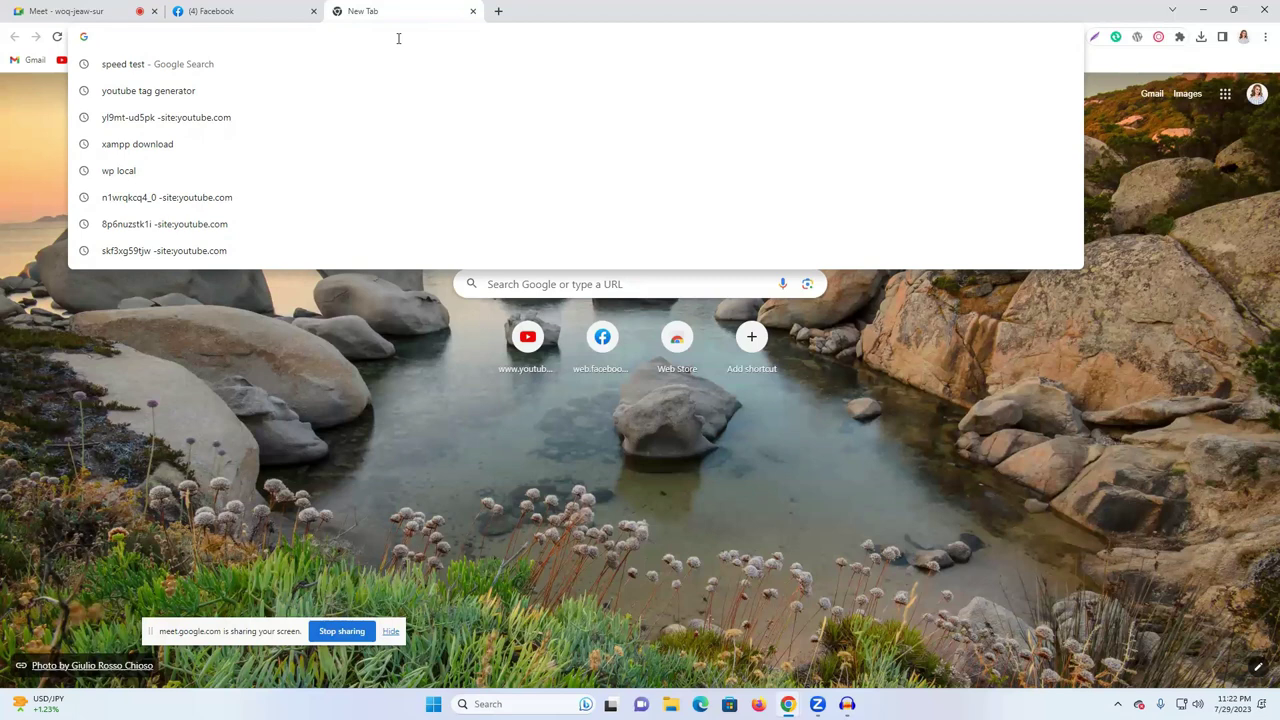
- Search Google for 'wp local', open localwp.com, and list the Download form's platform options
type("wp")
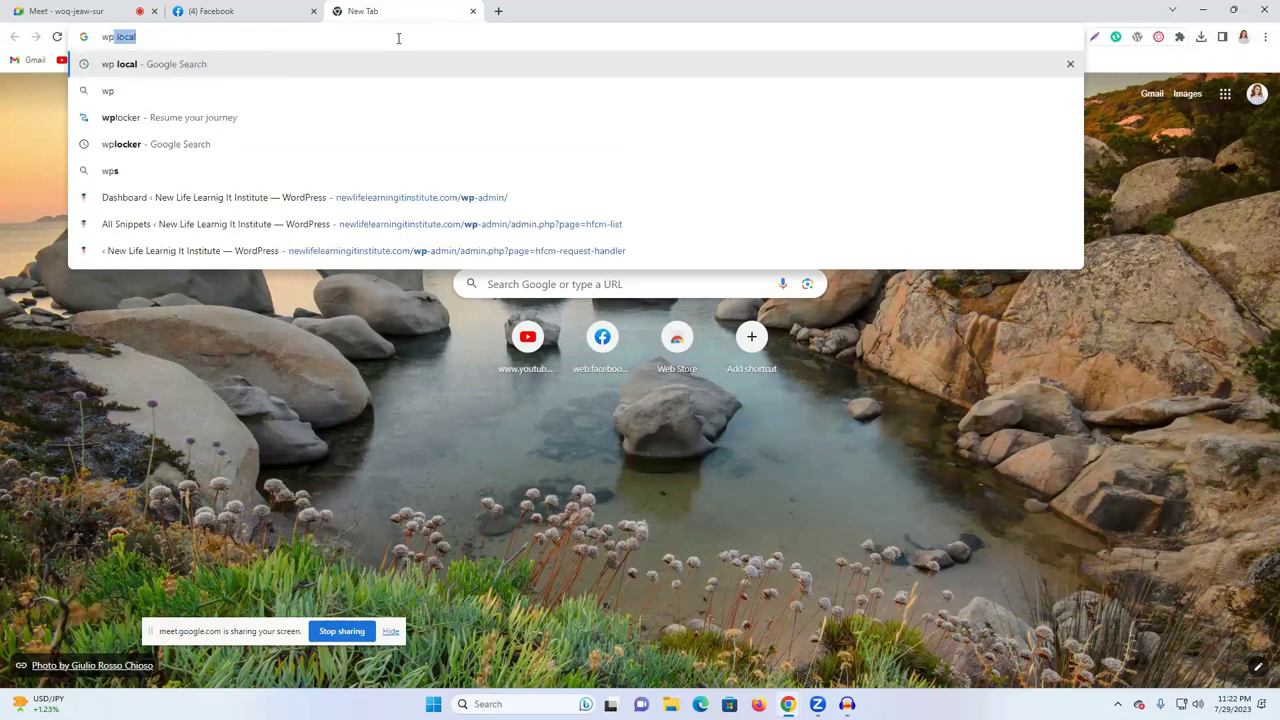
key("Return")
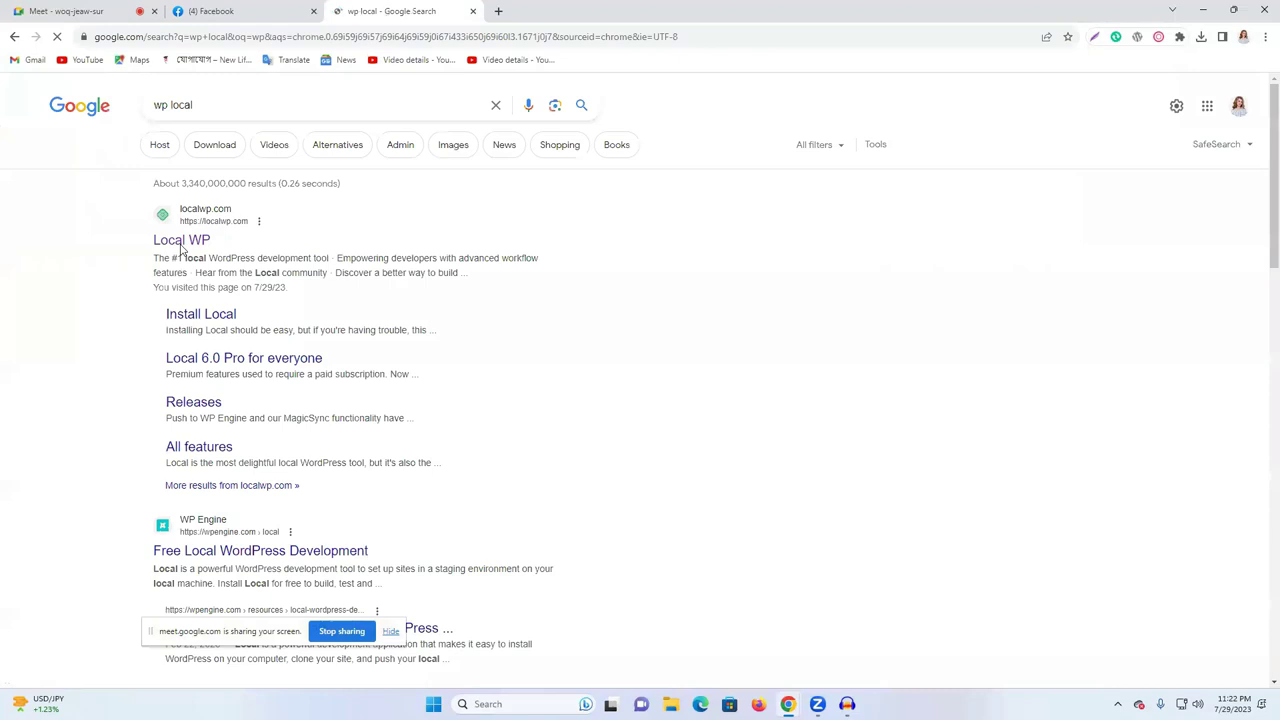
left_click(180, 242)
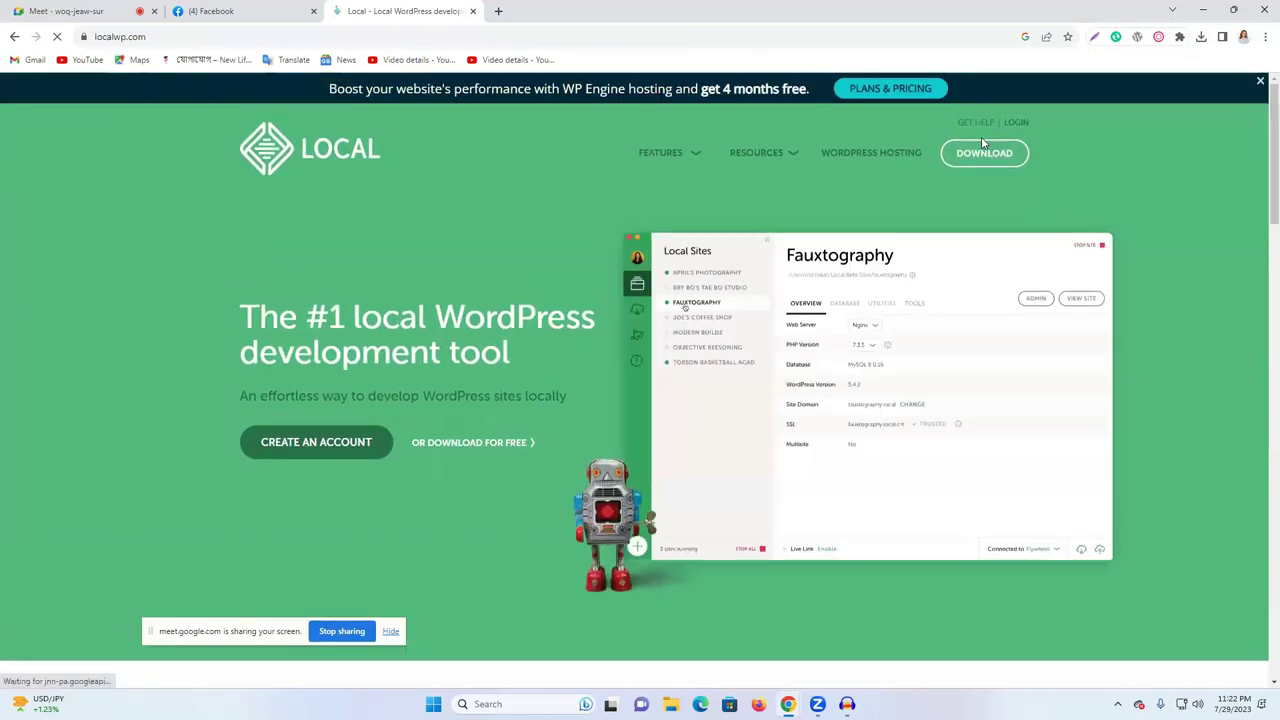
left_click(985, 151)
left_click(603, 313)
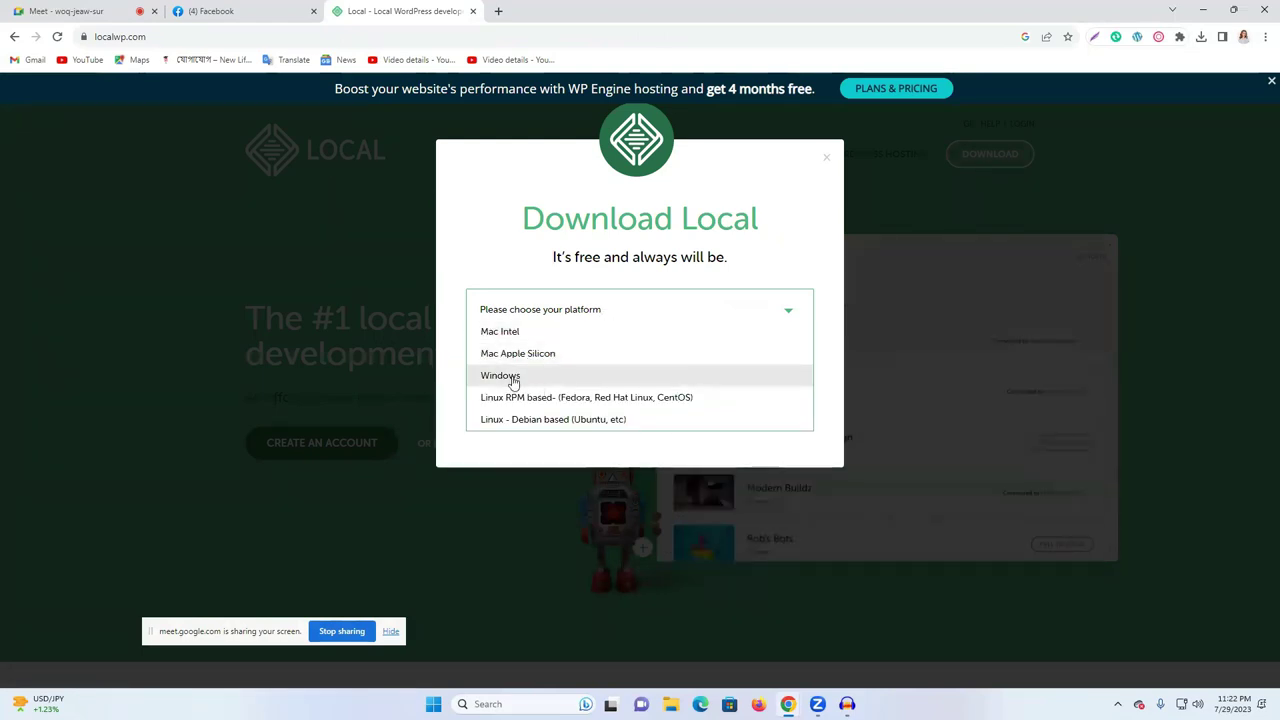
- Choose Windows, fill in first and last name, work e-mail and phone, and submit the download form
left_click(512, 380)
left_click(499, 367)
type("raju")
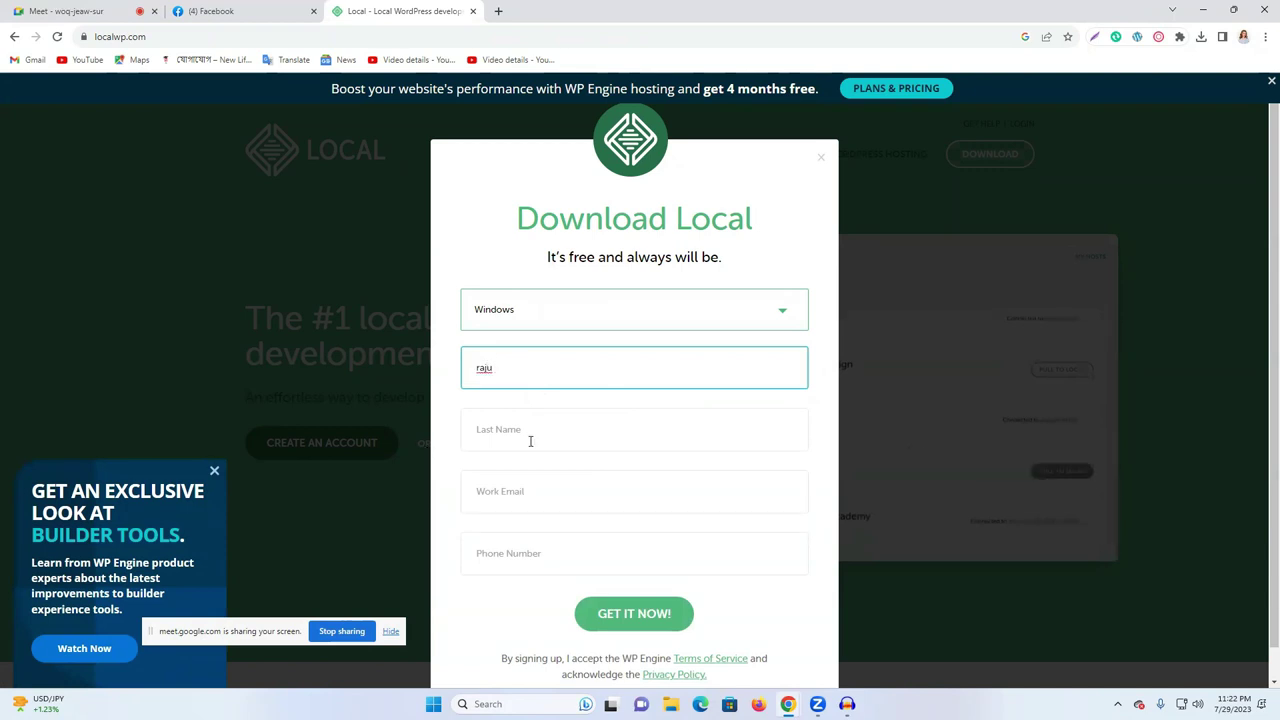
left_click(529, 440)
type("ahamed")
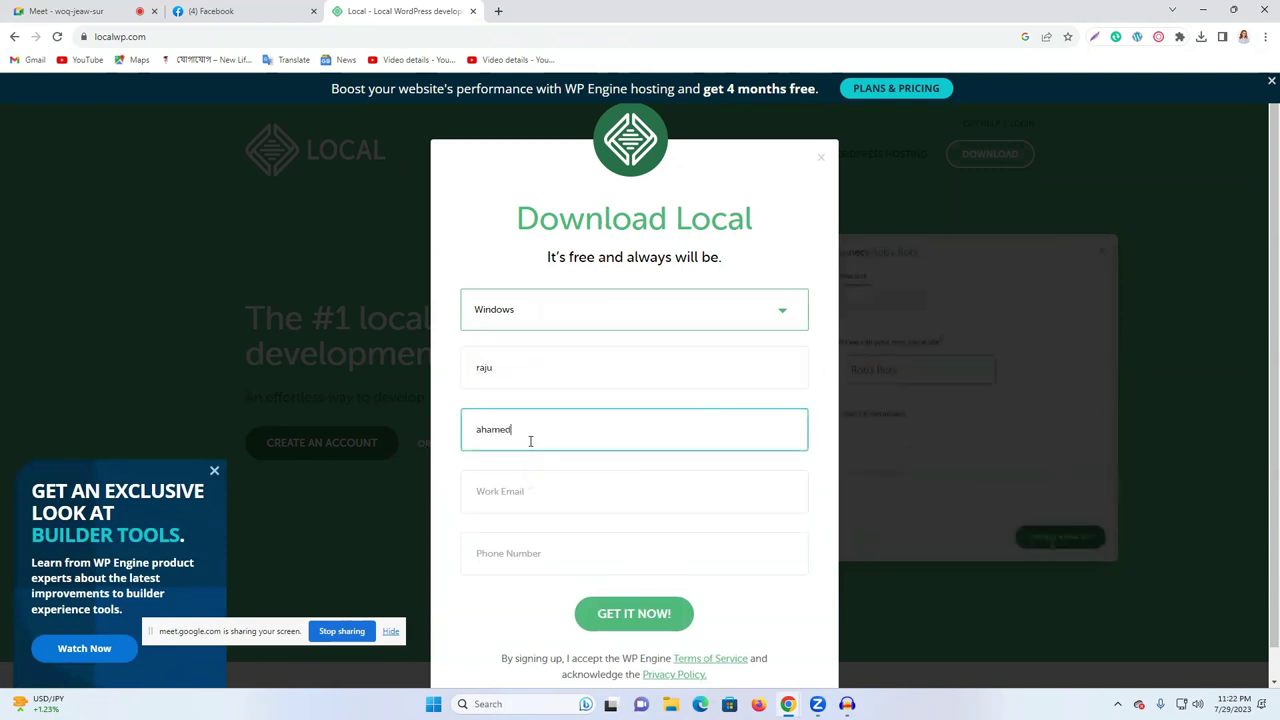
left_click(519, 496)
left_click(566, 584)
left_click(494, 548)
left_click(574, 601)
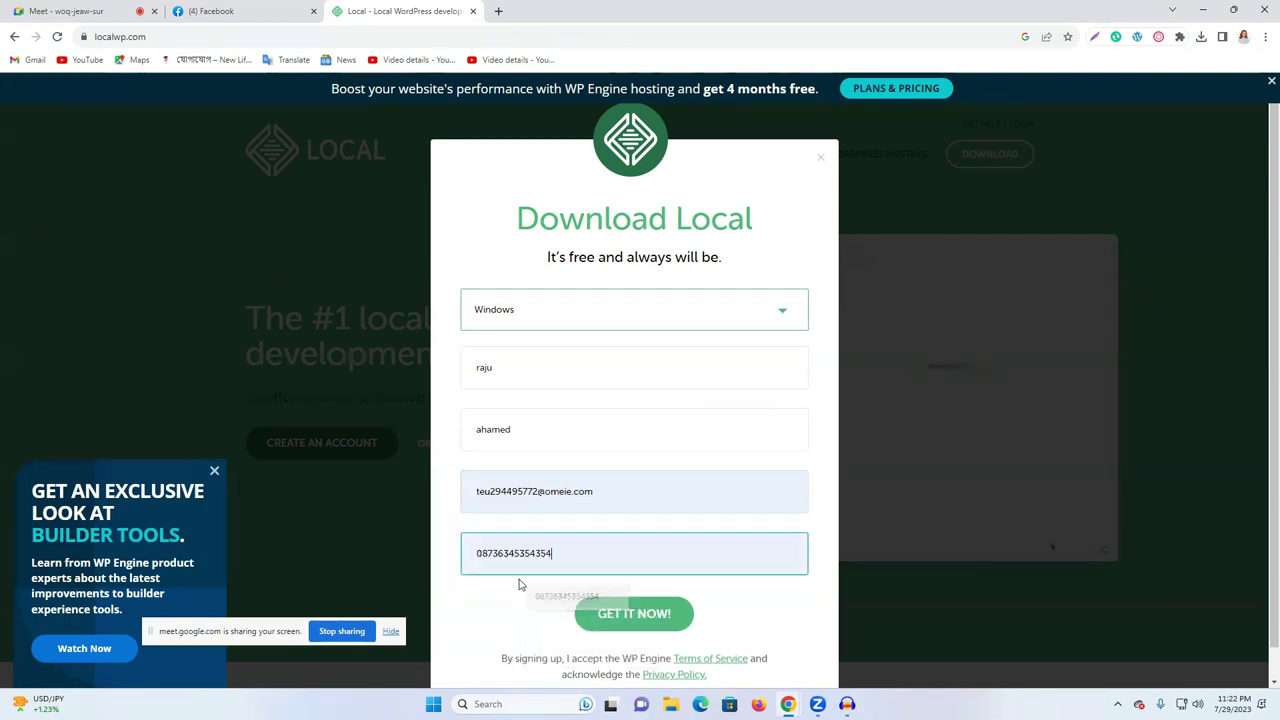
left_click(630, 622)
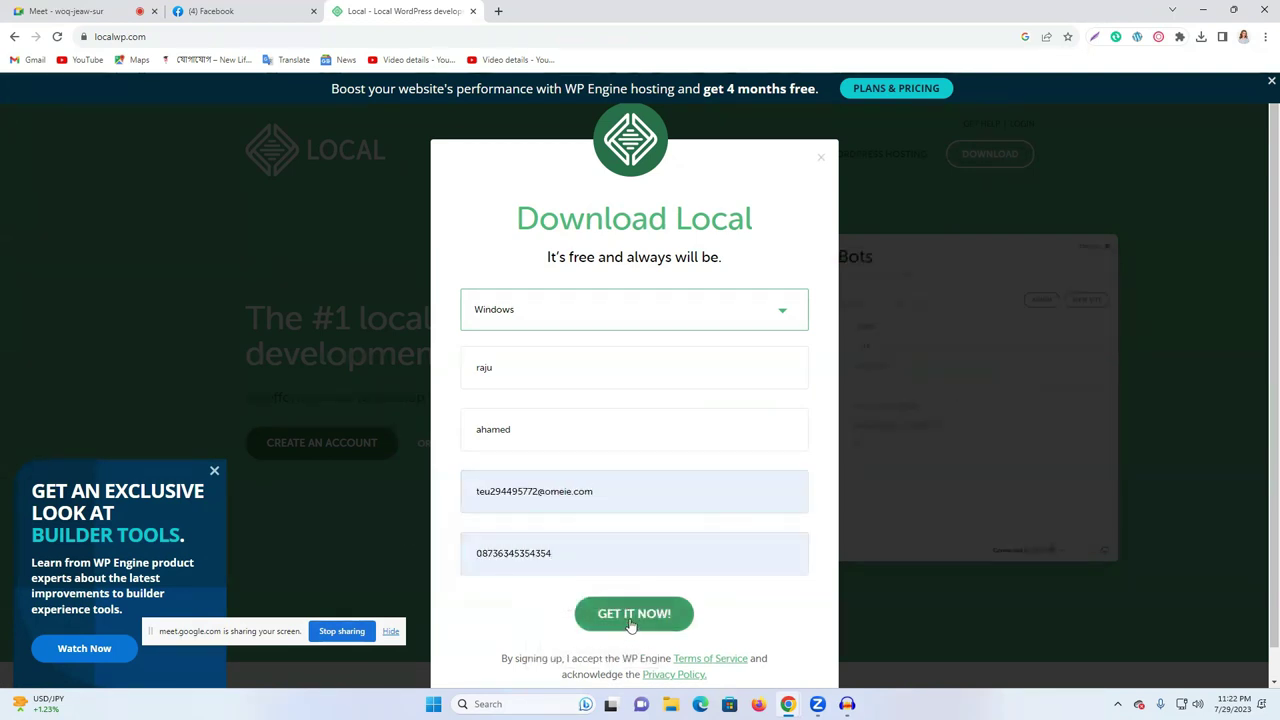
left_click(630, 618)
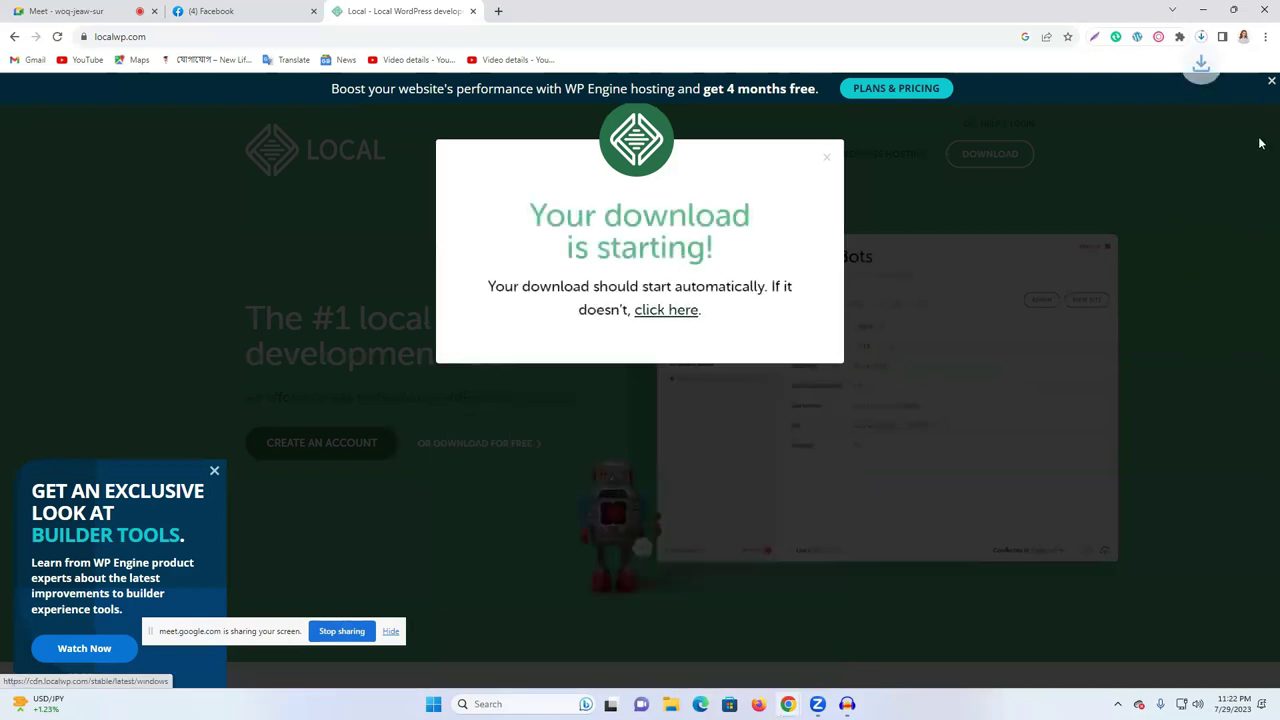
- Cancel the new Local download from the downloads list and close the Local website tab
left_click(1201, 36)
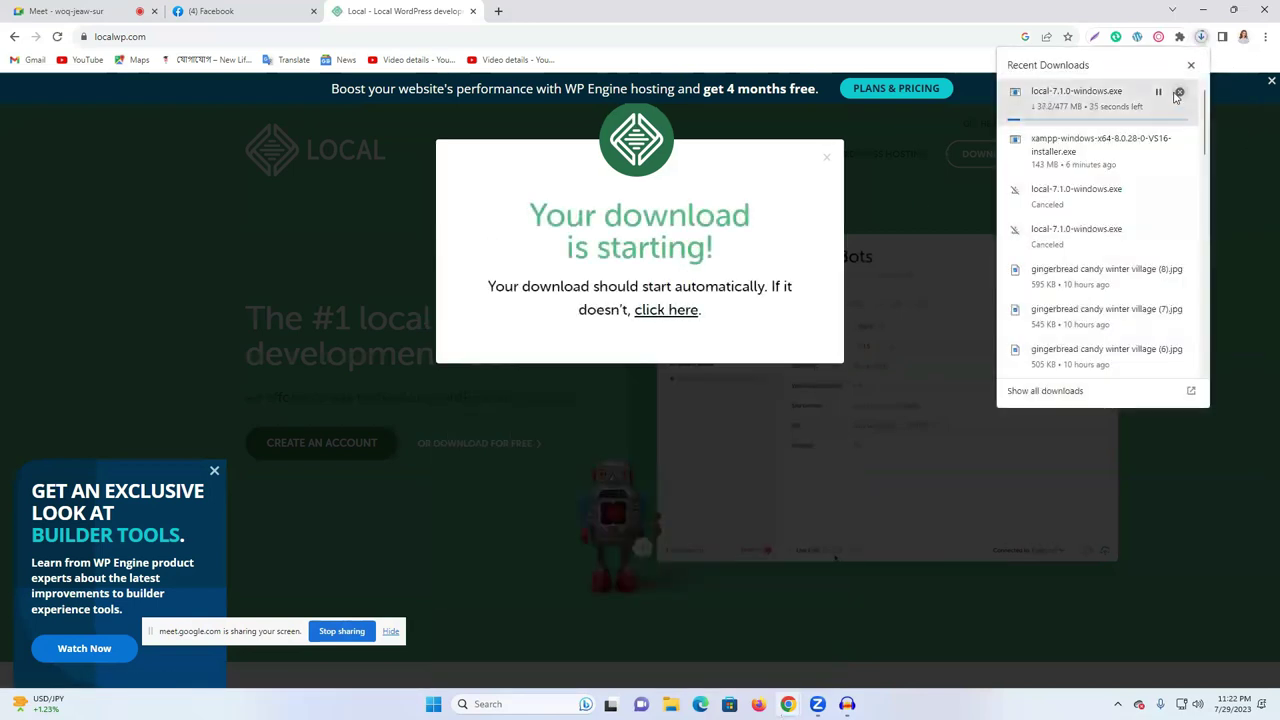
left_click(1179, 92)
left_click(1190, 64)
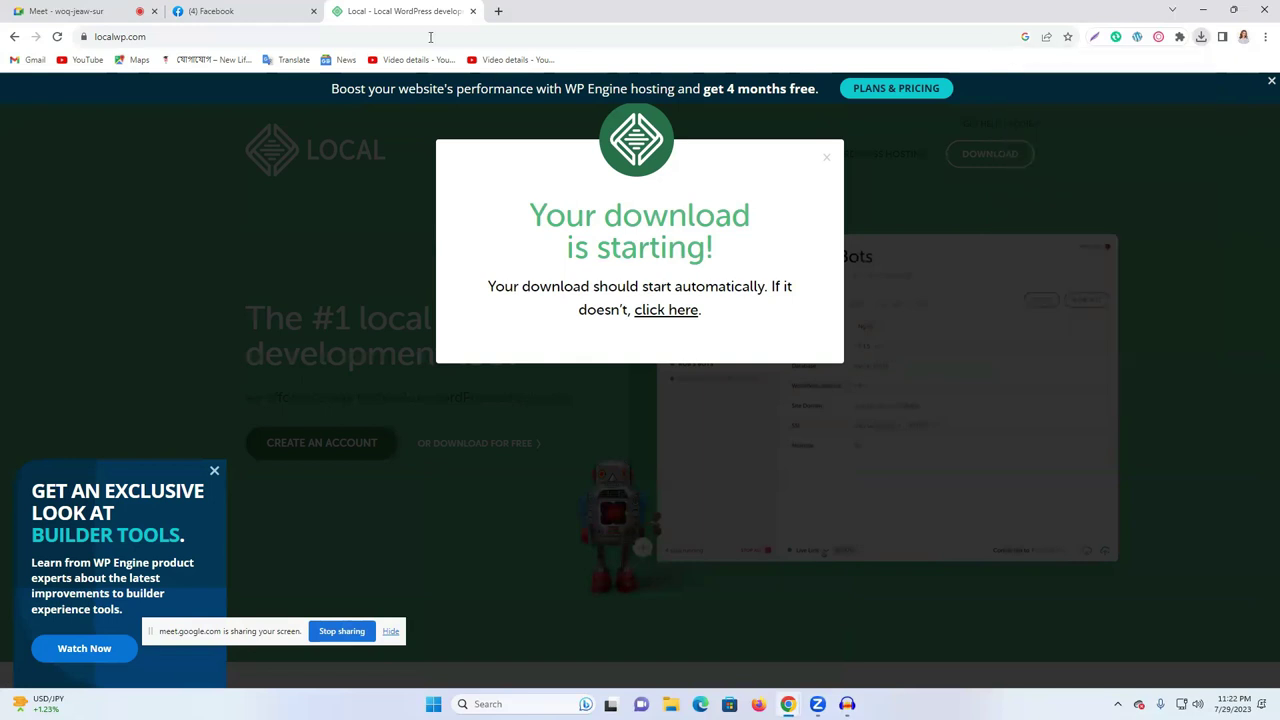
left_click(473, 11)
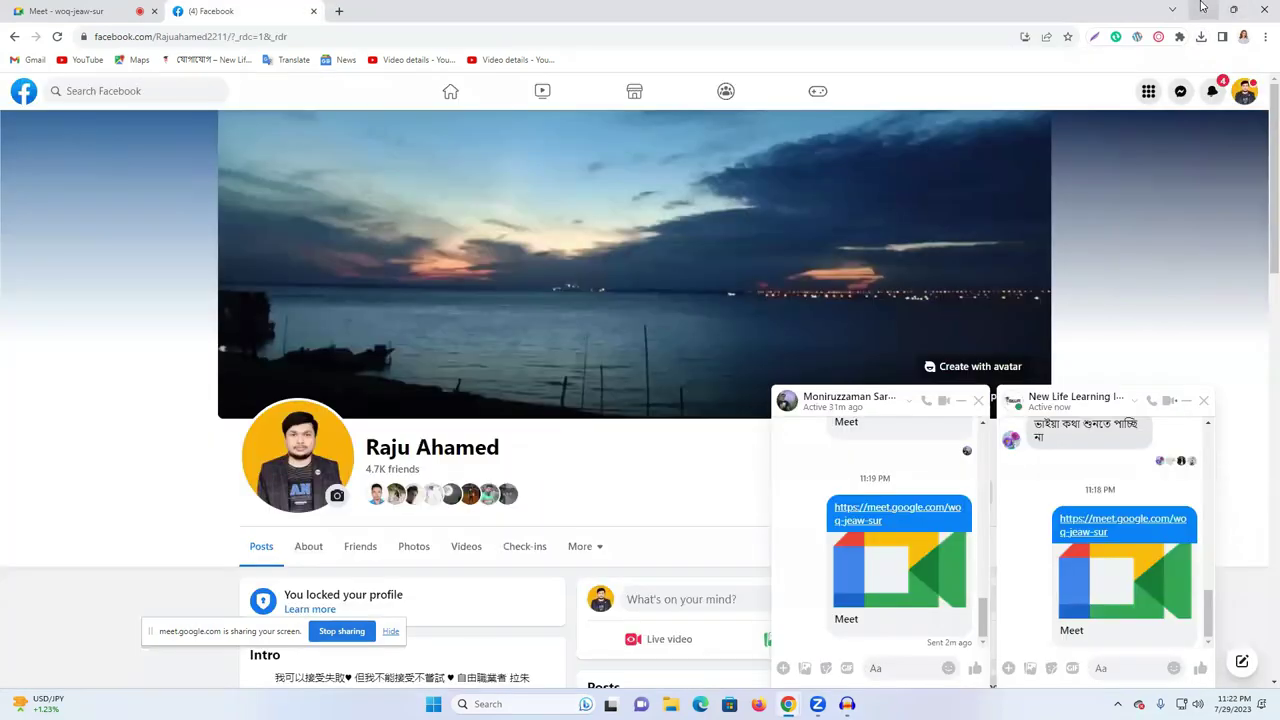
- Run local-7.1.0-windows from the raju (E:) drive via This PC, then minimize File Explorer
left_click(1233, 9)
key("super+d")
double_click(17, 32)
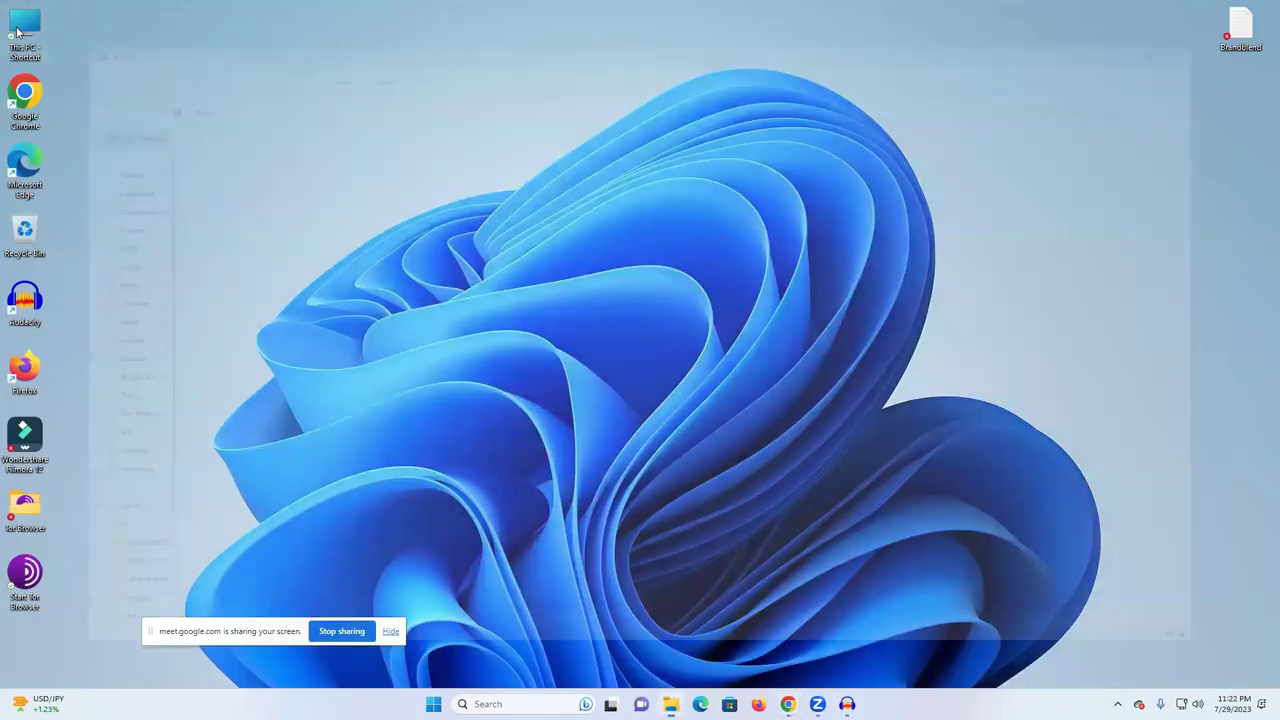
left_click(538, 136)
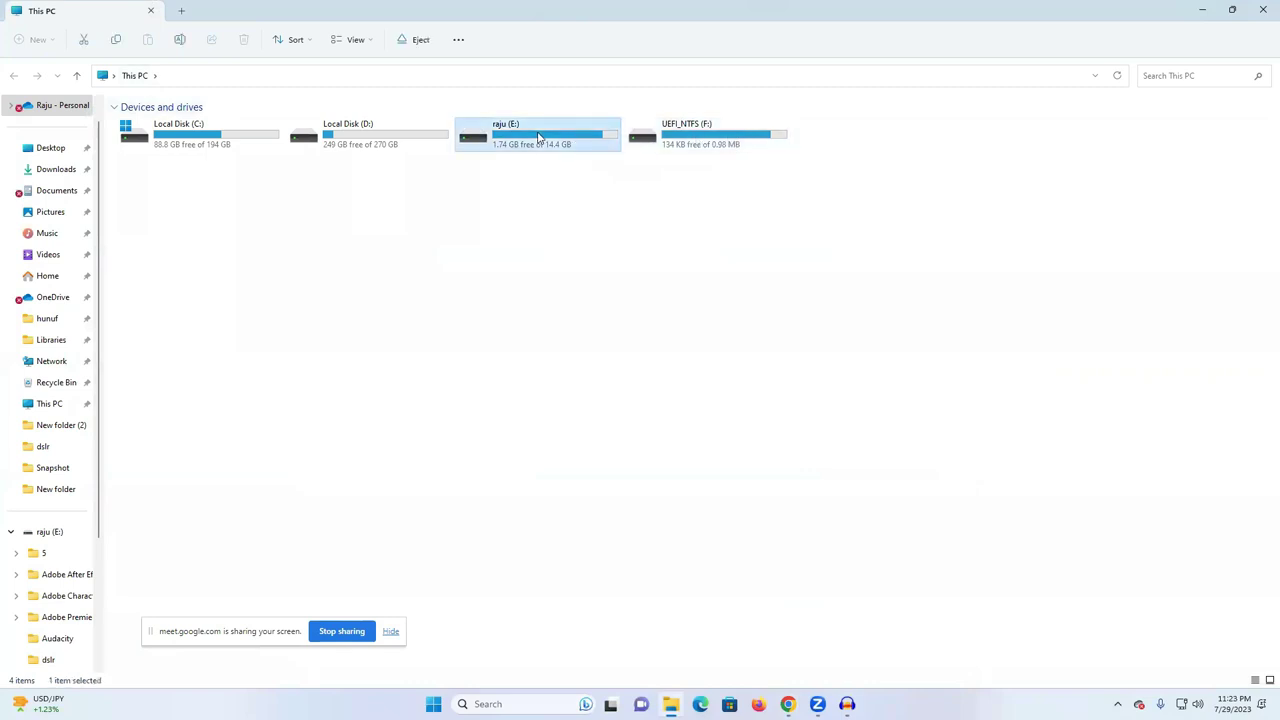
double_click(538, 136)
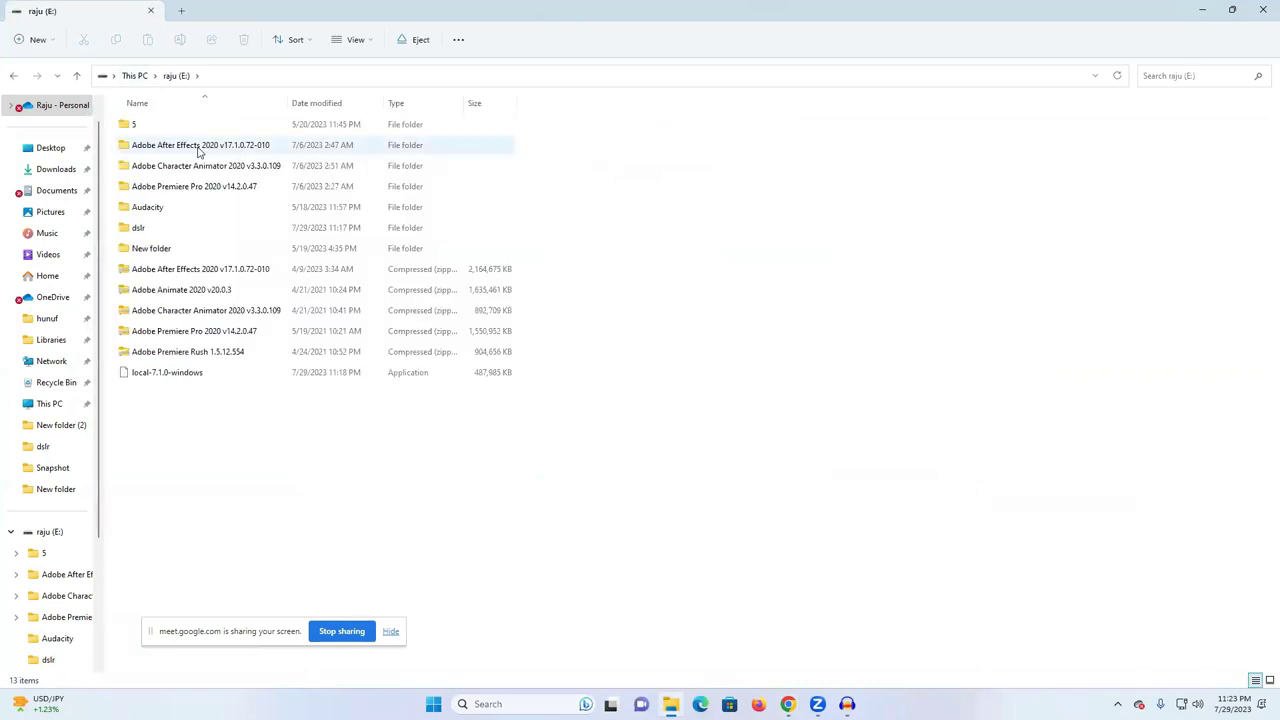
double_click(167, 374)
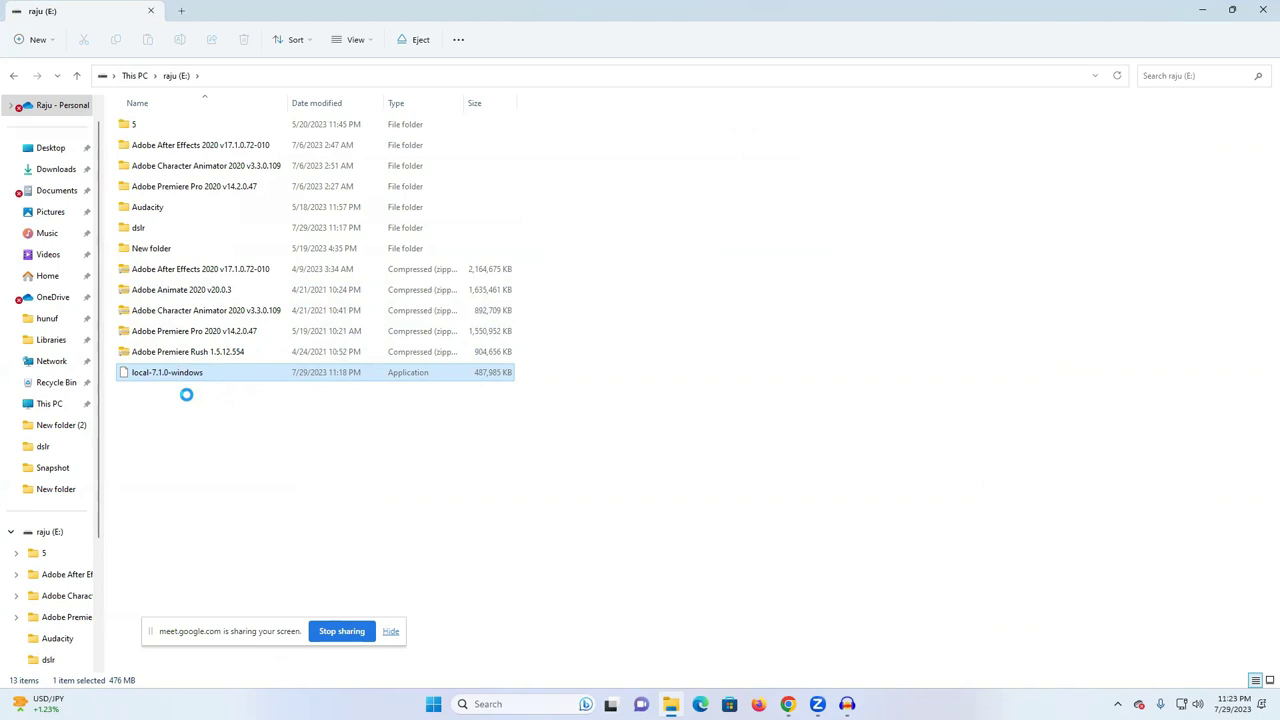
double_click(210, 377)
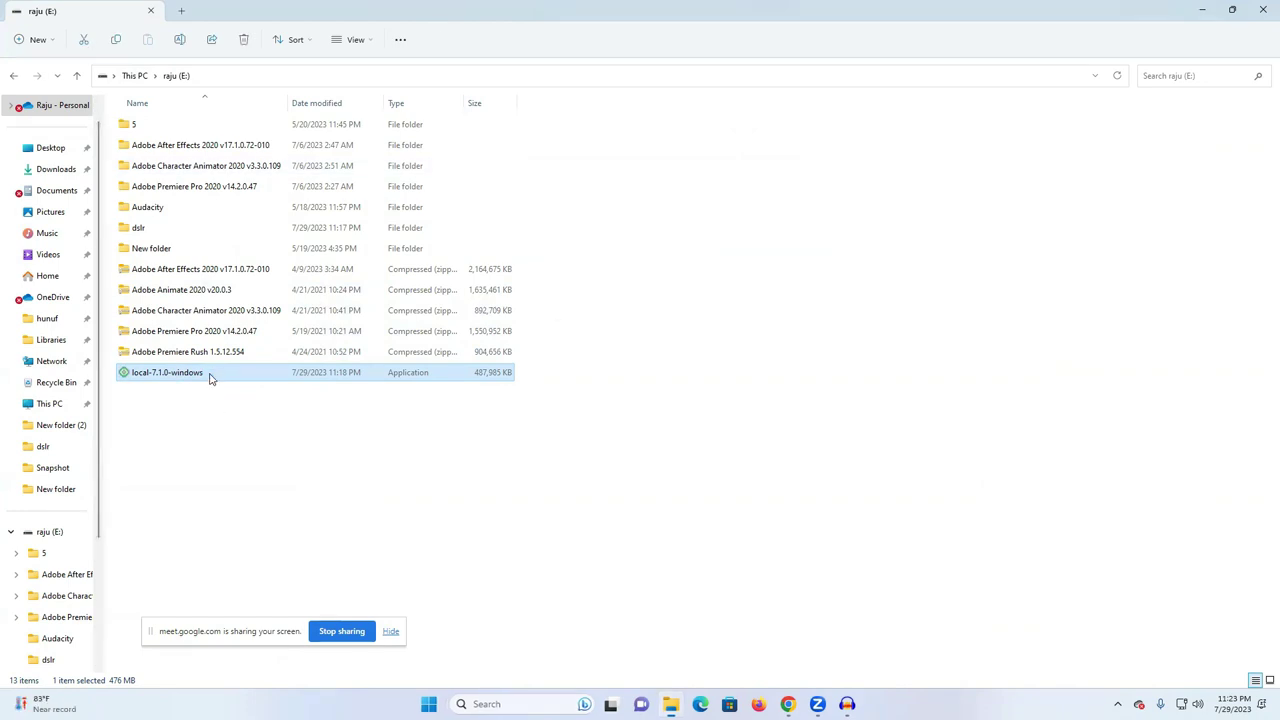
left_click(1203, 9)
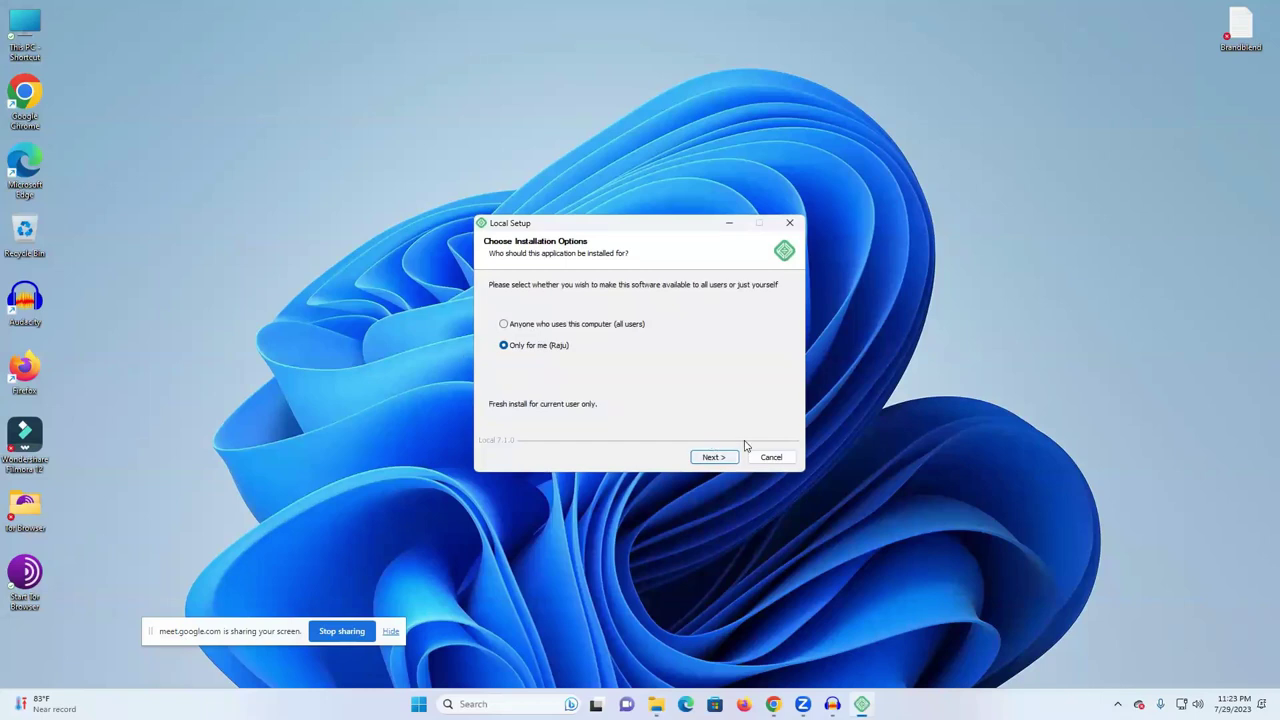
- Install Local 'Only for me' into the default folder and finish with Run Local checked
key("Return")
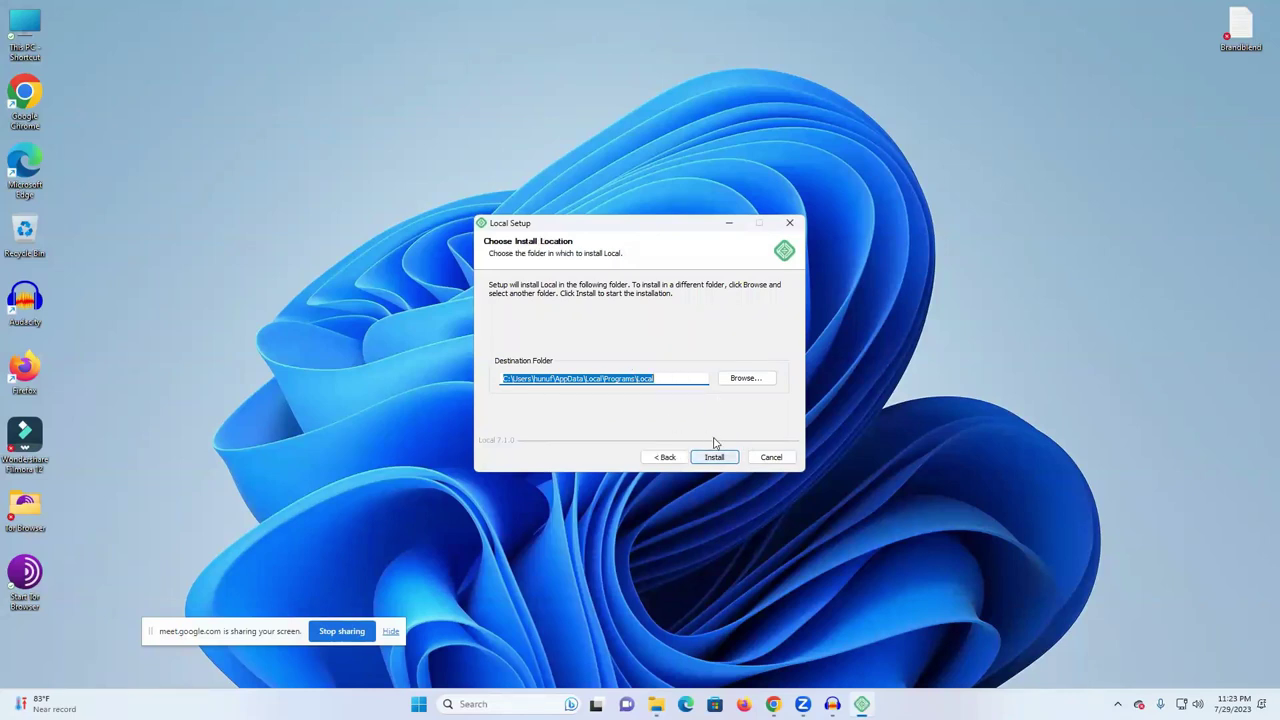
key("Return")
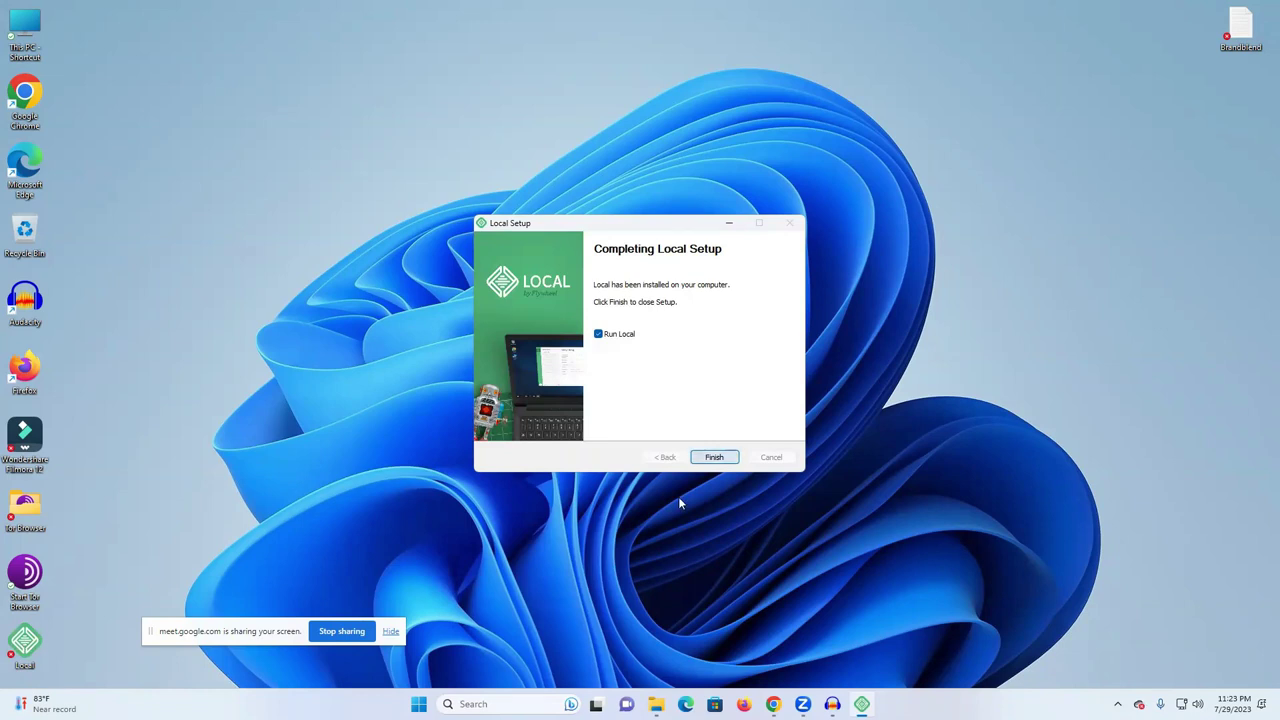
key("Return")
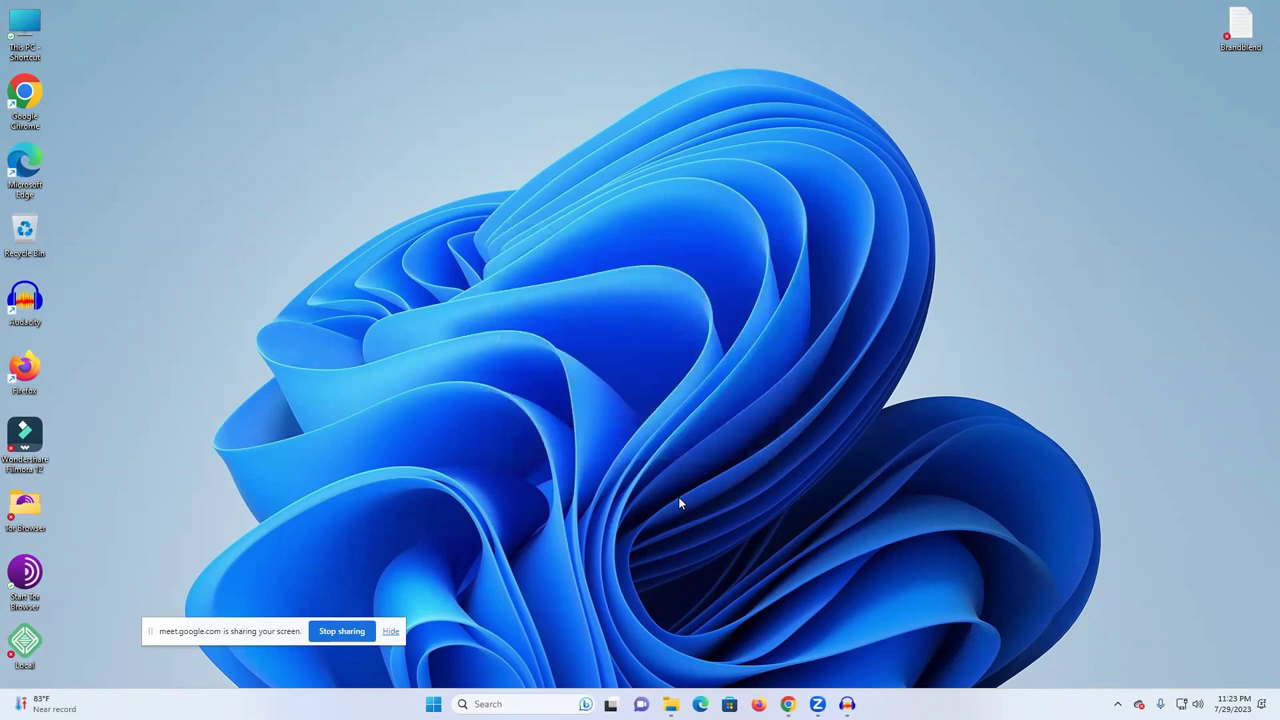
- Agree to Local's terms and minimize the account sign-up page that opened
left_click(526, 458)
left_click(630, 497)
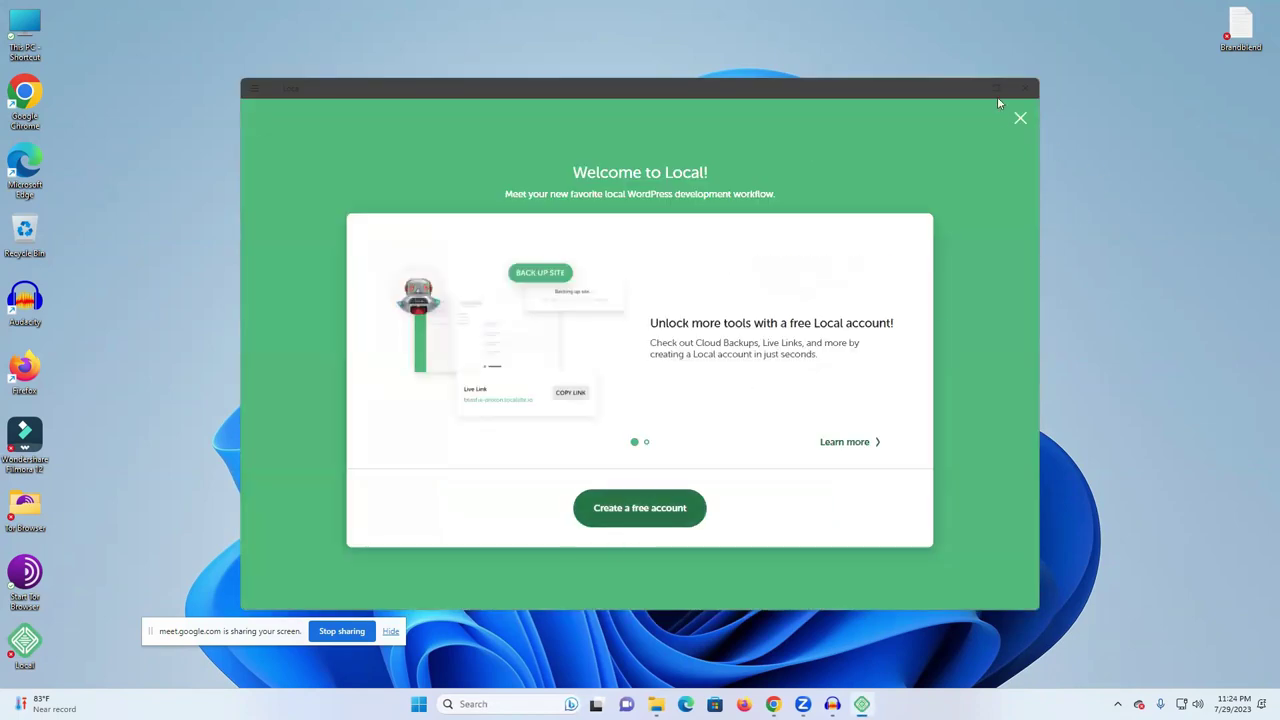
left_click(655, 514)
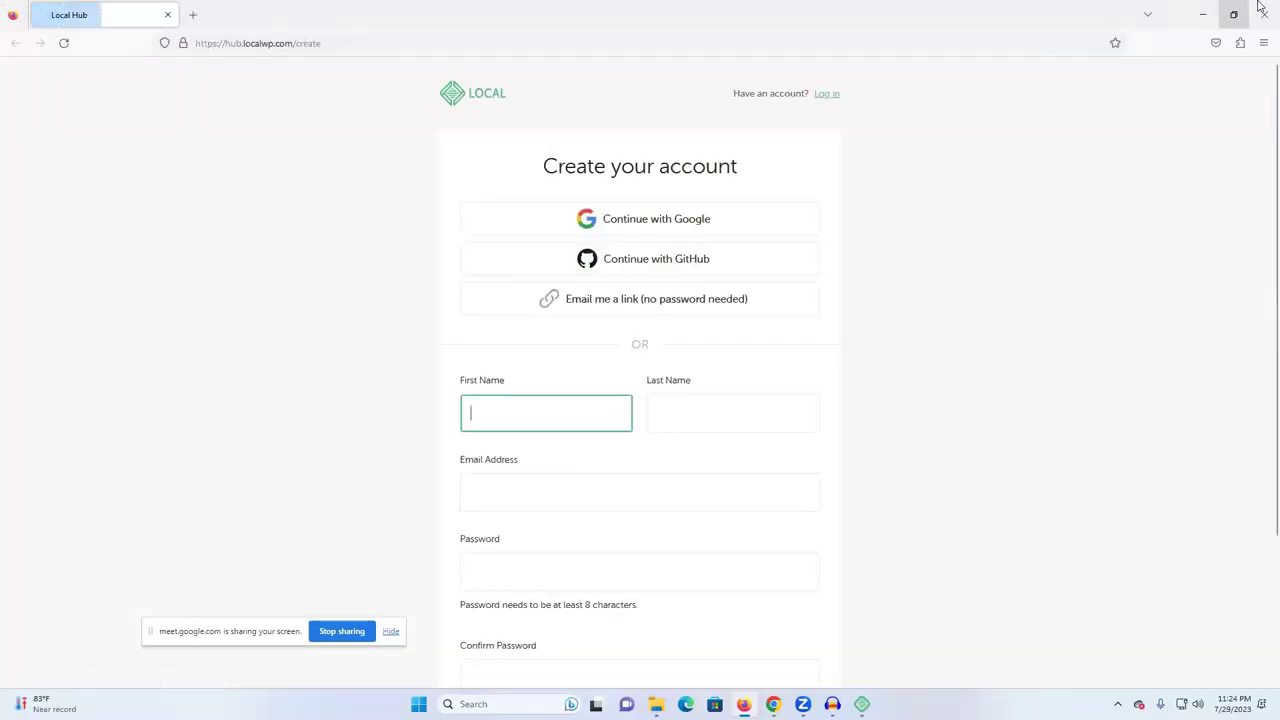
left_click(1203, 15)
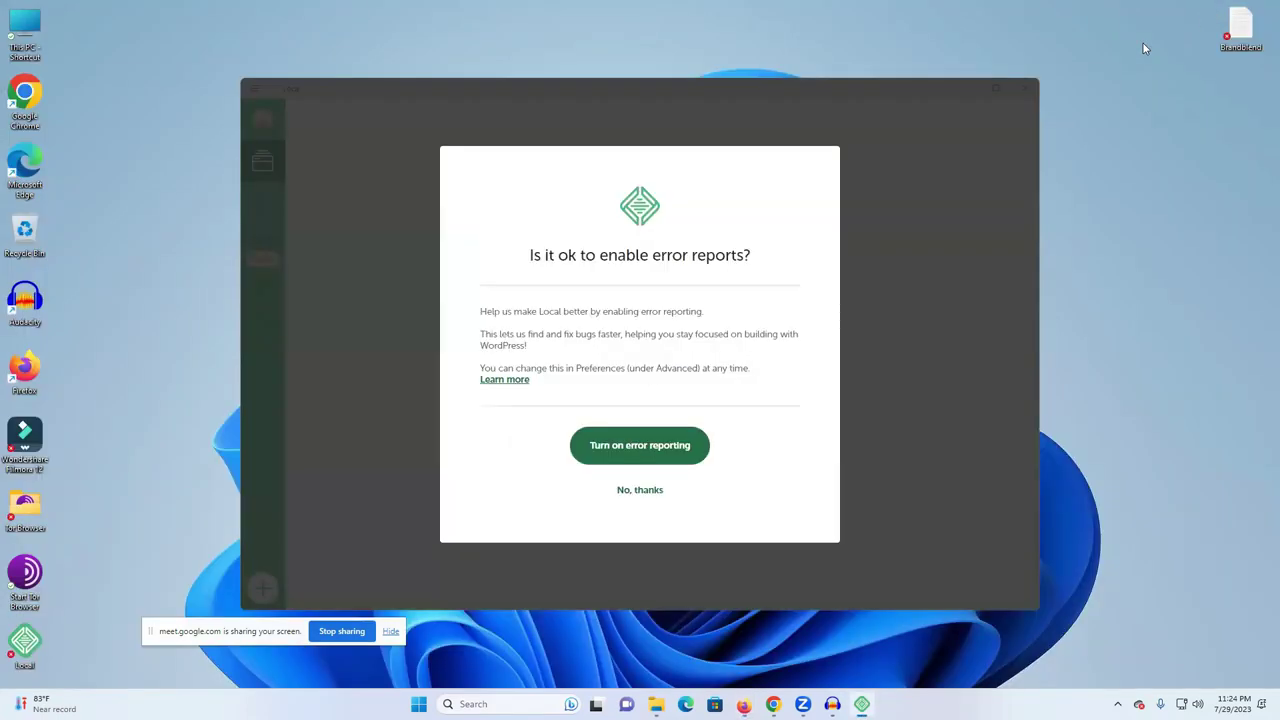
- Decline error and usage reporting and maximize the Local window
left_click(640, 490)
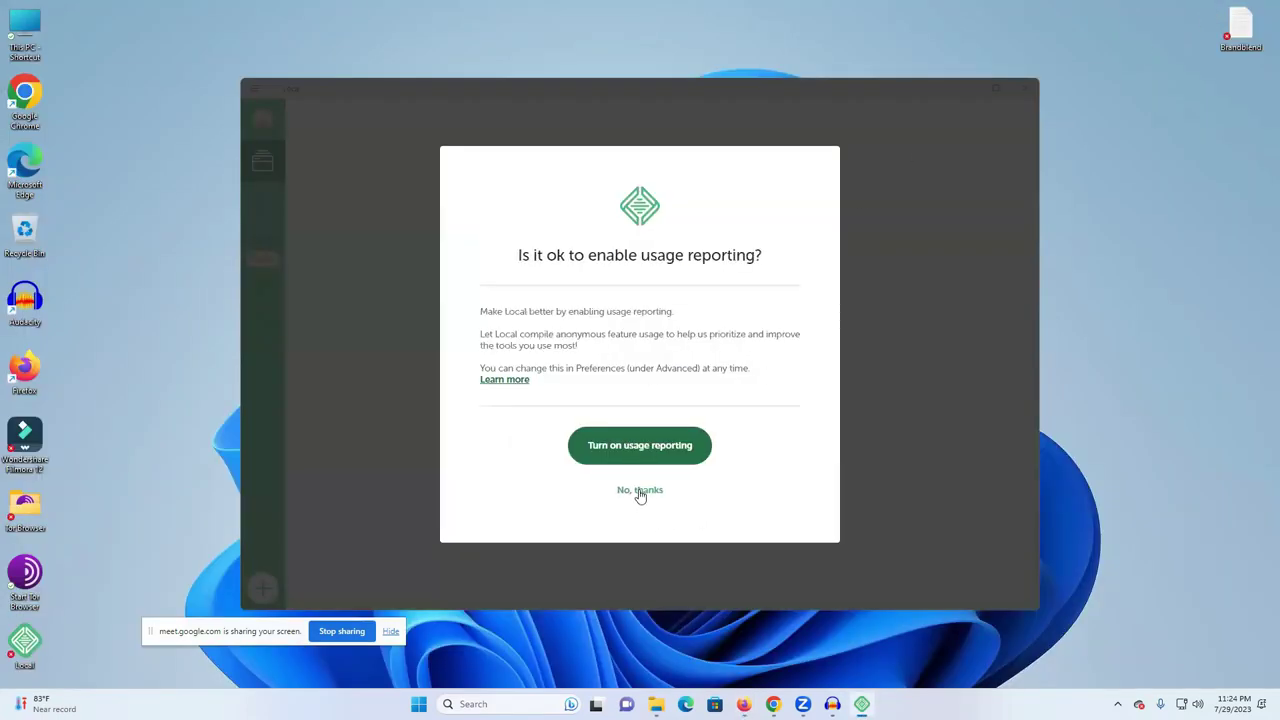
left_click(640, 490)
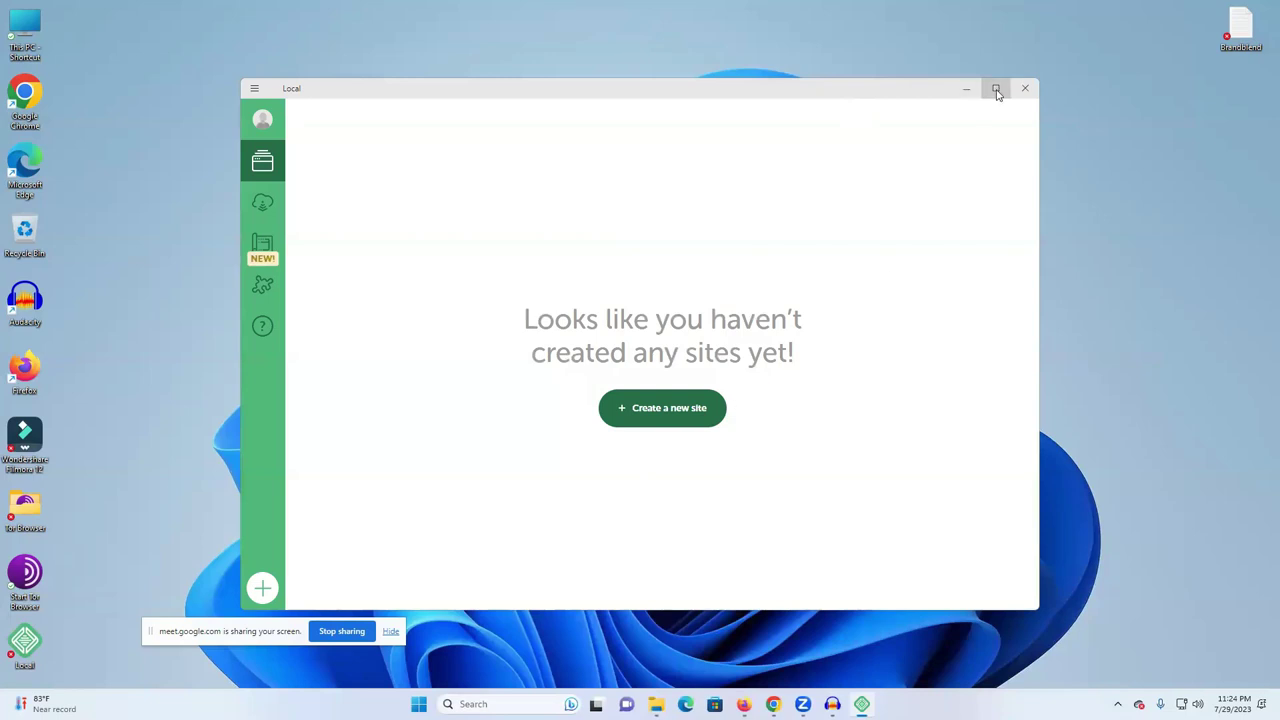
left_click(996, 90)
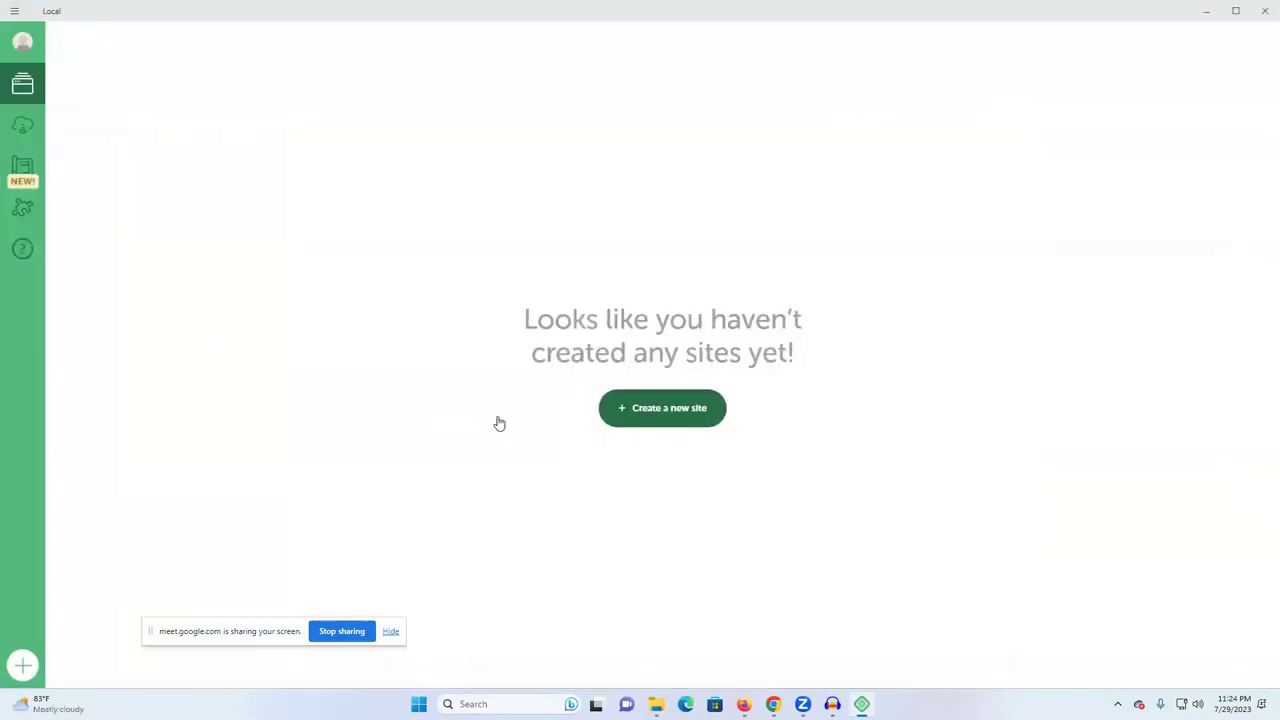
left_click(655, 418)
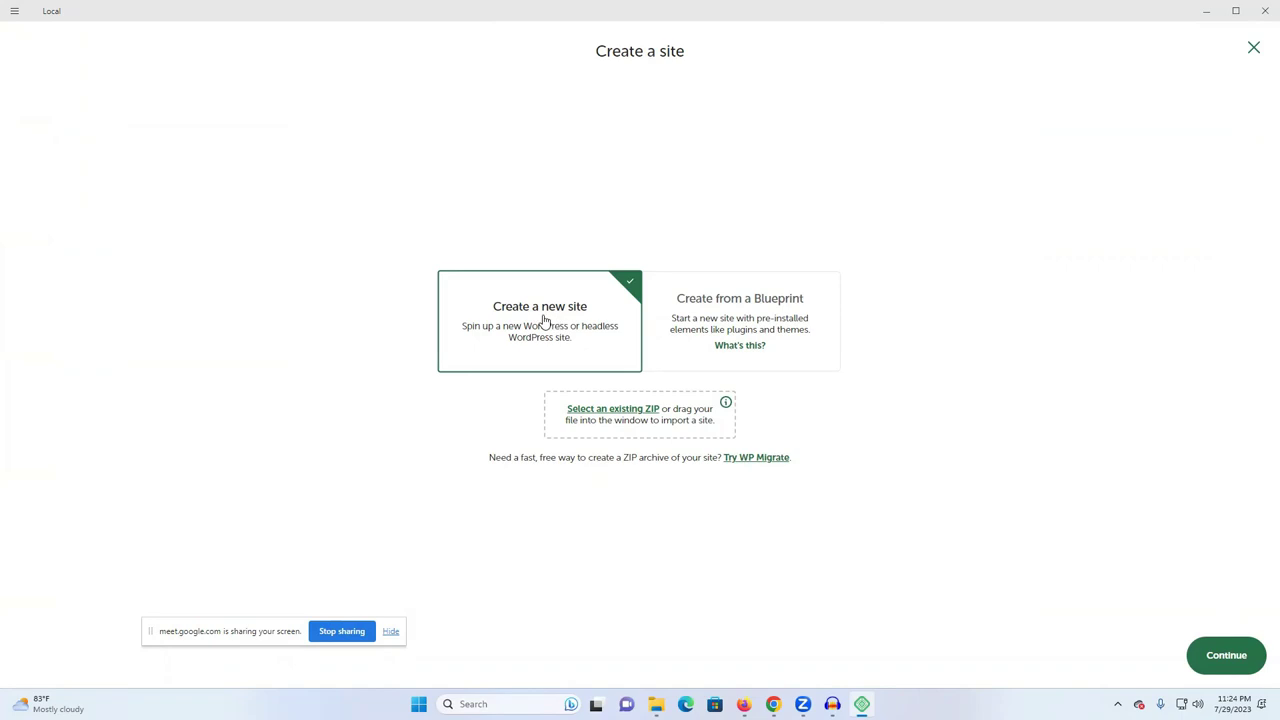
- Name the new WordPress site 'freelancer raju' and keep the Preferred environment
left_click(1222, 657)
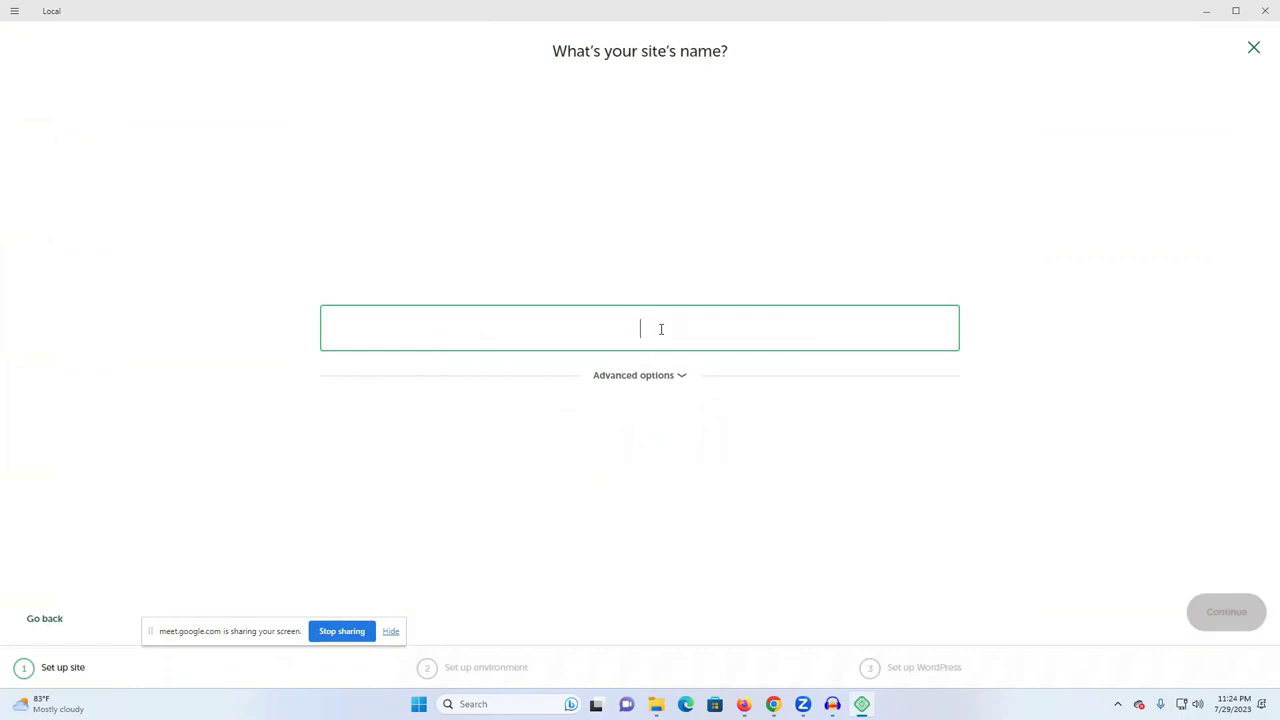
type("free")
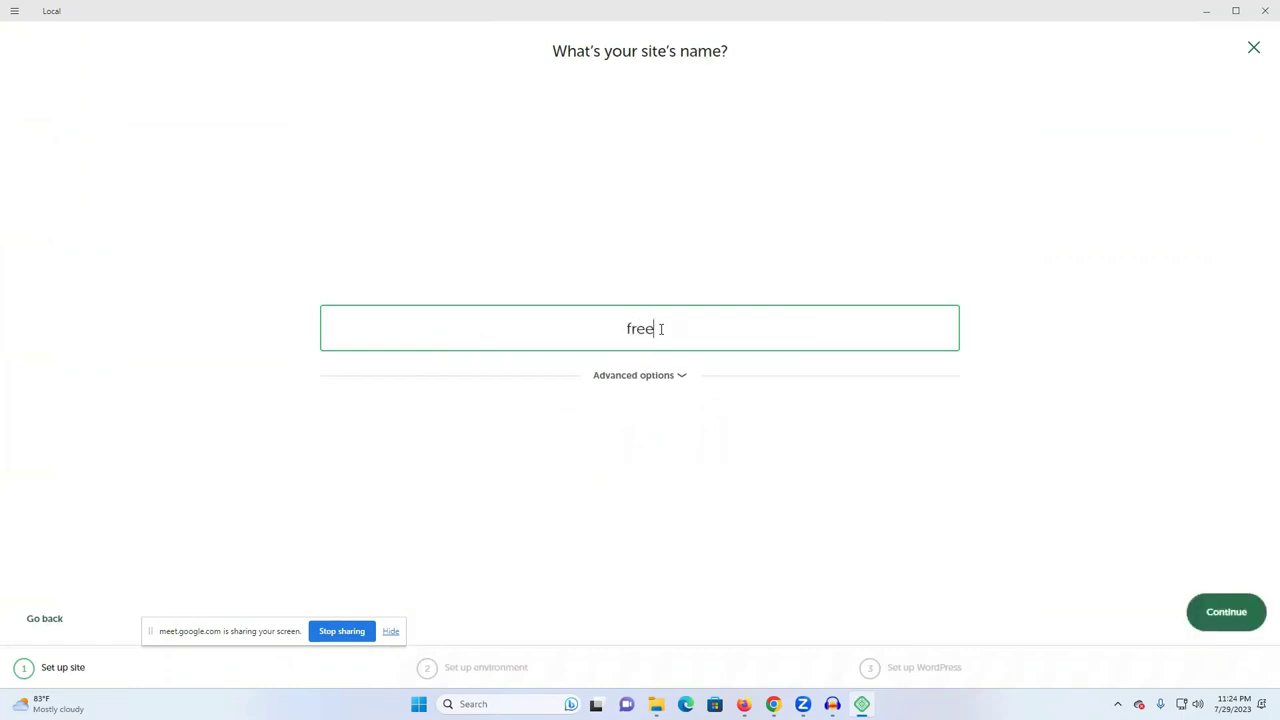
type("lancer raju")
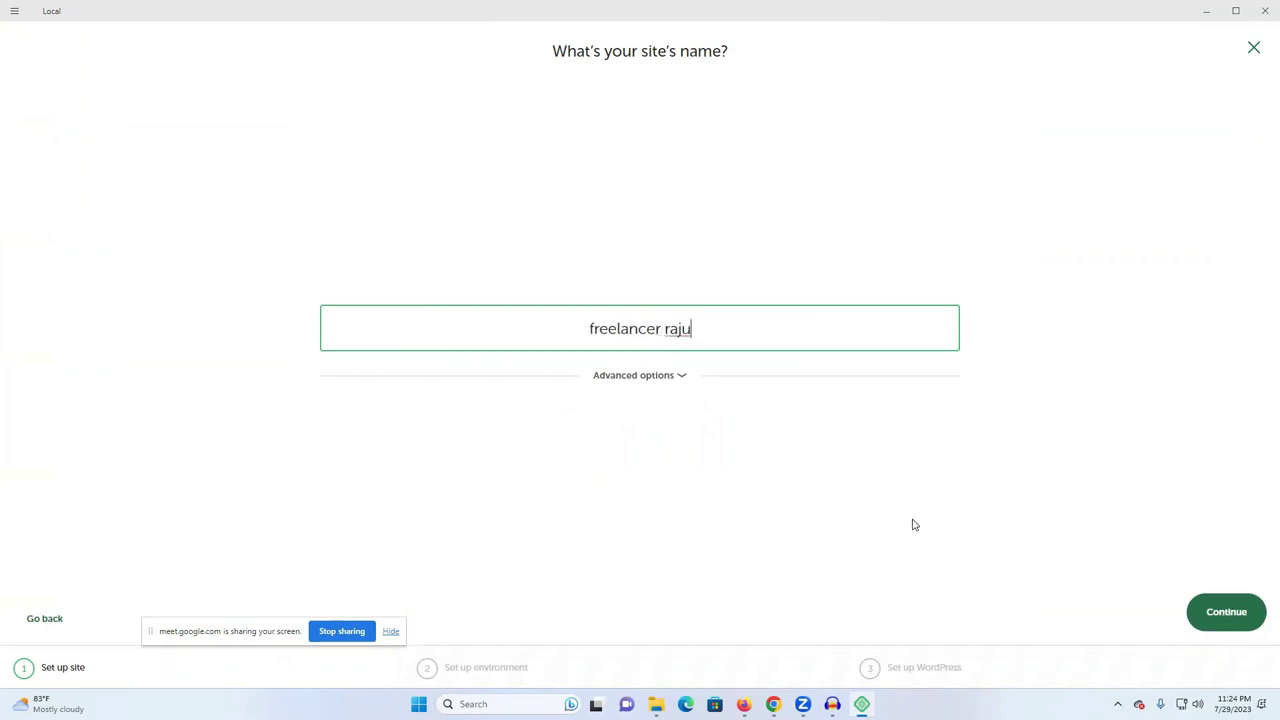
left_click(1238, 616)
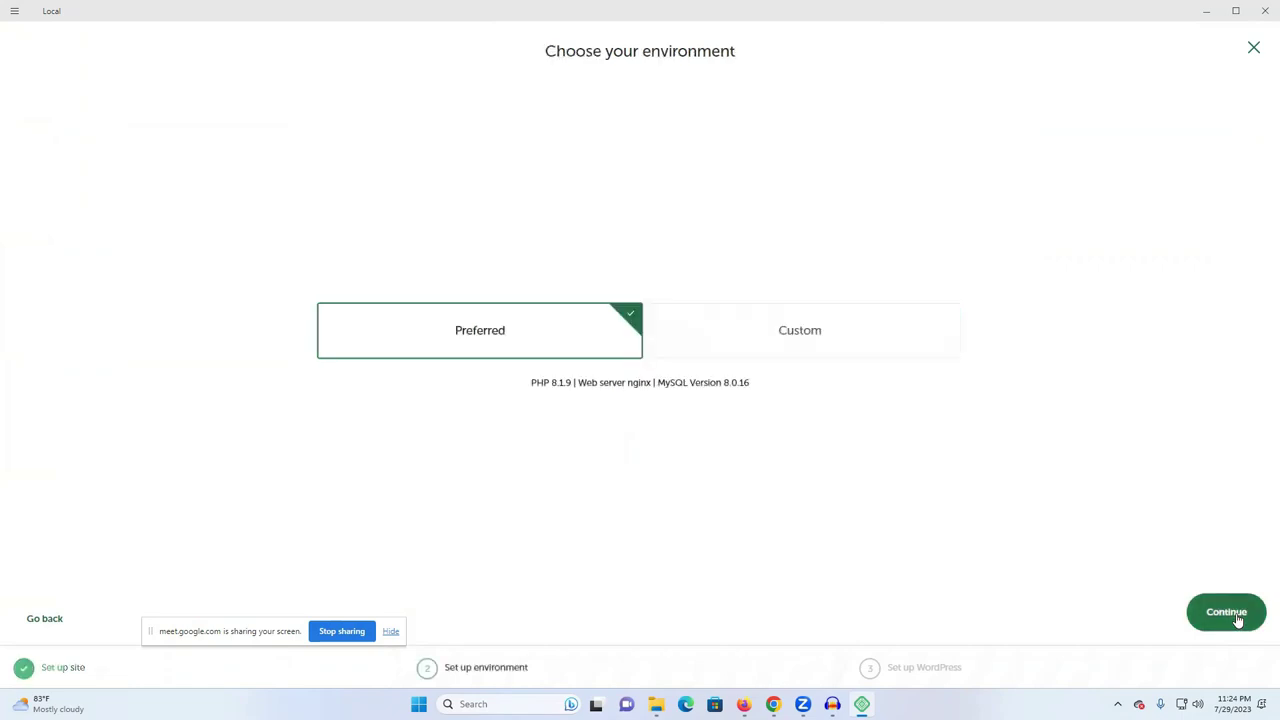
left_click(1238, 616)
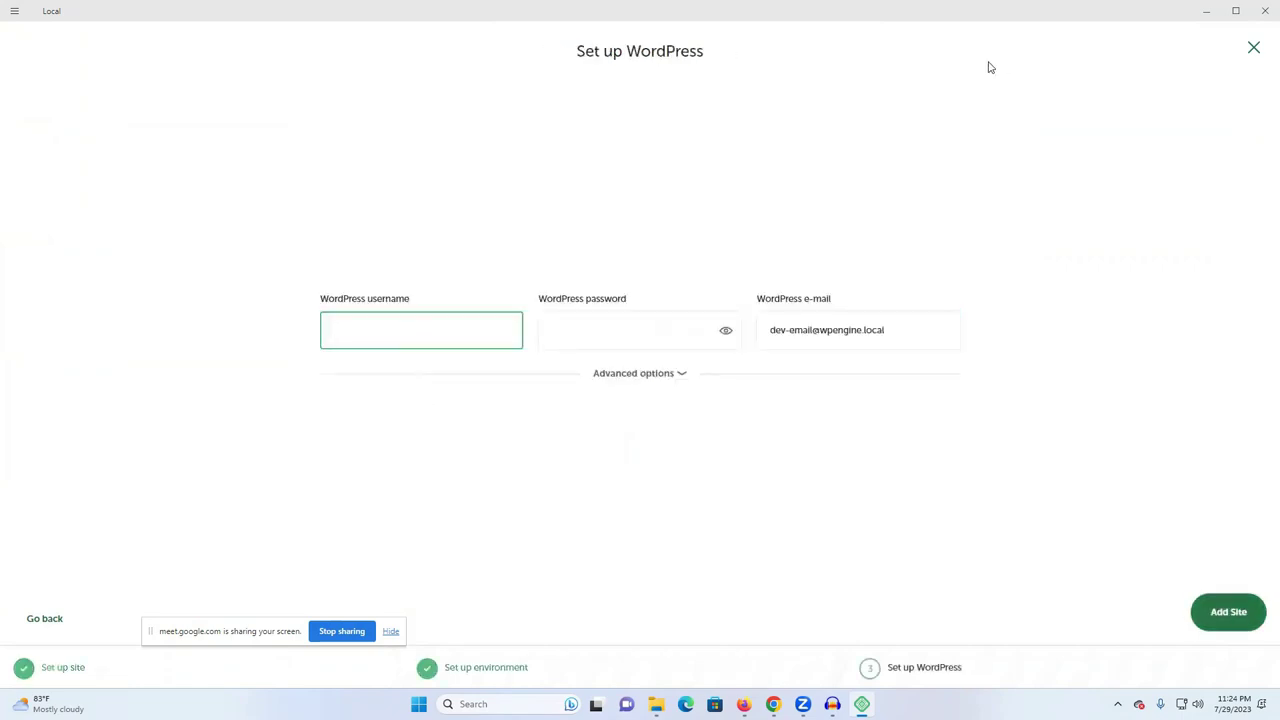
left_click(337, 303)
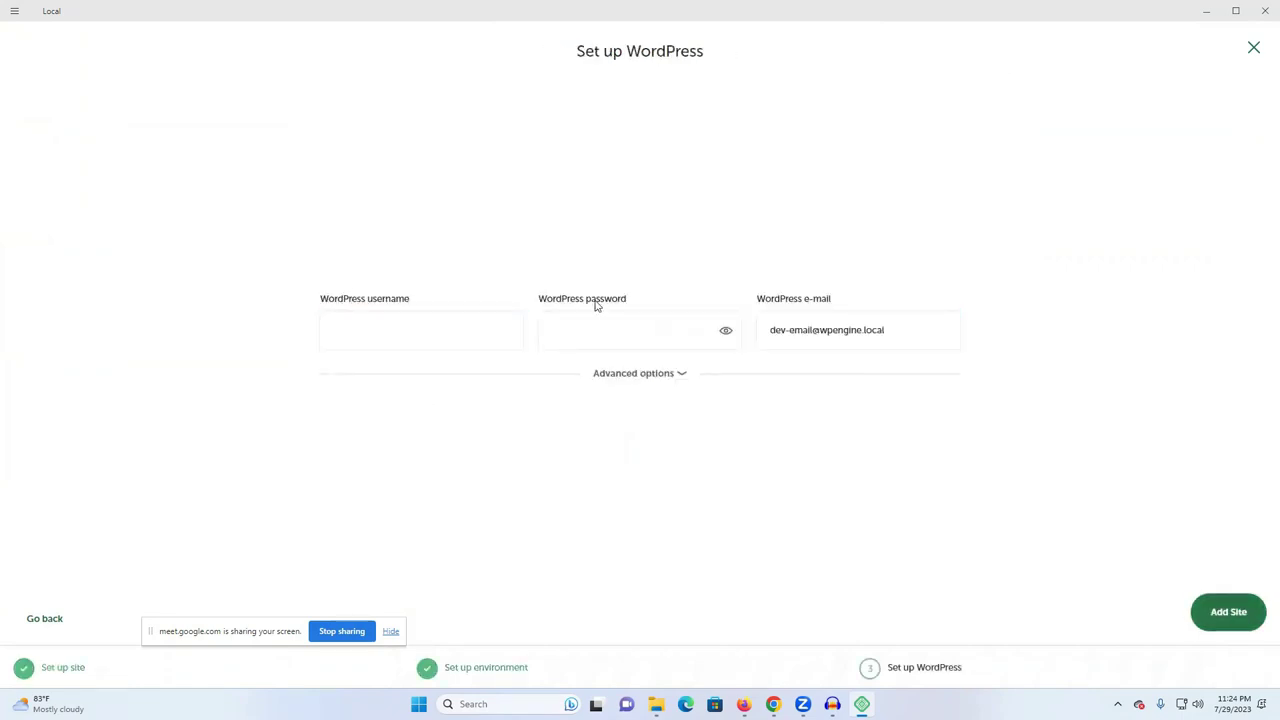
left_click(1236, 10)
right_click(1187, 143)
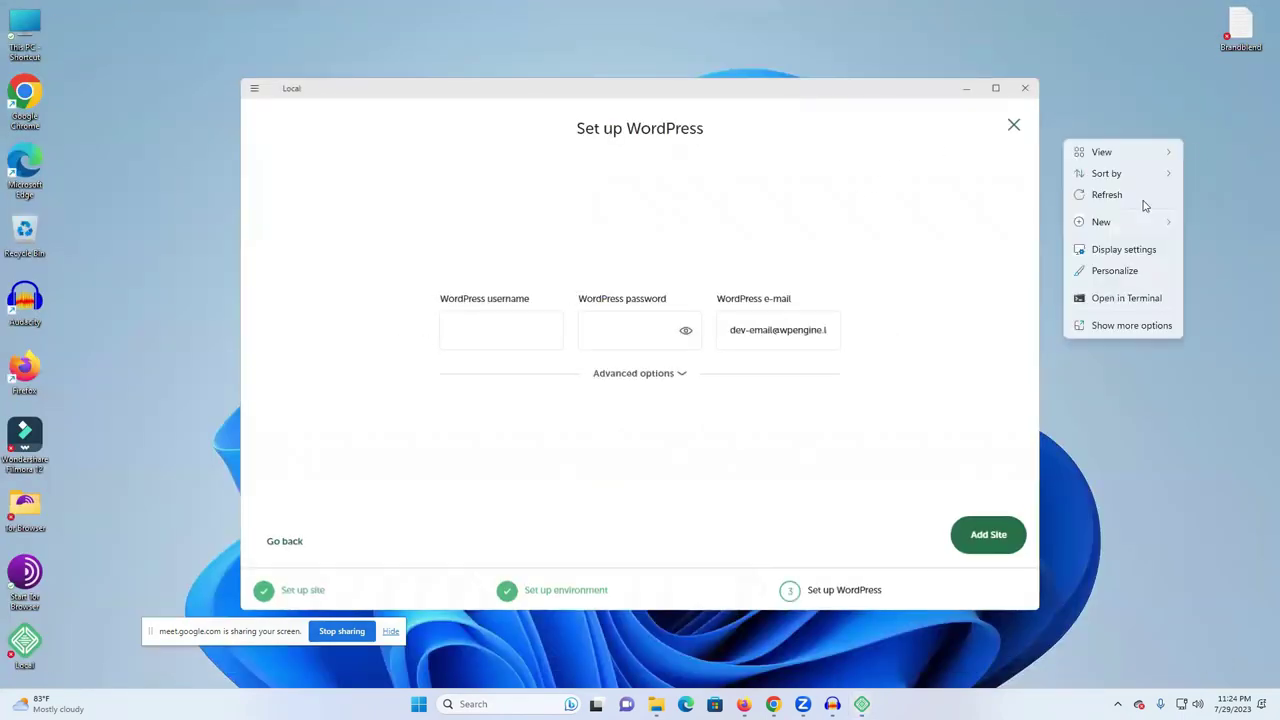
- Create a new text document on the desktop, open it in Notepad, and place it beside Local
mouse_move(1114, 228)
left_click(972, 289)
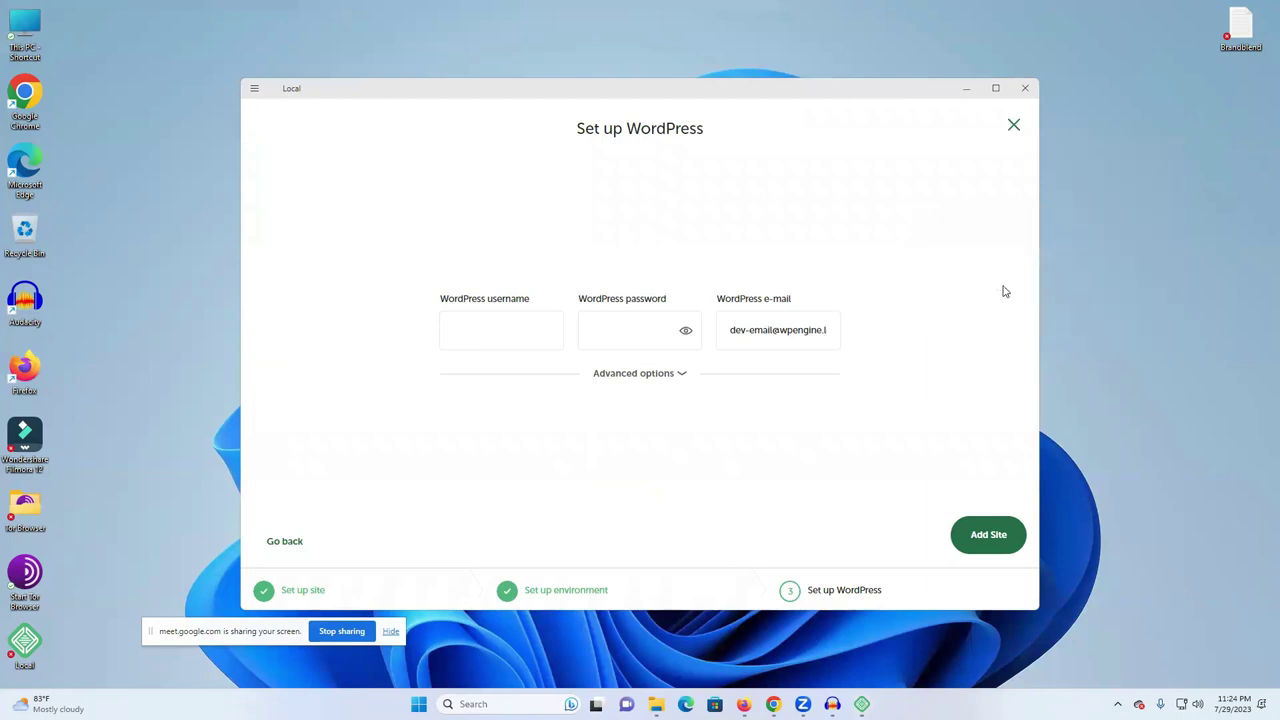
left_click(1192, 163)
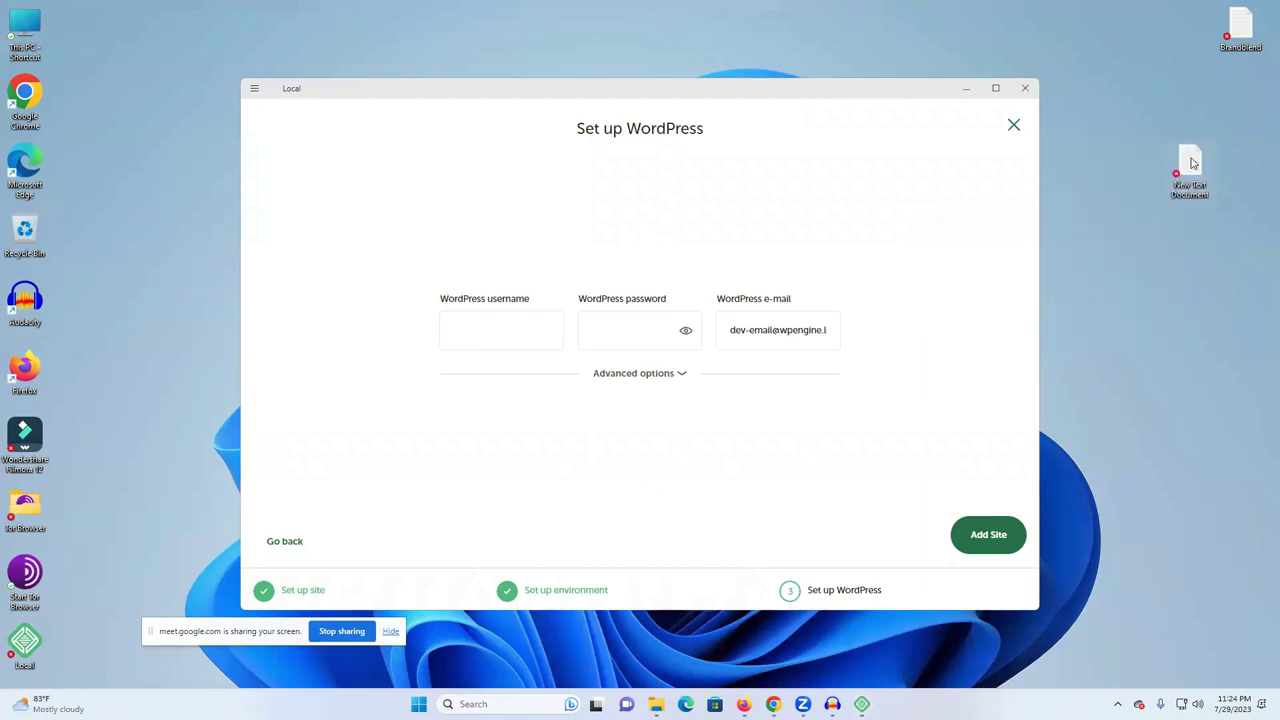
double_click(1191, 162)
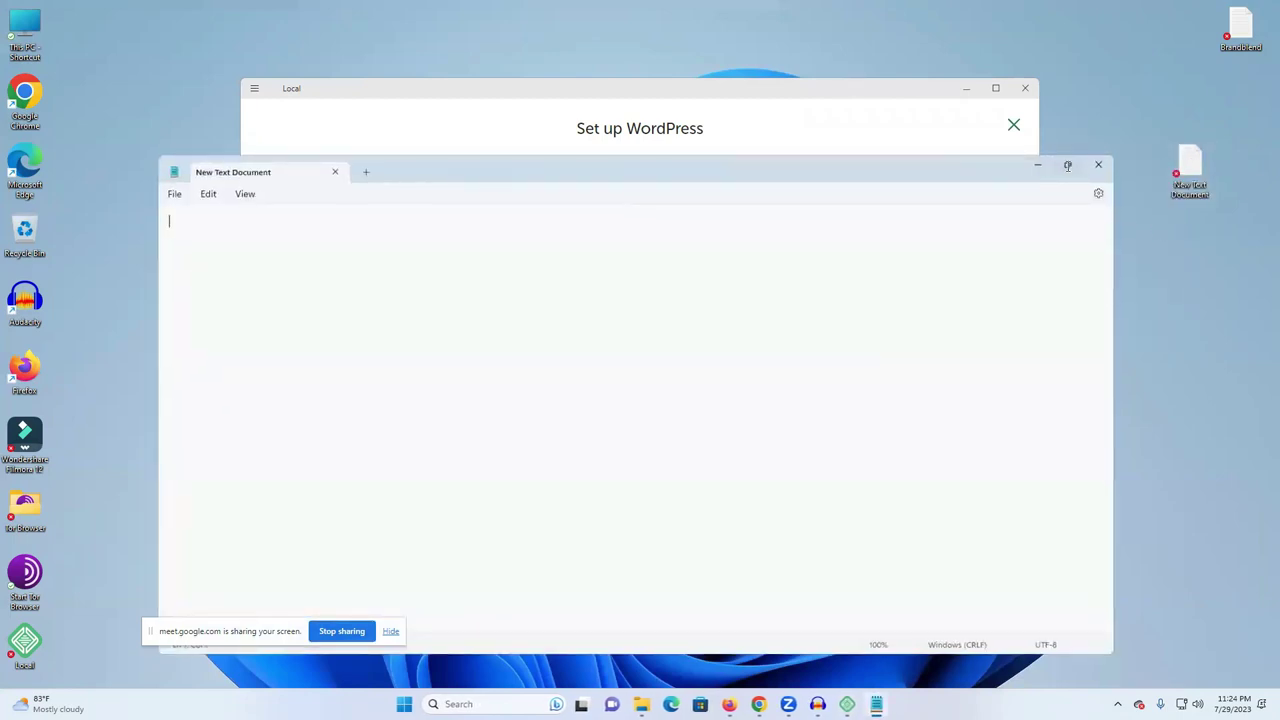
left_click(1067, 166)
left_click(1230, 8)
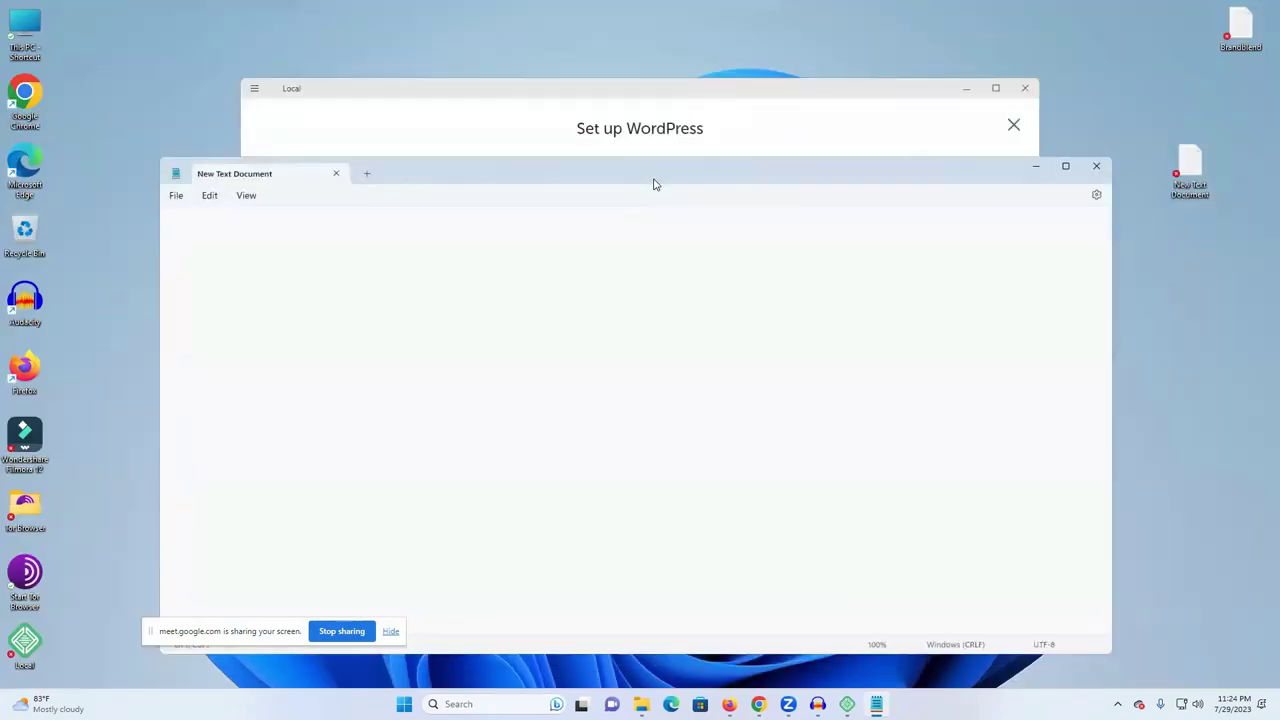
left_click_drag(655, 184, 1184, 154)
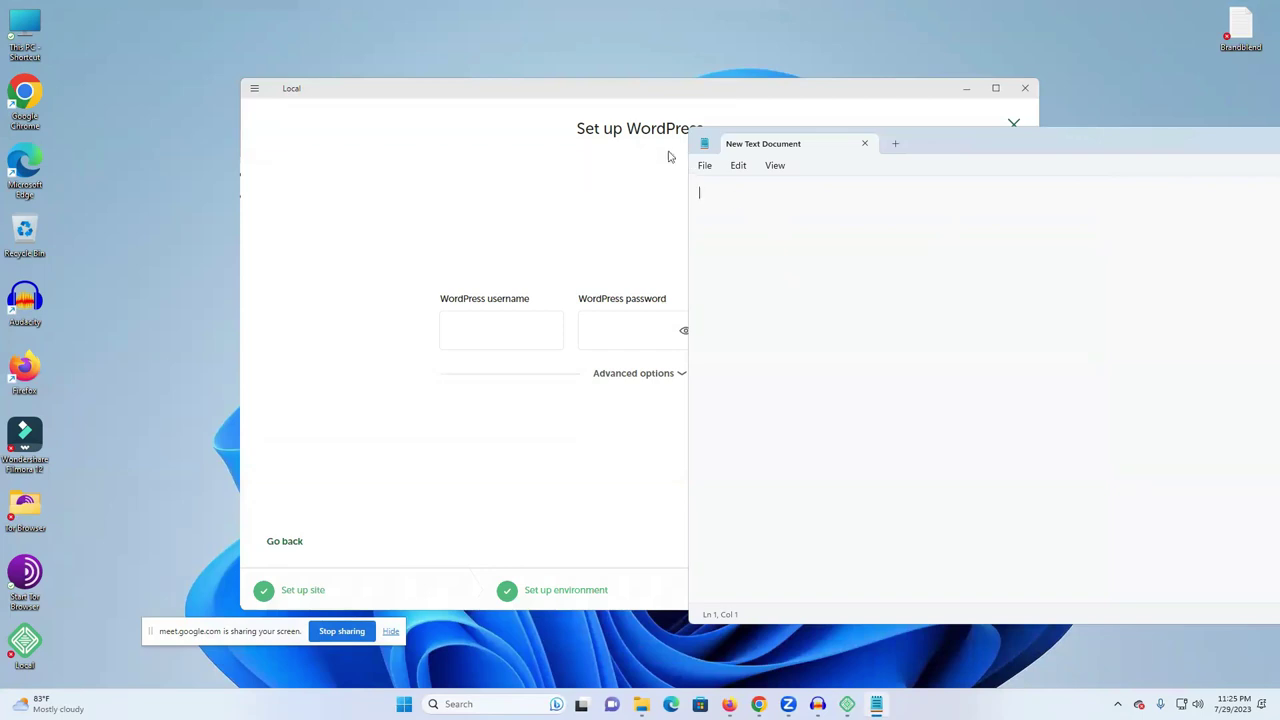
left_click_drag(634, 97, 676, 97)
left_click(1020, 140)
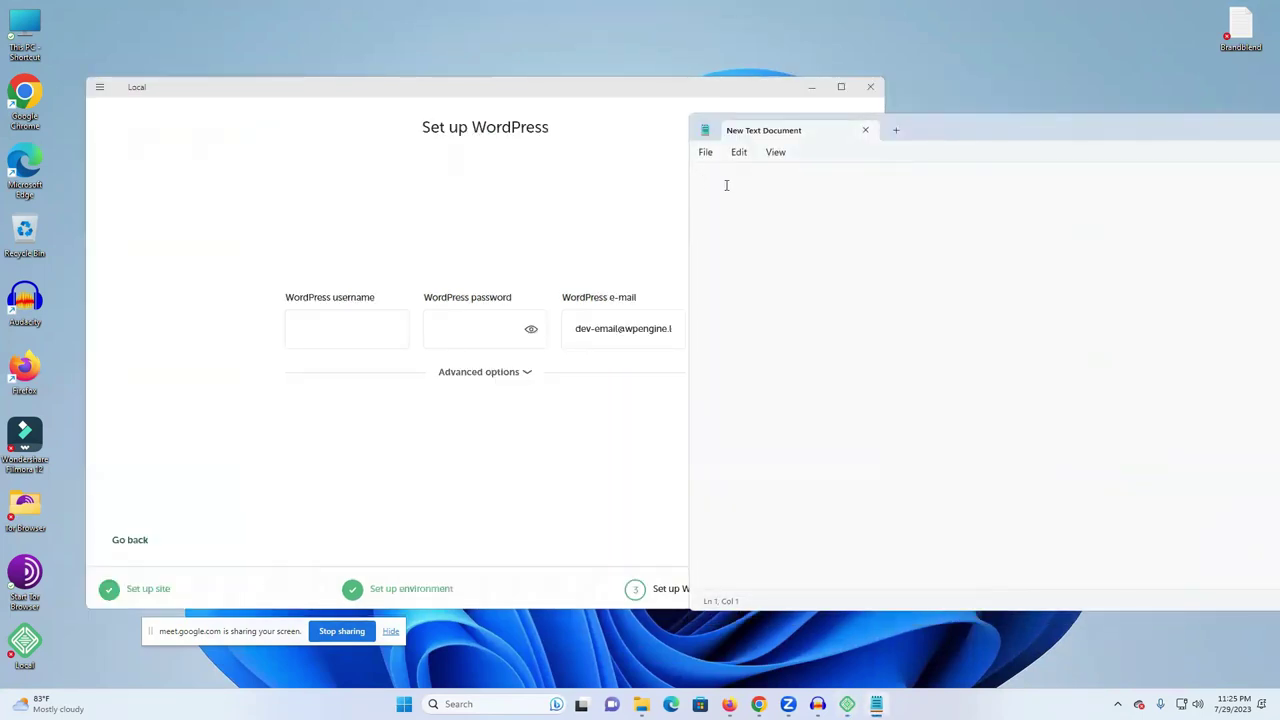
- Write the admin username and password on two separate lines in Notepad
key("Return")
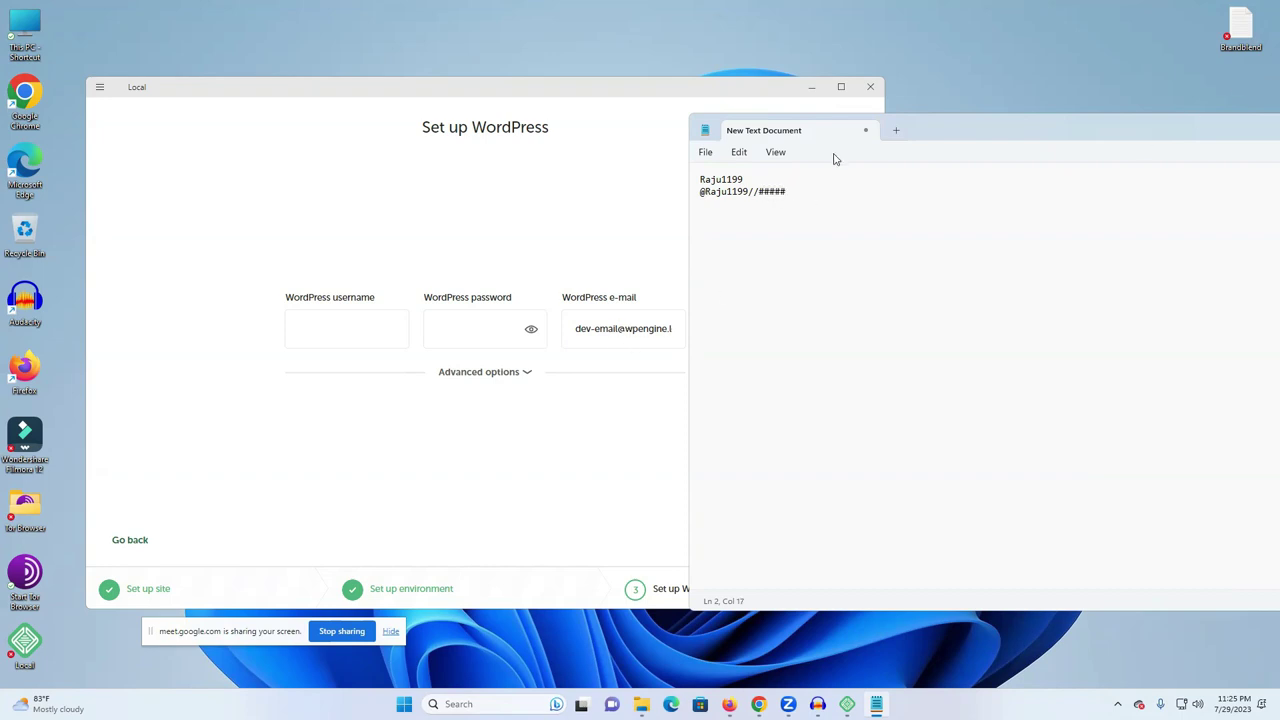
double_click(742, 180)
- Copy the noted username and password from Notepad into Local's WordPress username and password fields
key("ctrl+c")
left_click(380, 322)
key("ctrl+v")
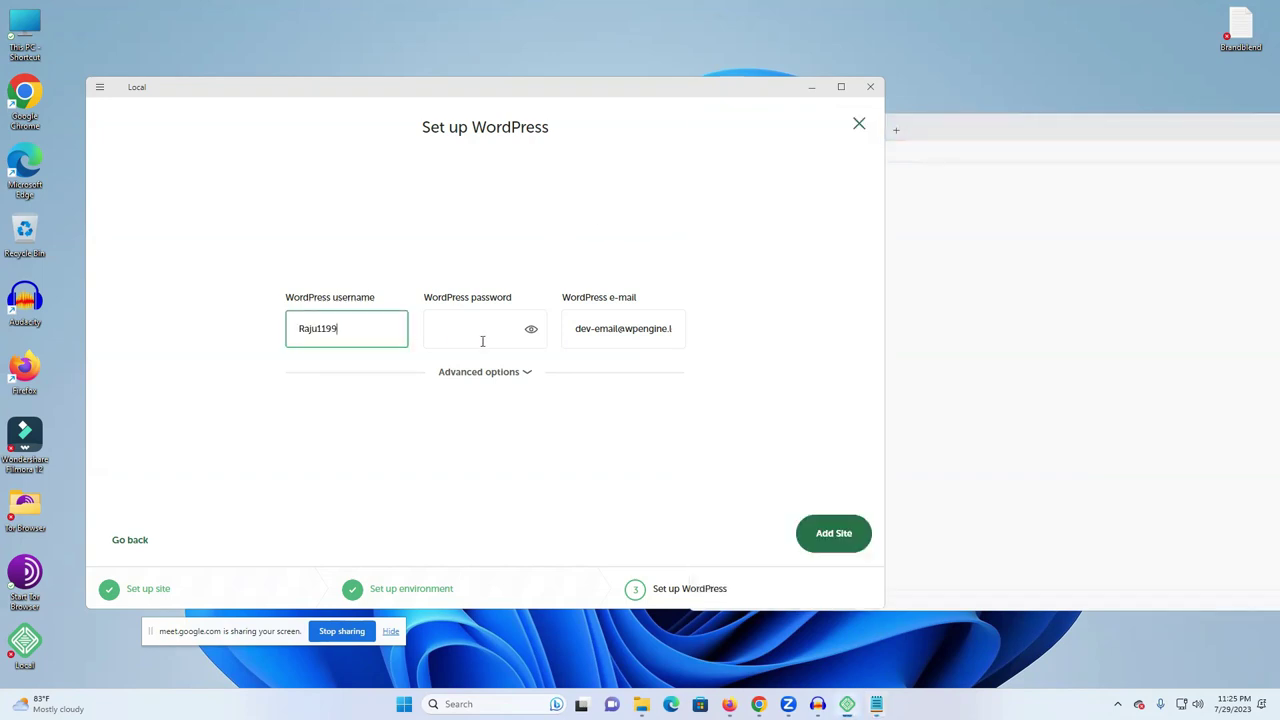
left_click(1041, 209)
double_click(750, 195)
triple_click(751, 196)
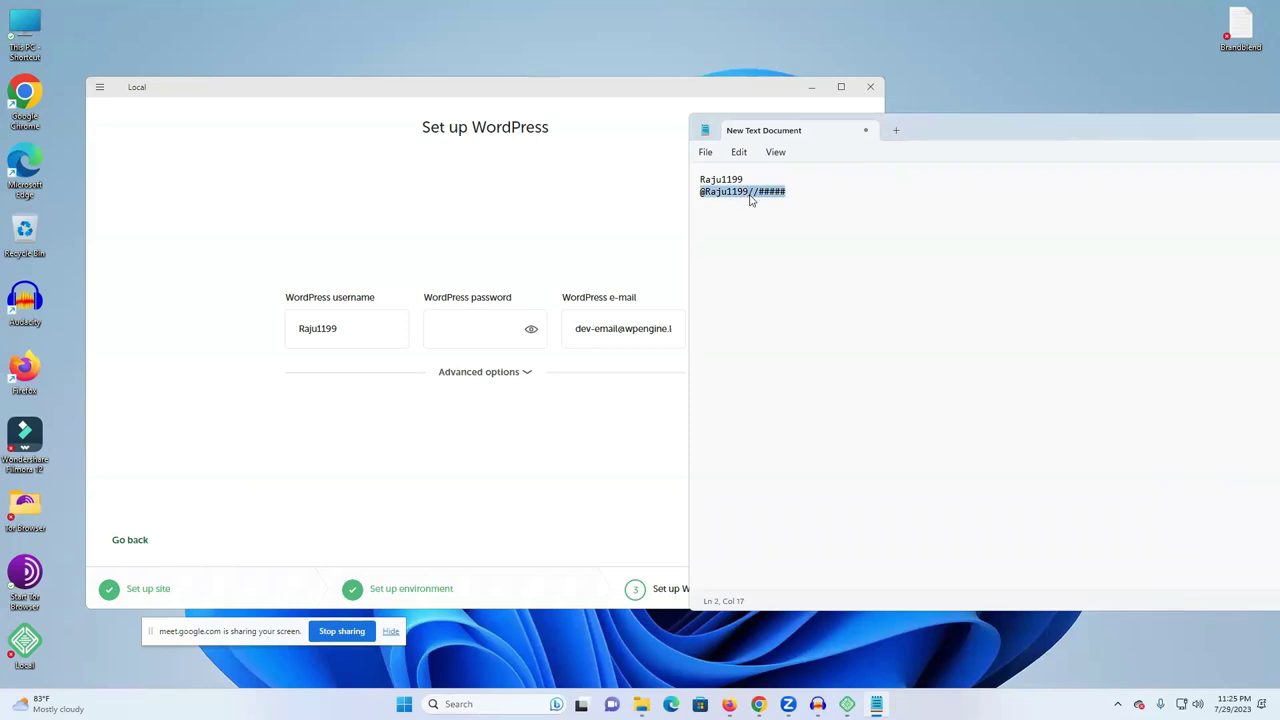
left_click(482, 330)
key("ctrl+v")
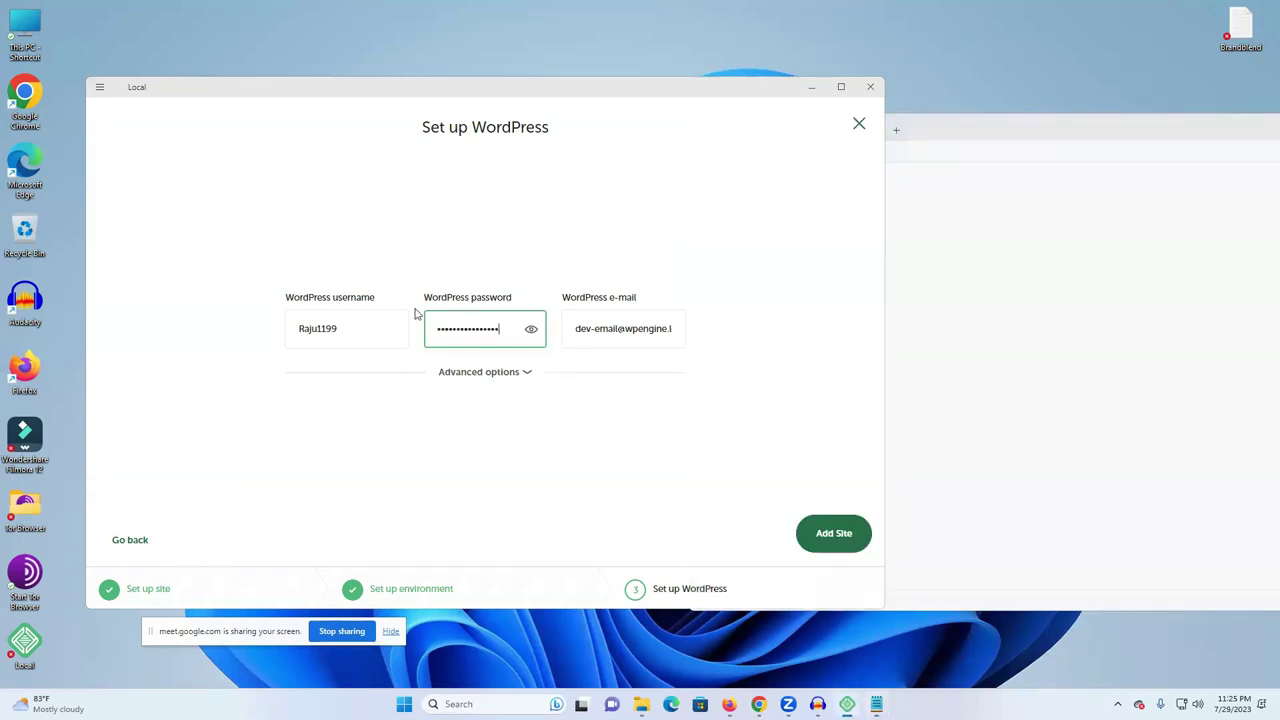
- Add the site and allow Local, nginx and mailhog through the Windows Firewall
left_click(826, 534)
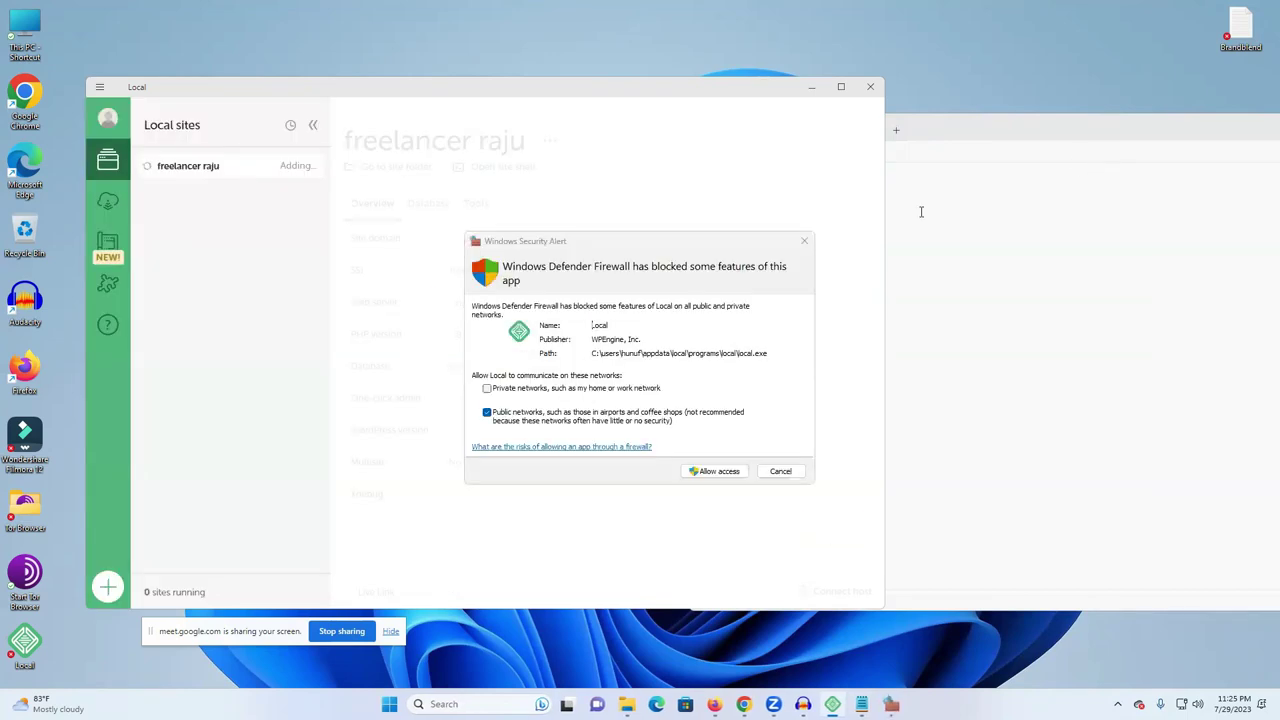
left_click(716, 473)
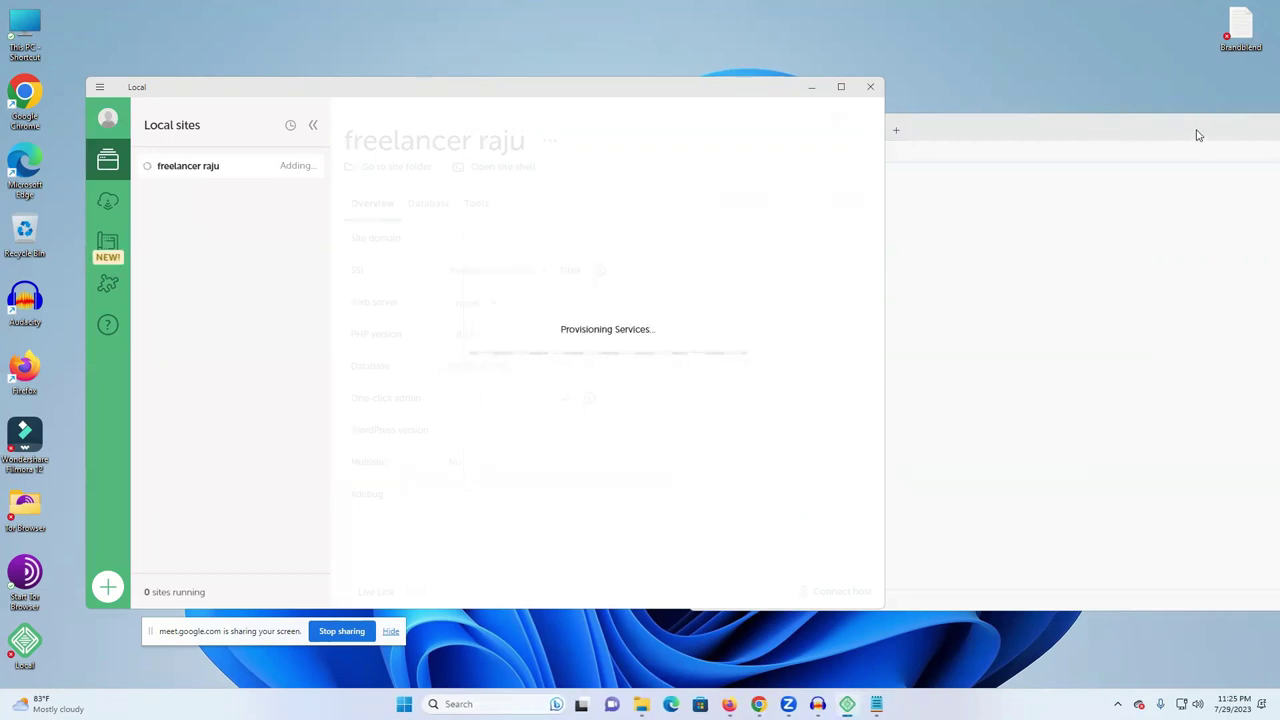
left_click(840, 88)
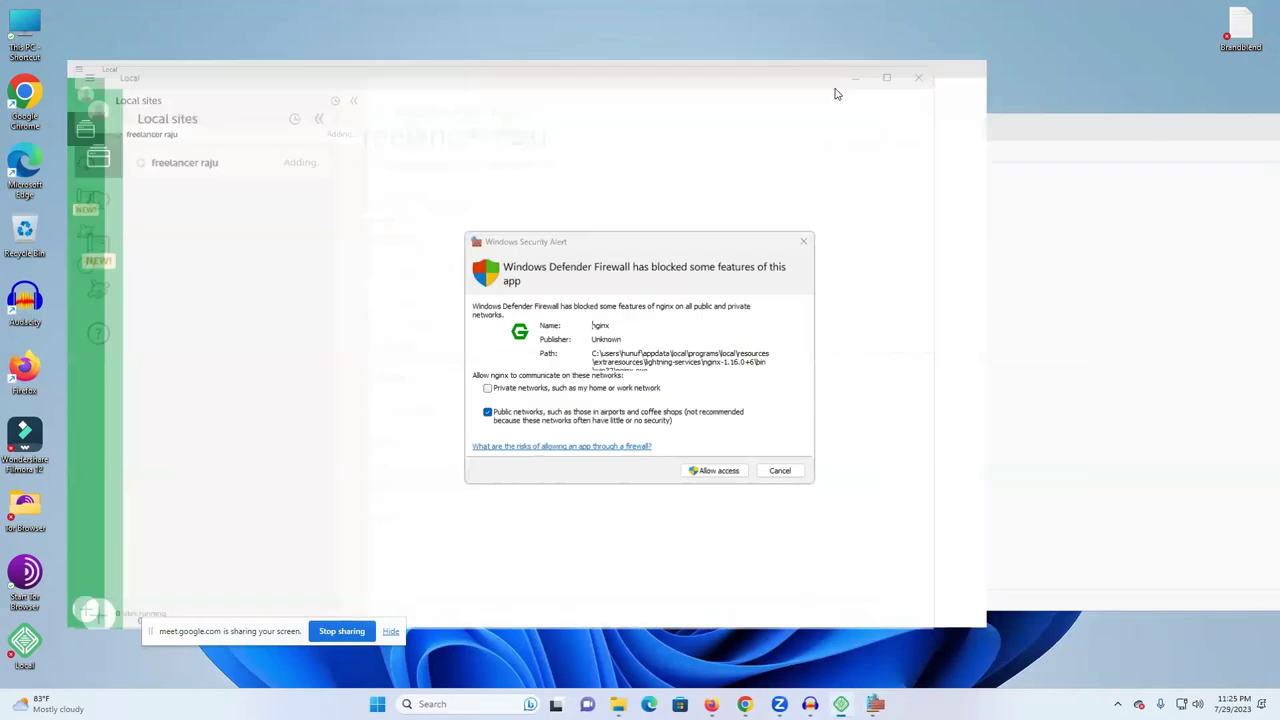
left_click(716, 473)
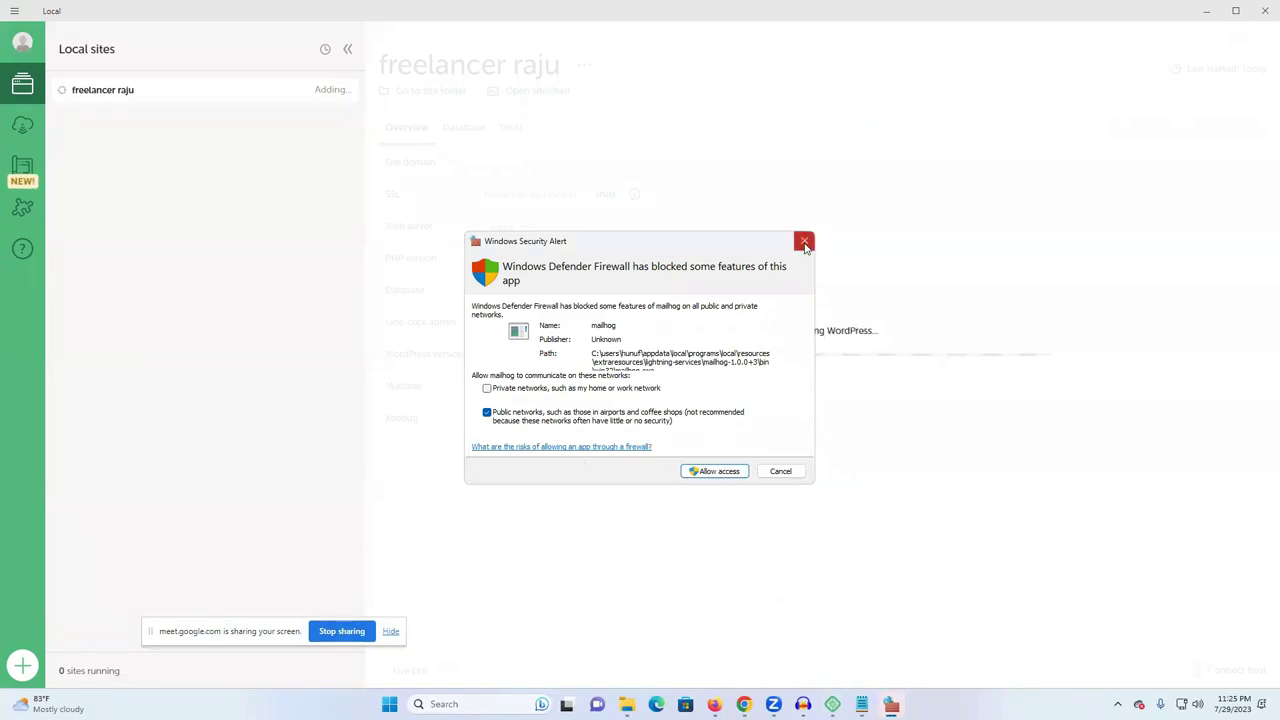
left_click(713, 472)
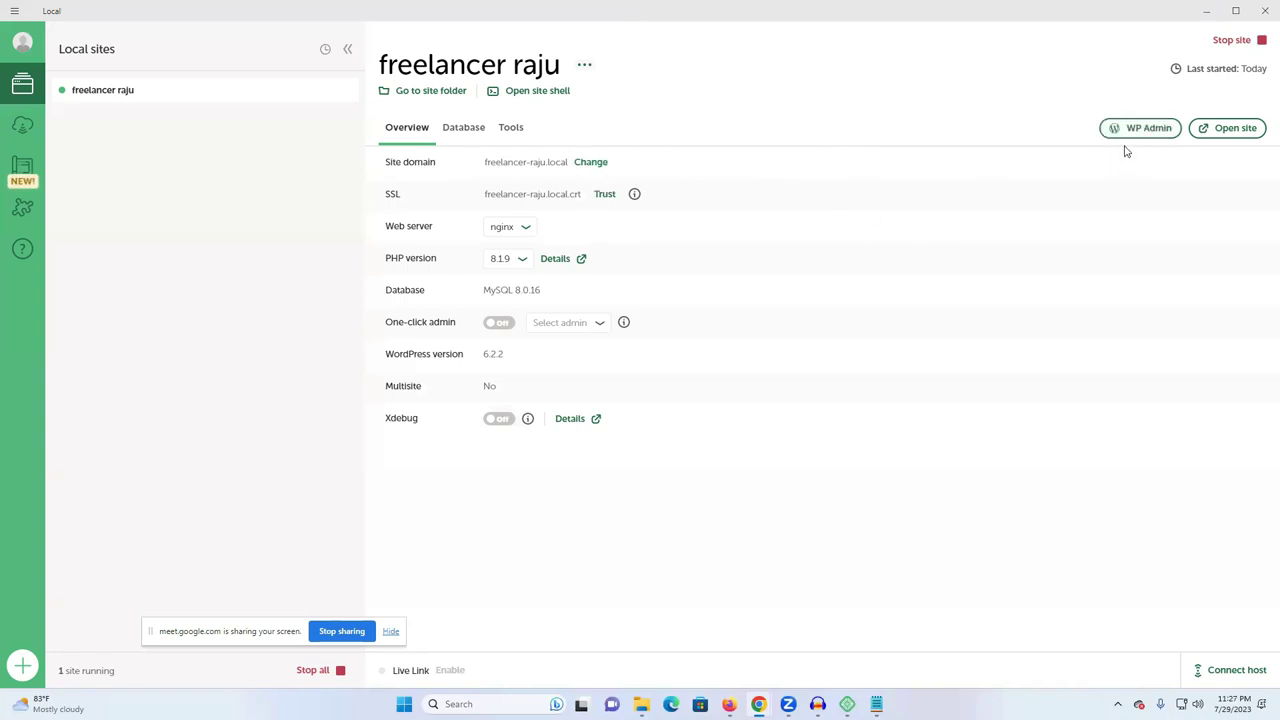
left_click(1219, 135)
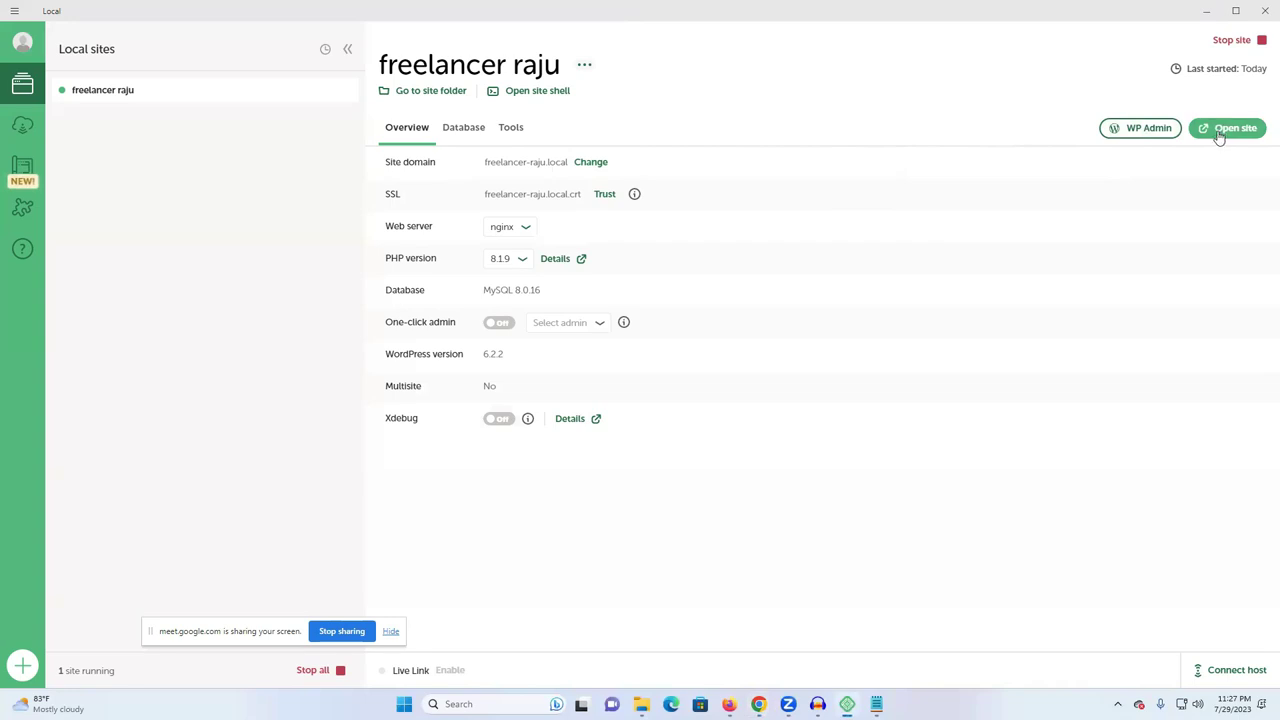
left_click(1219, 135)
left_click(1219, 135)
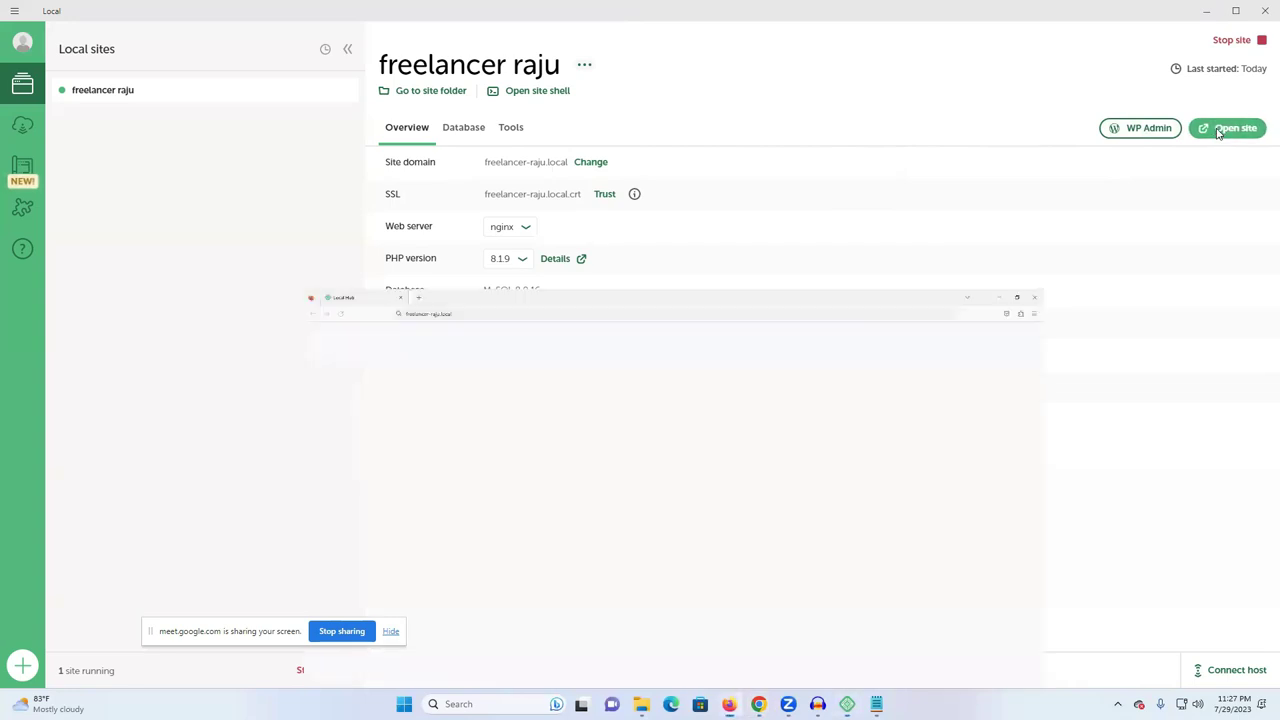
scroll(797, 346, "down", 2)
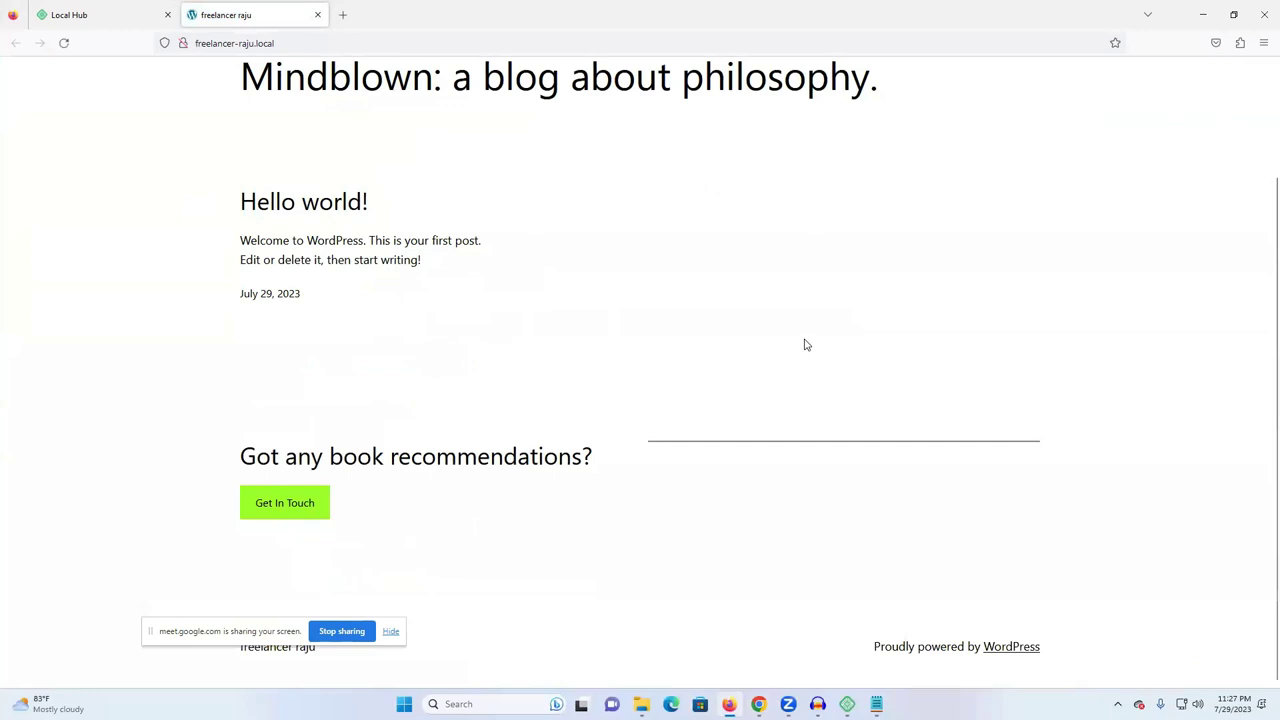
scroll(805, 345, "up", 2)
scroll(683, 468, "down", 2)
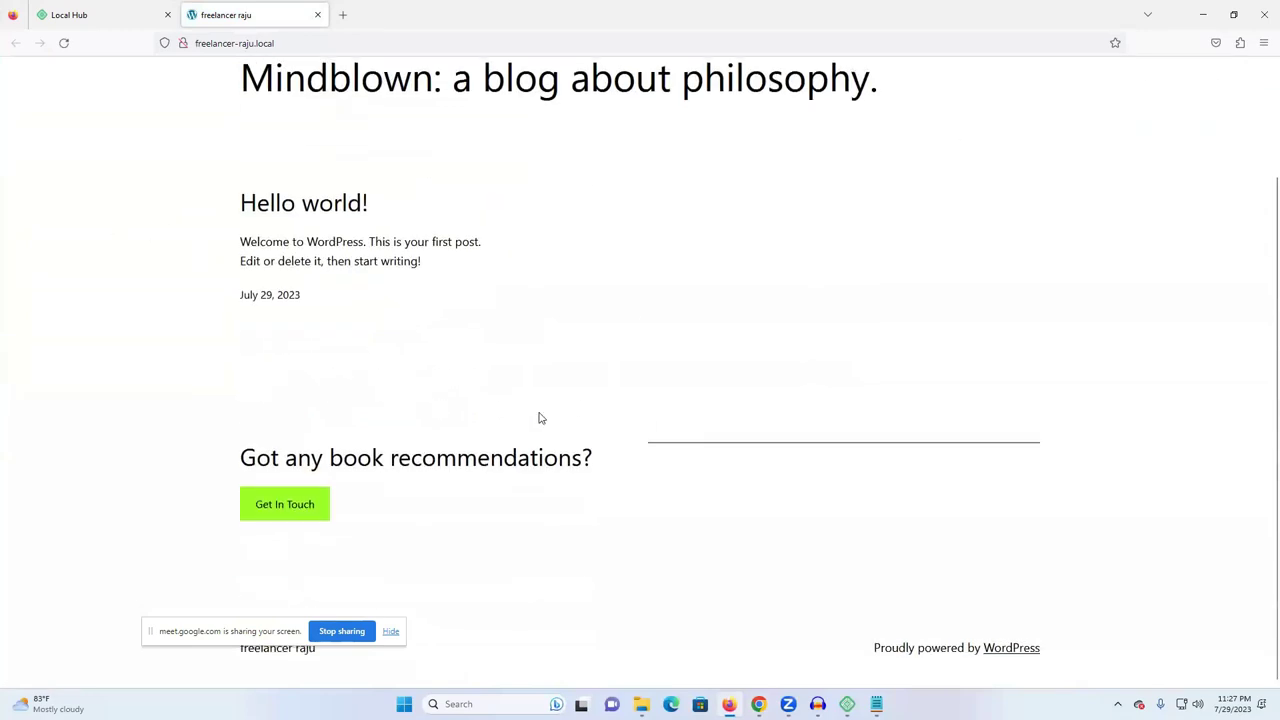
scroll(539, 418, "up", 2)
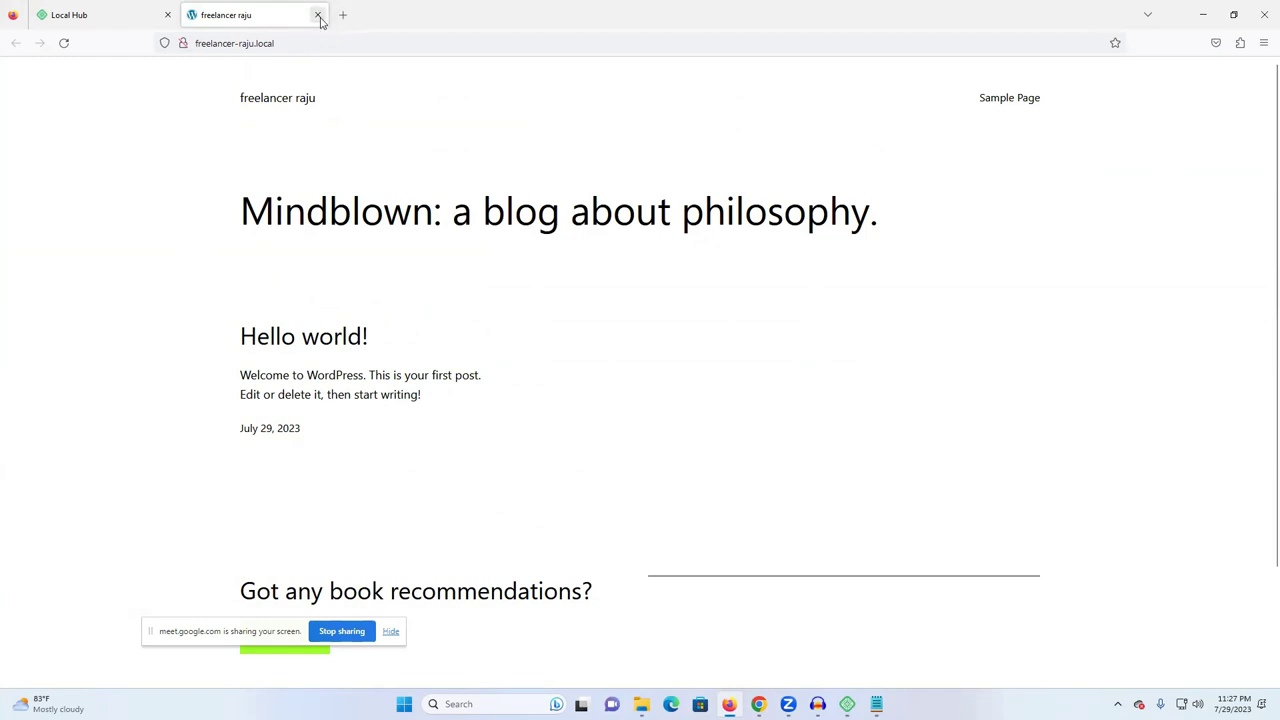
left_click(318, 15)
left_click(1201, 8)
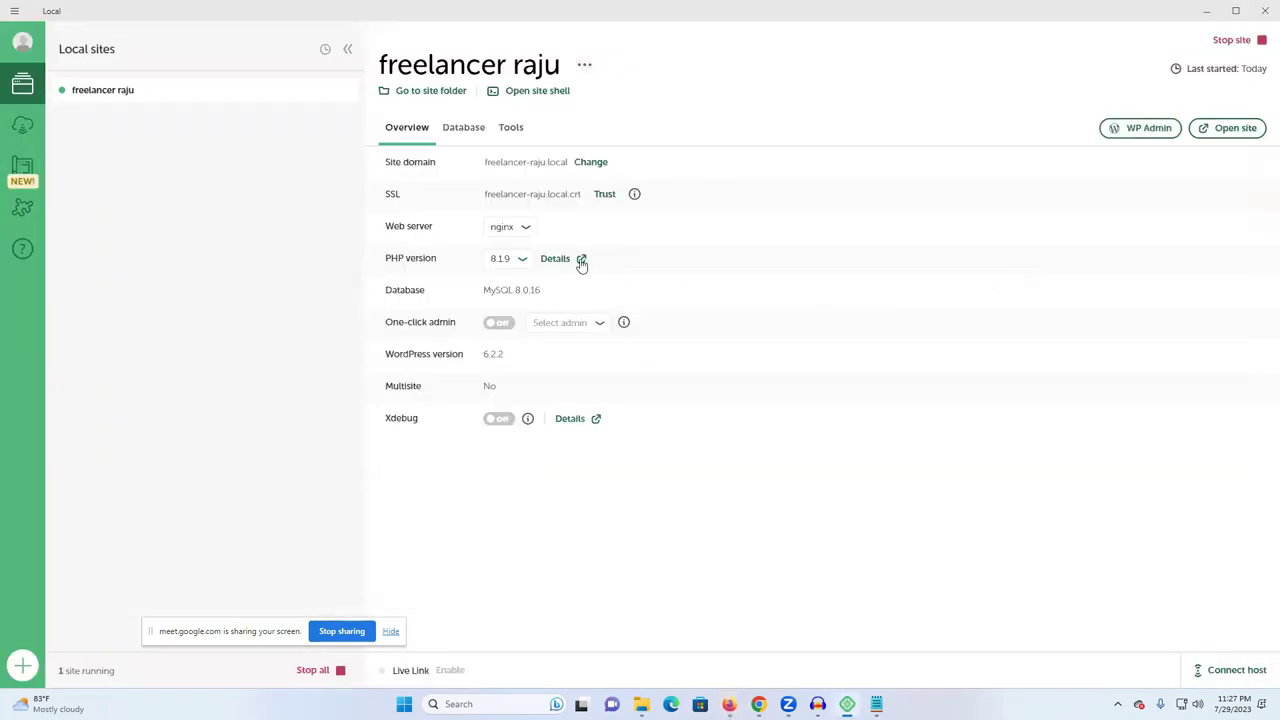
left_click(1135, 129)
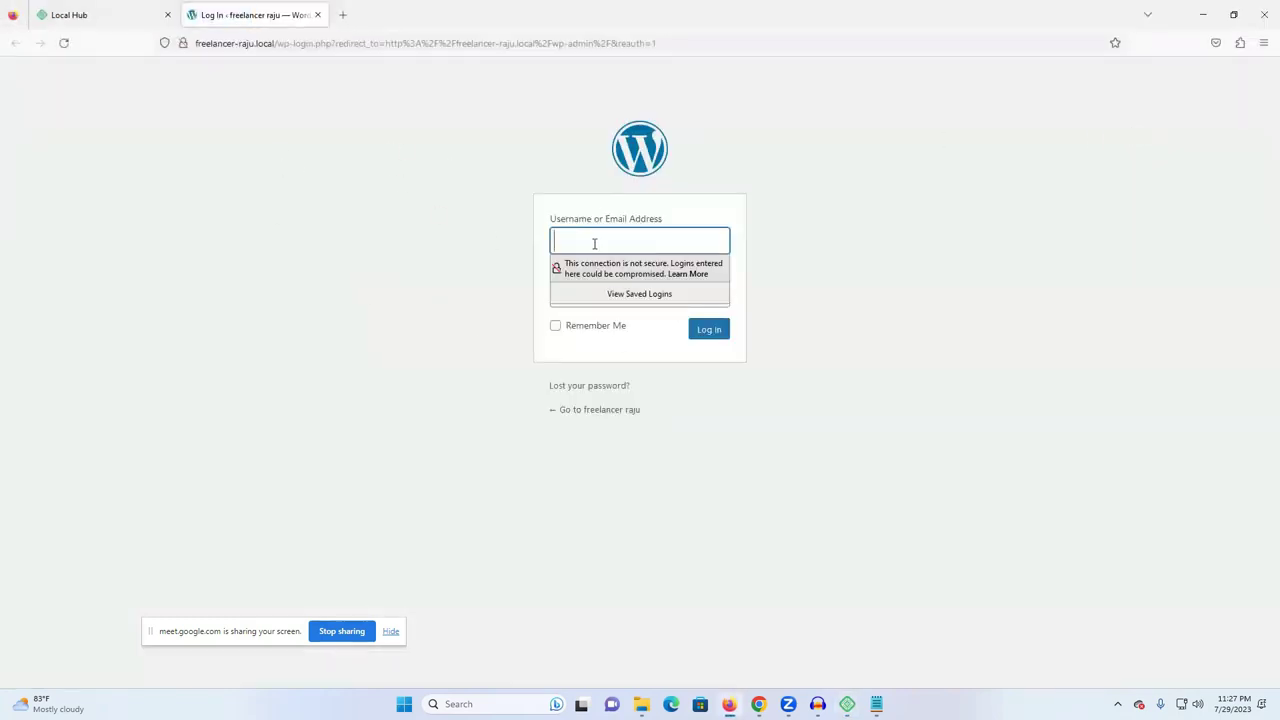
- Fill the WordPress login form with the noted username and password from Notepad
left_click(592, 243)
left_click(594, 287)
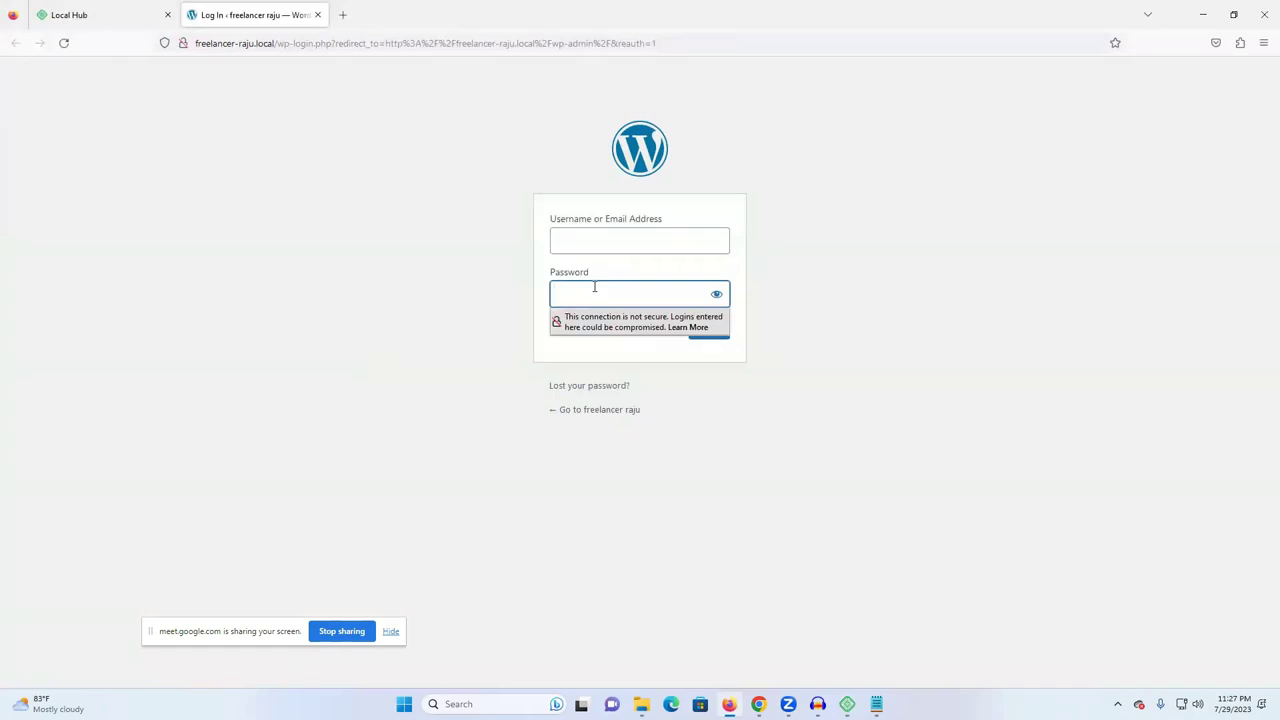
key("ctrl+v")
left_click(716, 294)
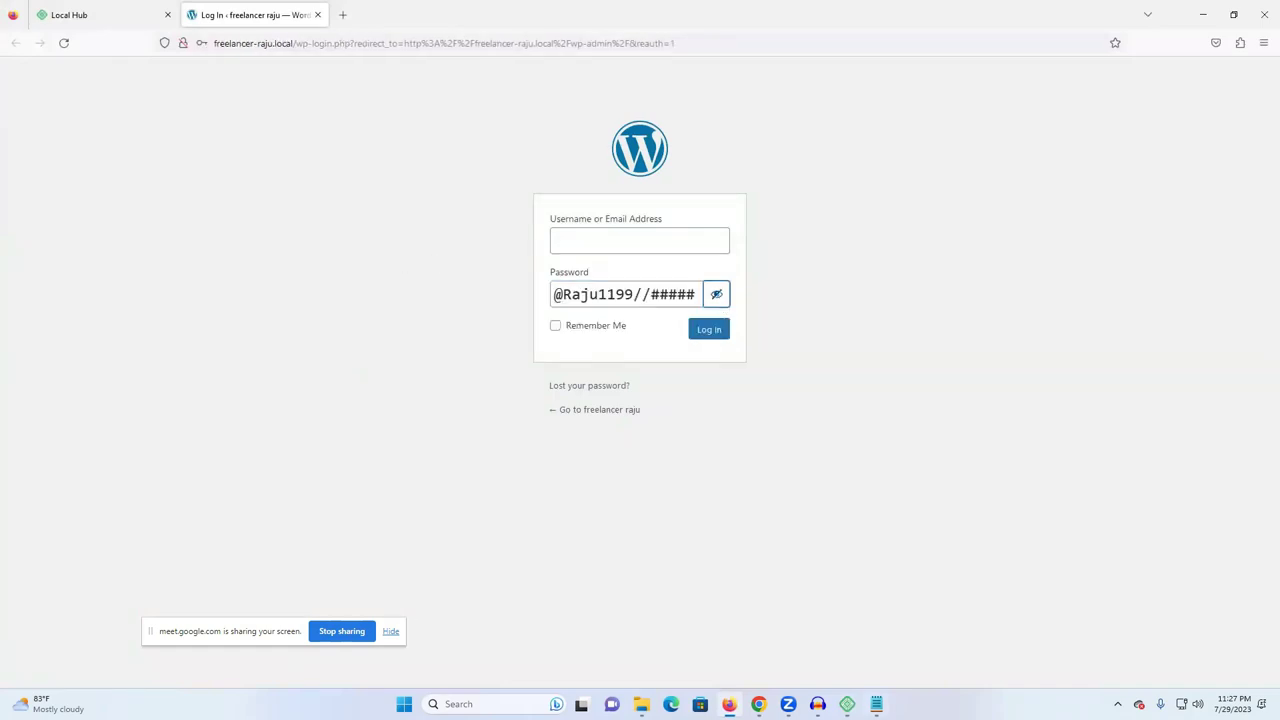
key("alt+Tab")
double_click(719, 179)
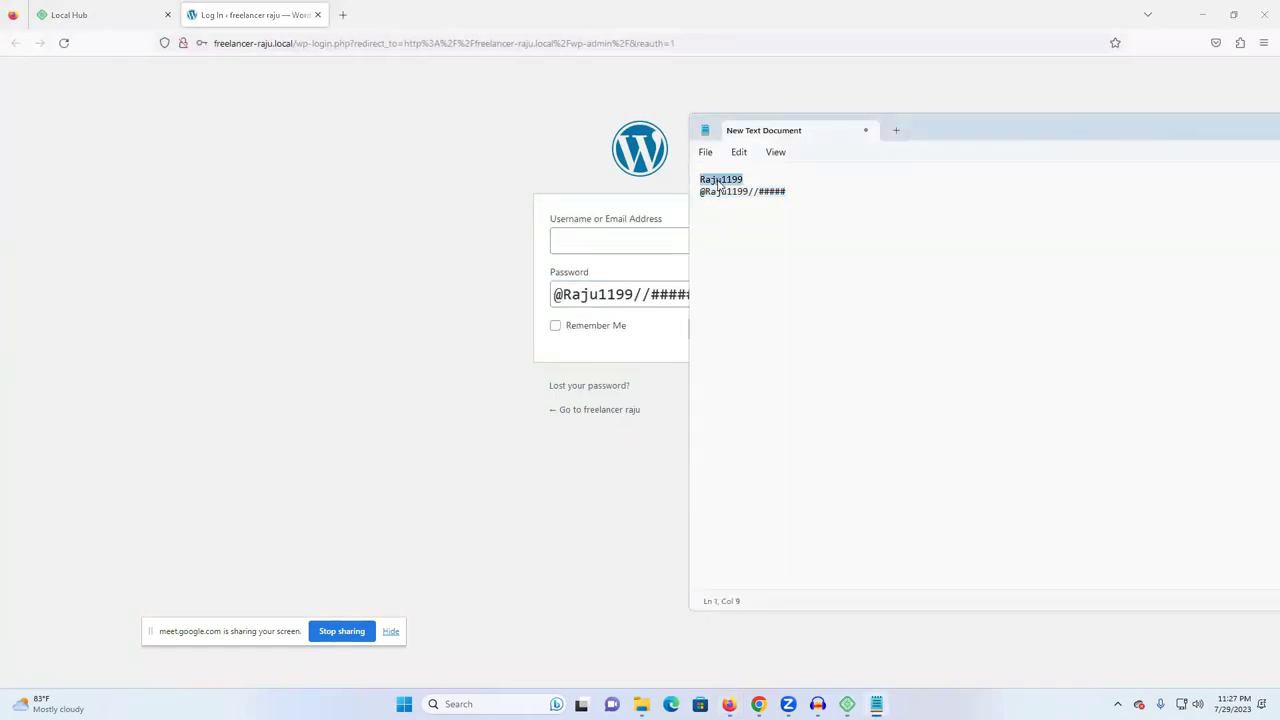
left_click(601, 238)
key("ctrl+v")
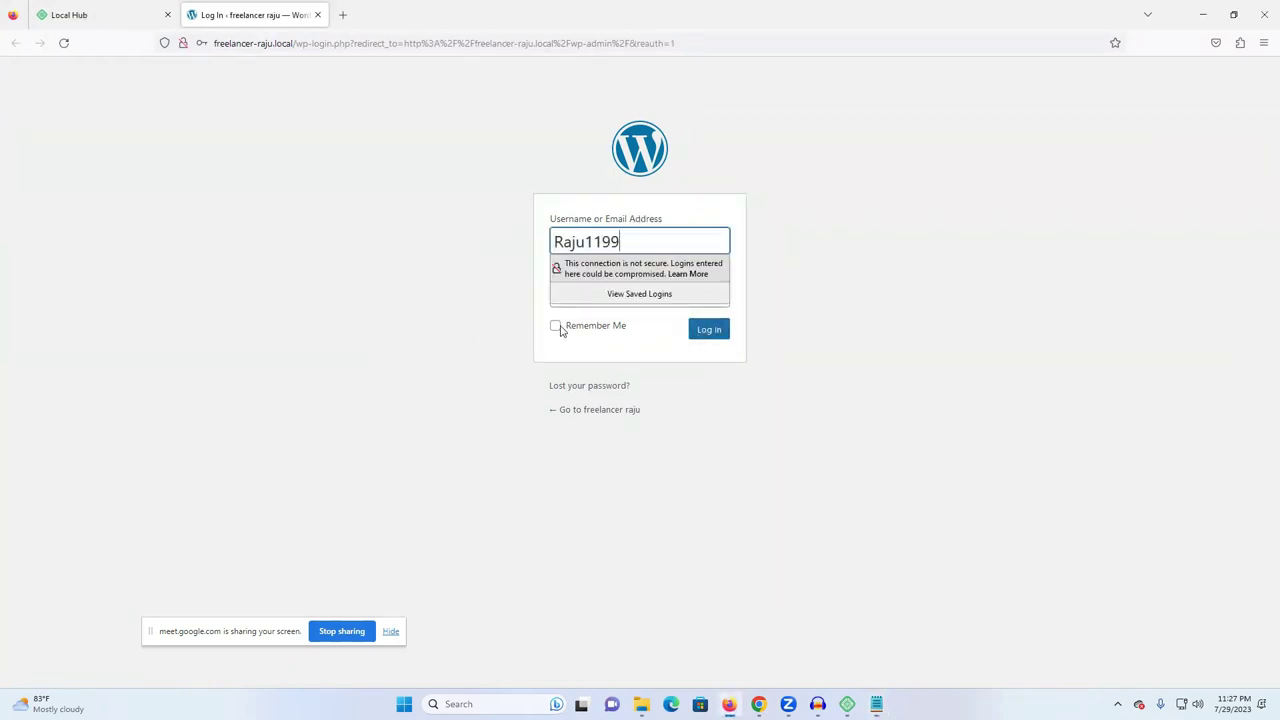
- Tick Remember Me, log in, and save the login in Firefox
left_click(589, 330)
left_click(731, 331)
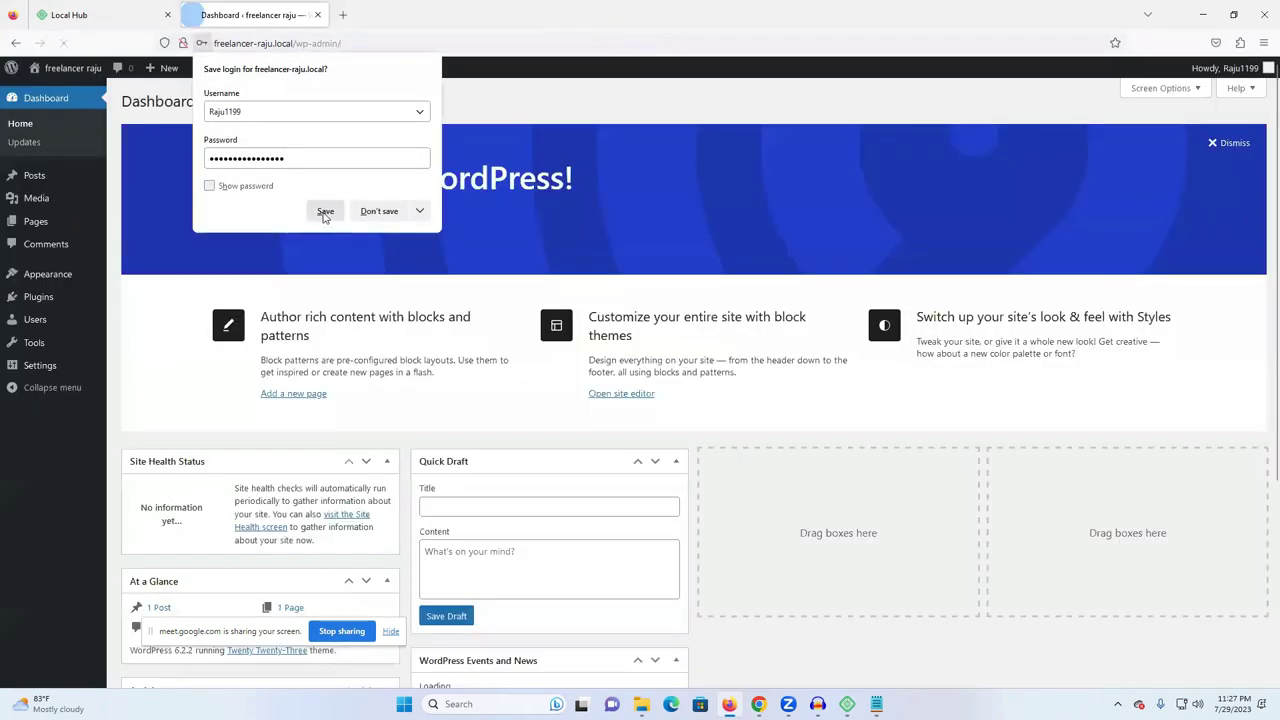
left_click(325, 211)
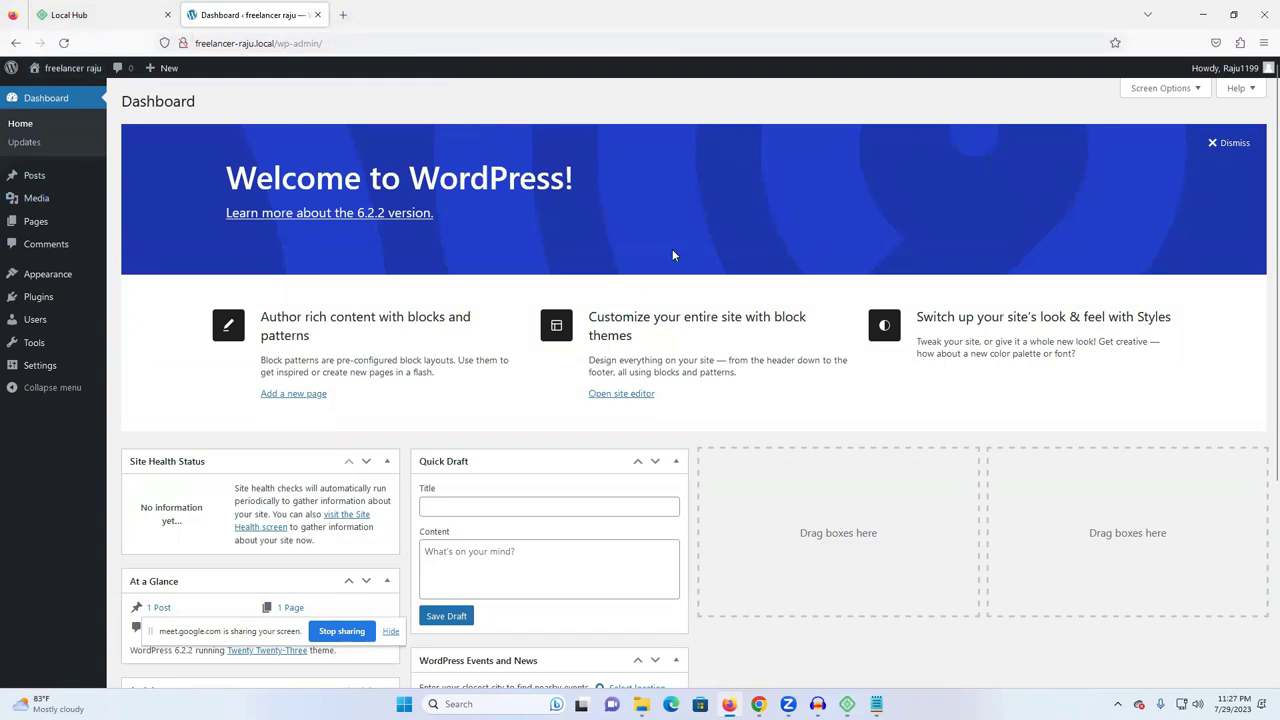
- Go to the site's front page through the site name in the admin bar
right_click(60, 69)
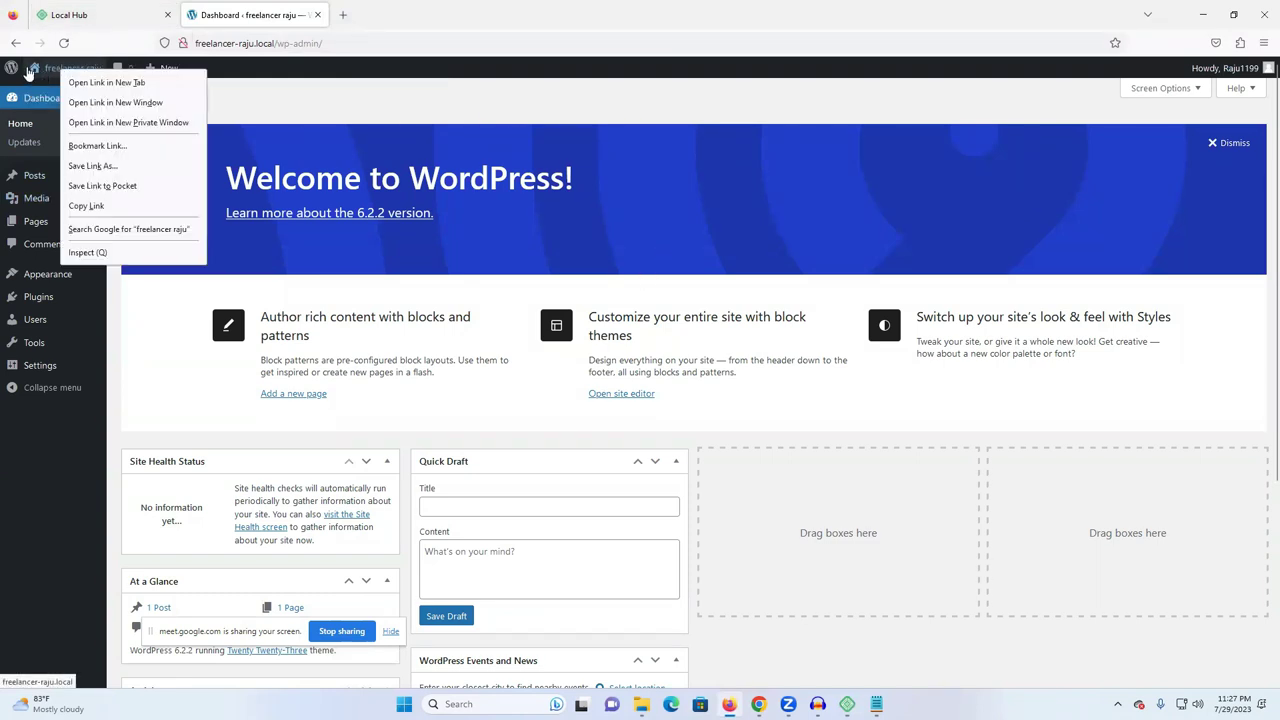
right_click(44, 69)
right_click(34, 70)
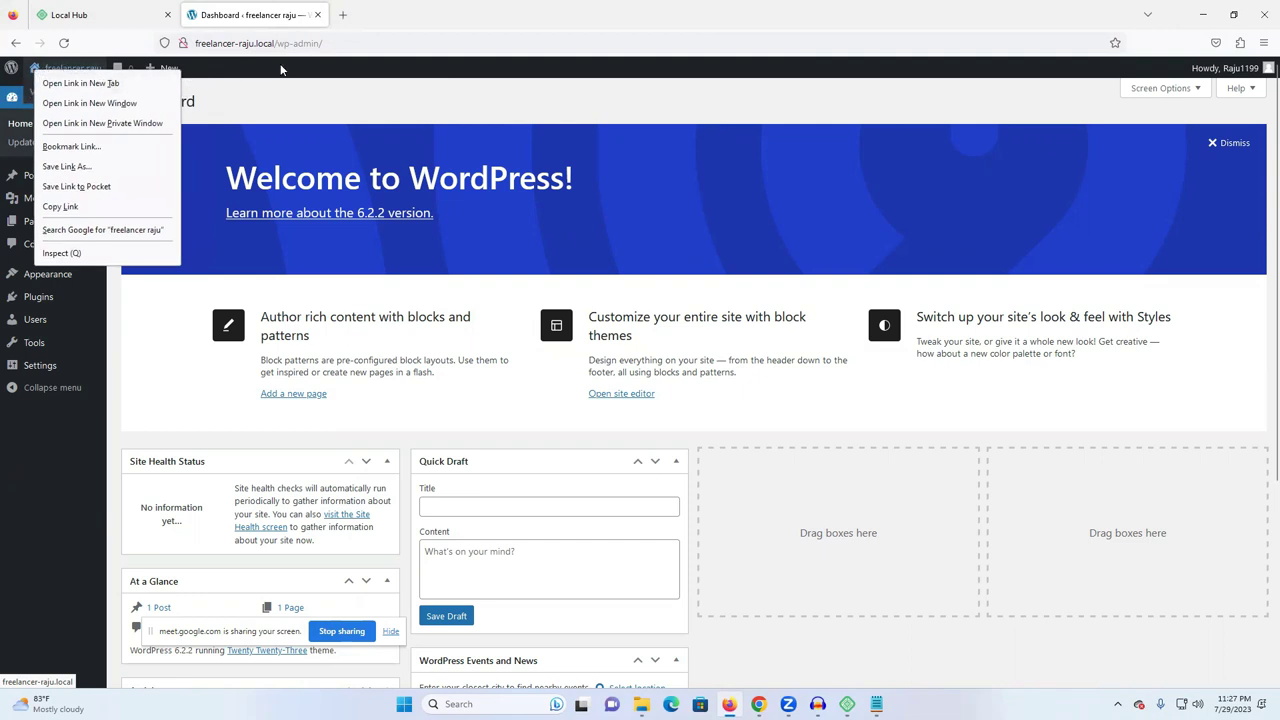
left_click(335, 85)
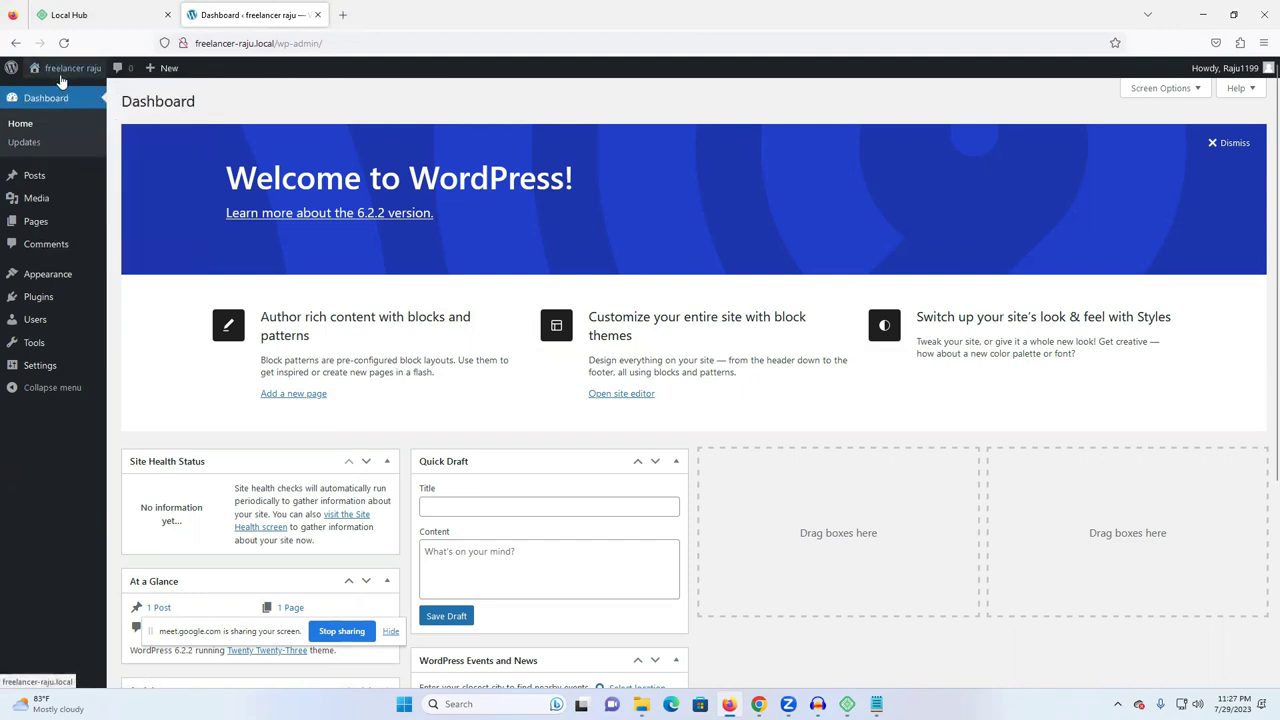
left_click(61, 74)
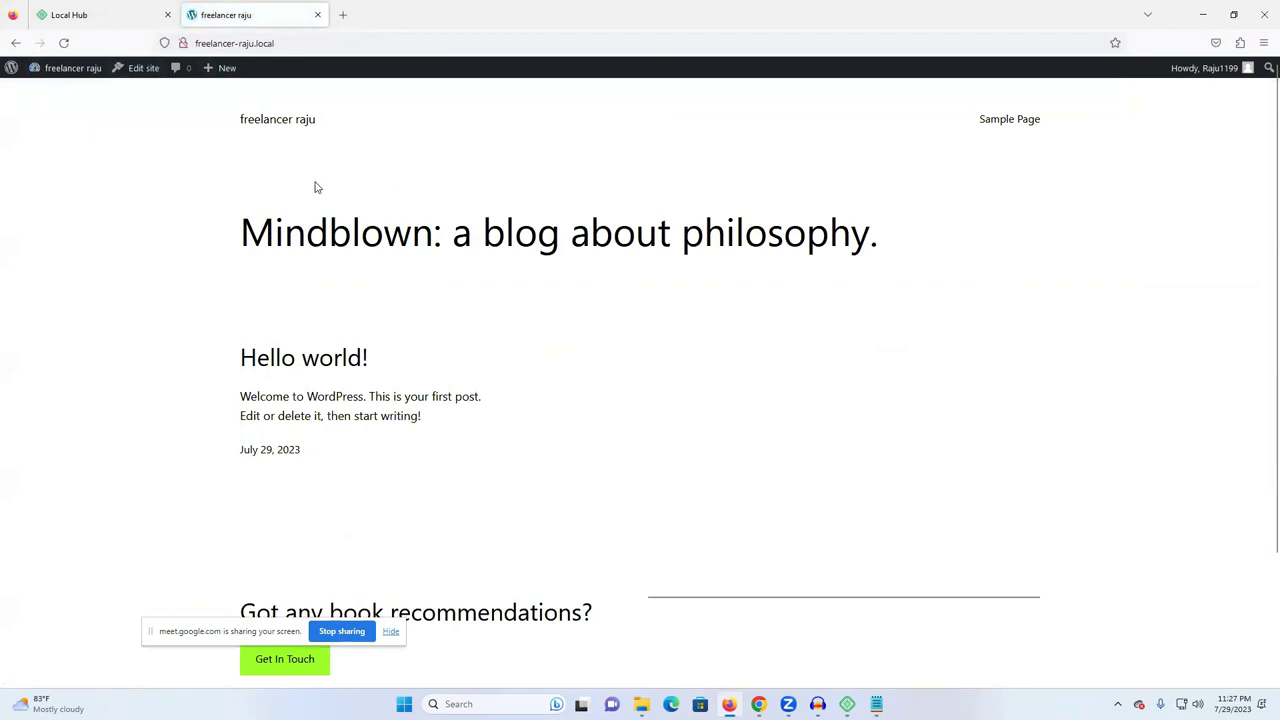
left_click(88, 12)
left_click(205, 14)
- Open the Dashboard in a new tab, close the Local Hub tab, and open the Posts list
mouse_move(40, 68)
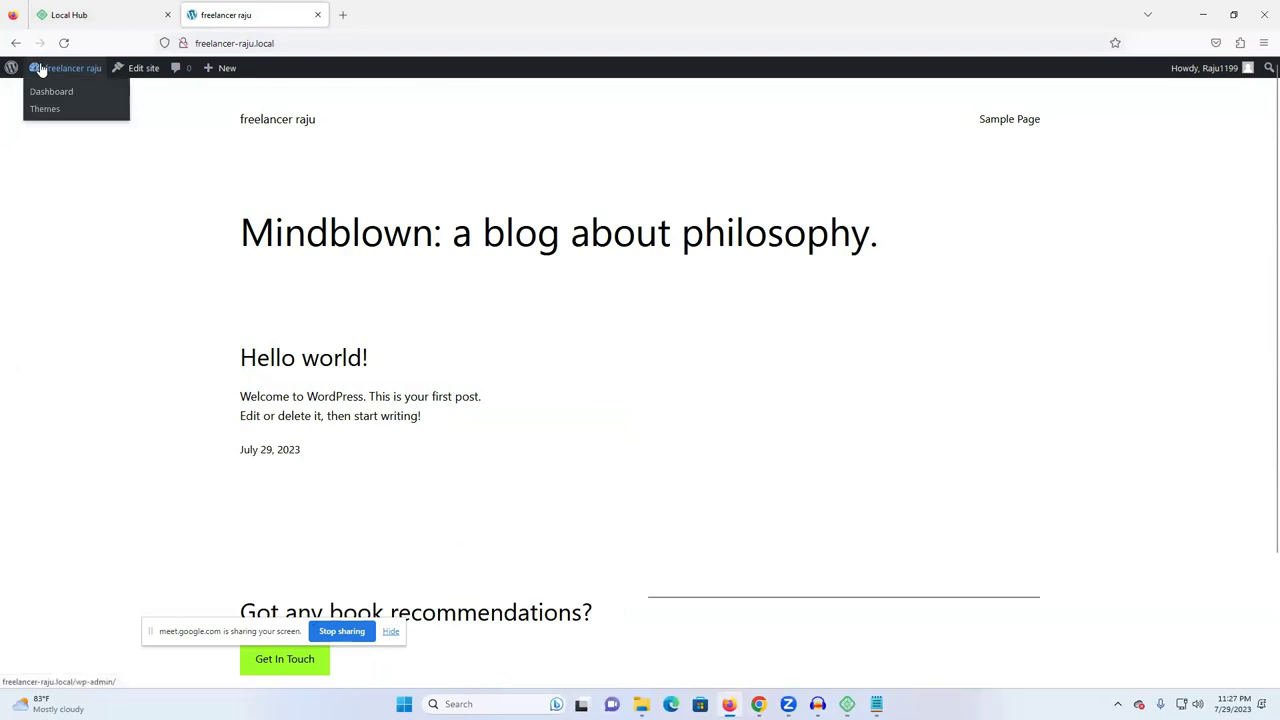
right_click(45, 93)
left_click(74, 102)
left_click_drag(394, 14, 250, 16)
left_click(360, 14)
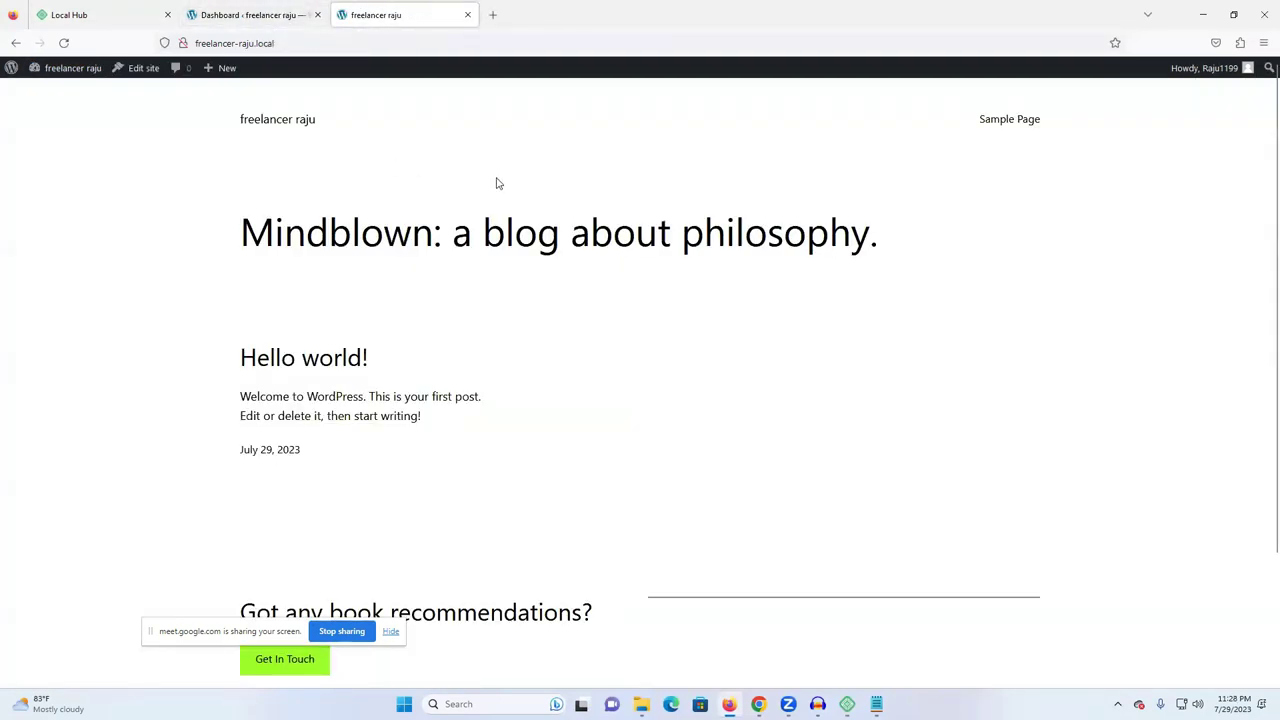
left_click(240, 16)
scroll(716, 160, "down", 3)
scroll(838, 243, "up", 3)
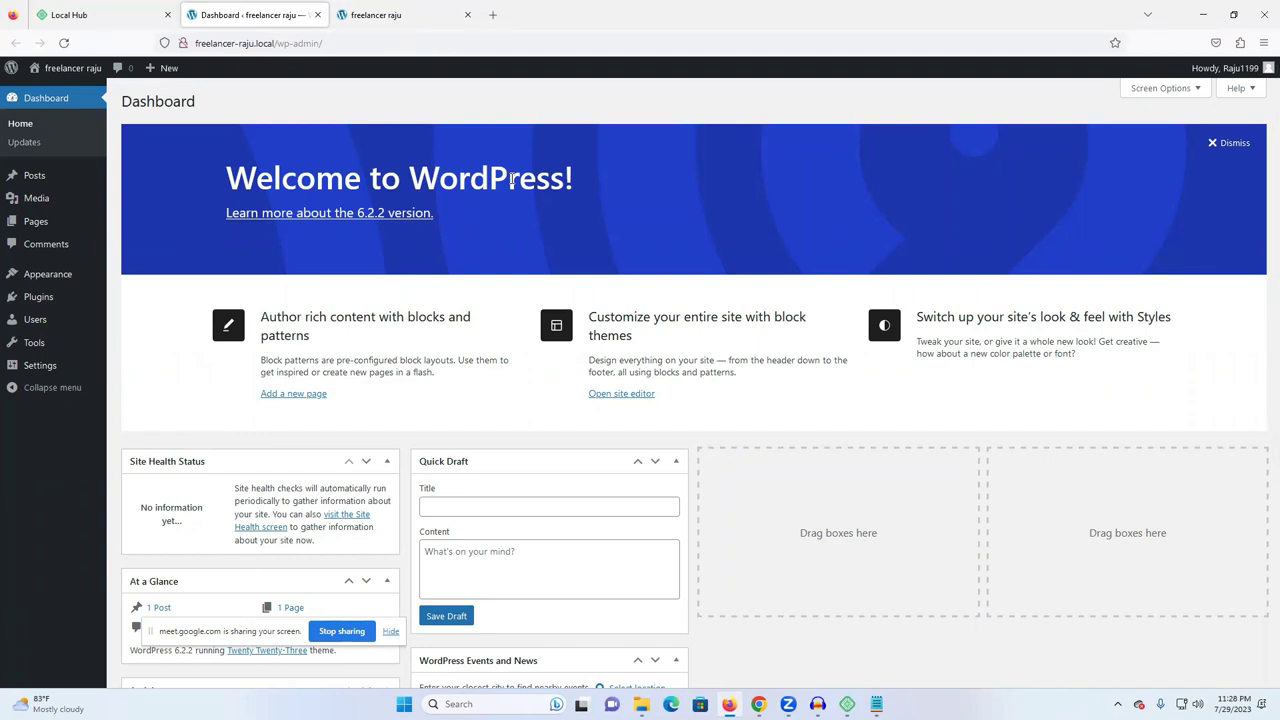
left_click(167, 15)
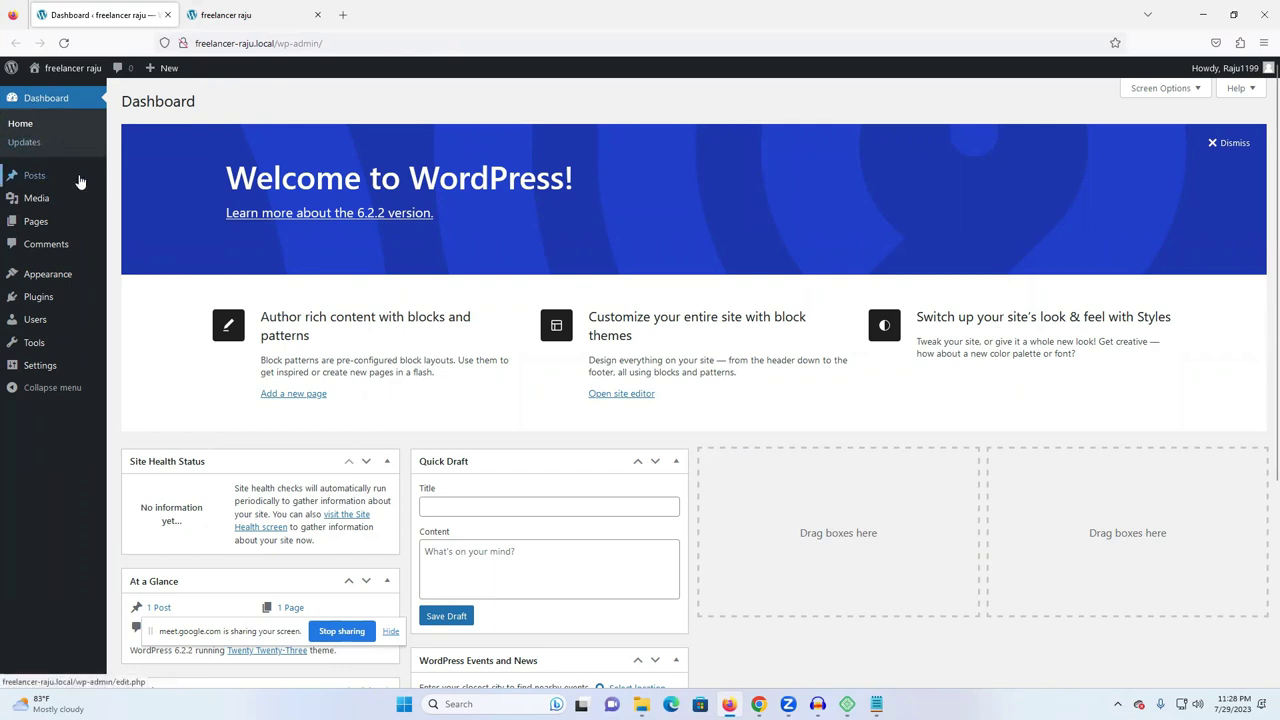
left_click(40, 177)
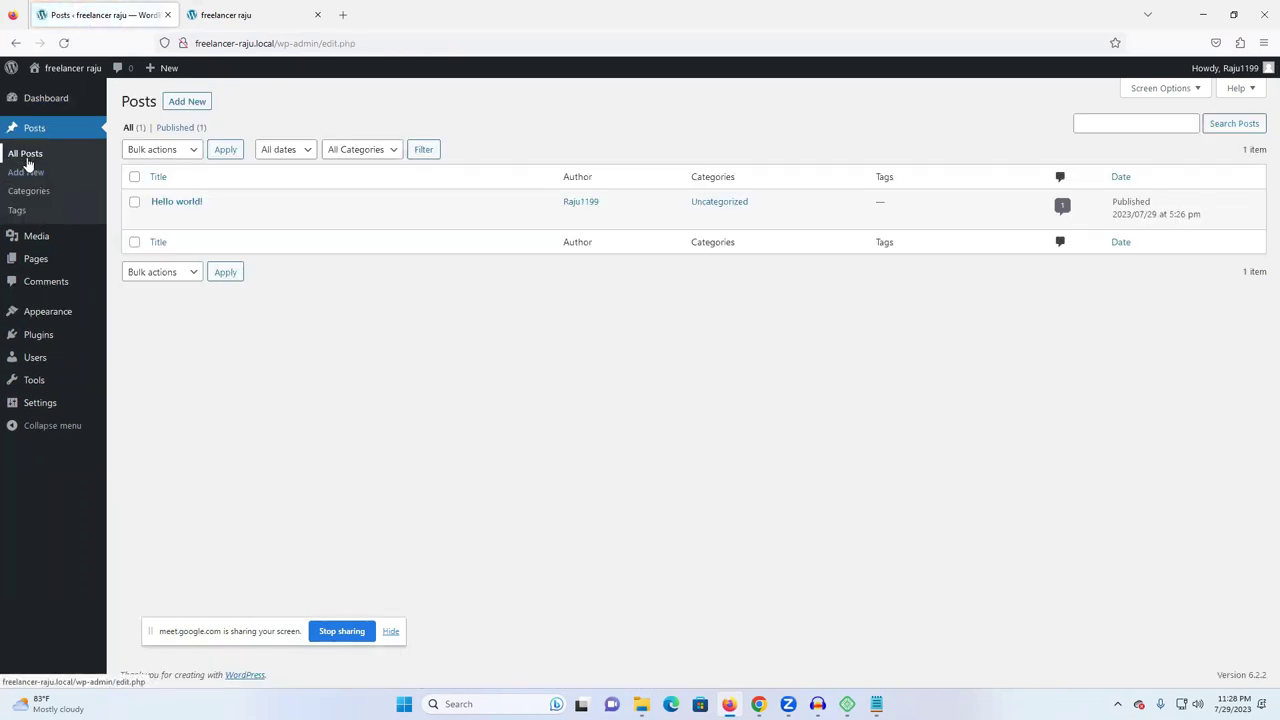
- On the site's front page, select the Hello world! post's heading, text and date
key("ctrl+Tab")
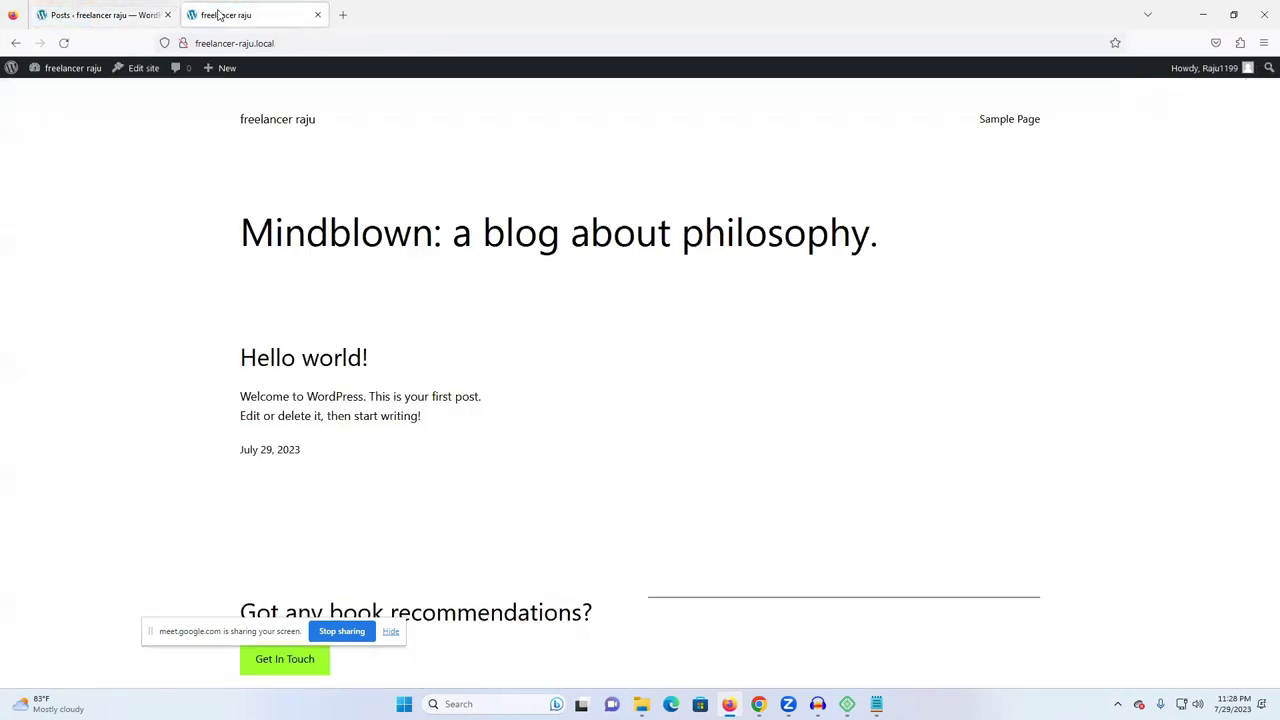
scroll(300, 330, "down", 3)
left_click_drag(240, 201, 506, 201)
left_click(506, 201)
left_click_drag(238, 214, 414, 283)
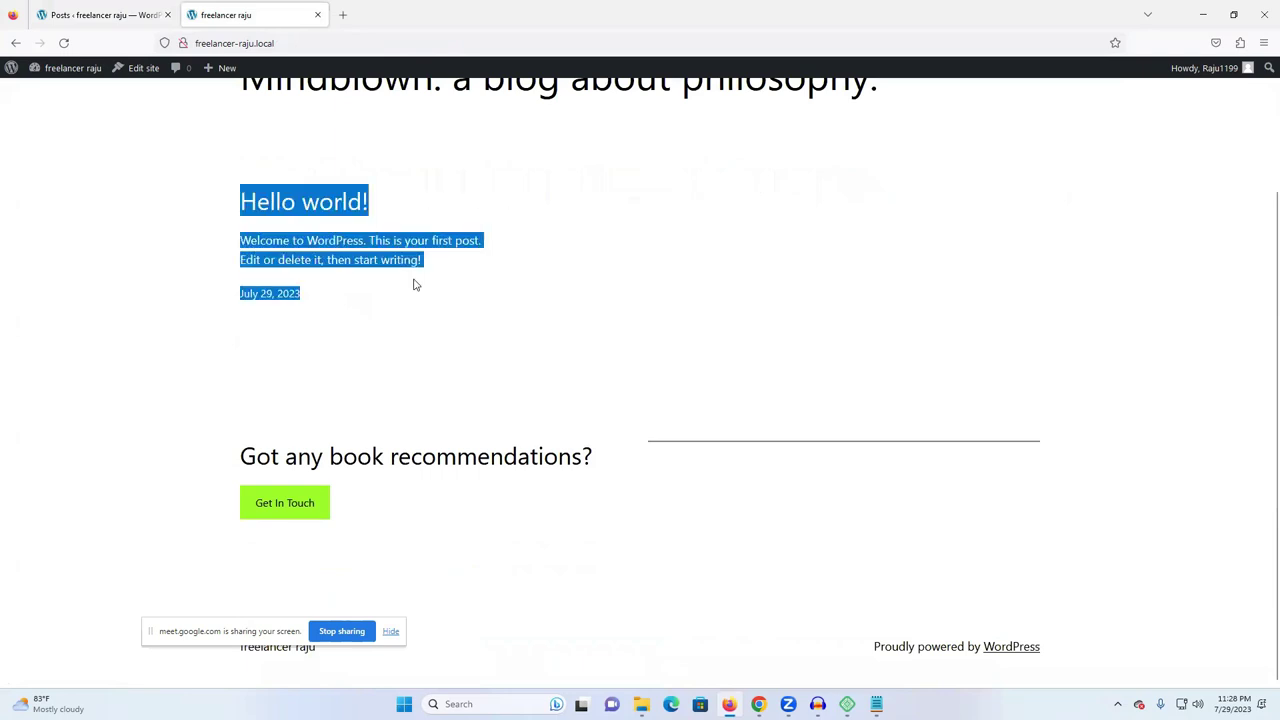
- Compare the front page with the admin posts list, then start a new post
left_click(100, 15)
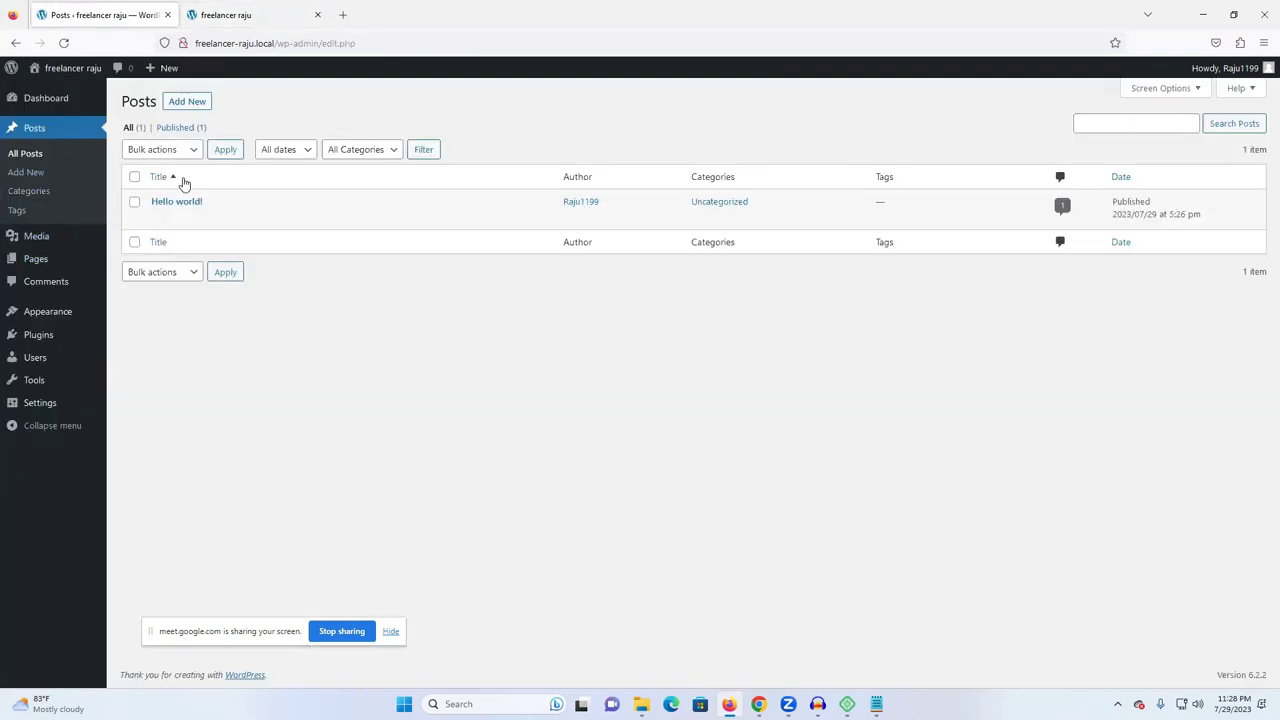
mouse_move(180, 209)
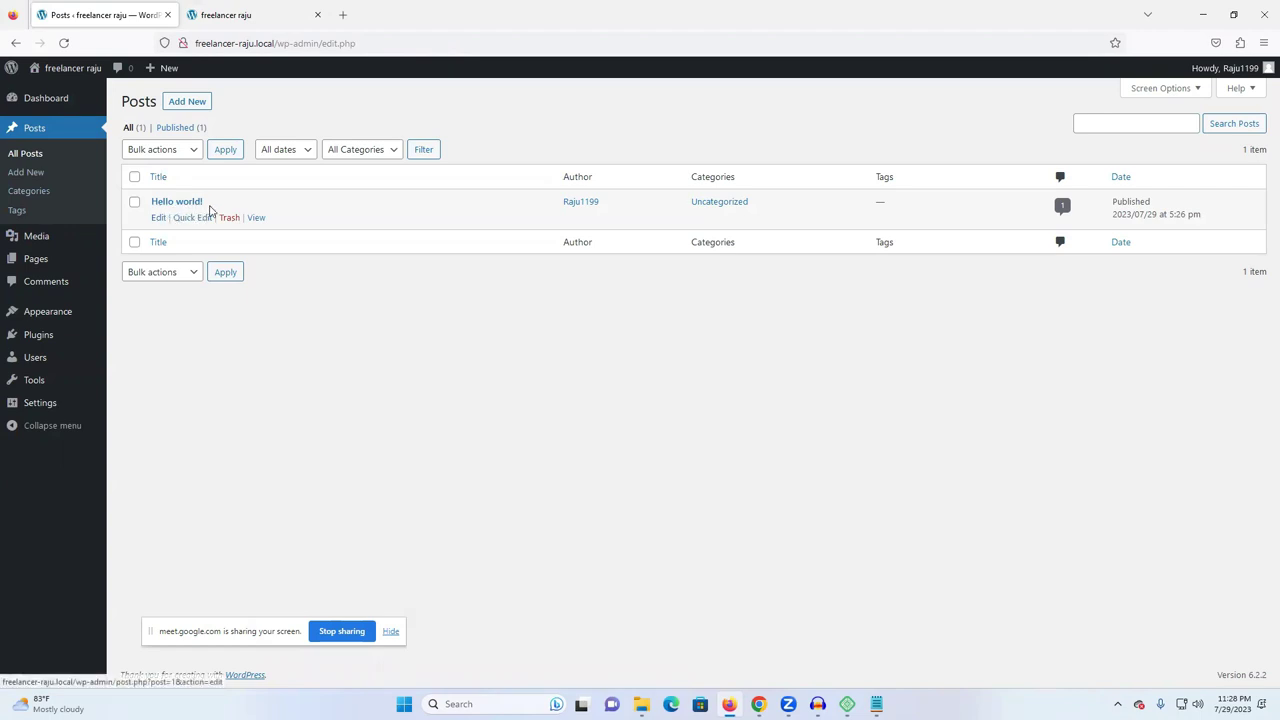
left_click(240, 15)
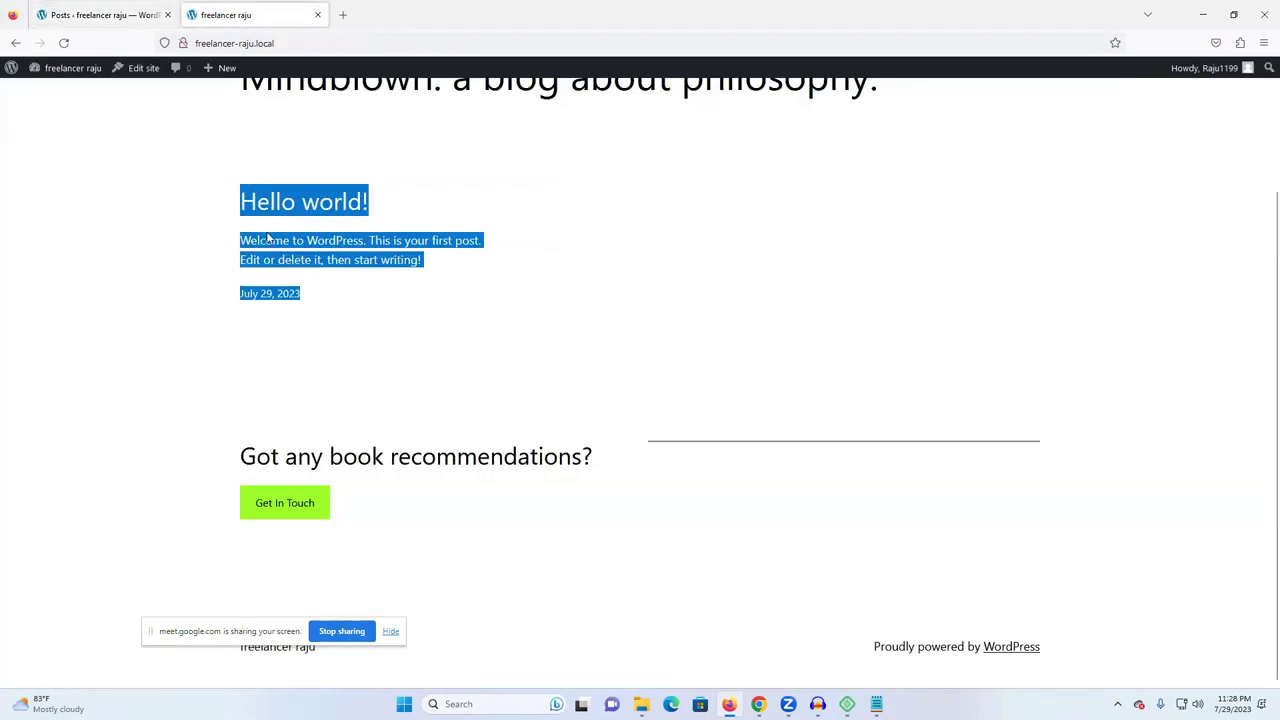
left_click(417, 278)
scroll(431, 263, "up", 3)
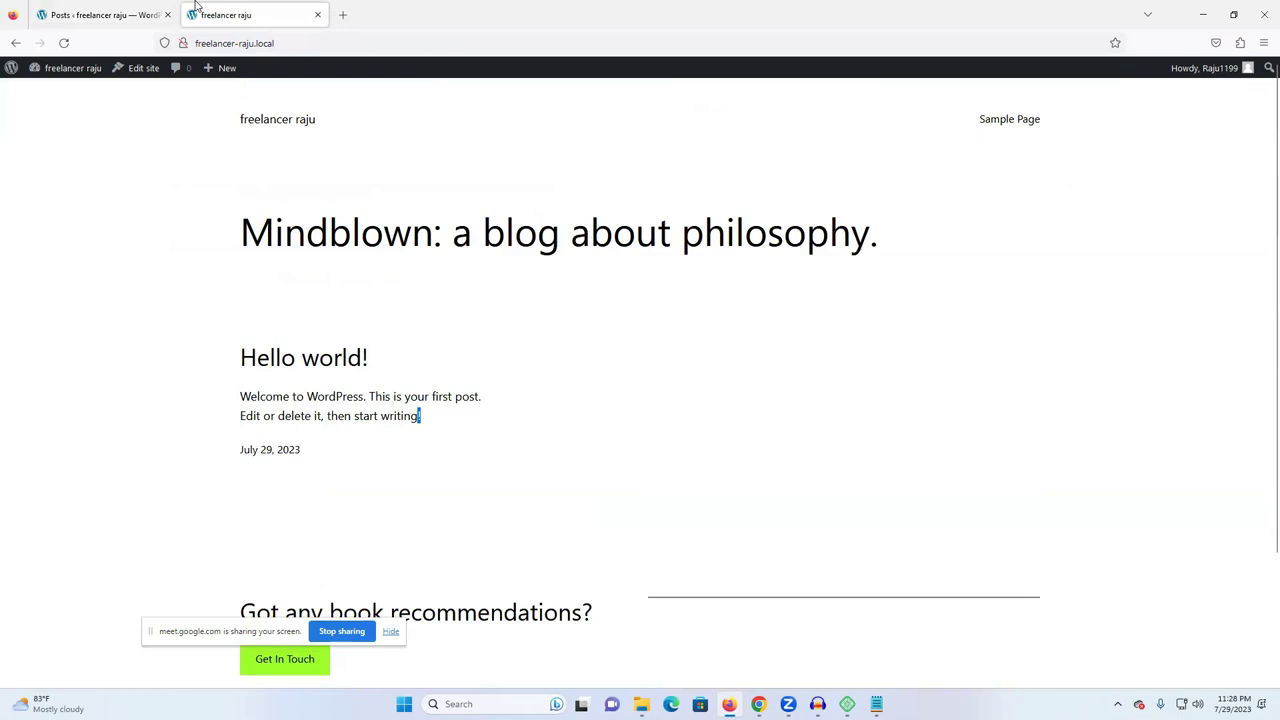
left_click(100, 15)
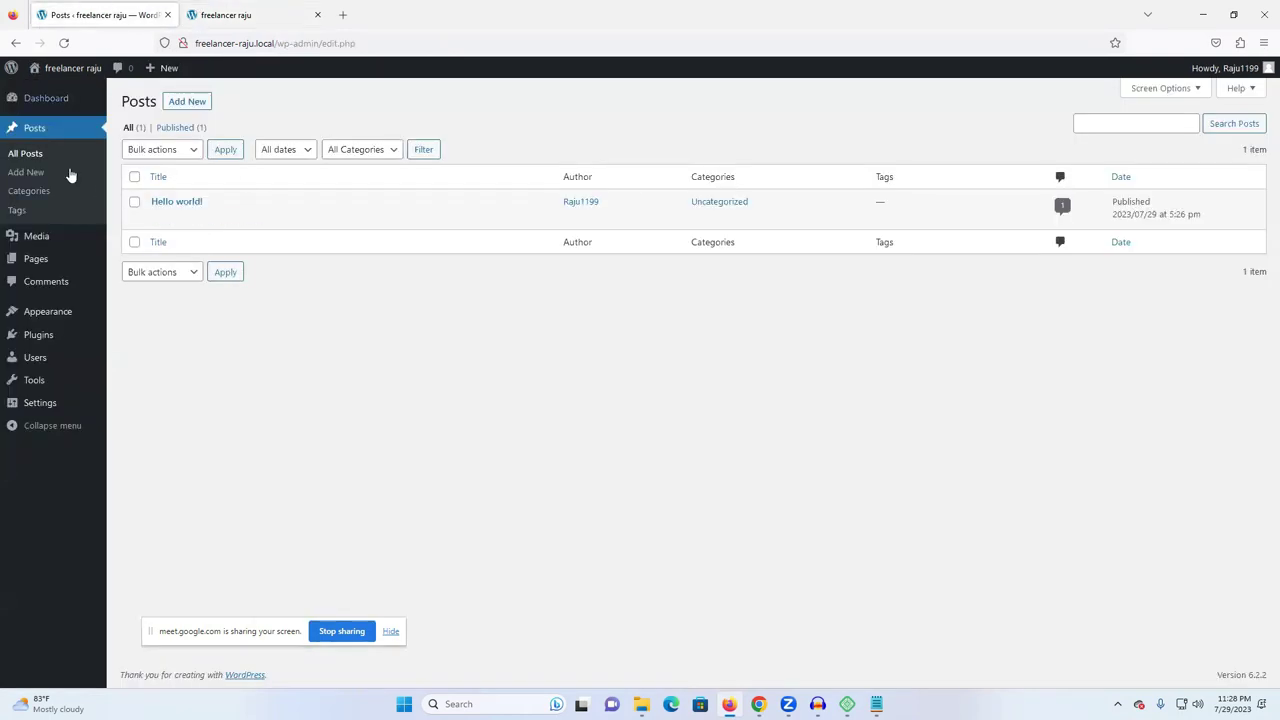
left_click(187, 102)
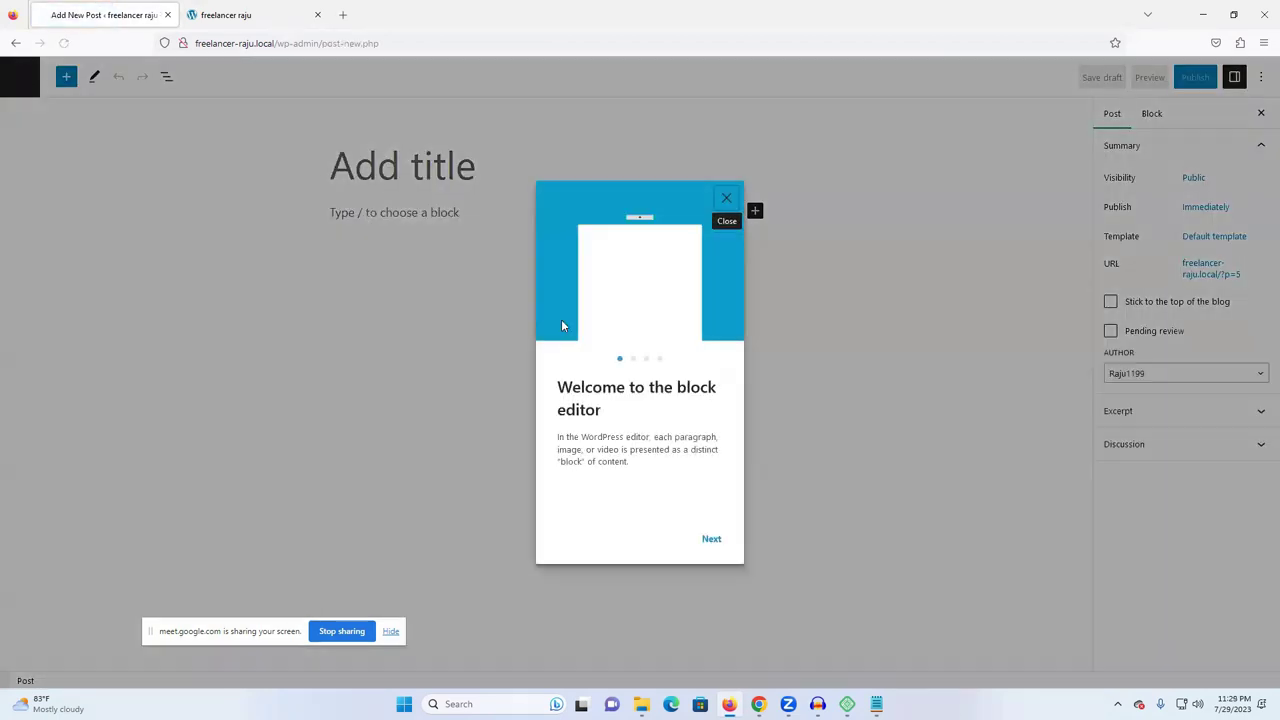
- Advance the editor welcome guide and admit a waiting participant into the video call
left_click(715, 540)
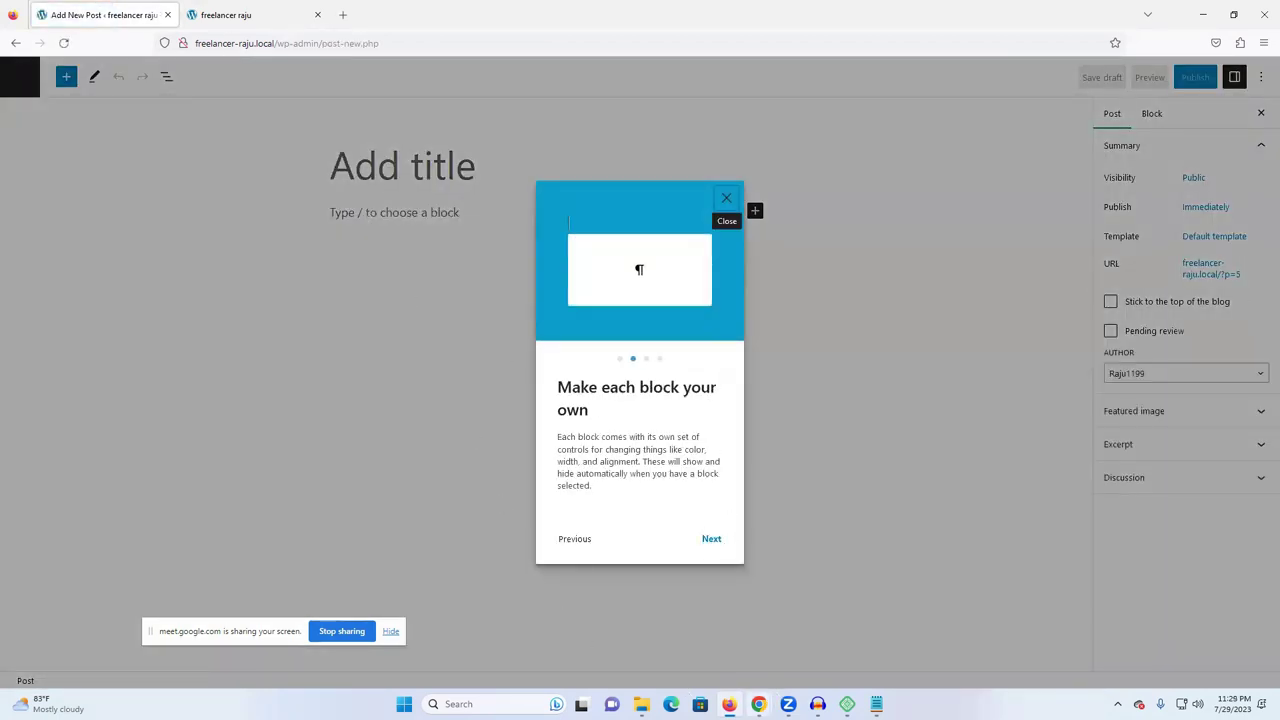
mouse_move(758, 704)
left_click(719, 677)
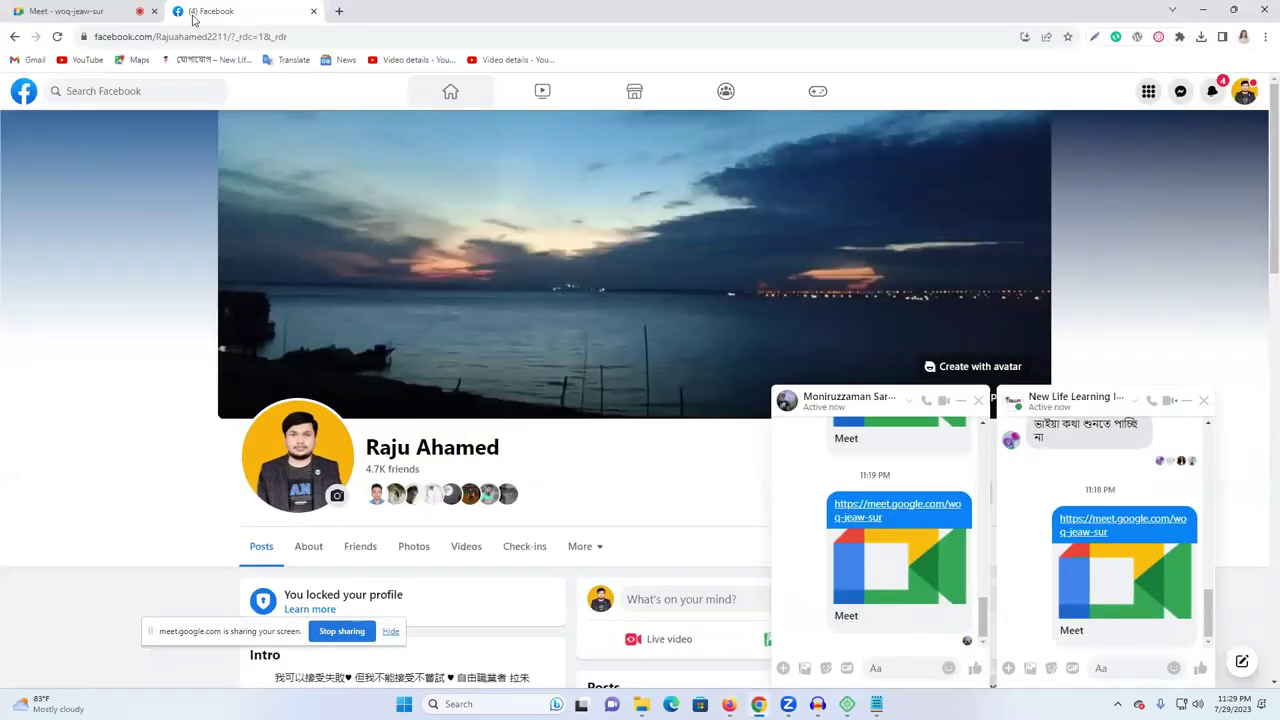
left_click(113, 10)
left_click(1201, 303)
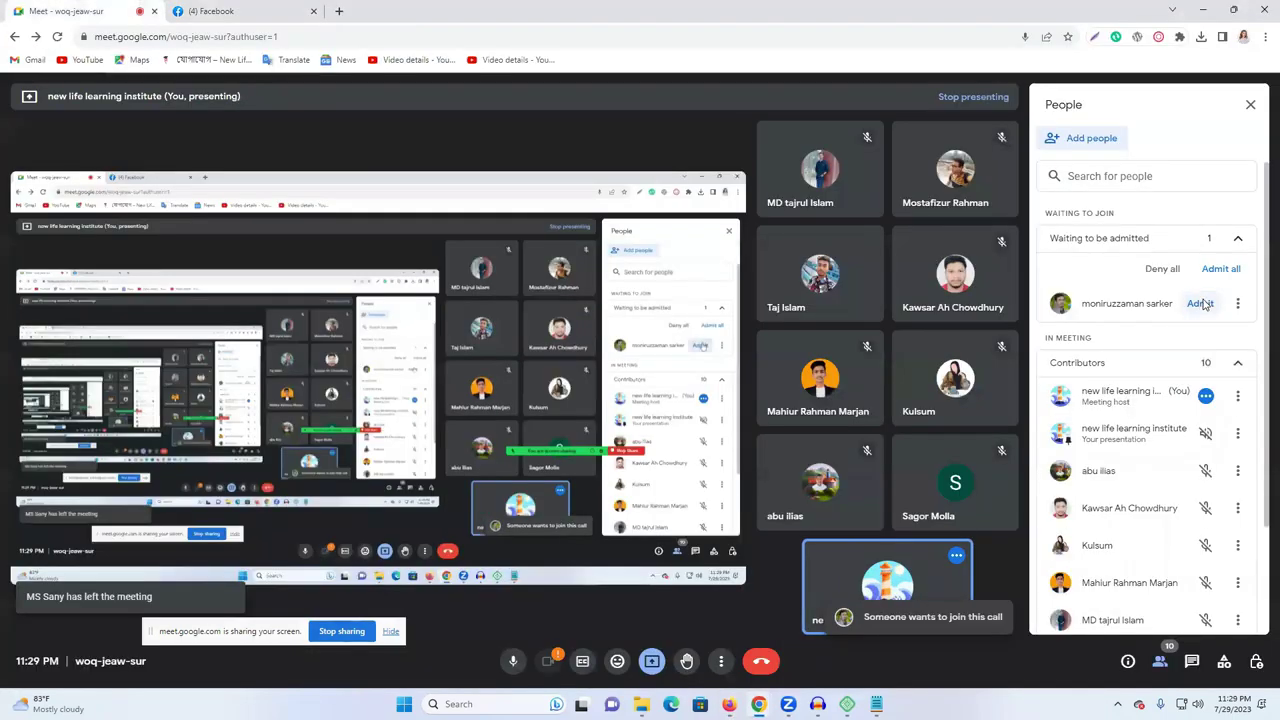
mouse_move(847, 704)
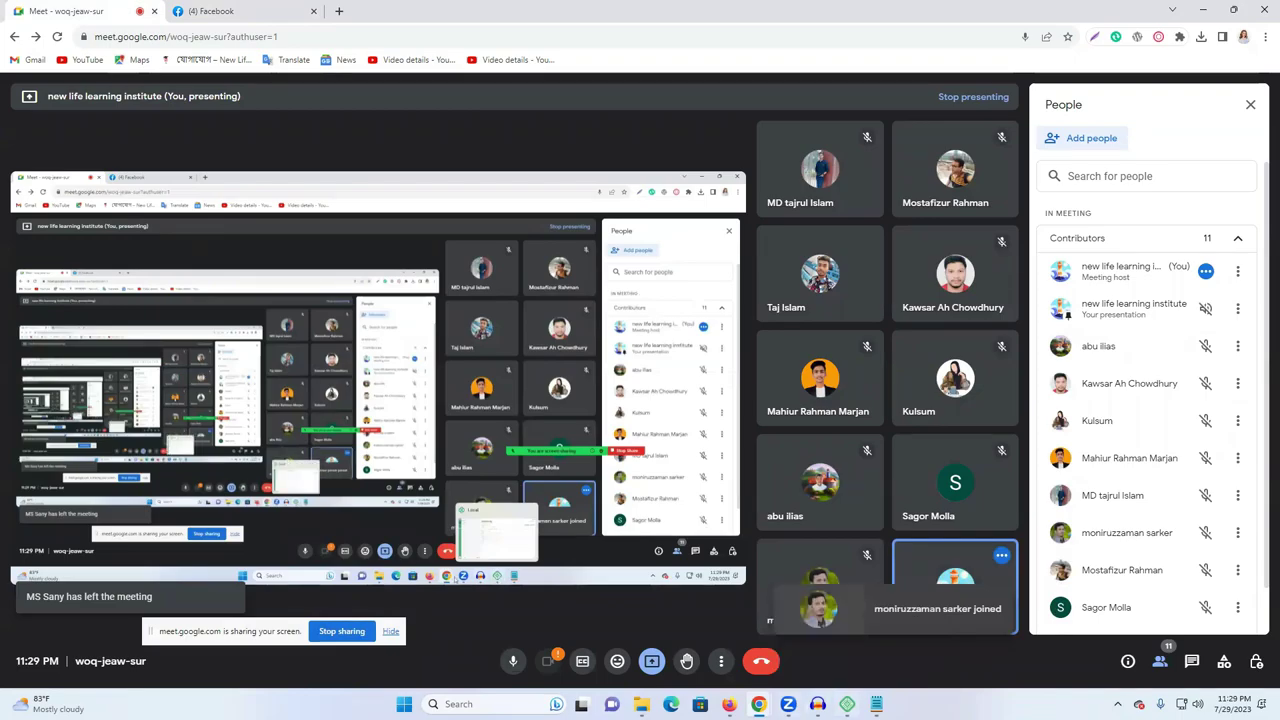
left_click(729, 704)
- Finish the welcome guide and title the post 'Freelancer raju', ready for body text
left_click(711, 541)
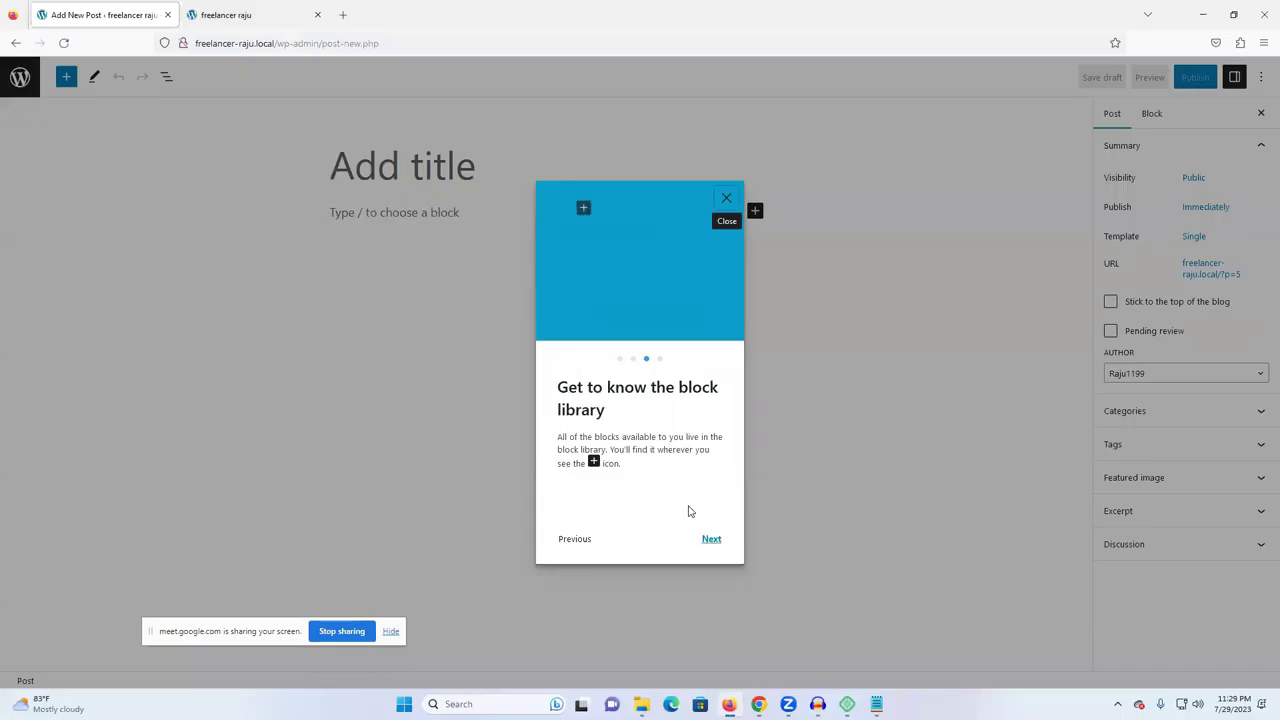
left_click(711, 541)
left_click(693, 539)
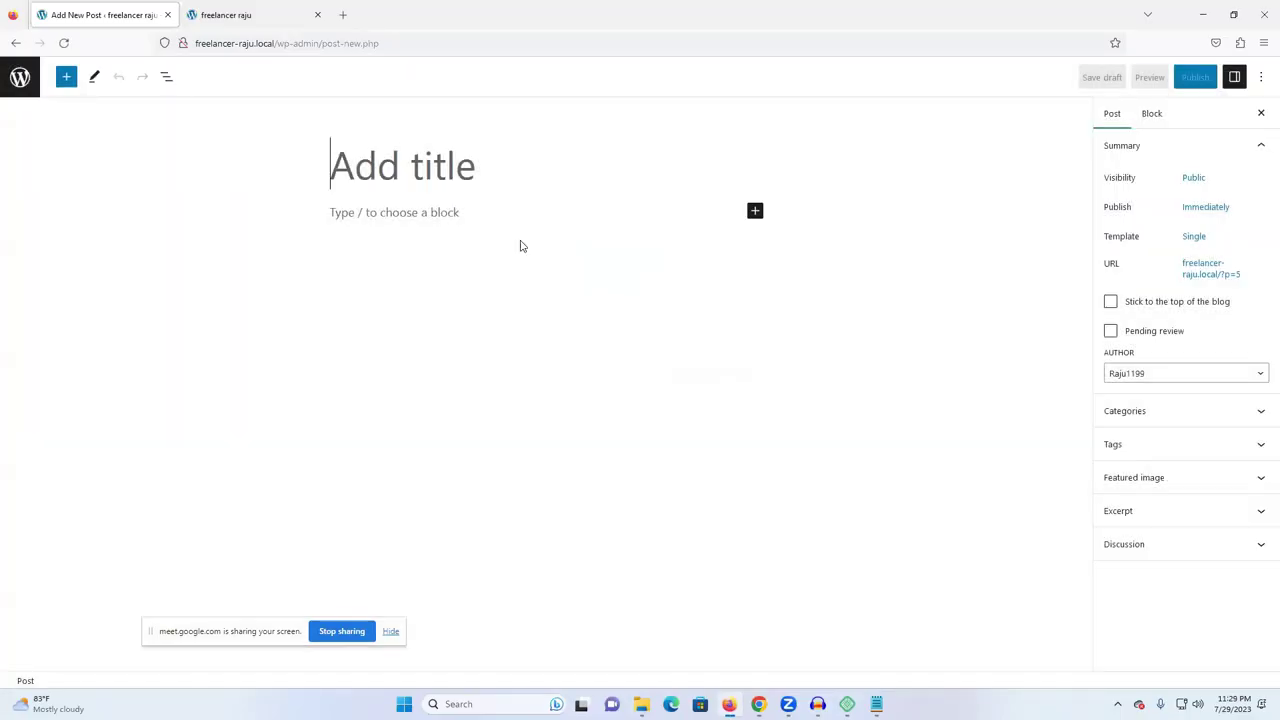
type("Fr")
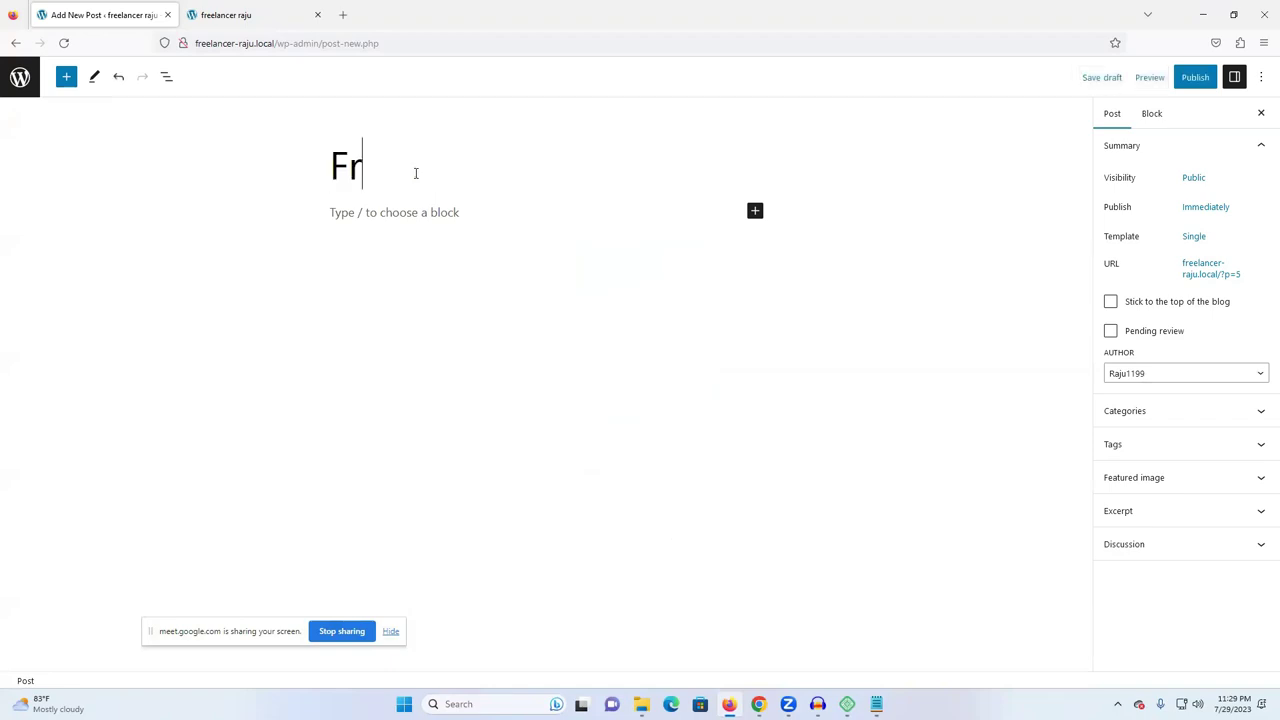
type("eelancer")
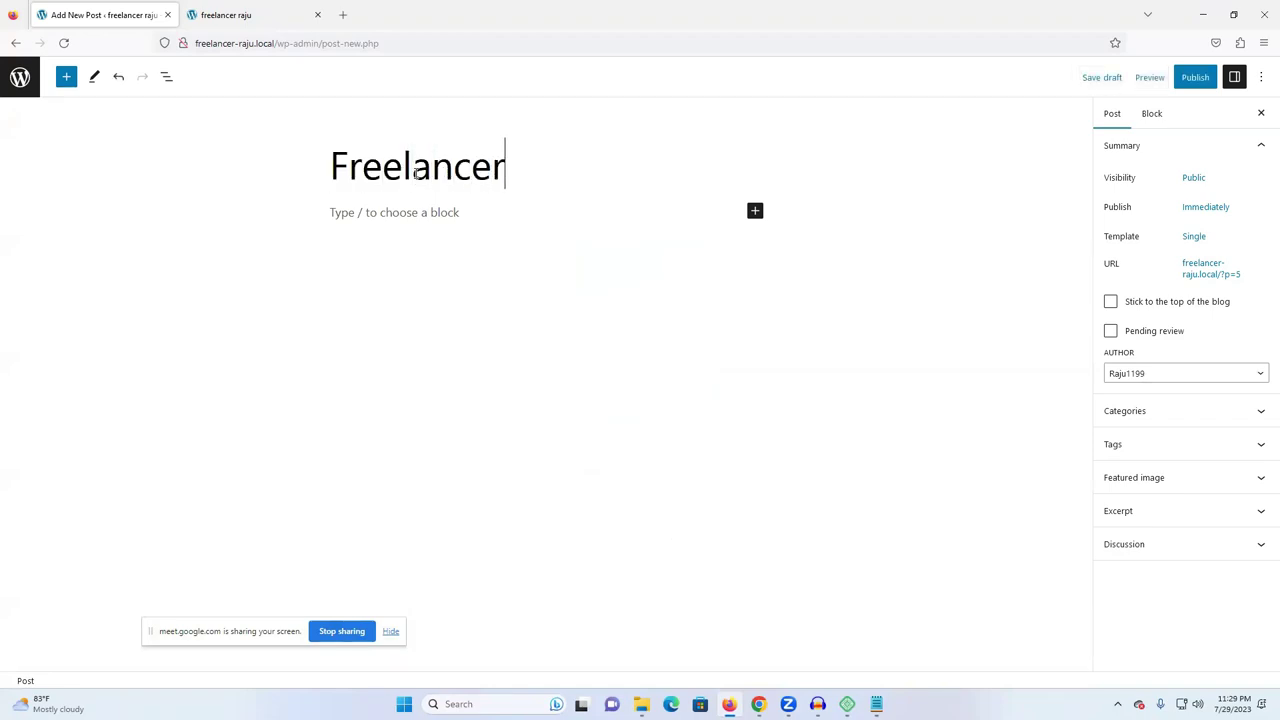
type(" raju")
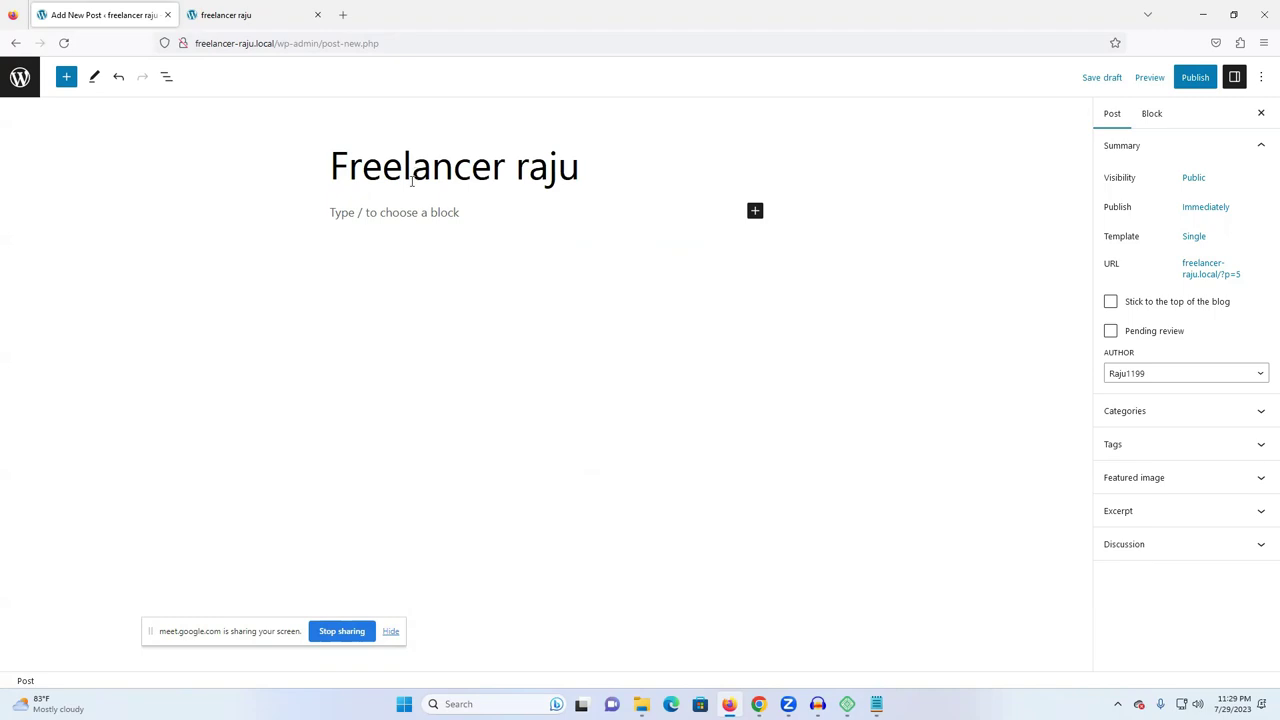
left_click(391, 215)
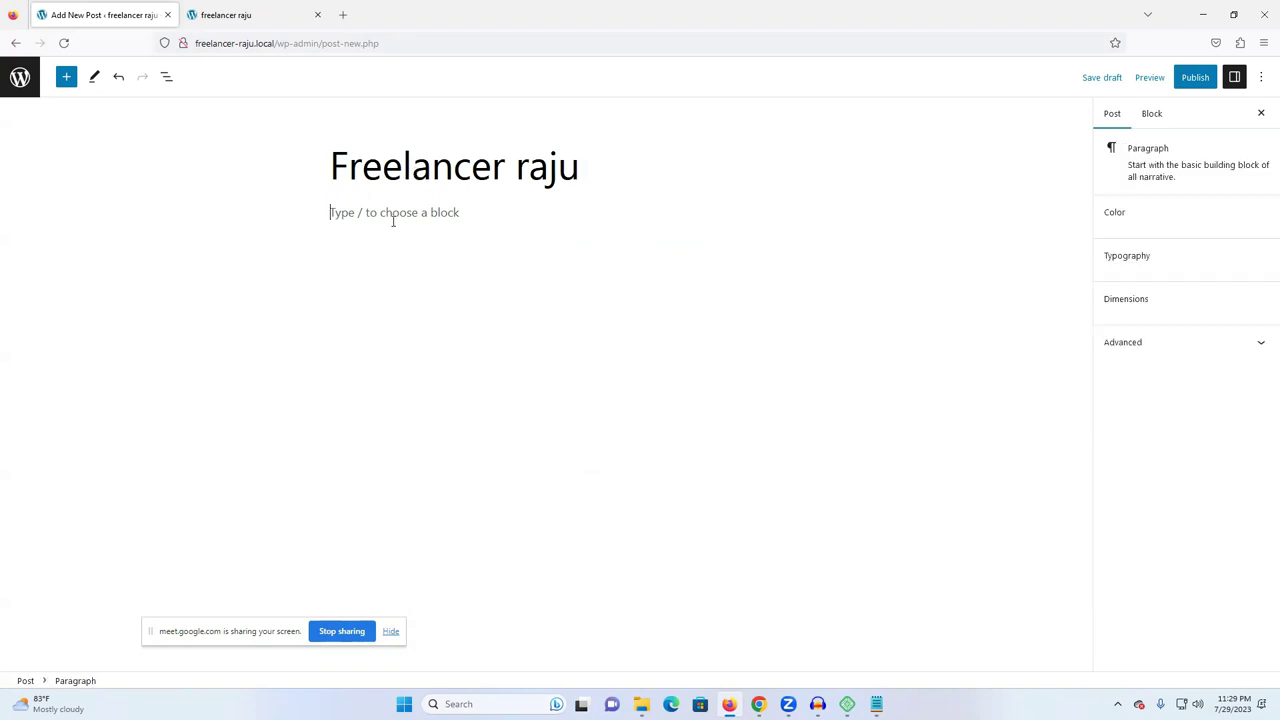
left_click(344, 14)
- Search Google for 'new learning it' in Firefox, then close that tab and minimize Firefox
type("new")
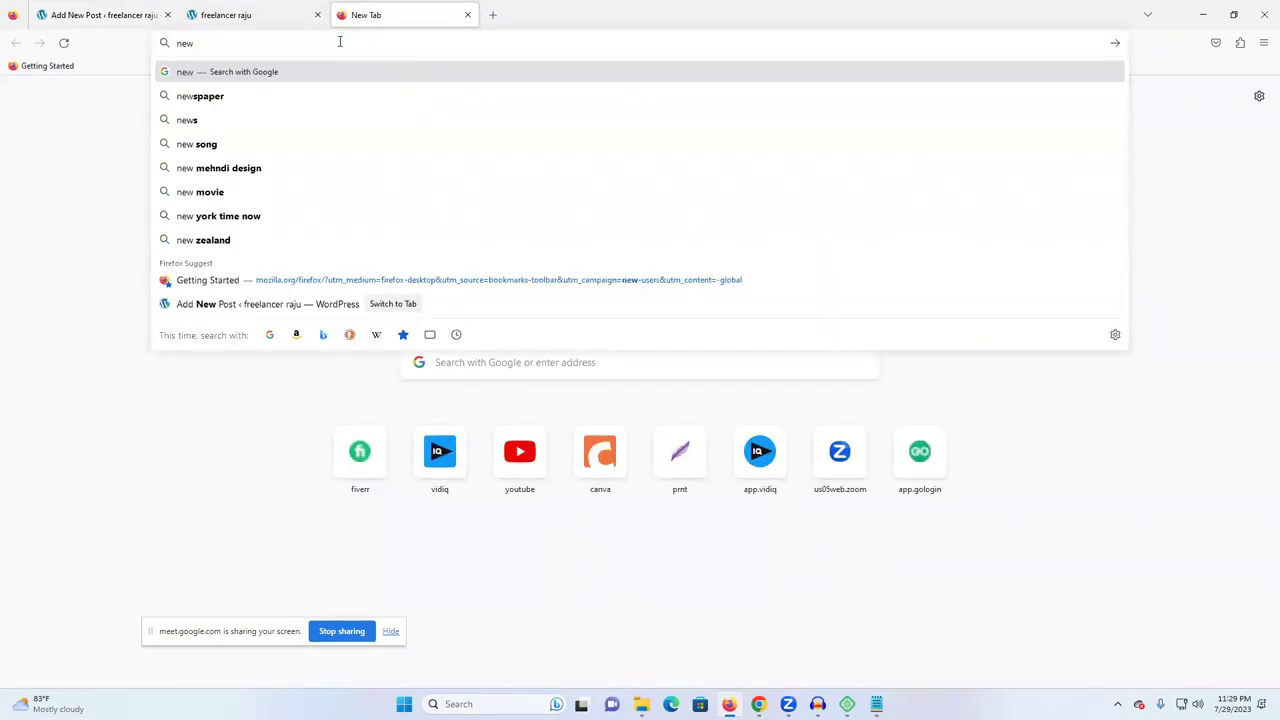
type(" l")
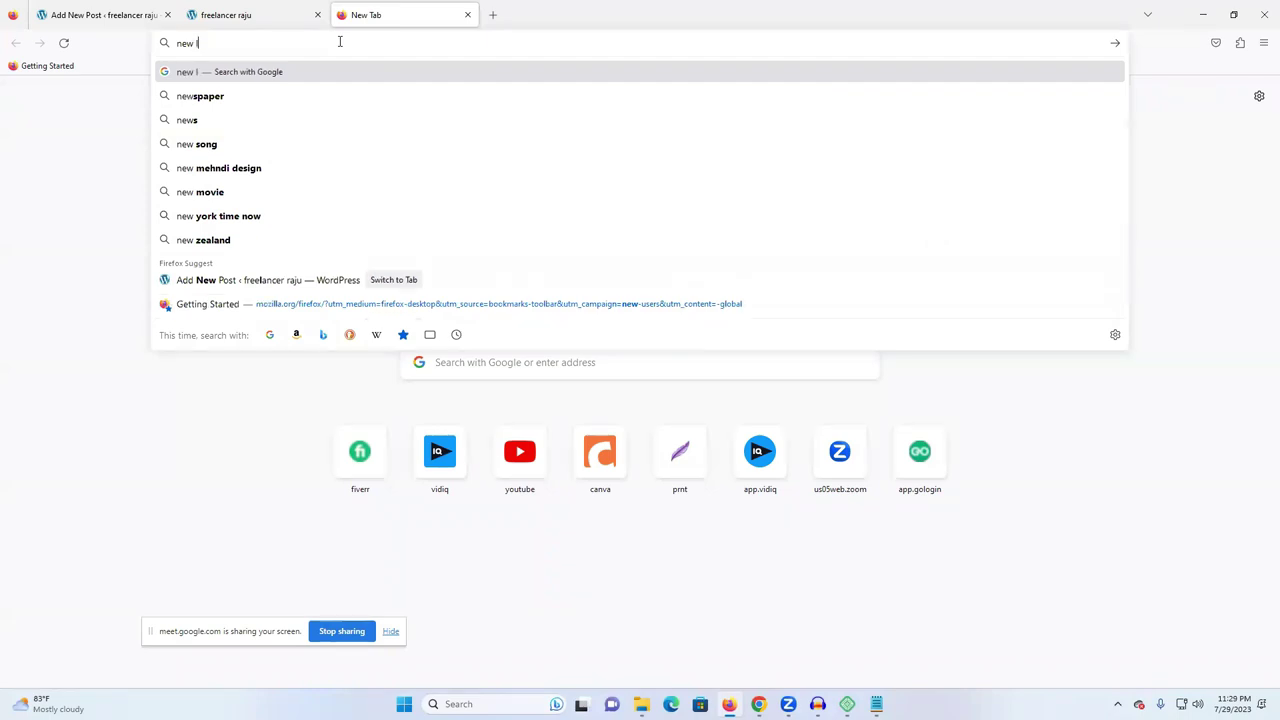
type("earni")
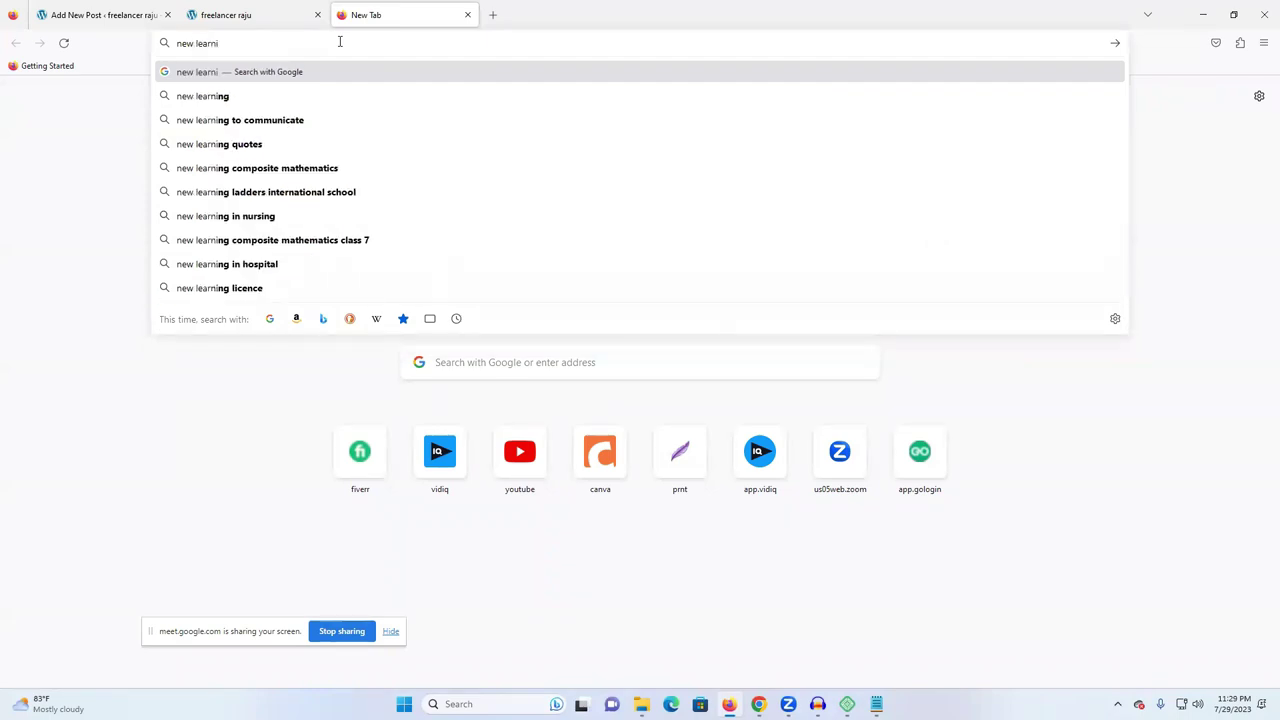
type("ng i")
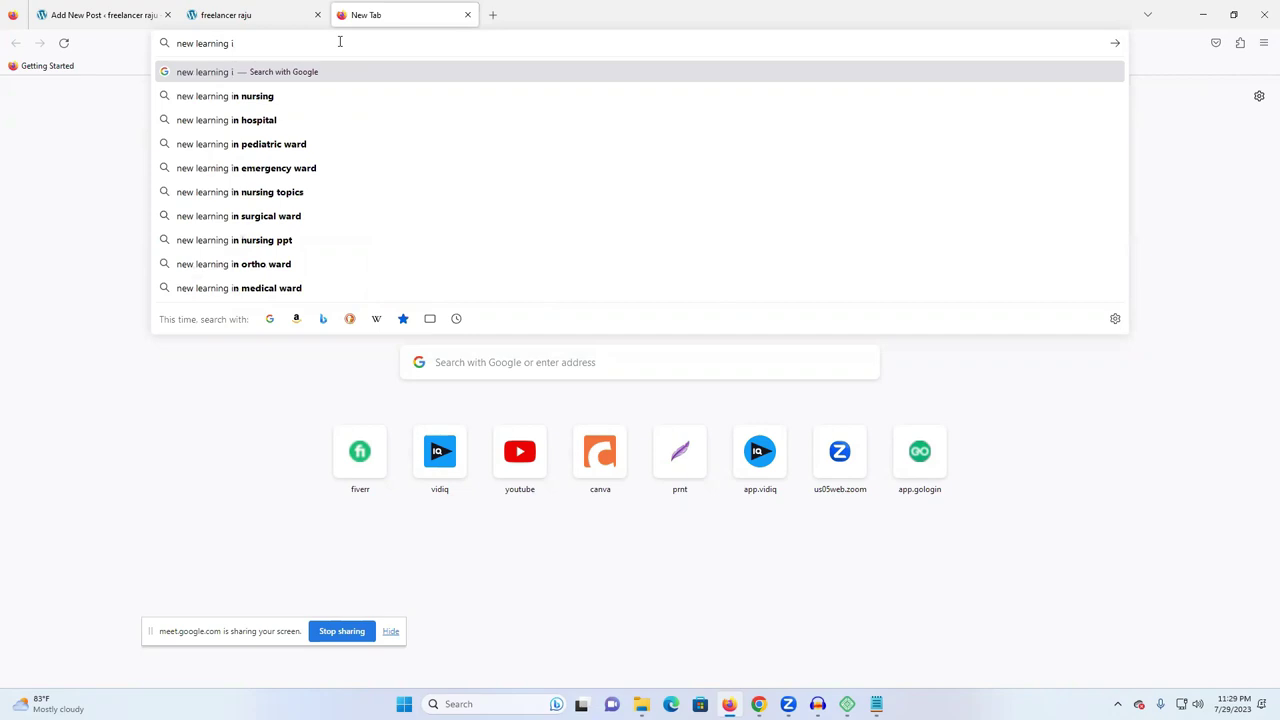
type("t")
key("Return")
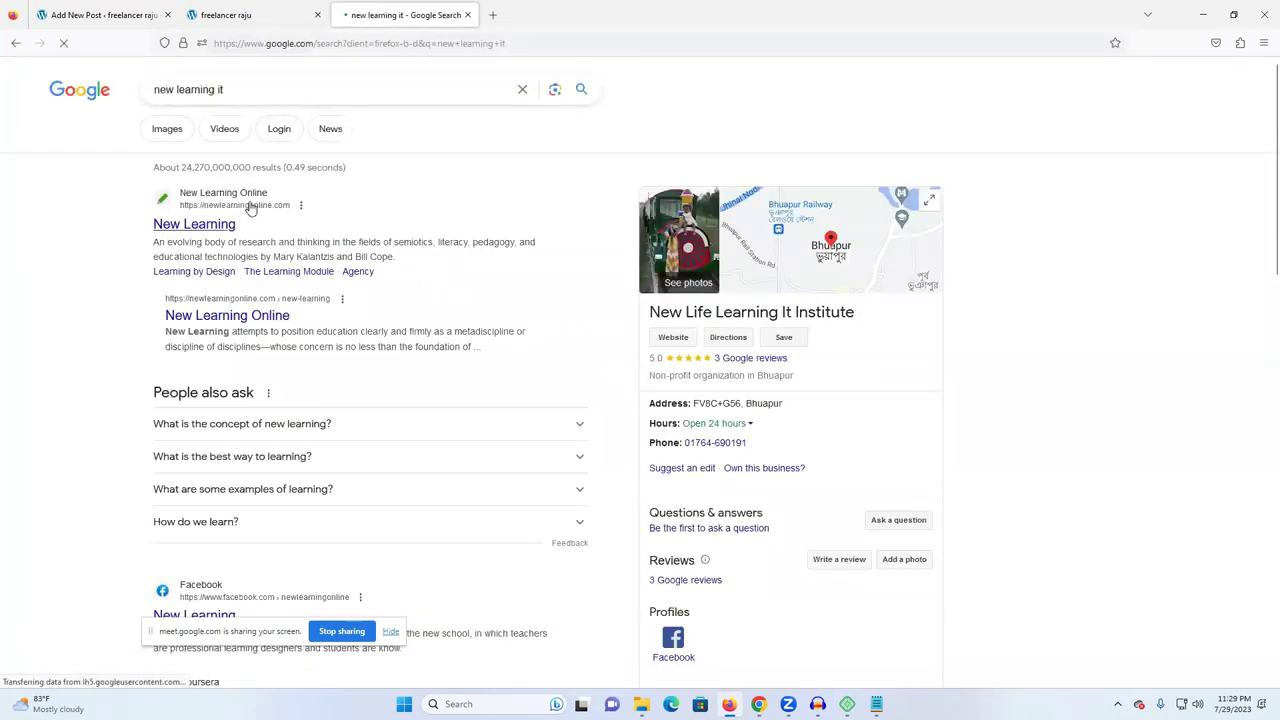
left_click(467, 14)
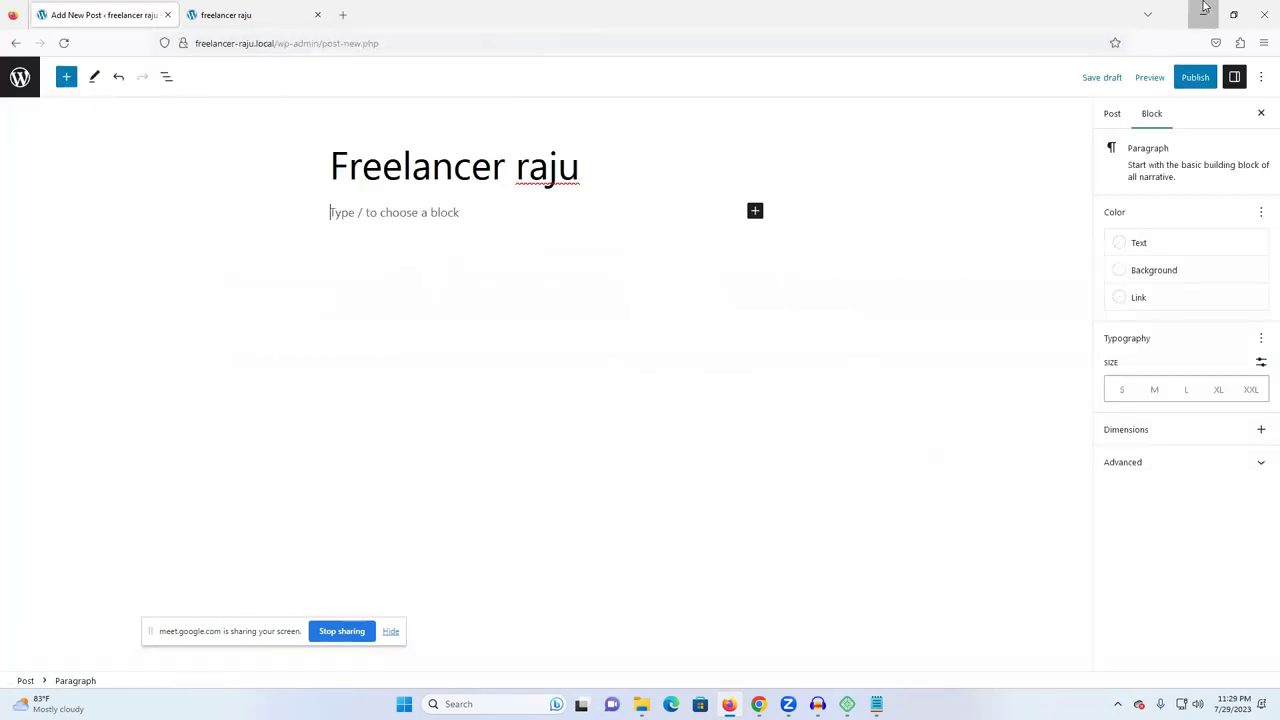
left_click(1203, 14)
key("ctrl+t")
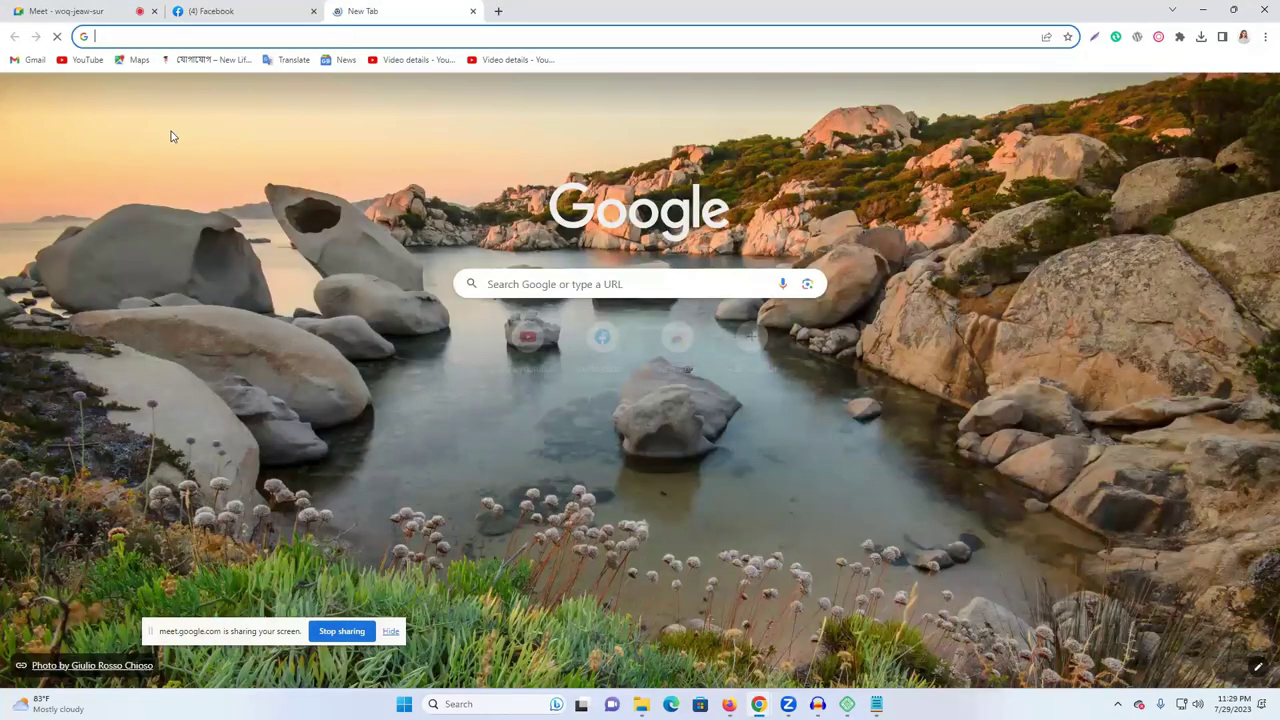
- Search 'new life learning it' and paste the institute's Bengali tagline into the post's first paragraph
type("new life learning it")
key("Return")
left_click_drag(141, 260, 503, 259)
key("ctrl+c")
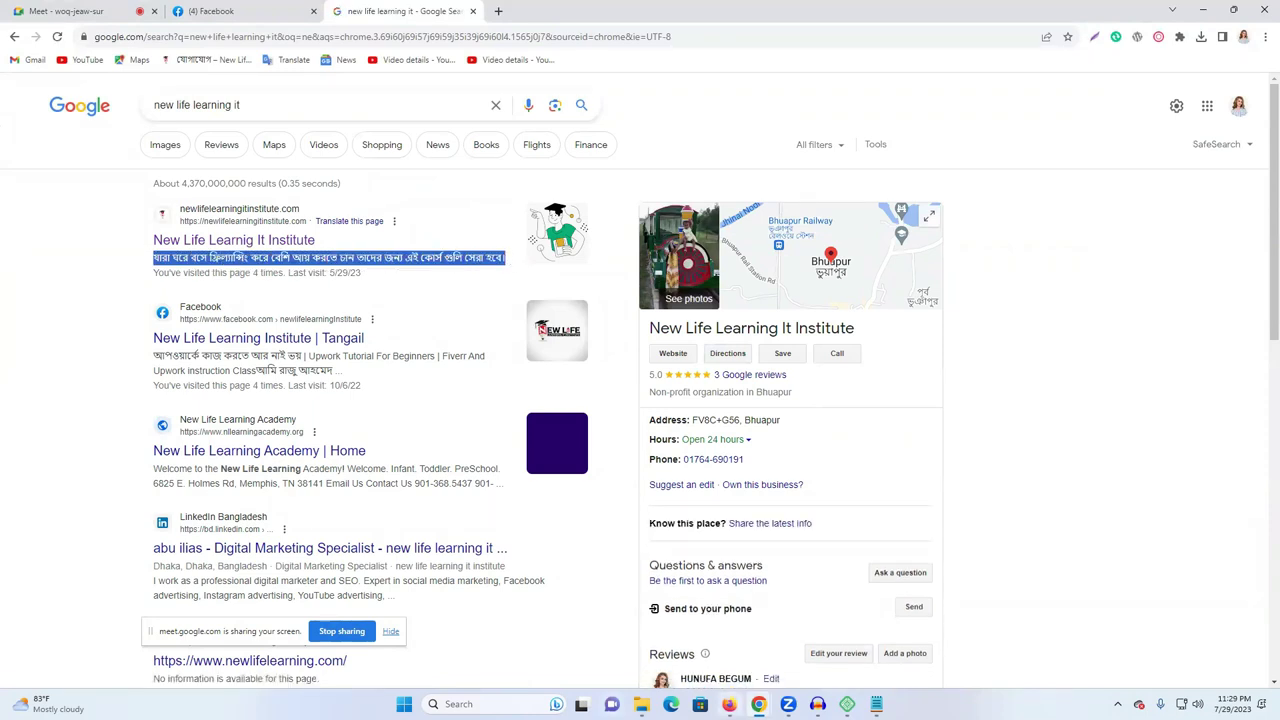
key("alt+Tab")
key("ctrl+v")
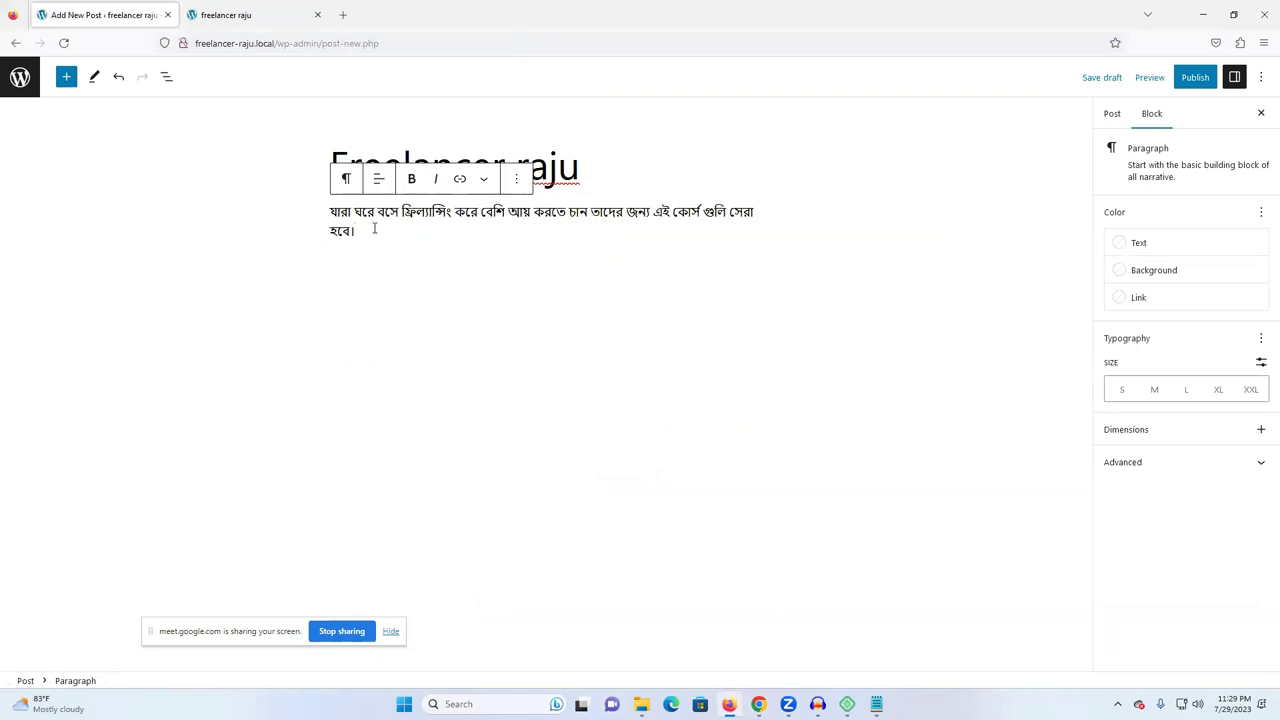
- Add an image block below the paragraph with 'gingerbread candy winter village (6)' uploaded from Downloads
key("Return")
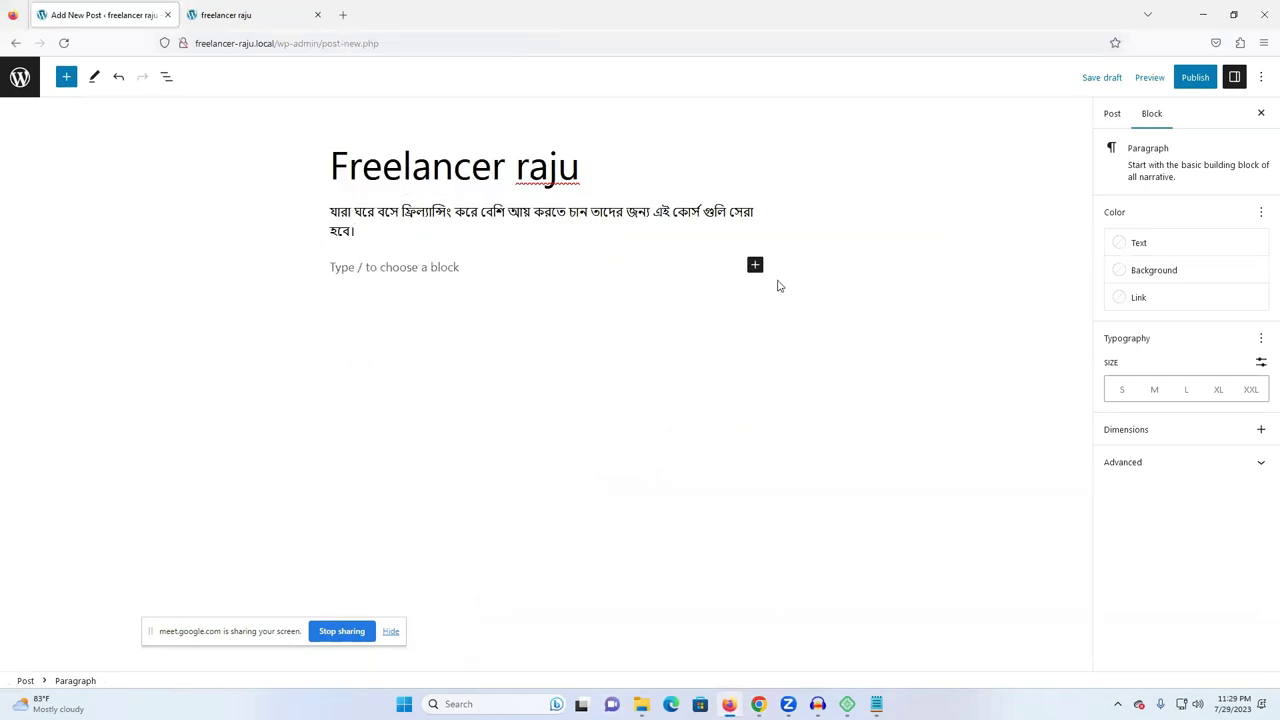
left_click(755, 266)
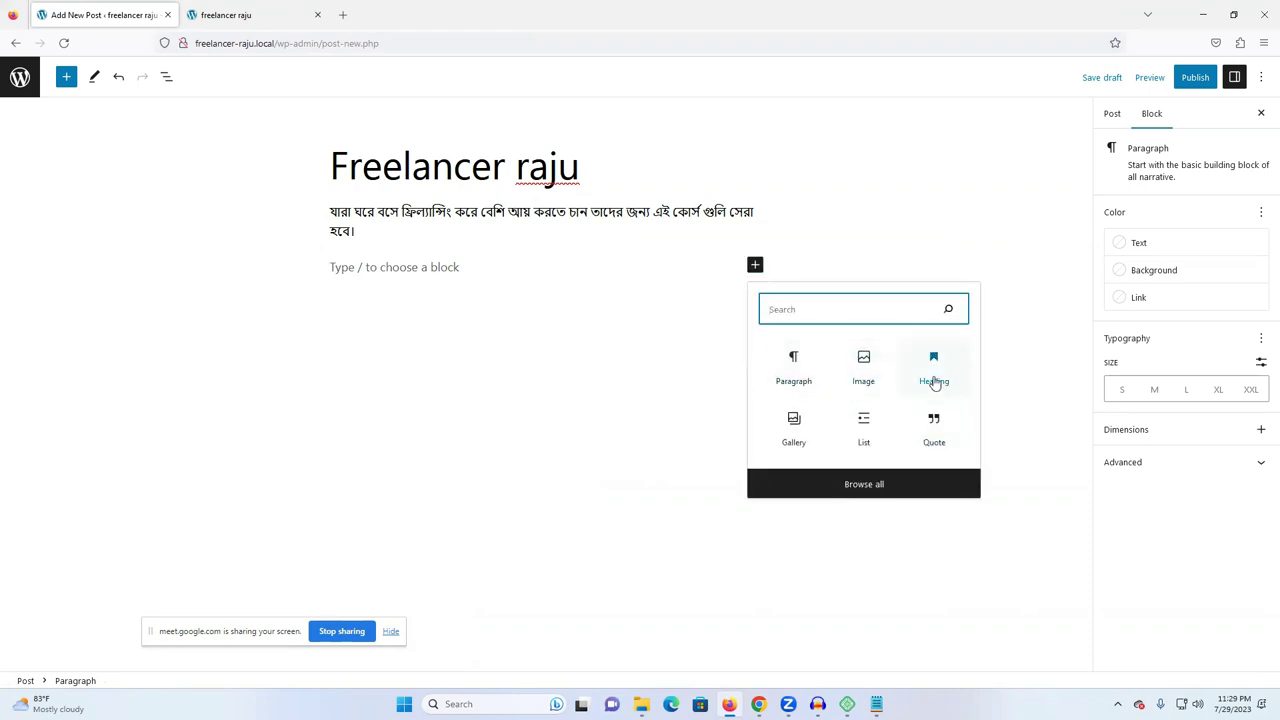
left_click(862, 378)
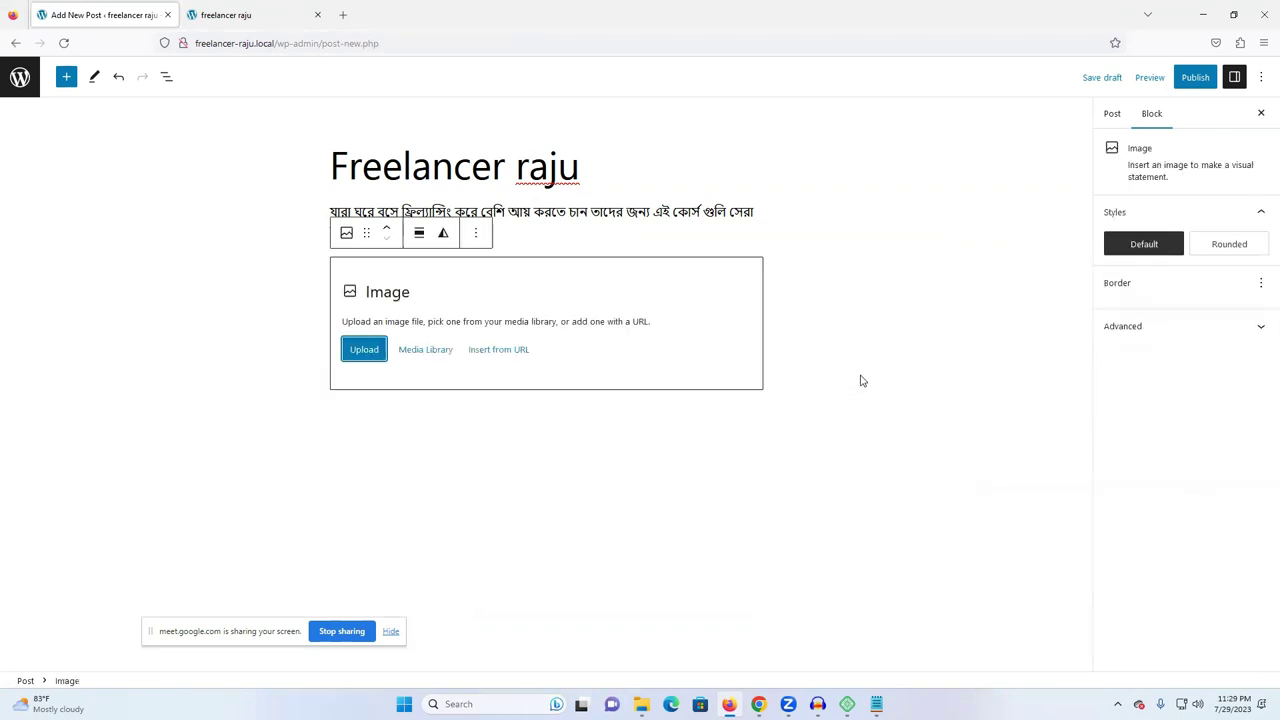
left_click(362, 351)
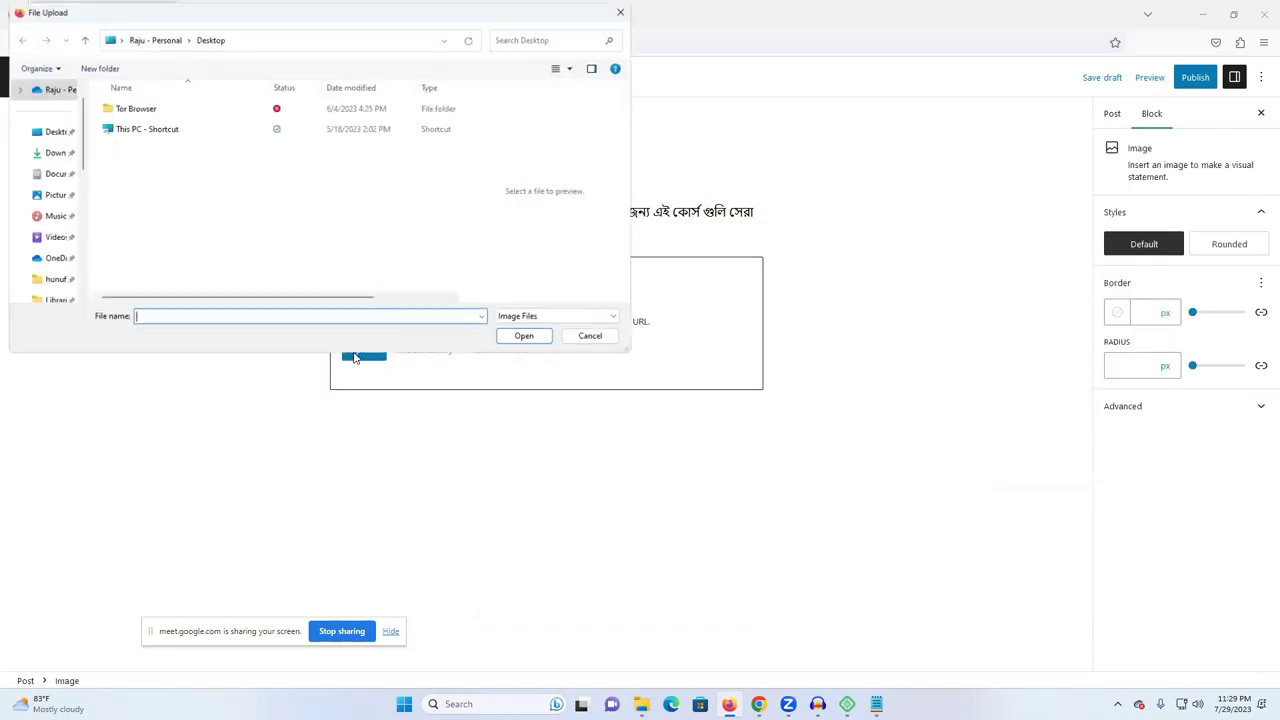
left_click(60, 152)
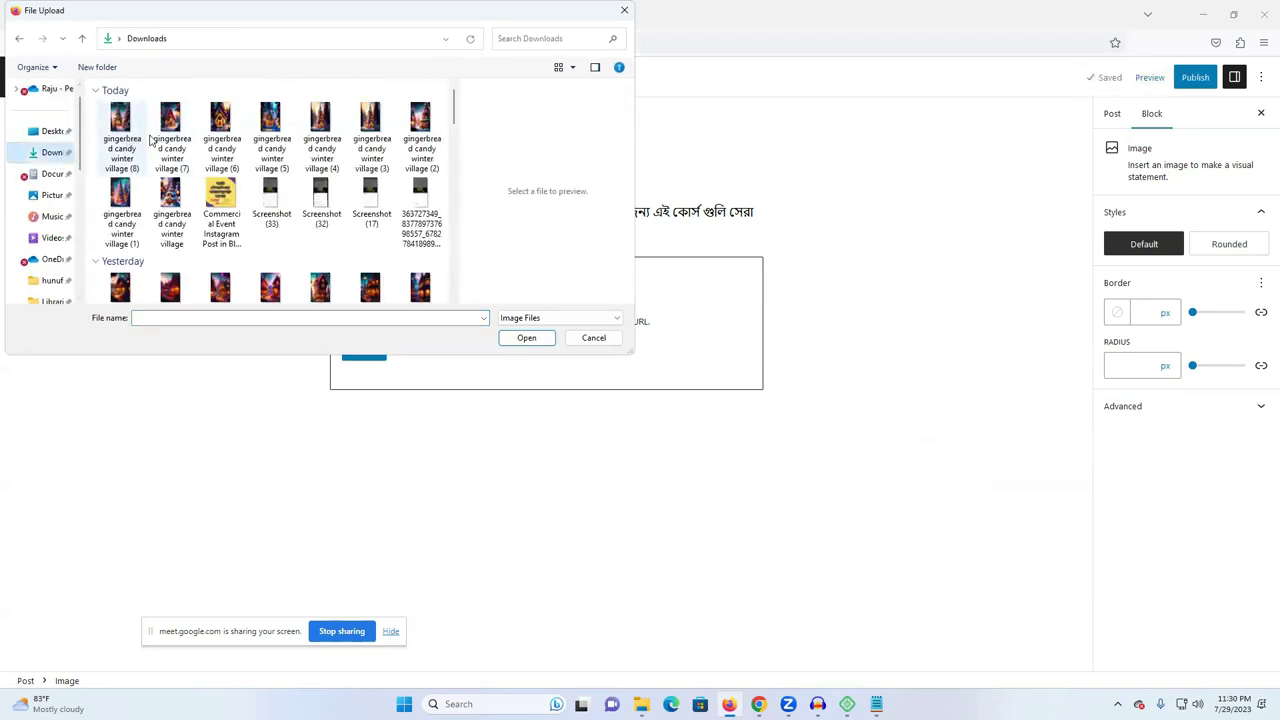
left_click(221, 130)
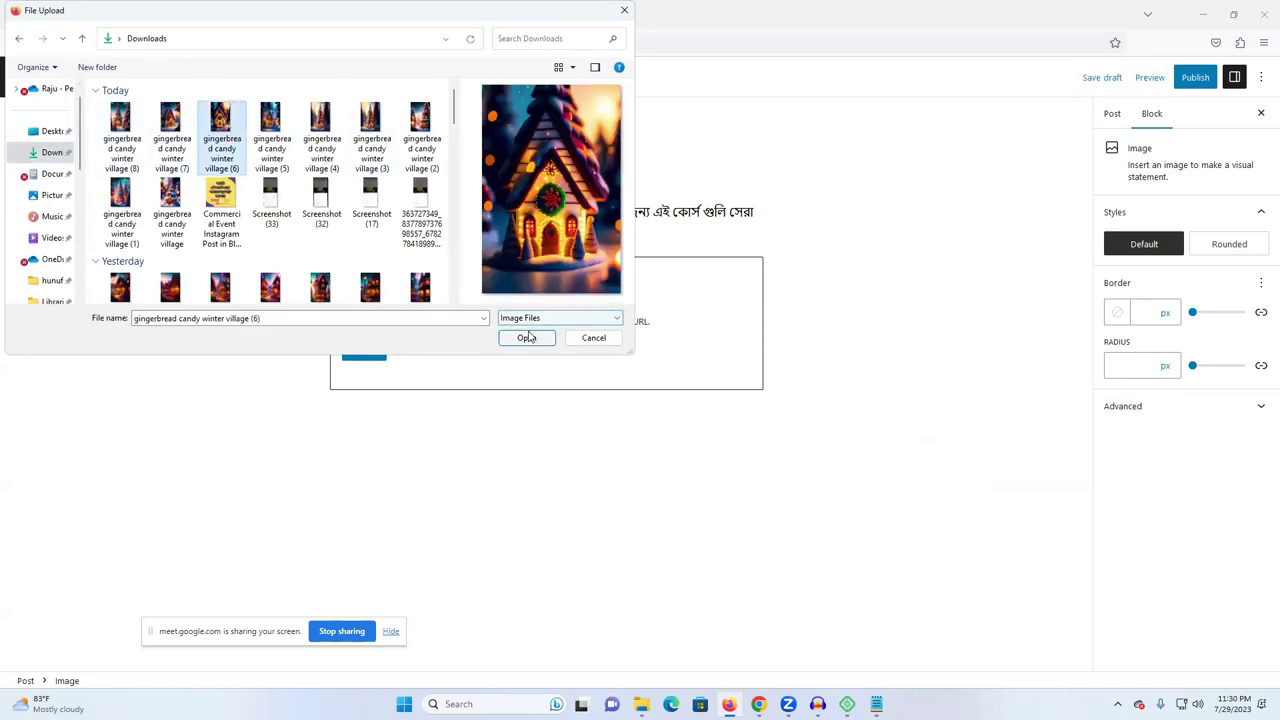
left_click(526, 337)
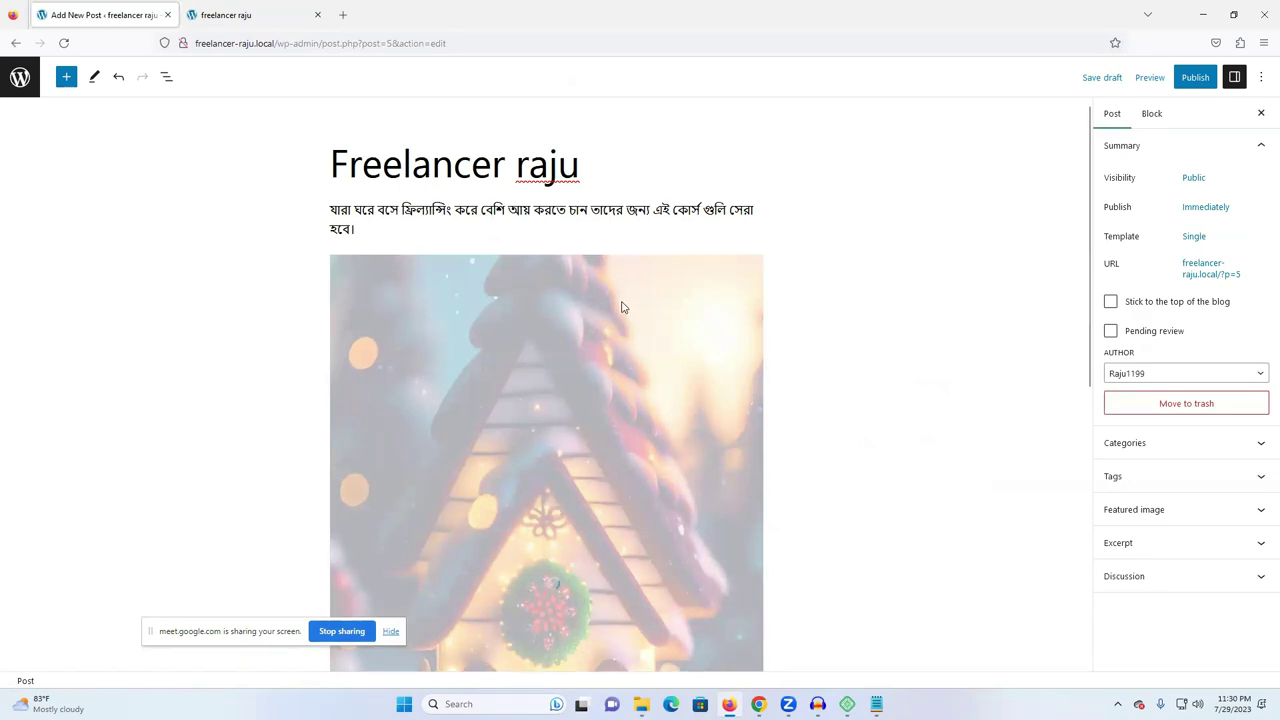
scroll(751, 320, "down", 5)
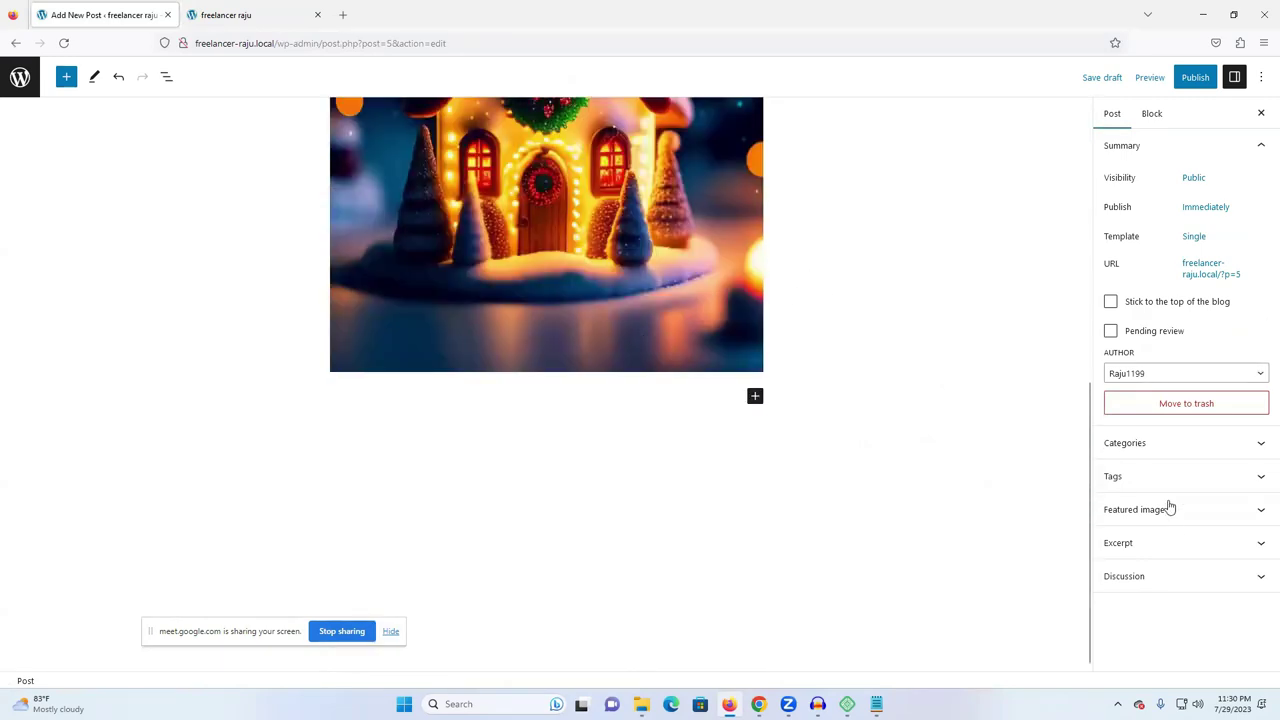
left_click(1157, 513)
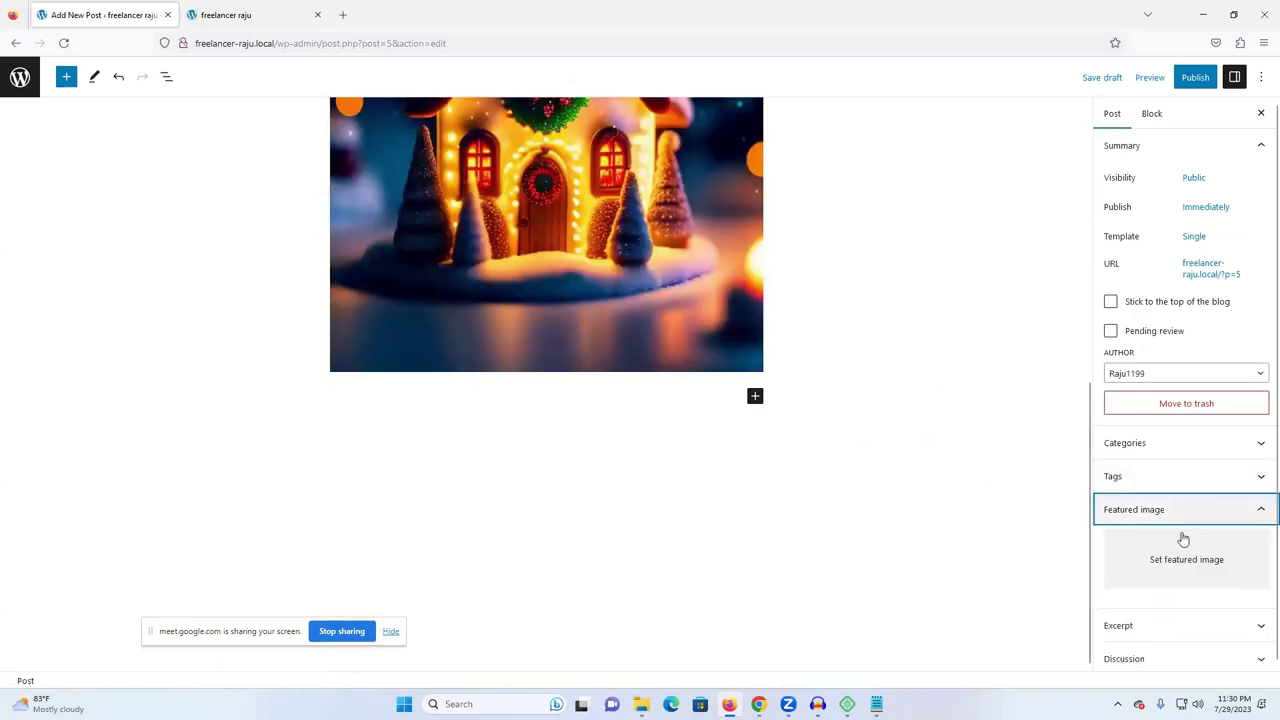
- Set the gingerbread image from the Media Library as the post's featured image
left_click(1165, 556)
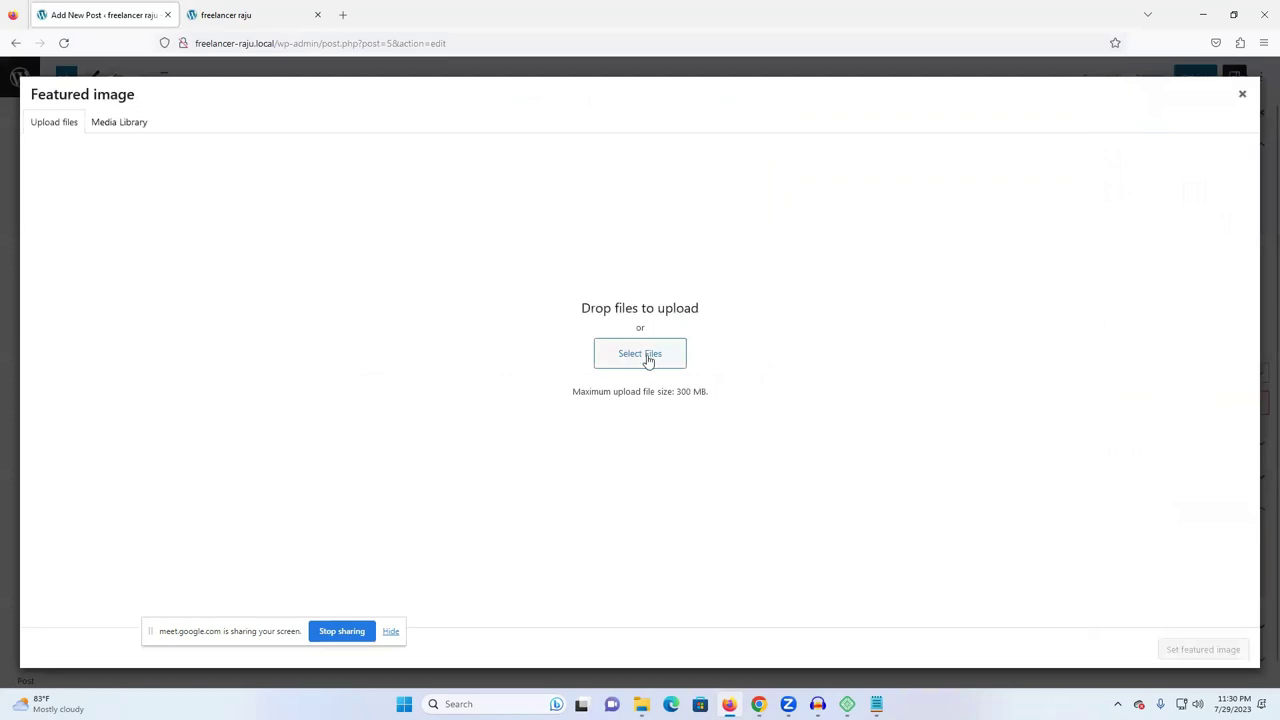
left_click(112, 124)
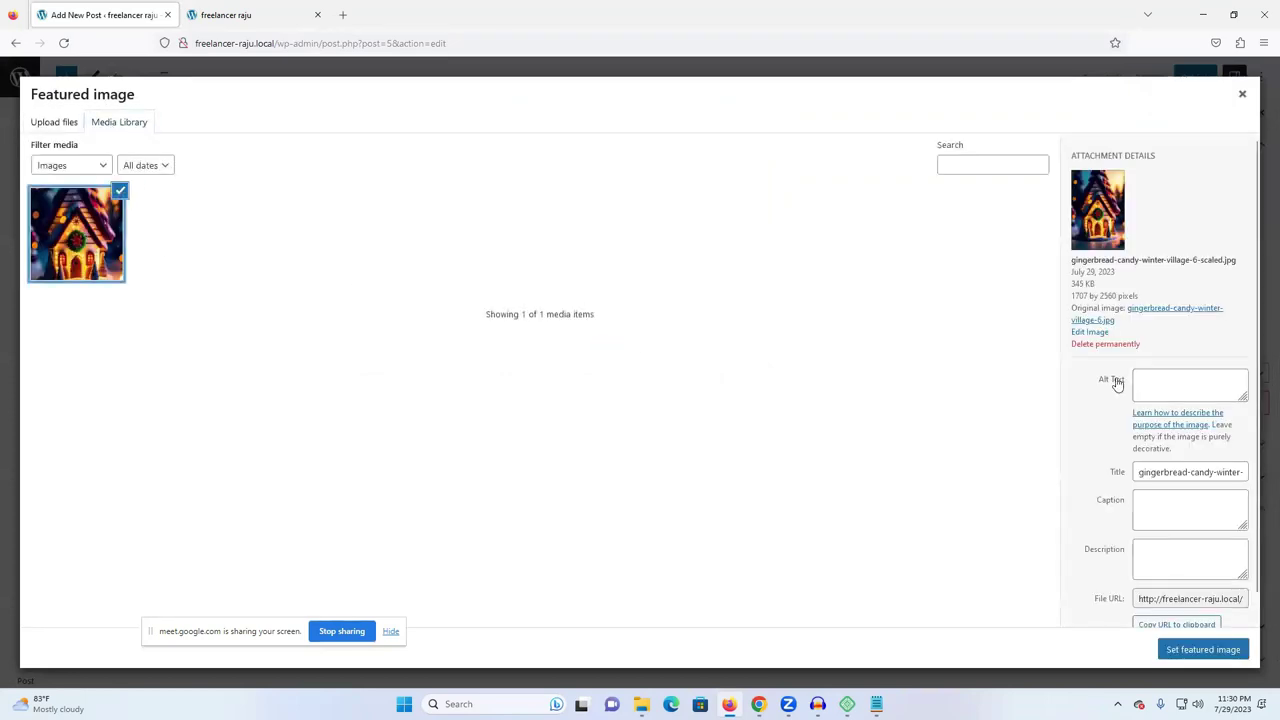
left_click(1200, 649)
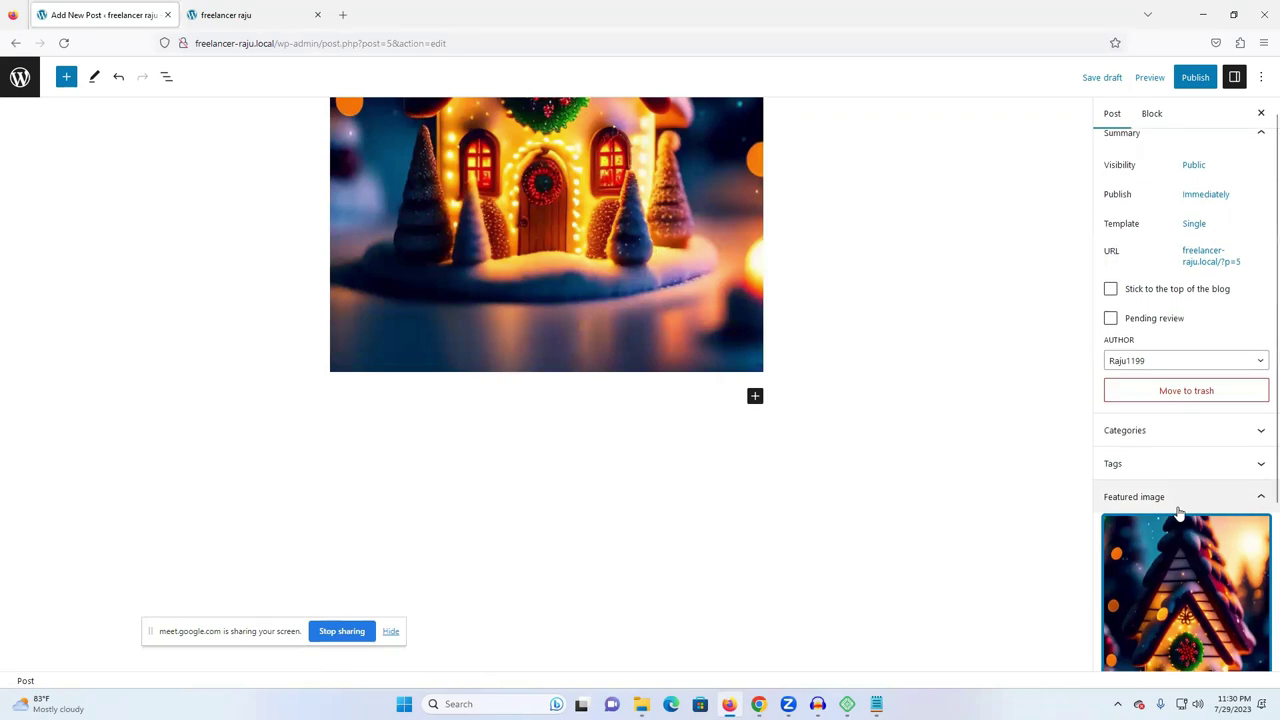
scroll(1170, 425, "up", 2)
left_click(1135, 440)
left_click(1163, 418)
scroll(953, 280, "up", 3)
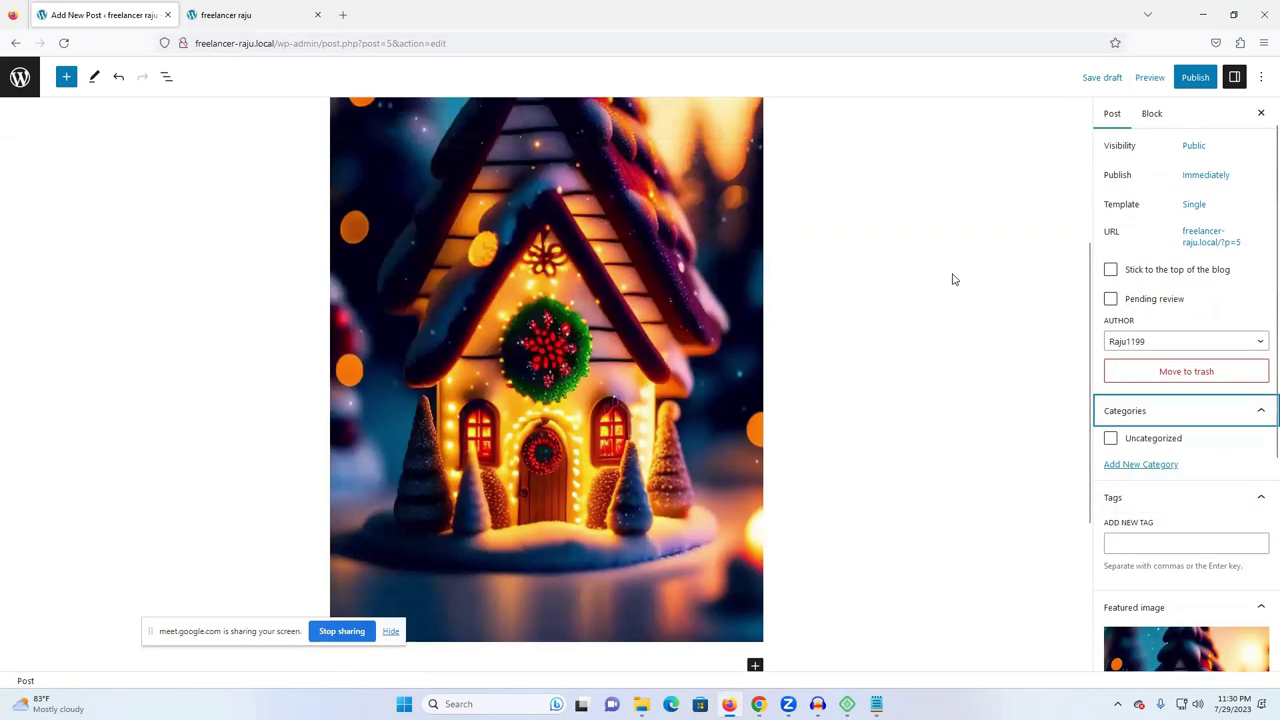
scroll(953, 280, "up", 2)
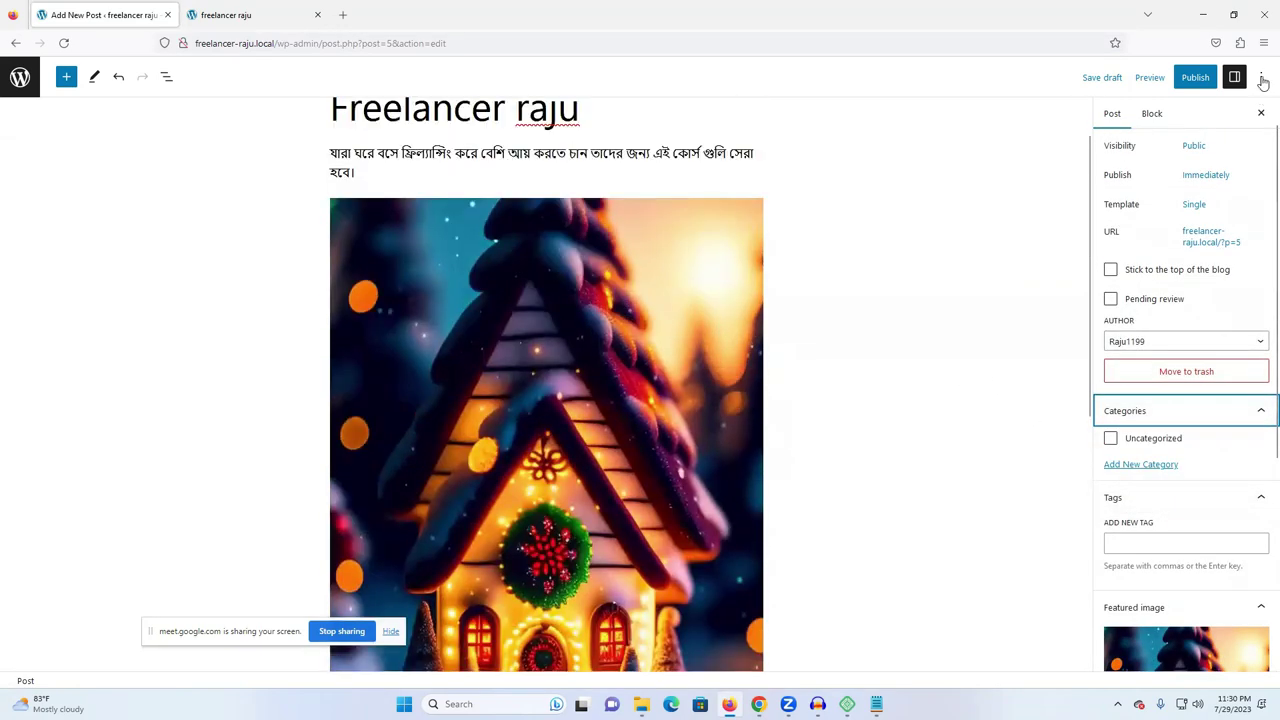
- Publish the Freelancer raju post and reload the site's front page to see it
left_click(1192, 77)
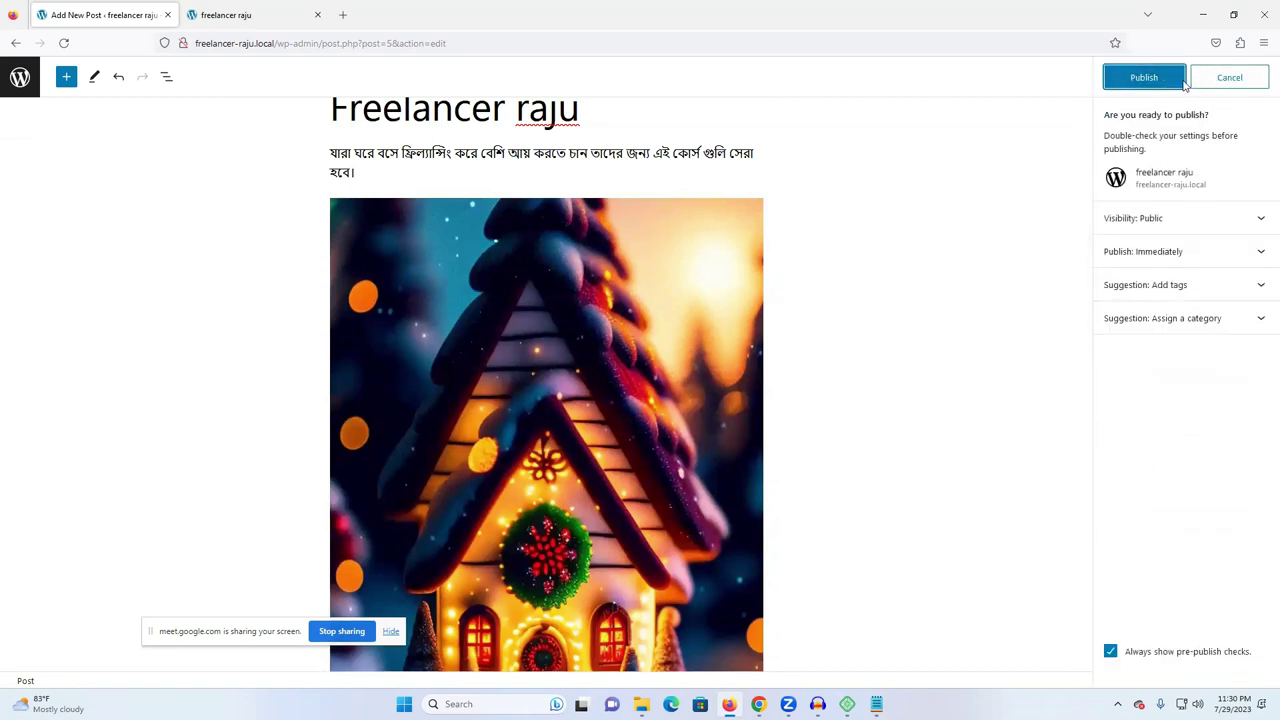
left_click(1152, 84)
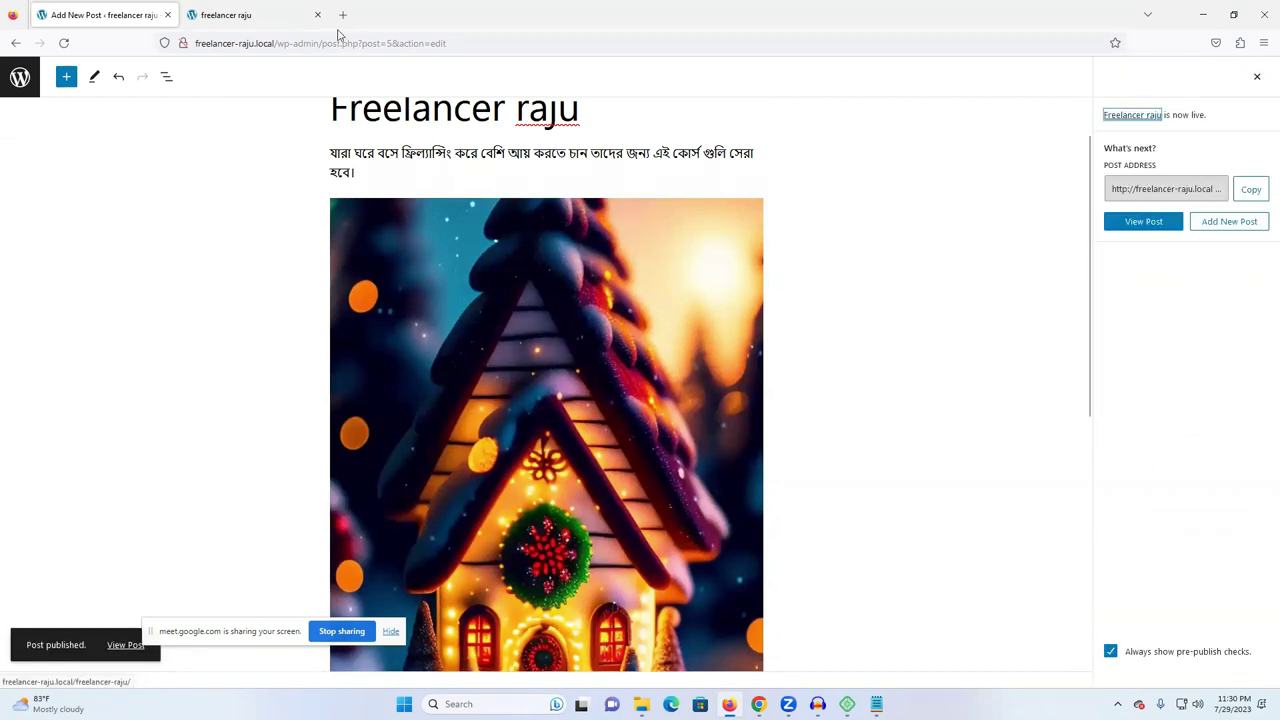
left_click(245, 15)
left_click(63, 43)
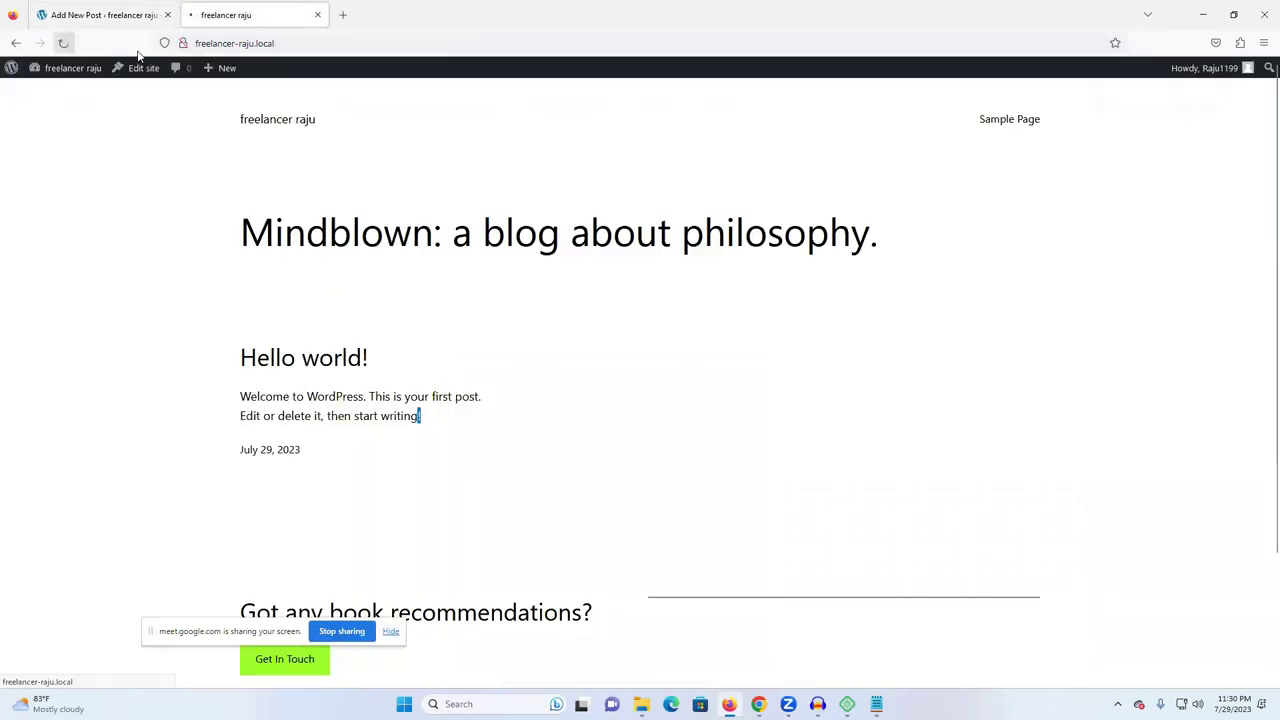
scroll(737, 371, "down", 3)
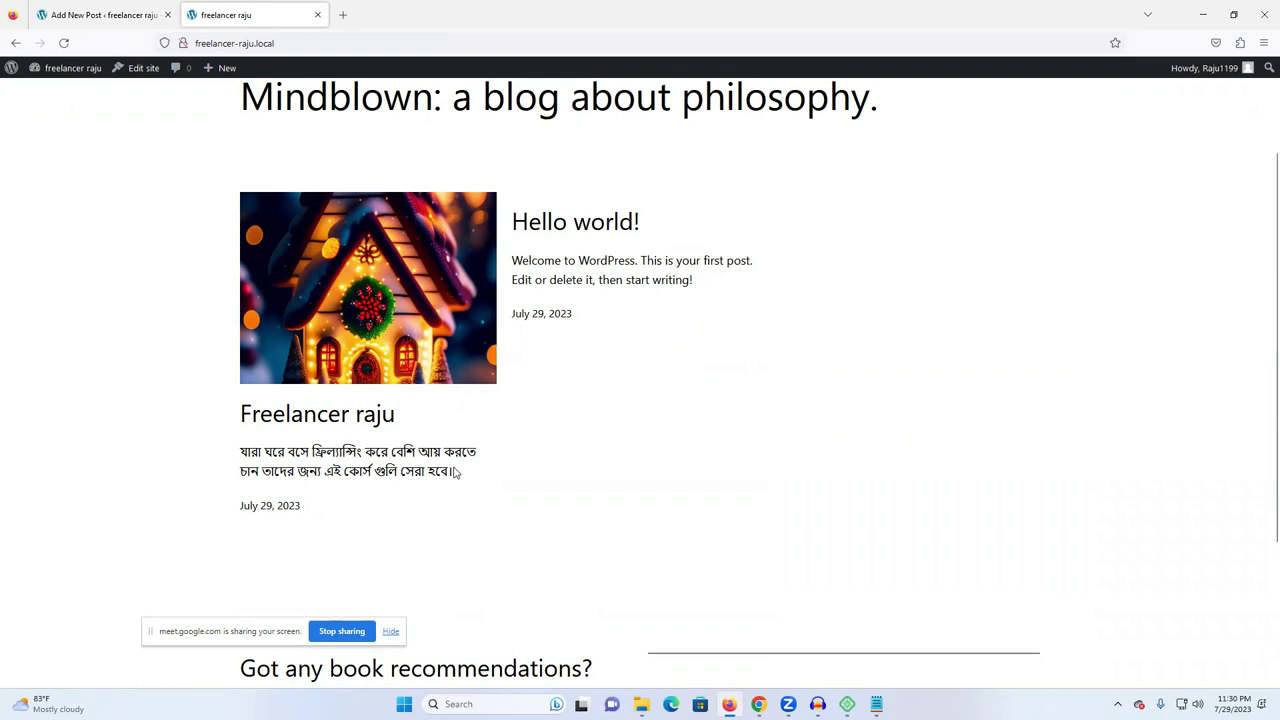
- Review the published Freelancer raju post on the front page, then go back to its editor
scroll(420, 400, "up", 2)
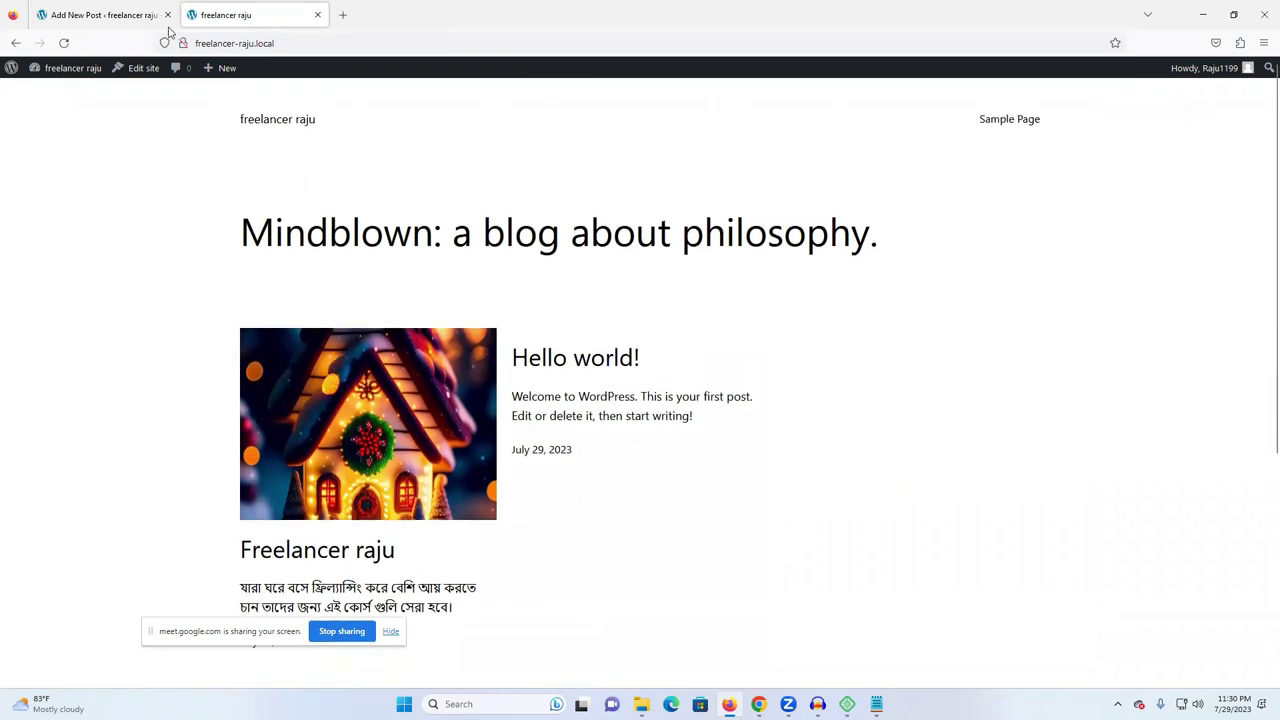
left_click(165, 26)
scroll(52, 128, "up", 1)
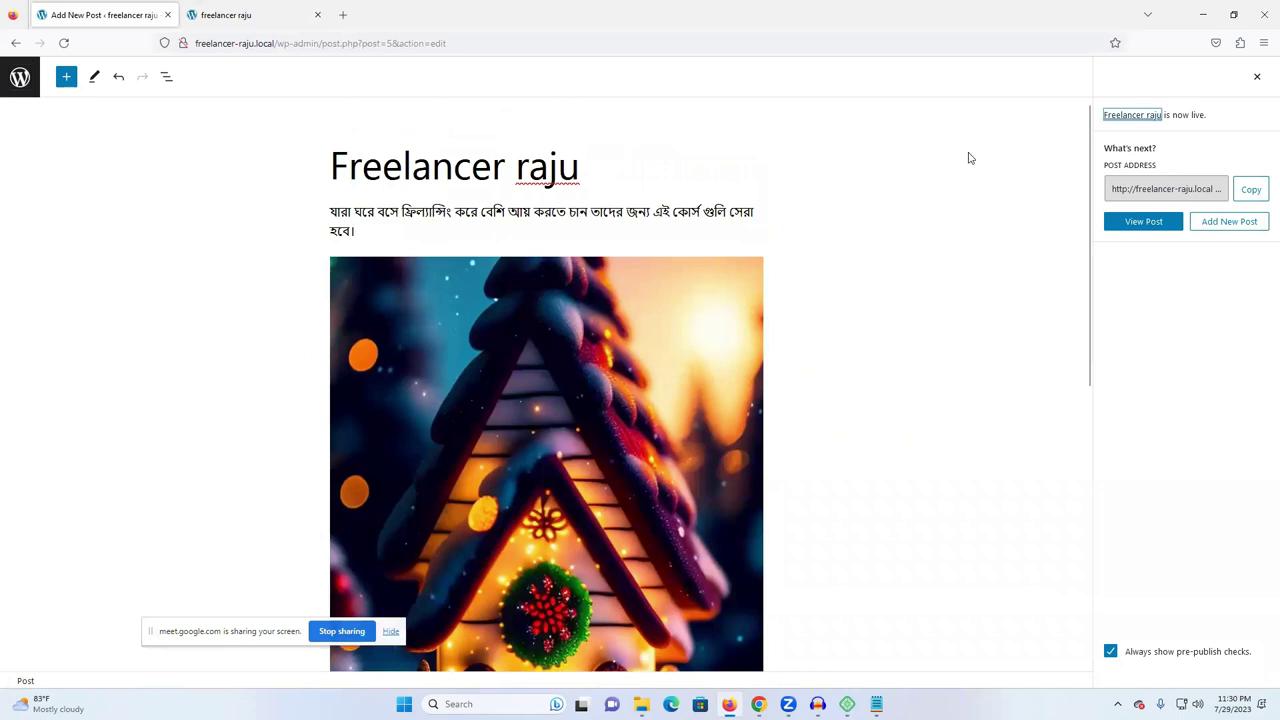
- Open the full block library and scroll through its available blocks
left_click(65, 79)
left_click(65, 79)
left_click(65, 80)
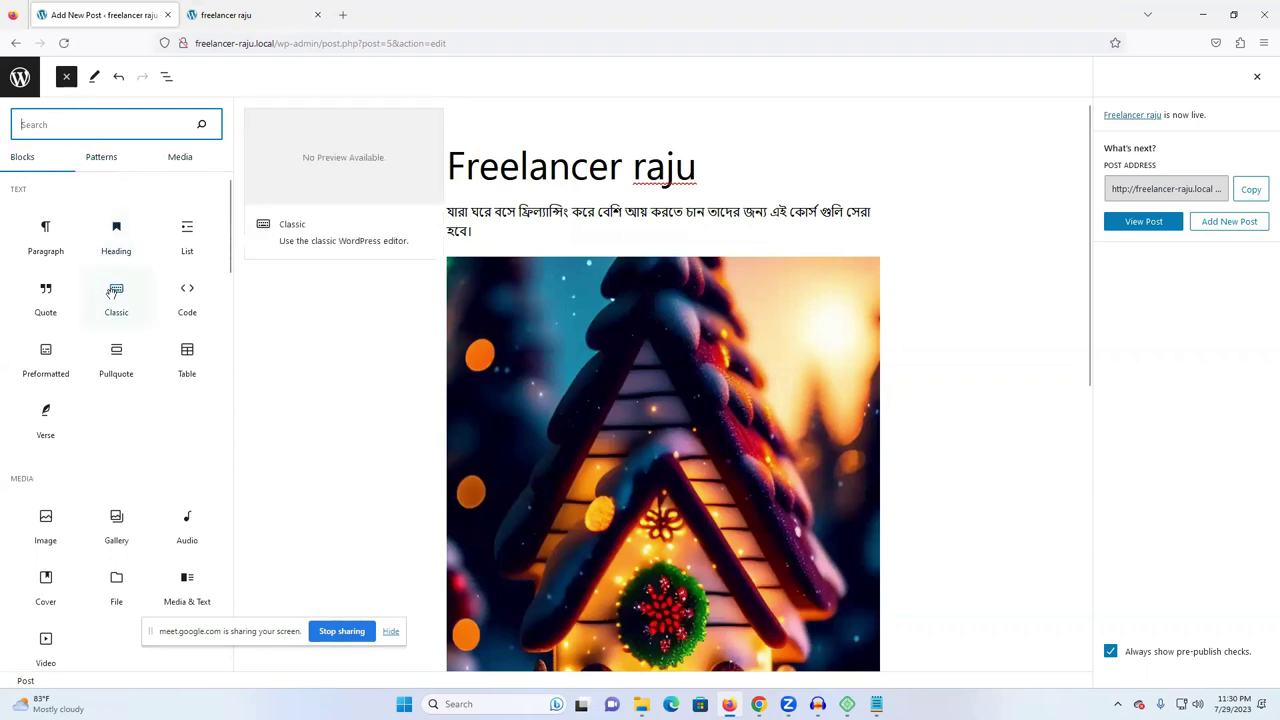
scroll(955, 440, "down", 2)
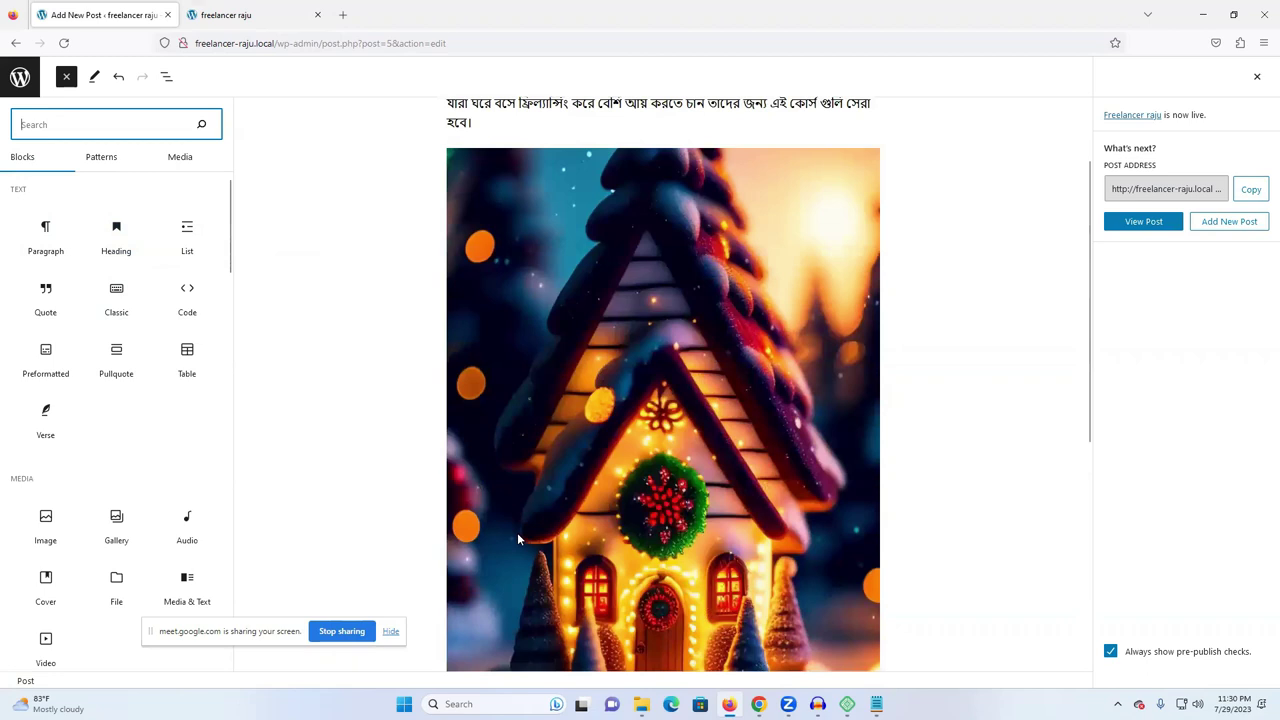
scroll(517, 532, "down", 5)
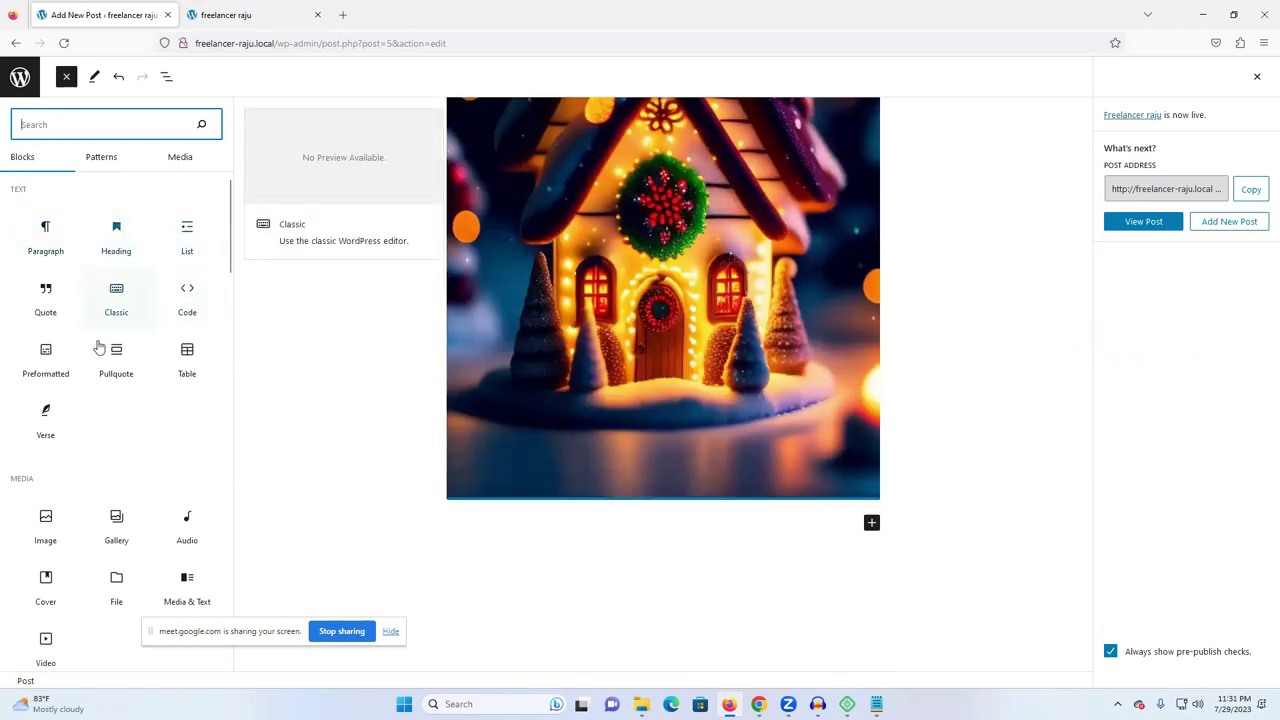
scroll(126, 417, "down", 2)
scroll(100, 440, "down", 5)
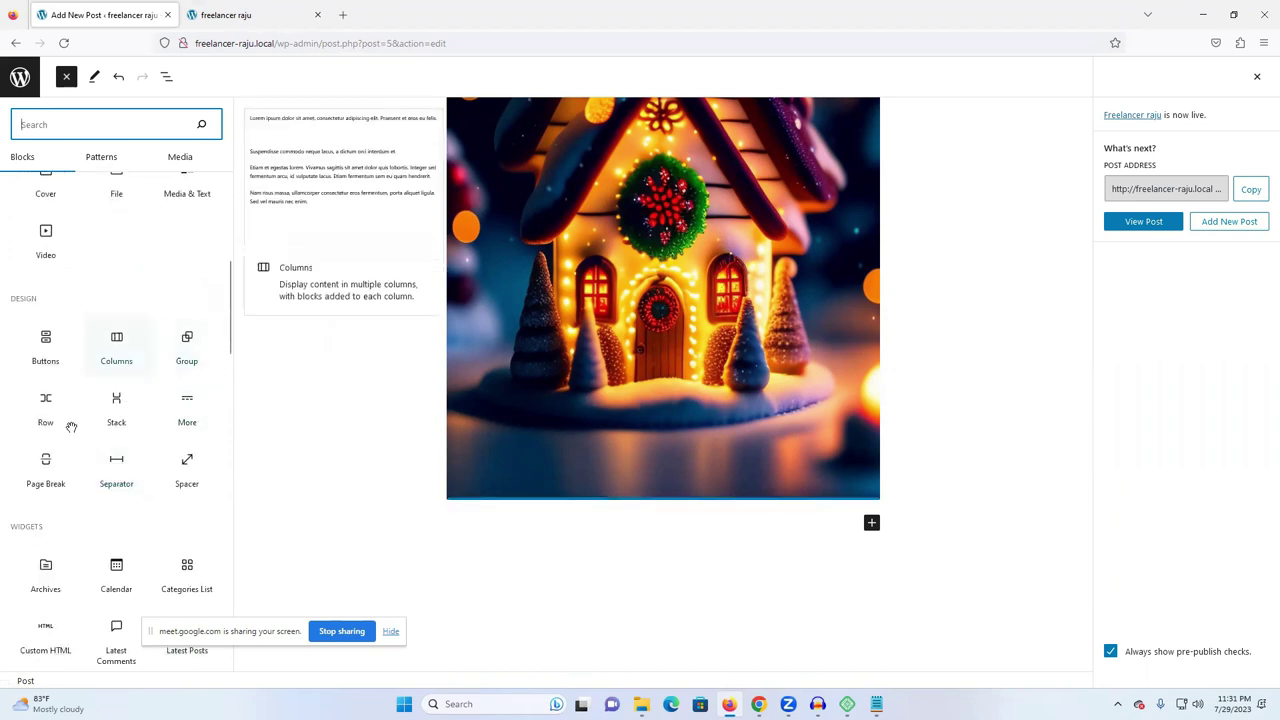
scroll(74, 483, "down", 2)
scroll(905, 617, "down", 1)
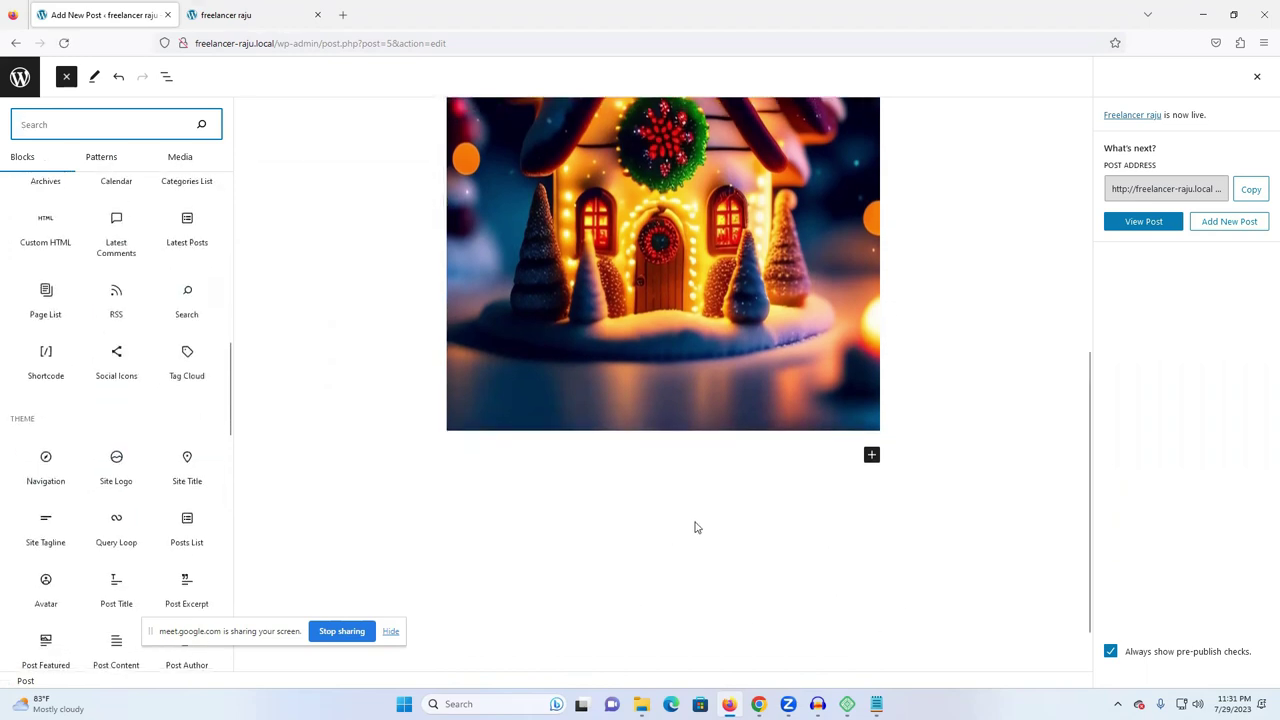
- Go back to the Posts list from the Back-button history and reload it
left_click(3, 47)
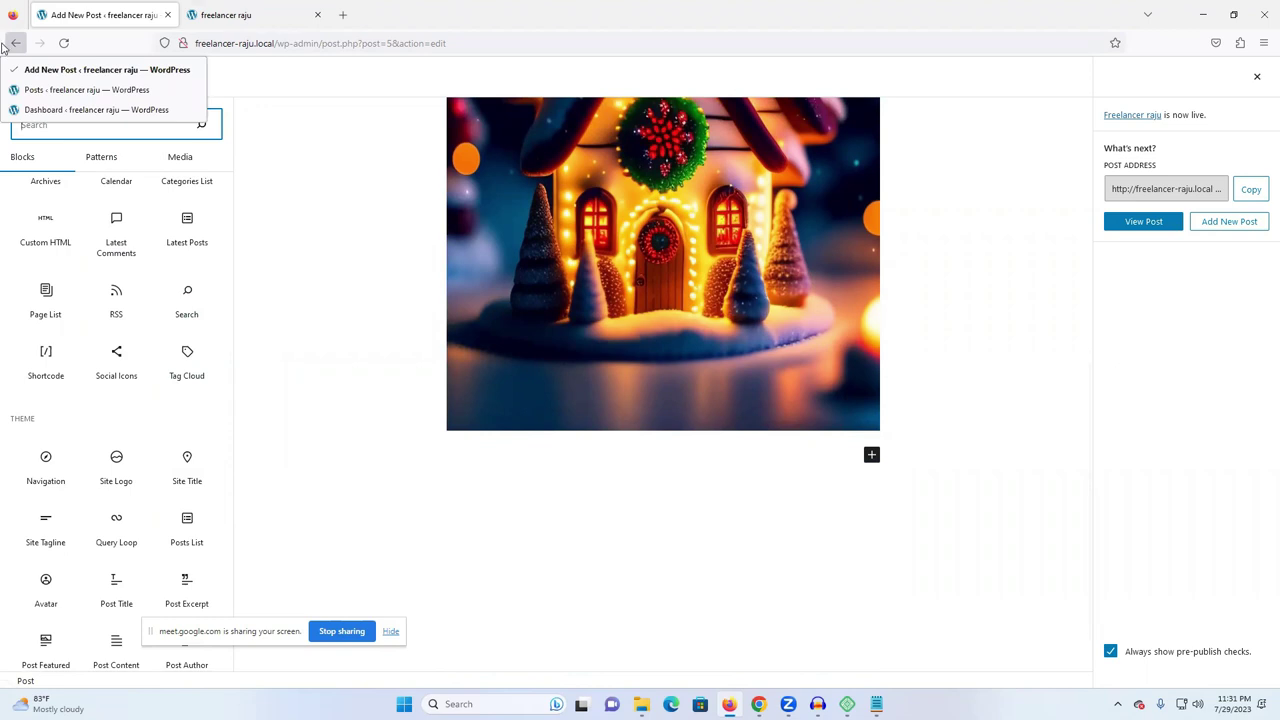
left_click(86, 89)
left_click(66, 42)
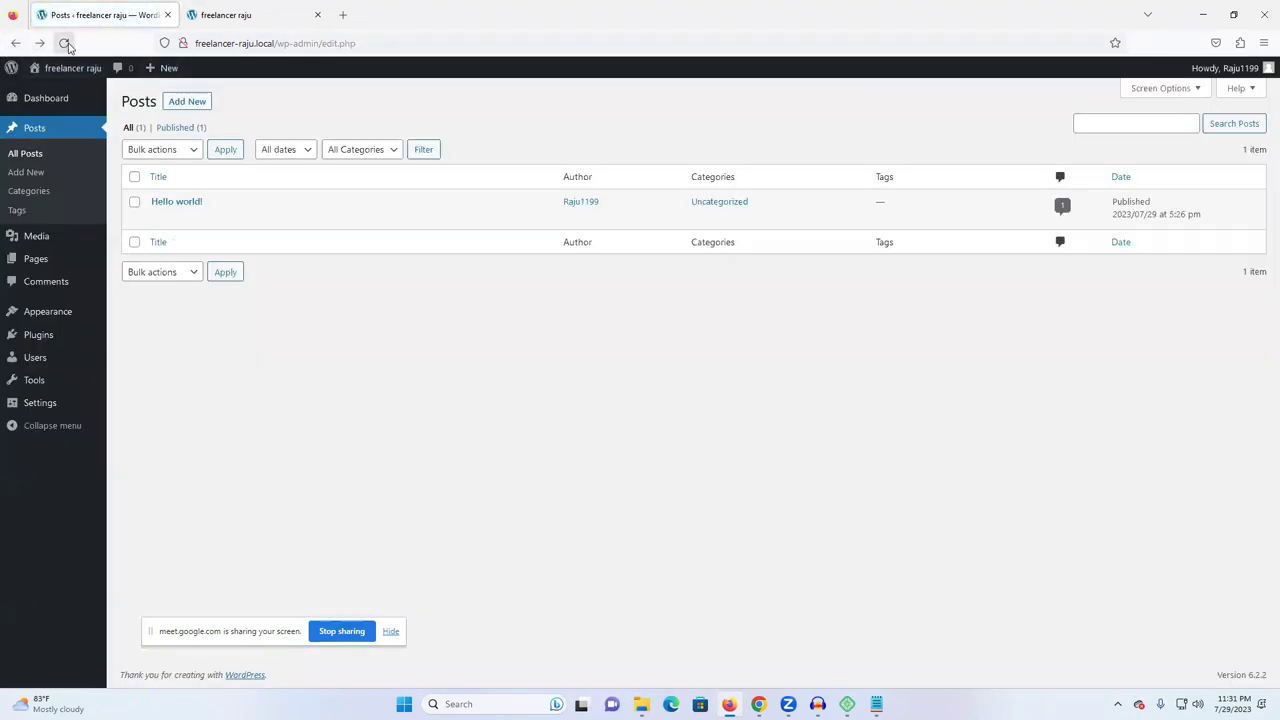
- Open Posts > Categories, which lists only Uncategorized with 2 posts
mouse_move(185, 198)
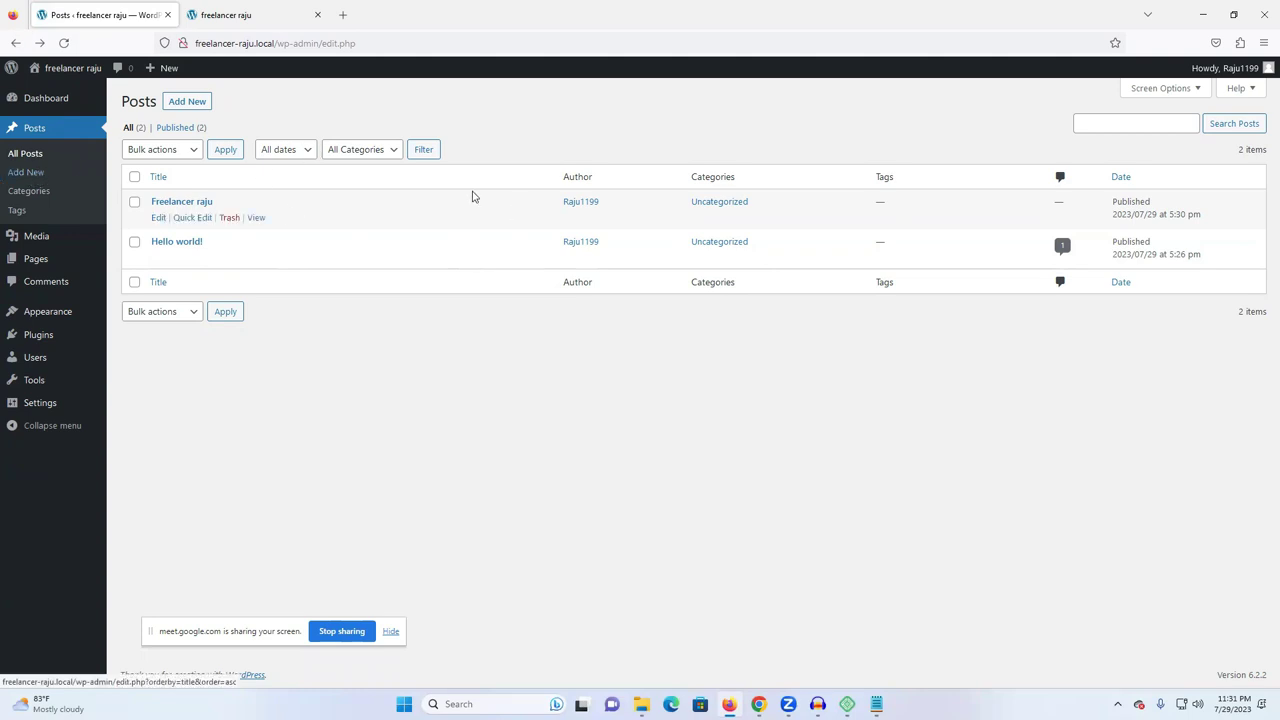
left_click(33, 194)
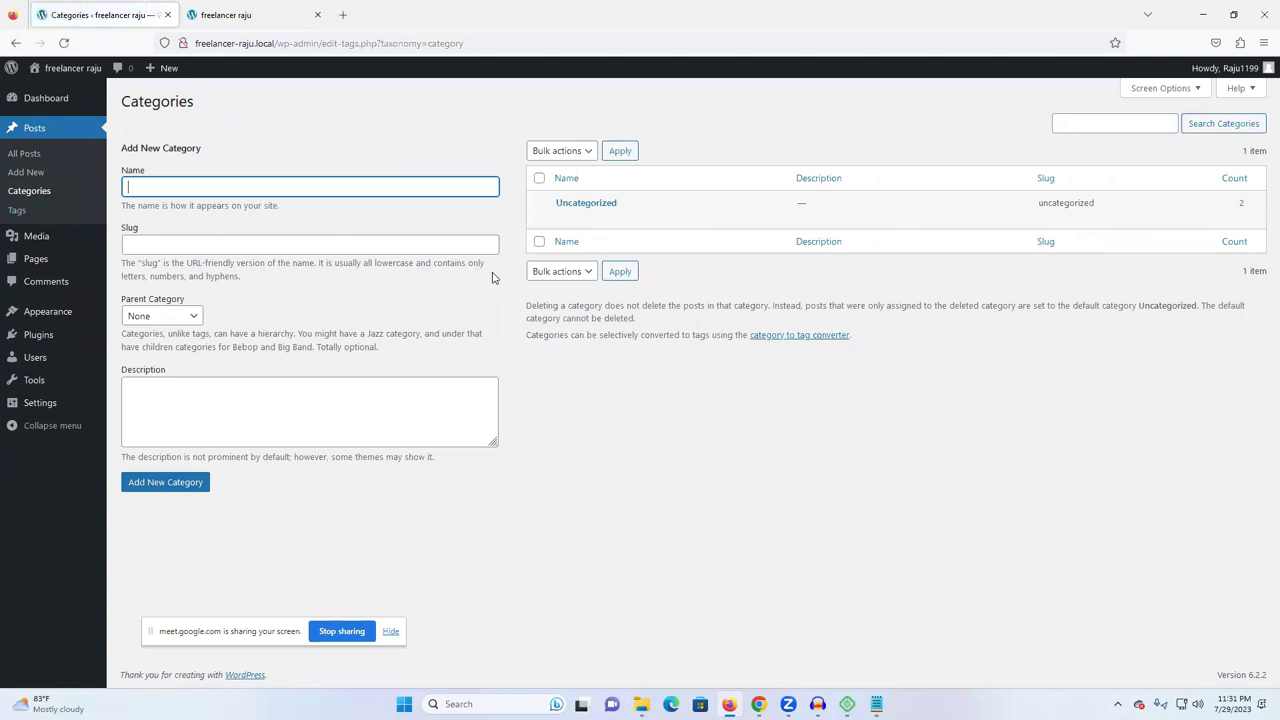
left_click(450, 128)
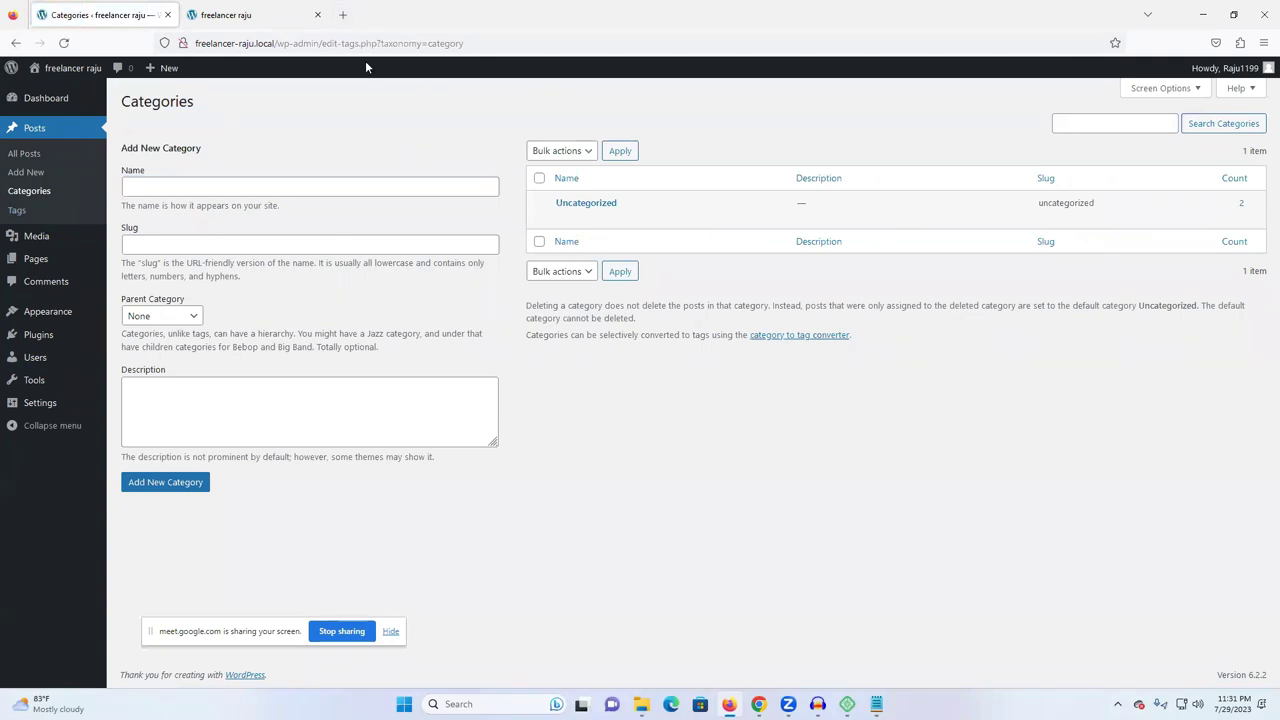
- In Chrome, open the New Life Learning It Institute result from the earlier search
mouse_move(758, 704)
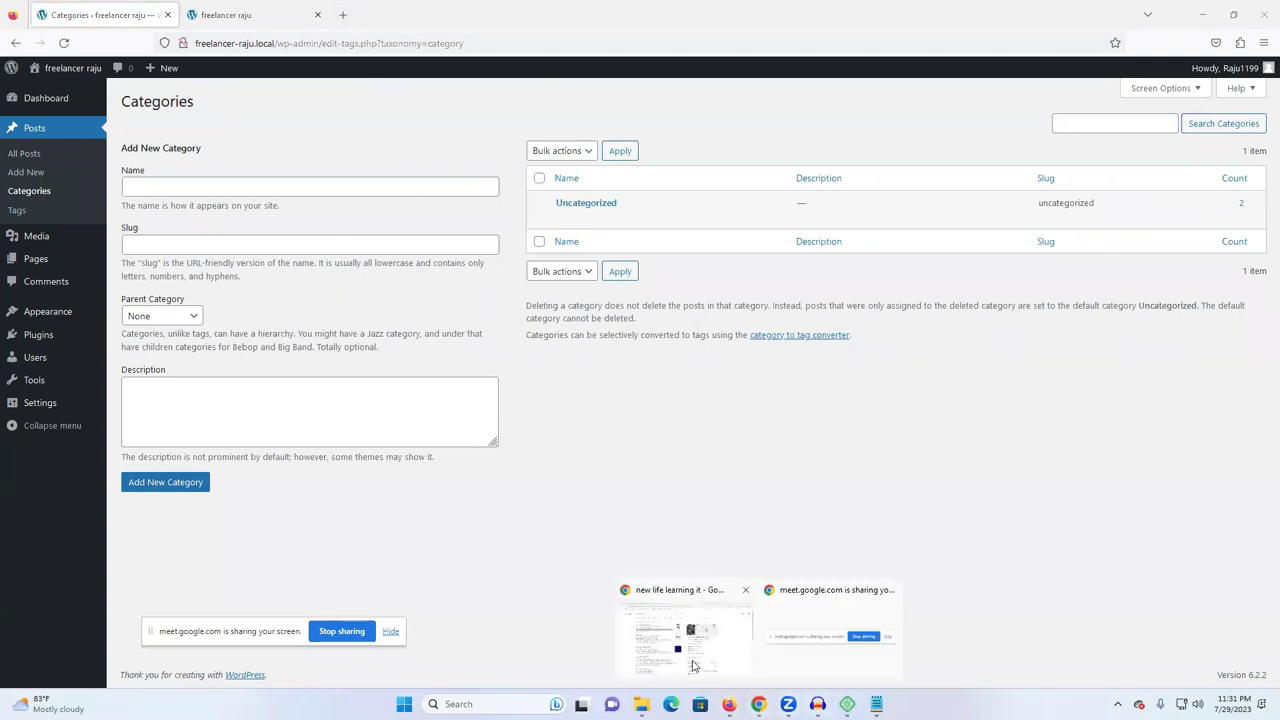
left_click(690, 655)
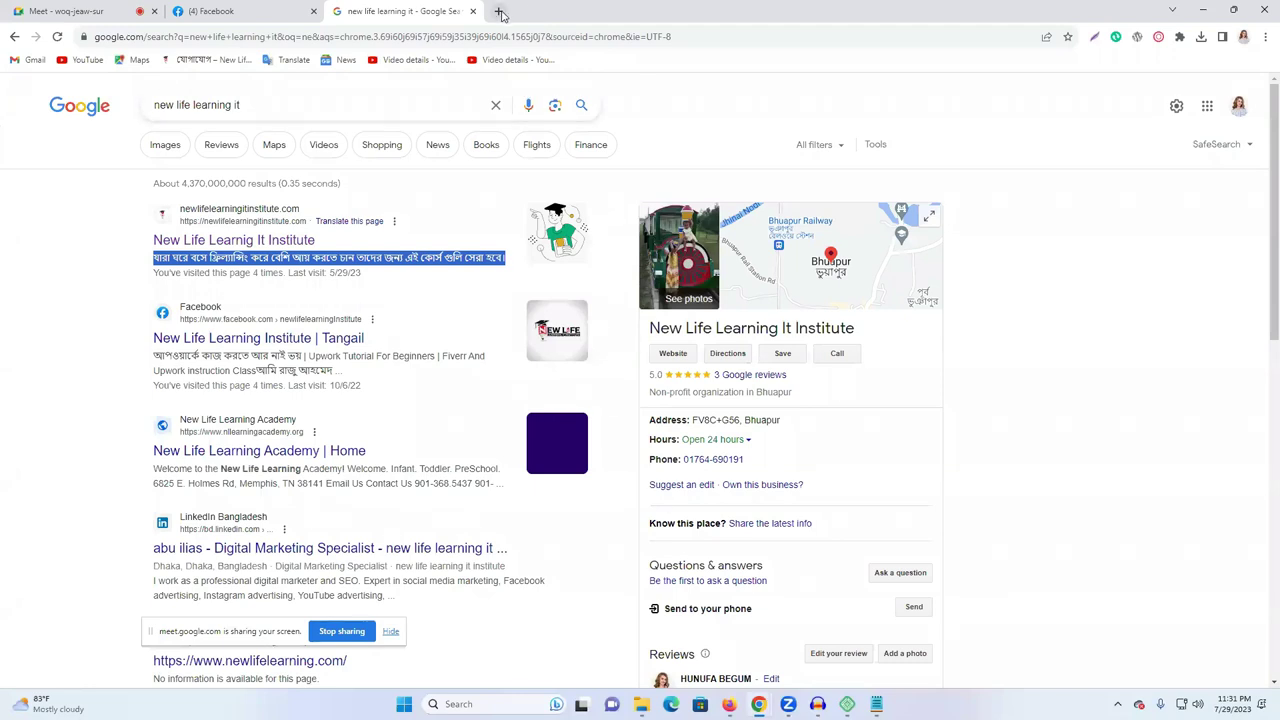
left_click(498, 11)
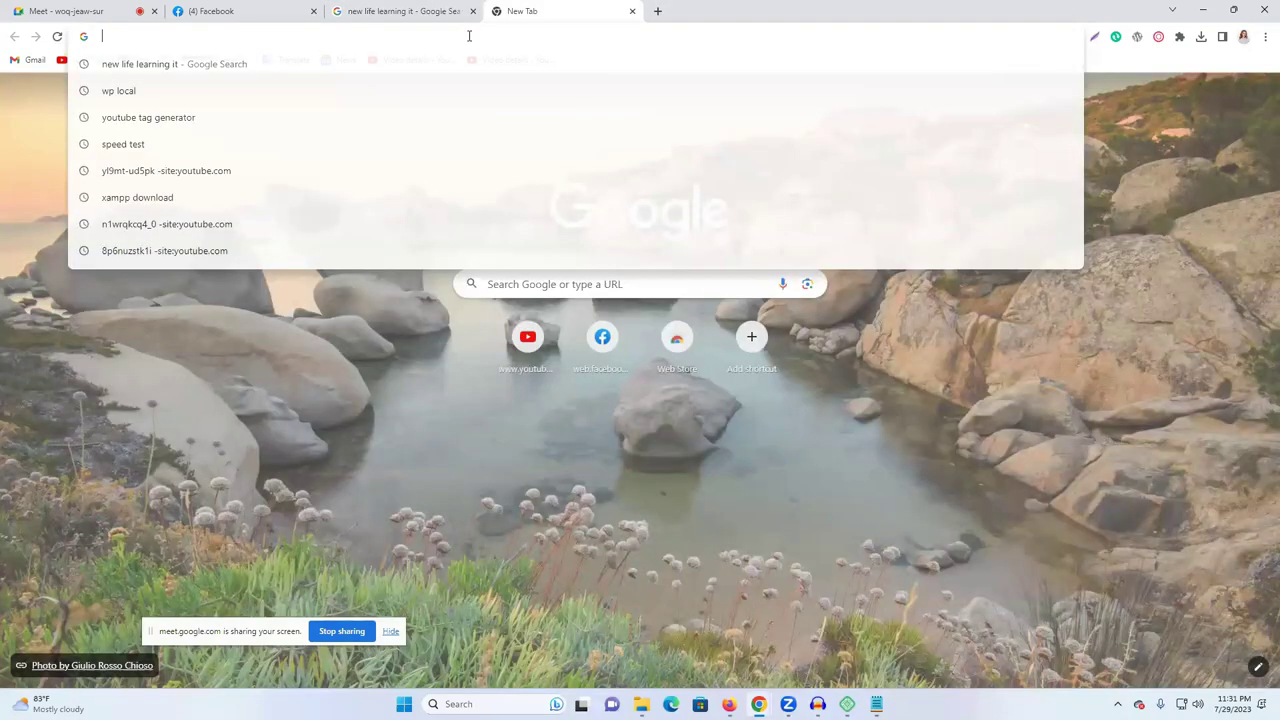
left_click(371, 15)
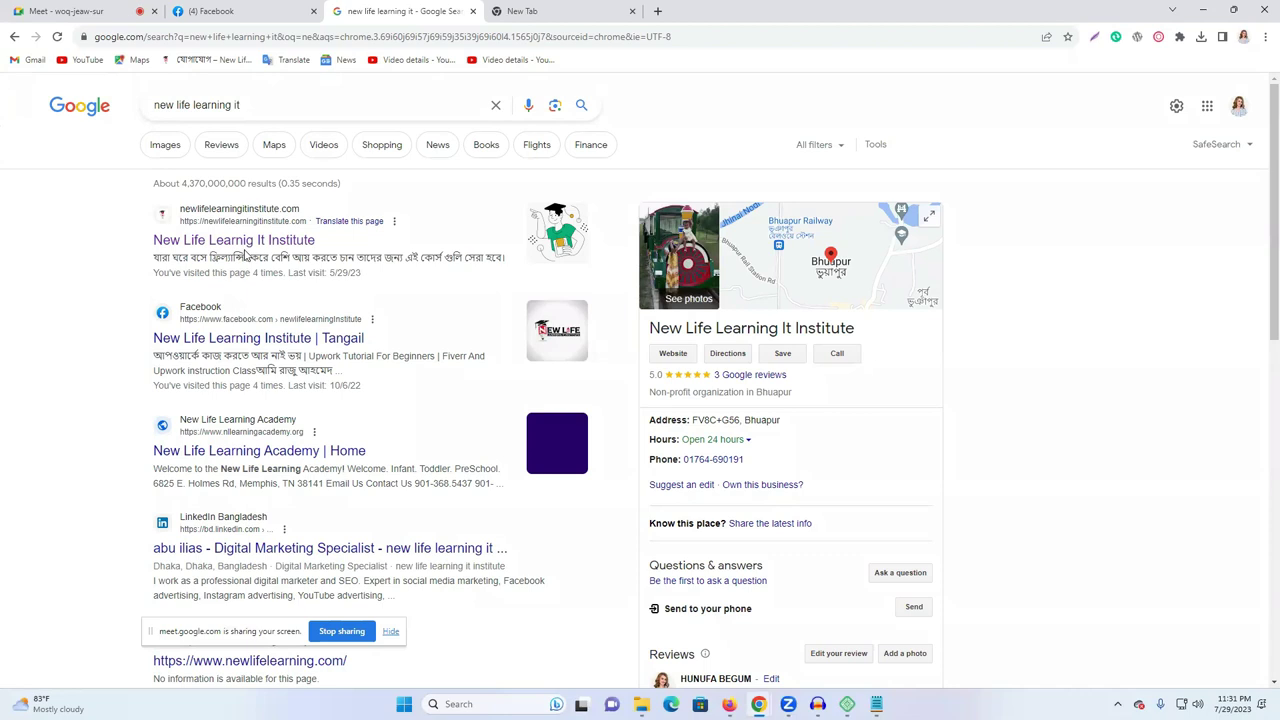
left_click(248, 250)
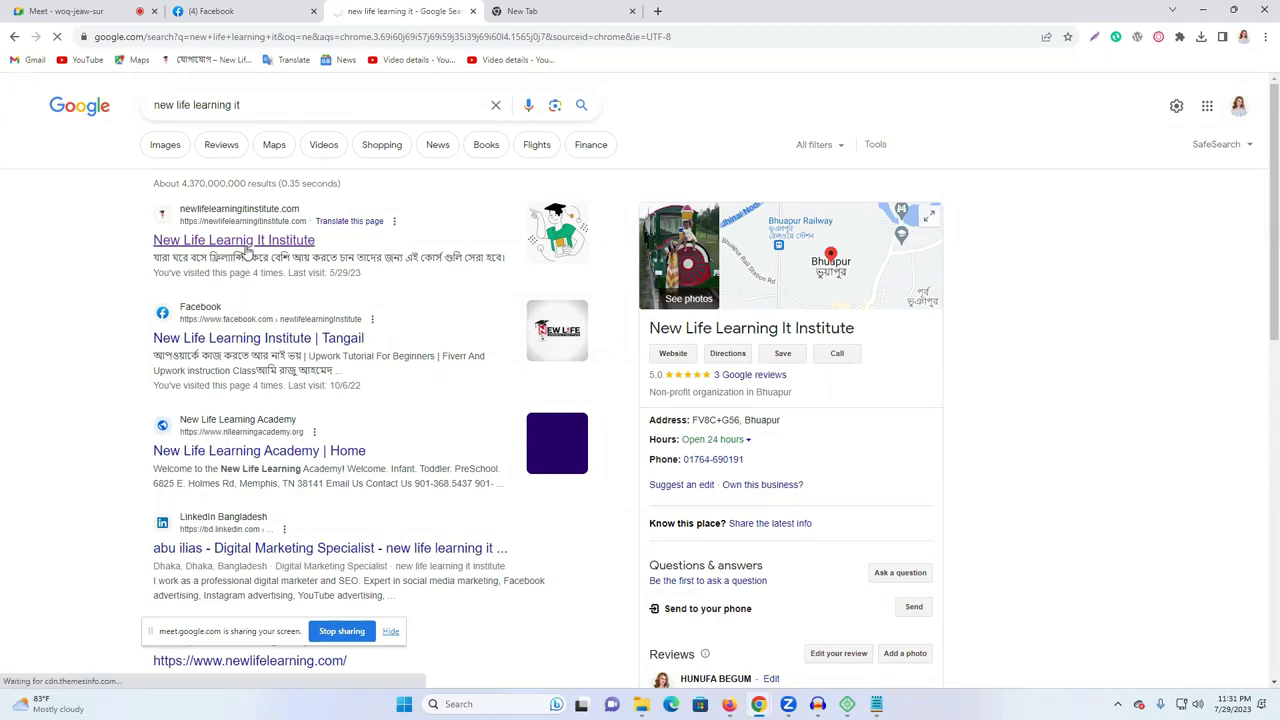
left_click(522, 12)
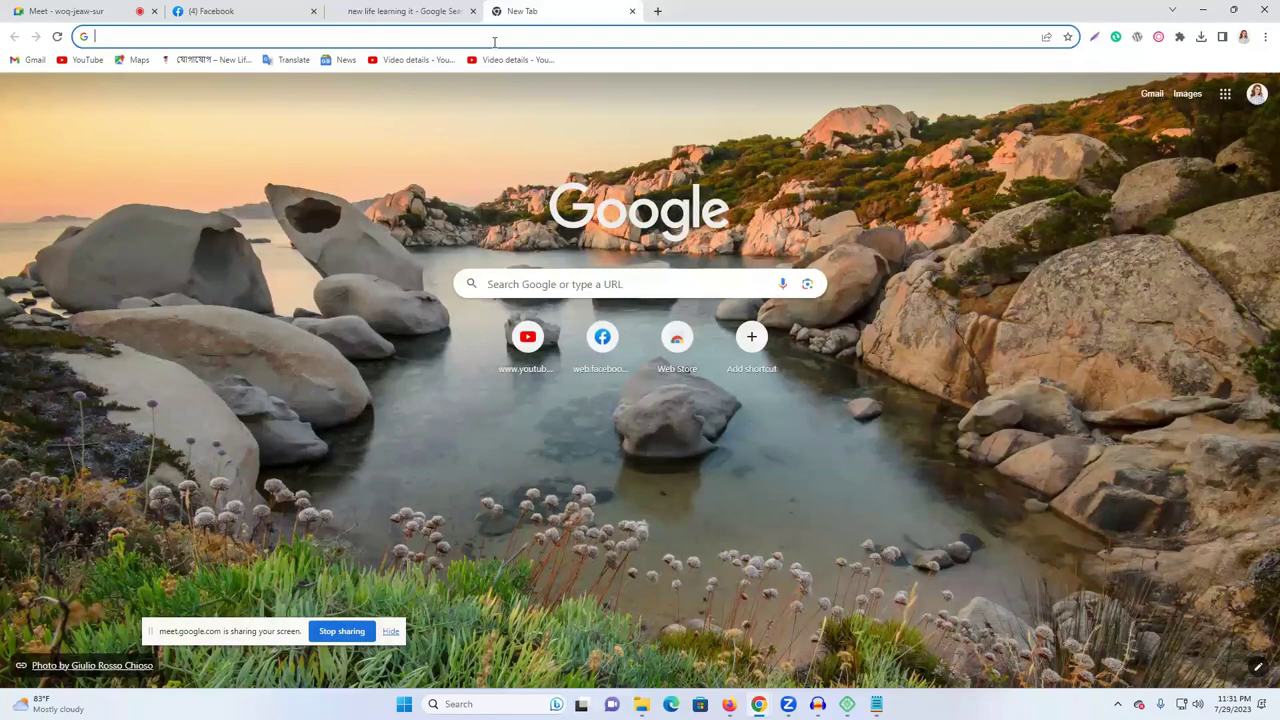
- Search Google for prothom alo, close the institute tab, and open the Prothom Alo site
type("pr")
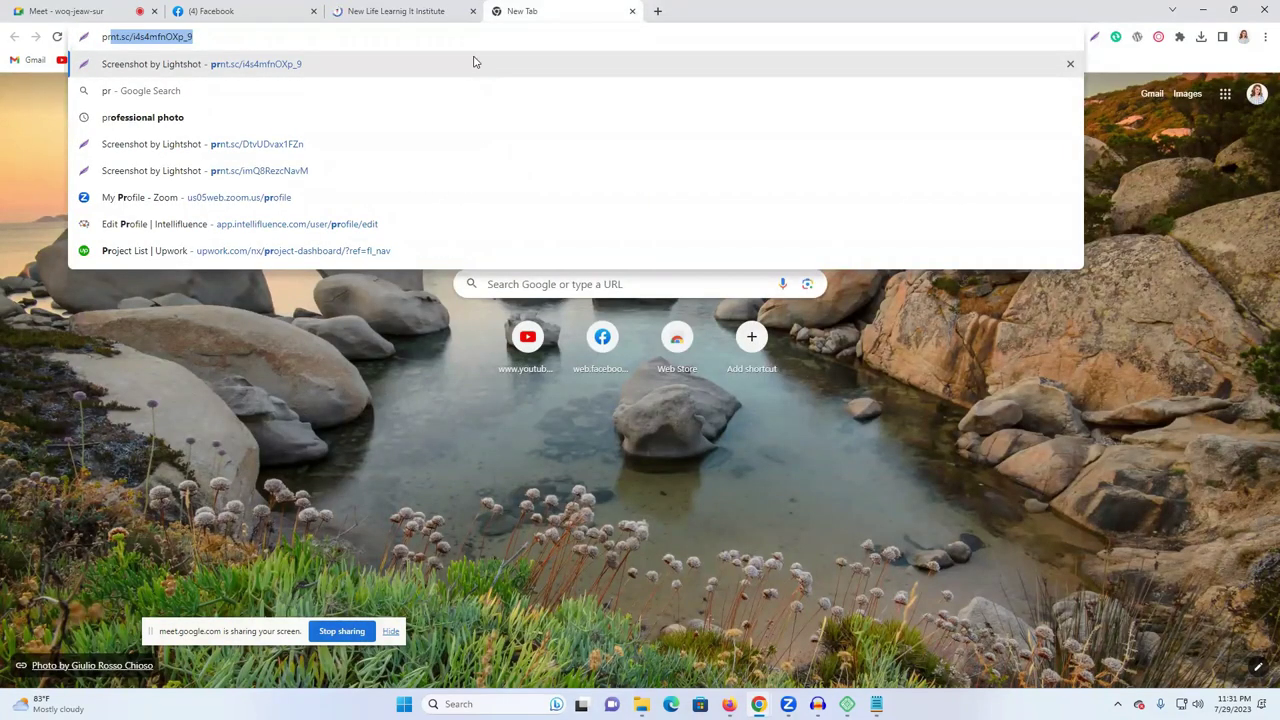
type("thom")
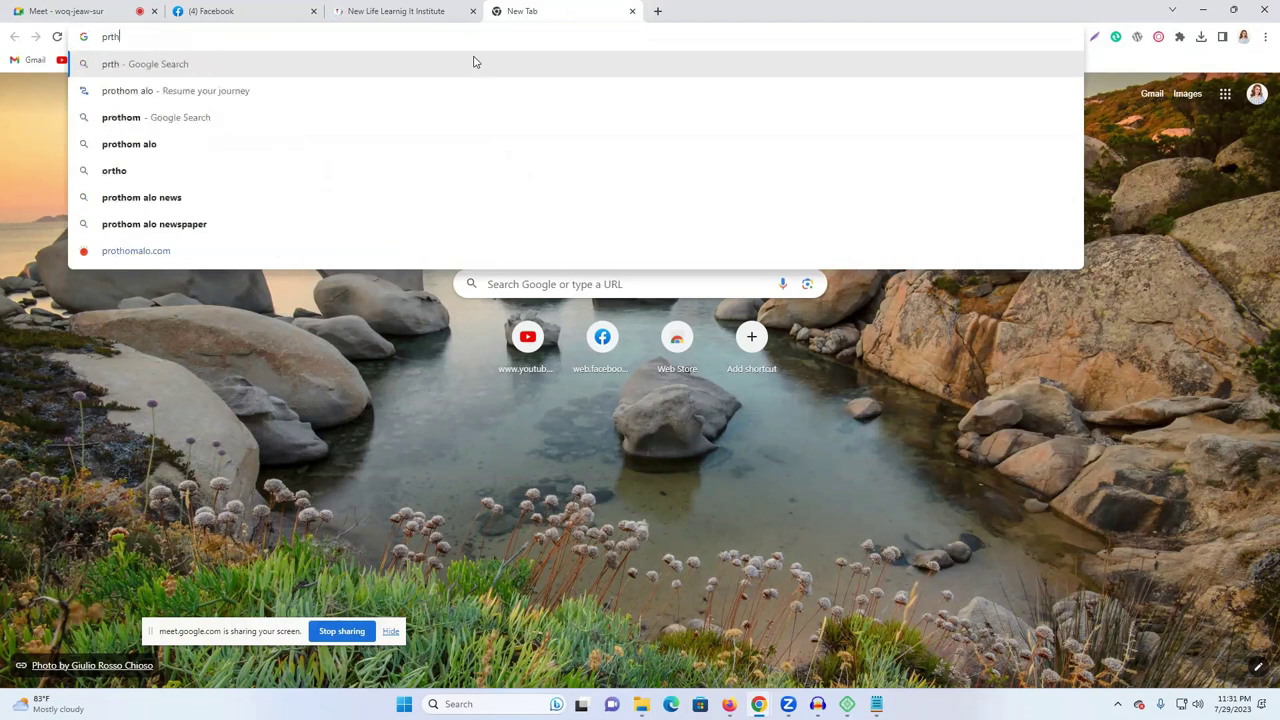
left_click(306, 118)
left_click(460, 12)
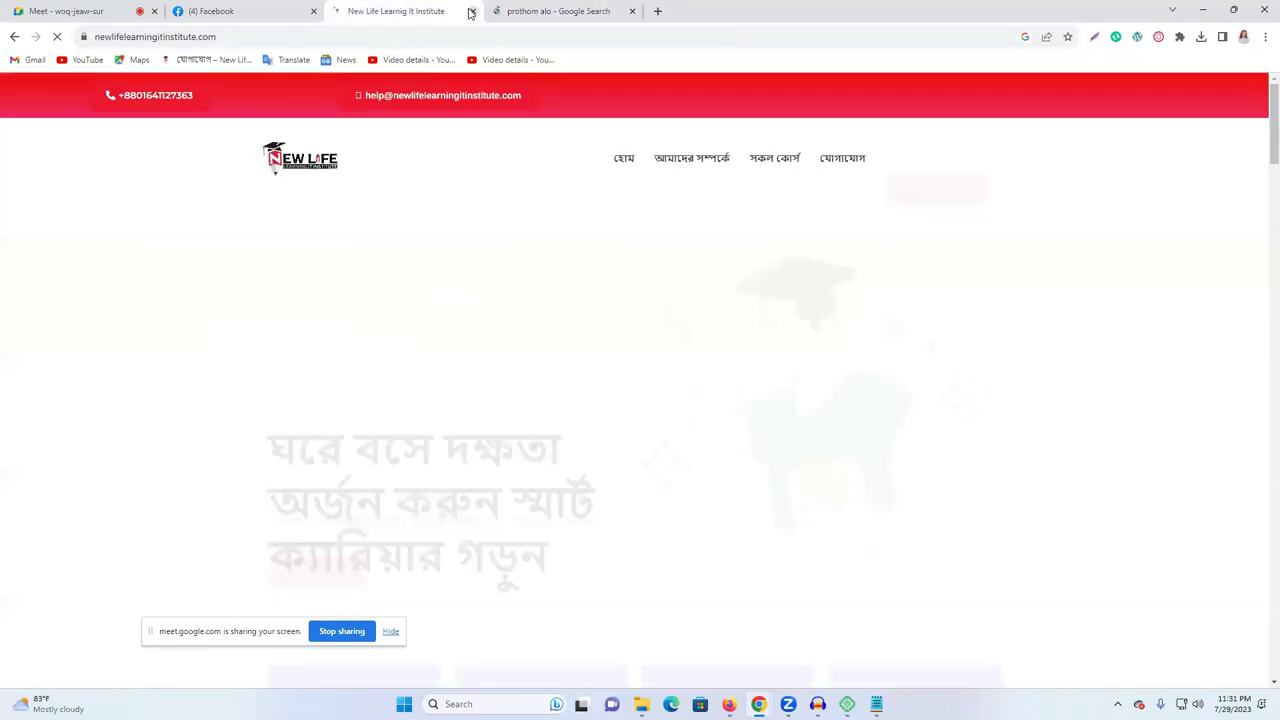
left_click(471, 11)
left_click(237, 243)
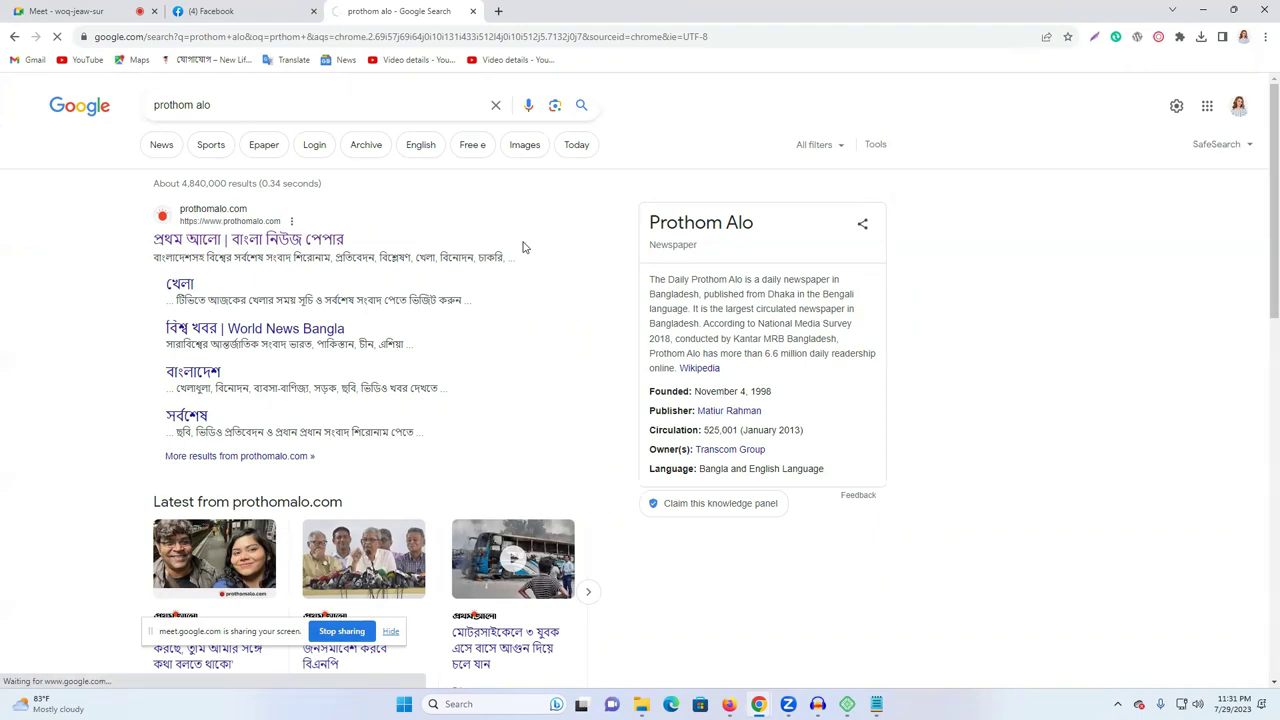
scroll(522, 247, "down", 5)
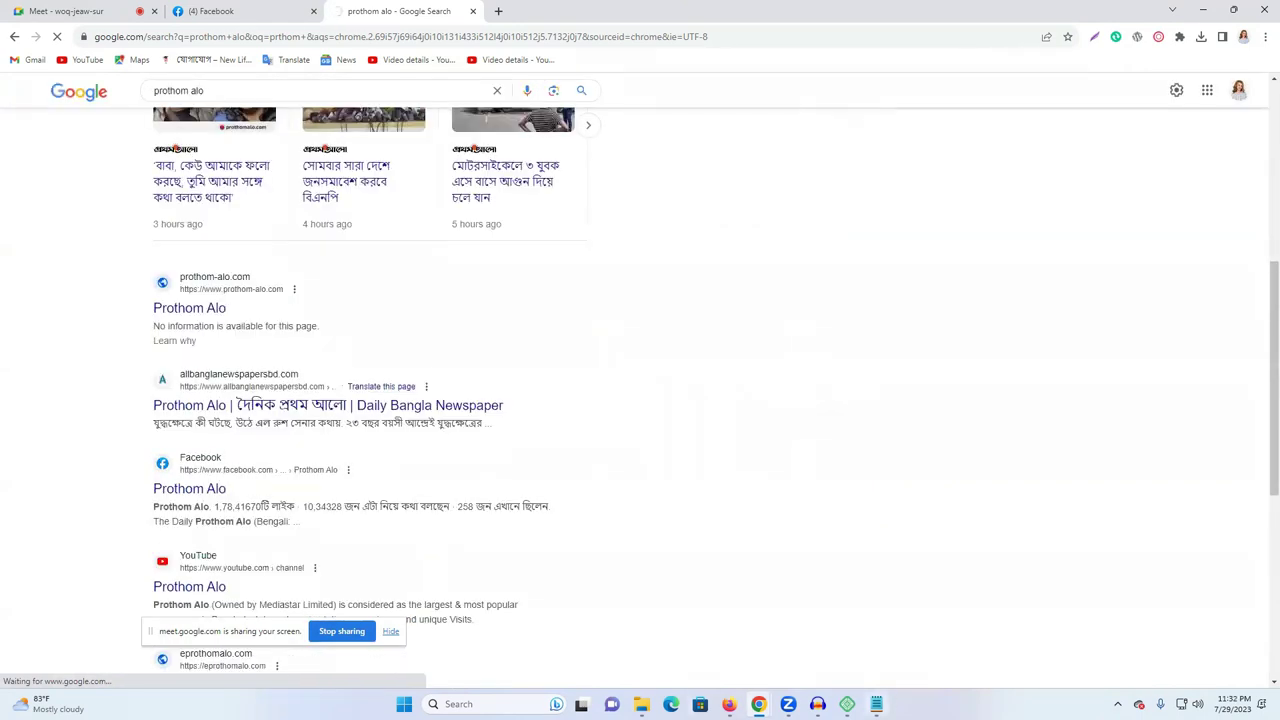
left_click(729, 704)
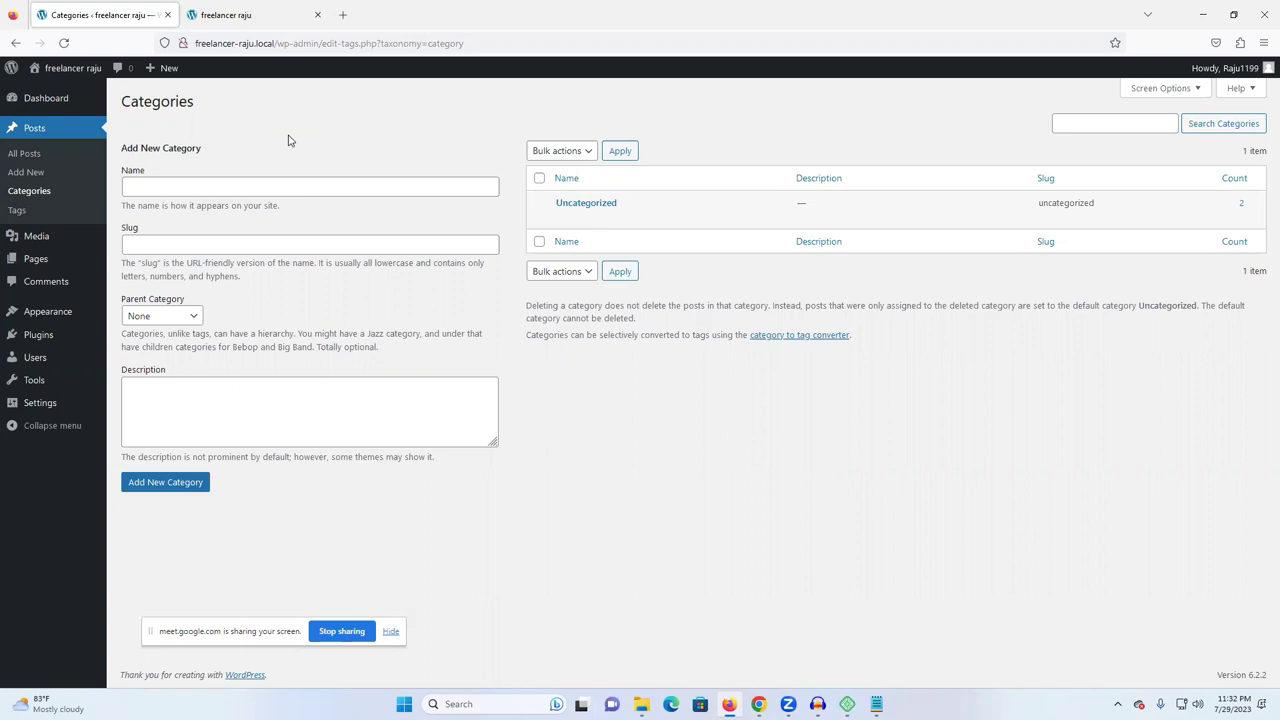
mouse_move(758, 704)
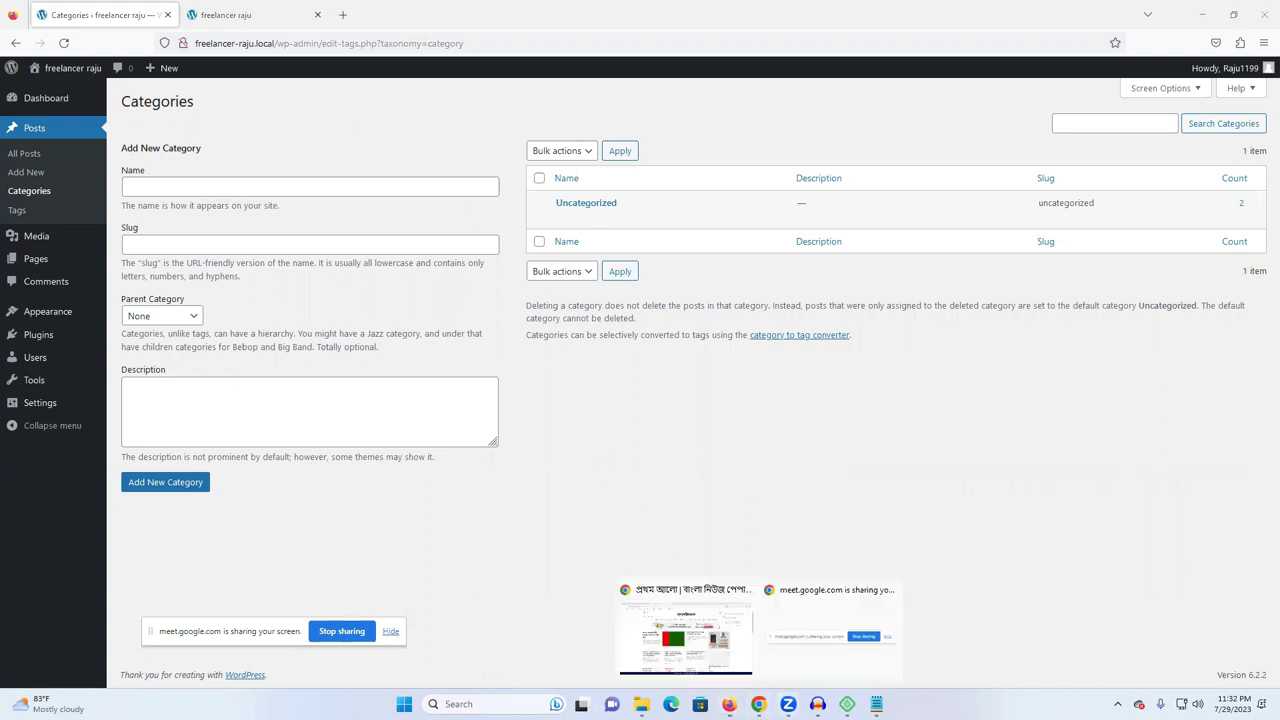
left_click(716, 656)
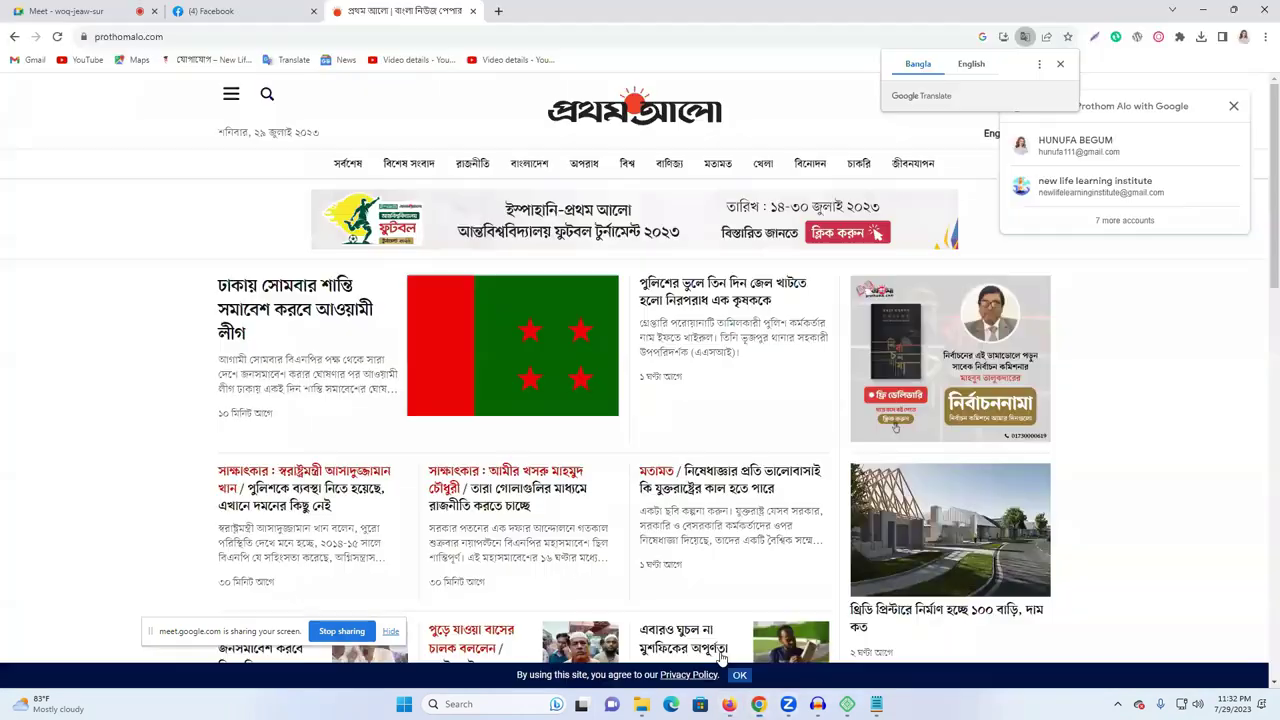
- Open Prothom Alo's রাজনীতি (politics) section and decline the news alerts prompt
left_click(473, 165)
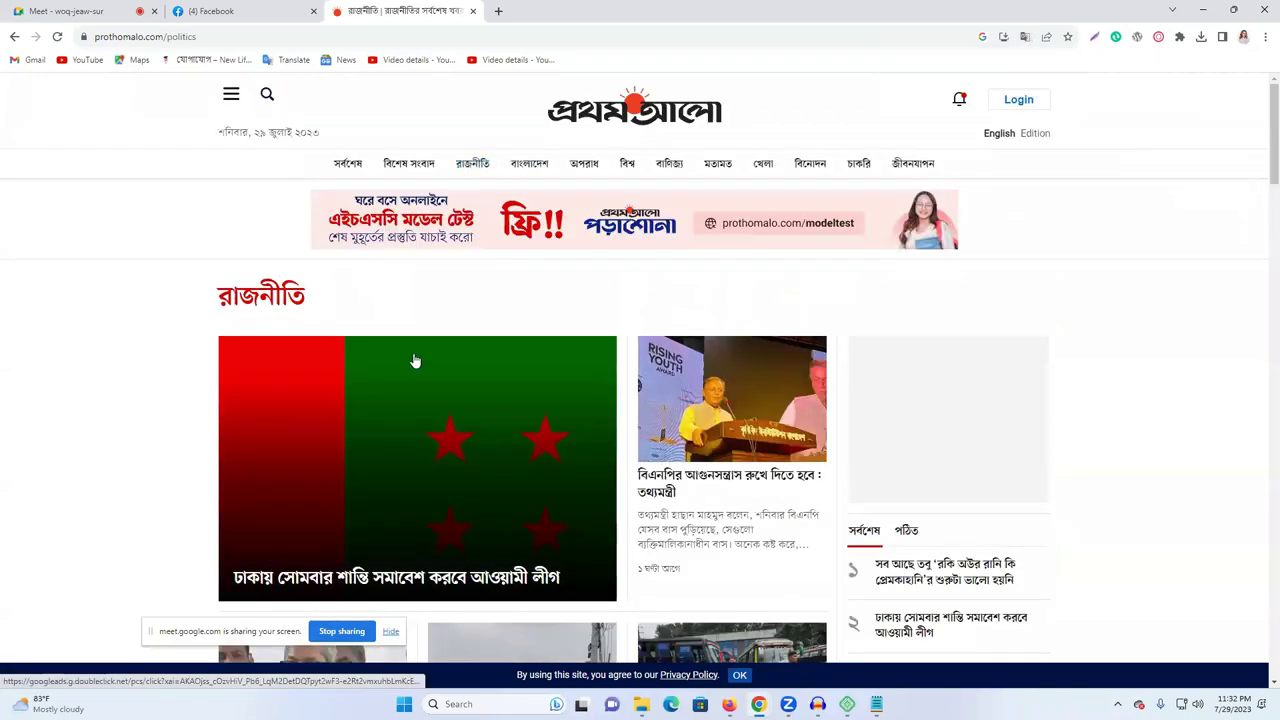
scroll(700, 360, "down", 2)
scroll(694, 368, "up", 2)
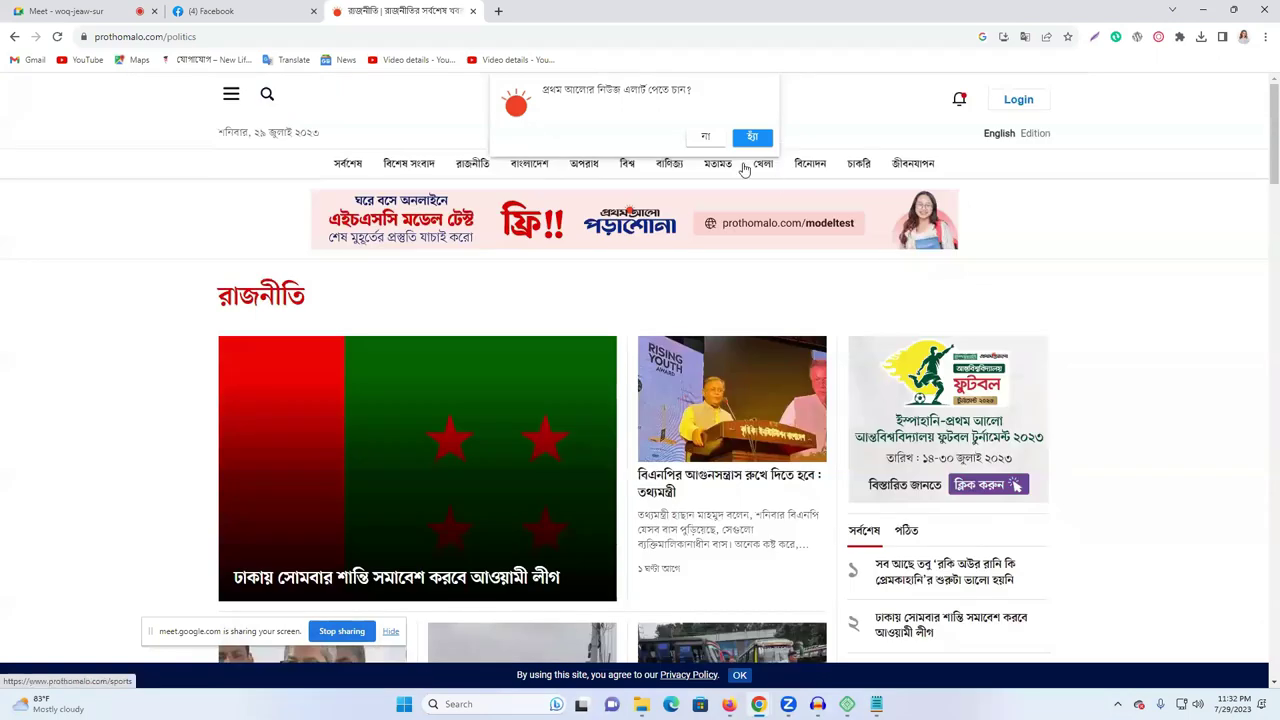
left_click(706, 137)
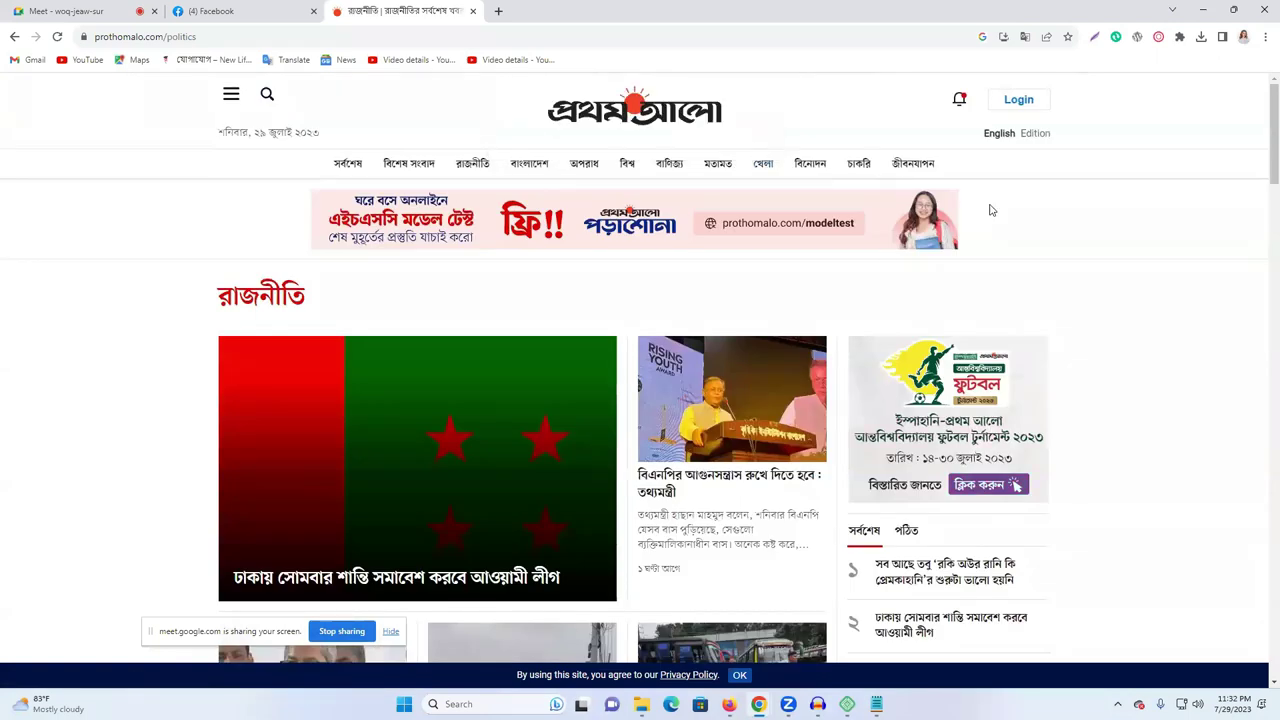
- Browse the politics stories, then bring WordPress's Categories page back to front
left_click(474, 166)
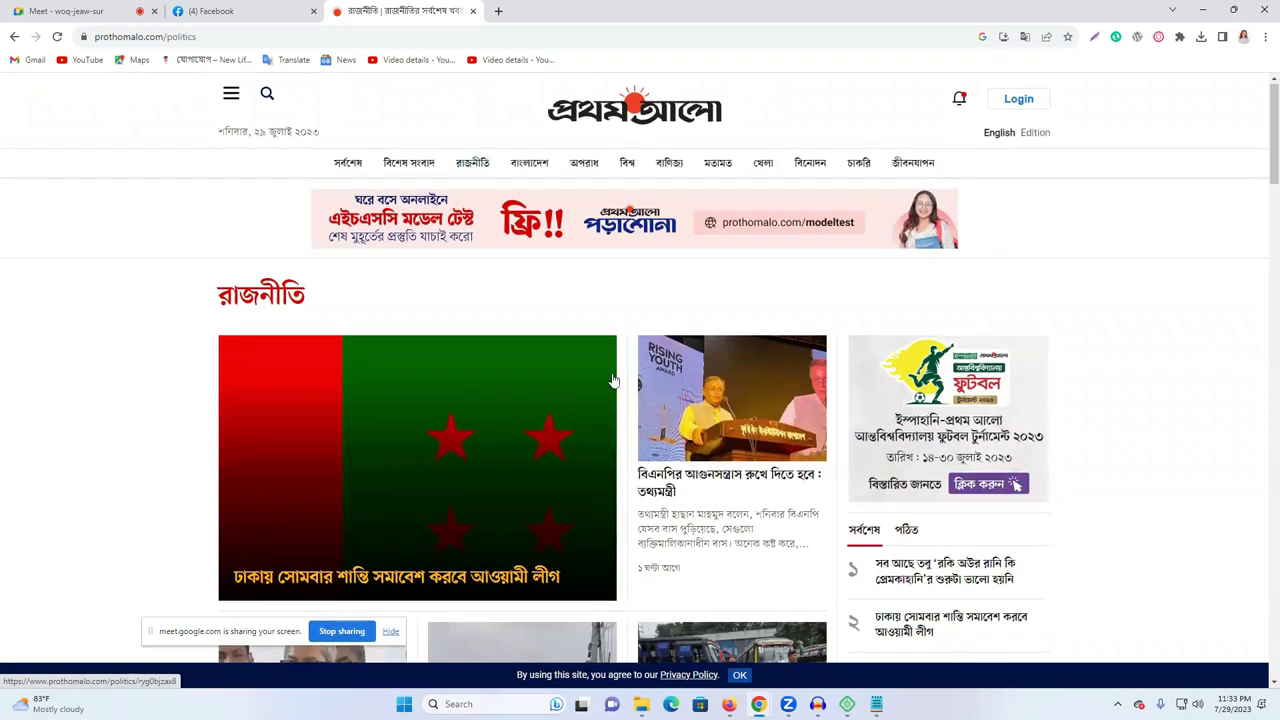
scroll(614, 380, "down", 5)
scroll(571, 333, "up", 4)
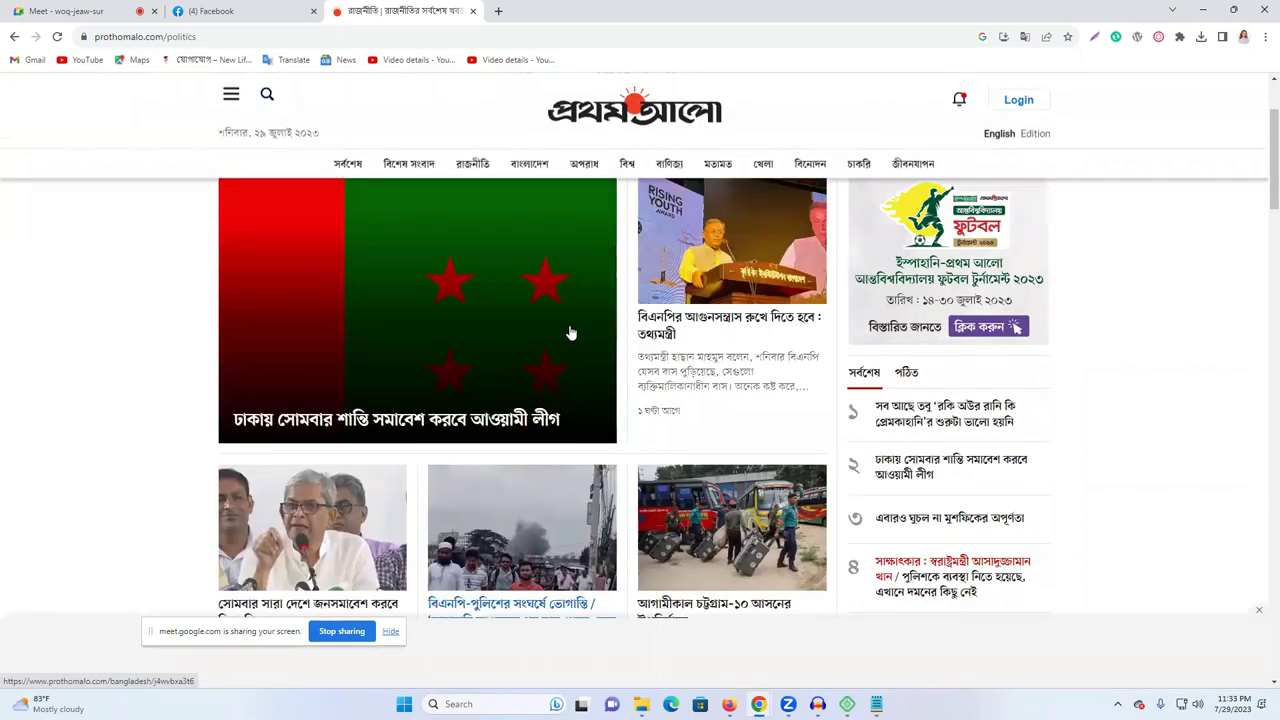
scroll(571, 333, "up", 2)
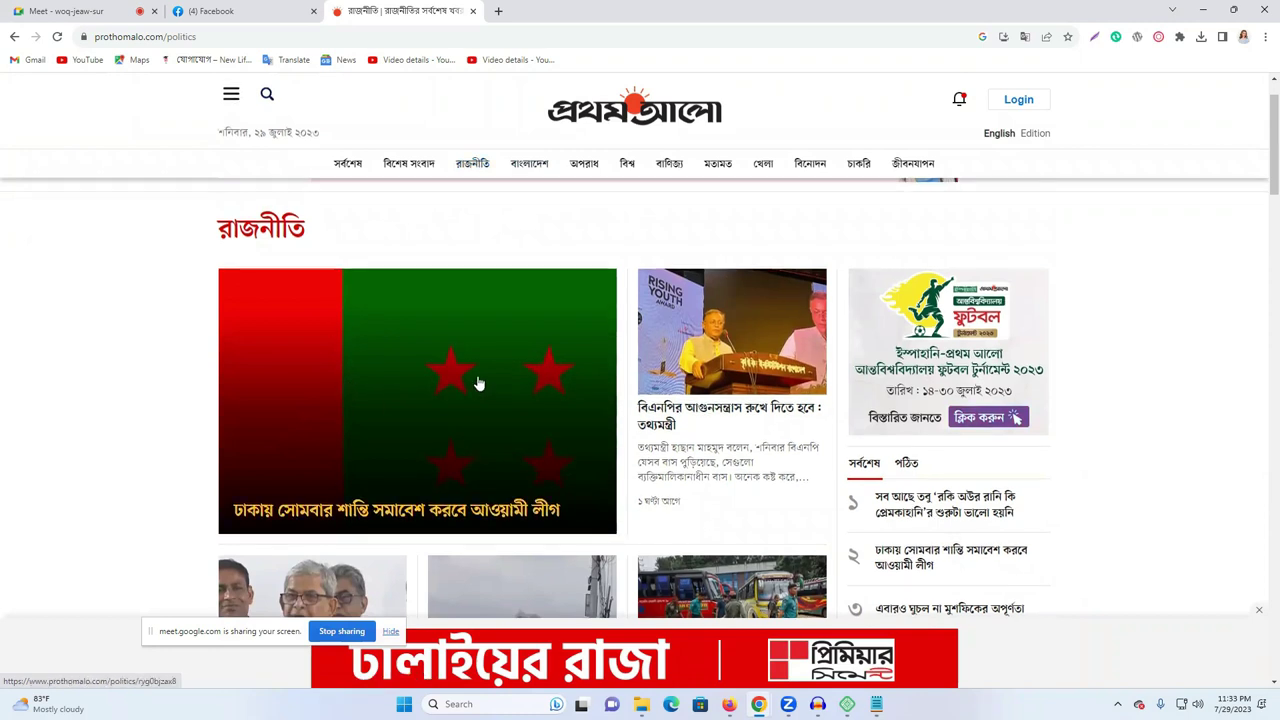
scroll(478, 383, "down", 4)
scroll(551, 426, "up", 5)
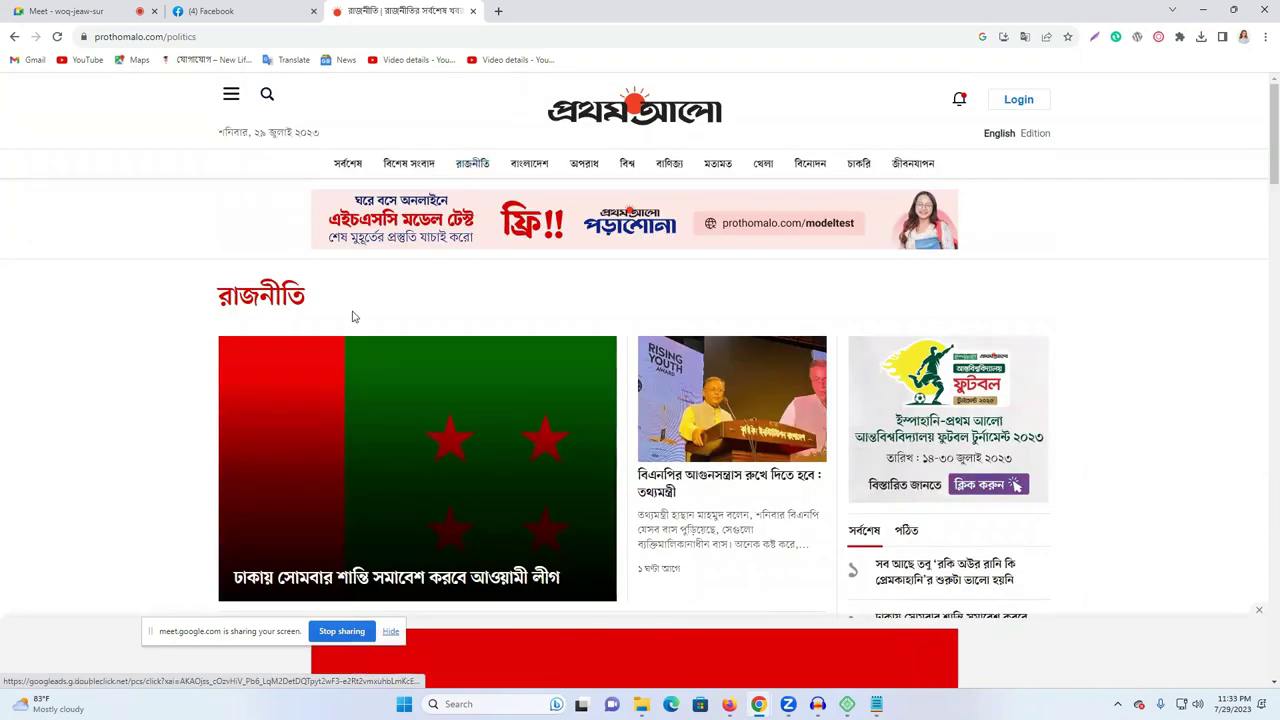
scroll(330, 312, "down", 2)
scroll(576, 399, "down", 3)
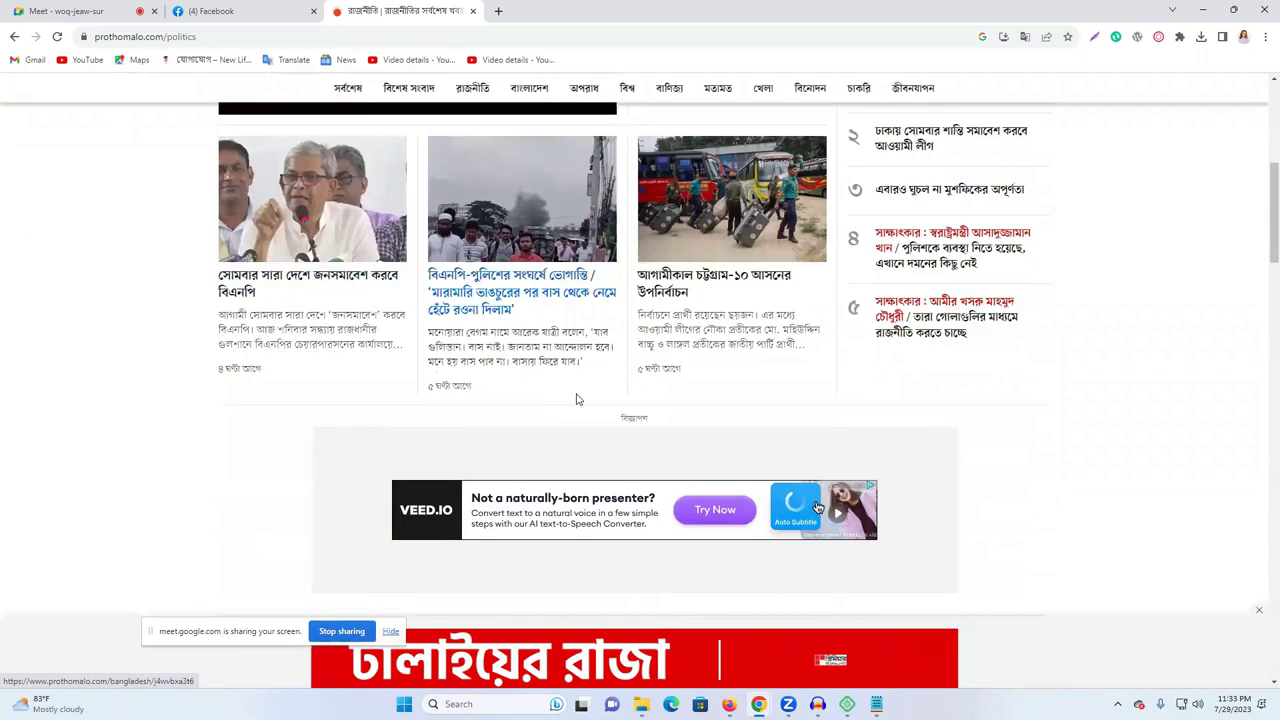
scroll(576, 399, "down", 8)
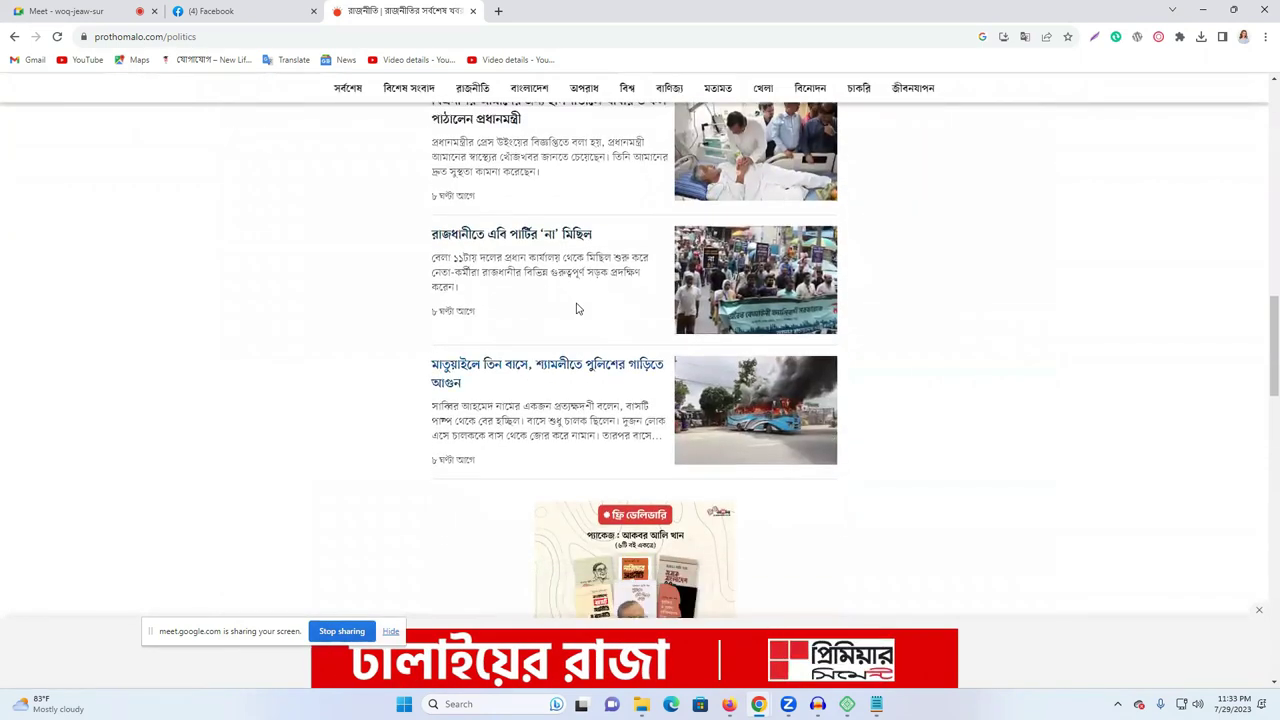
scroll(576, 309, "down", 2)
scroll(597, 380, "up", 10)
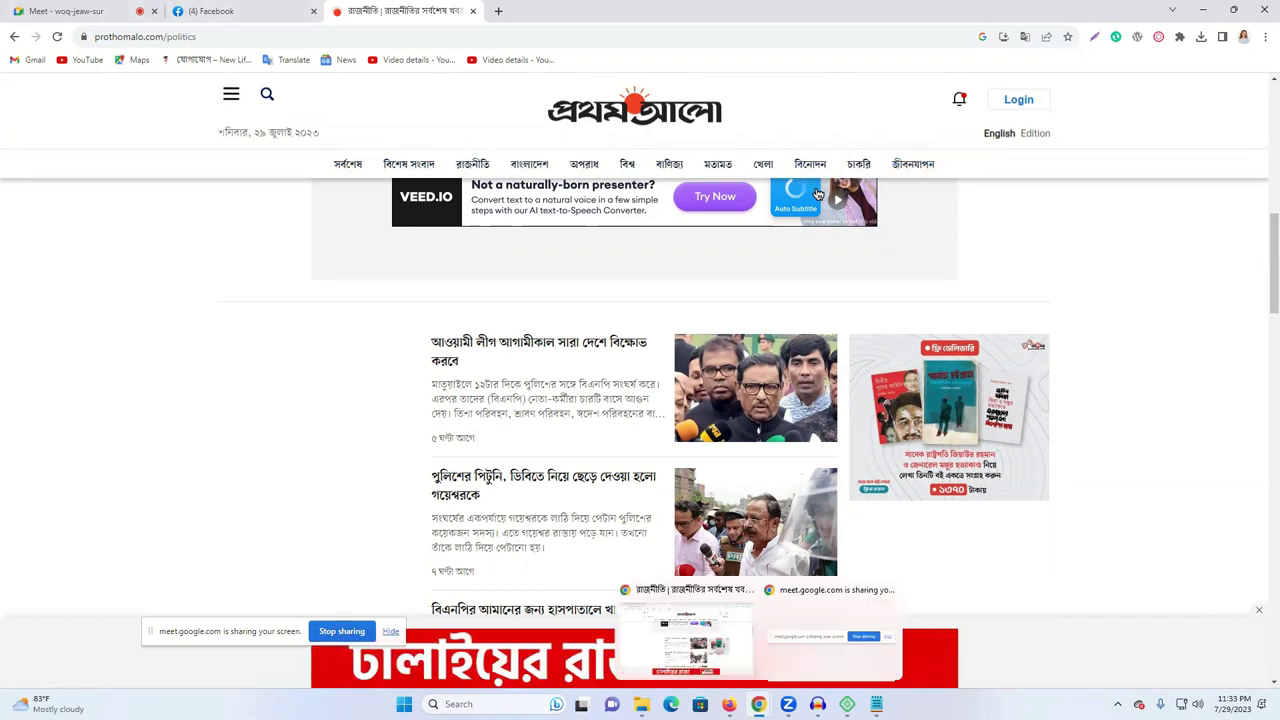
left_click(729, 704)
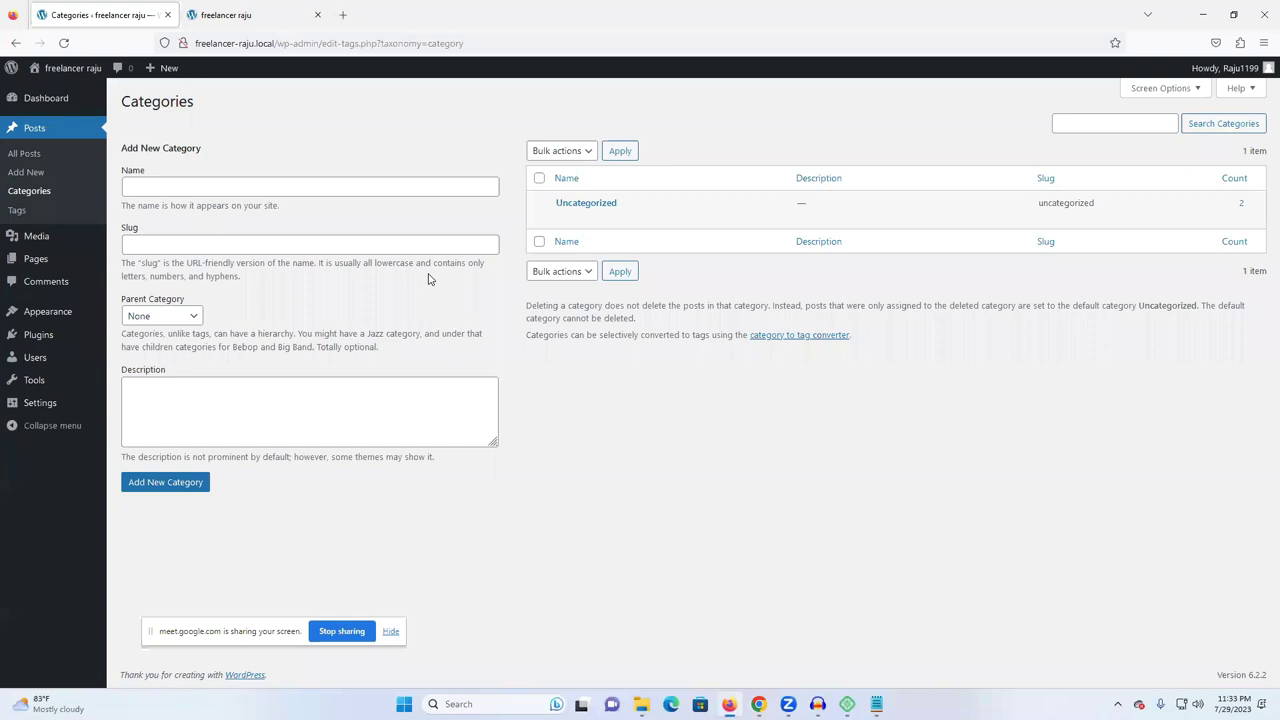
- Enter the category name Freelancer raju with the slug freelancer_raju
left_click(252, 188)
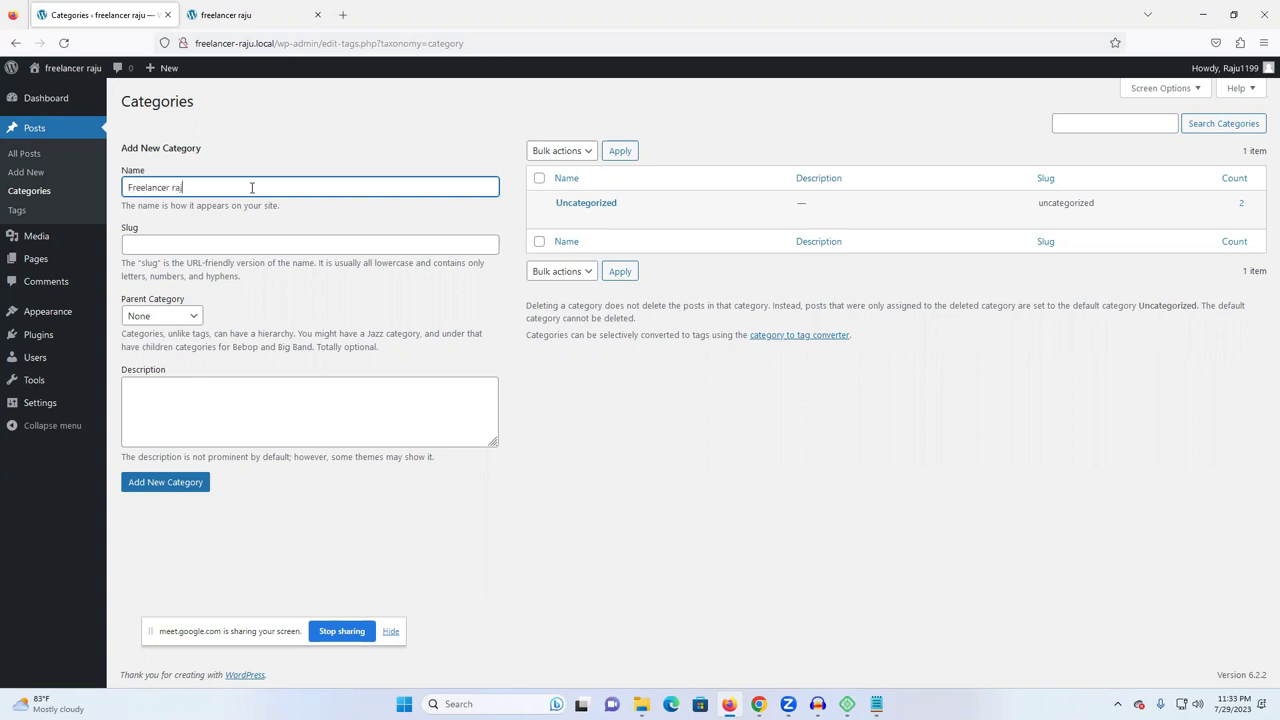
key("BackSpace")
left_click(145, 240)
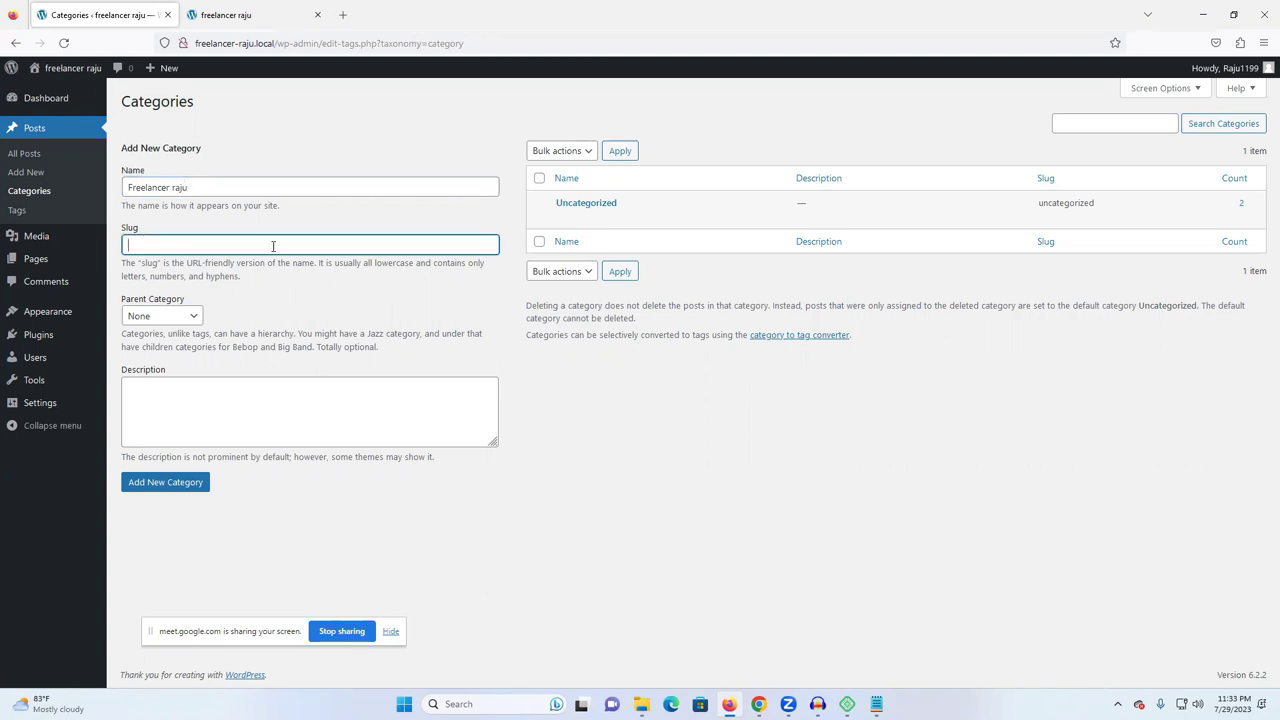
left_click(166, 187)
triple_click(166, 187)
key("ctrl+c")
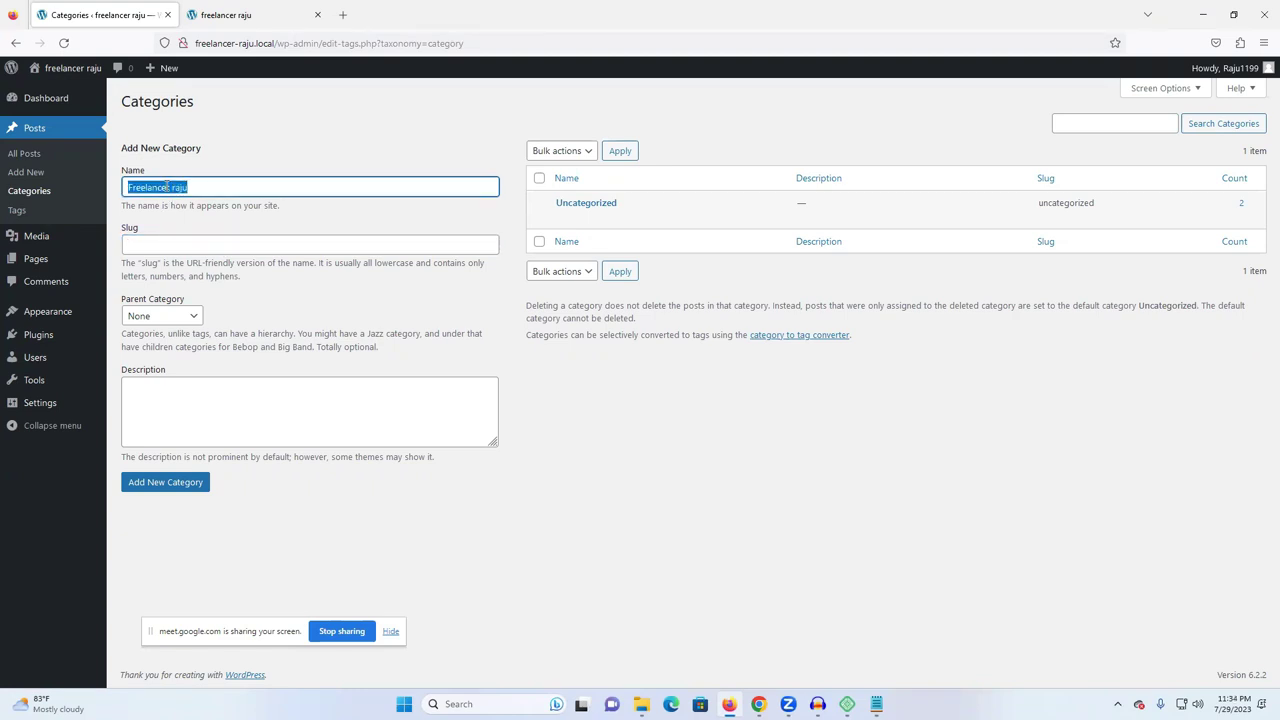
key("End")
left_click(175, 246)
key("ctrl+v")
left_click(168, 245)
key("BackSpace")
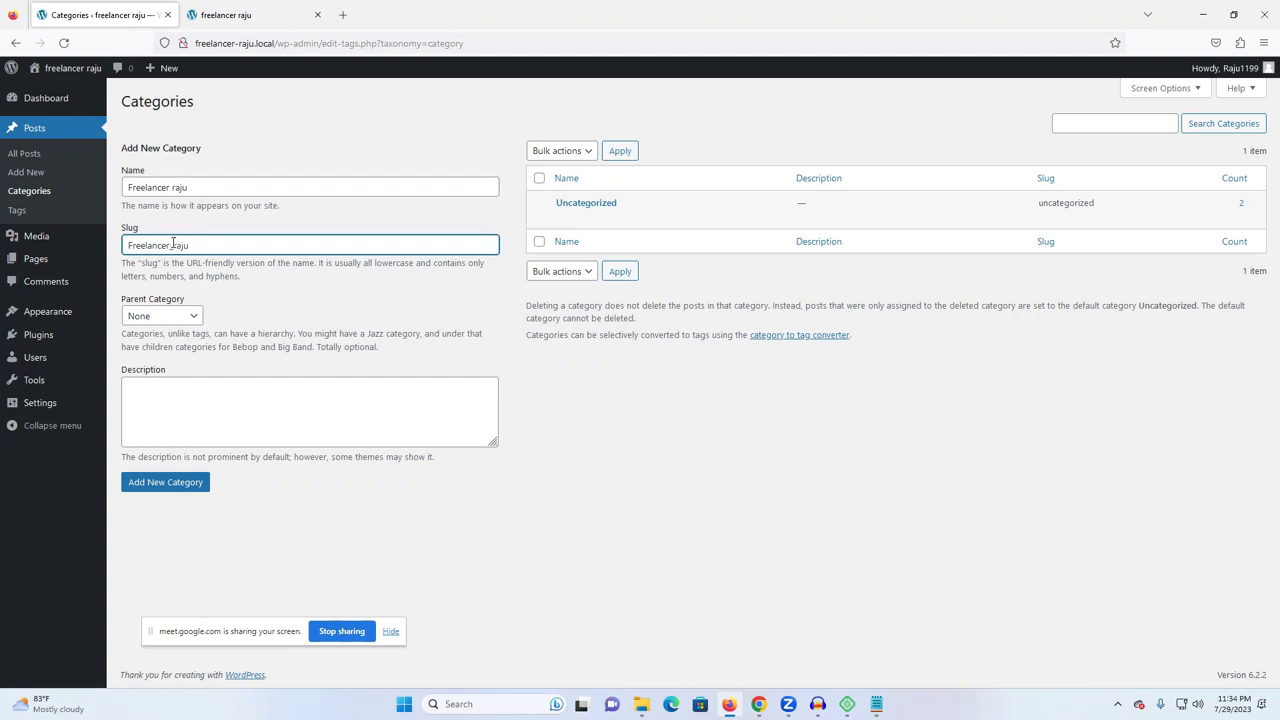
- Keep the parent category as None and add the Freelancer raju category
left_click(140, 316)
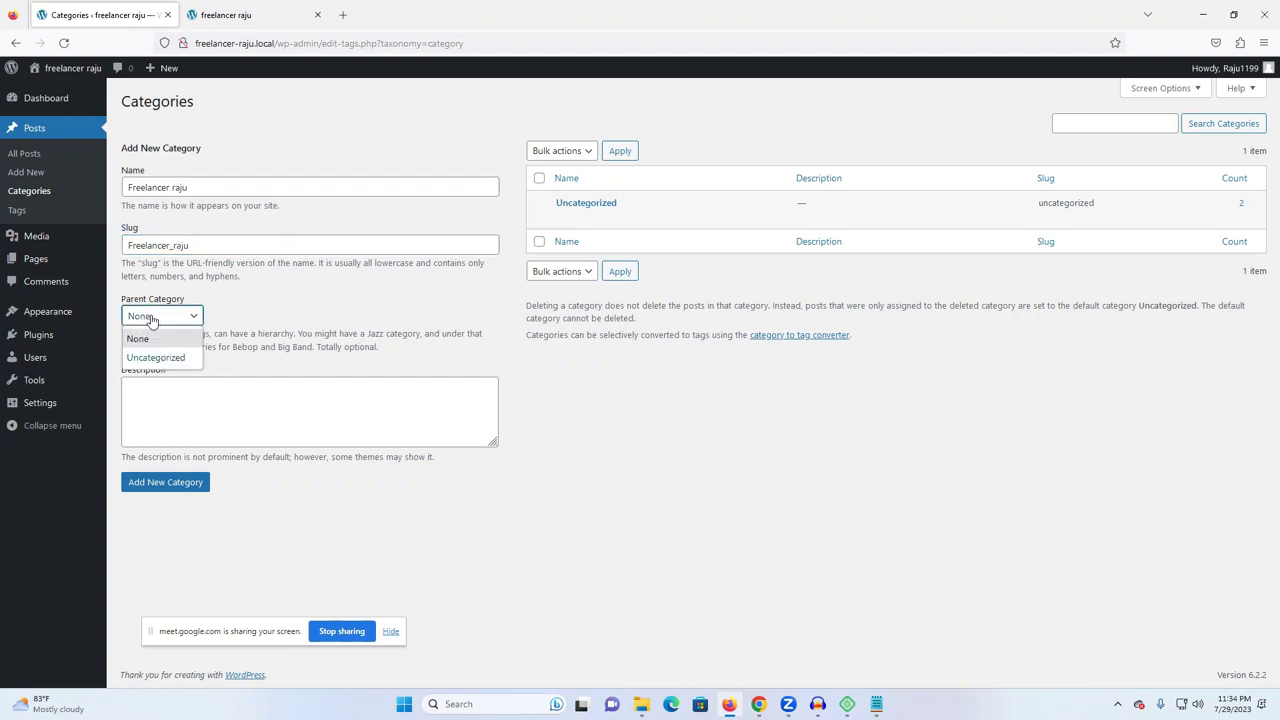
left_click(165, 318)
left_click(170, 405)
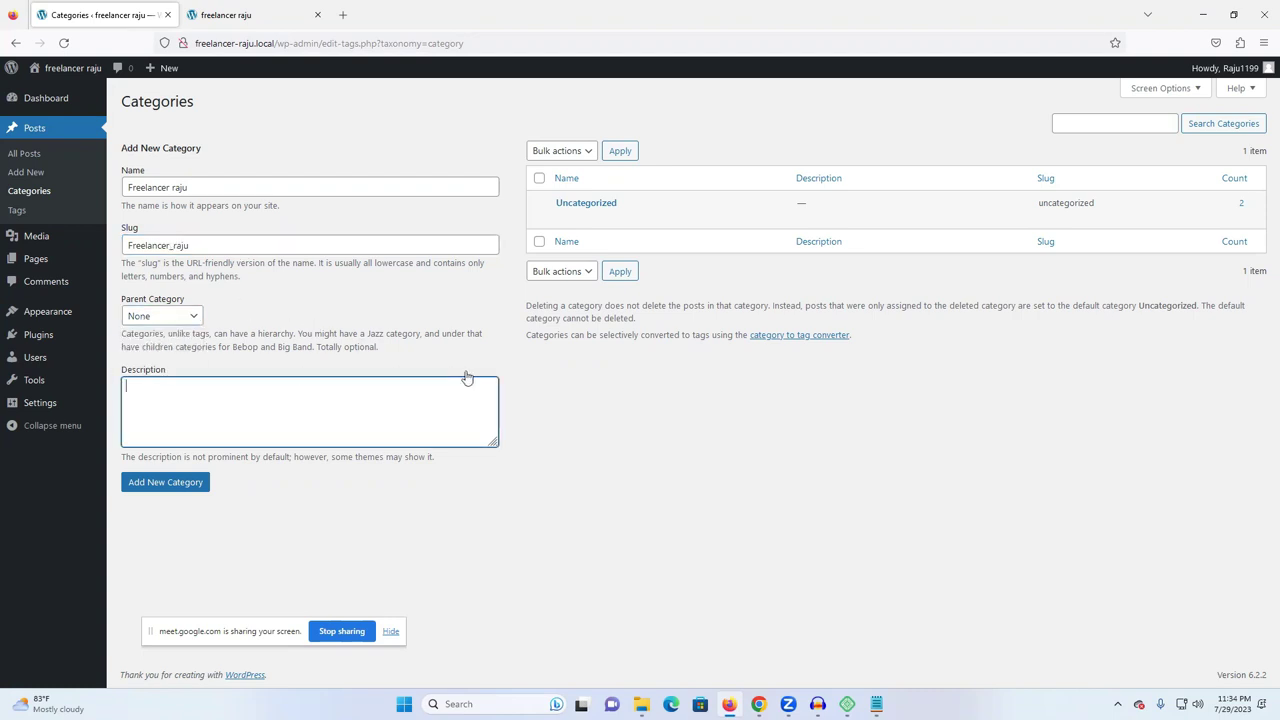
left_click(150, 483)
- Add a Home category with the pasted description Freelancer raju
left_click(165, 434)
right_click(167, 436)
left_click(201, 531)
left_click(166, 528)
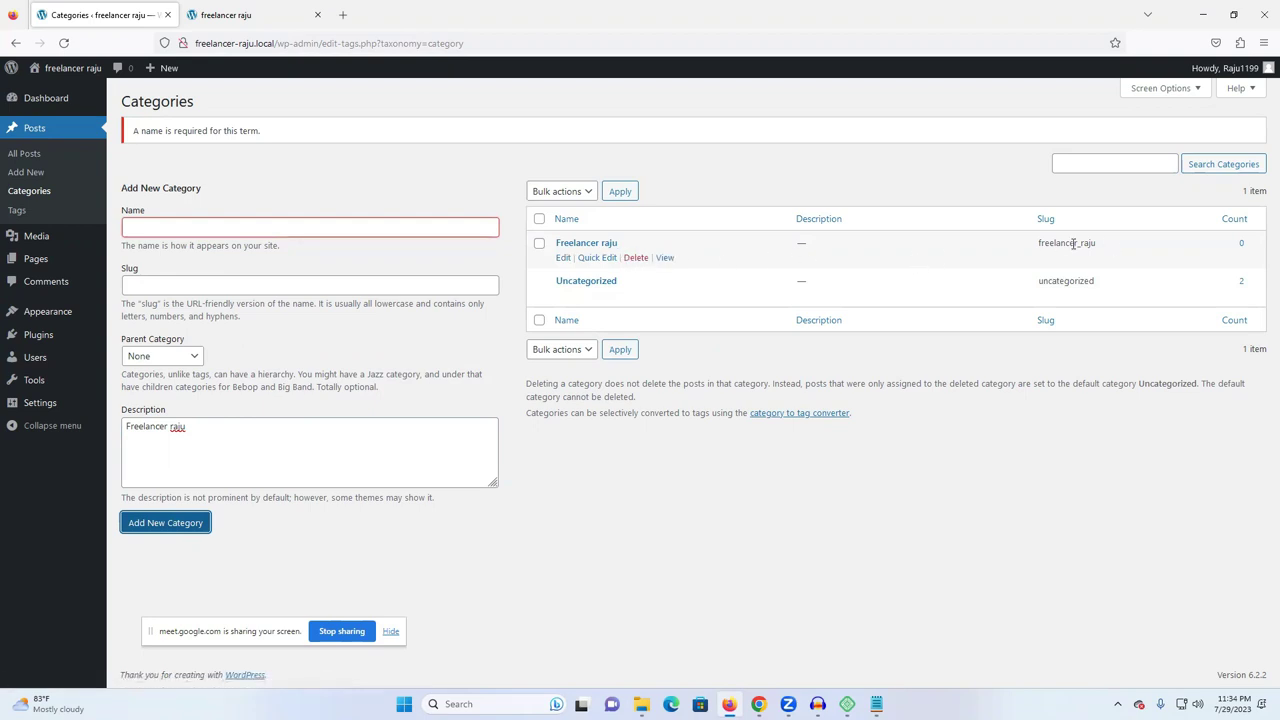
left_click(169, 229)
type("fo")
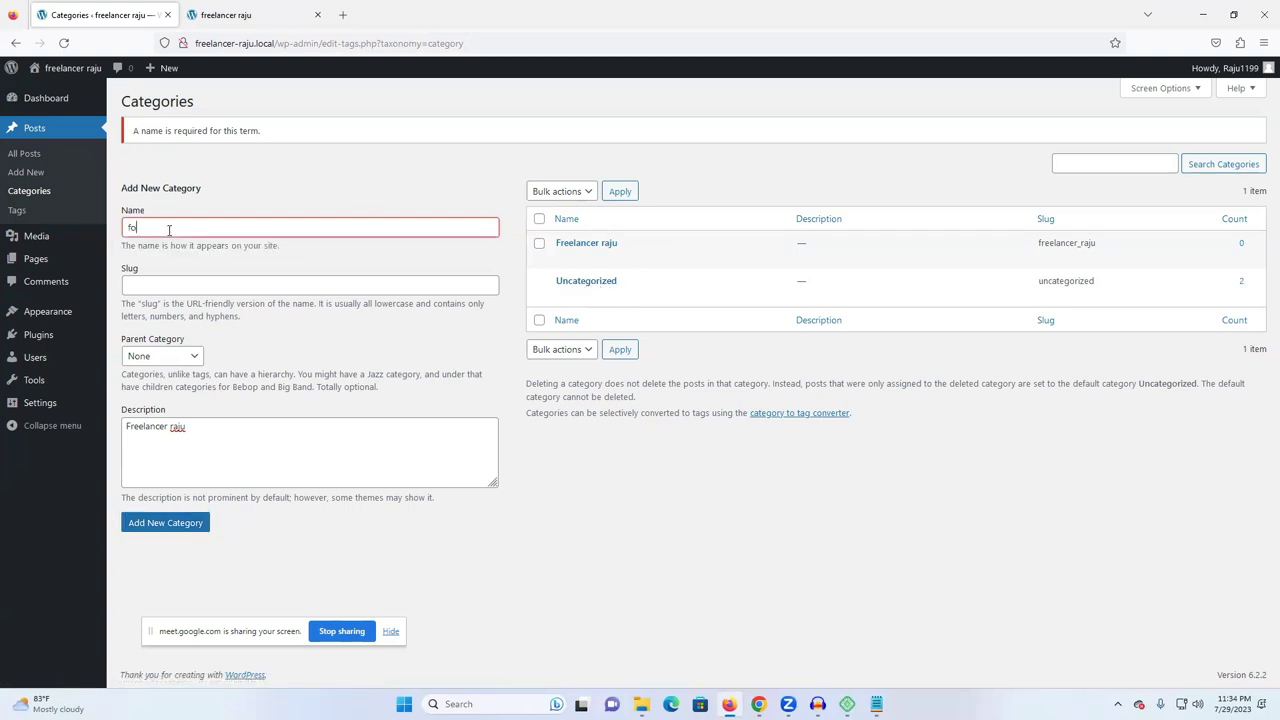
key("BackSpace")
key("BackSpace")
key("BackSpace")
type("Home")
left_click(142, 284)
left_click(160, 523)
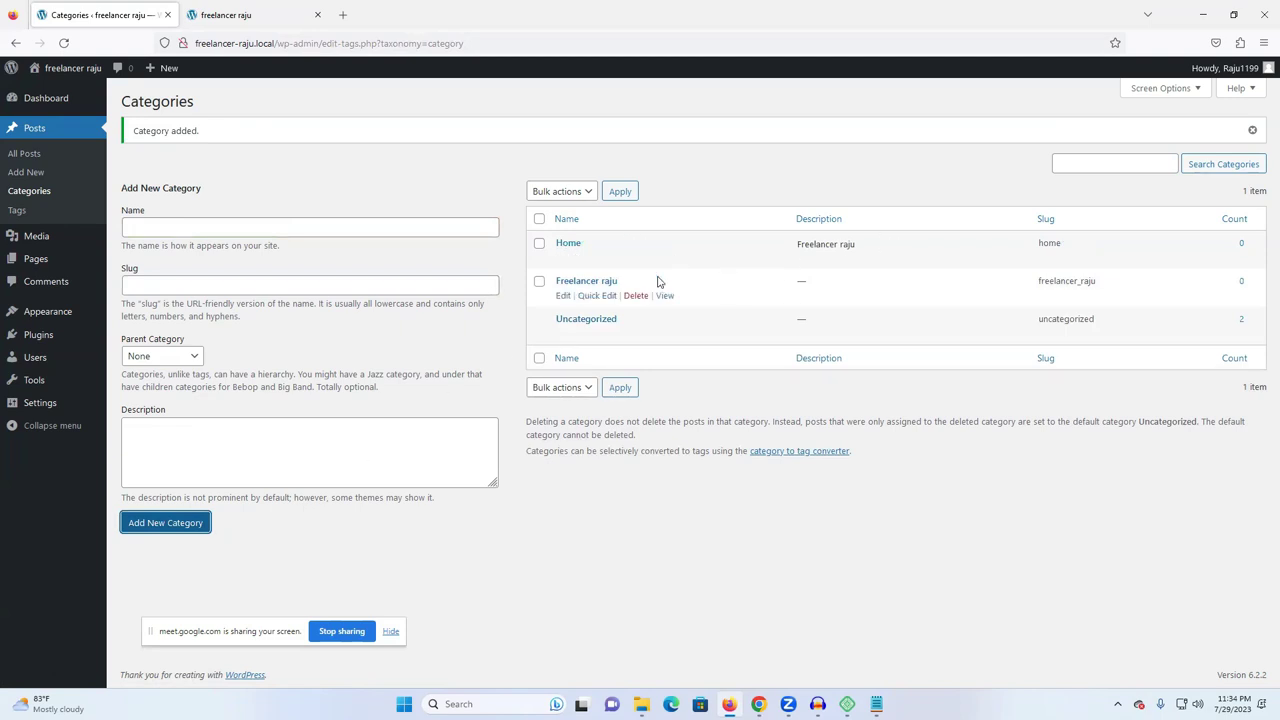
left_click(22, 212)
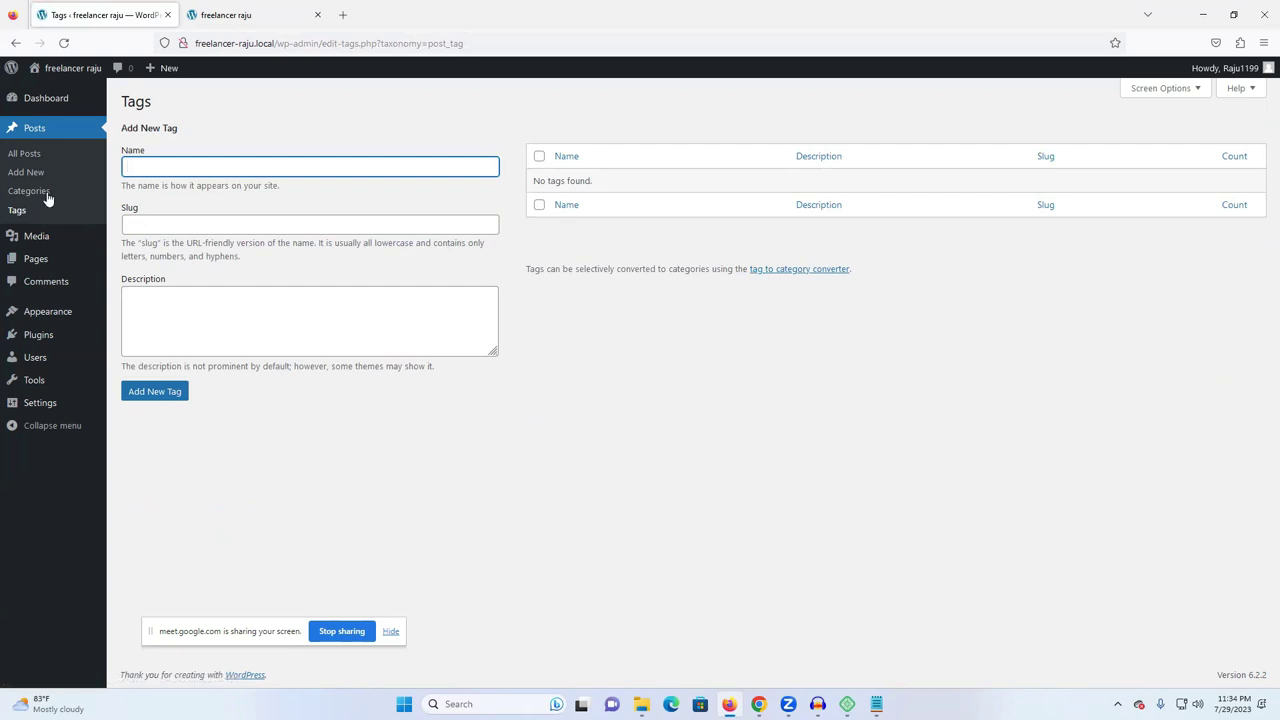
- Start a new post from All Posts and title it 'home delivery'
left_click(18, 212)
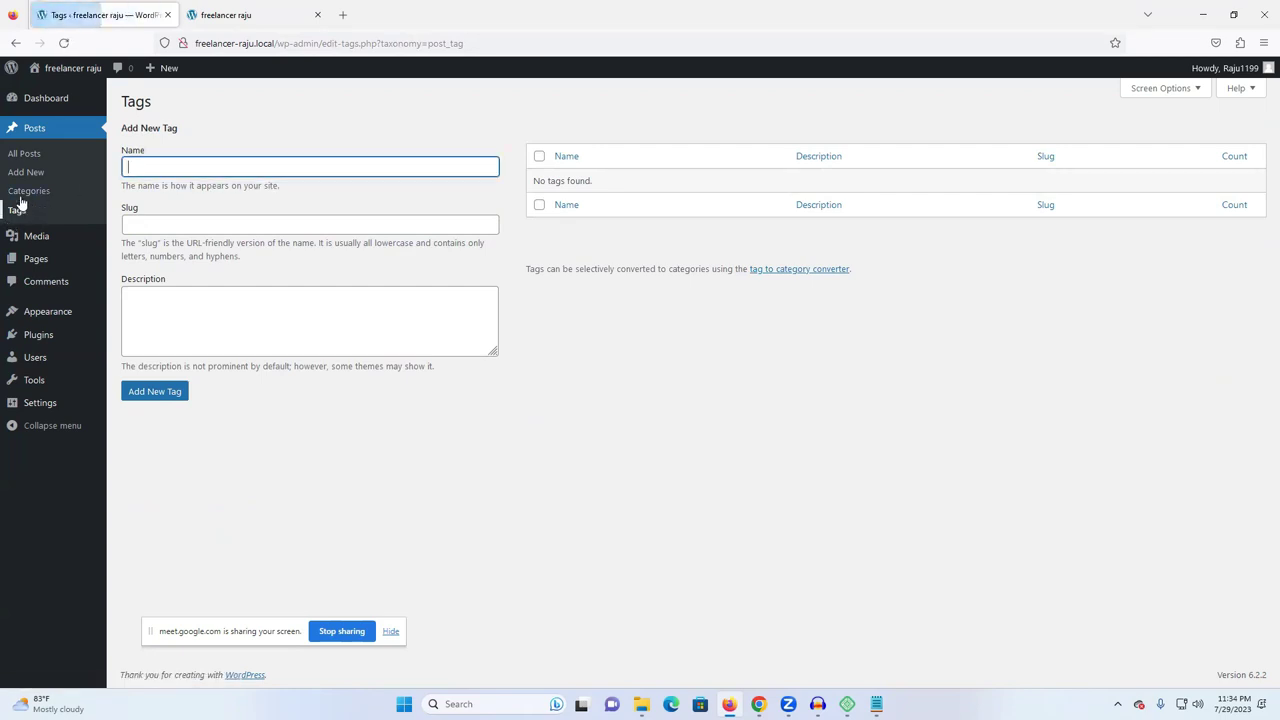
left_click(34, 192)
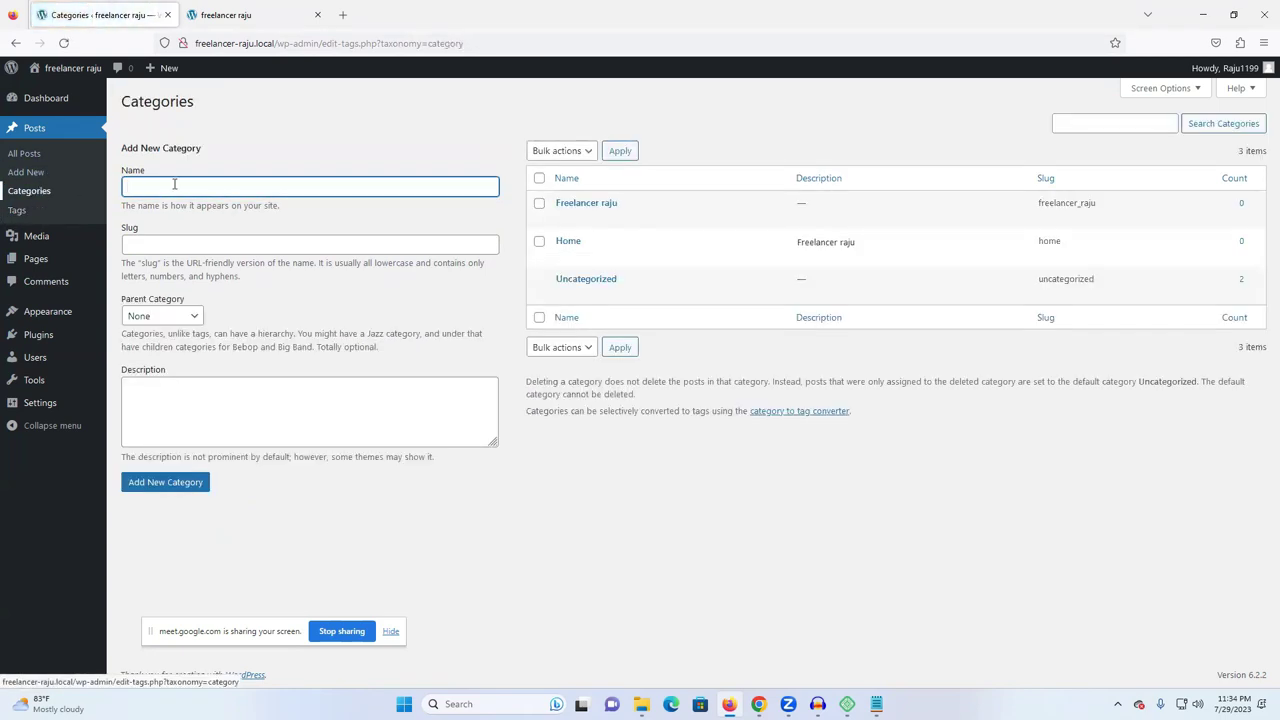
left_click(30, 155)
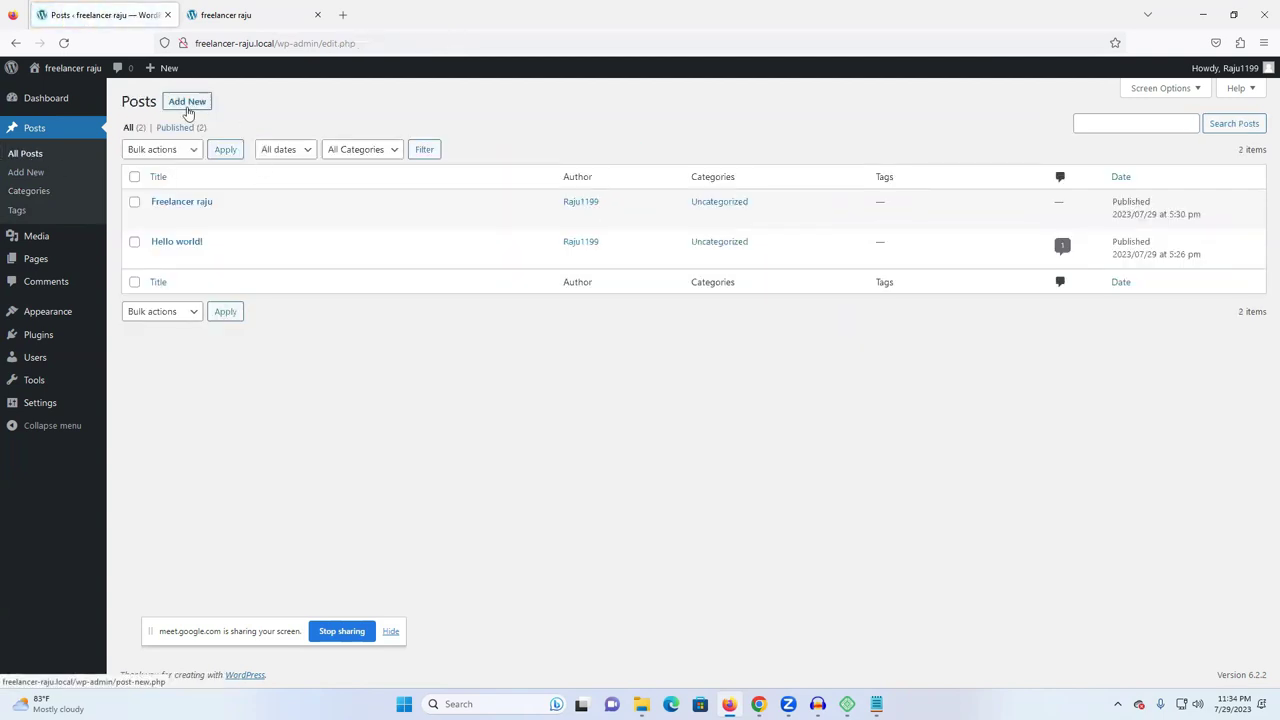
left_click(187, 103)
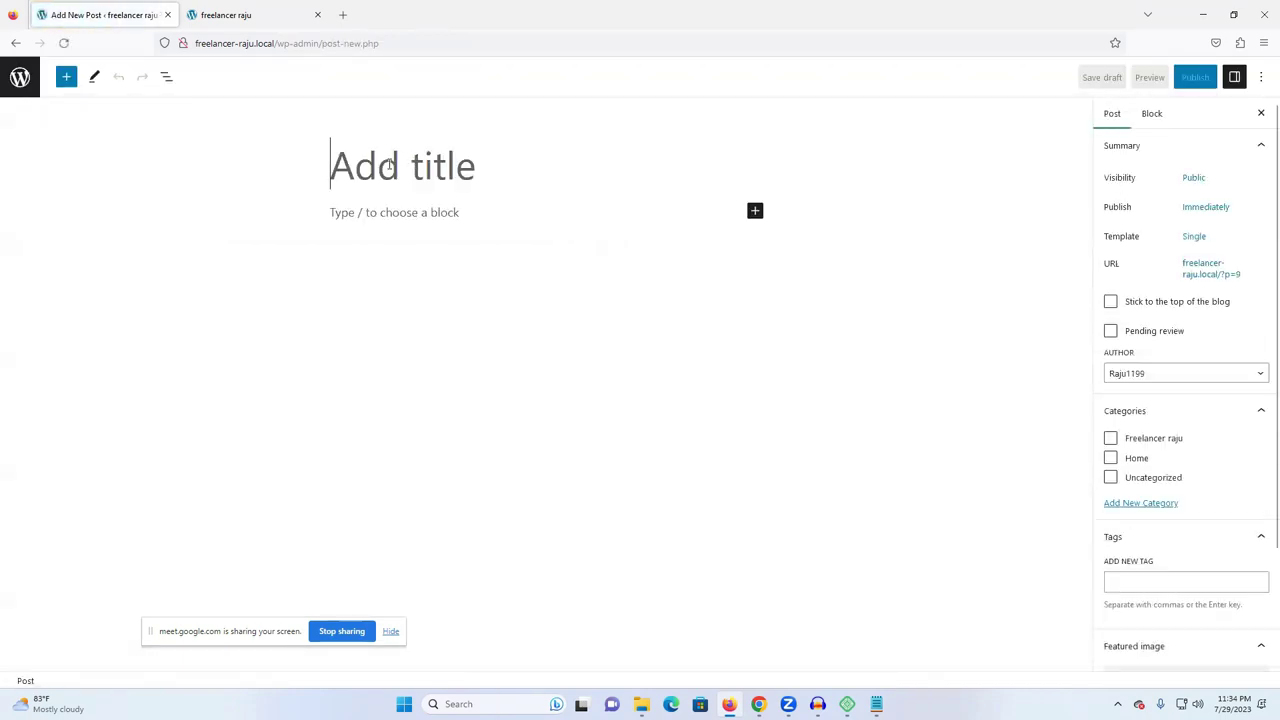
type("h")
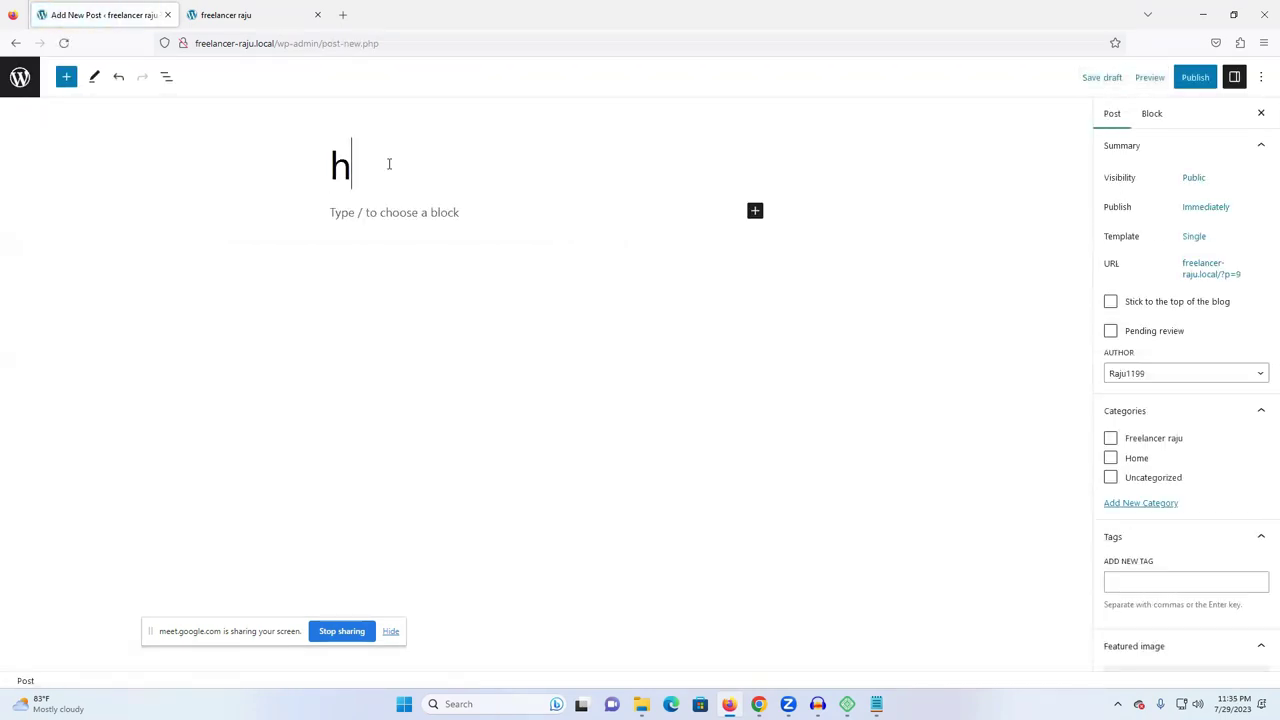
key("BackSpace")
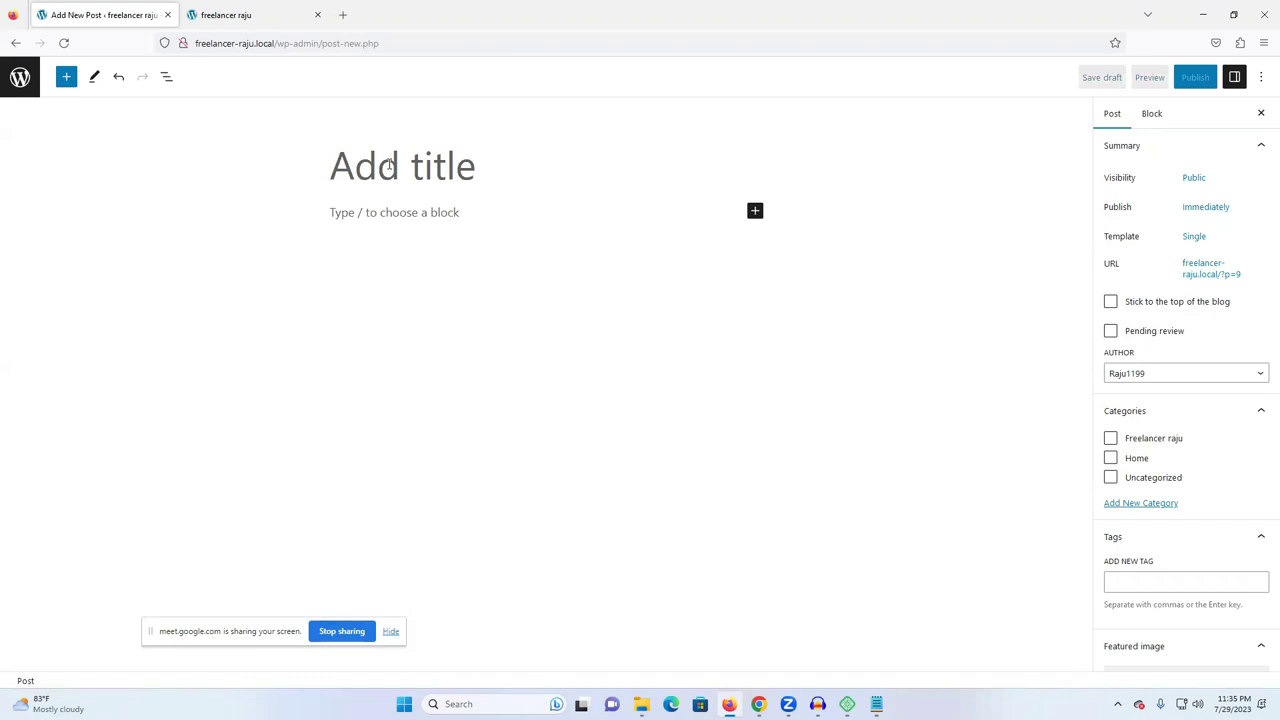
type("home delivery")
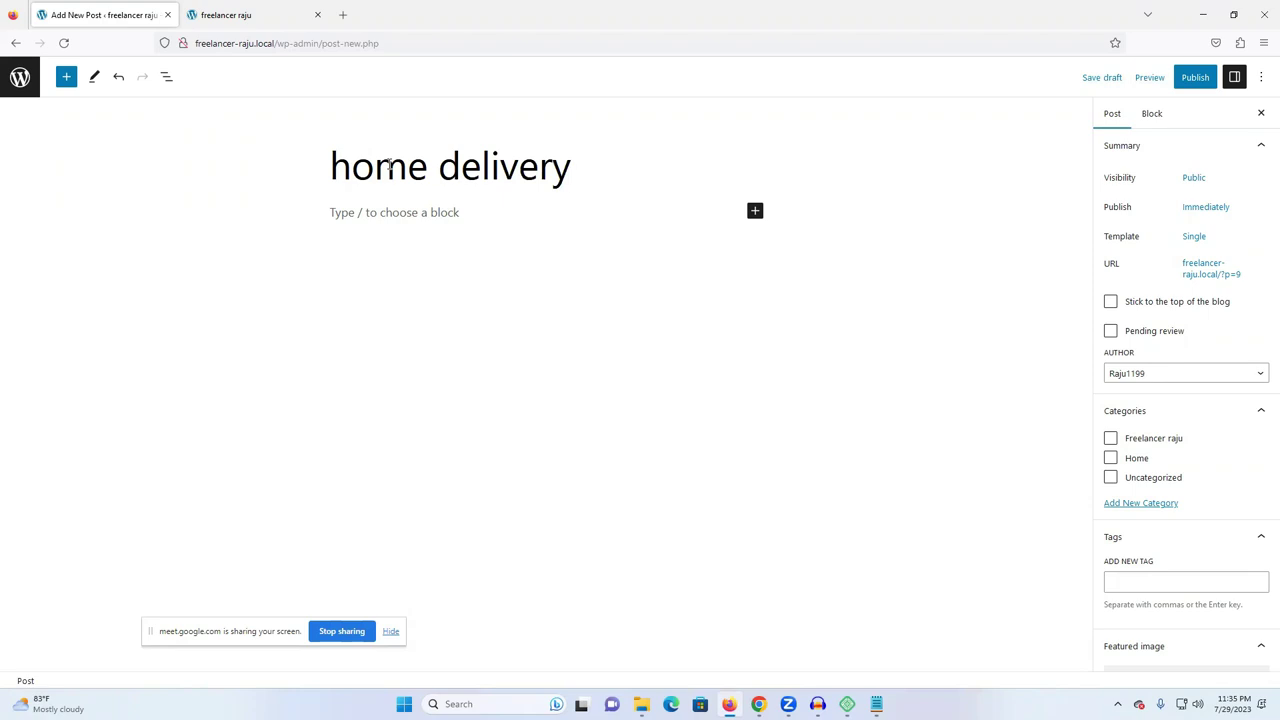
- Type a filler first paragraph and add an empty block below it
left_click(363, 211)
type(".fjijksdf uiyfg y fguy tdfg")
key("Return")
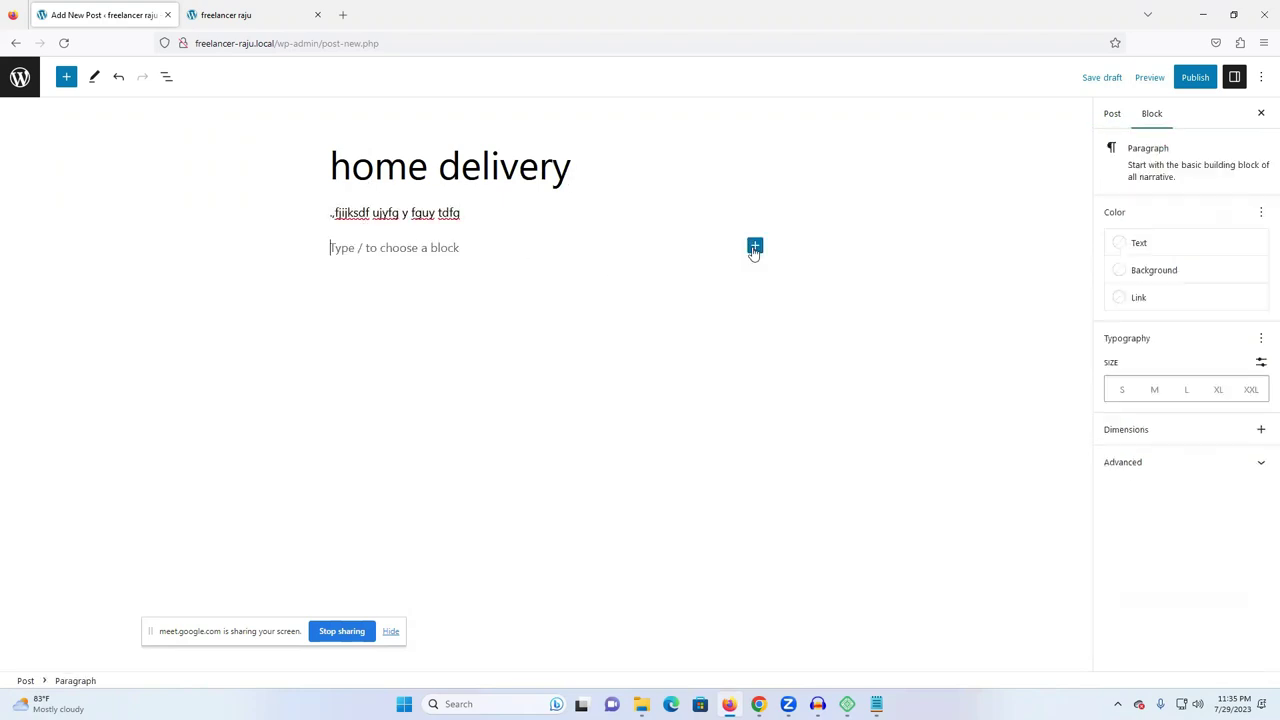
left_click(755, 248)
- Insert an image block and upload the gingerbread candy winter village (5) image
left_click(862, 347)
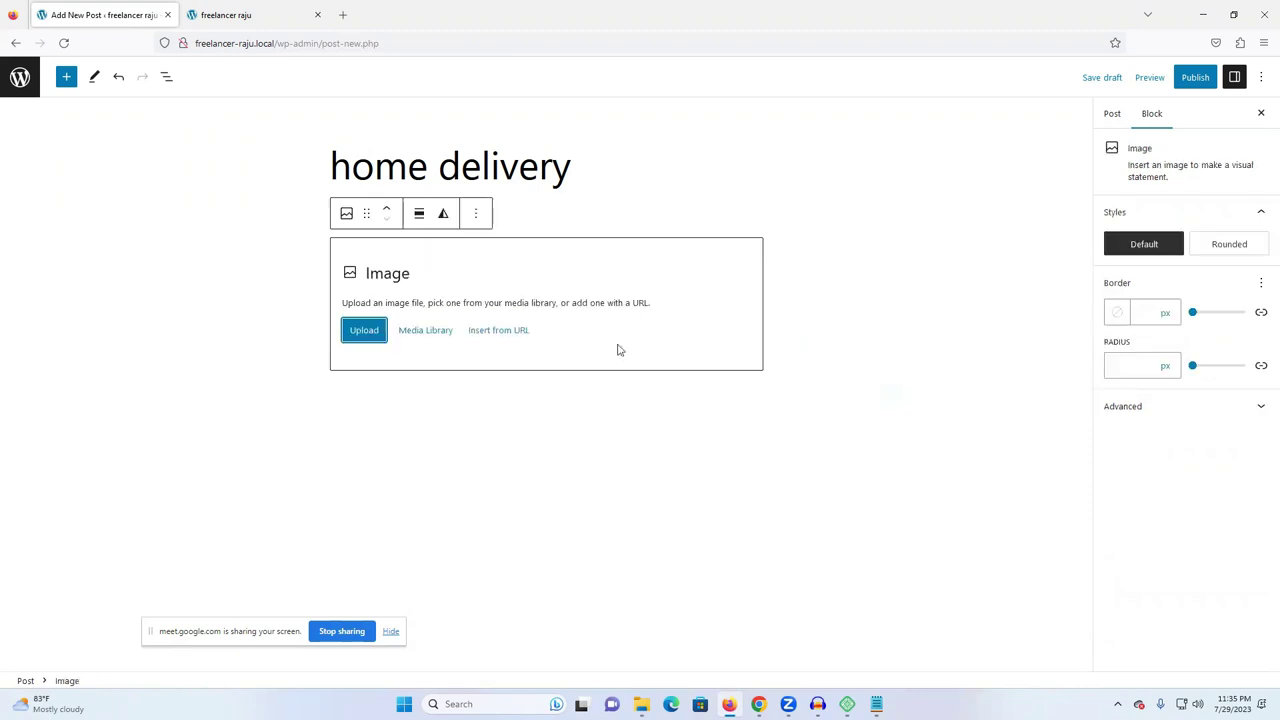
left_click(372, 331)
left_click(170, 135)
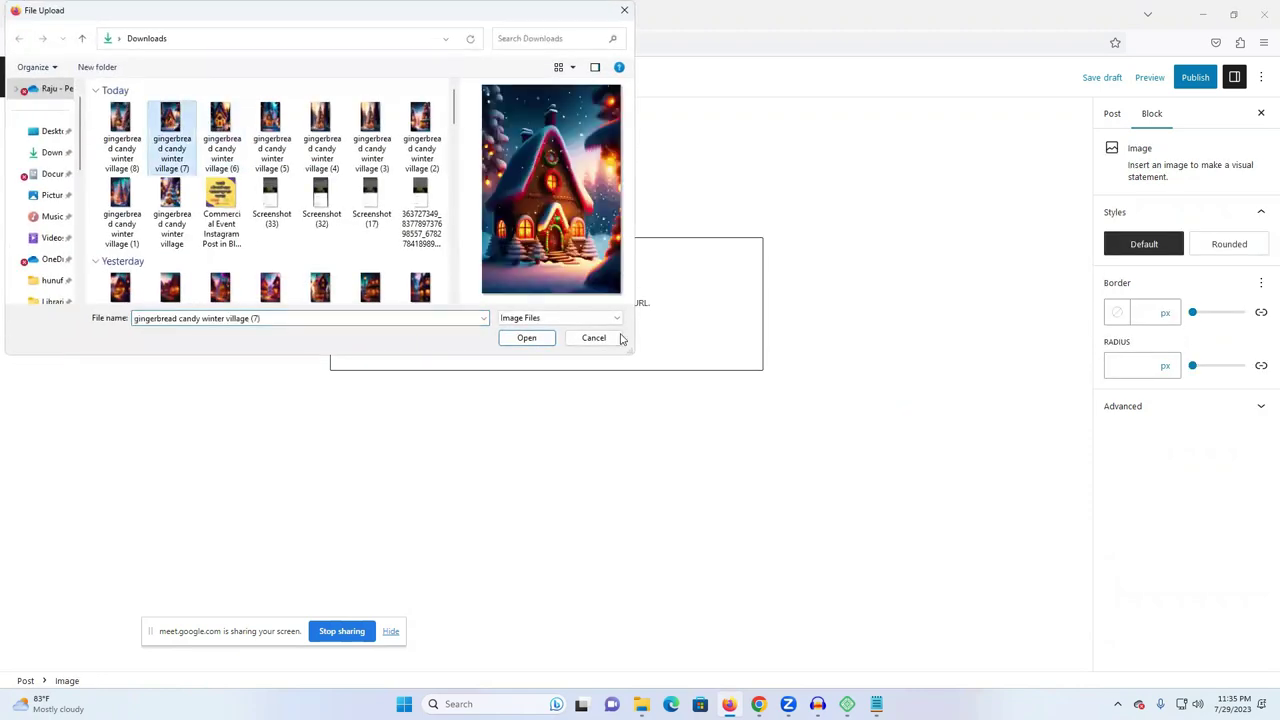
left_click(268, 118)
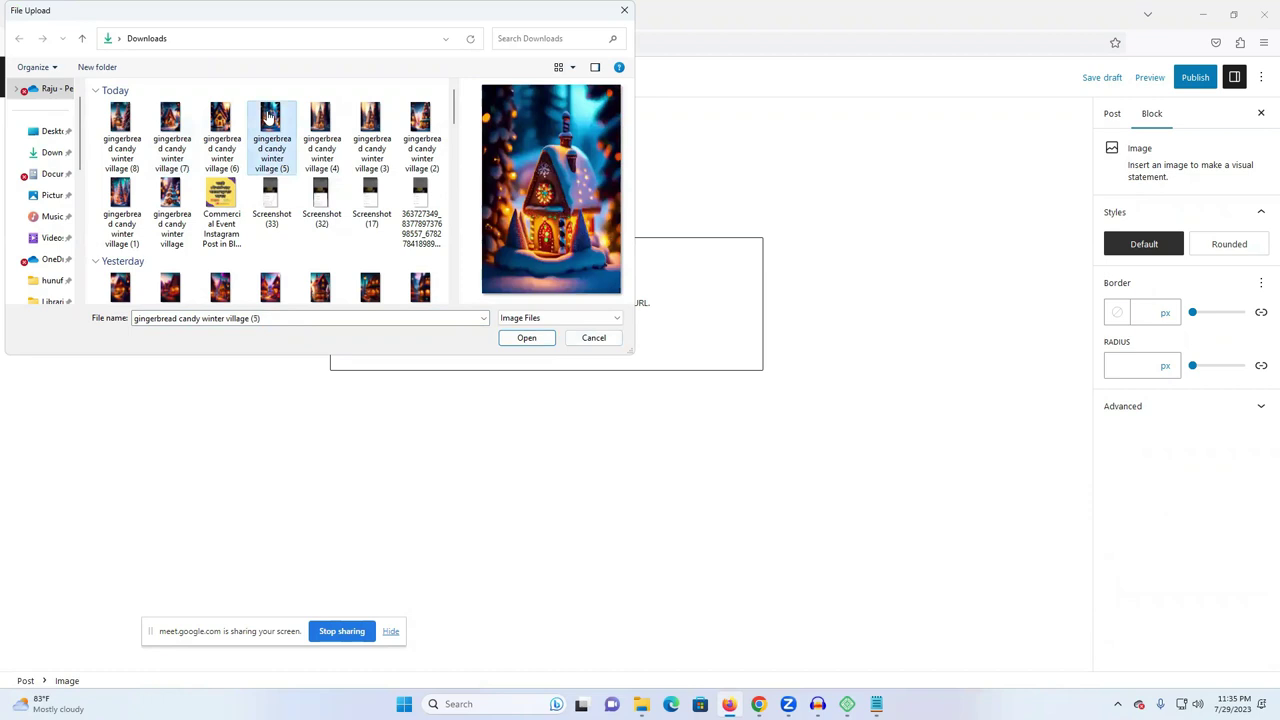
left_click(526, 337)
- Untick Freelancer raju, file the post under Home, and start the pre-publish check
left_click(934, 309)
scroll(938, 311, "down", 1)
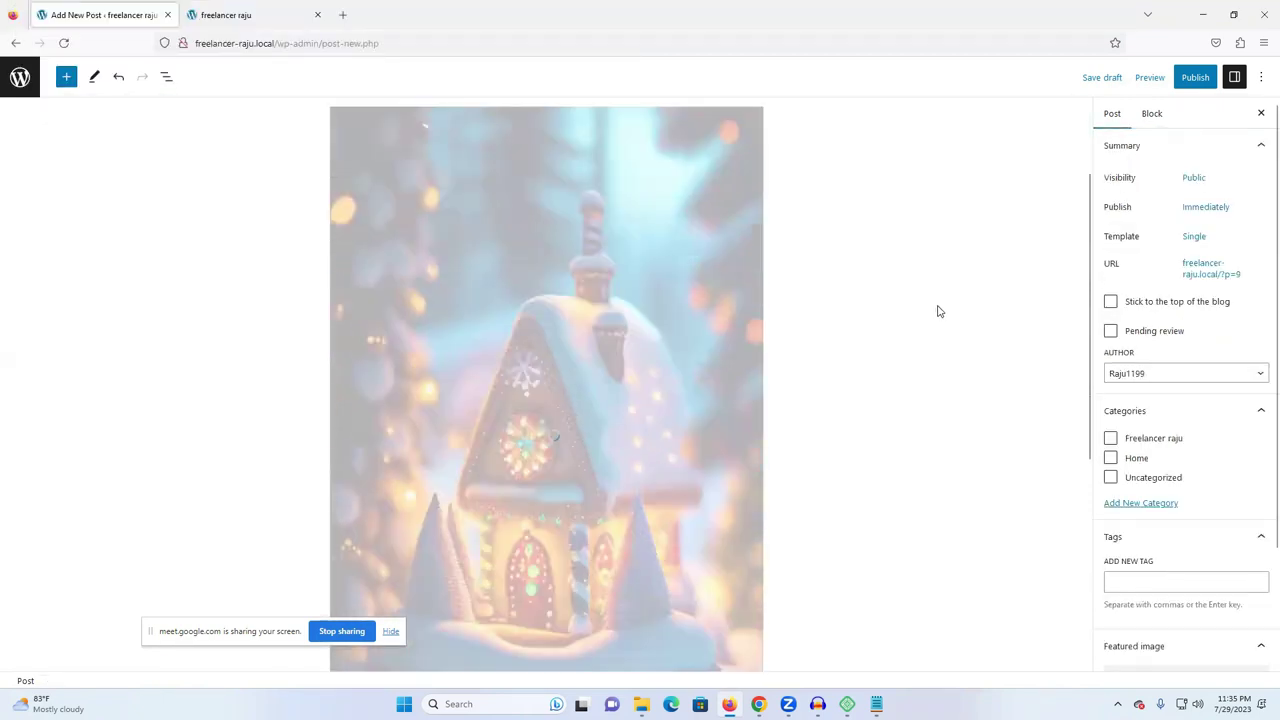
scroll(840, 278, "up", 1)
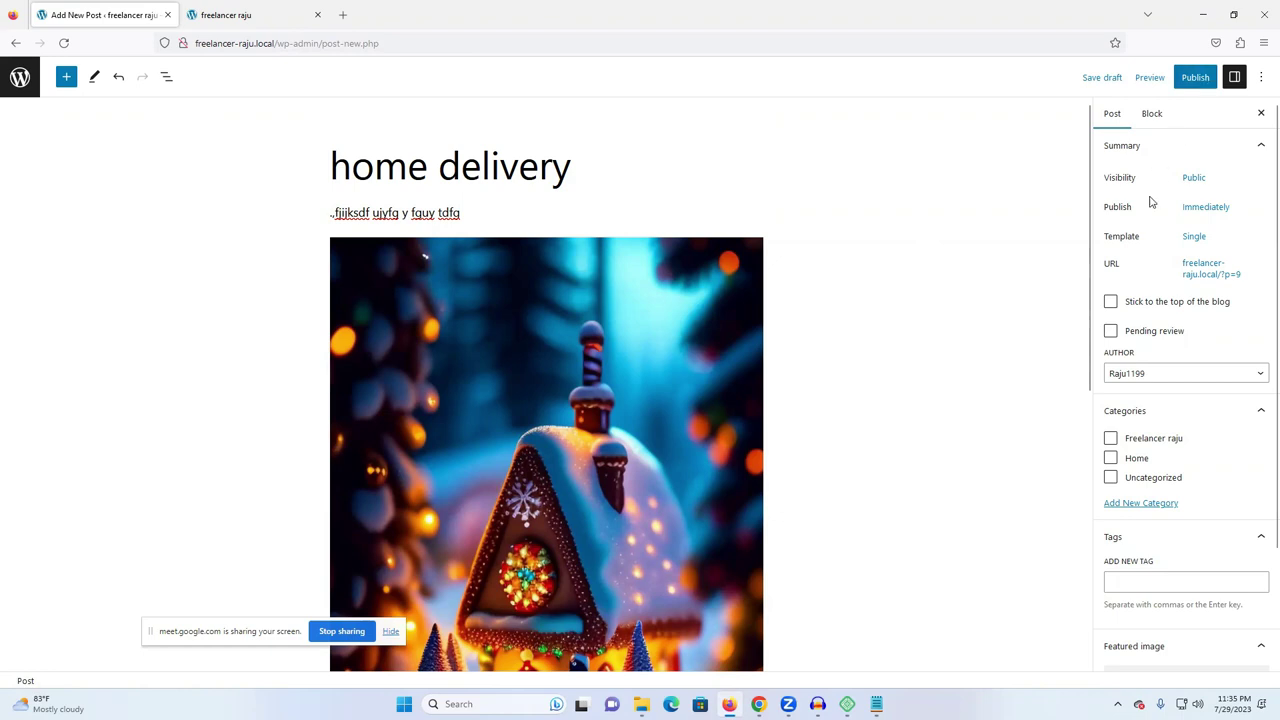
scroll(1110, 366, "down", 1)
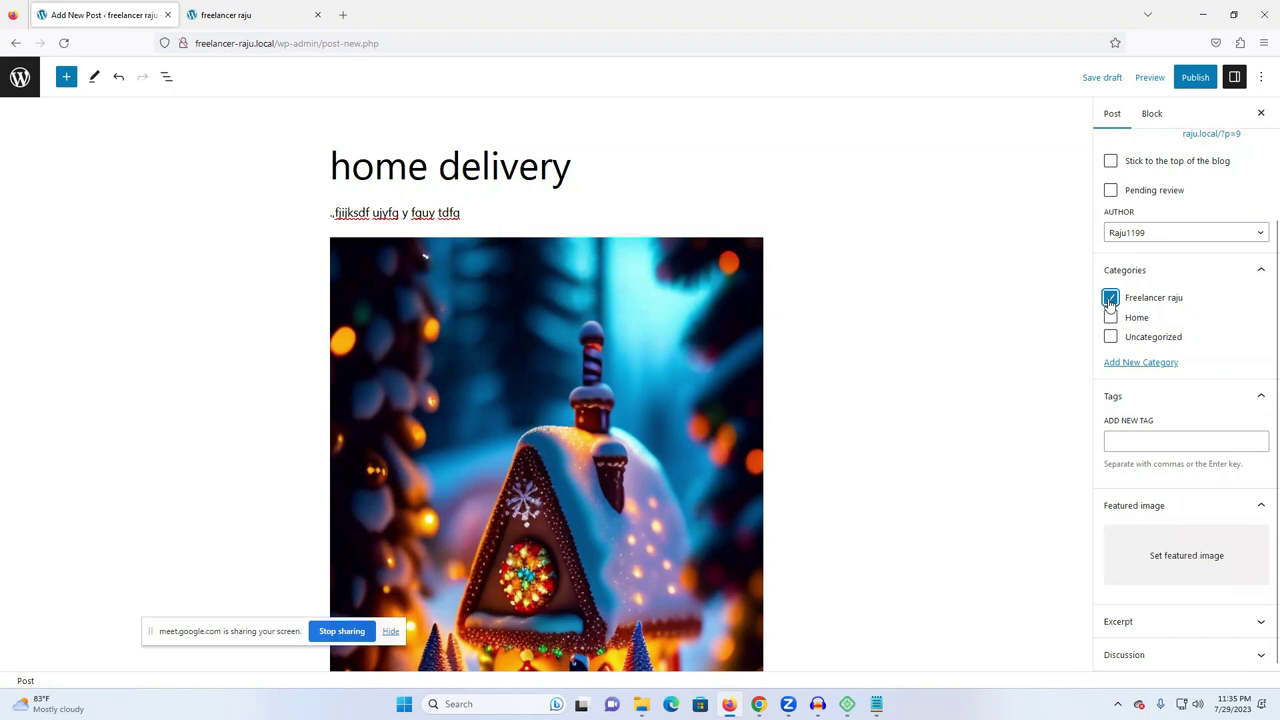
left_click(1110, 300)
left_click(1110, 318)
left_click(1194, 77)
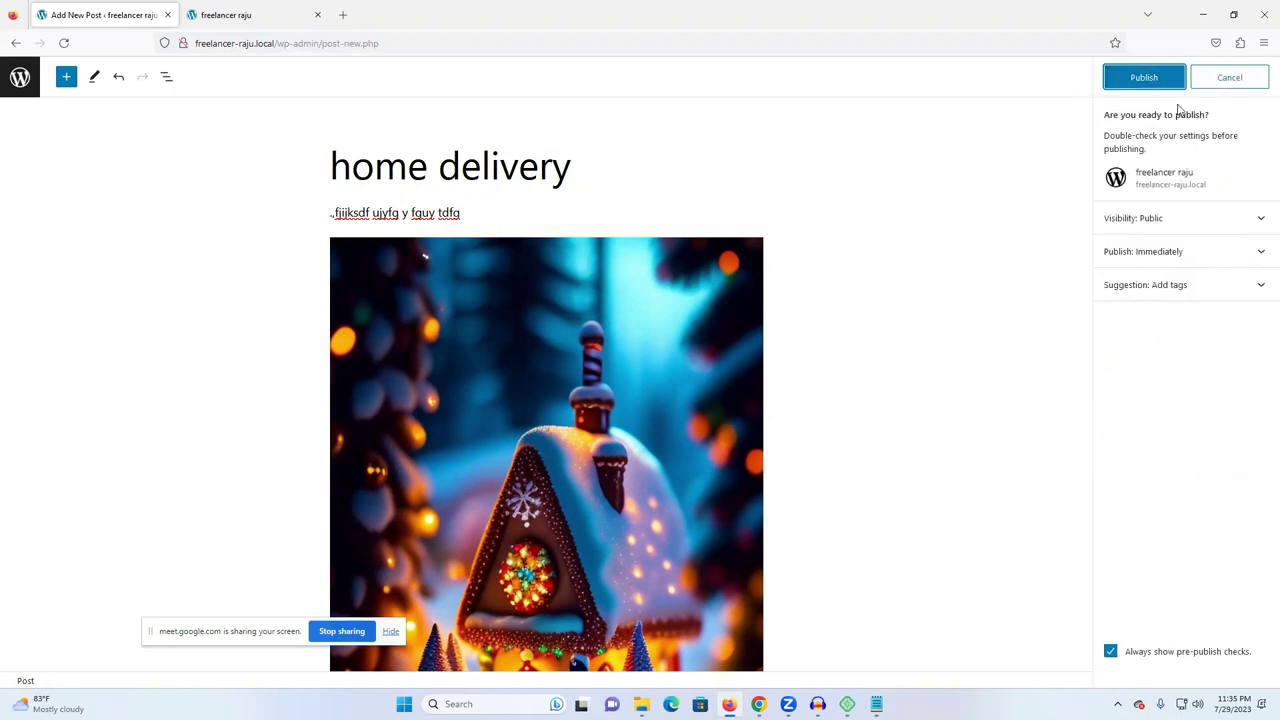
- Publish the home delivery post and reload the live site tab
left_click(1164, 77)
left_click(271, 14)
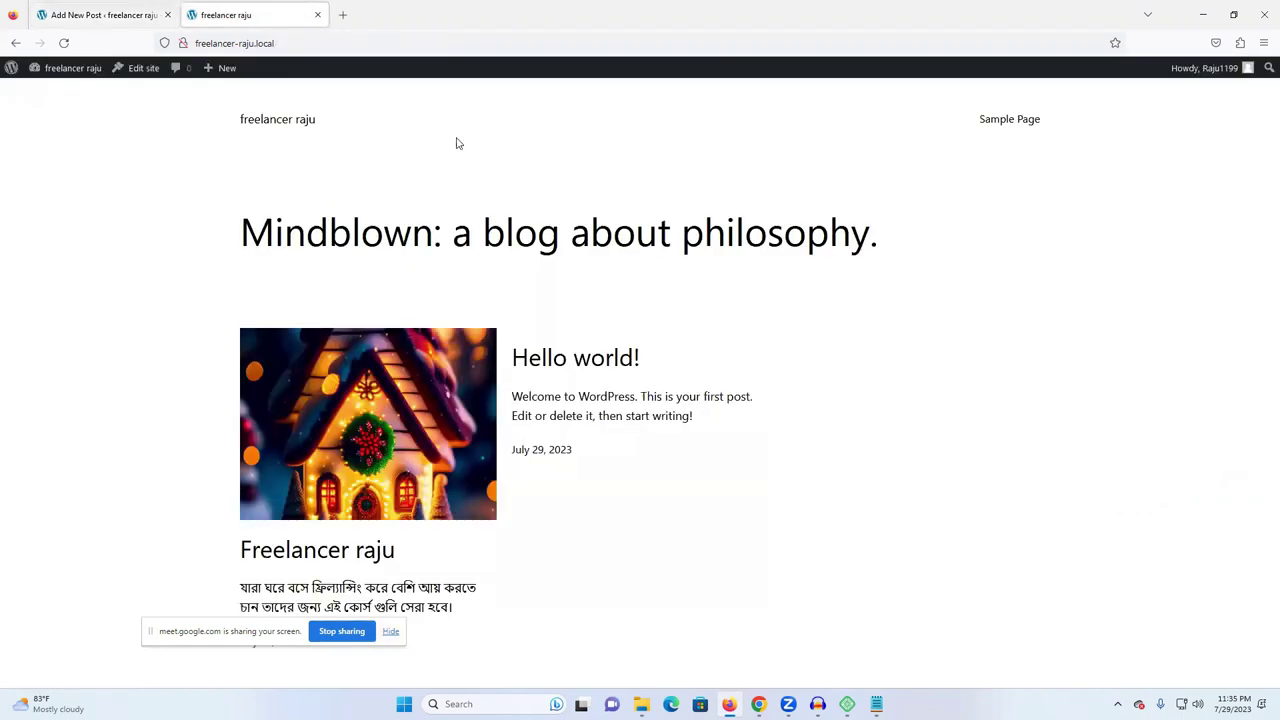
left_click(63, 43)
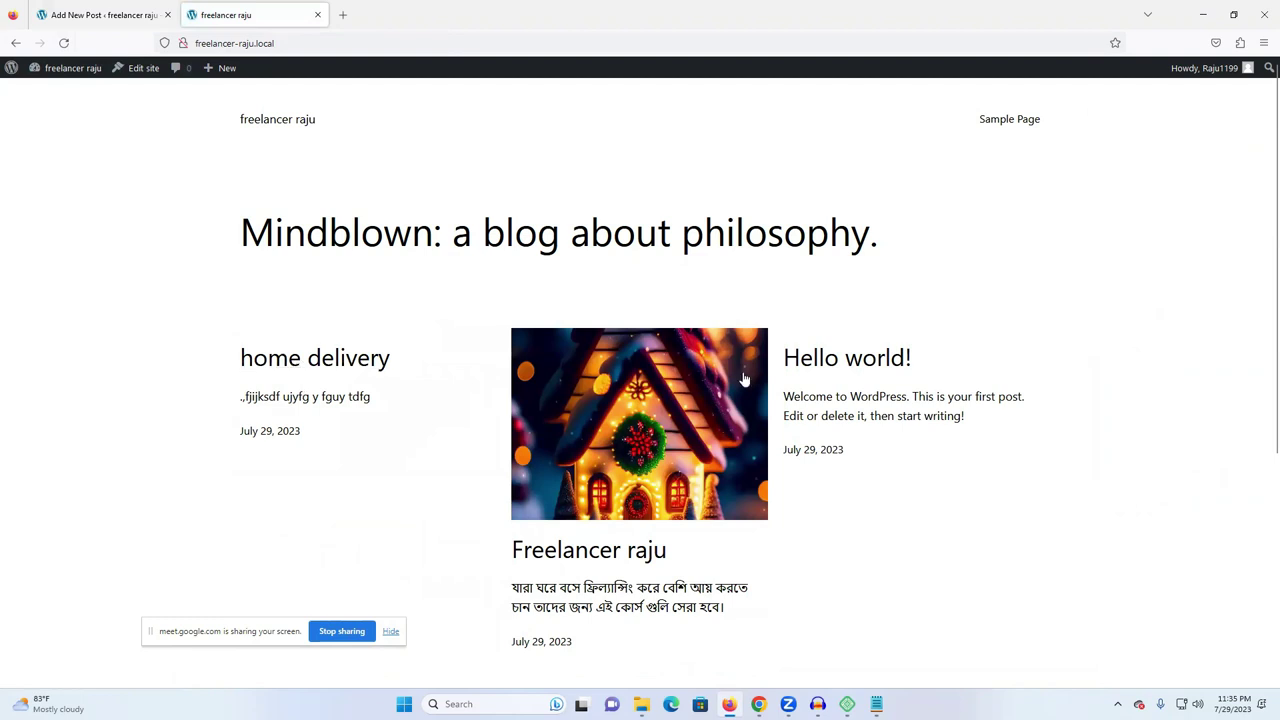
- Confirm the post leads the front page, then return to the admin Posts list
scroll(587, 396, "down", 2)
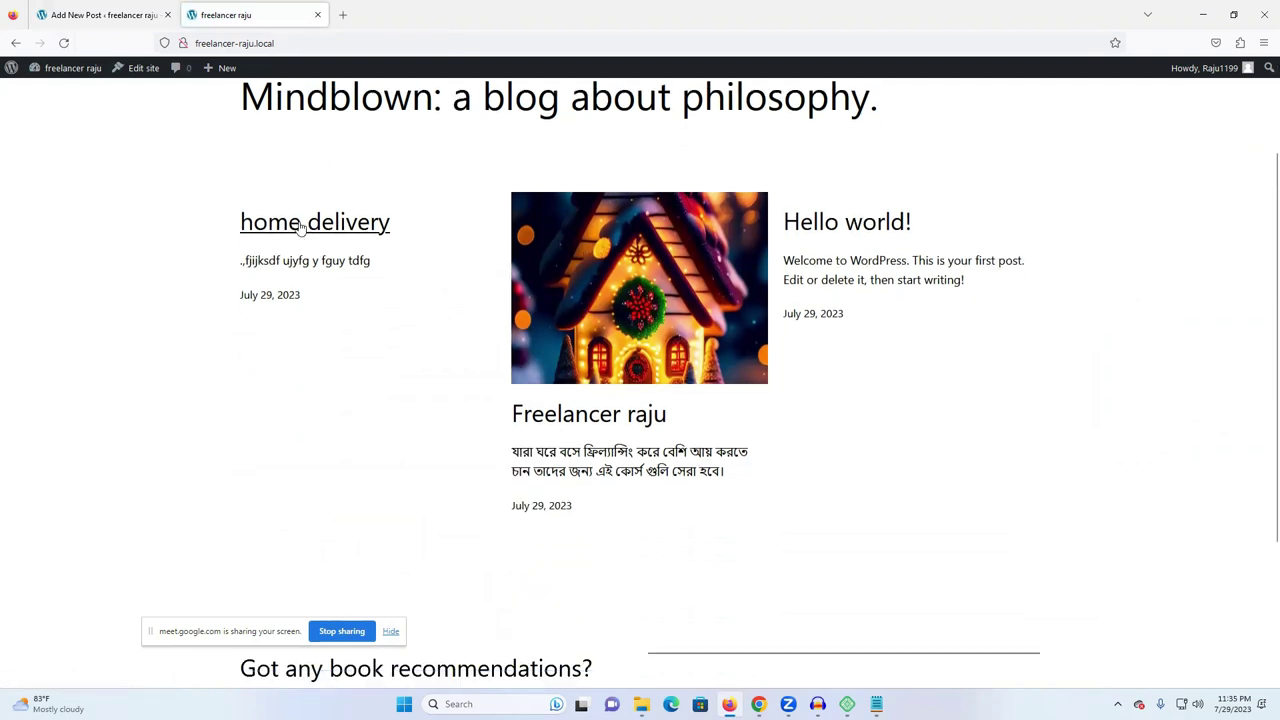
scroll(630, 310, "down", 3)
scroll(649, 369, "up", 5)
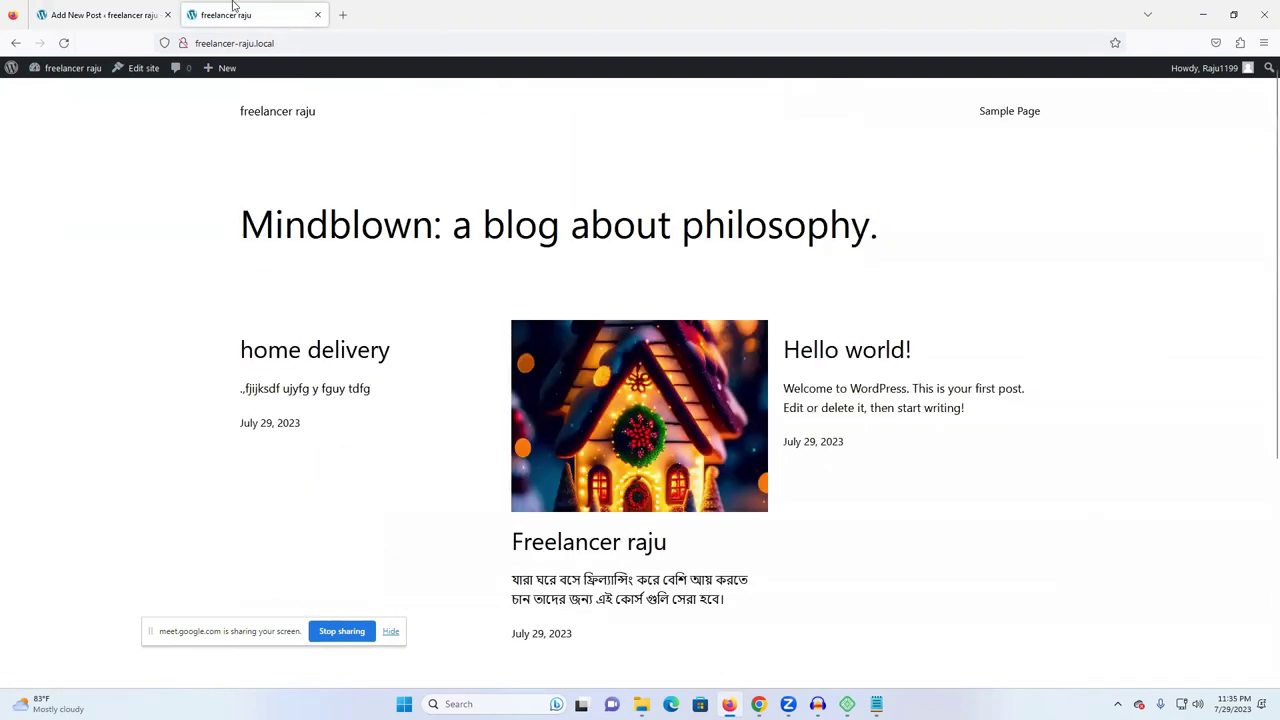
left_click(127, 9)
left_click(16, 44)
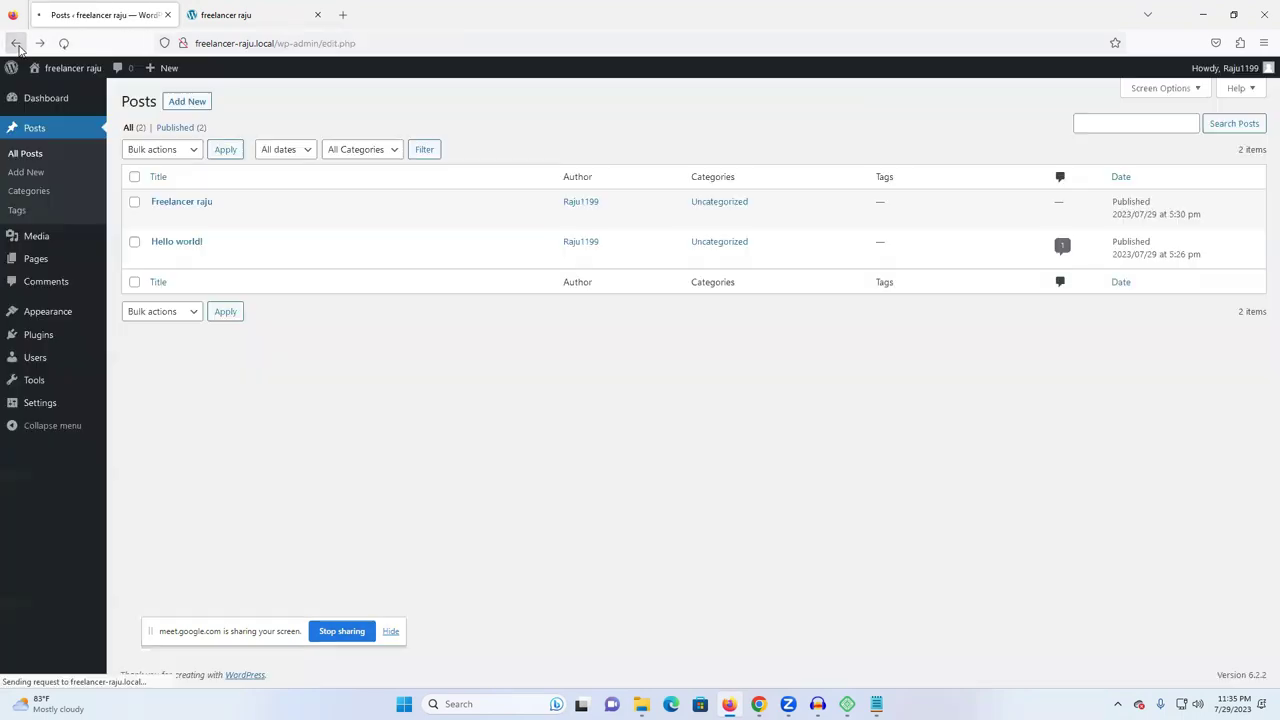
- Open the WordPress Media Library, then switch to Chrome's Prothom Alo politics page
left_click(16, 44)
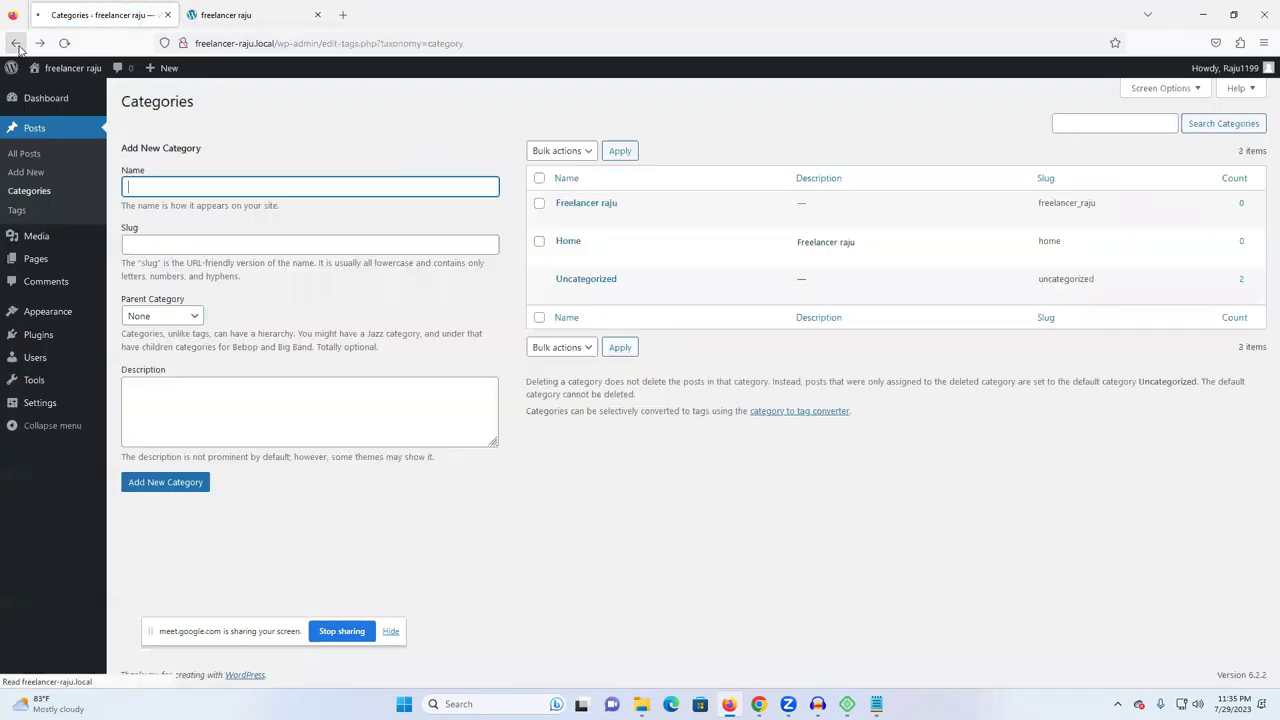
mouse_move(36, 243)
left_click(36, 243)
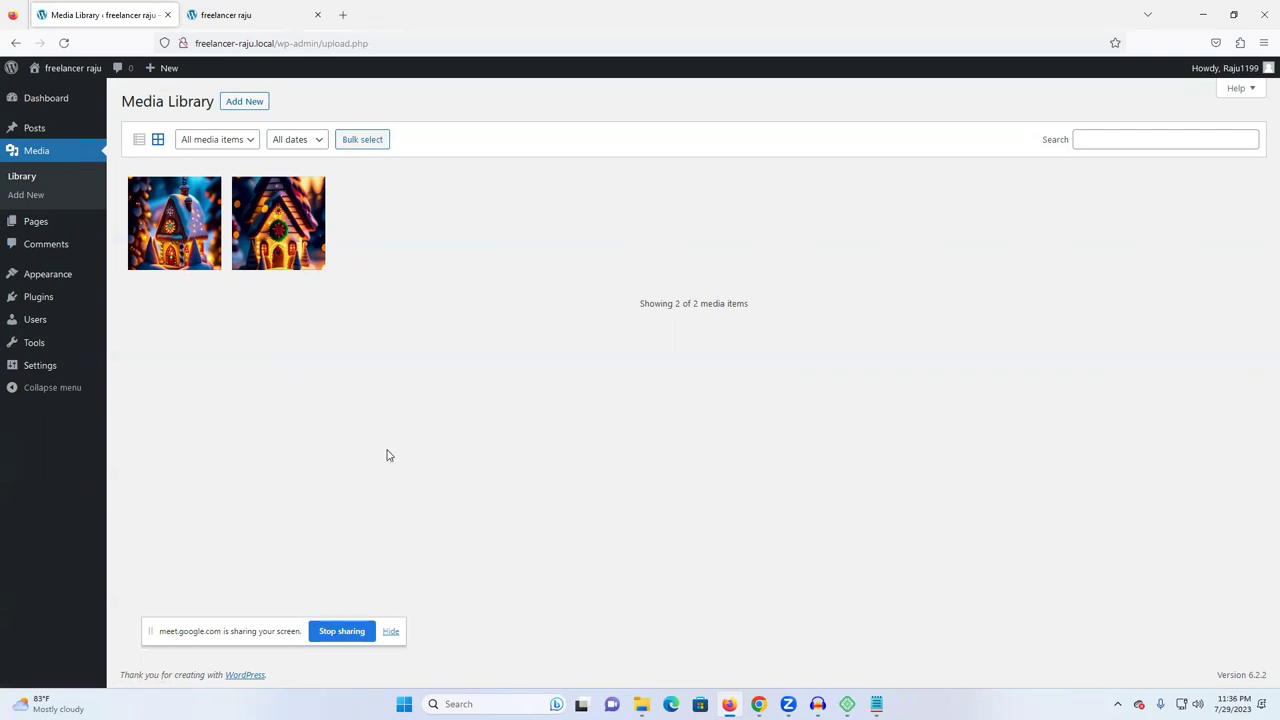
mouse_move(758, 704)
left_click(720, 650)
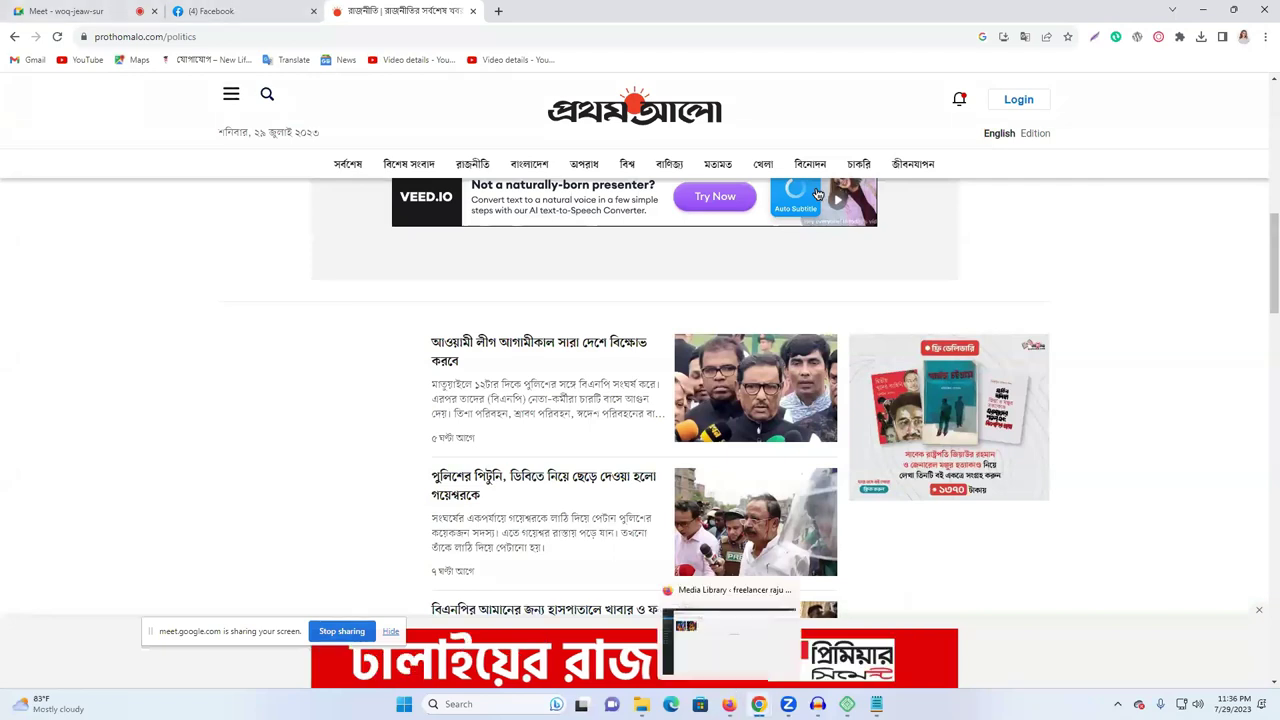
- Switch back to the WordPress Media Library window in Firefox
left_click(730, 645)
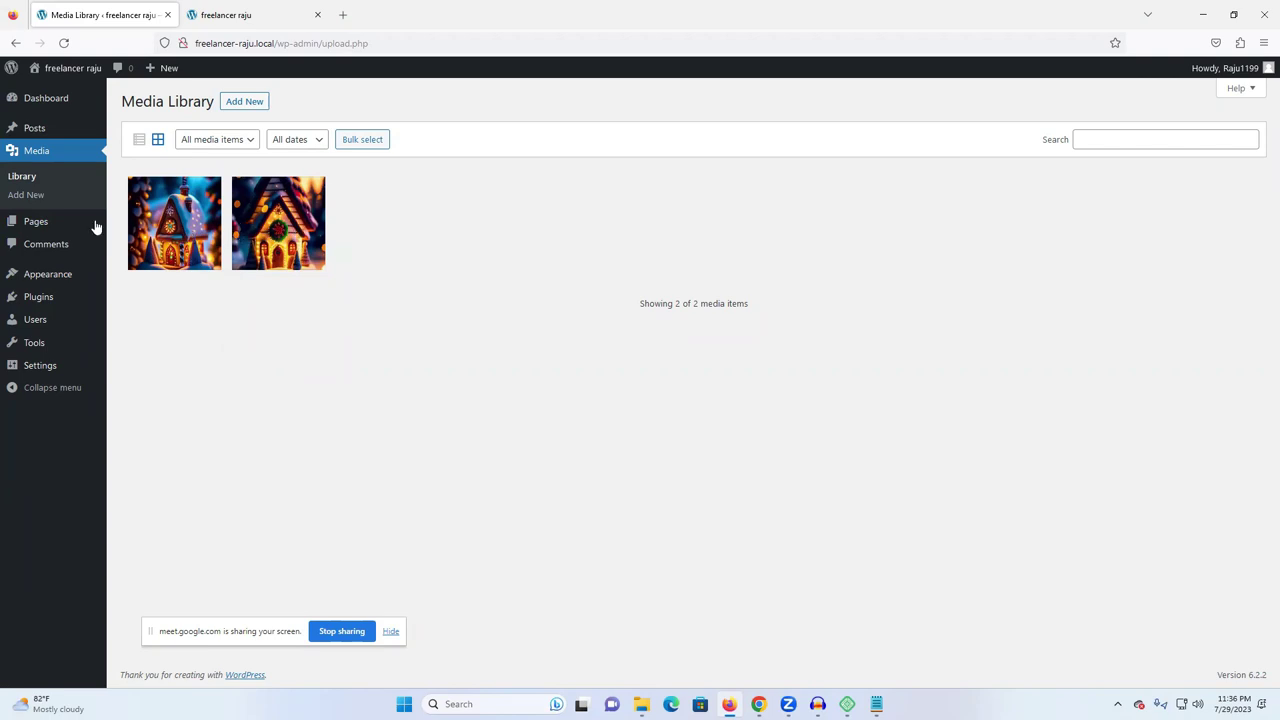
- Open the WordPress Pages list and a new tab, then bring Chrome's Prothom Alo page forward
left_click(36, 226)
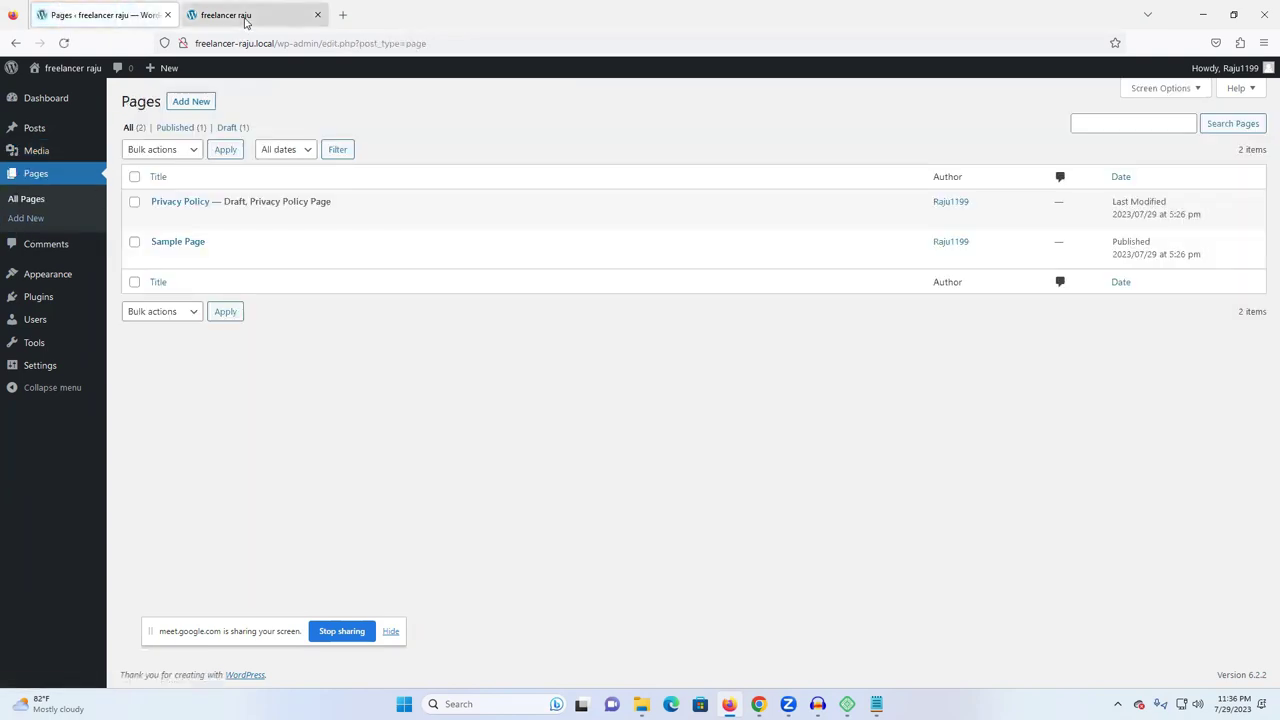
left_click(245, 20)
left_click(343, 15)
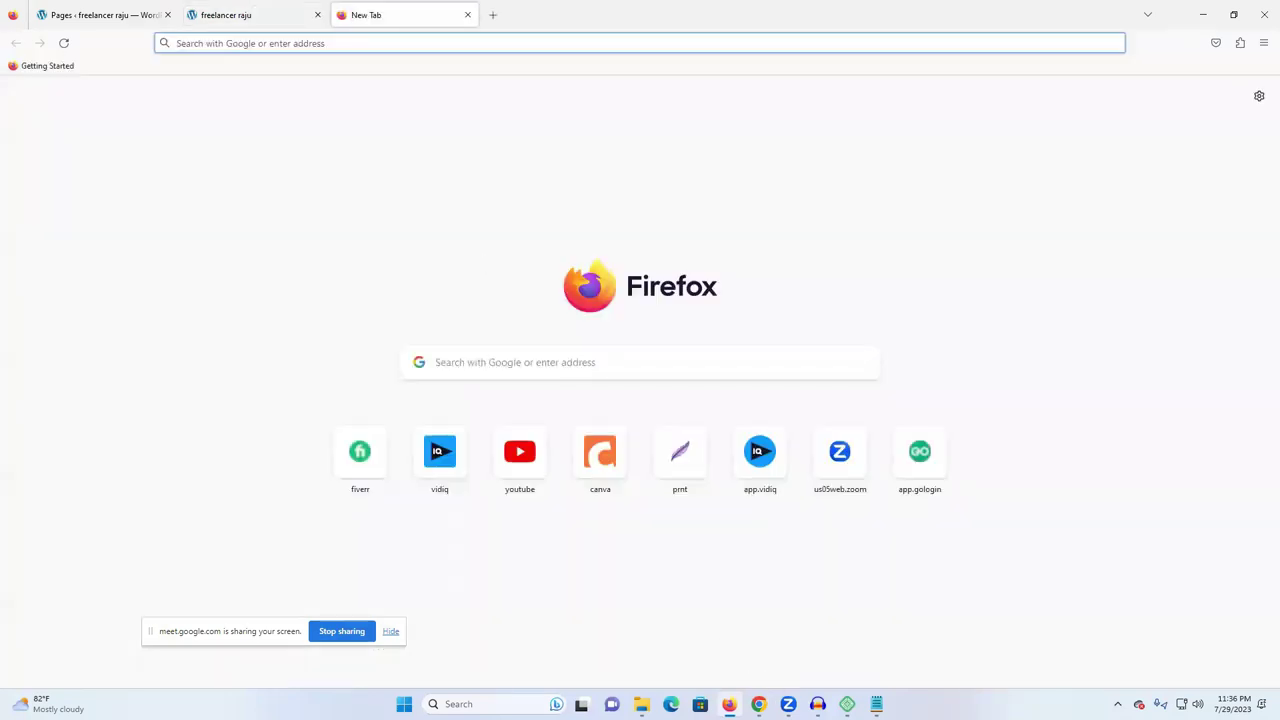
mouse_move(758, 704)
left_click(719, 638)
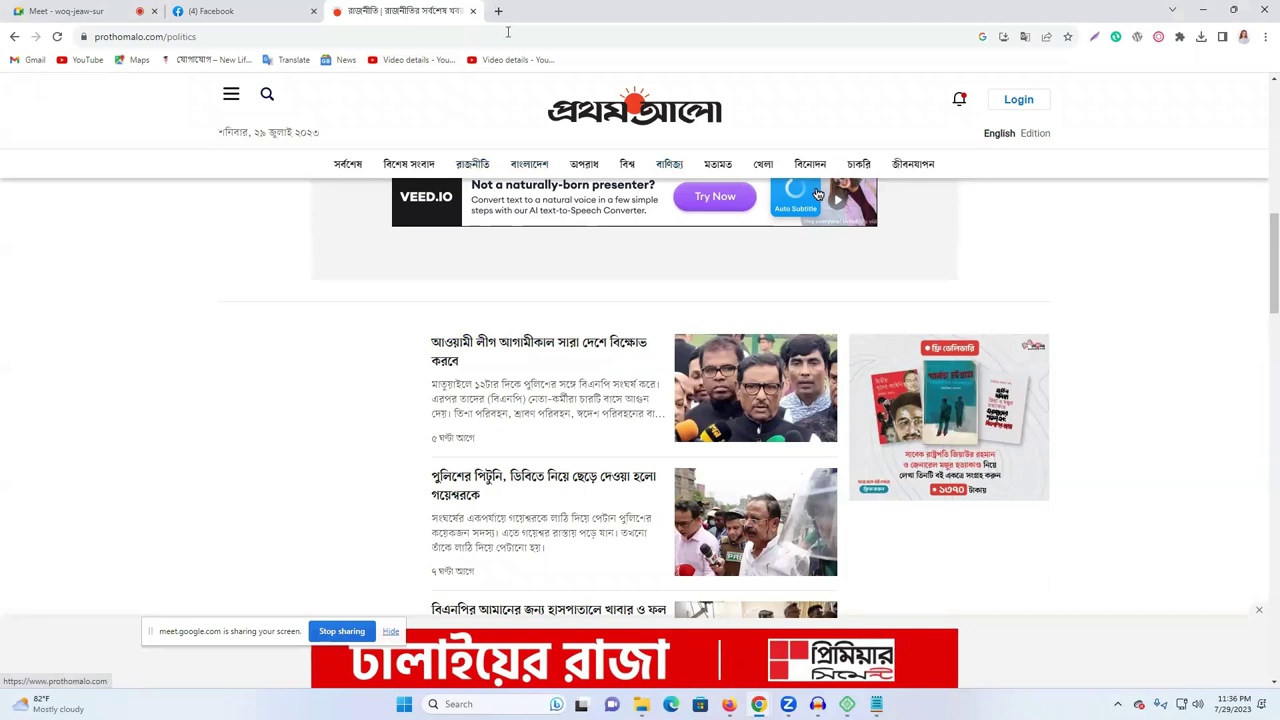
- Load newlifelearningitinstitute.com in a new tab and view its আমাদের সম্পর্কে page
left_click(498, 11)
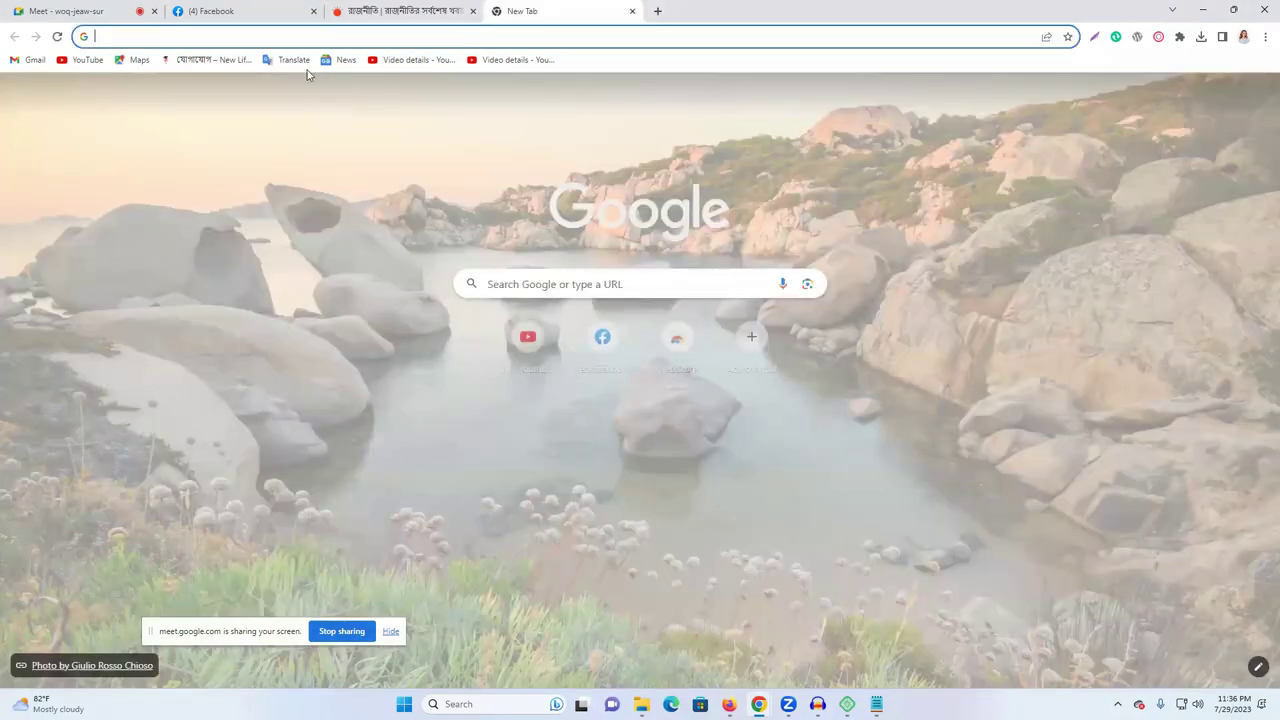
type("n")
left_click(389, 64)
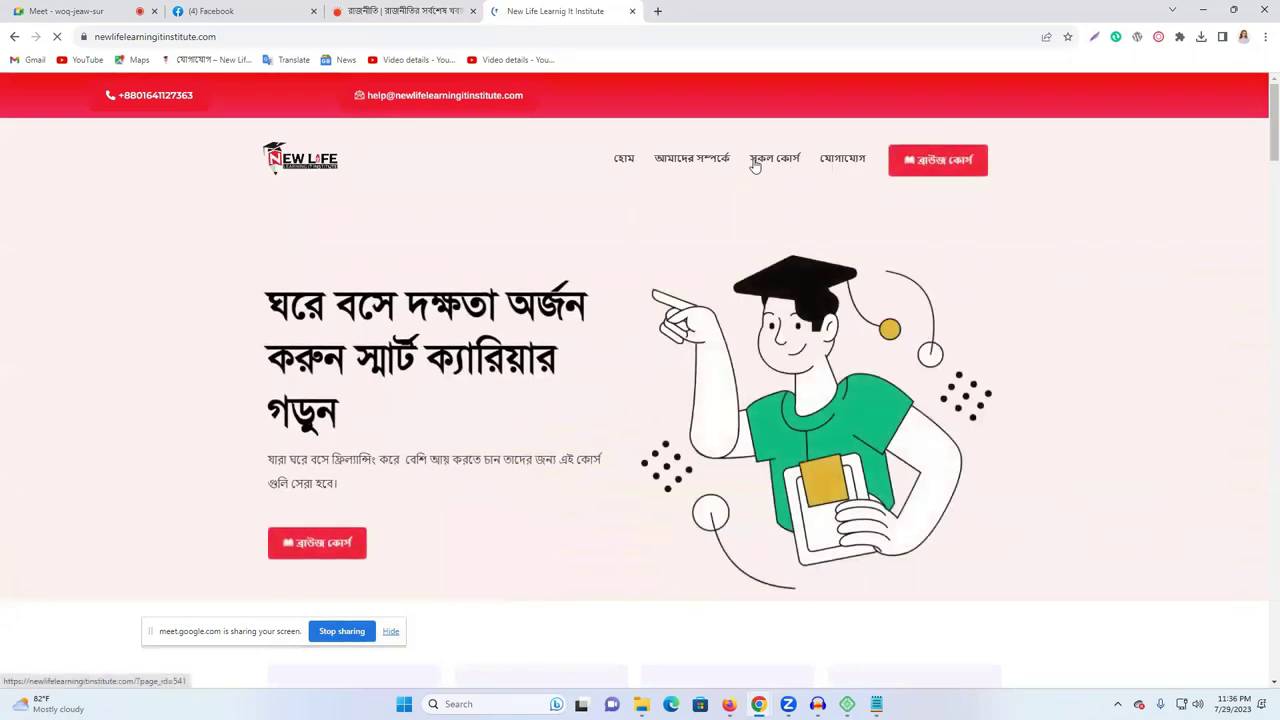
left_click(699, 165)
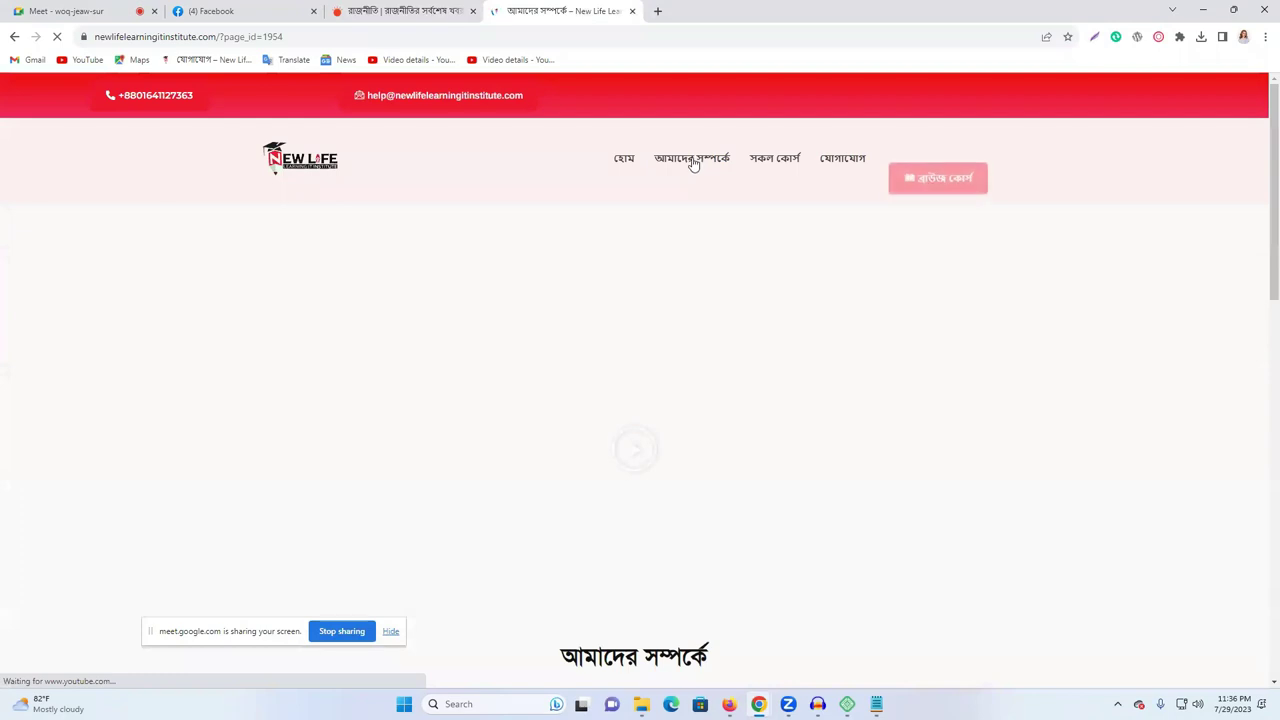
scroll(590, 317, "down", 7)
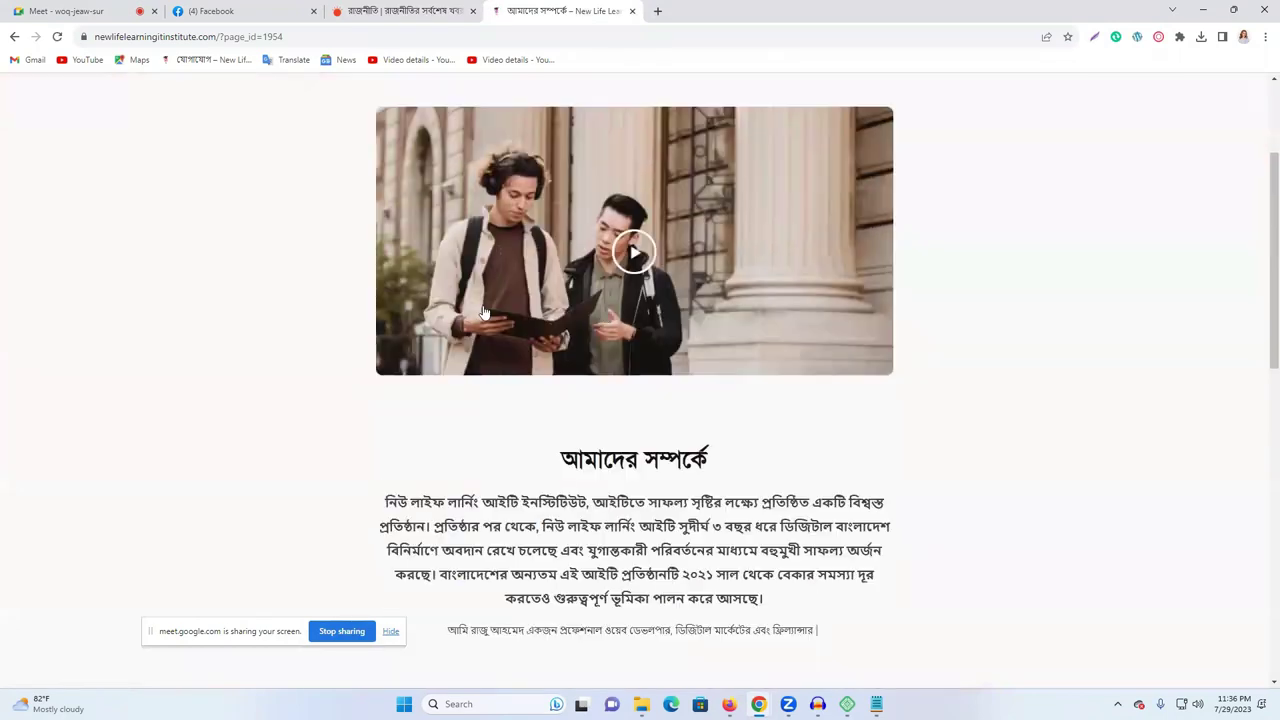
scroll(590, 317, "up", 10)
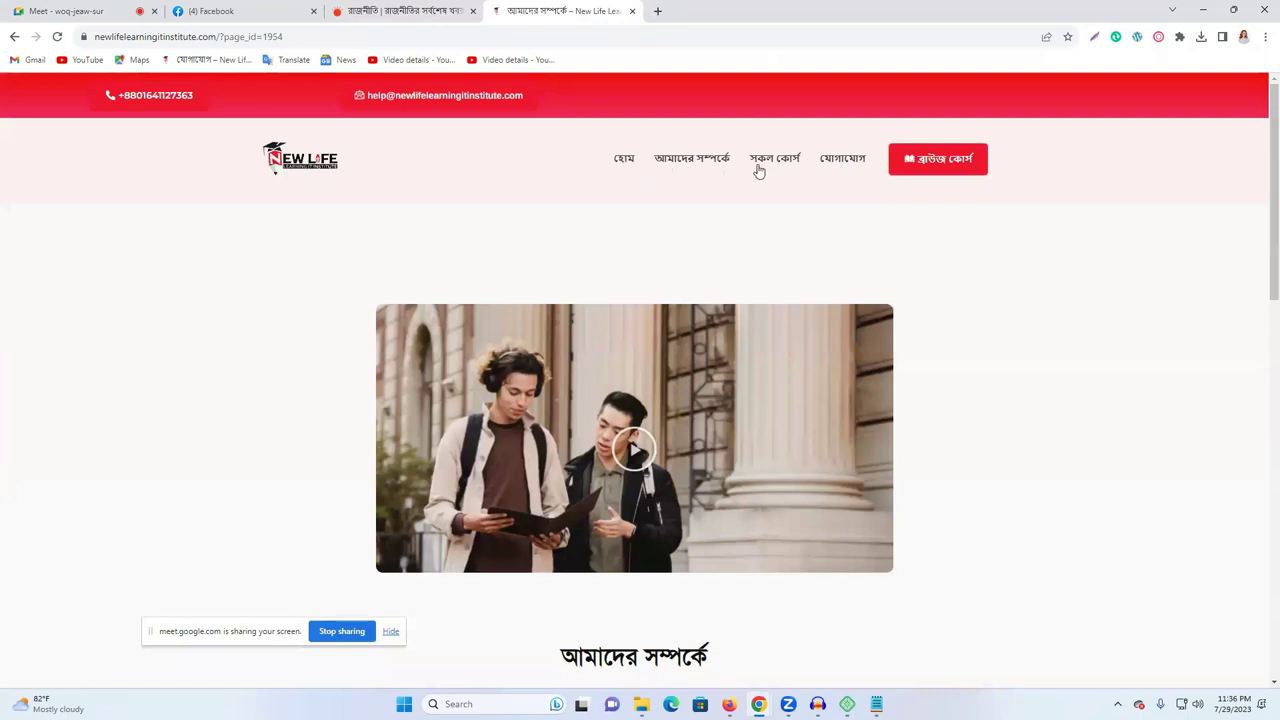
- Cycle through the Prothom Alo, institute and Google Meet tabs, then return to Firefox's freelancer raju blog
left_click(419, 10)
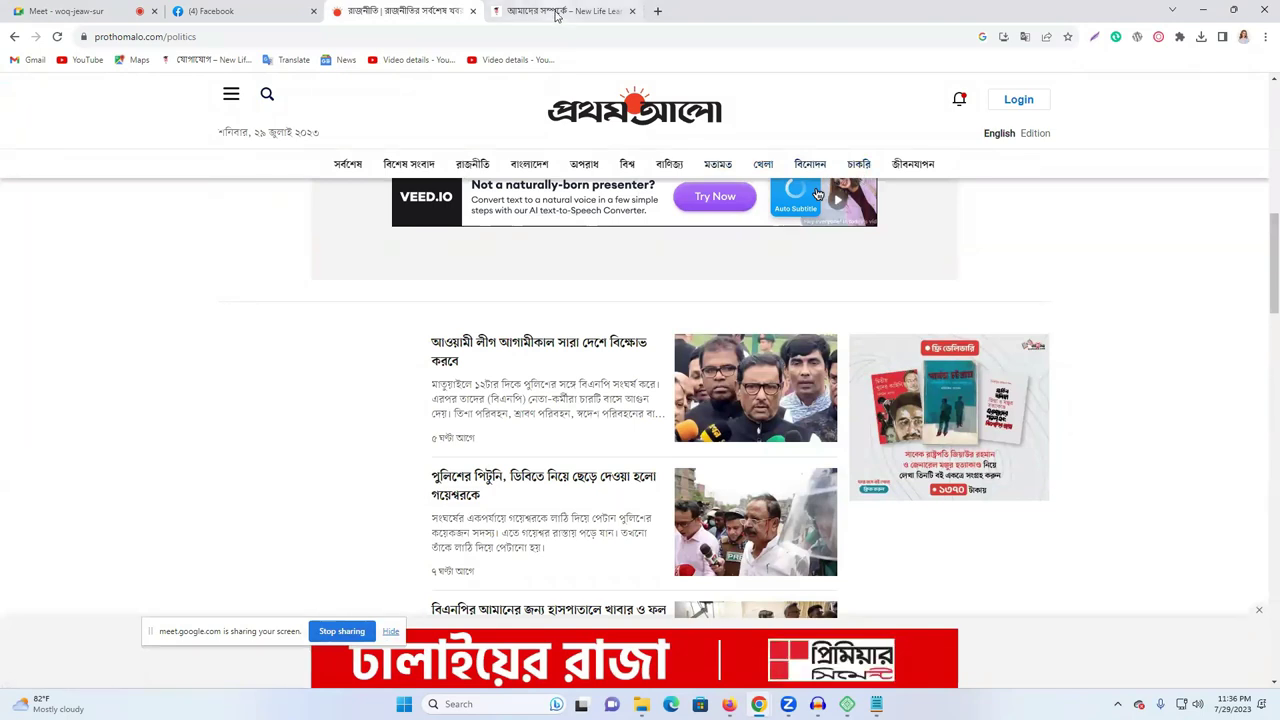
left_click(520, 8)
left_click(410, 10)
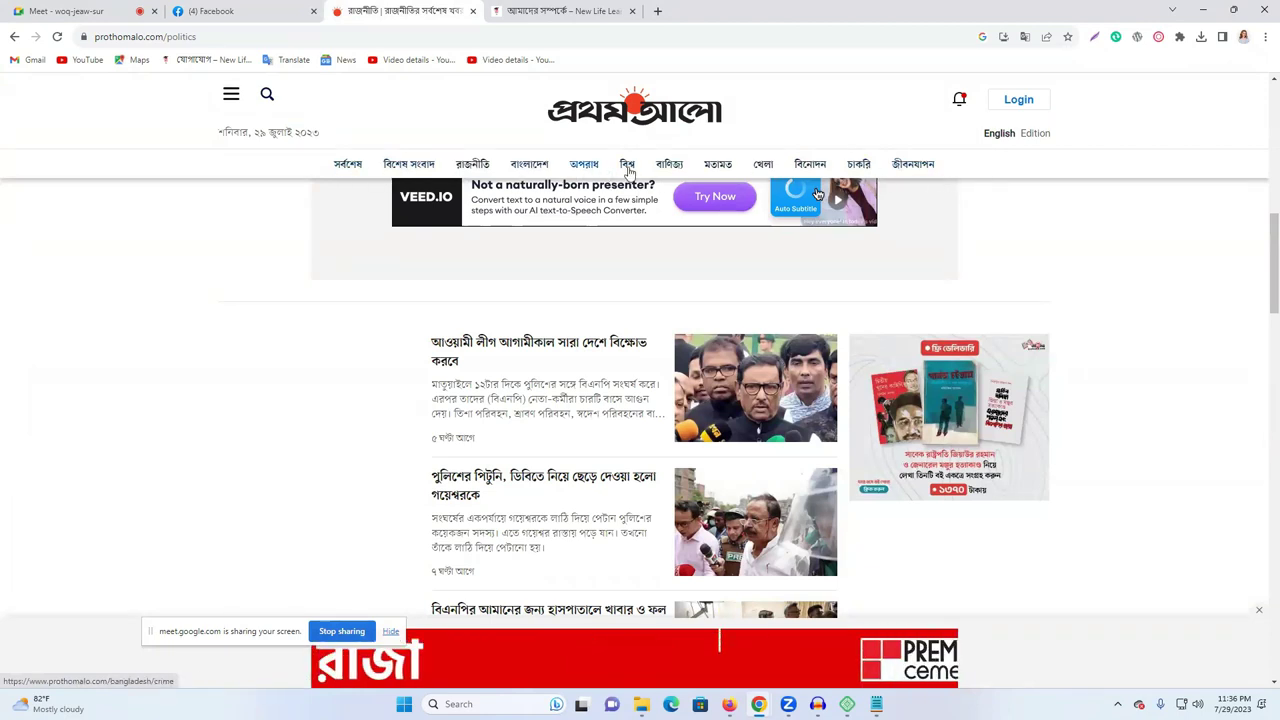
left_click(78, 10)
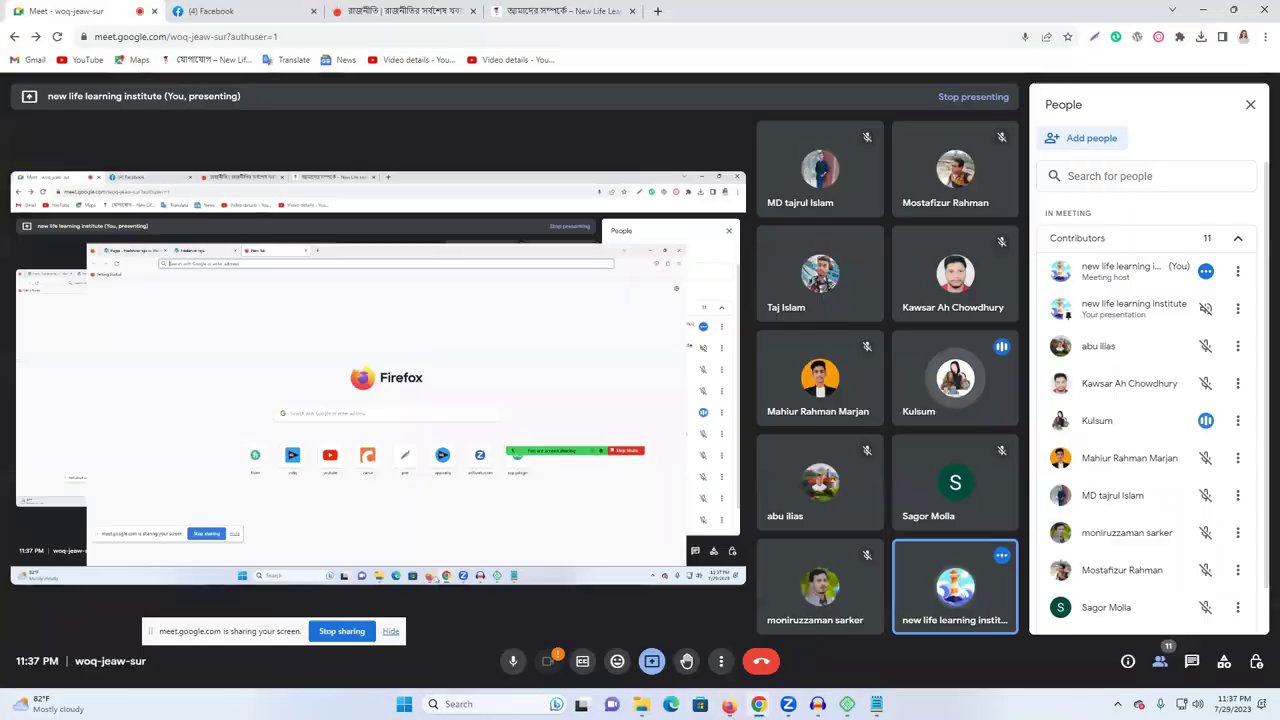
left_click(729, 704)
left_click(222, 15)
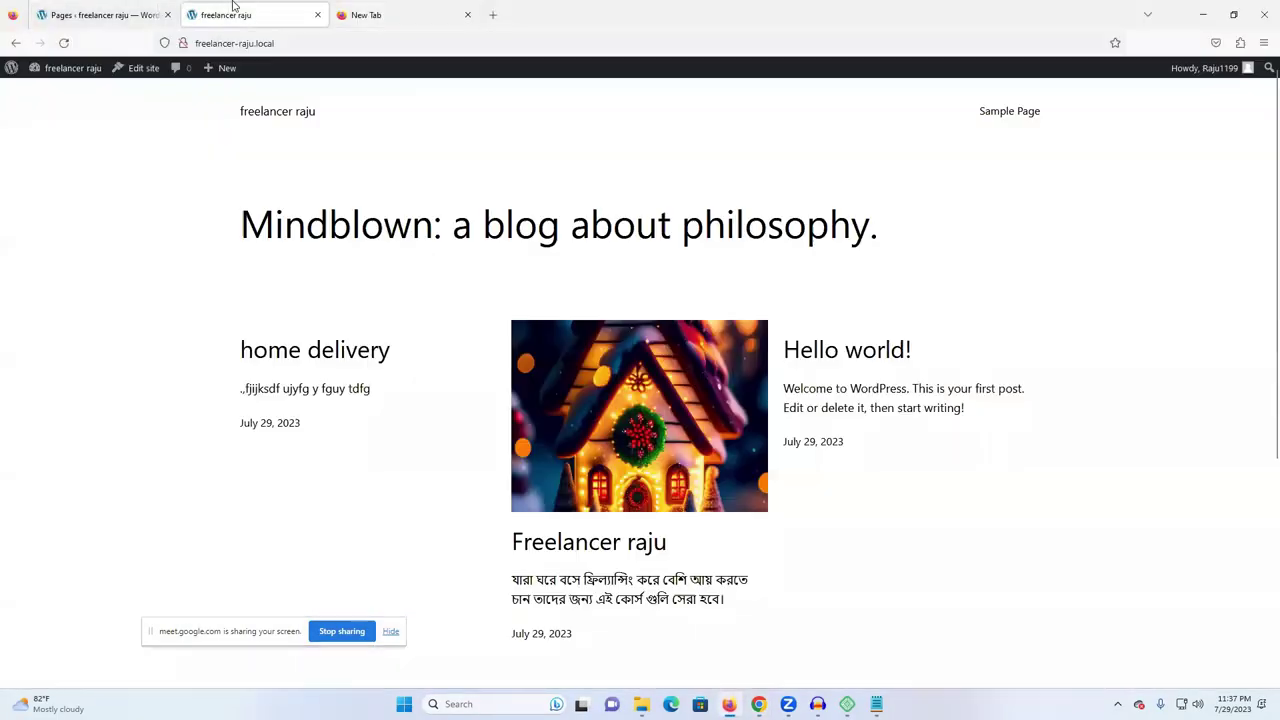
- Create a new page titled Home and publish it
left_click(100, 15)
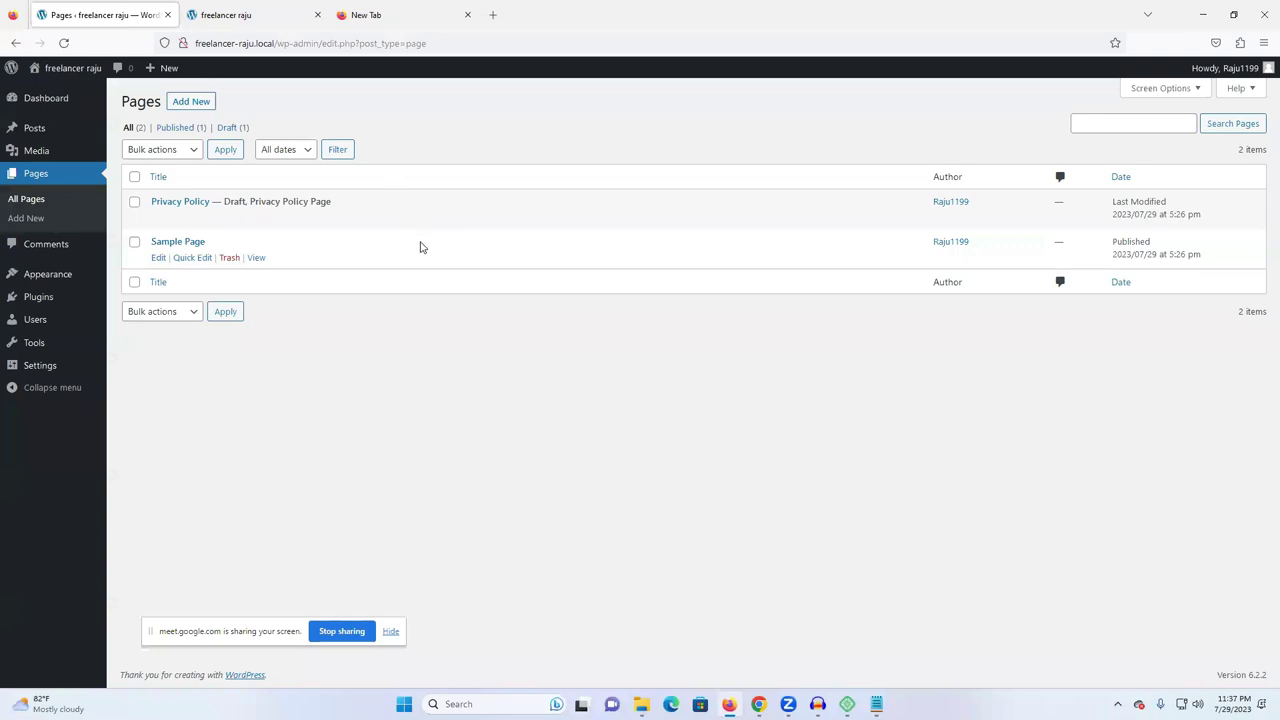
left_click(45, 246)
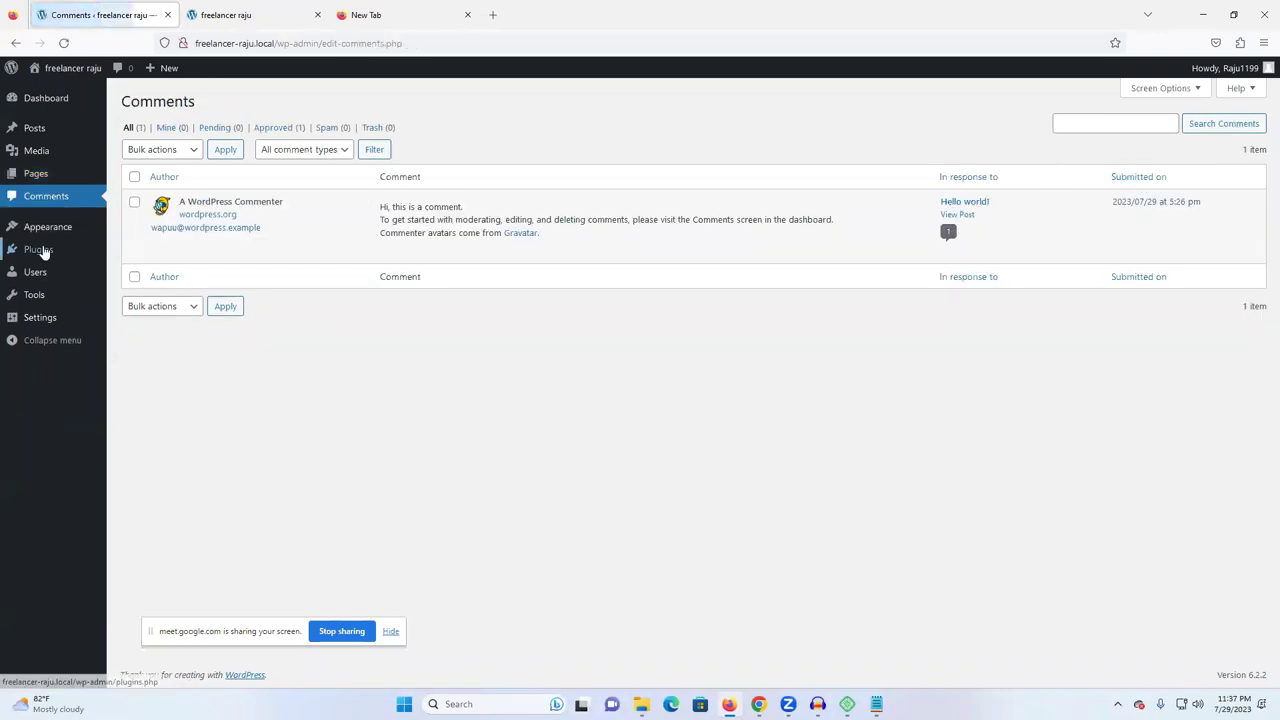
left_click(36, 176)
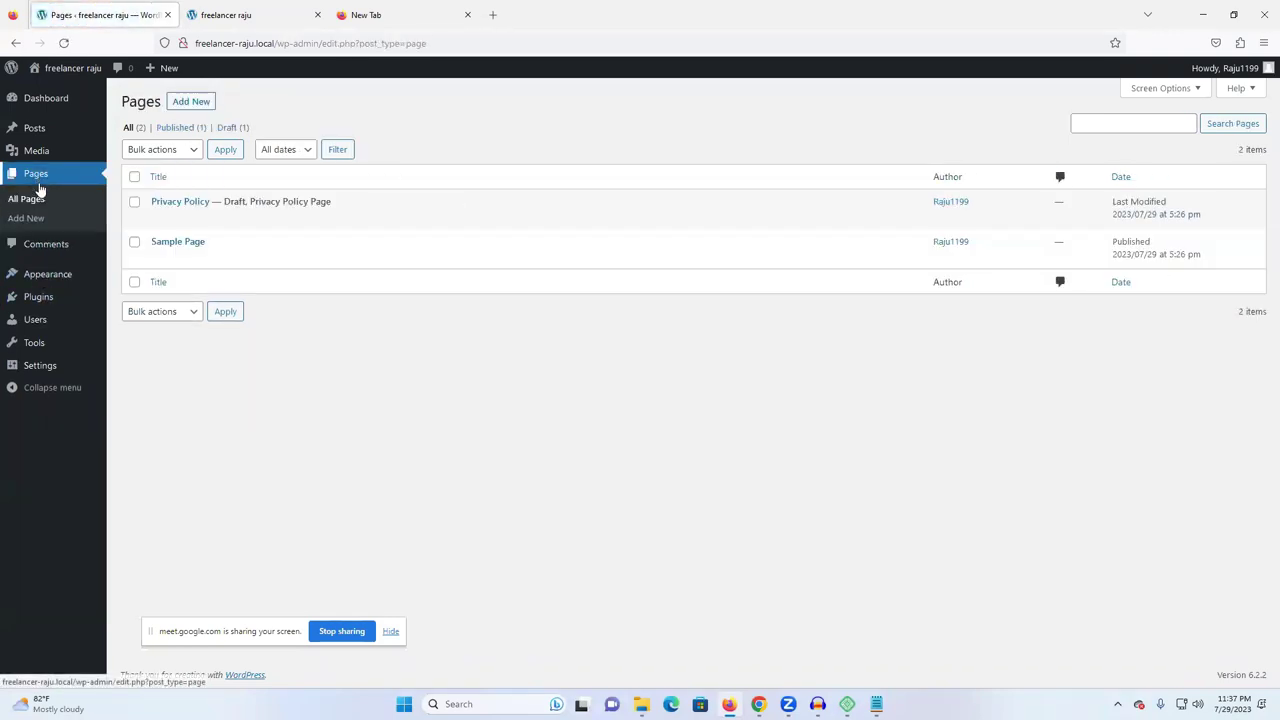
left_click(193, 102)
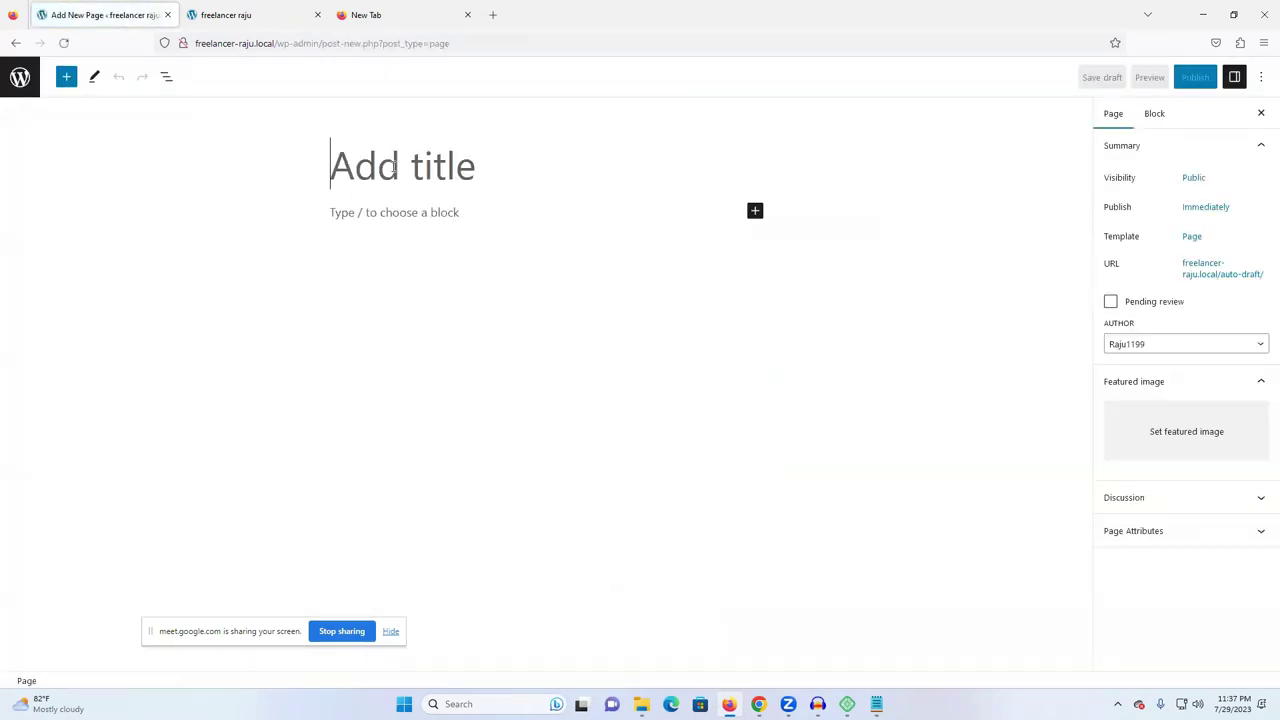
type("Home")
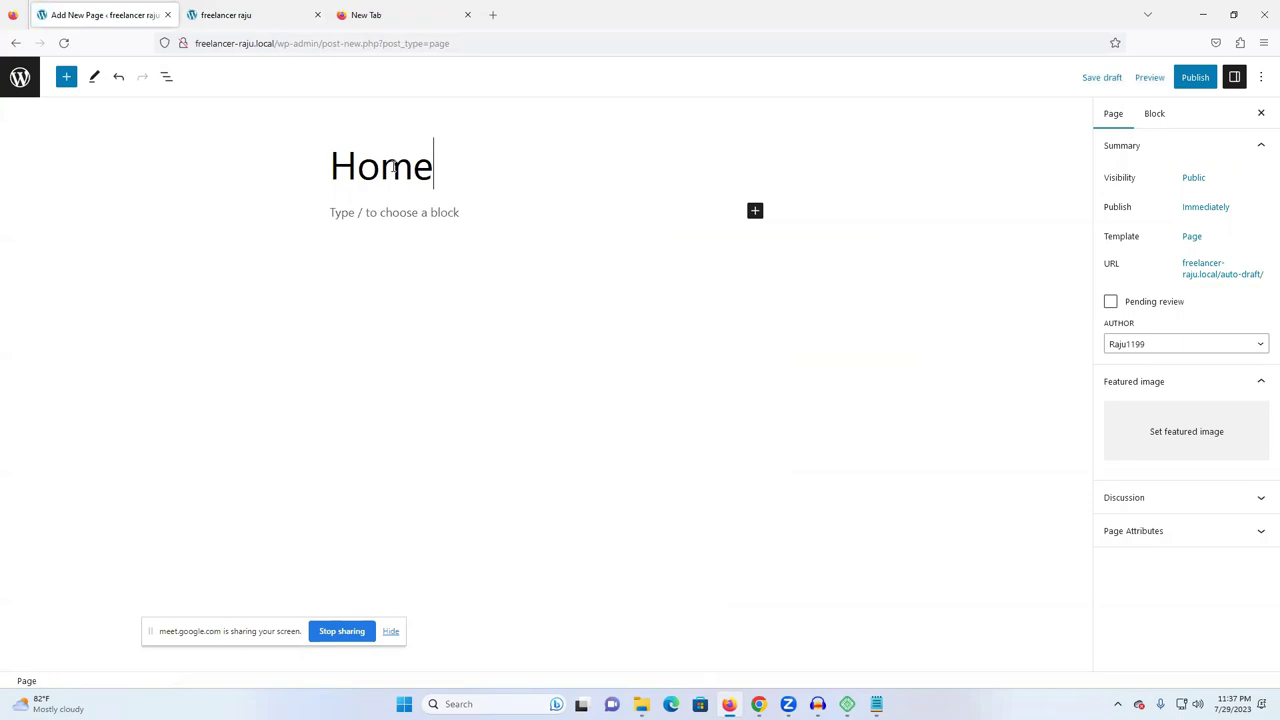
left_click(1200, 77)
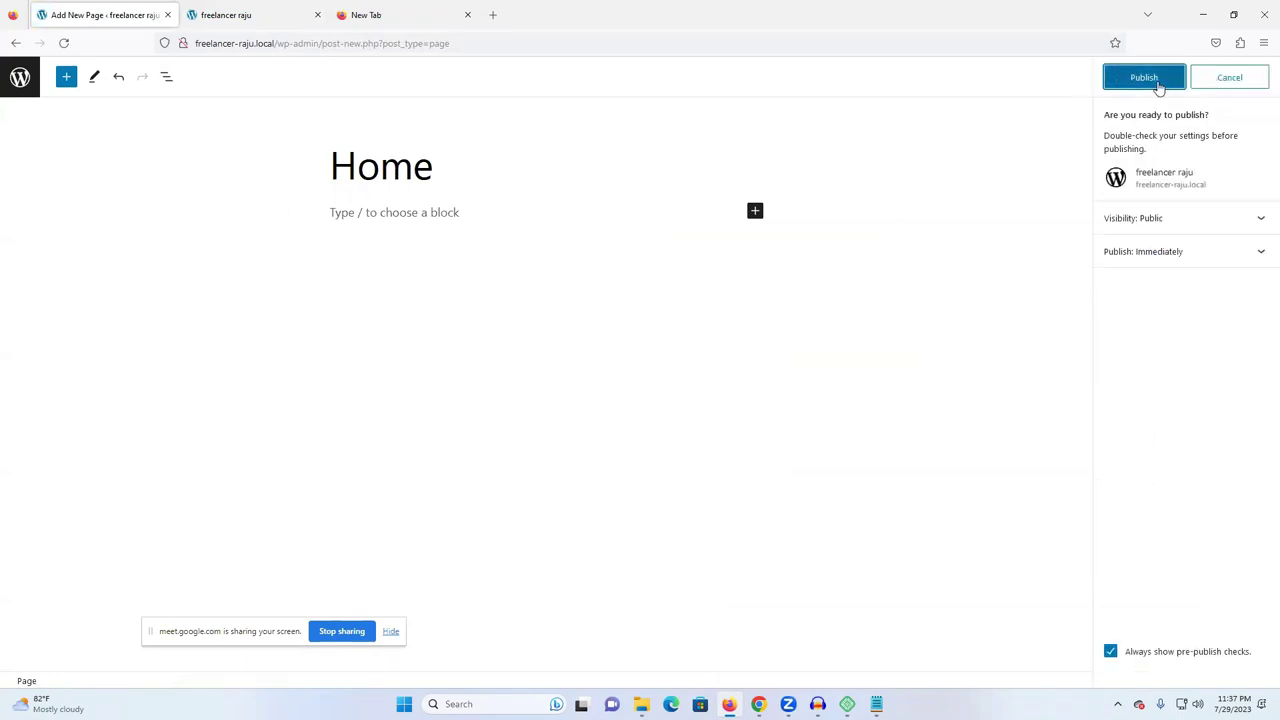
left_click(1154, 80)
- View the Home page at freelancer-raju.local/home/, then go back to the pages list
left_click(1149, 224)
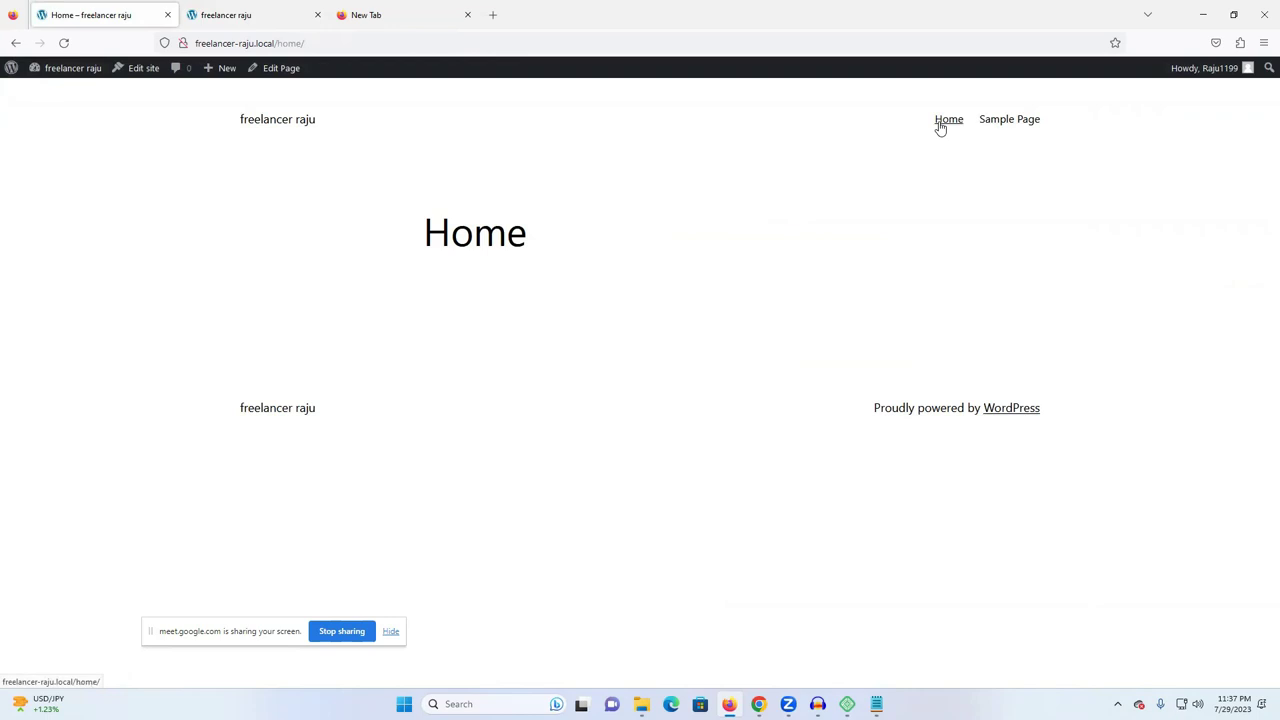
left_click(18, 44)
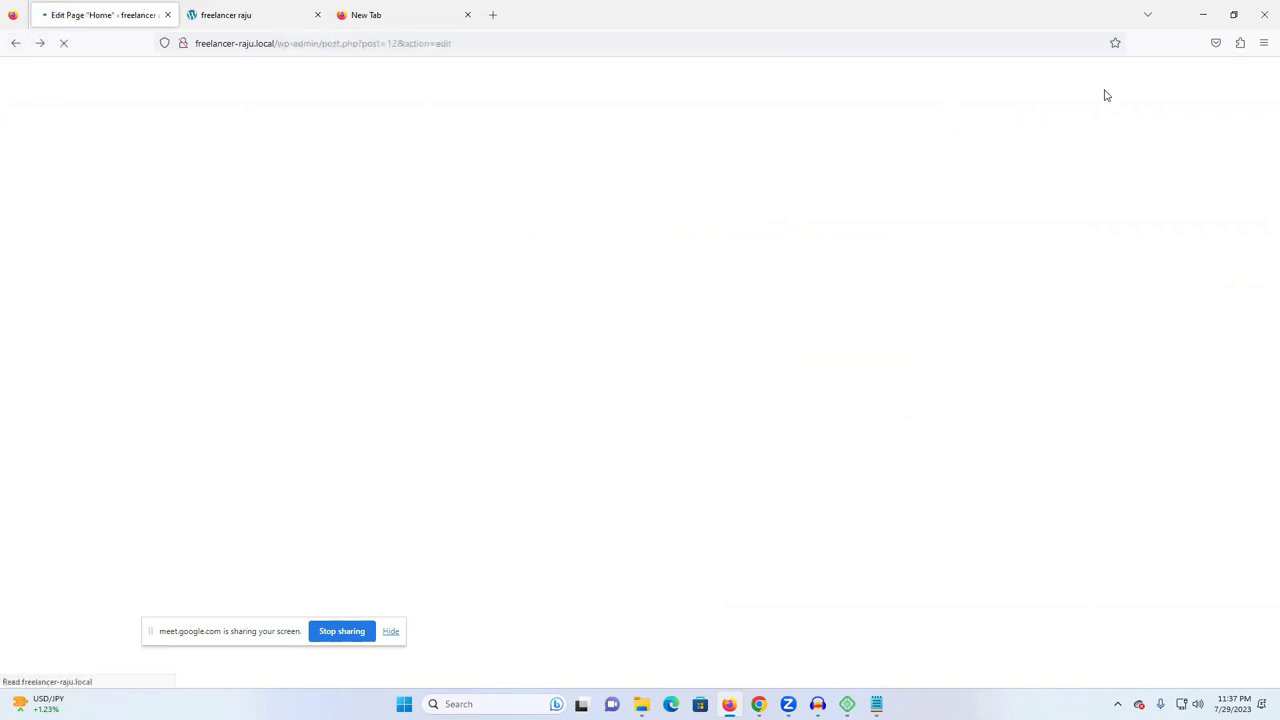
left_click(15, 43)
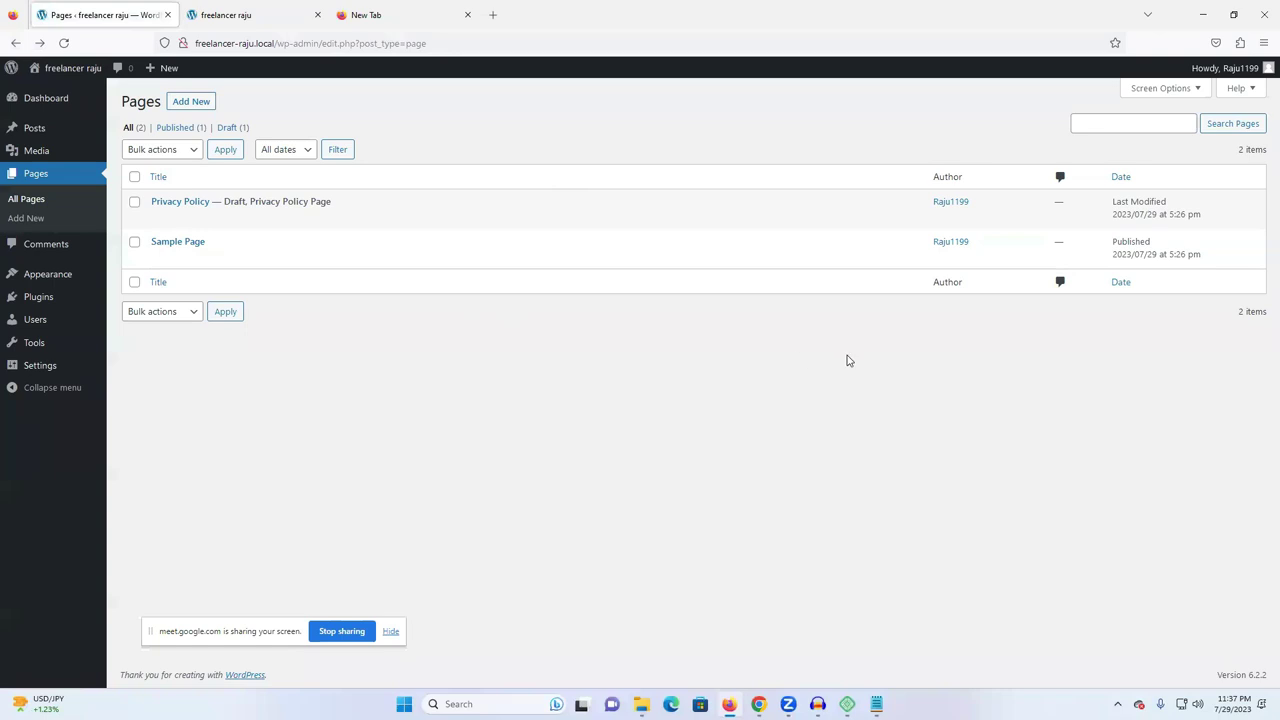
- Browse the Comments, Themes and Plugins screens, ending on the Users list with one Administrator
left_click(57, 250)
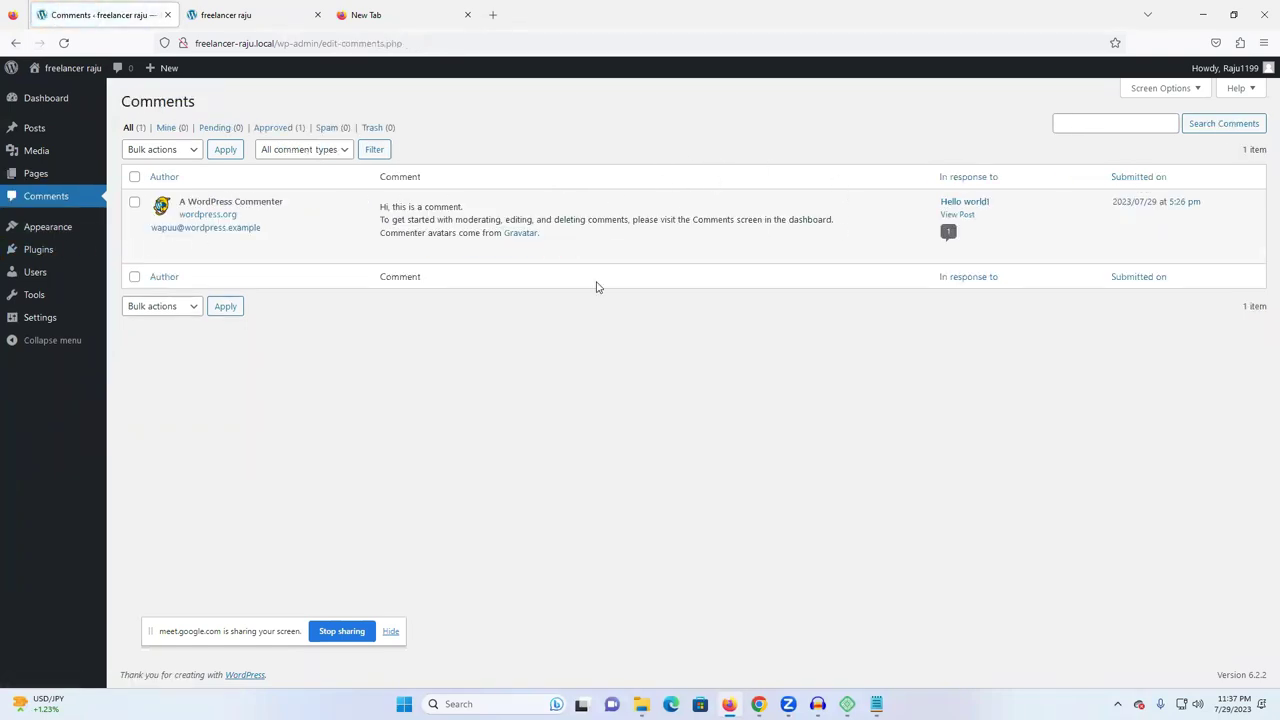
left_click(46, 227)
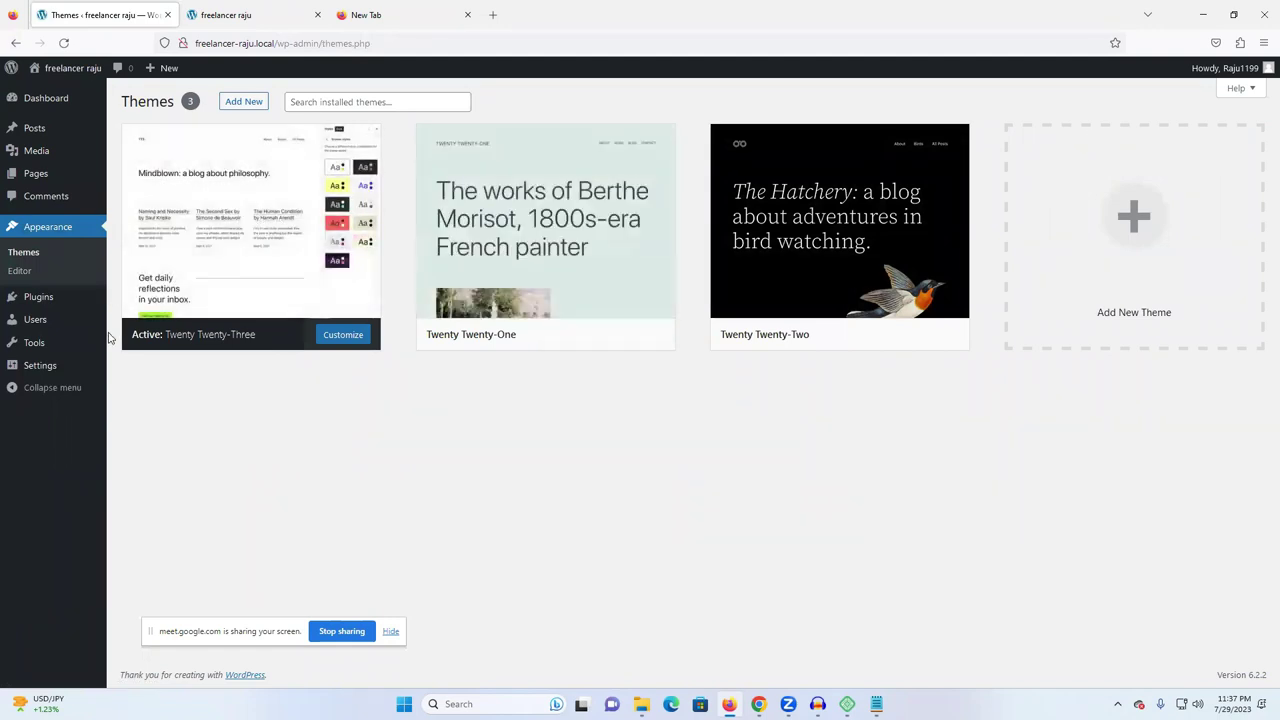
mouse_move(40, 307)
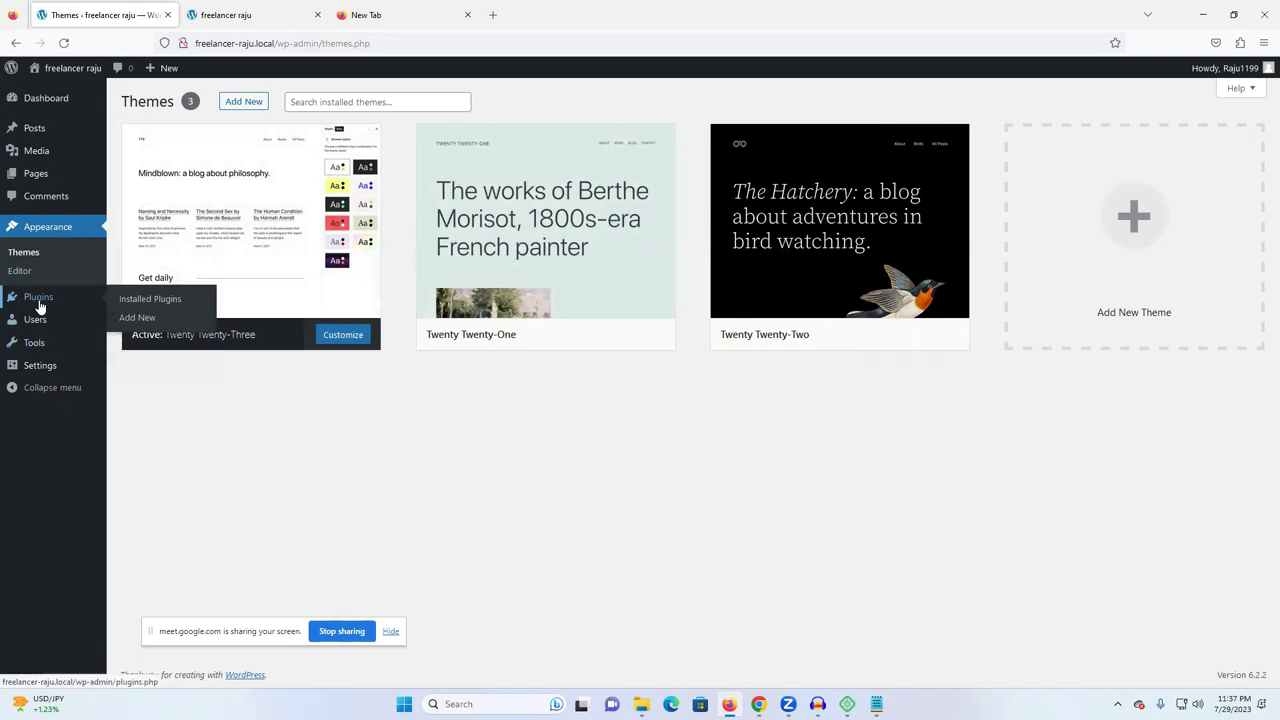
left_click(40, 307)
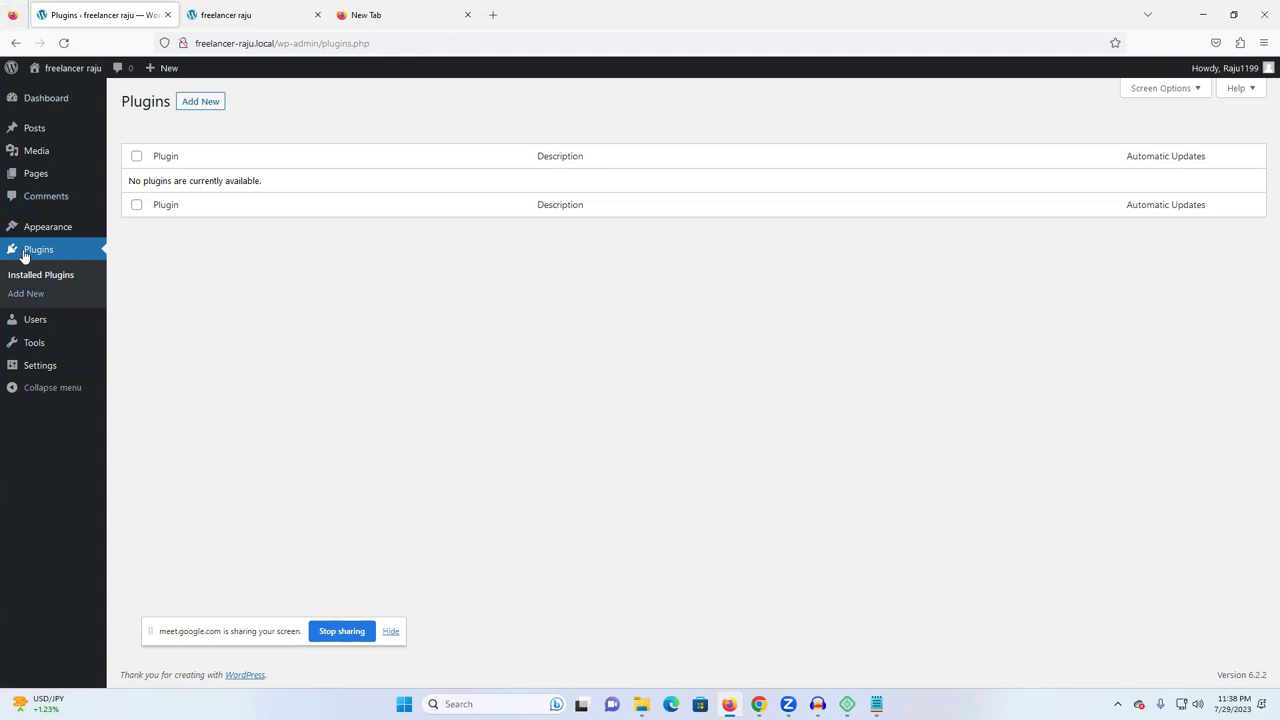
left_click(48, 325)
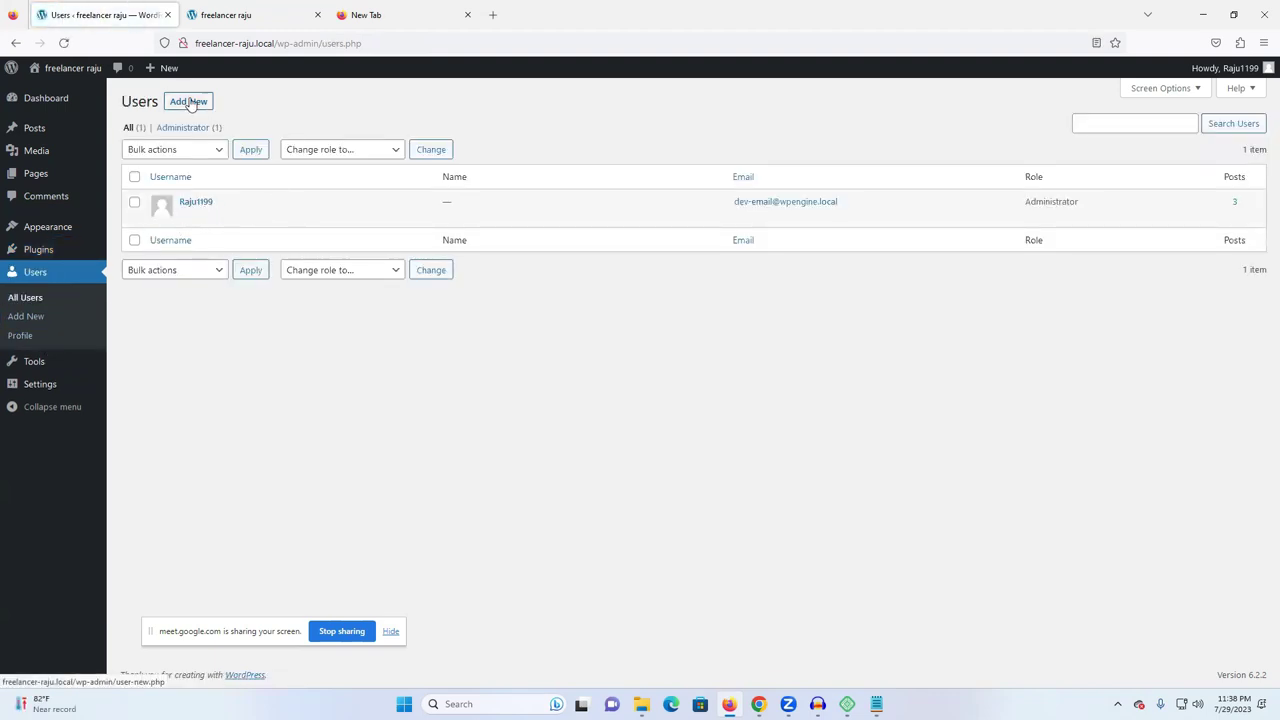
- Open the Add New User form and try the Username and Email fields, dismissing saved-login suggestions
left_click(190, 102)
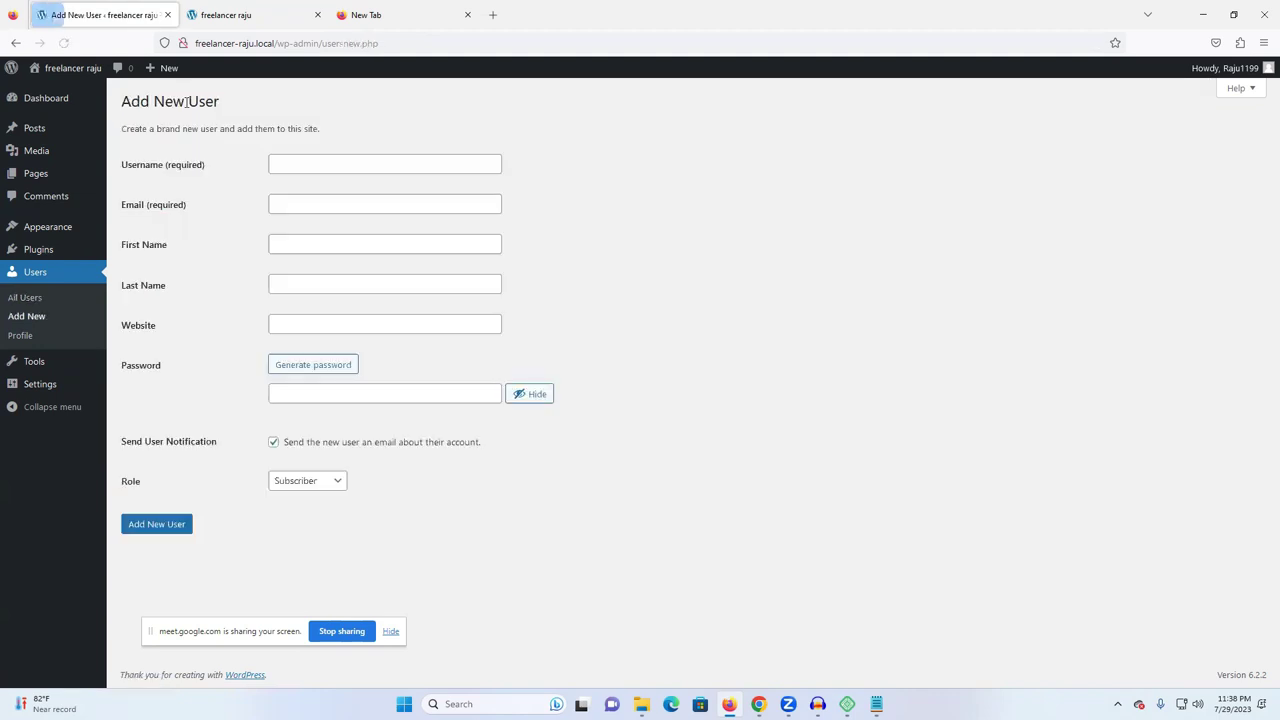
left_click(289, 160)
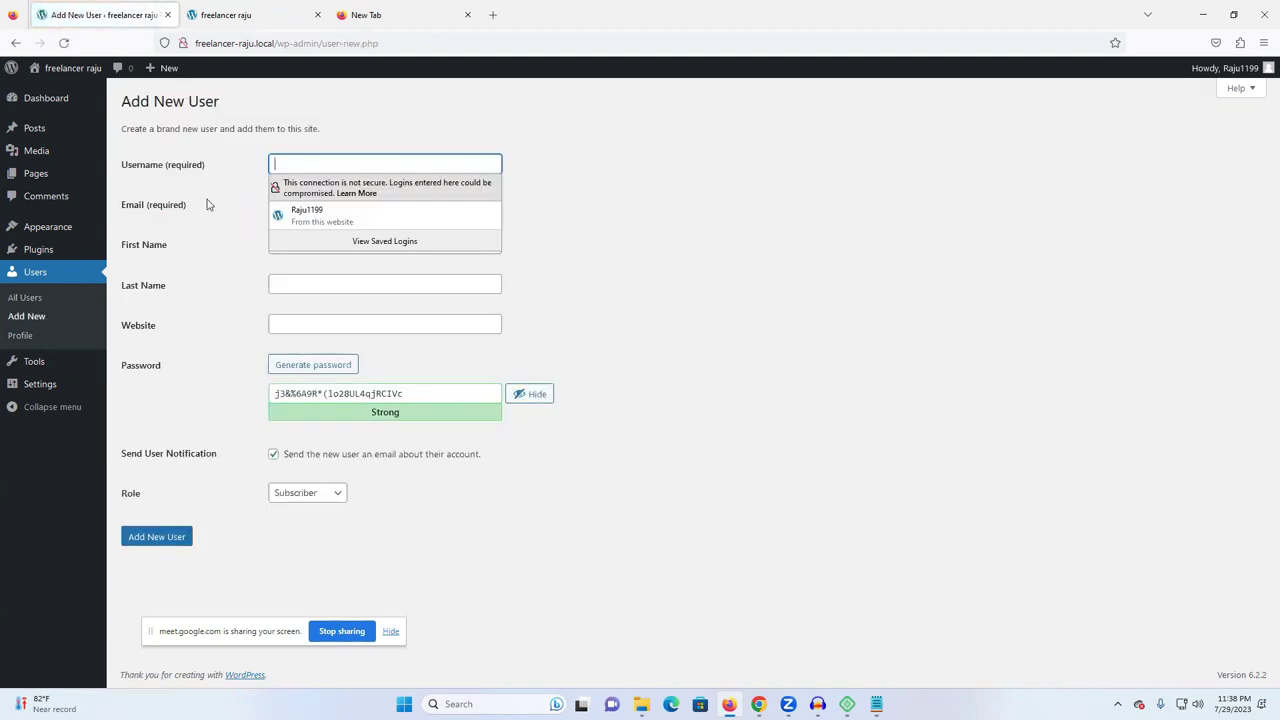
left_click(224, 224)
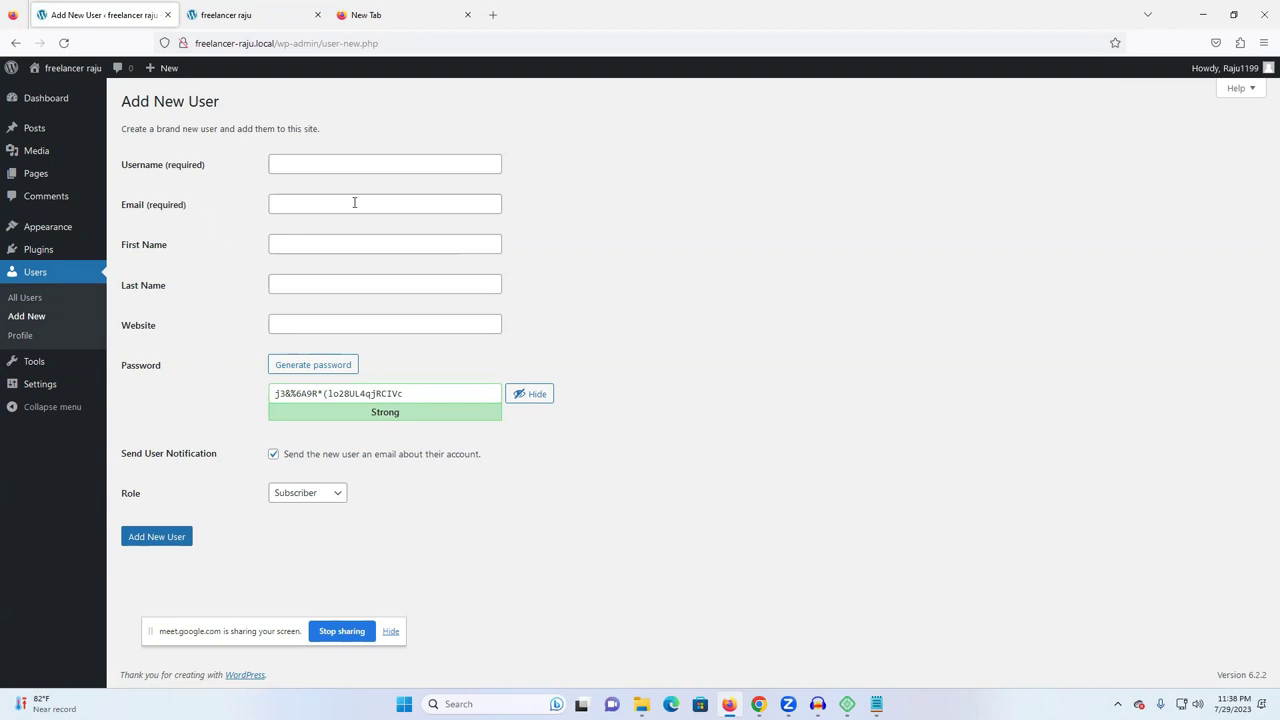
left_click(351, 203)
left_click(273, 161)
left_click(208, 186)
- Check the Website field and role list, keep Subscriber, and leave the form for Tools
left_click(305, 325)
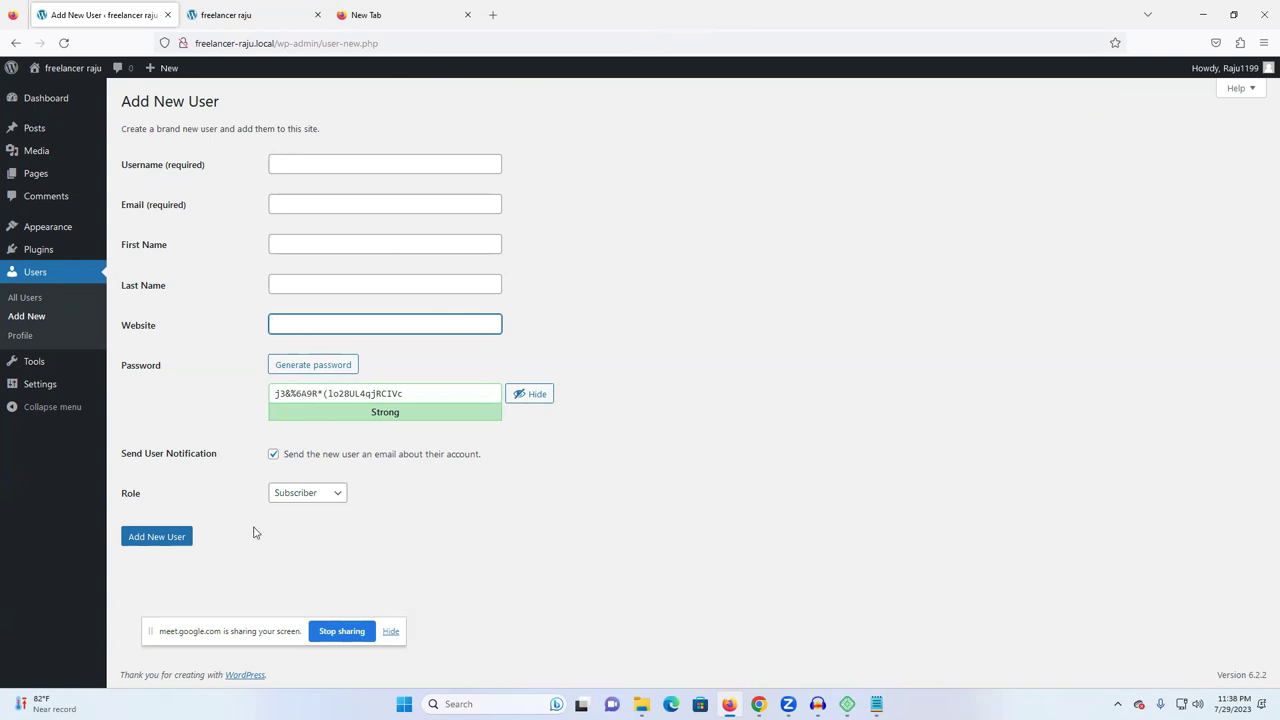
left_click(318, 492)
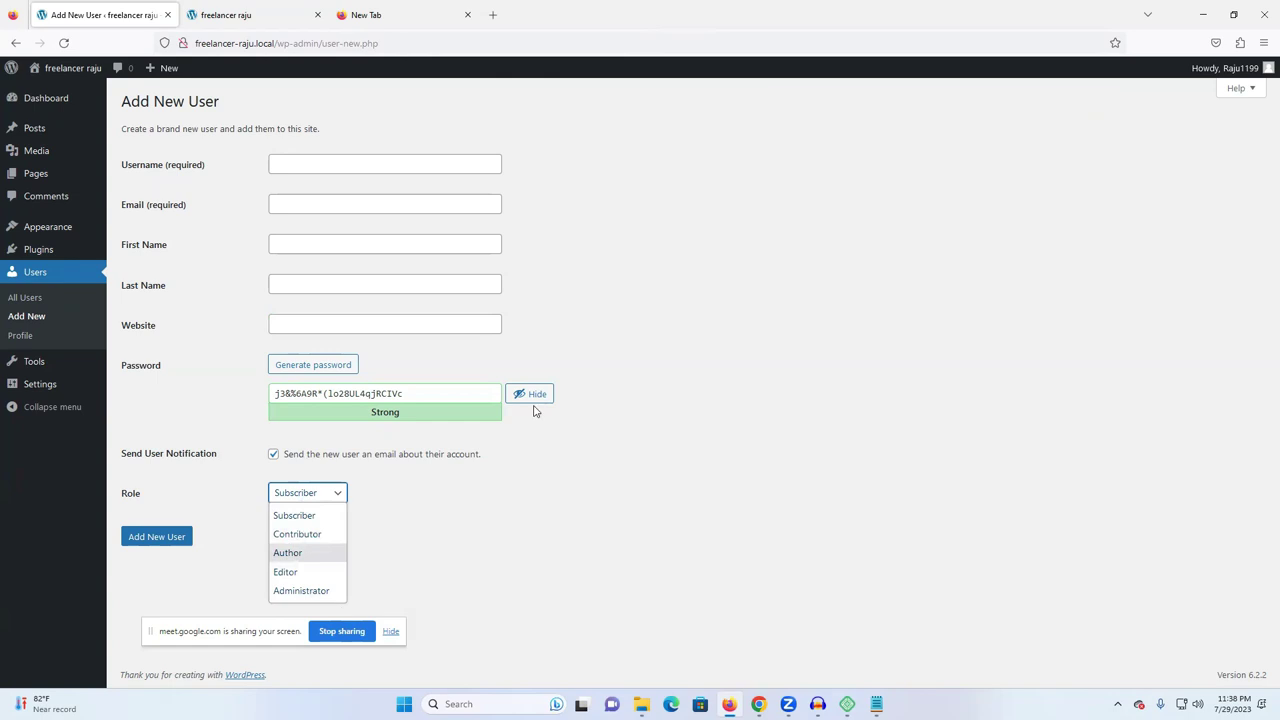
left_click(566, 483)
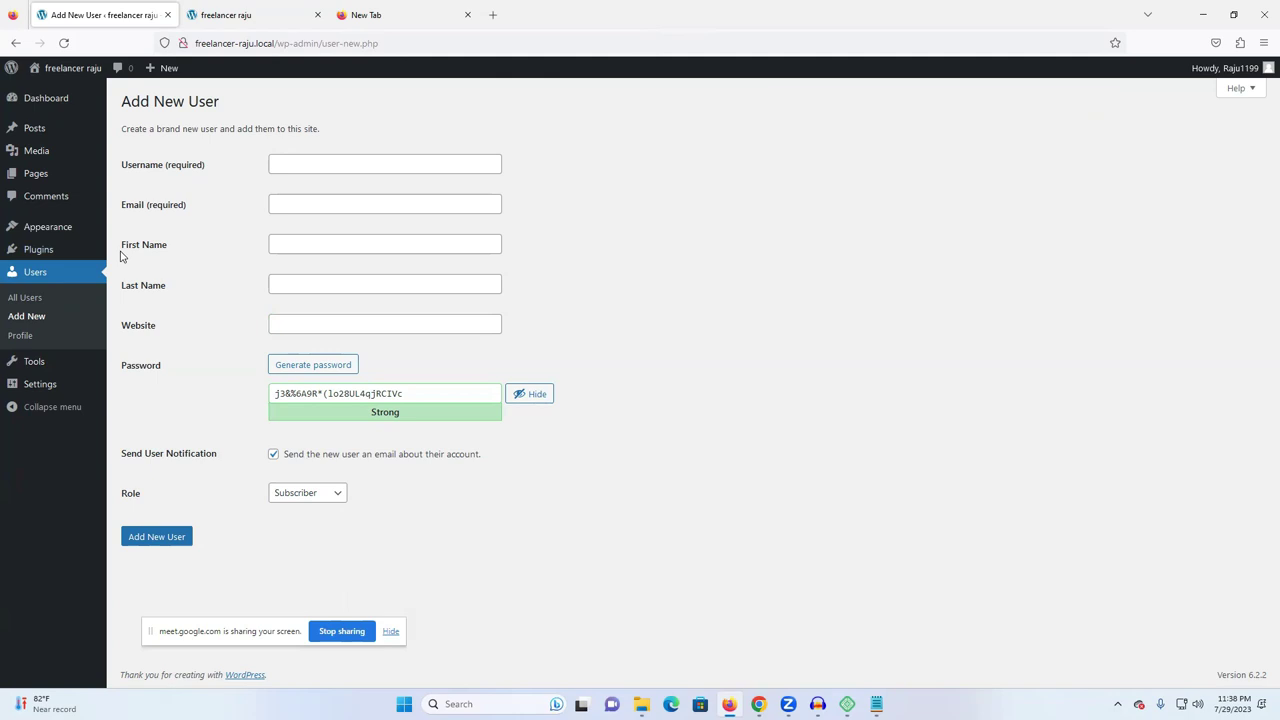
left_click(28, 363)
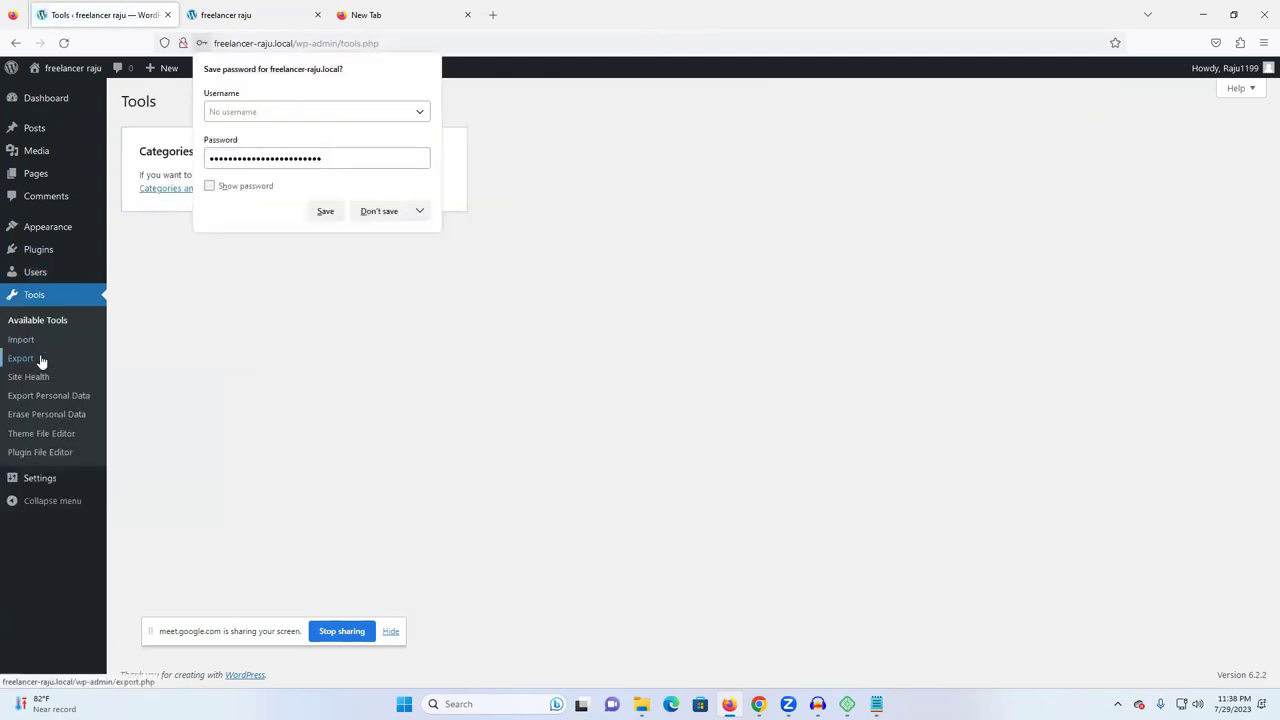
- Decline saving the password in the browser, then look over General and Reading settings
left_click(385, 214)
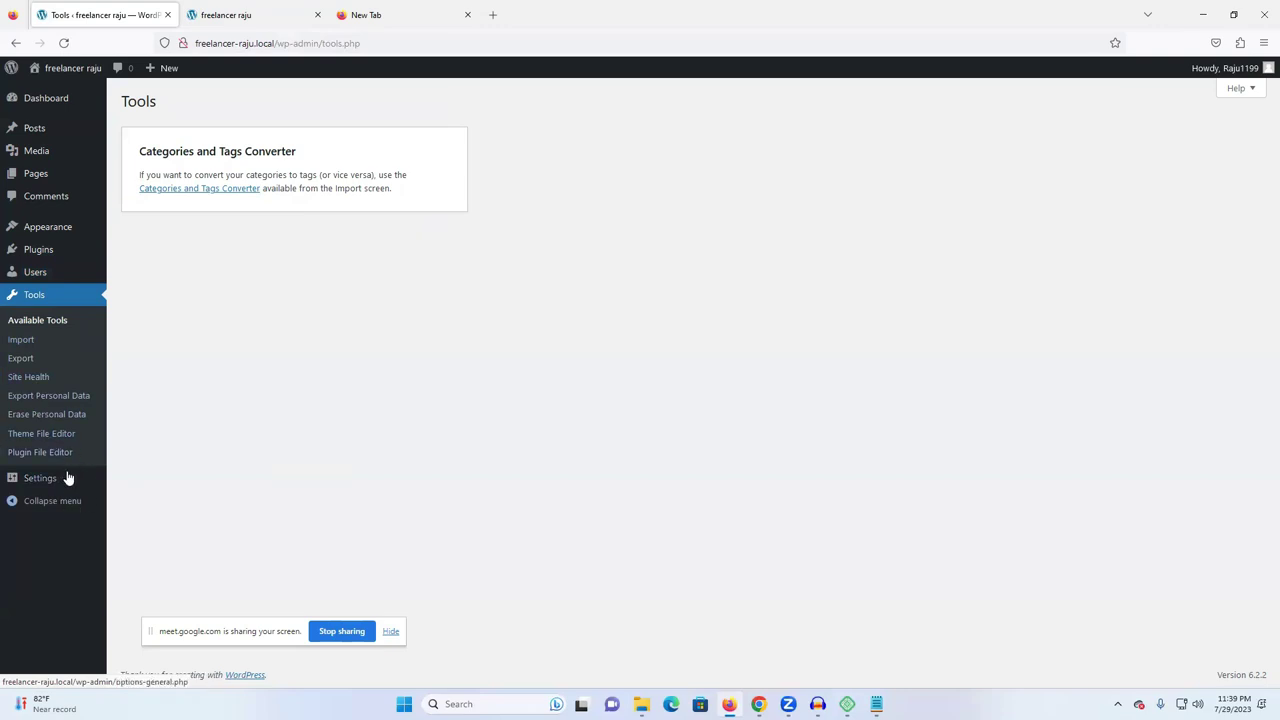
mouse_move(43, 482)
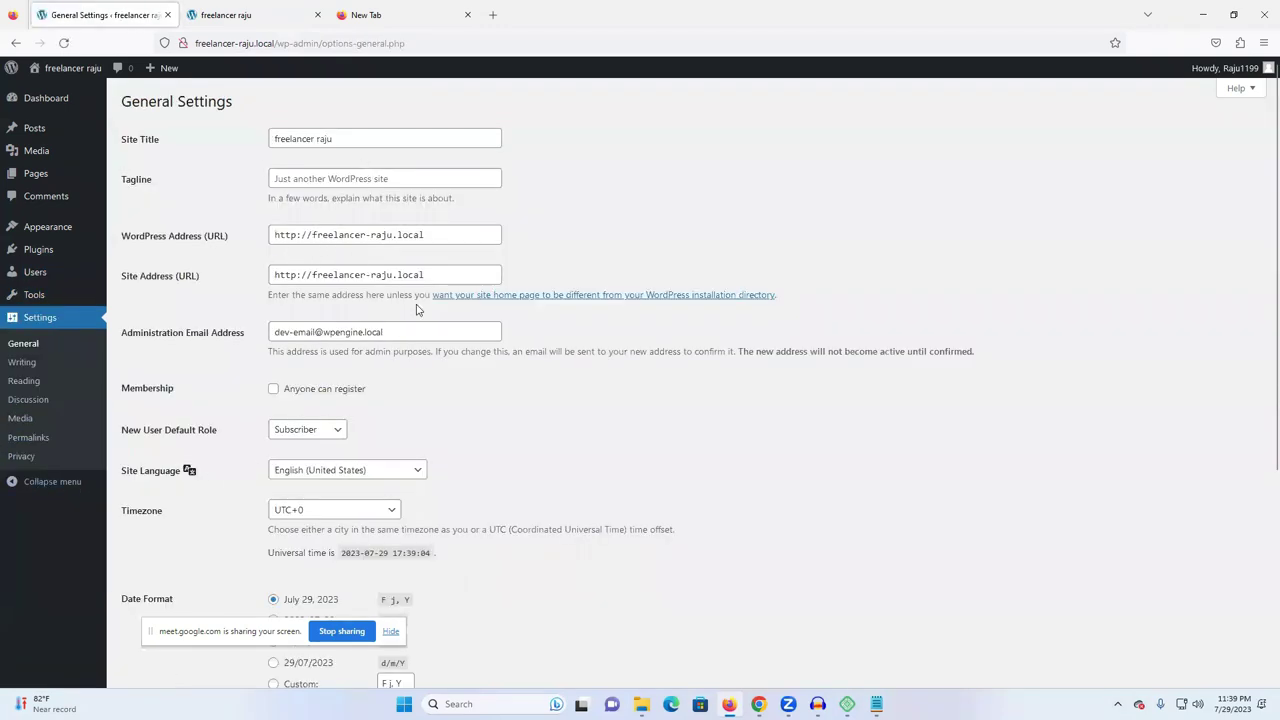
scroll(320, 383, "down", 1)
scroll(307, 236, "up", 1)
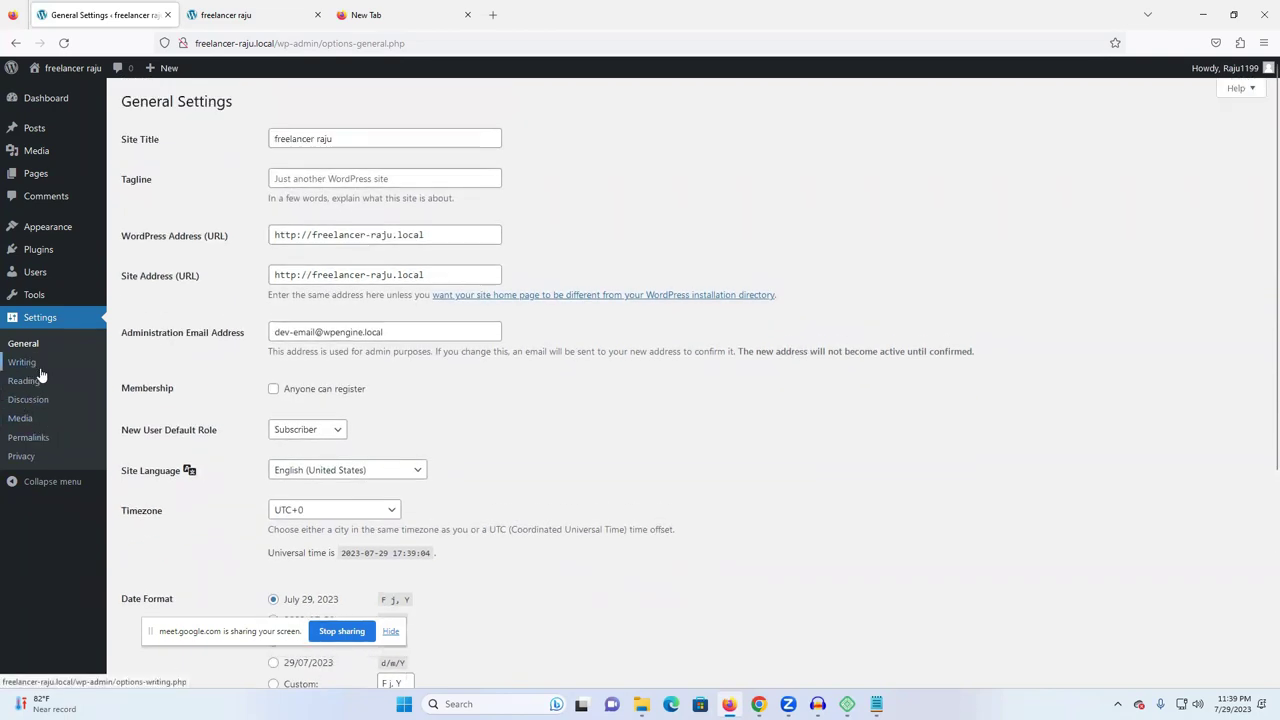
left_click(25, 384)
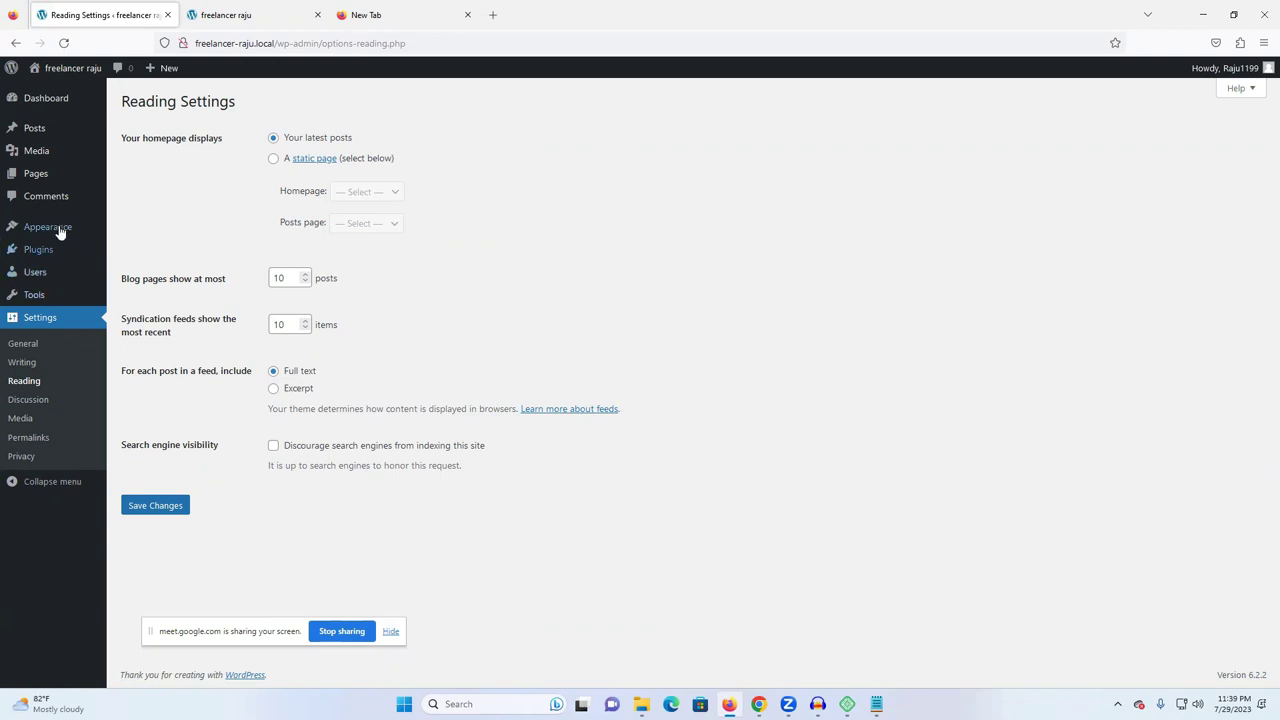
- Go to the installed Themes page, glance at the site's front end, and come back
mouse_move(61, 230)
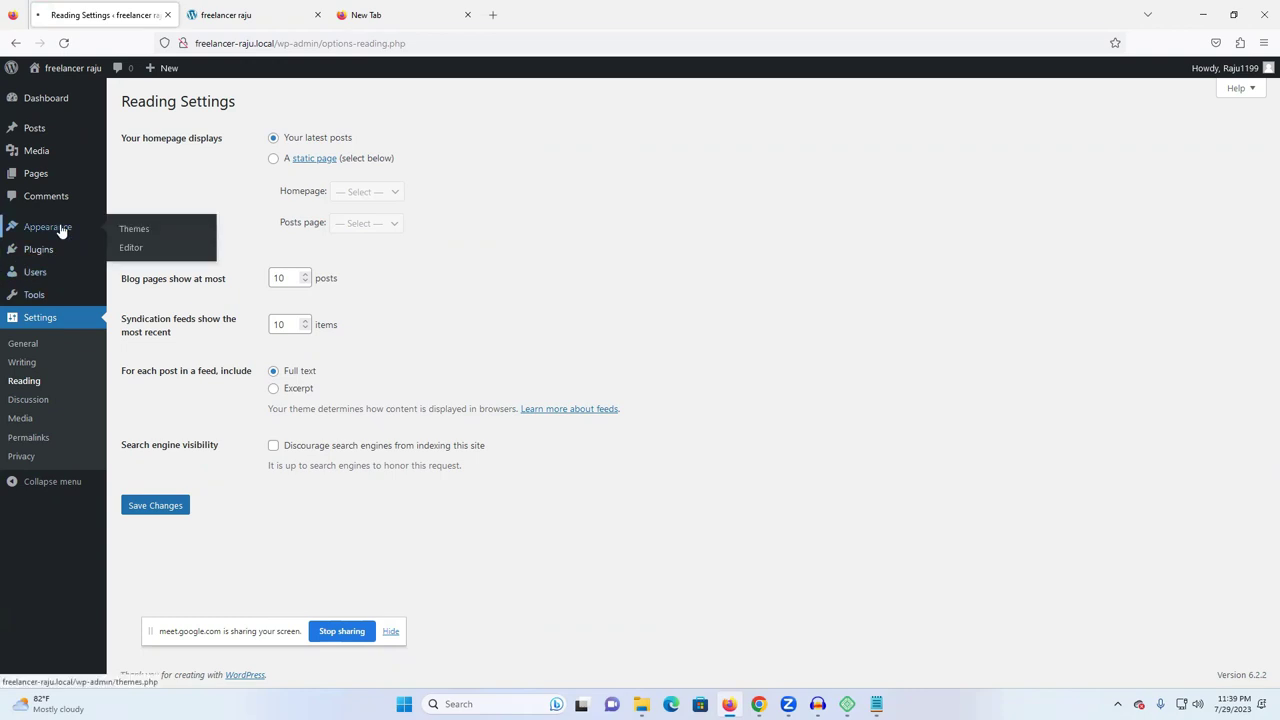
left_click(61, 228)
left_click(228, 14)
scroll(600, 290, "down", 5)
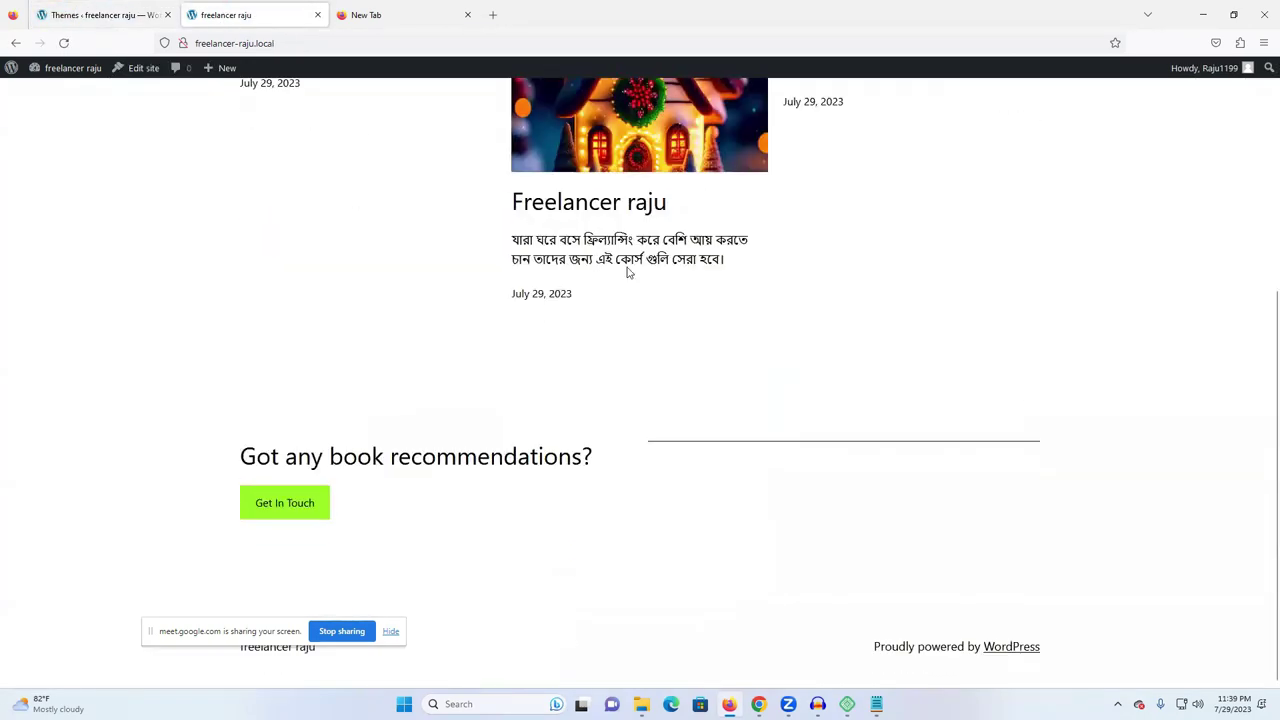
scroll(1017, 311, "up", 3)
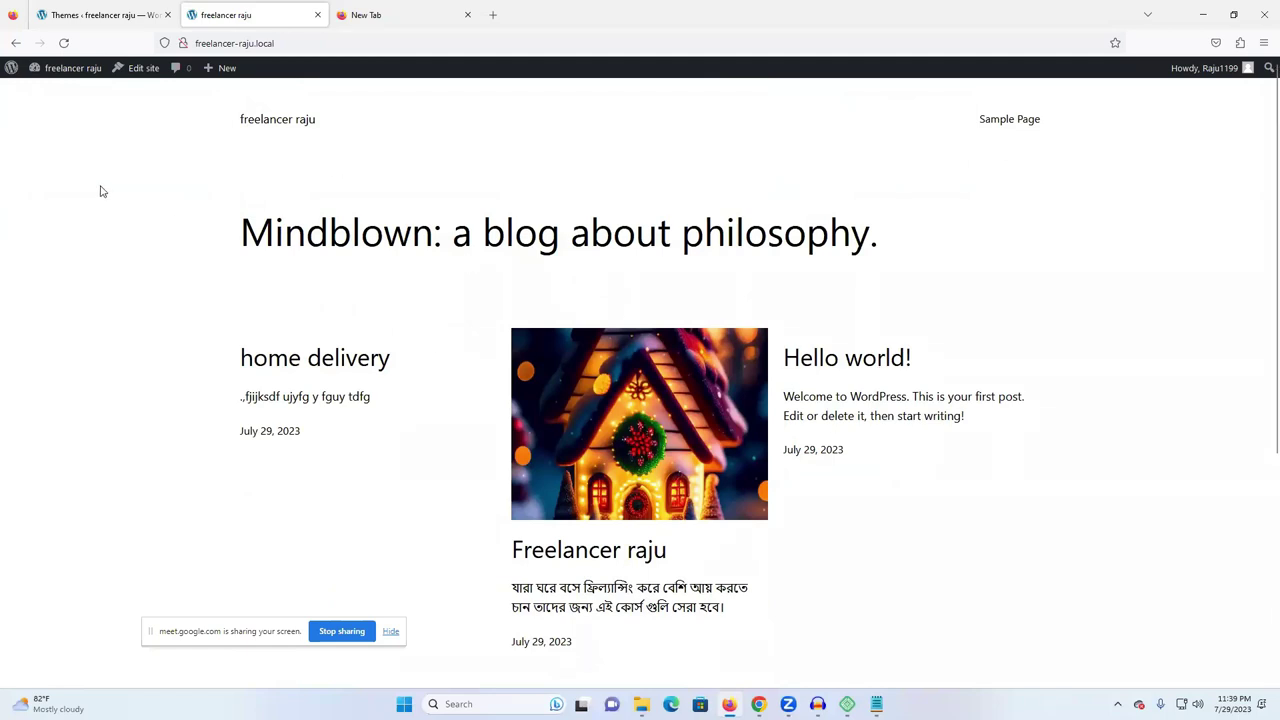
left_click(45, 14)
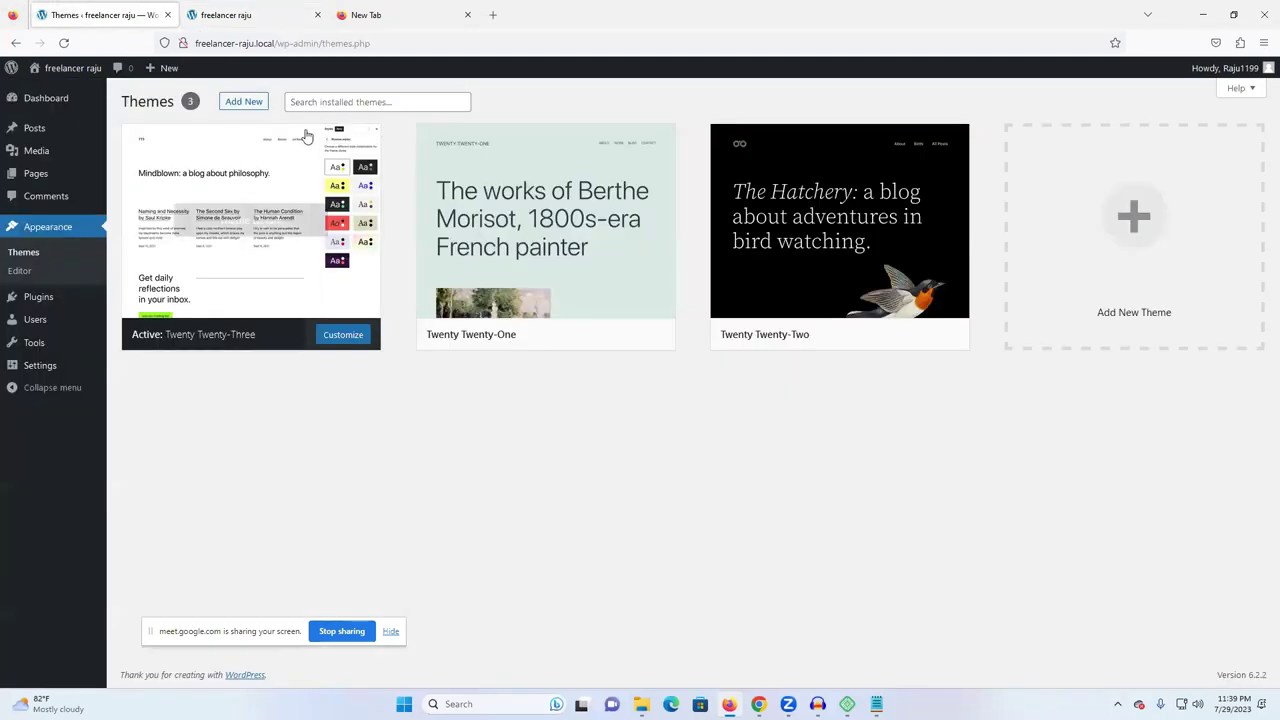
- Install and activate Astra from Add New Theme, then reload the freelancer raju front page
left_click(248, 106)
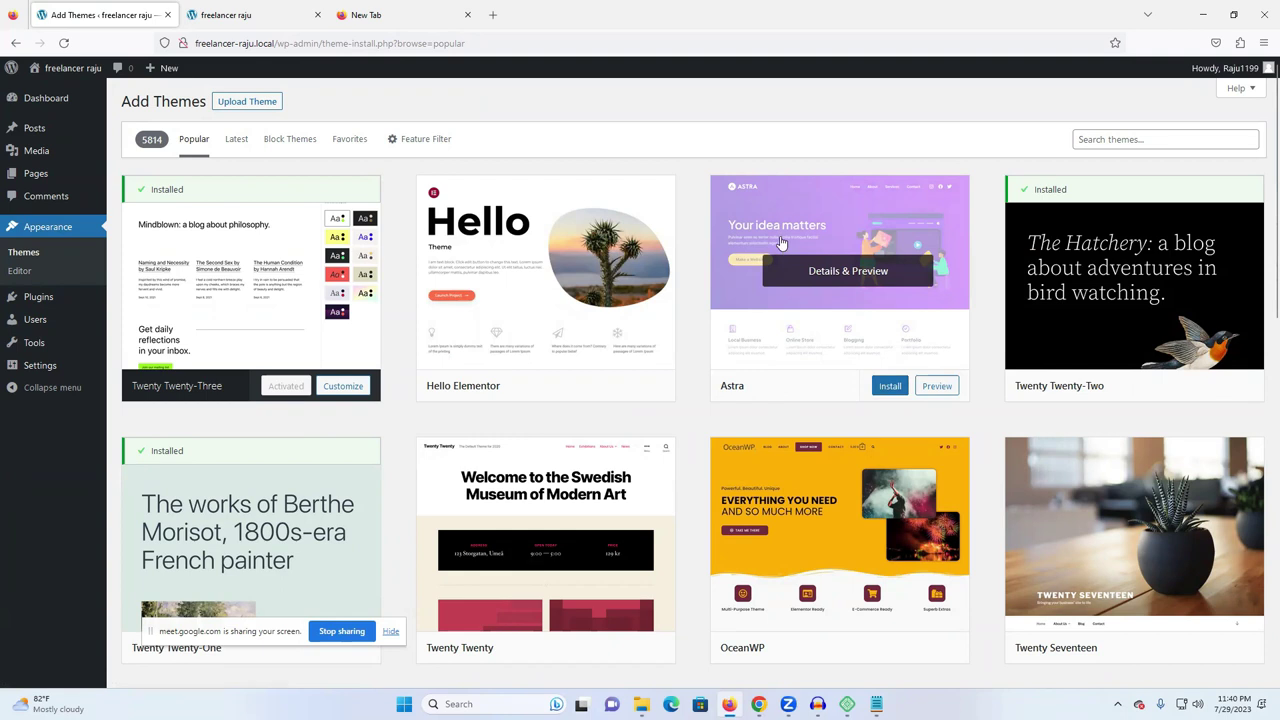
left_click(895, 388)
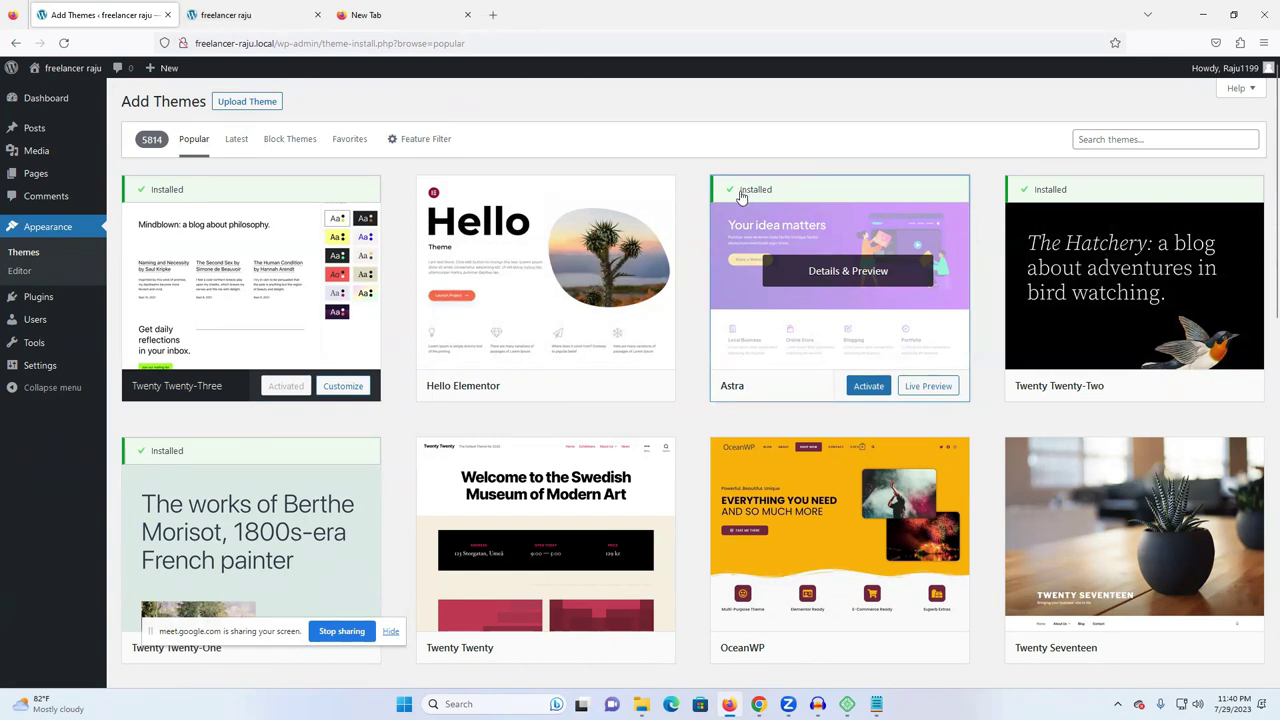
left_click(870, 388)
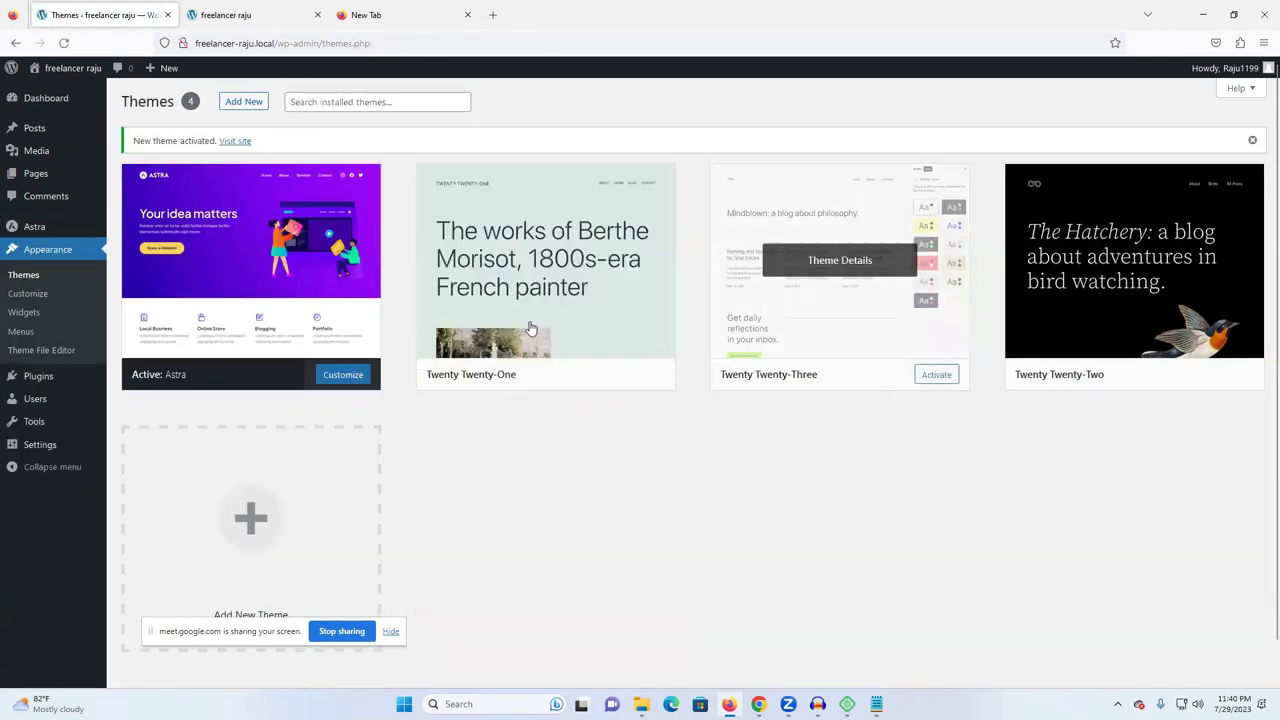
left_click(225, 14)
left_click(63, 43)
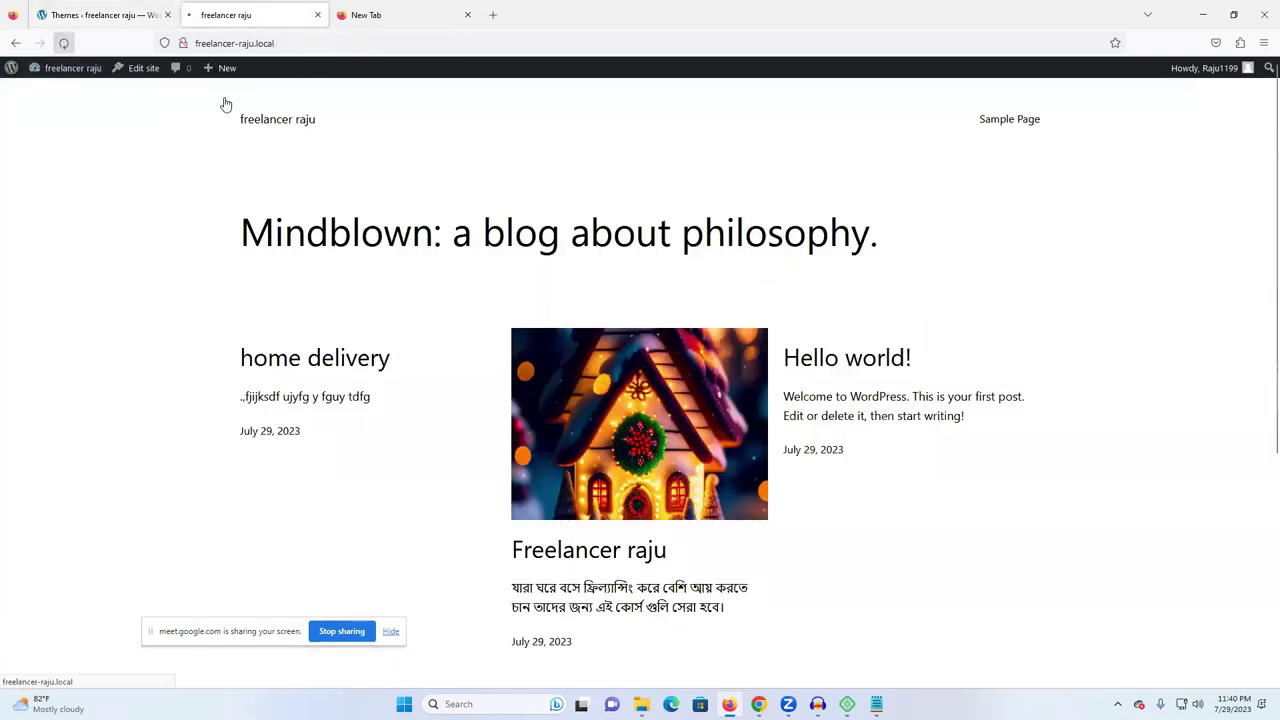
scroll(754, 280, "down", 5)
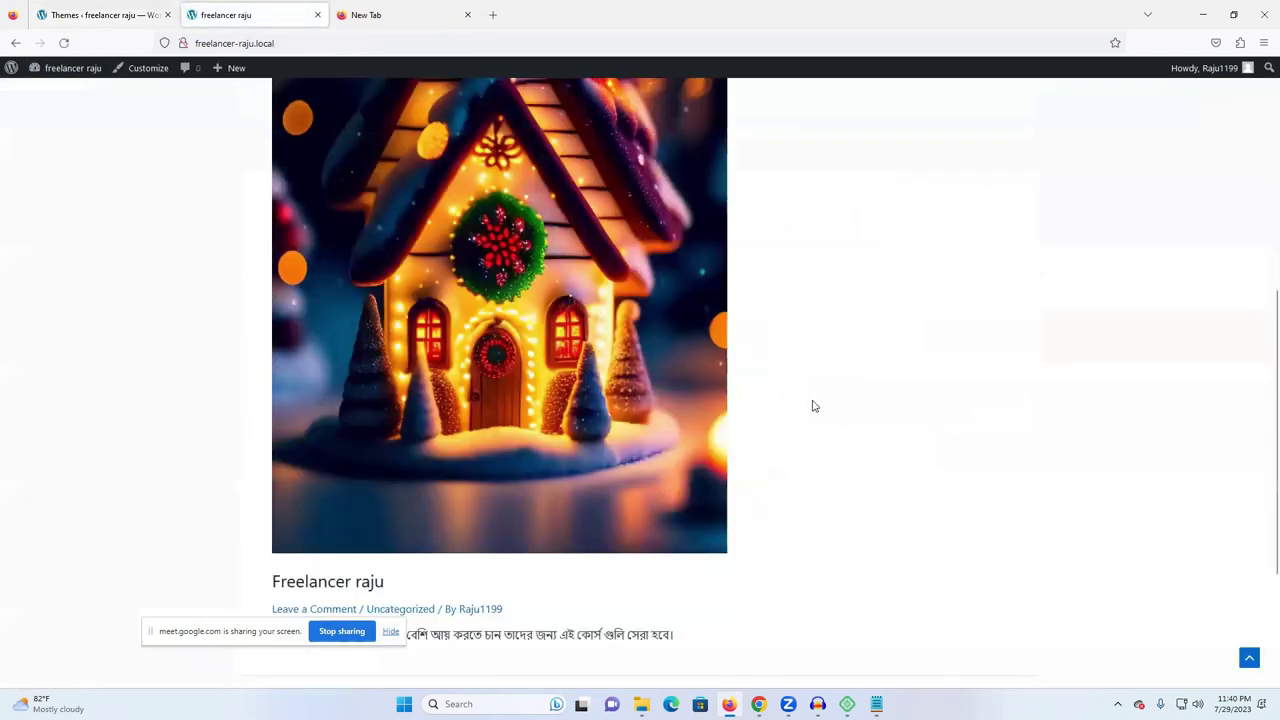
scroll(889, 320, "up", 5)
- View Astra's theme details, briefly enter the Customizer, then go to the Astra dashboard
scroll(886, 274, "down", 5)
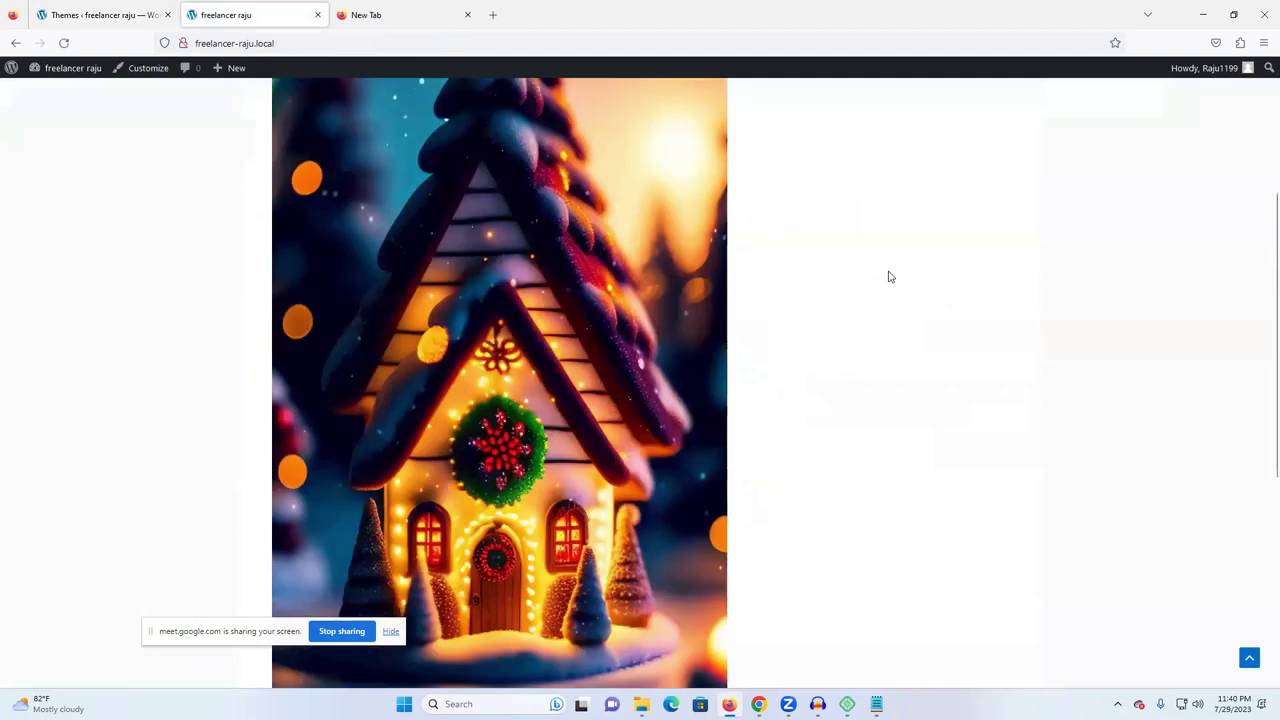
left_click(130, 14)
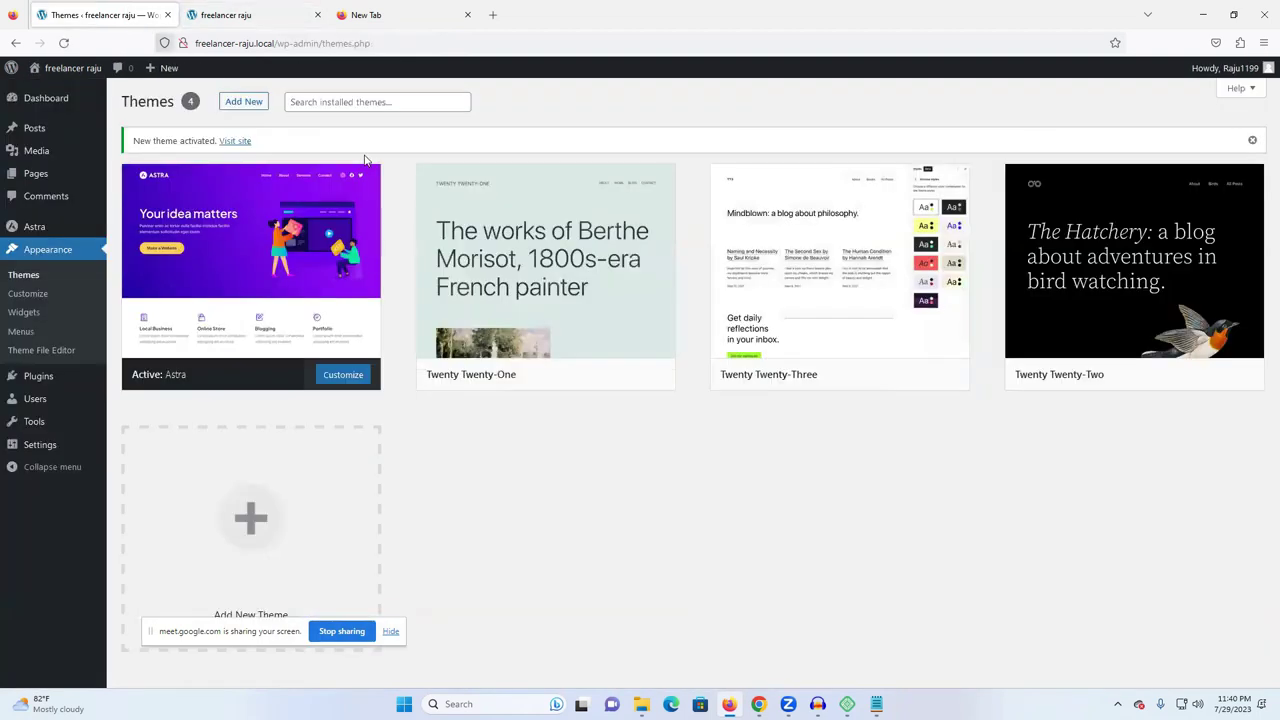
left_click(293, 216)
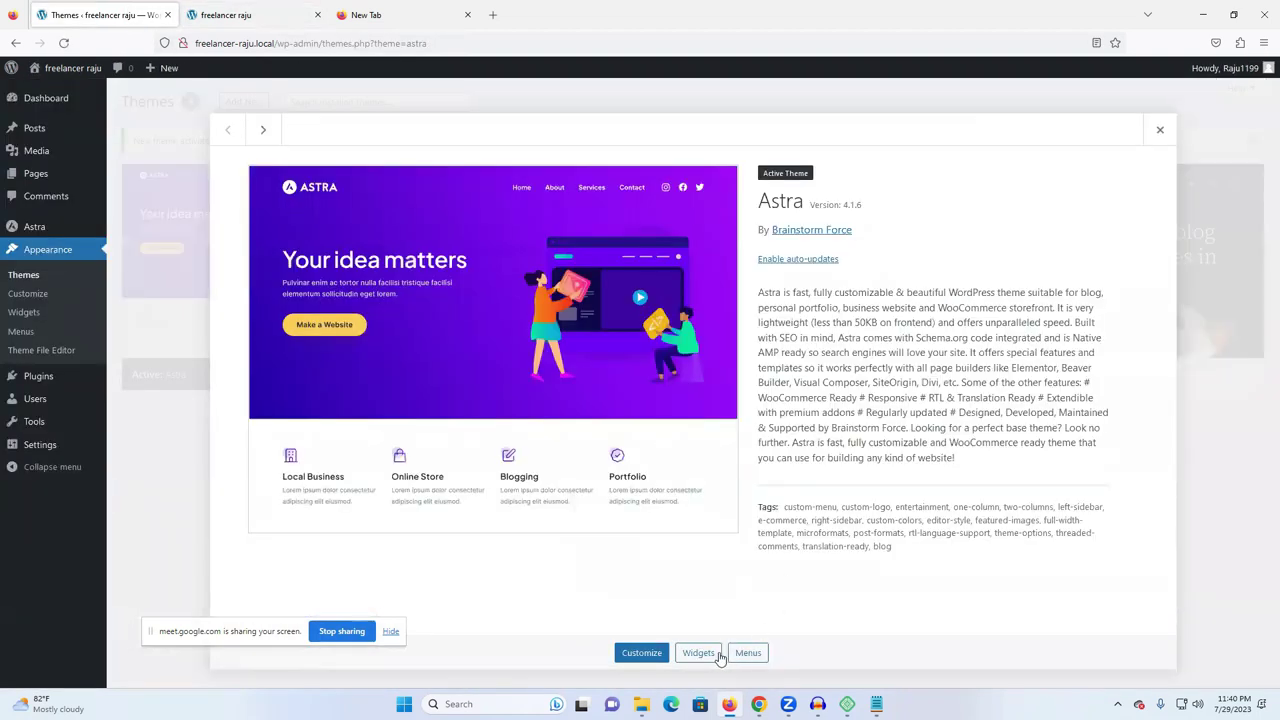
left_click(636, 660)
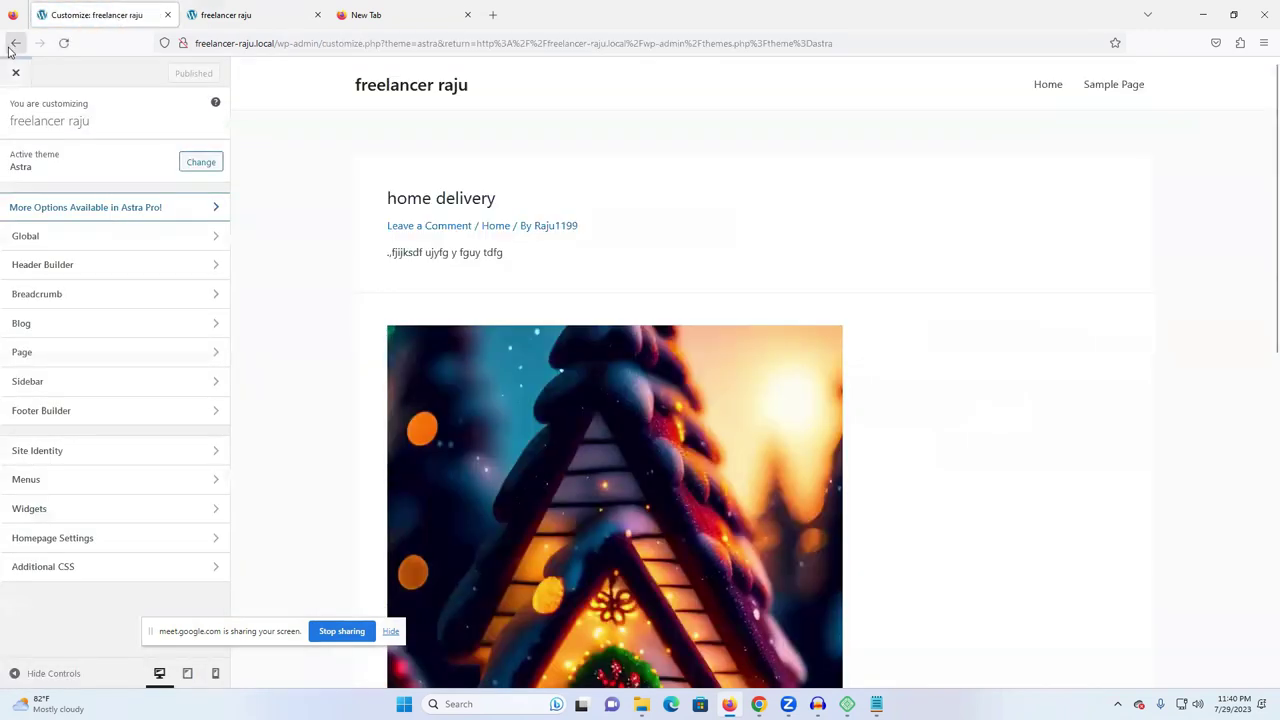
left_click(15, 43)
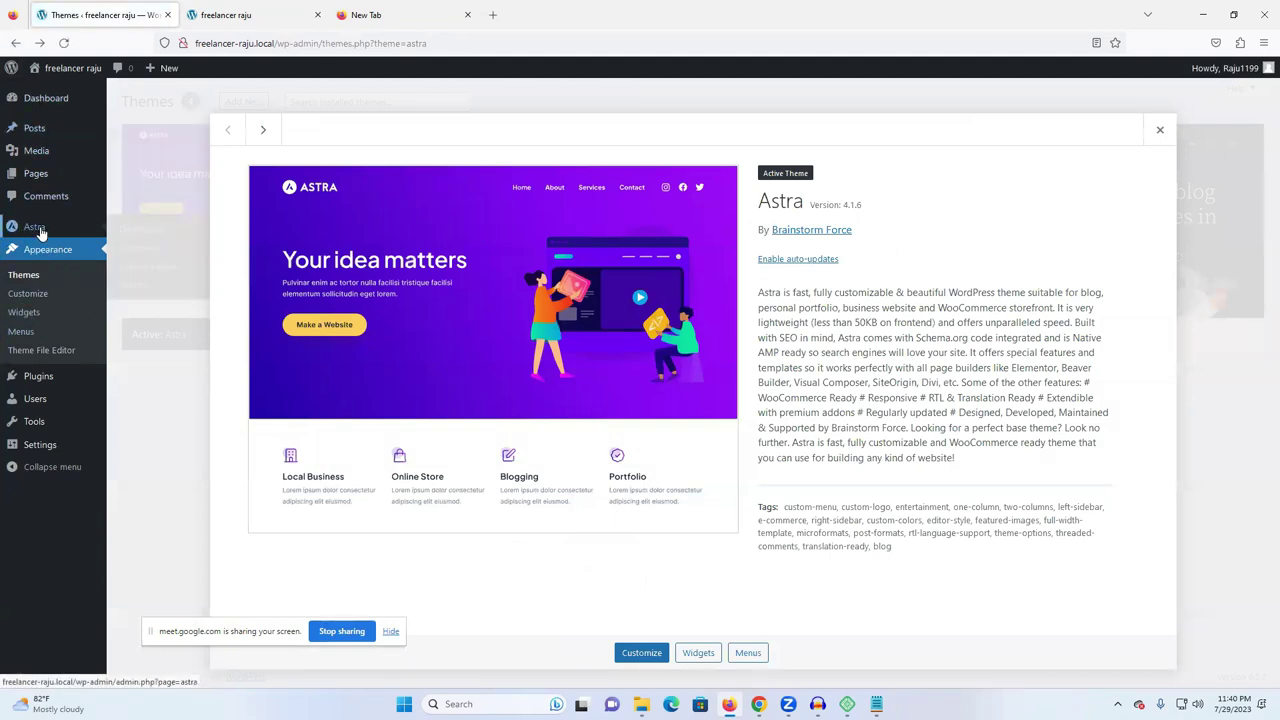
left_click(40, 231)
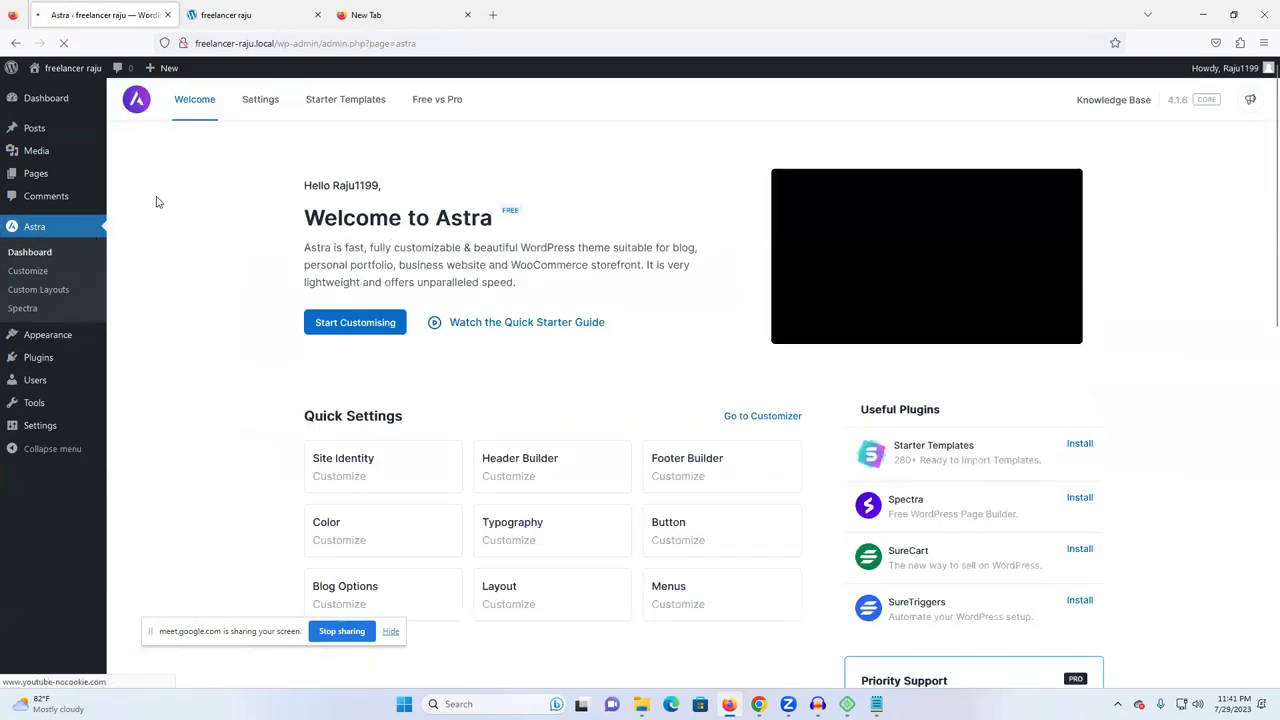
- Review Astra's welcome dashboard, enter and exit the Customizer, then go to Starter Templates
scroll(538, 292, "down", 1)
scroll(538, 292, "down", 7)
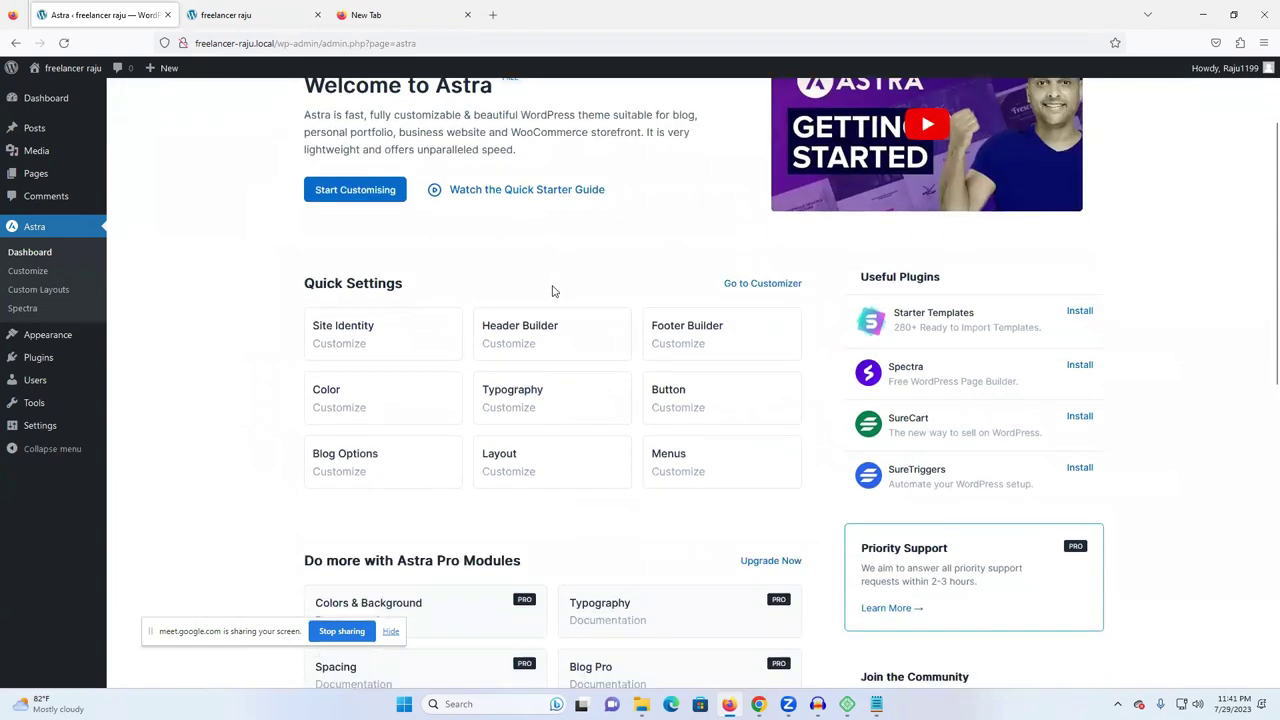
scroll(681, 304, "up", 3)
scroll(681, 304, "up", 5)
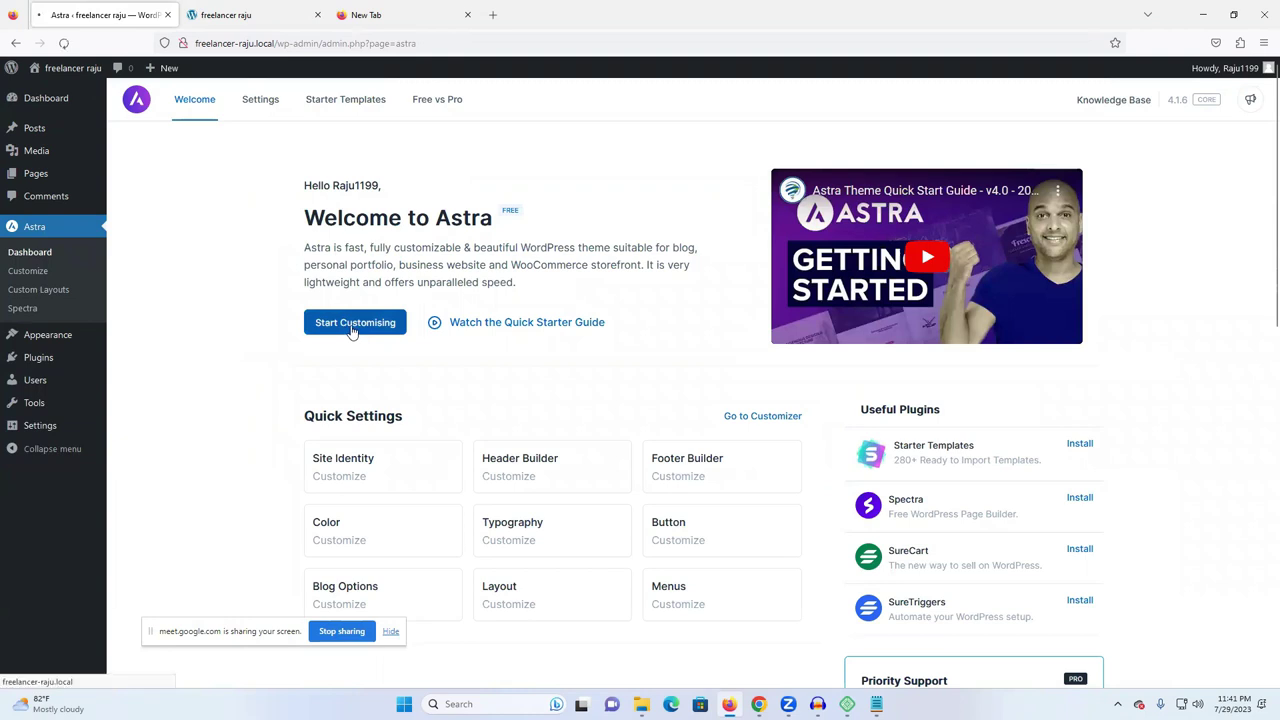
left_click(351, 325)
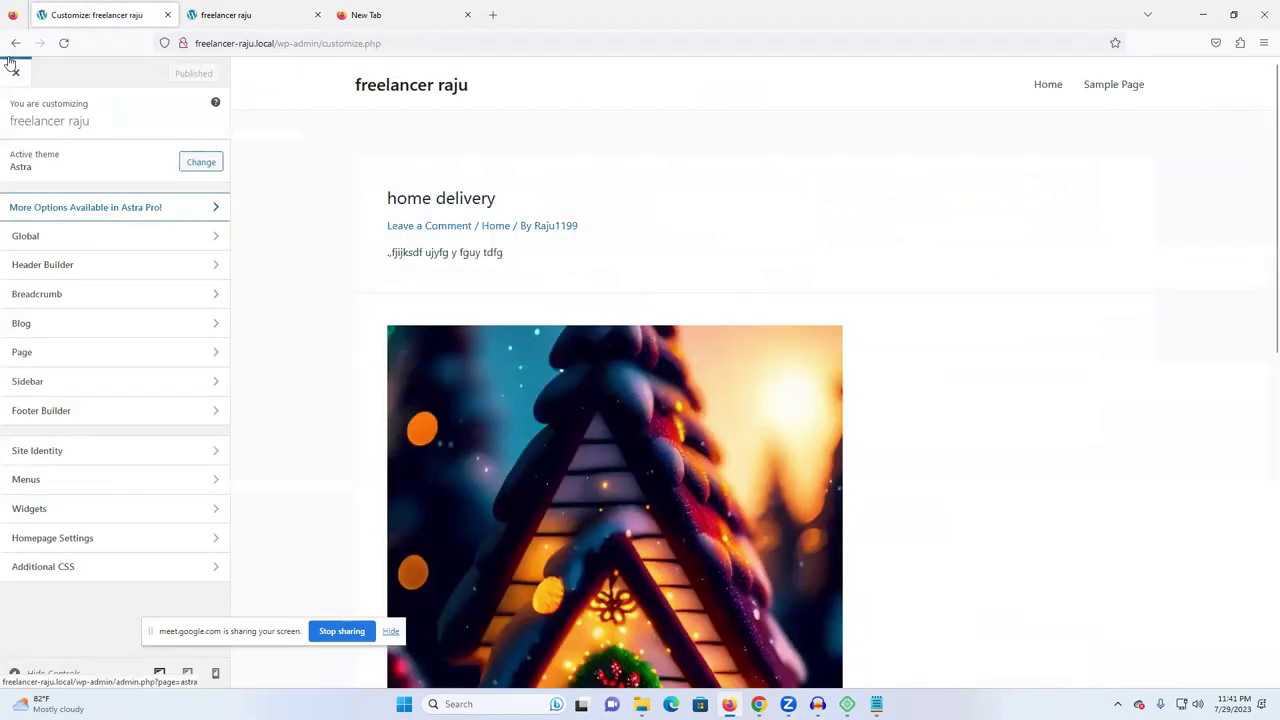
left_click(10, 70)
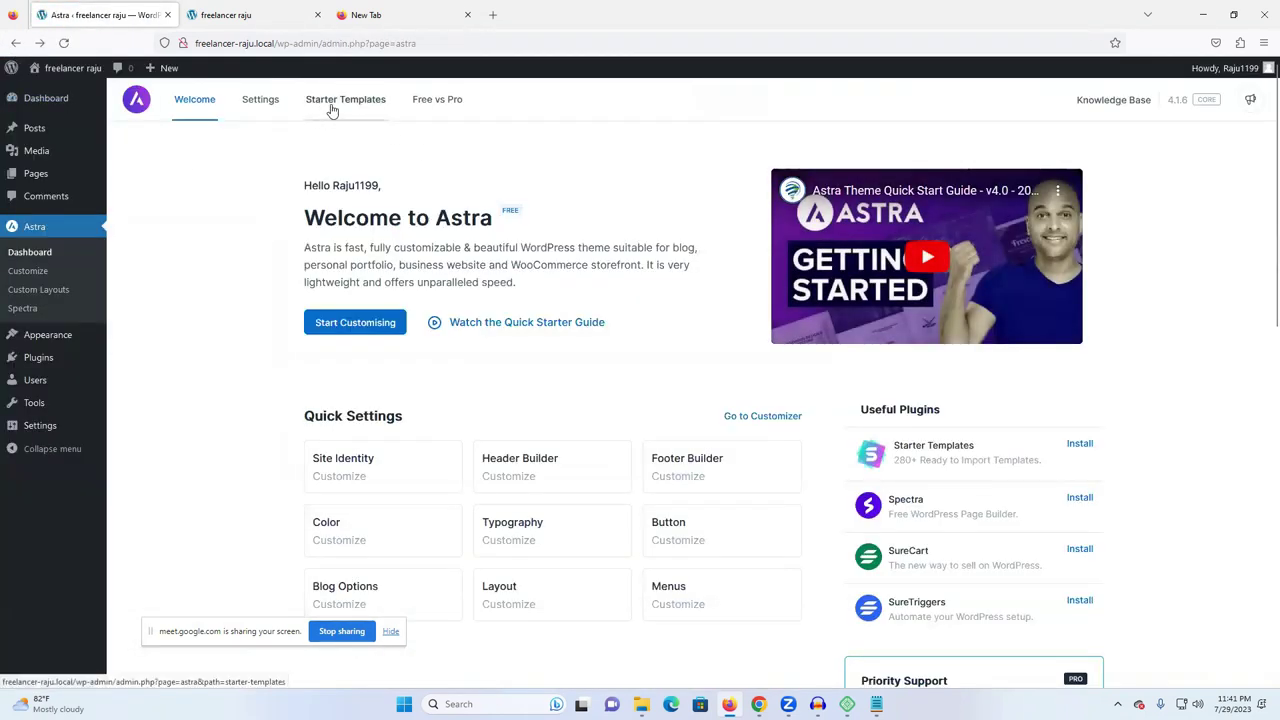
left_click(335, 106)
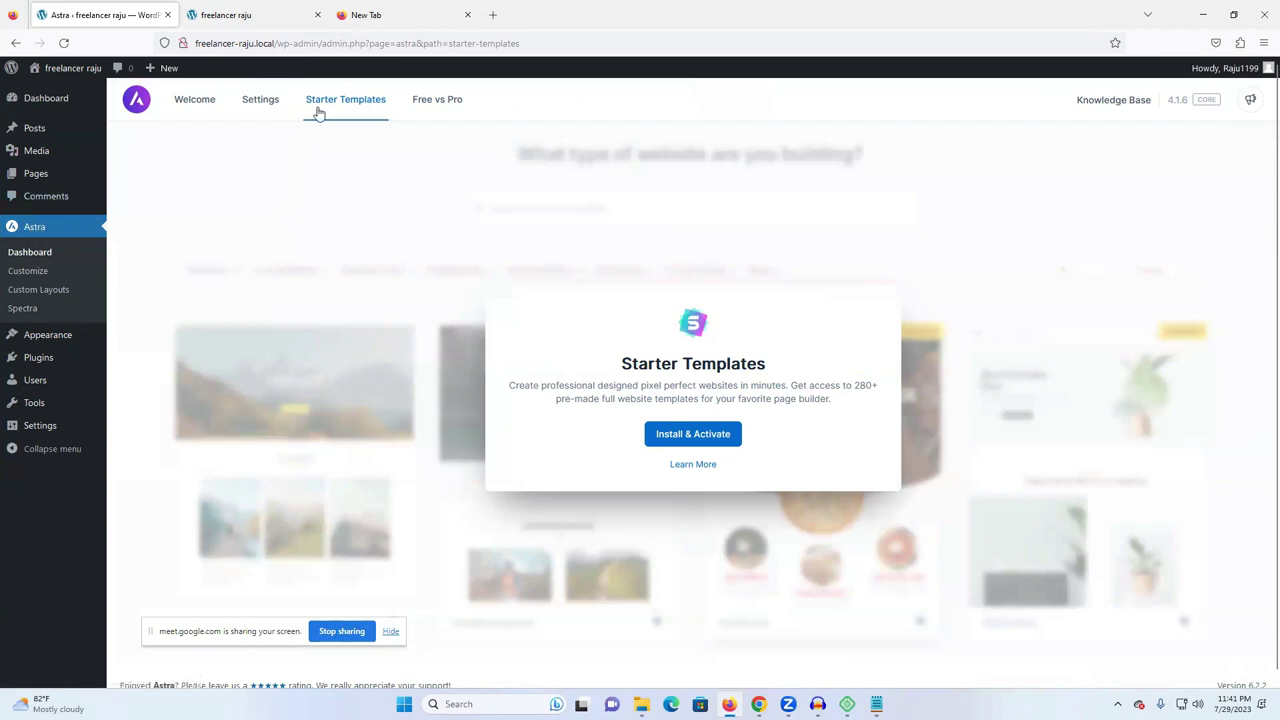
- Install and activate the Starter Templates plugin, reloading the stalled page and retrying the install
left_click(681, 442)
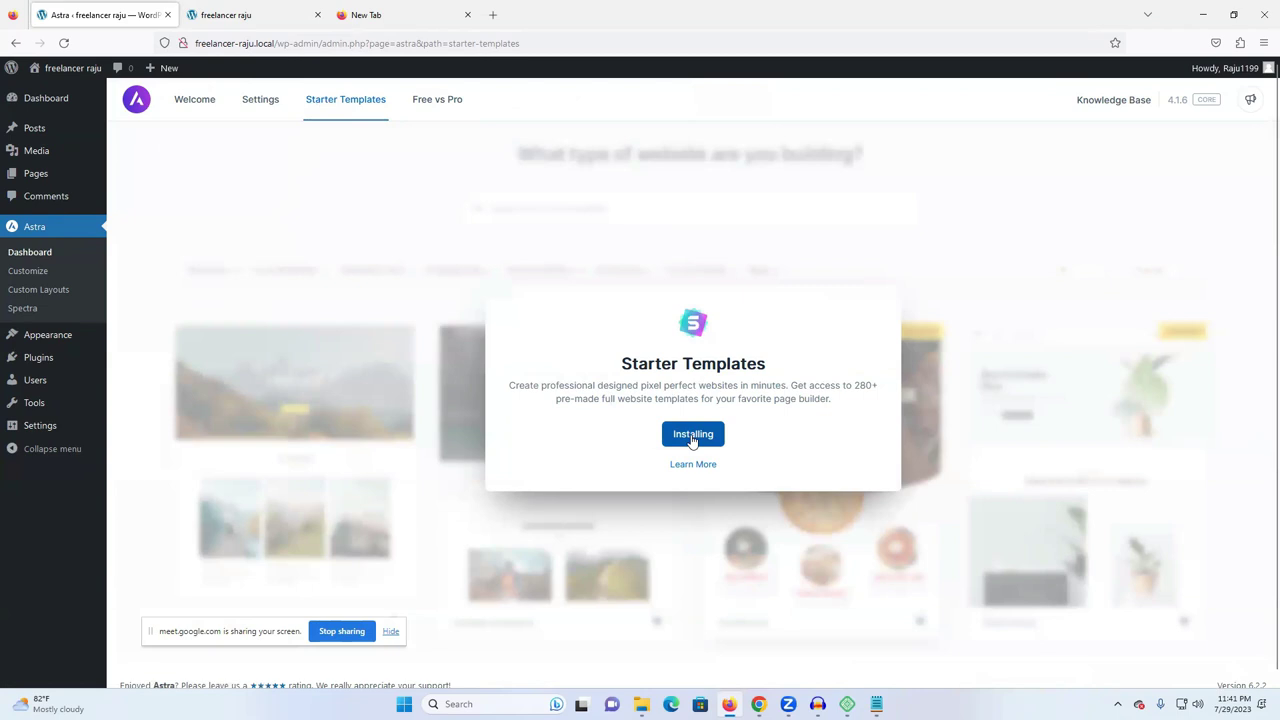
scroll(536, 410, "down", 1)
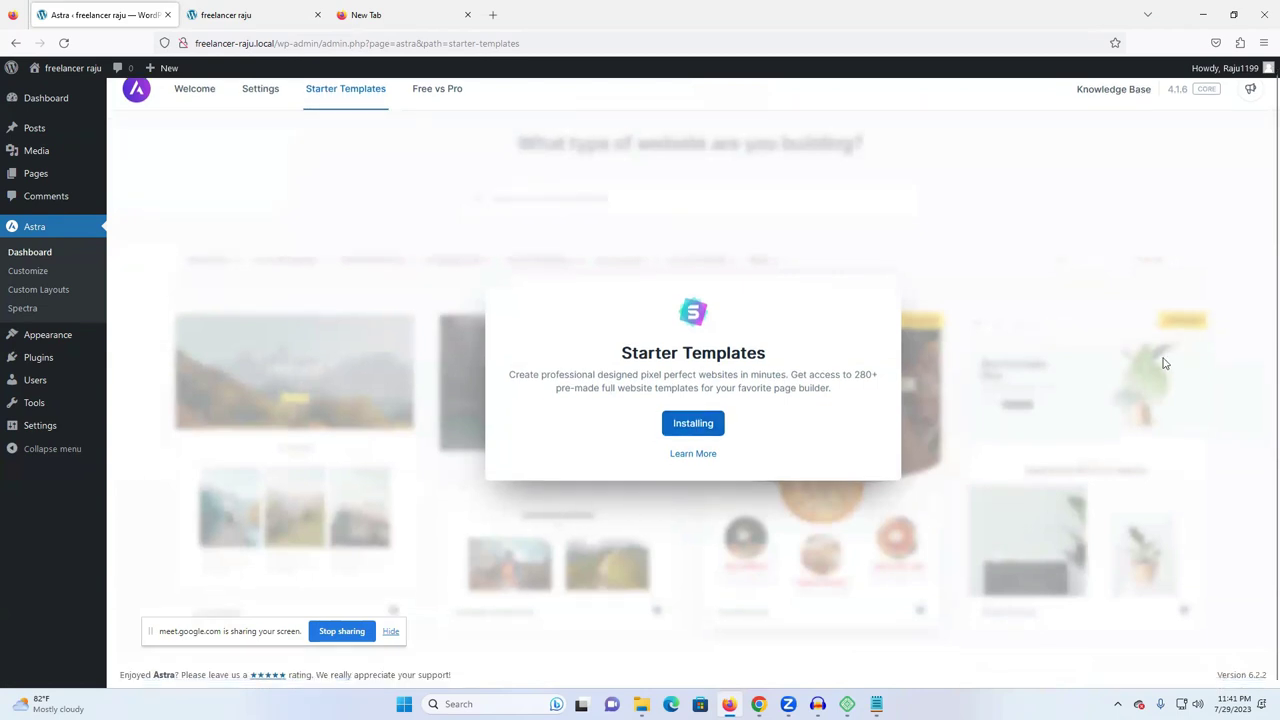
scroll(1050, 338, "up", 1)
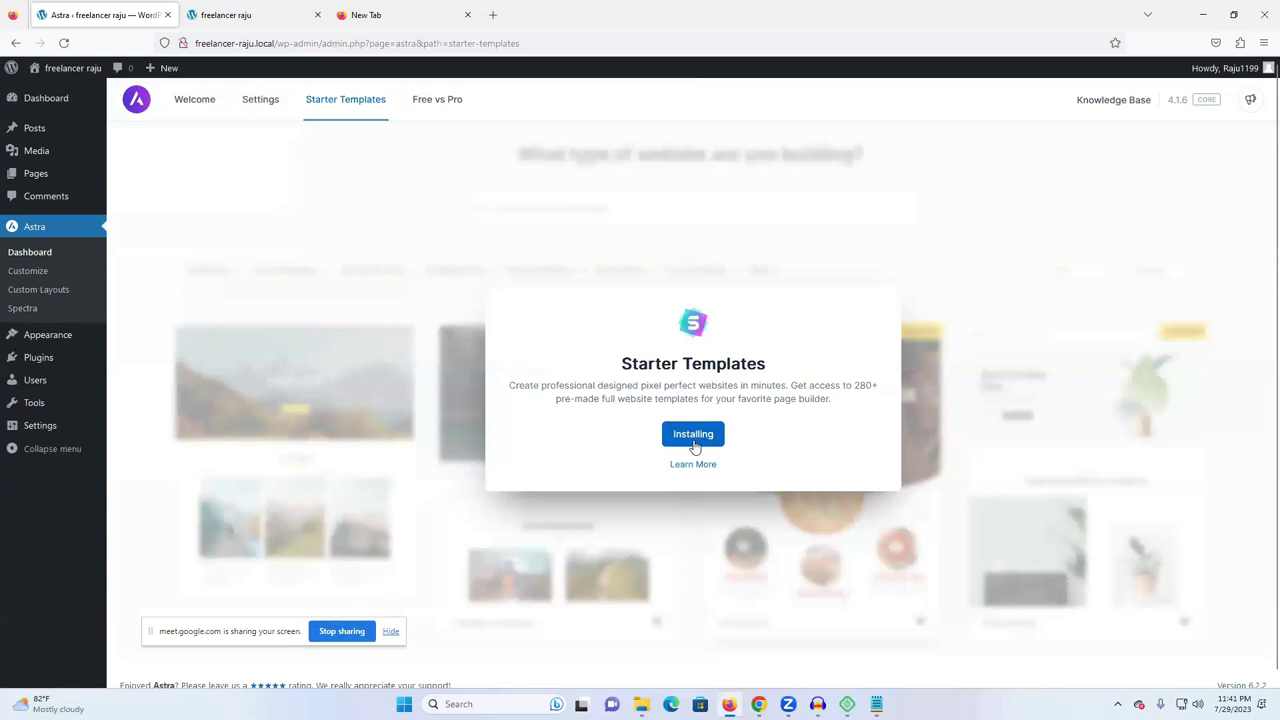
key("ctrl+t")
left_click(318, 15)
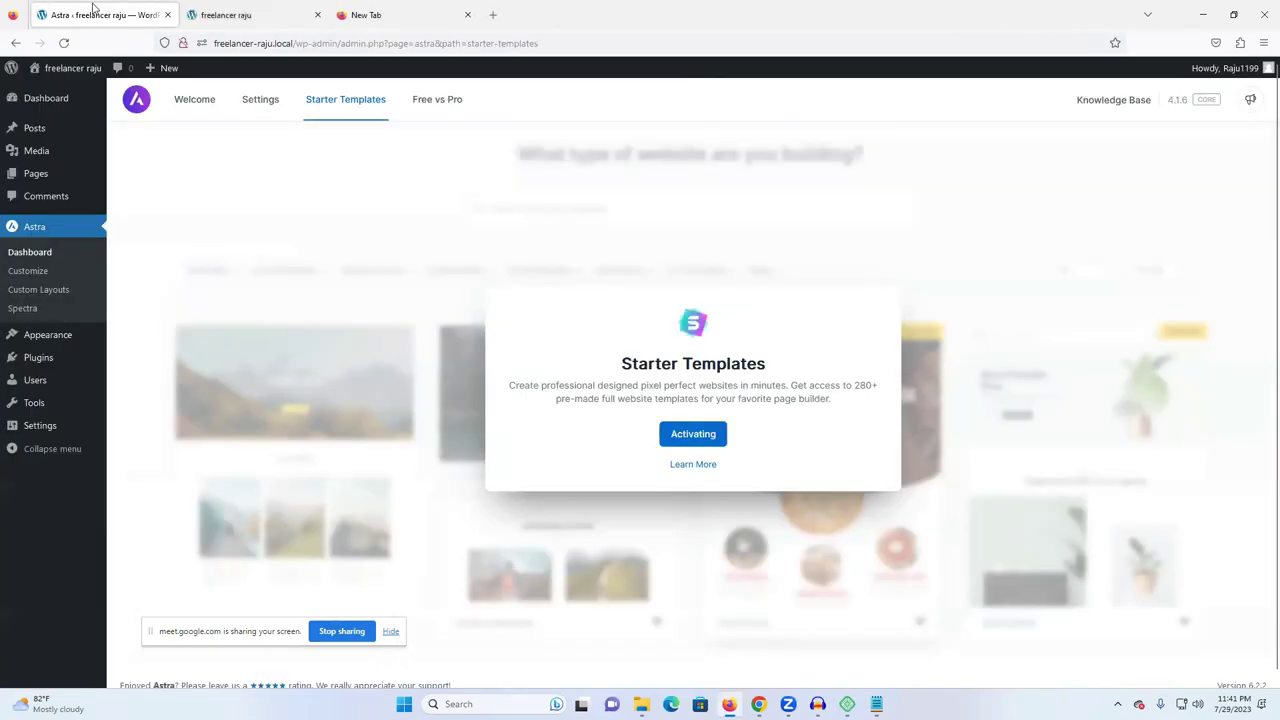
left_click(62, 43)
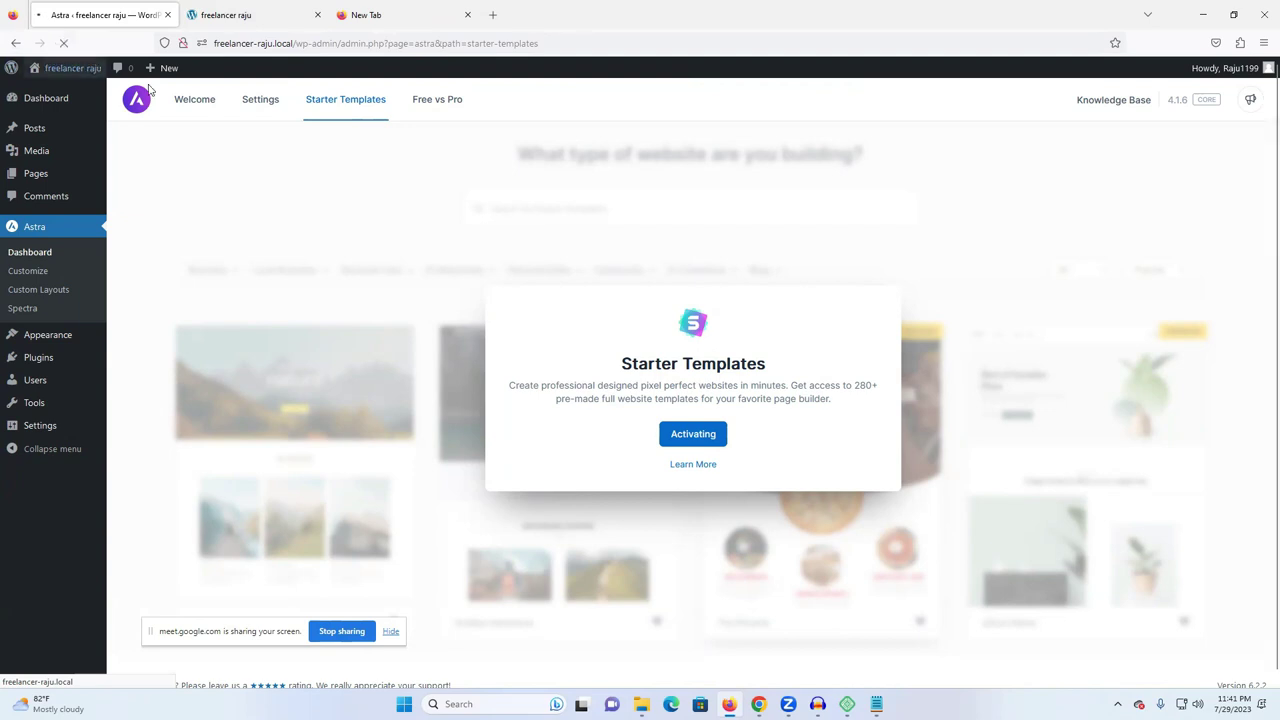
left_click(693, 432)
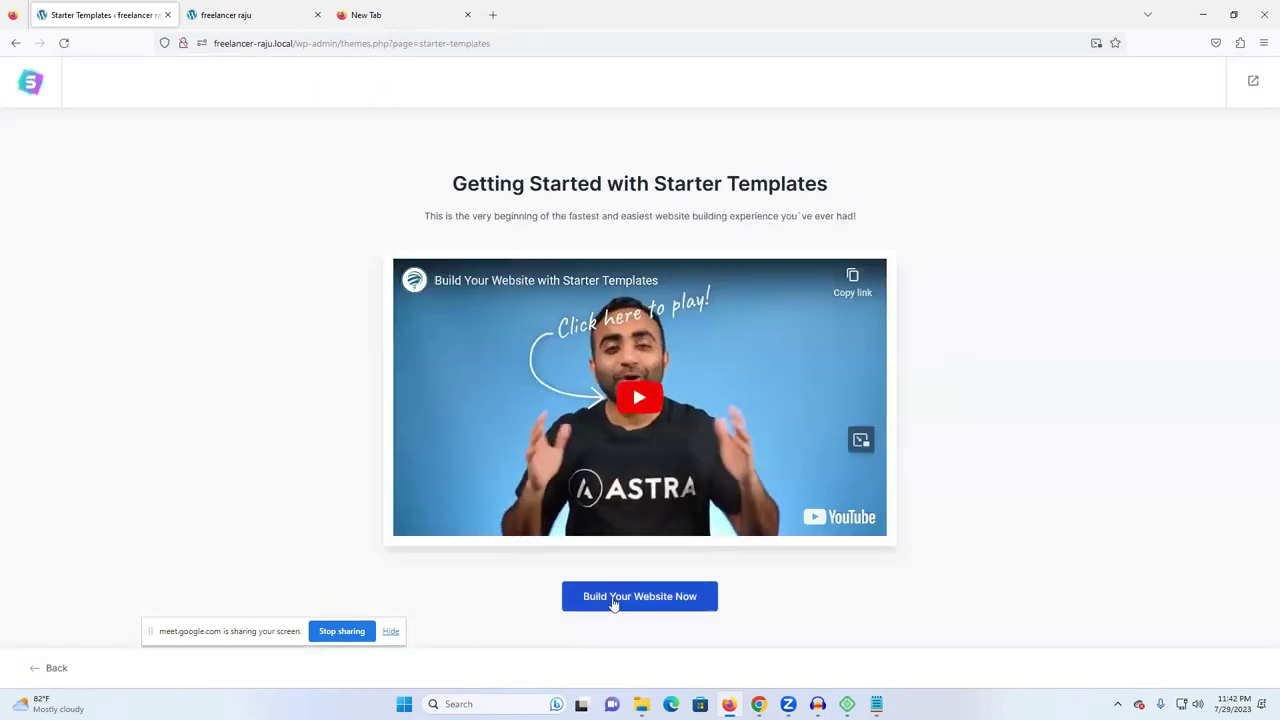
- Start the Build Your Website wizard and choose Elementor as the page builder
left_click(653, 609)
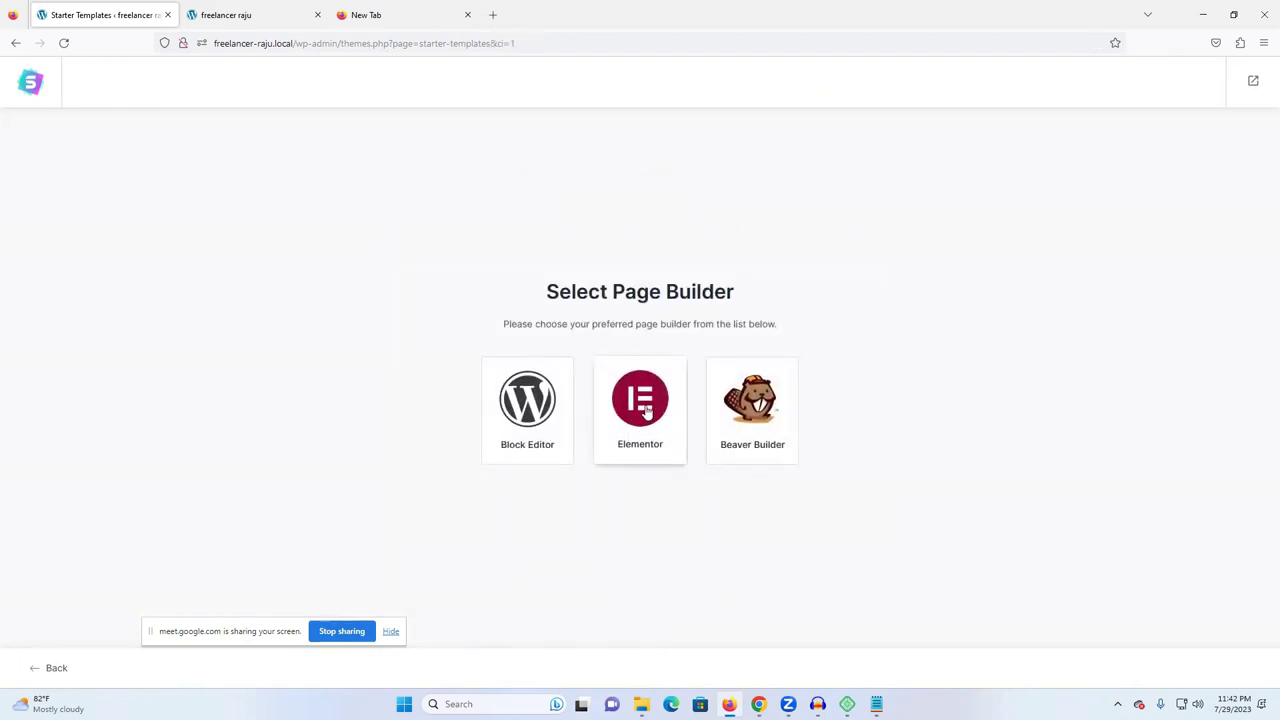
left_click(646, 410)
scroll(851, 348, "down", 3)
scroll(900, 300, "up", 3)
scroll(923, 280, "down", 4)
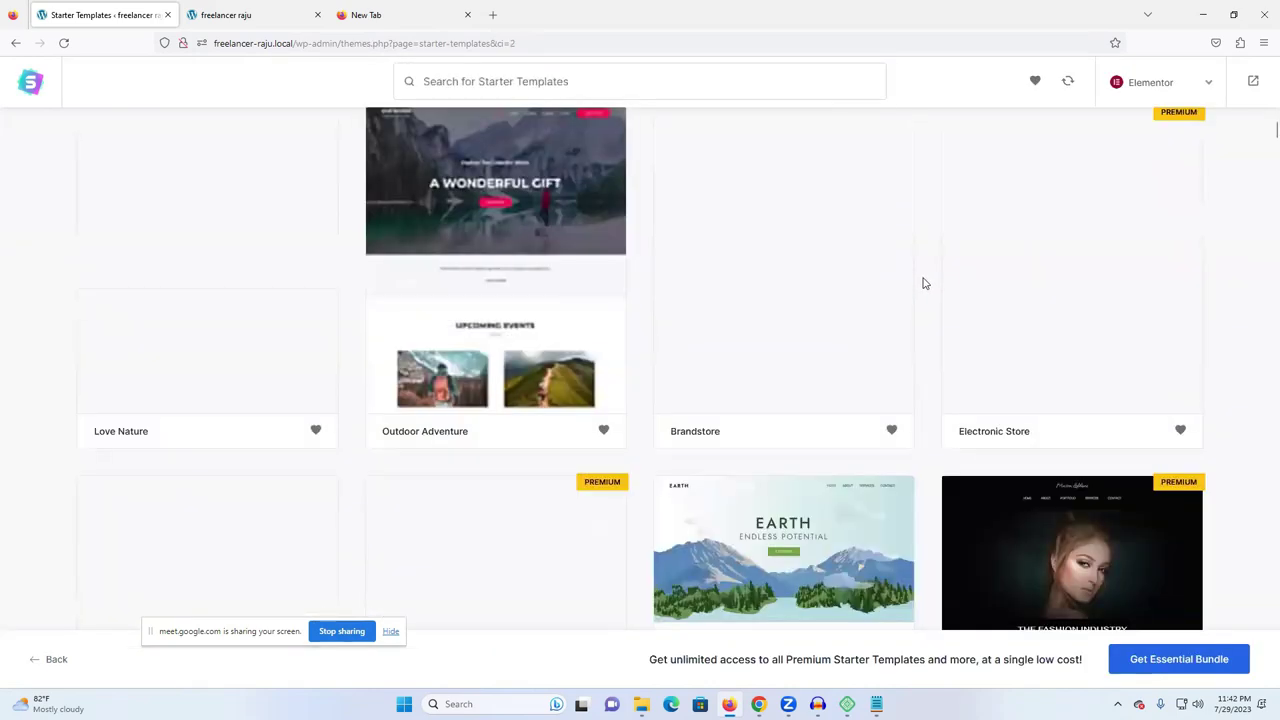
scroll(923, 283, "up", 3)
- Scroll the template grid down to the Locksmith template and select it
scroll(920, 370, "down", 8)
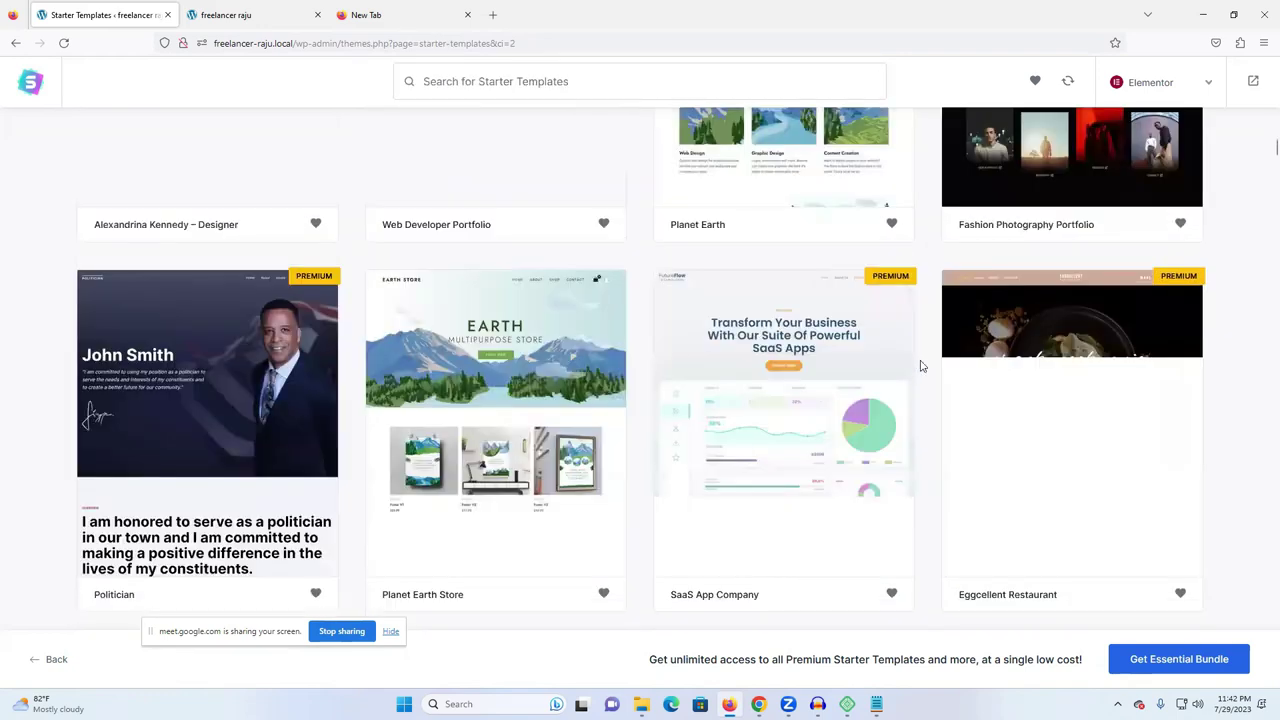
scroll(921, 366, "down", 6)
scroll(920, 363, "up", 4)
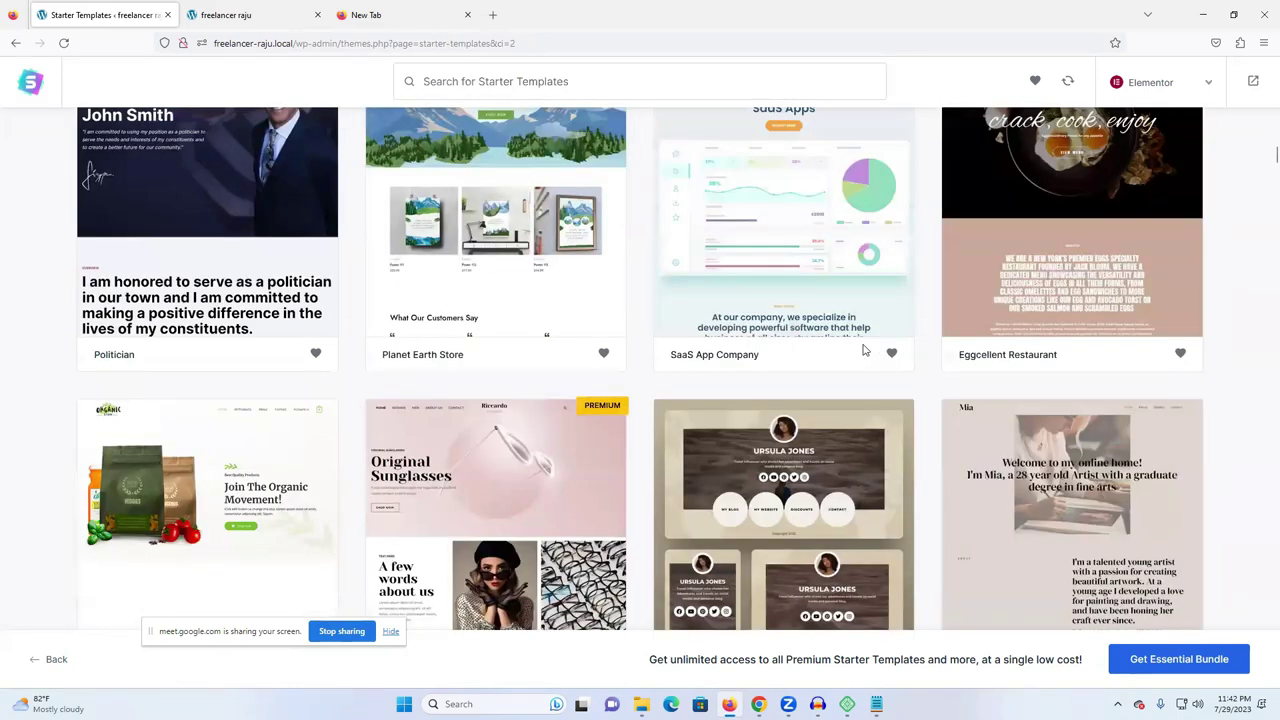
scroll(865, 350, "down", 6)
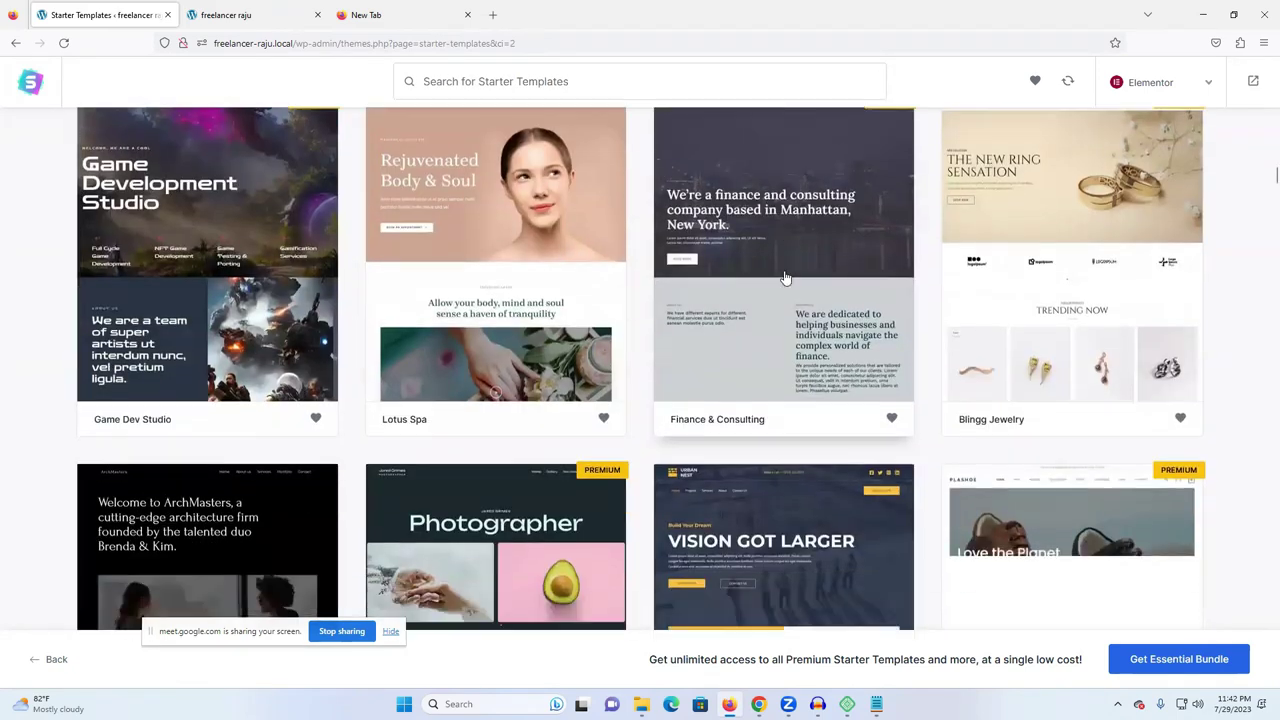
scroll(786, 278, "up", 2)
scroll(786, 278, "down", 6)
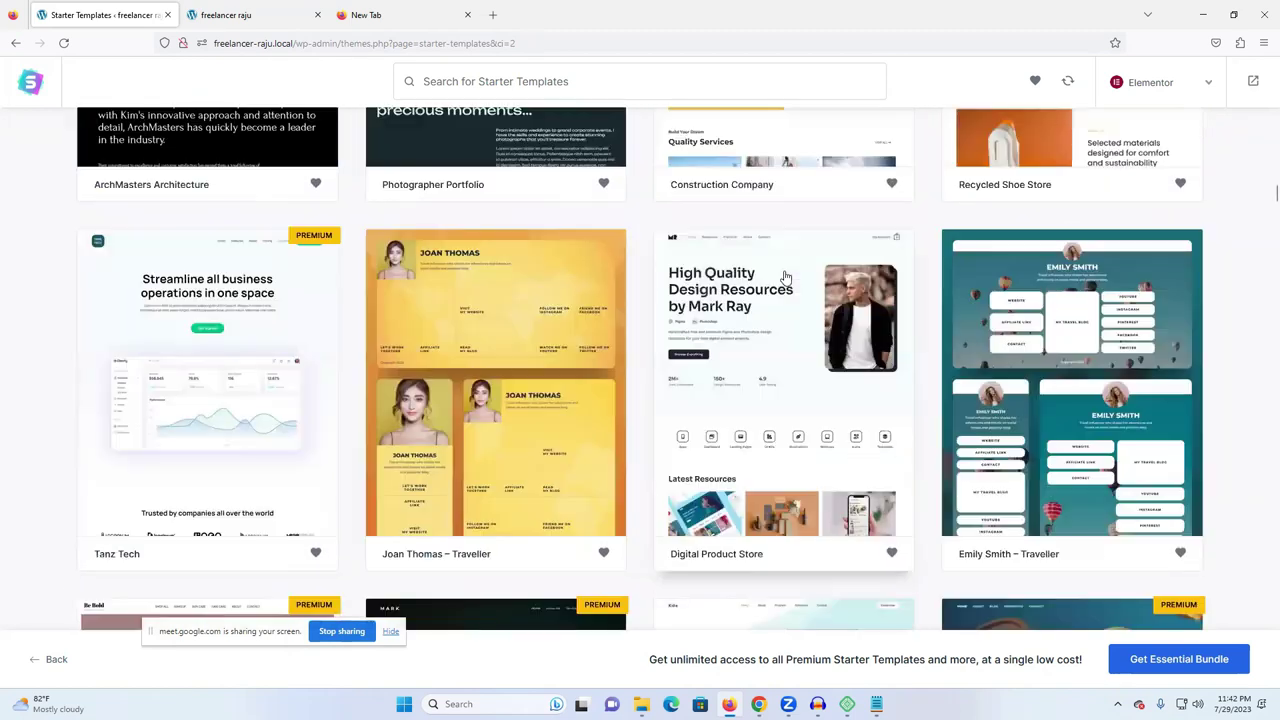
scroll(786, 278, "down", 3)
scroll(818, 290, "down", 2)
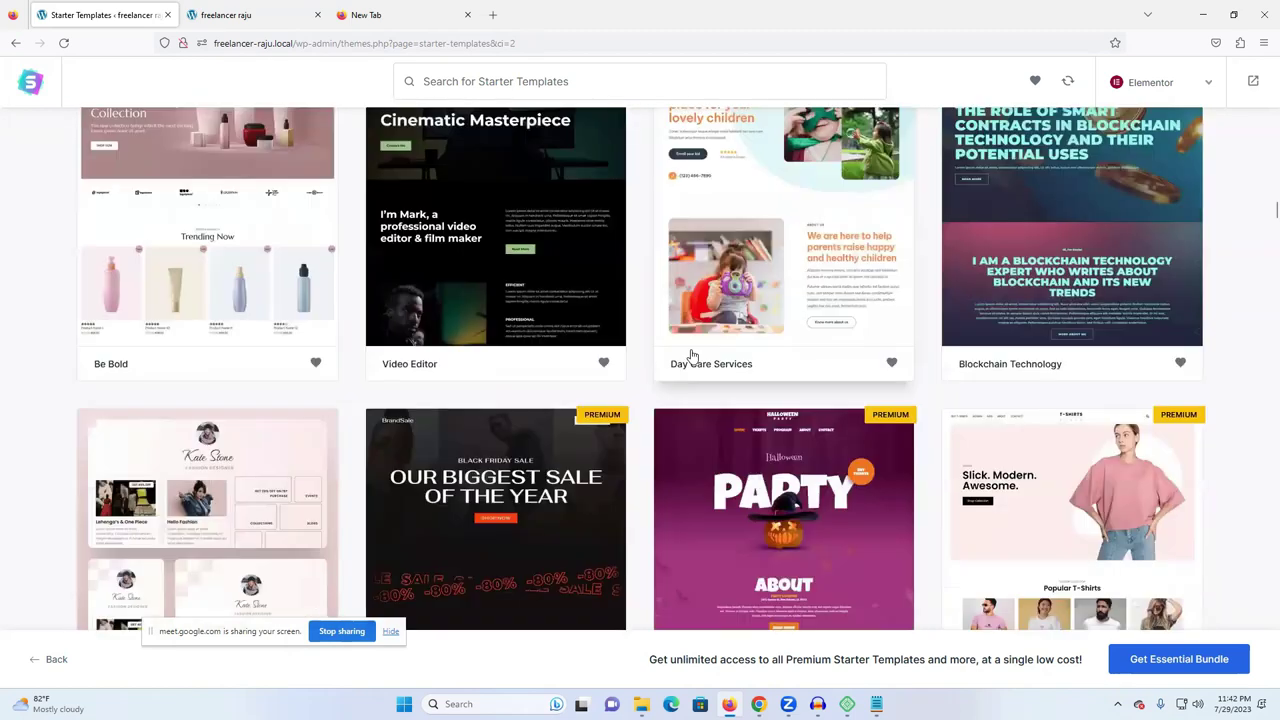
scroll(790, 280, "down", 3)
scroll(781, 266, "up", 1)
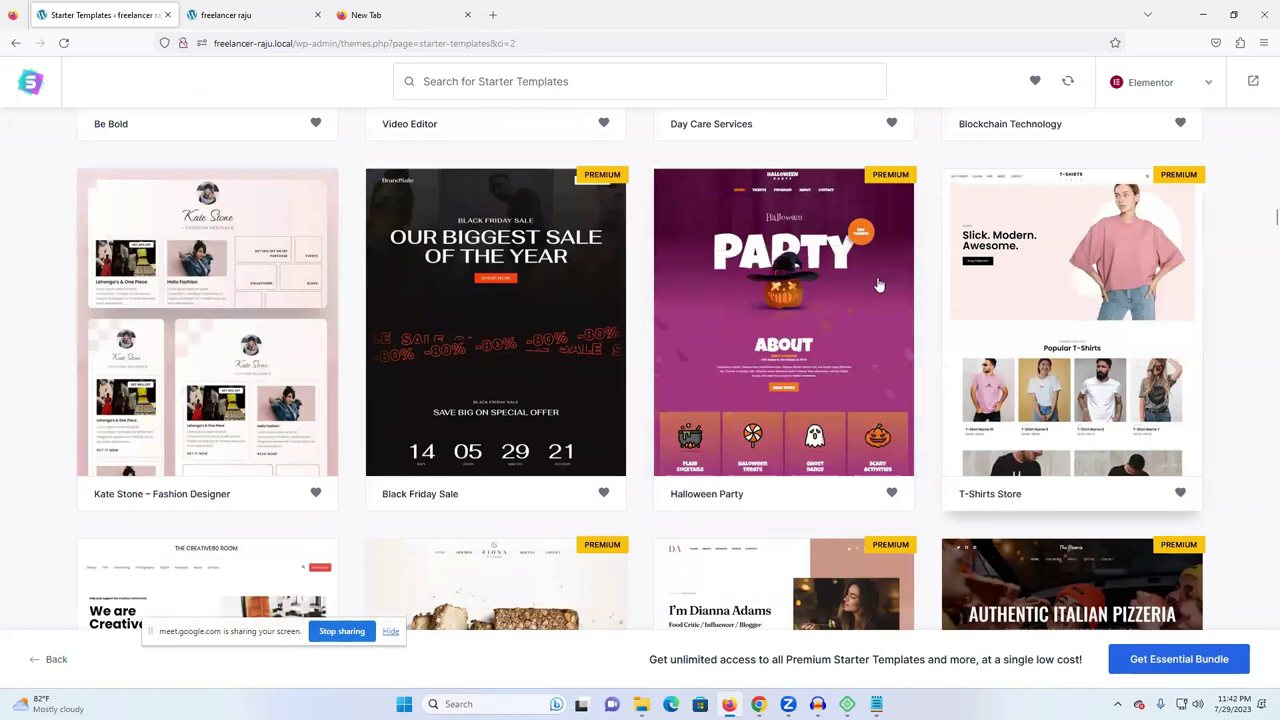
scroll(800, 275, "down", 4)
scroll(780, 262, "down", 5)
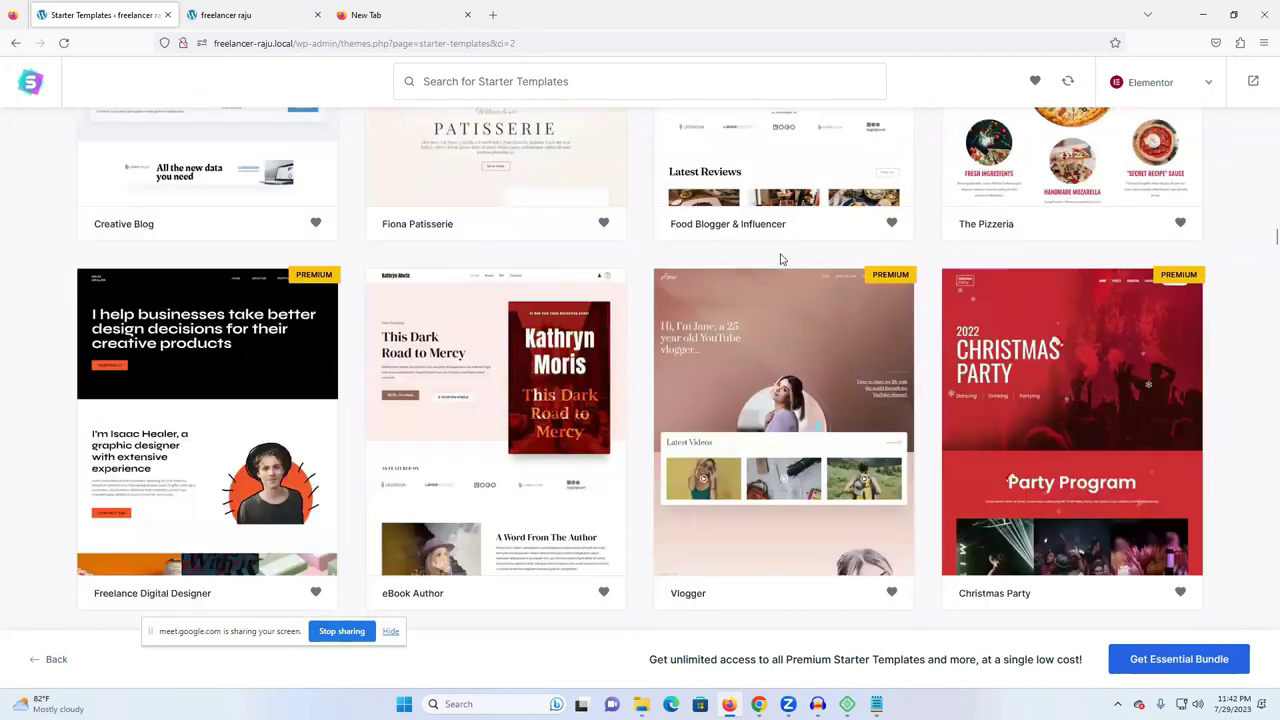
scroll(781, 262, "up", 1)
scroll(782, 261, "down", 2)
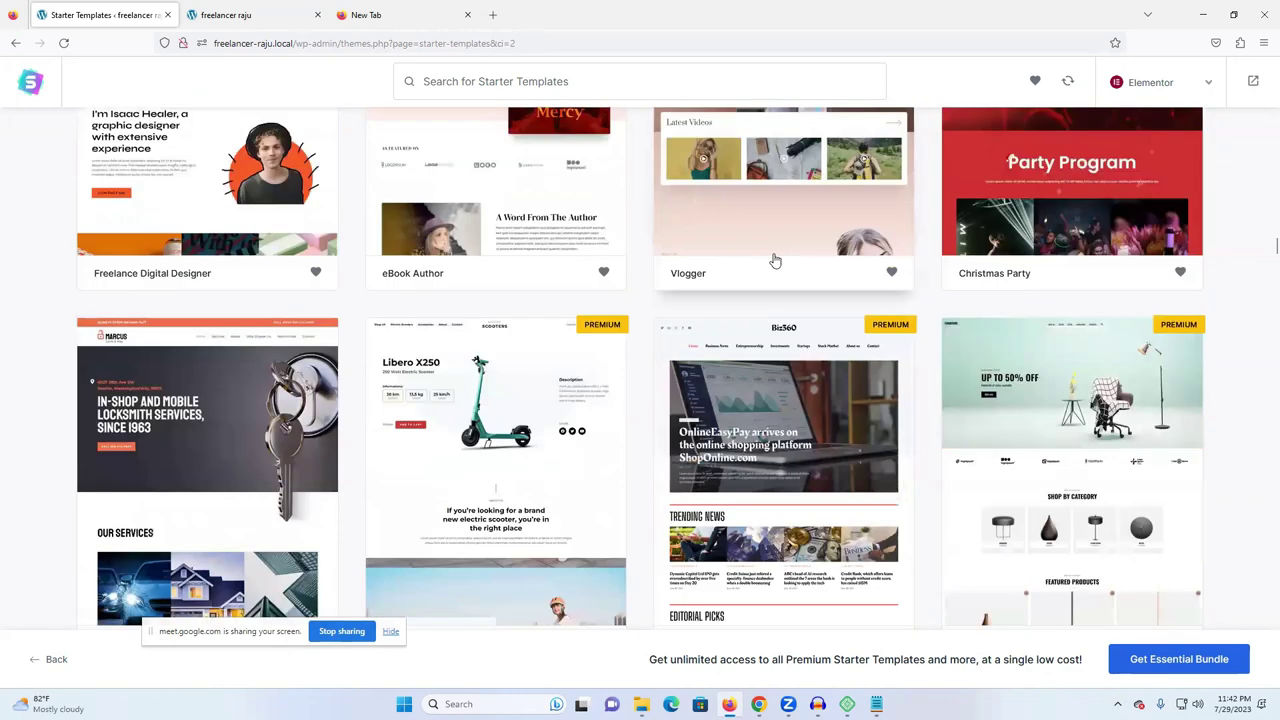
scroll(240, 400, "down", 2)
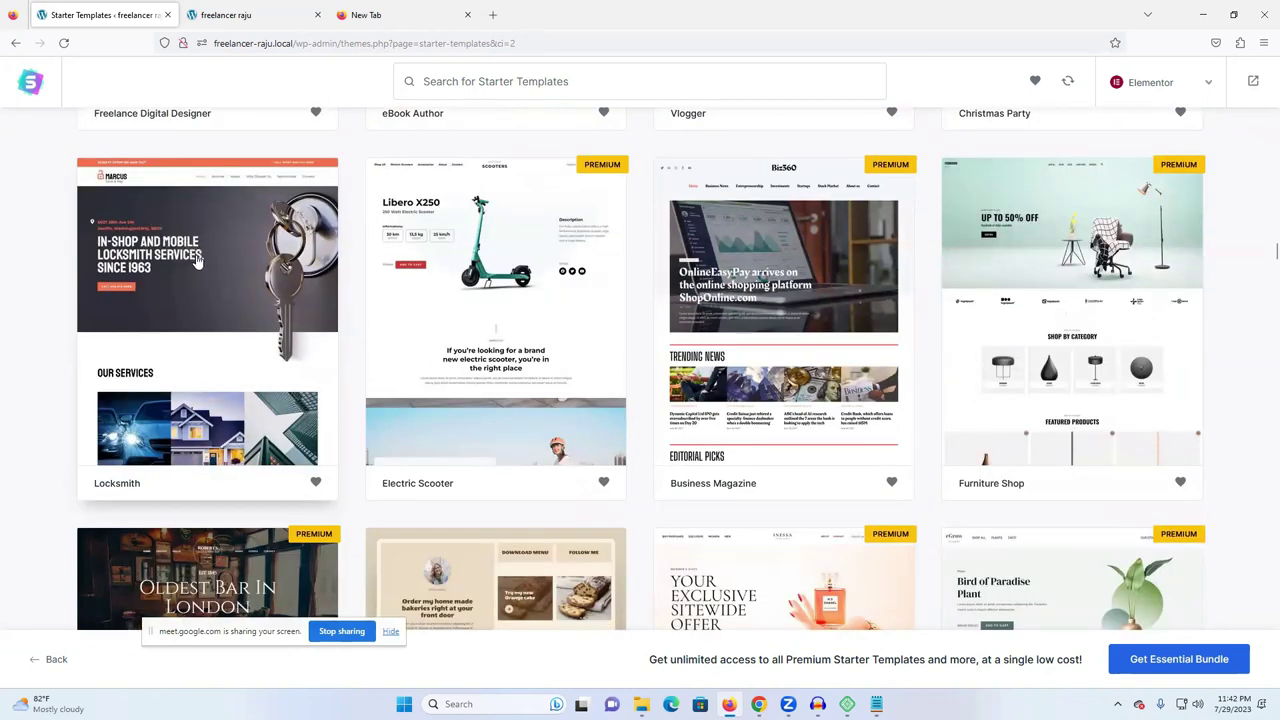
left_click(199, 256)
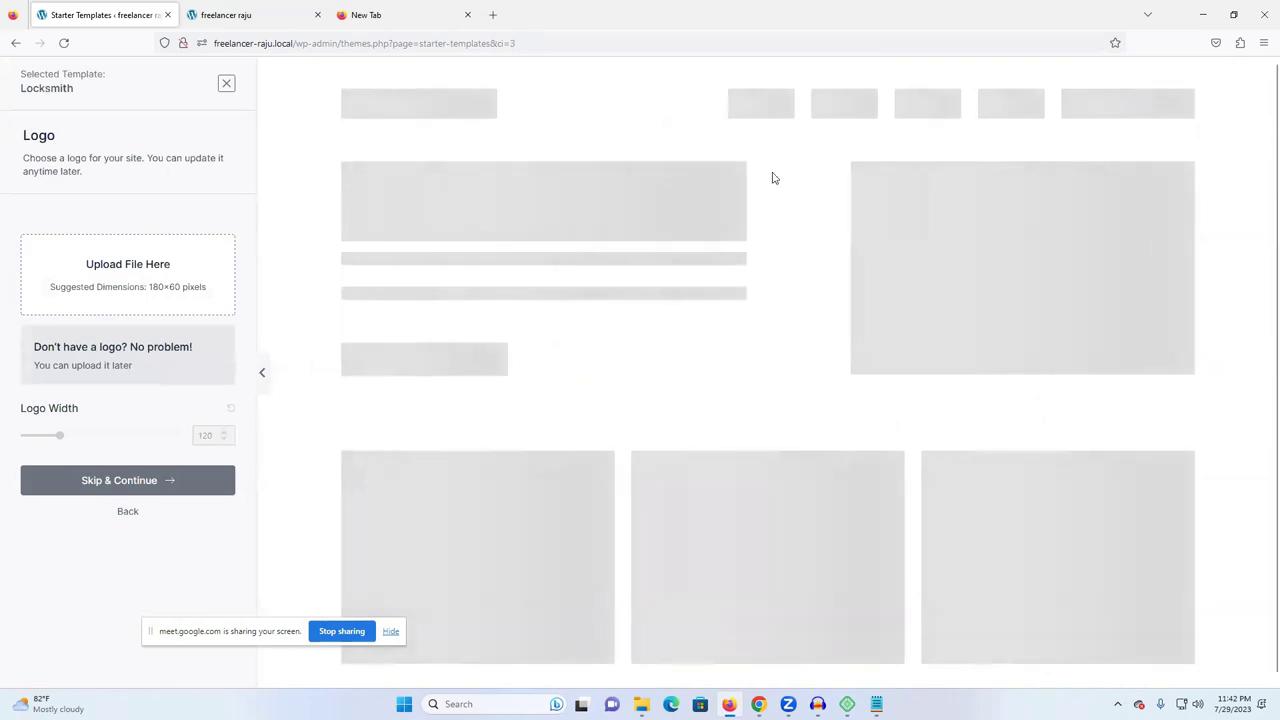
- Skip the logo and, after trying pink and red, settle on the purple colour palette
left_click(127, 488)
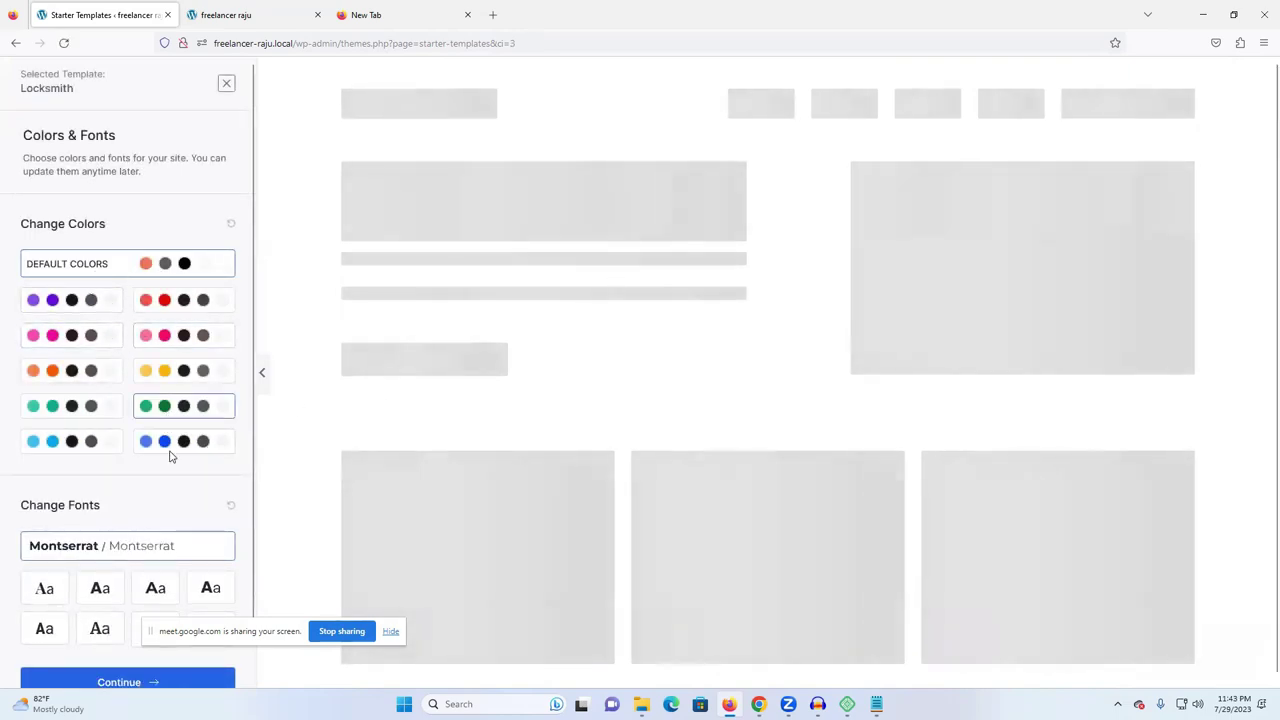
scroll(160, 470, "down", 1)
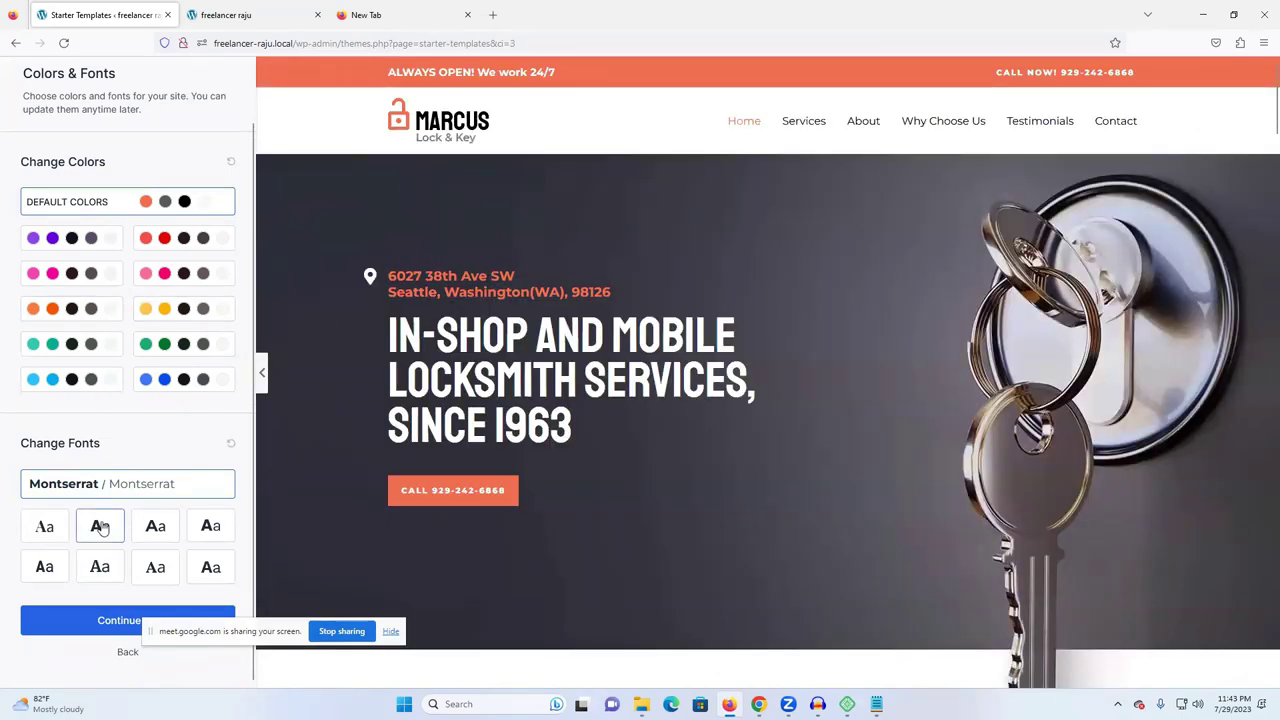
left_click(157, 279)
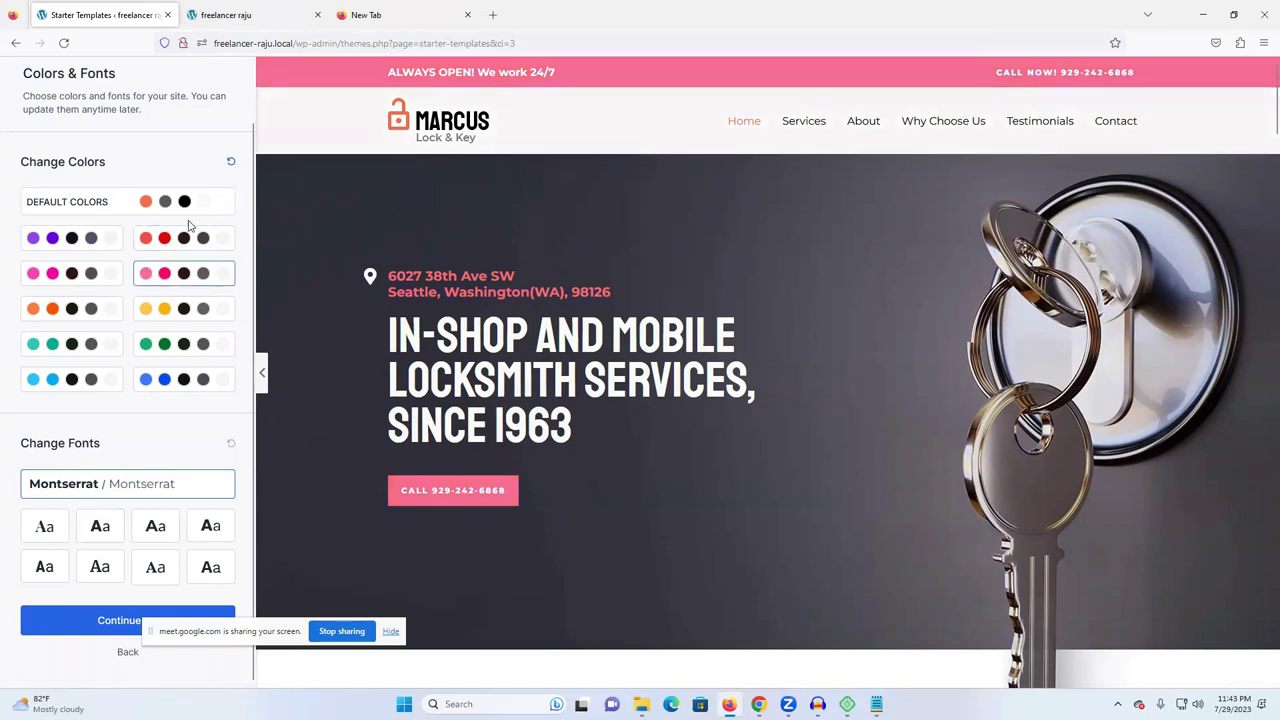
left_click(62, 238)
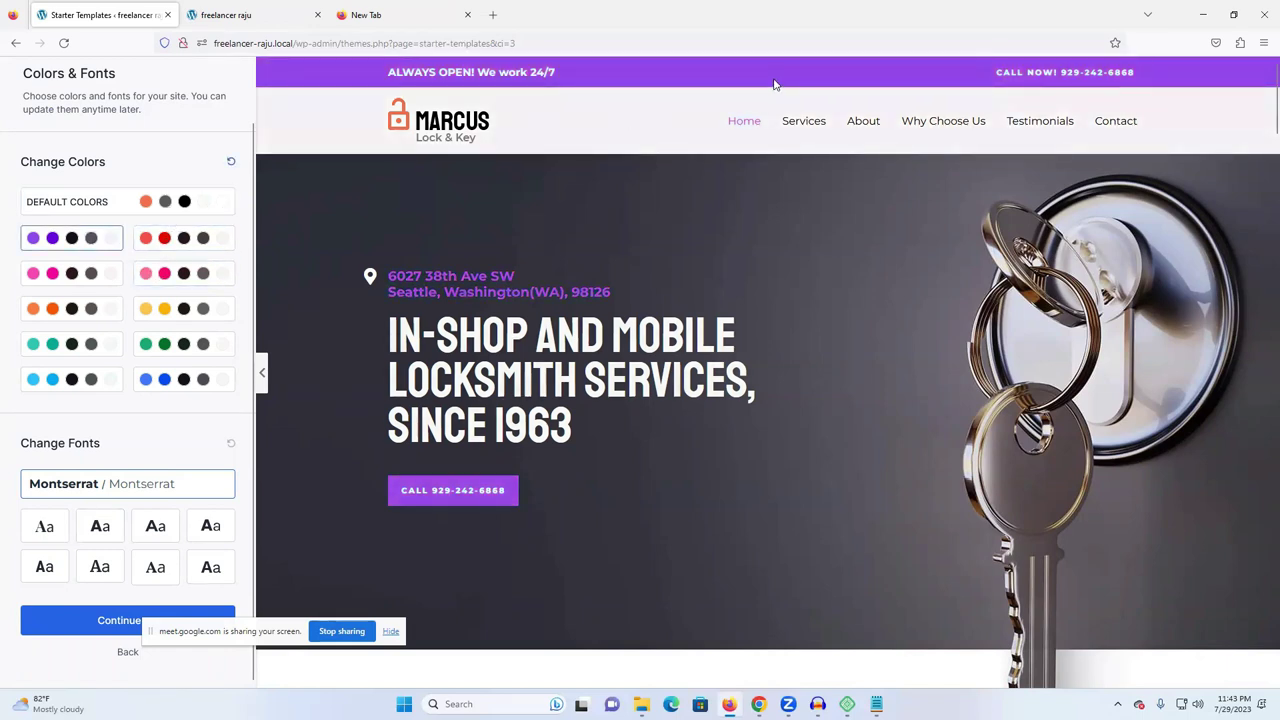
left_click(164, 242)
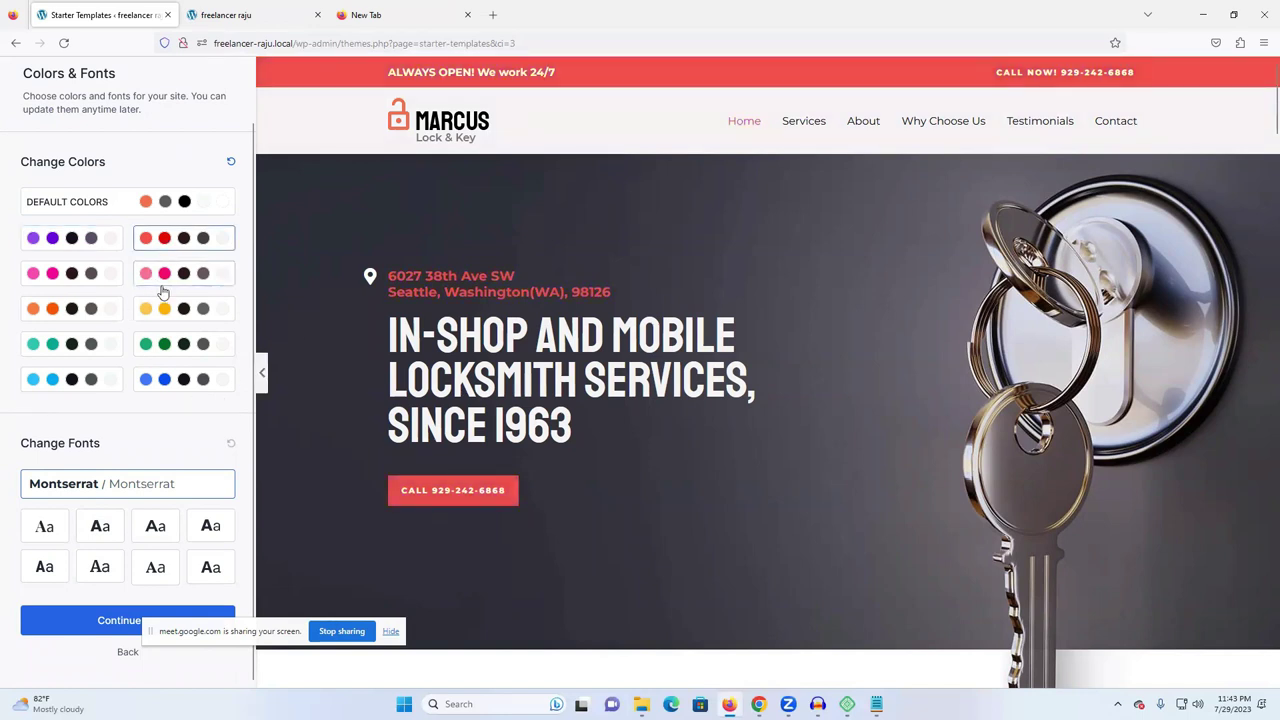
left_click(86, 272)
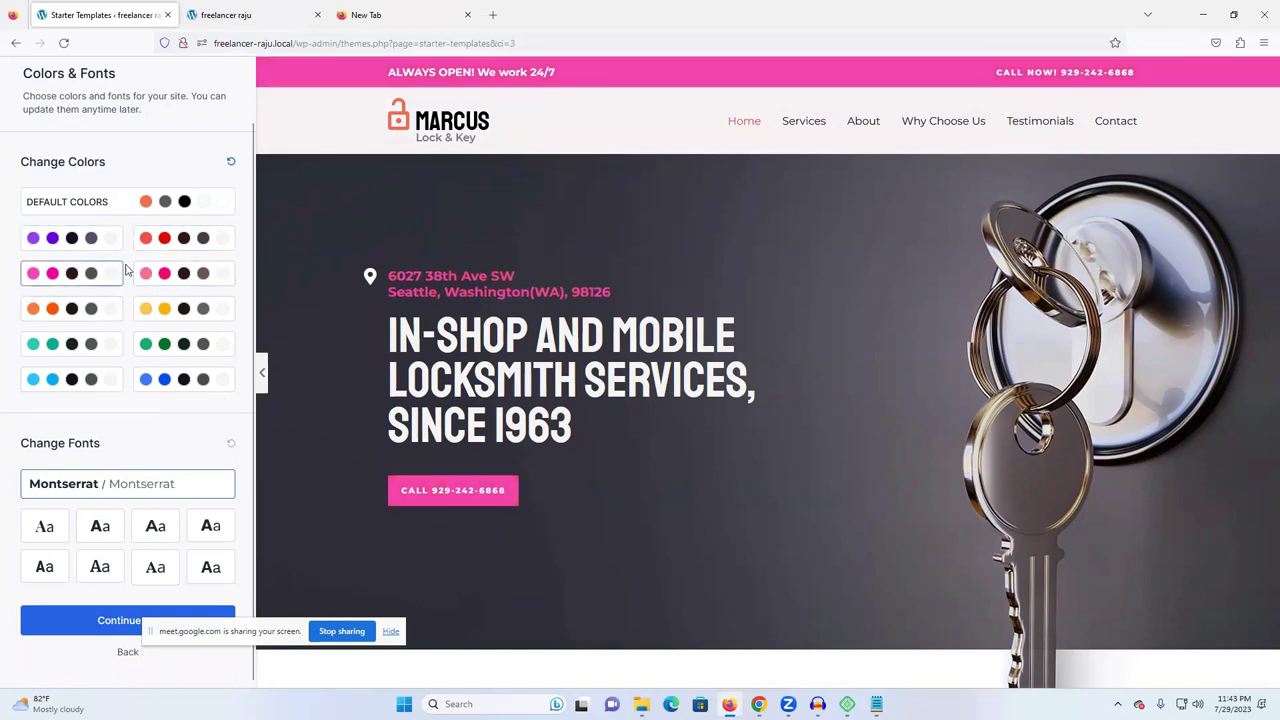
left_click(25, 245)
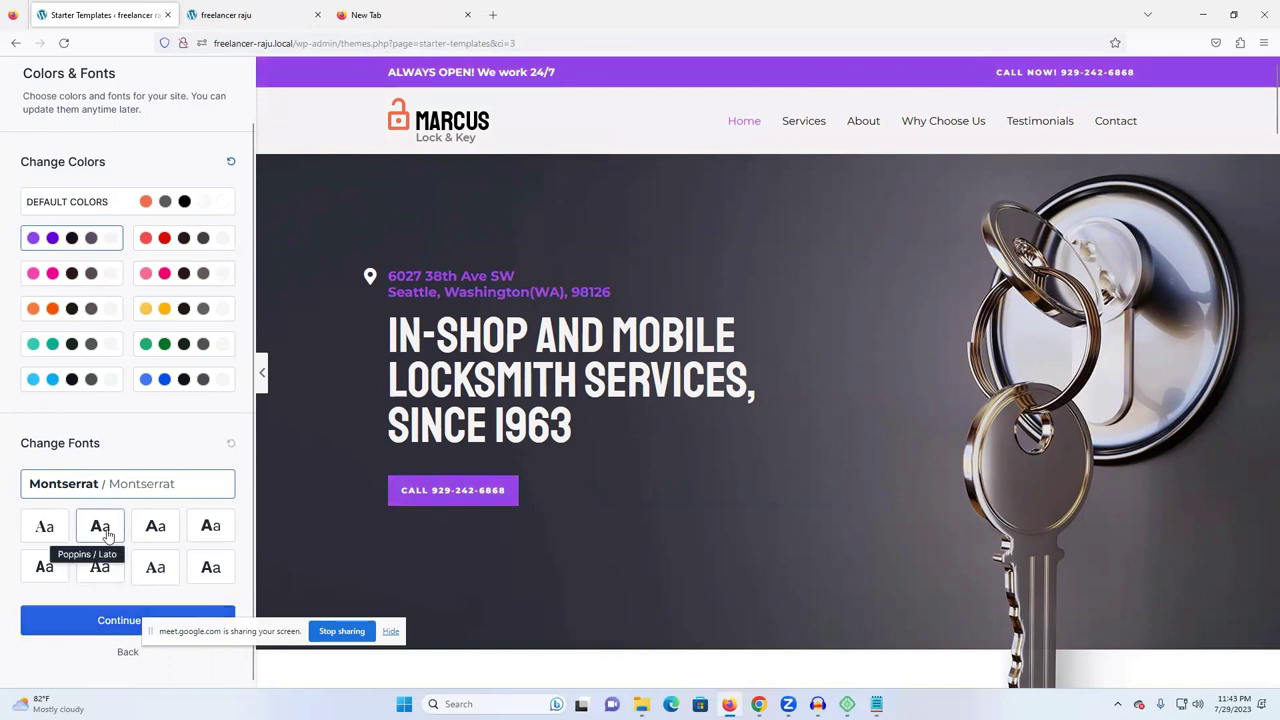
- After previewing Rubik / Karla and Merriweather / Inter, choose Playfair Display / Source Sans Pro fonts
left_click(155, 527)
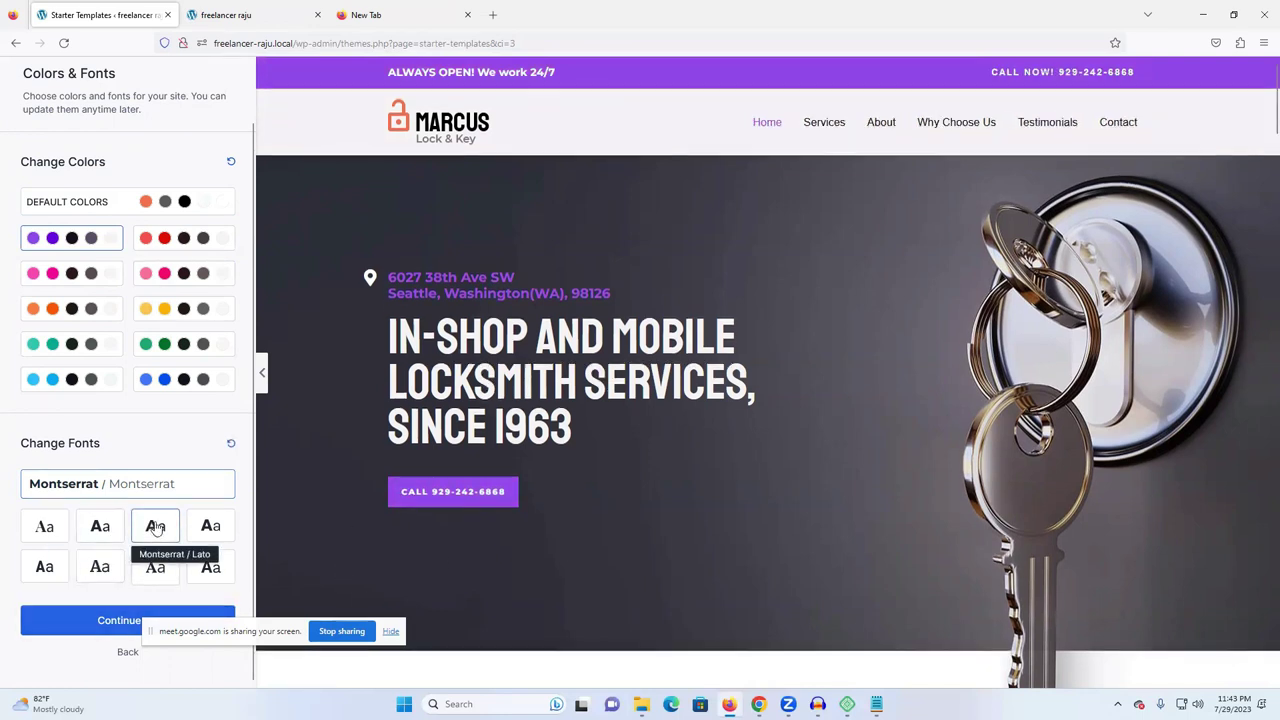
left_click(209, 526)
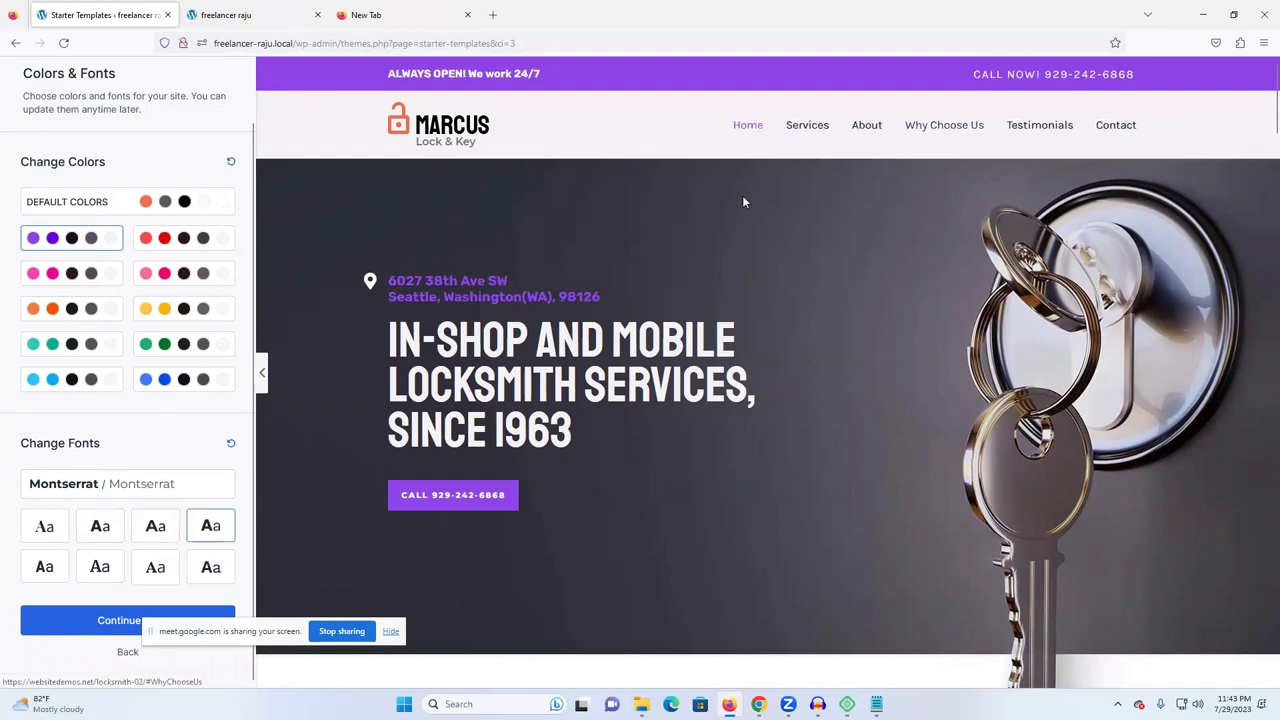
left_click(47, 569)
left_click(120, 570)
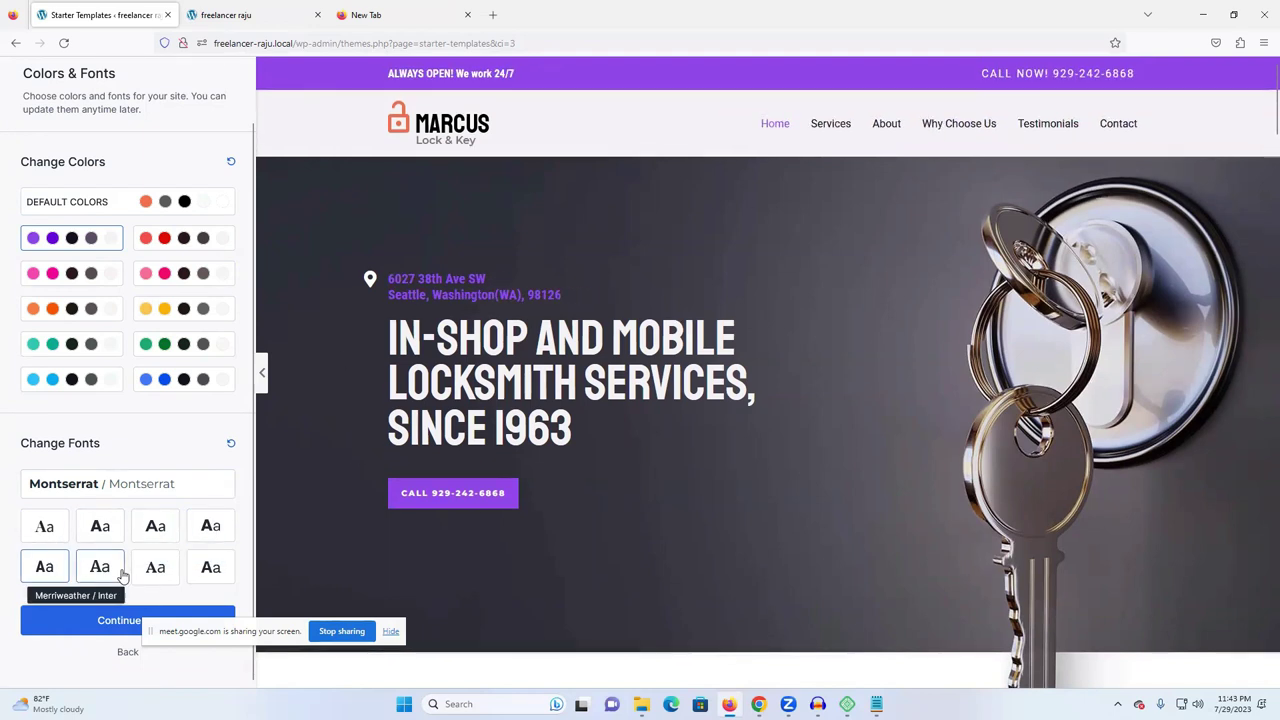
left_click(44, 526)
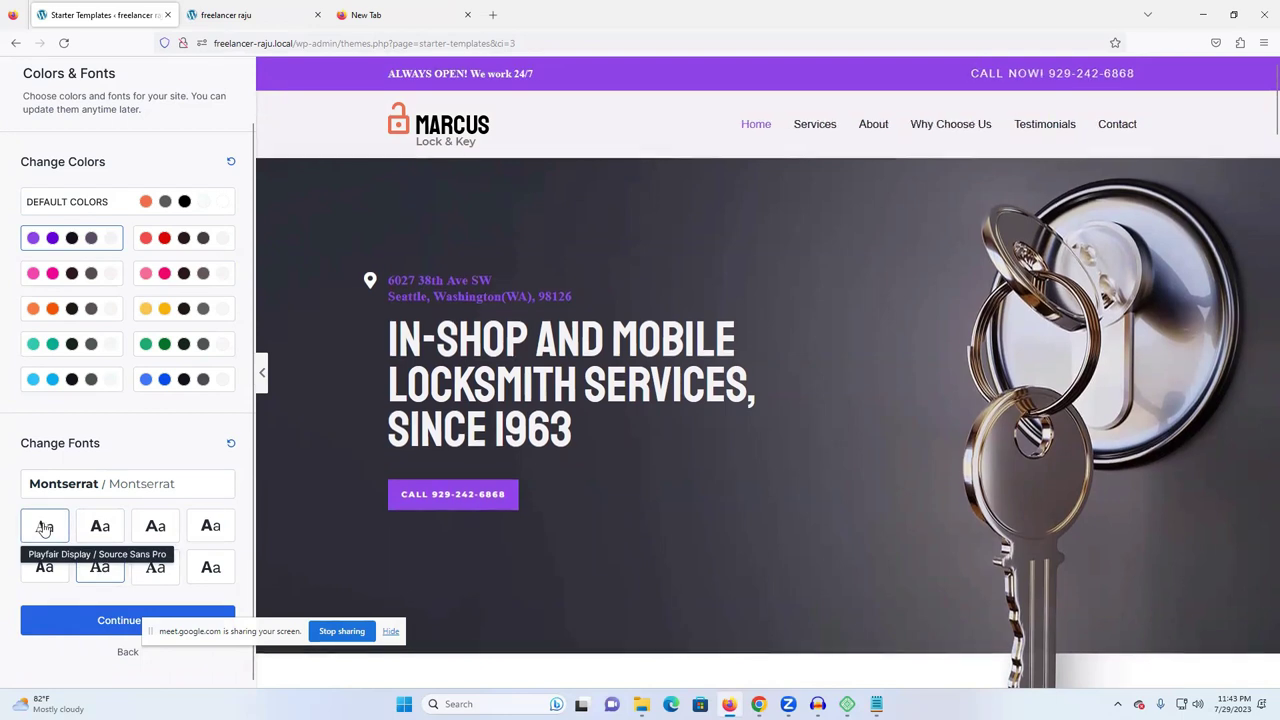
- Continue to the final step, accept the newsletter and privacy terms, and submit to build the Locksmith site
left_click(100, 621)
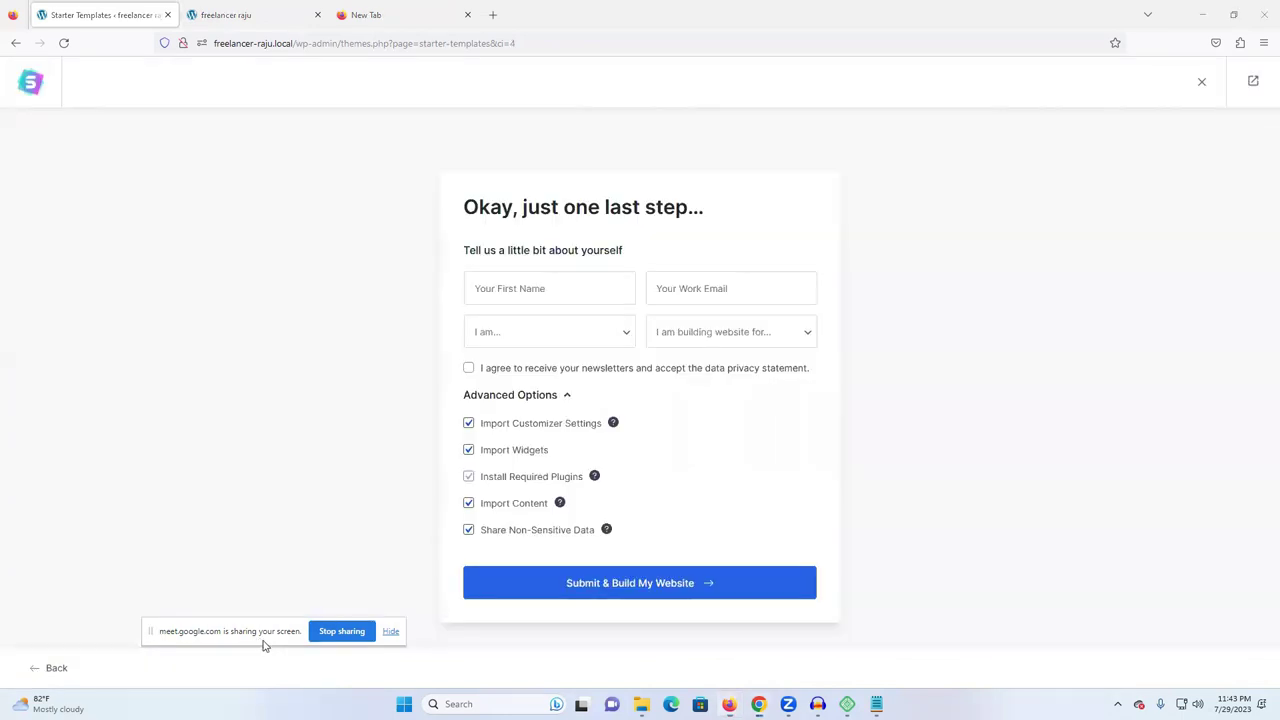
left_click(554, 287)
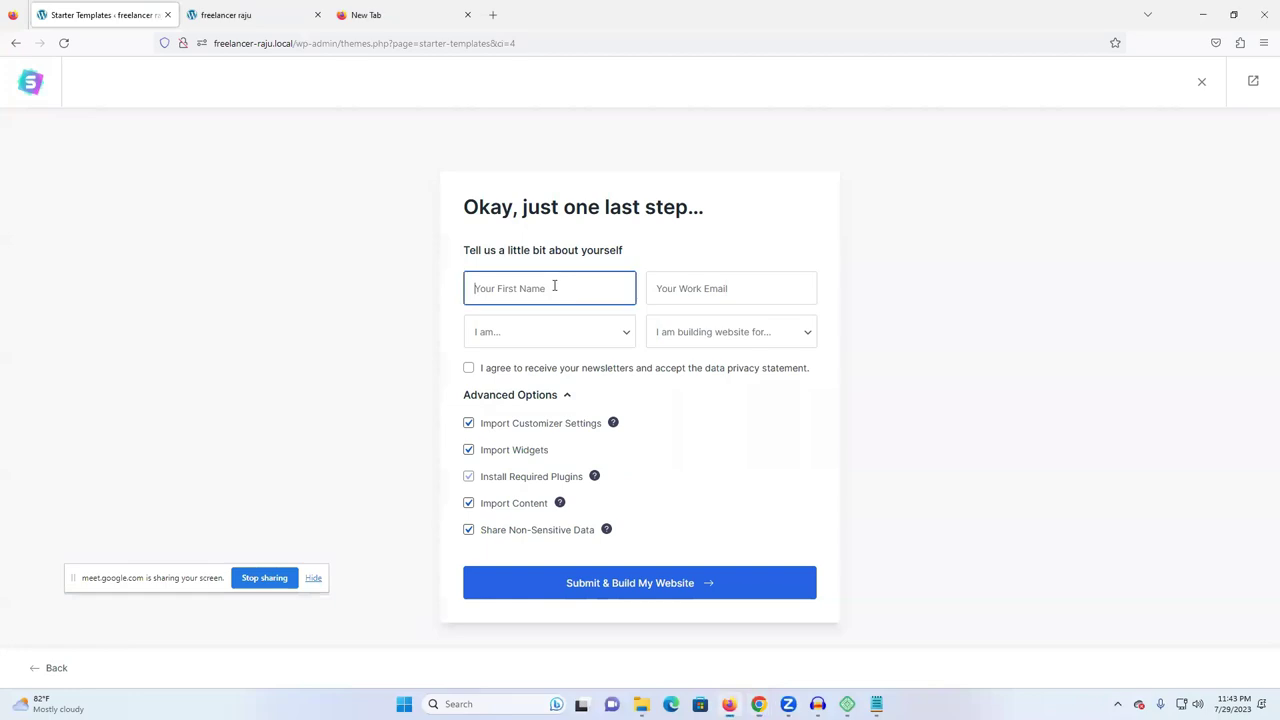
left_click(468, 369)
left_click(590, 587)
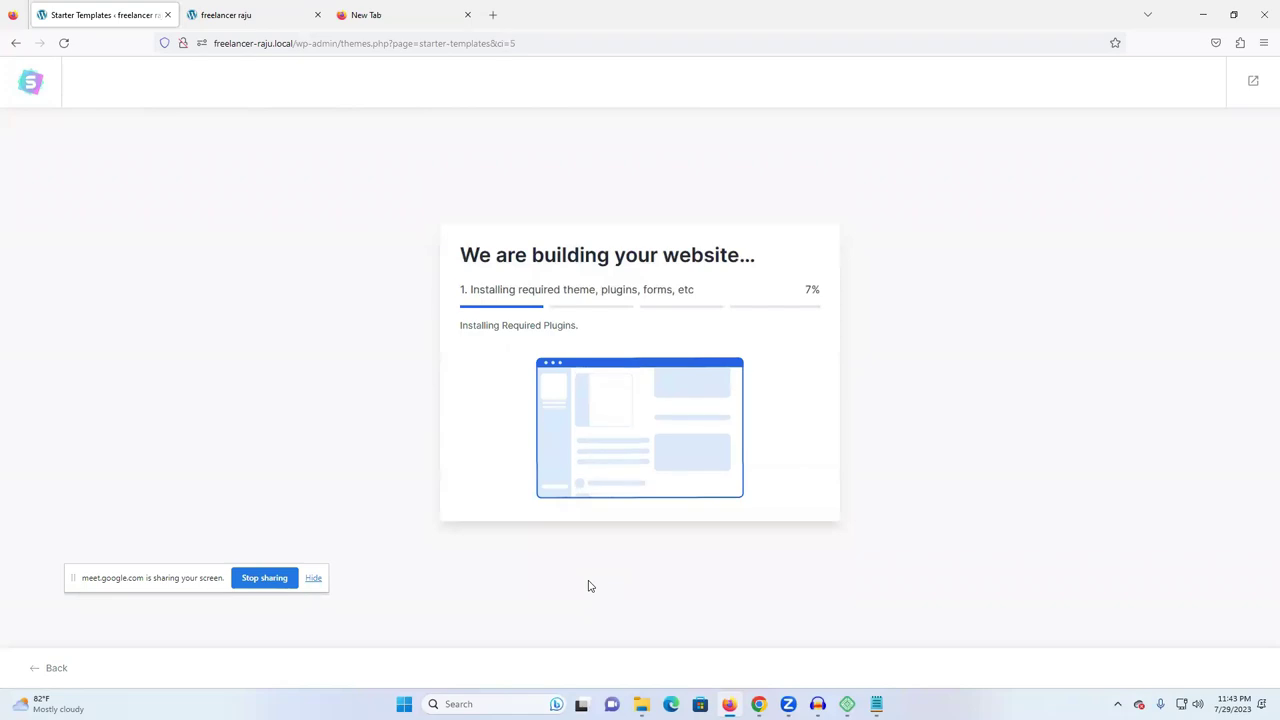
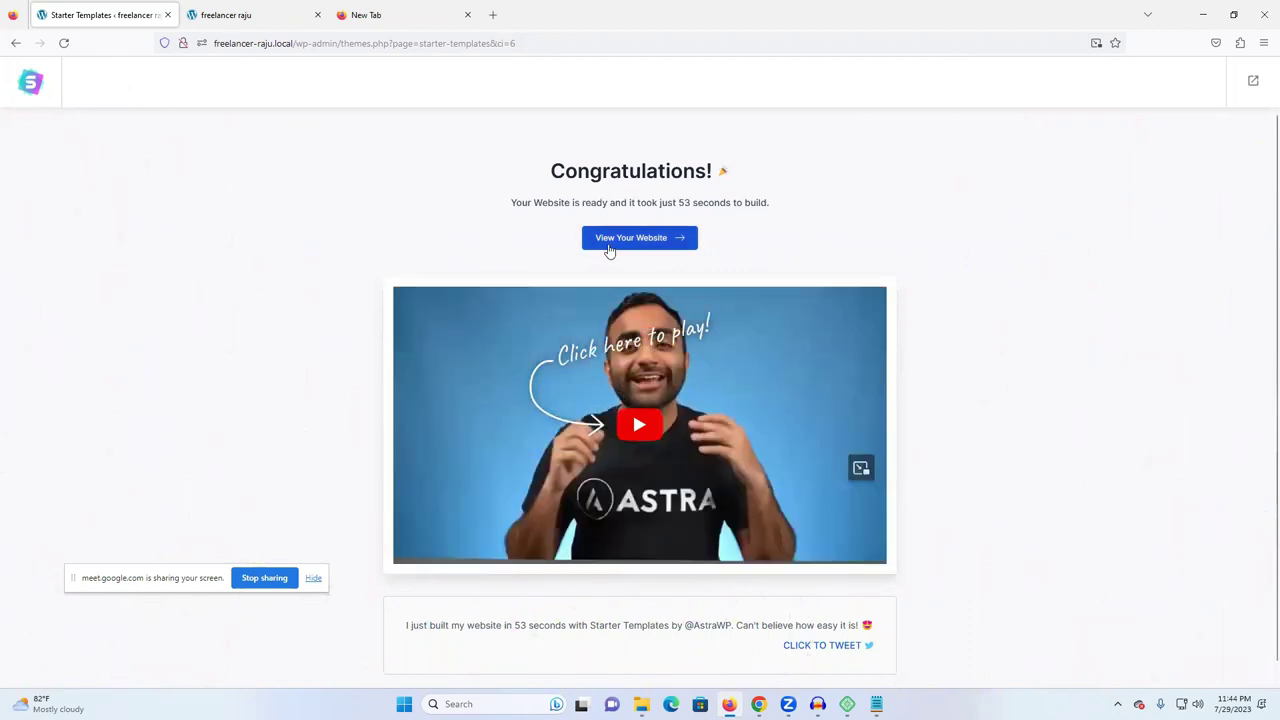
- Open the finished locksmith website in a new tab and scroll through its home page
left_click(628, 241)
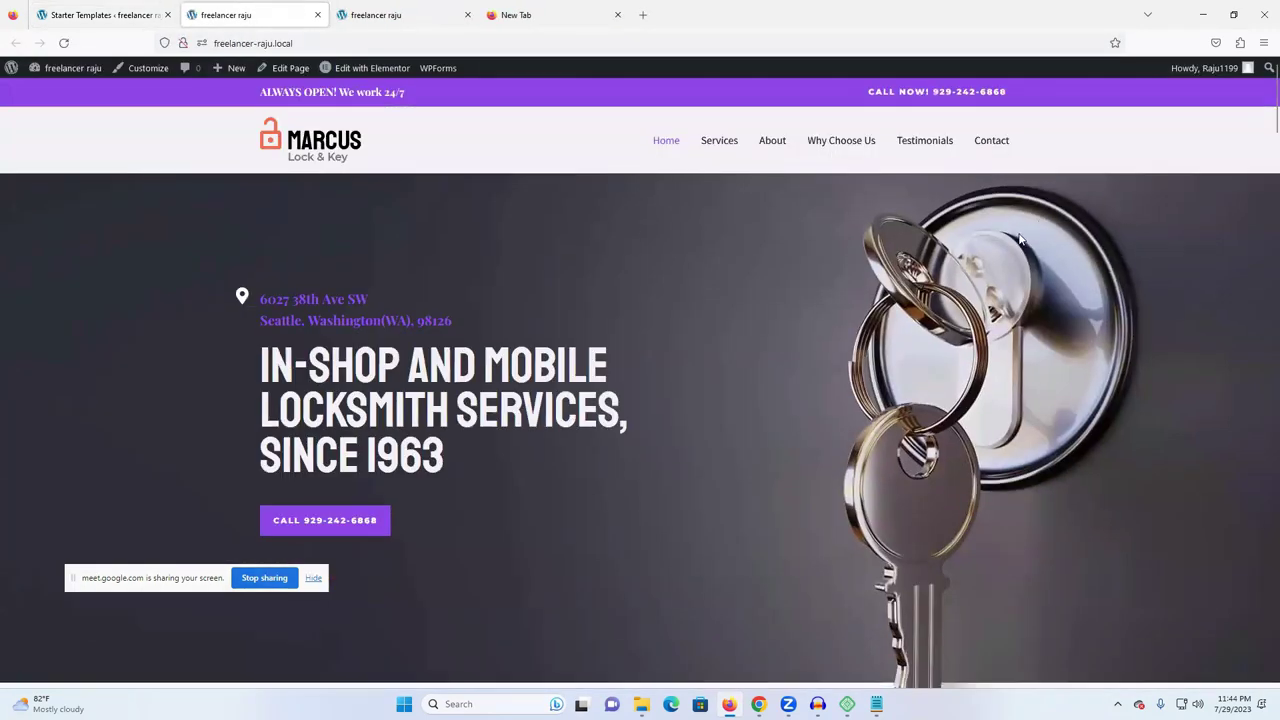
scroll(1020, 238, "down", 15)
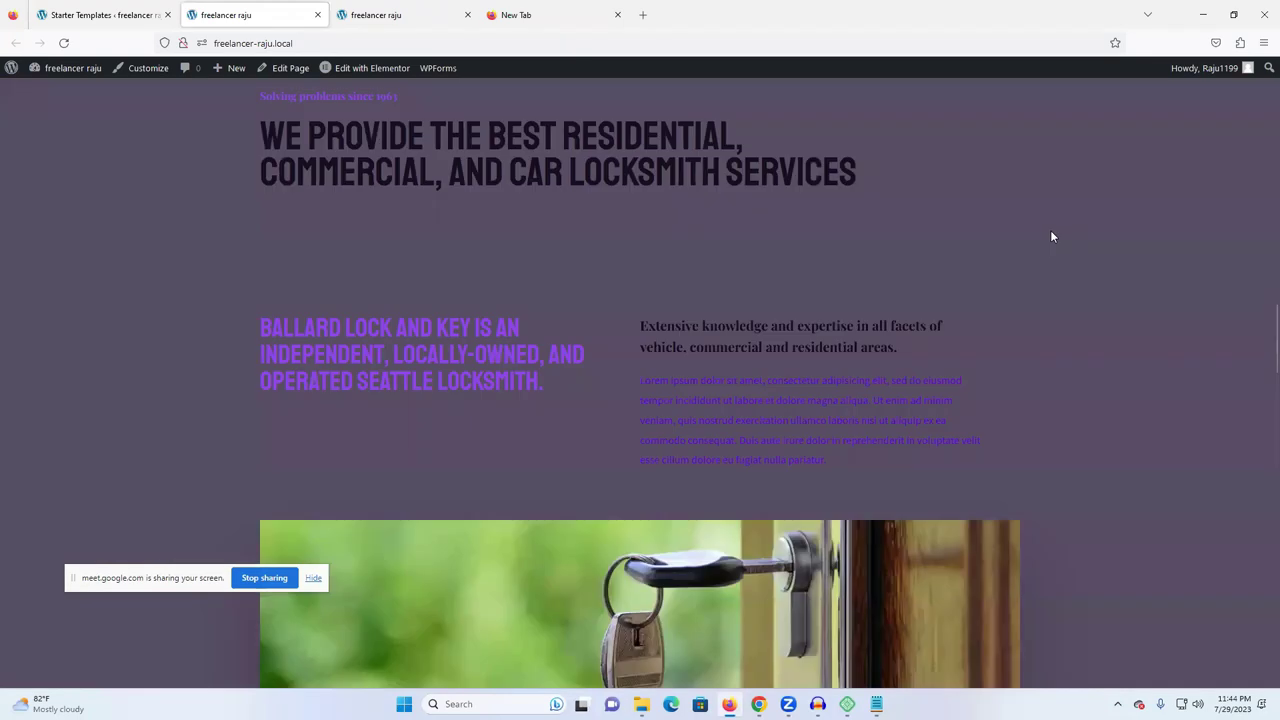
scroll(1050, 236, "down", 20)
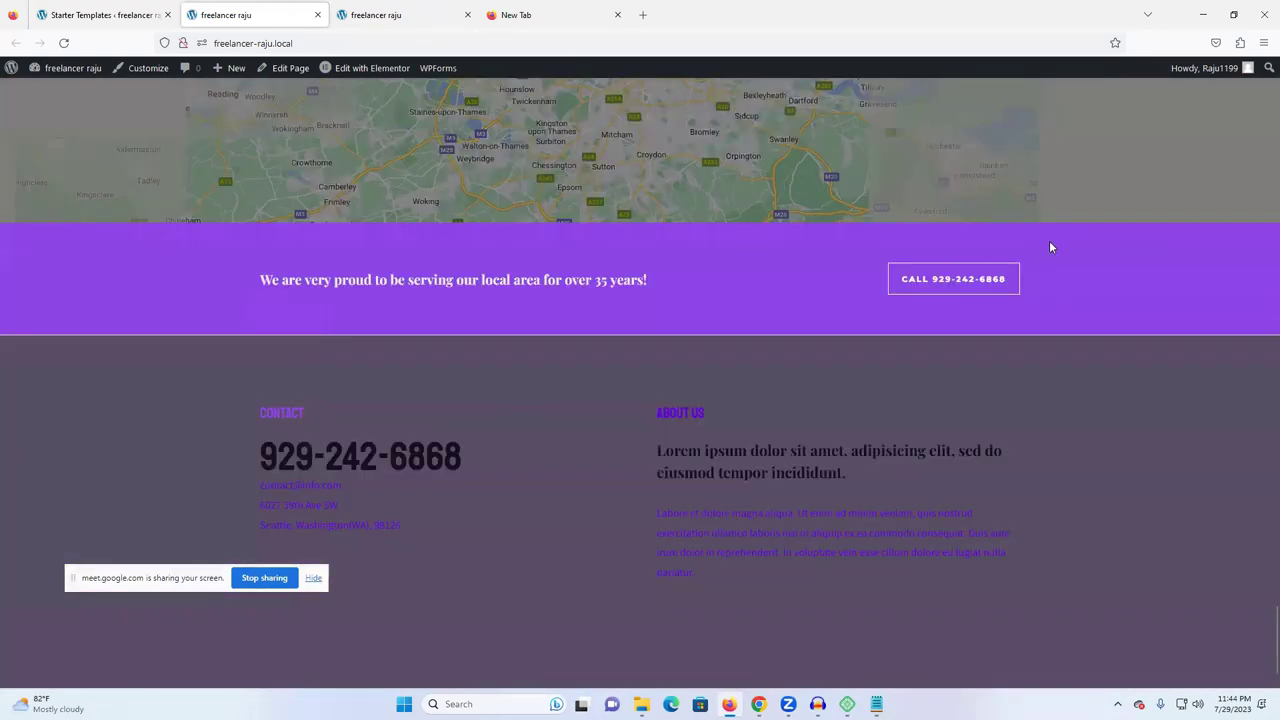
scroll(614, 346, "up", 4)
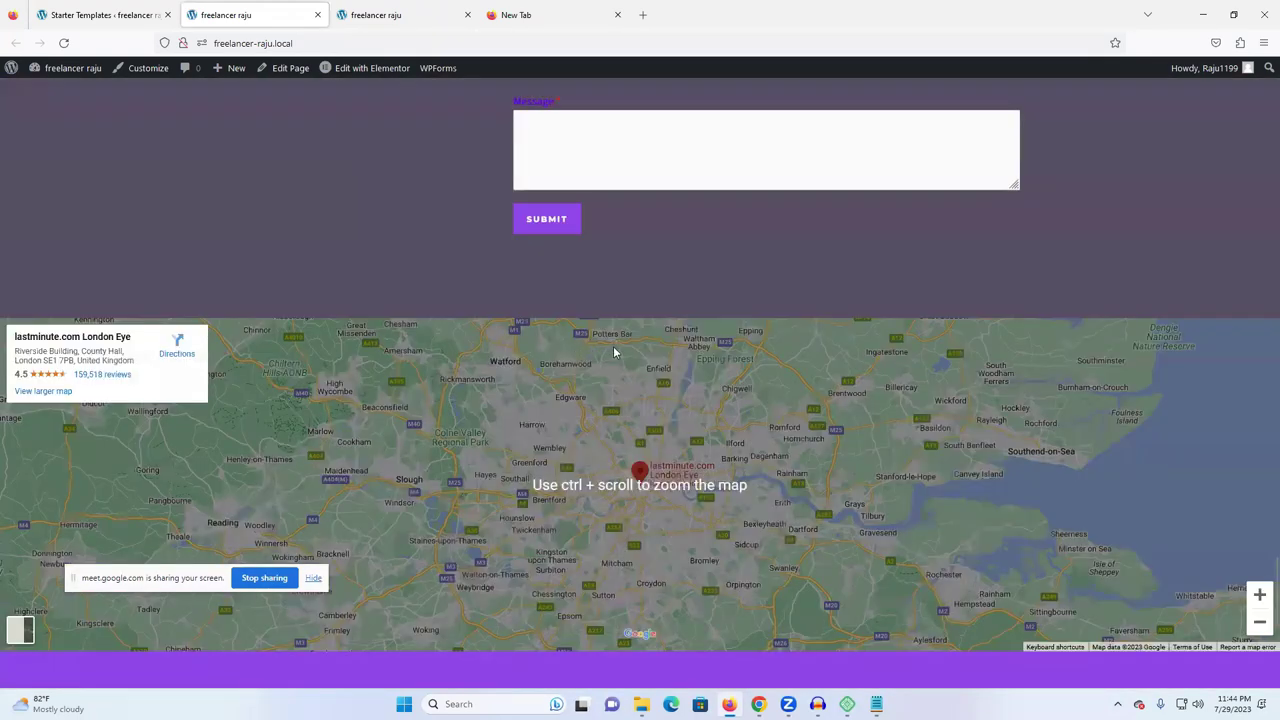
scroll(614, 351, "up", 20)
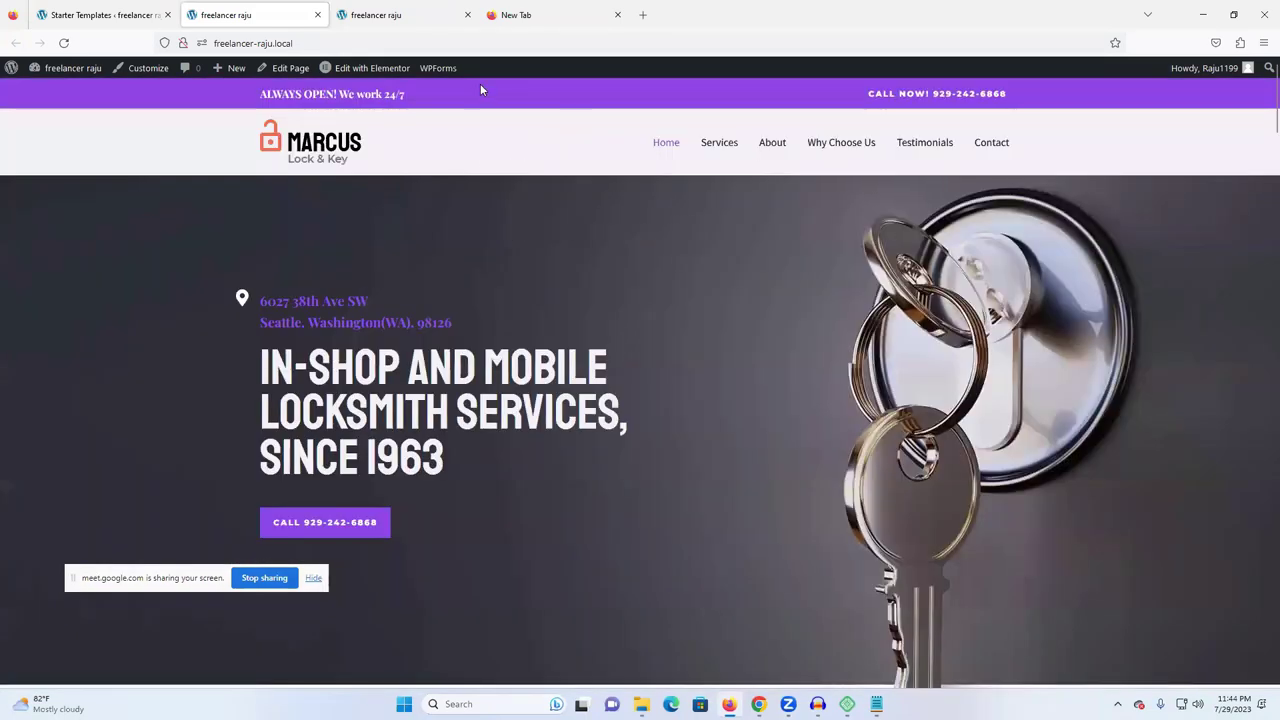
- Close the extra blog tab and return to the Starter Templates congratulations page
left_click(428, 18)
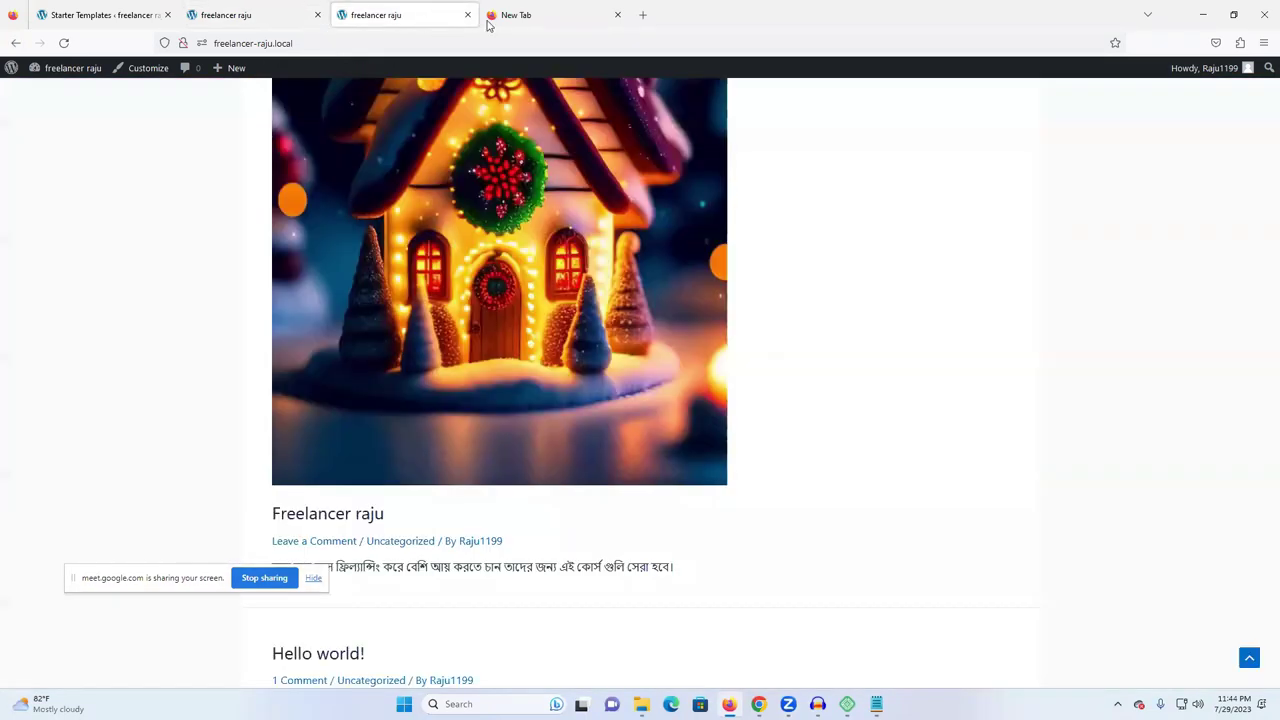
left_click(467, 15)
left_click(264, 20)
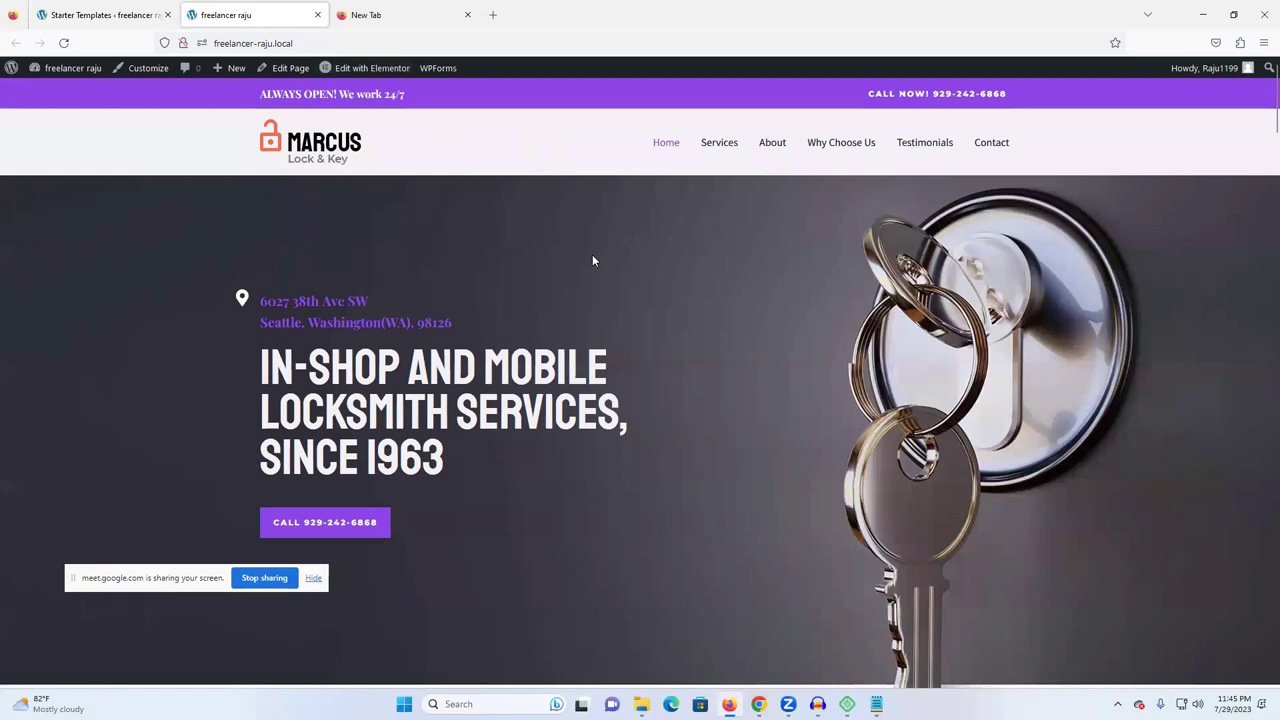
left_click(109, 24)
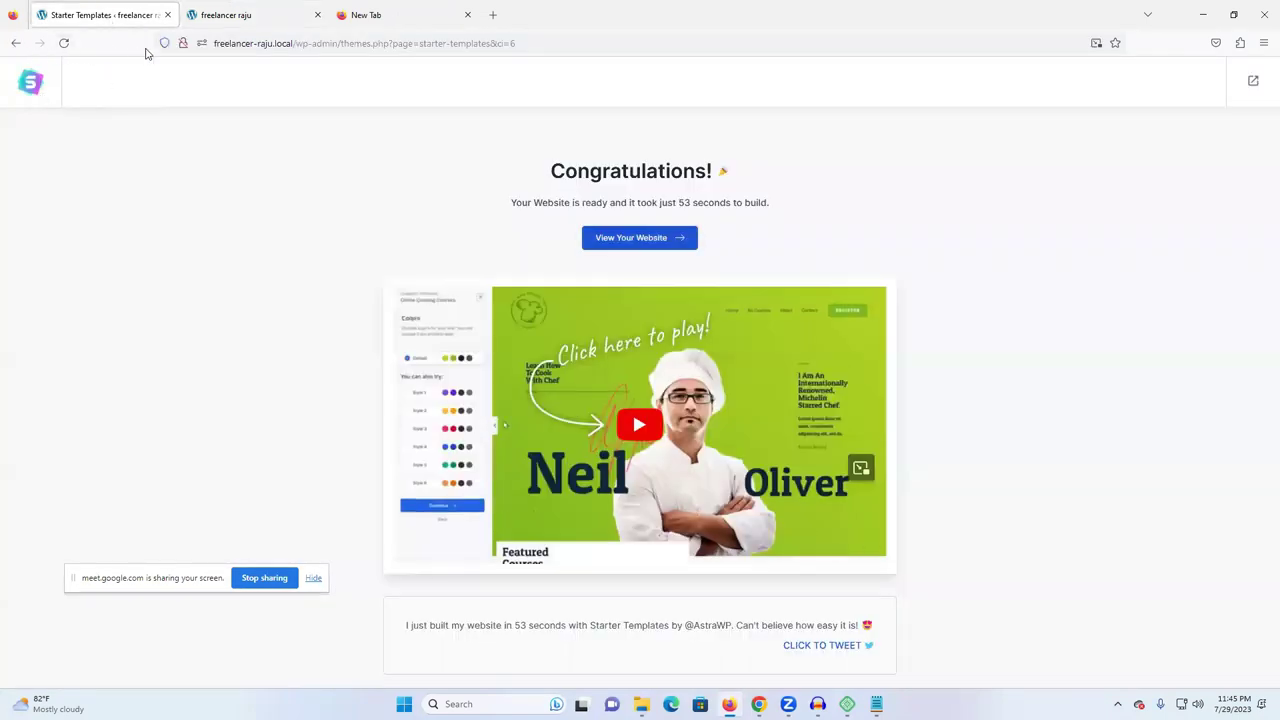
left_click(213, 6)
- Close the Starter Templates tab and open the WordPress Dashboard in a new tab
left_click(167, 14)
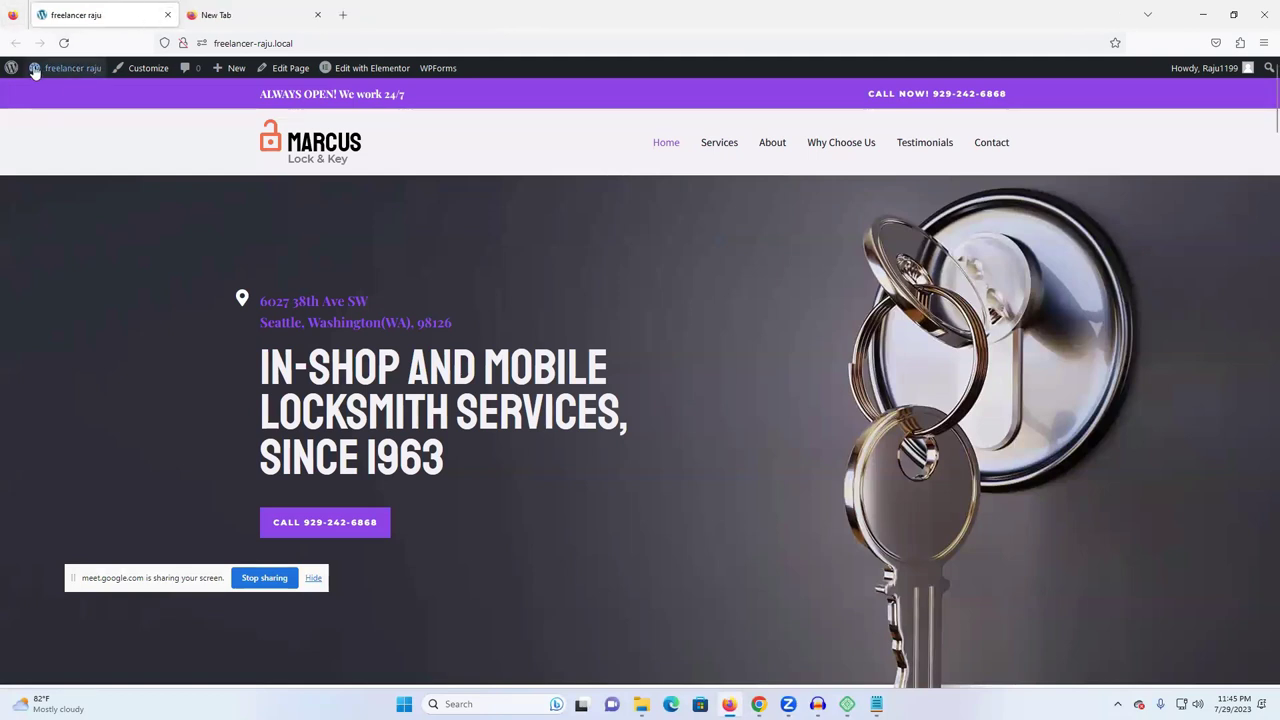
mouse_move(31, 70)
right_click(51, 92)
left_click(80, 106)
left_click(255, 15)
left_click(118, 15)
left_click(216, 24)
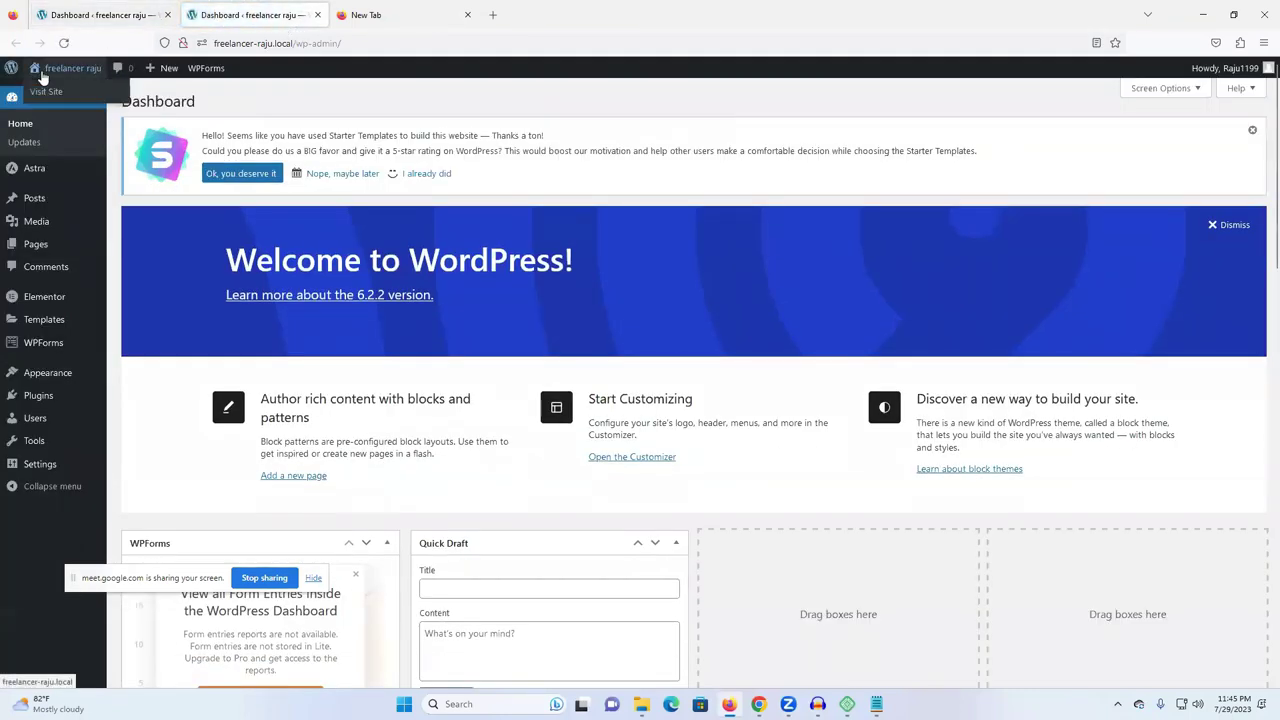
- Load the live locksmith site from the dashboard and scroll through its home page
left_click(42, 92)
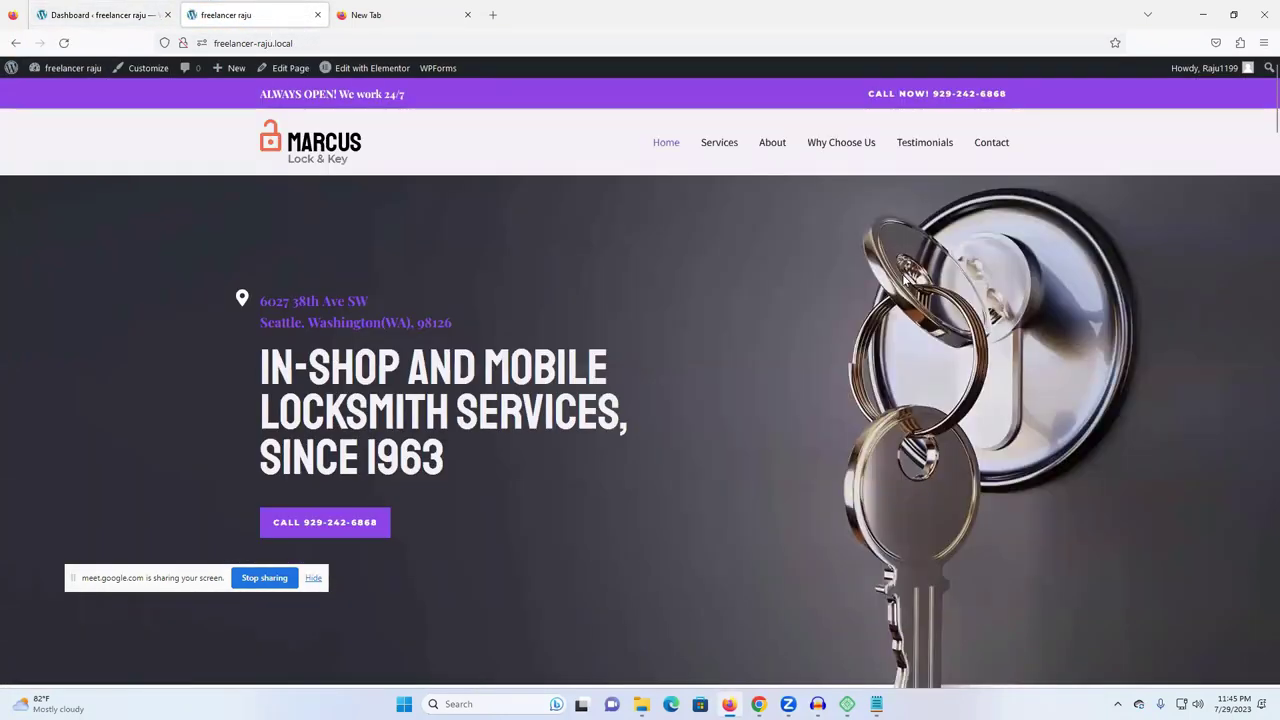
scroll(888, 287, "down", 2)
scroll(888, 287, "down", 6)
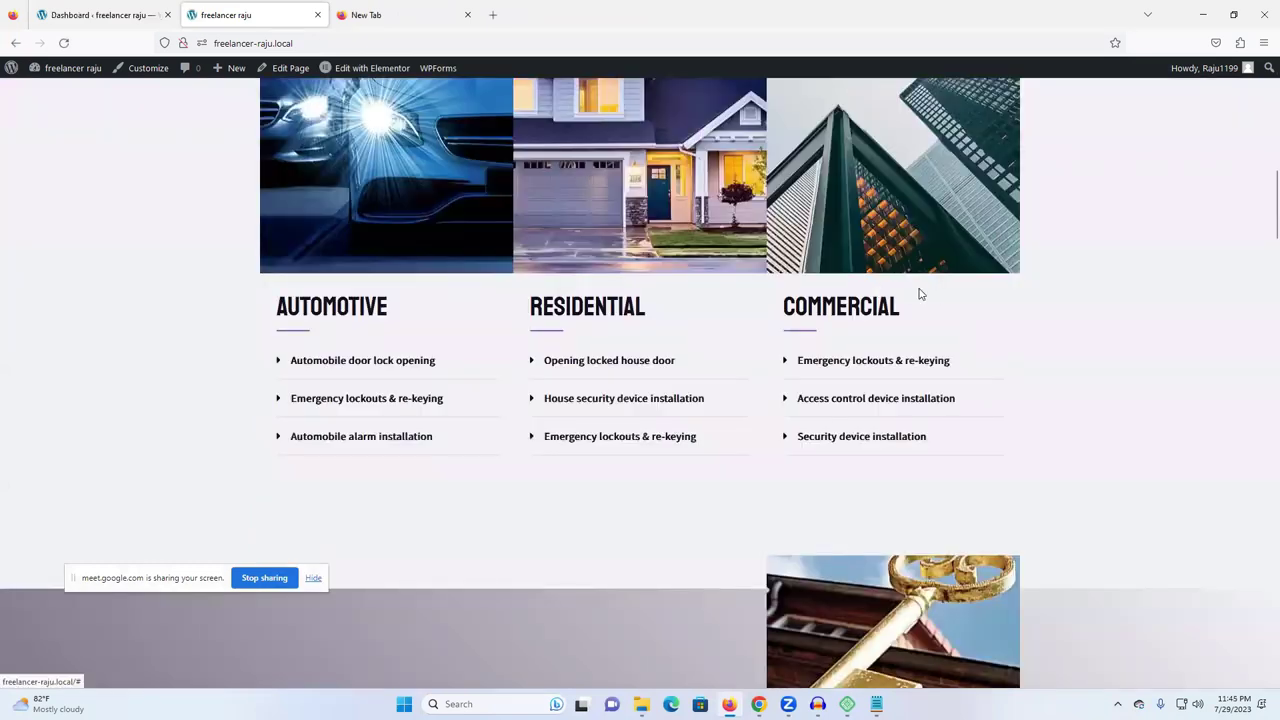
scroll(917, 289, "up", 7)
scroll(820, 298, "up", 2)
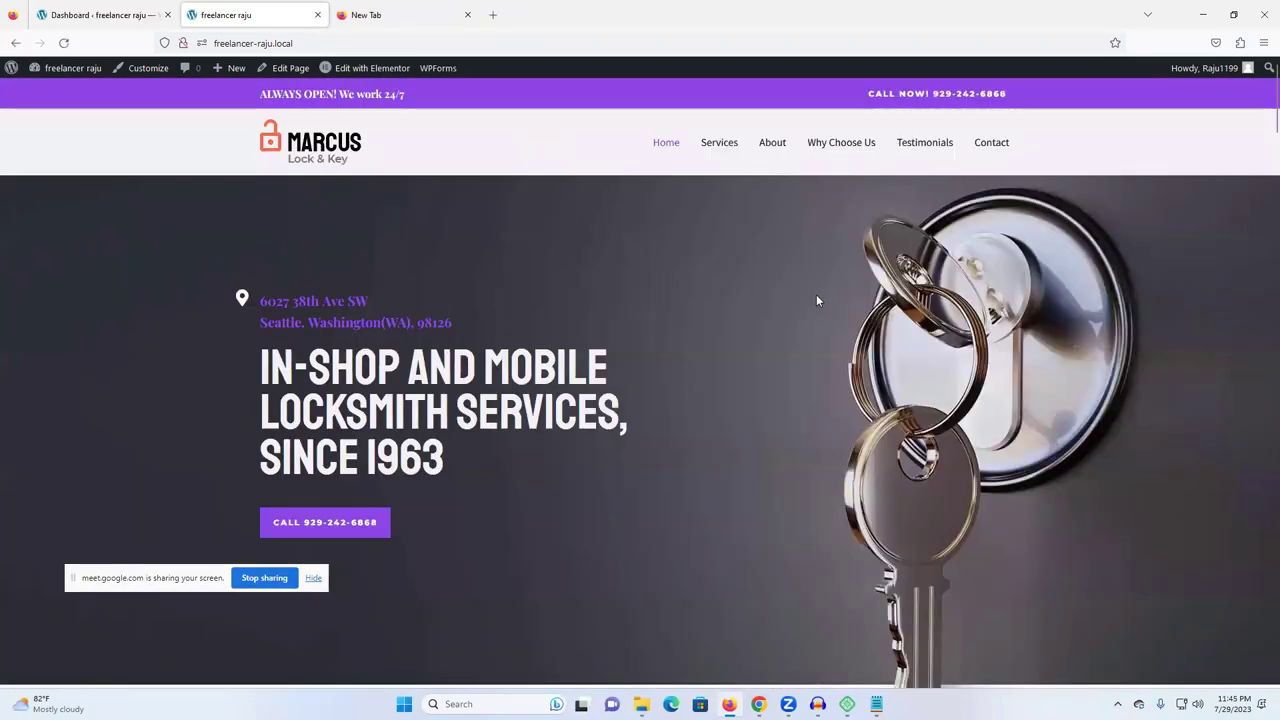
left_click(100, 14)
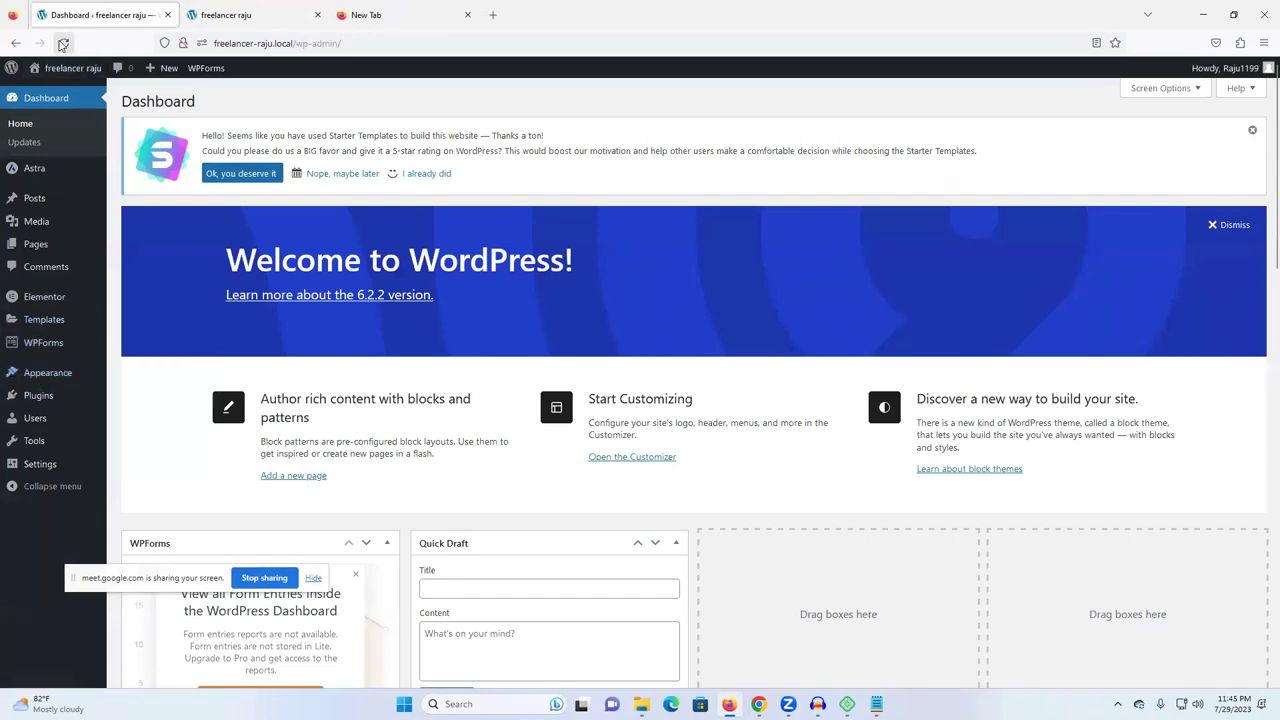
- Show Plugins > Installed Plugins, listing Elementor, Starter Templates and WPForms Lite, then return to the site tab
mouse_move(47, 301)
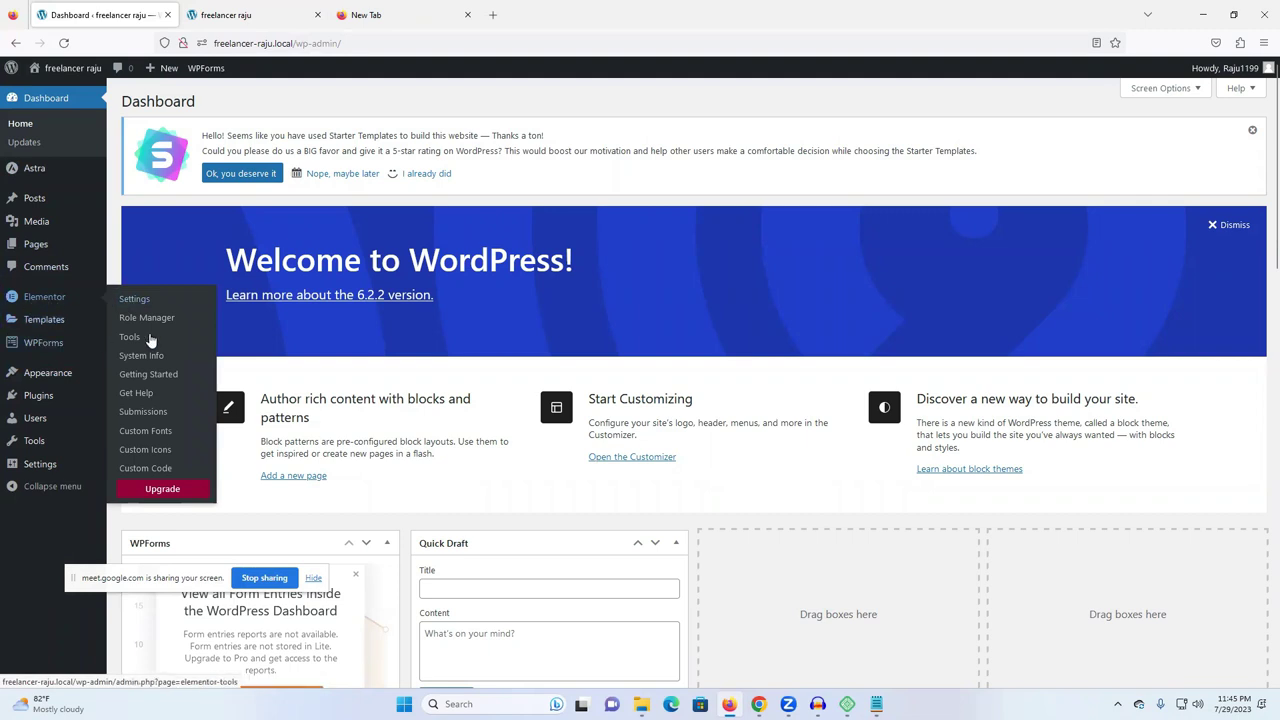
mouse_move(43, 350)
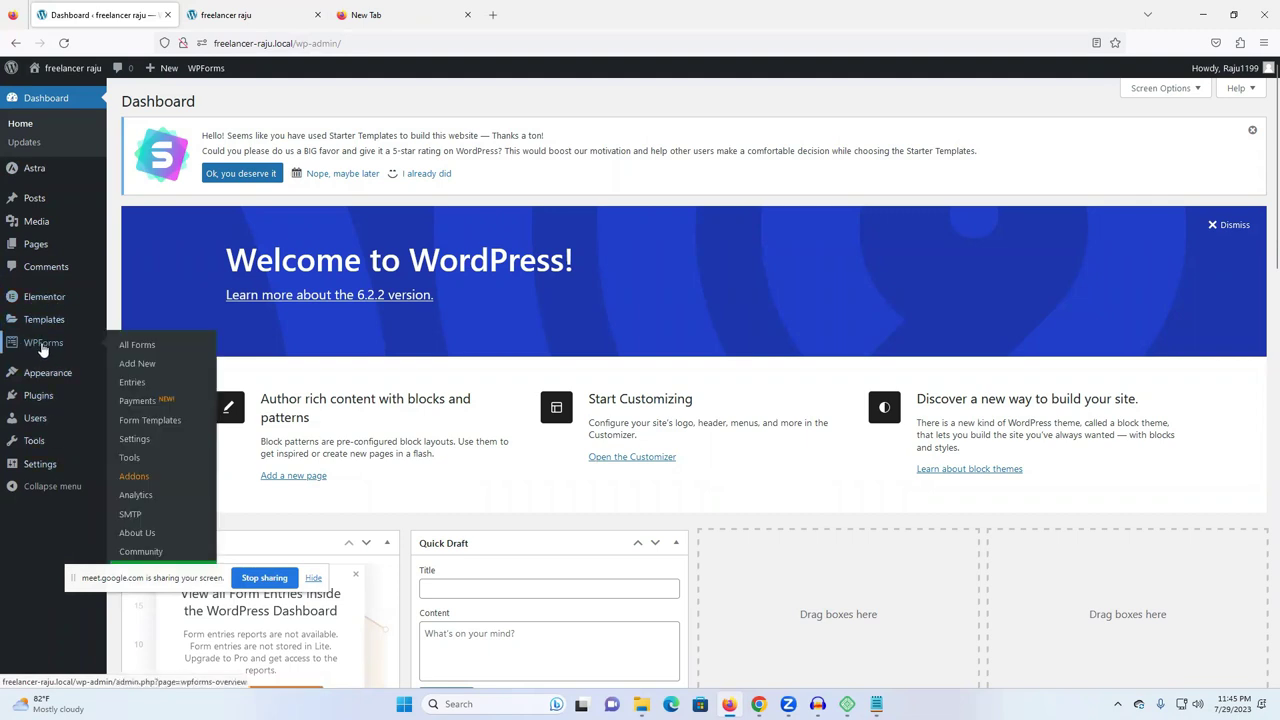
mouse_move(38, 410)
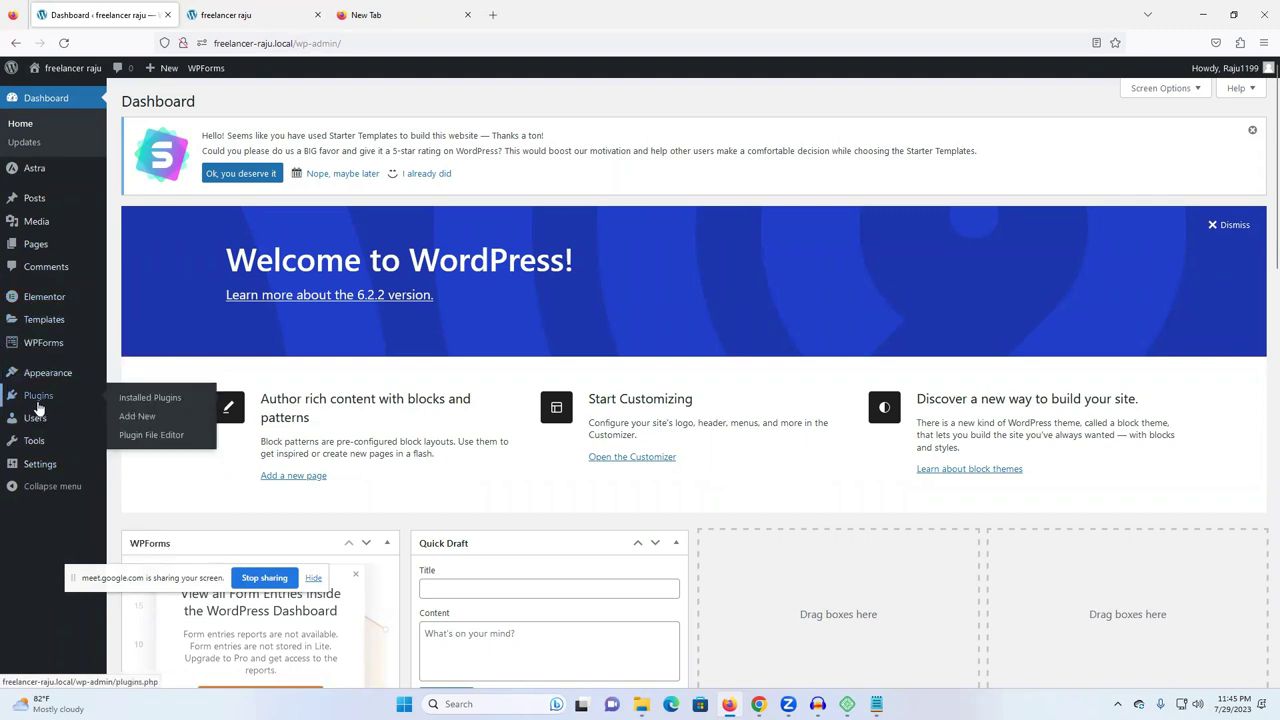
left_click(44, 408)
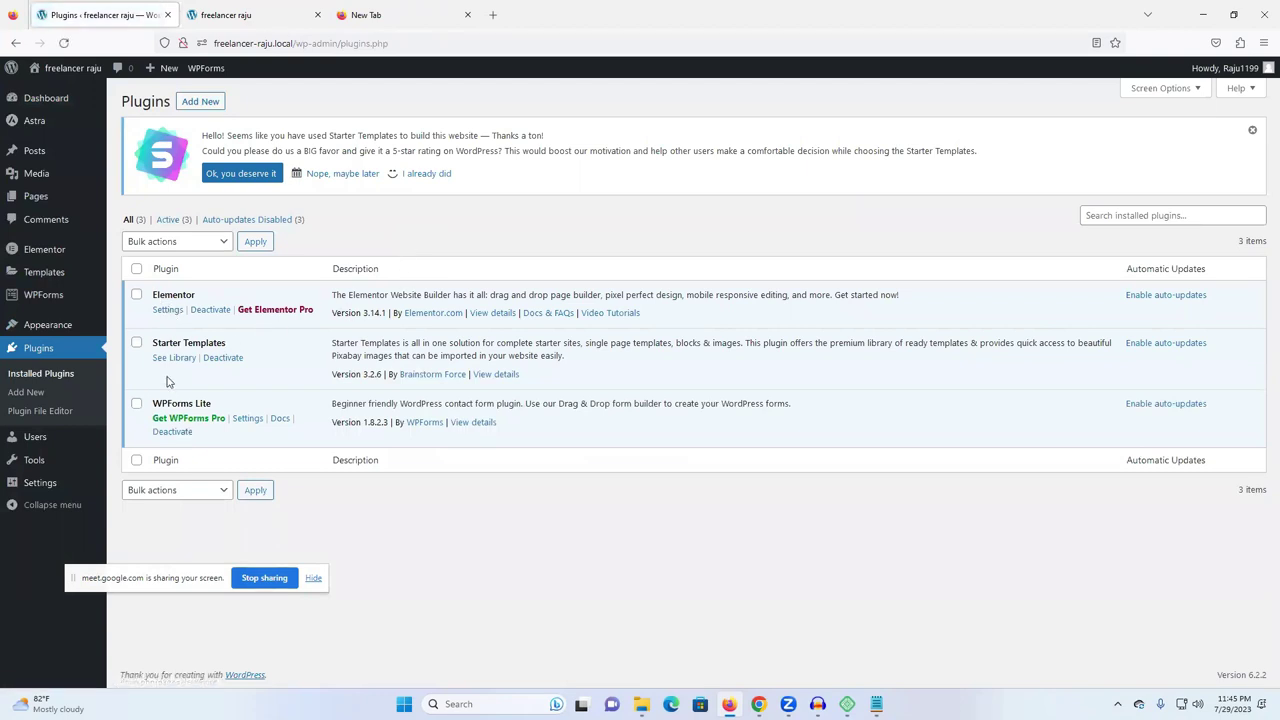
left_click(240, 14)
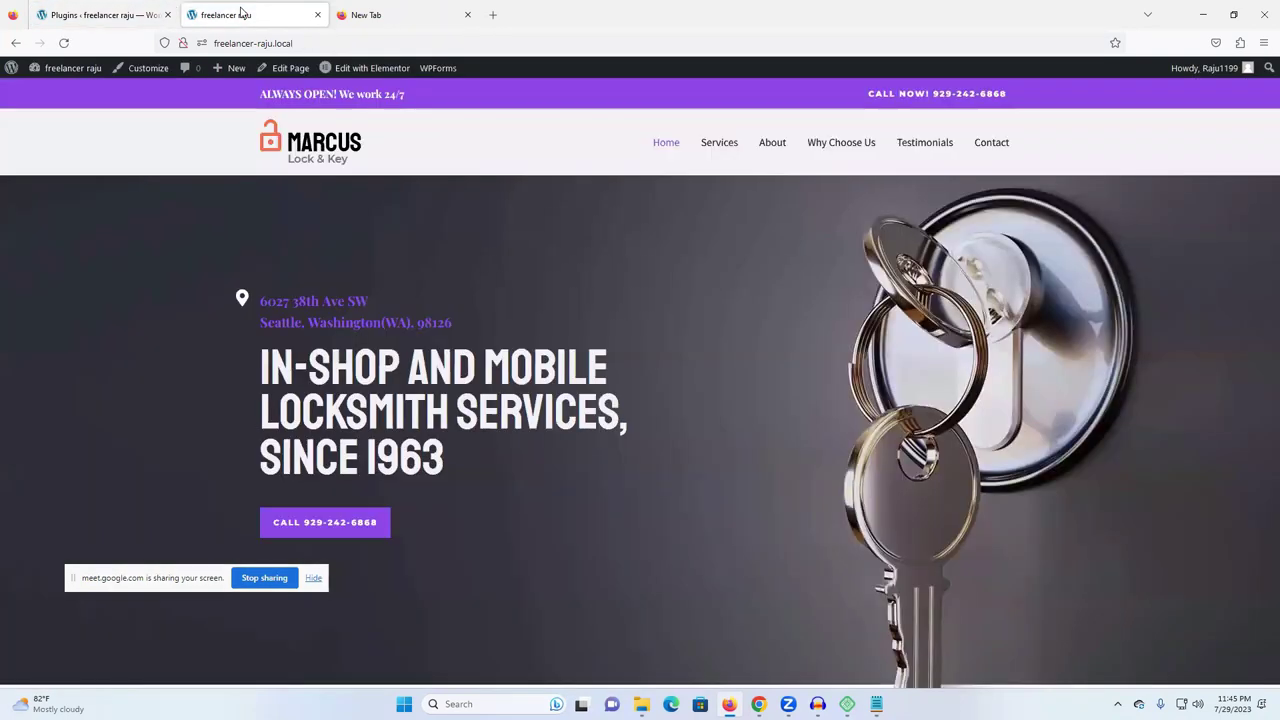
- Open the locksmith home page in the Elementor editor from the admin bar
scroll(844, 340, "down", 5)
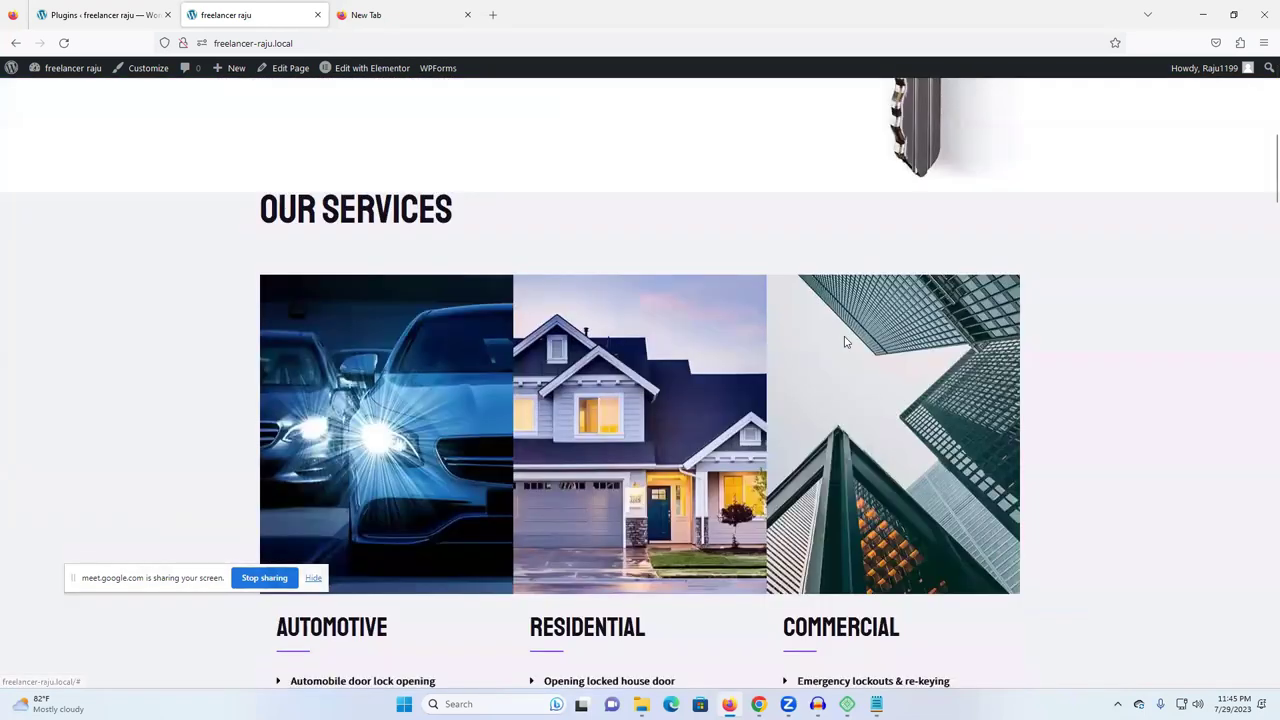
scroll(845, 168, "up", 5)
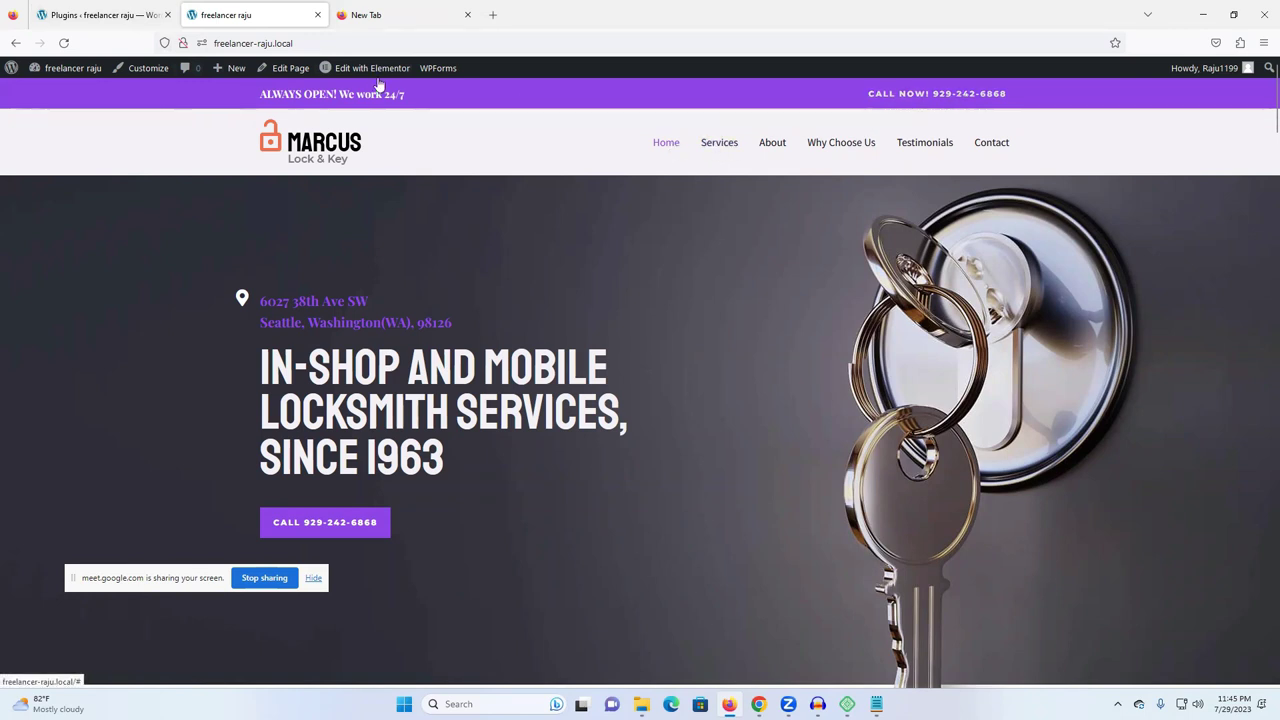
mouse_move(356, 74)
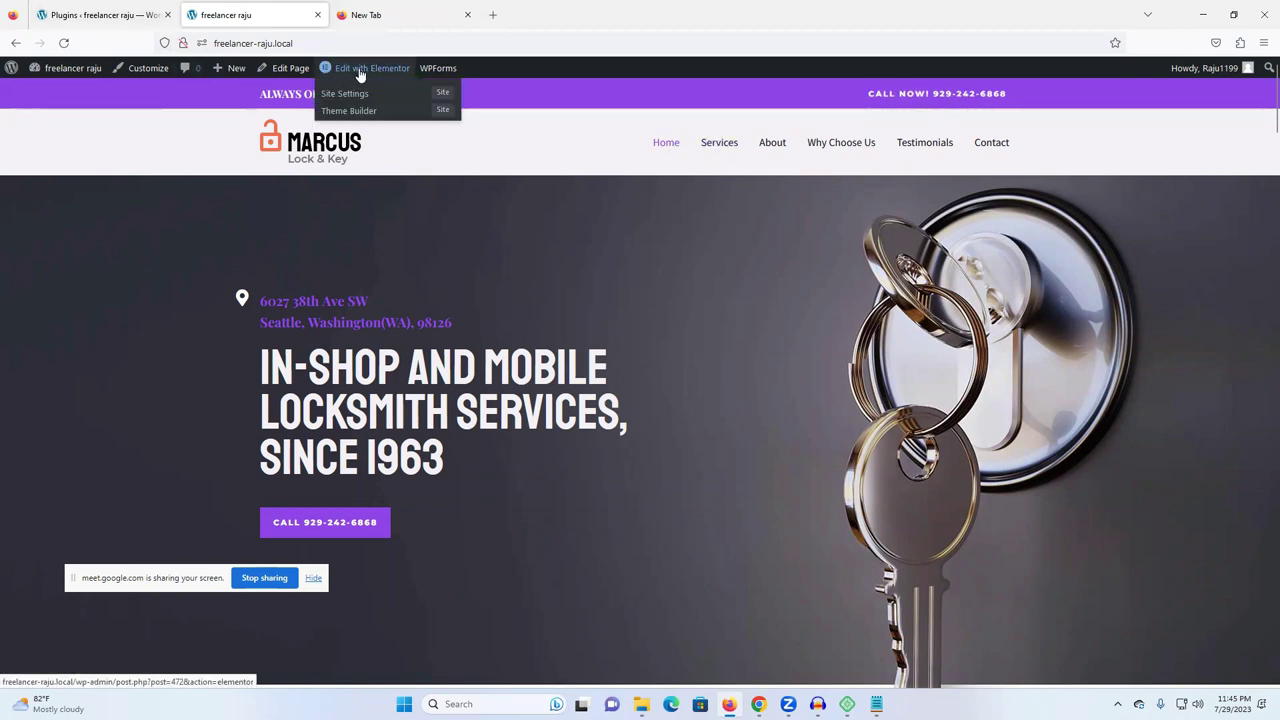
left_click(351, 70)
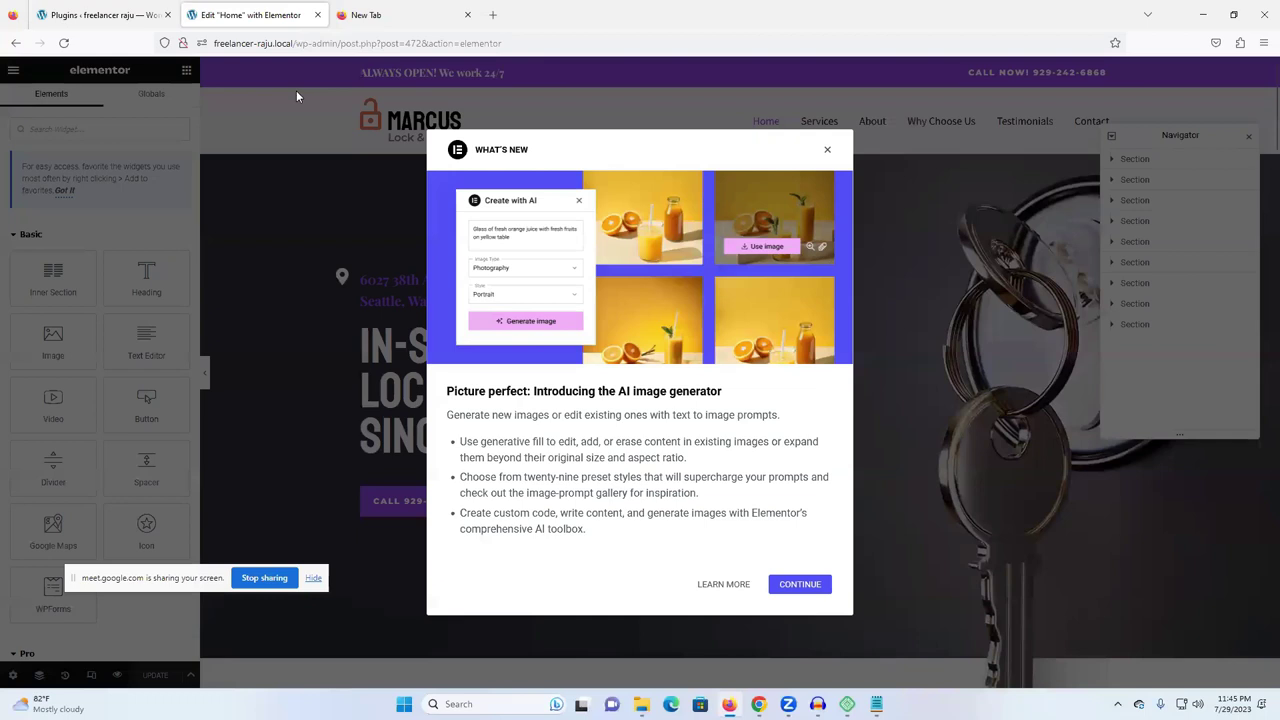
- Dismiss the What's New announcements, activate Flexbox Container, and move the Navigator panel lower
left_click(790, 586)
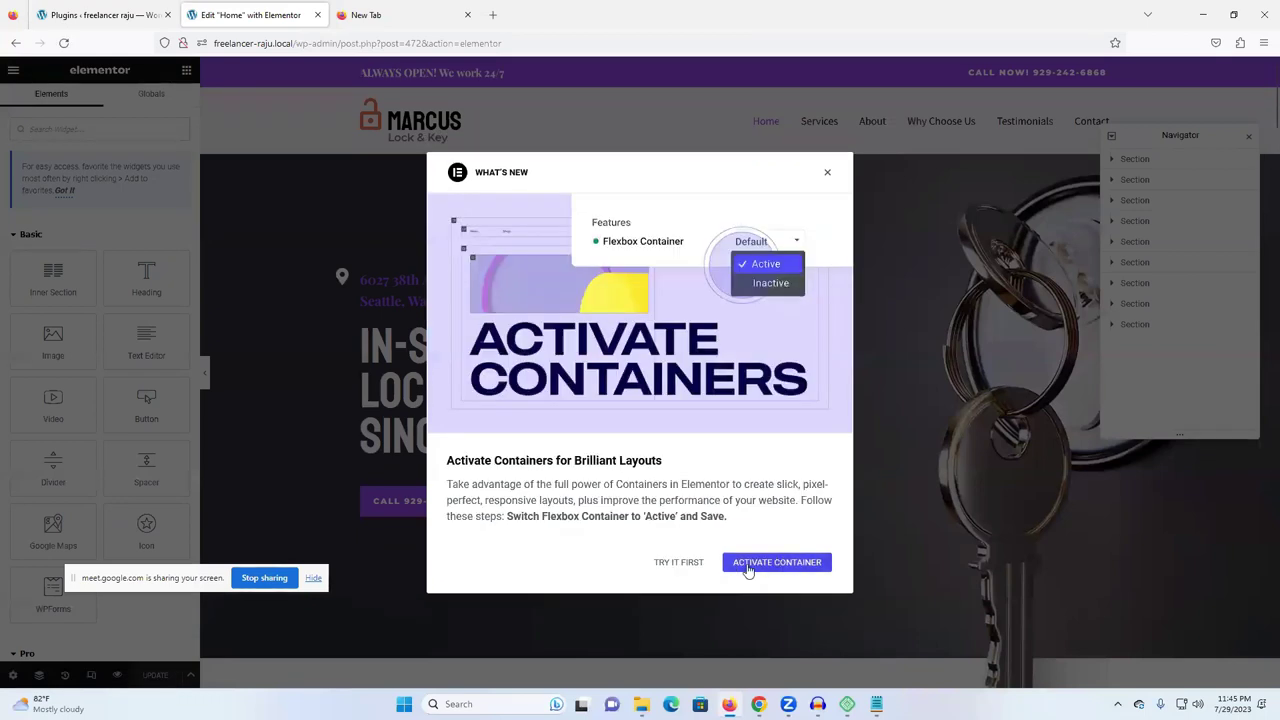
left_click(776, 562)
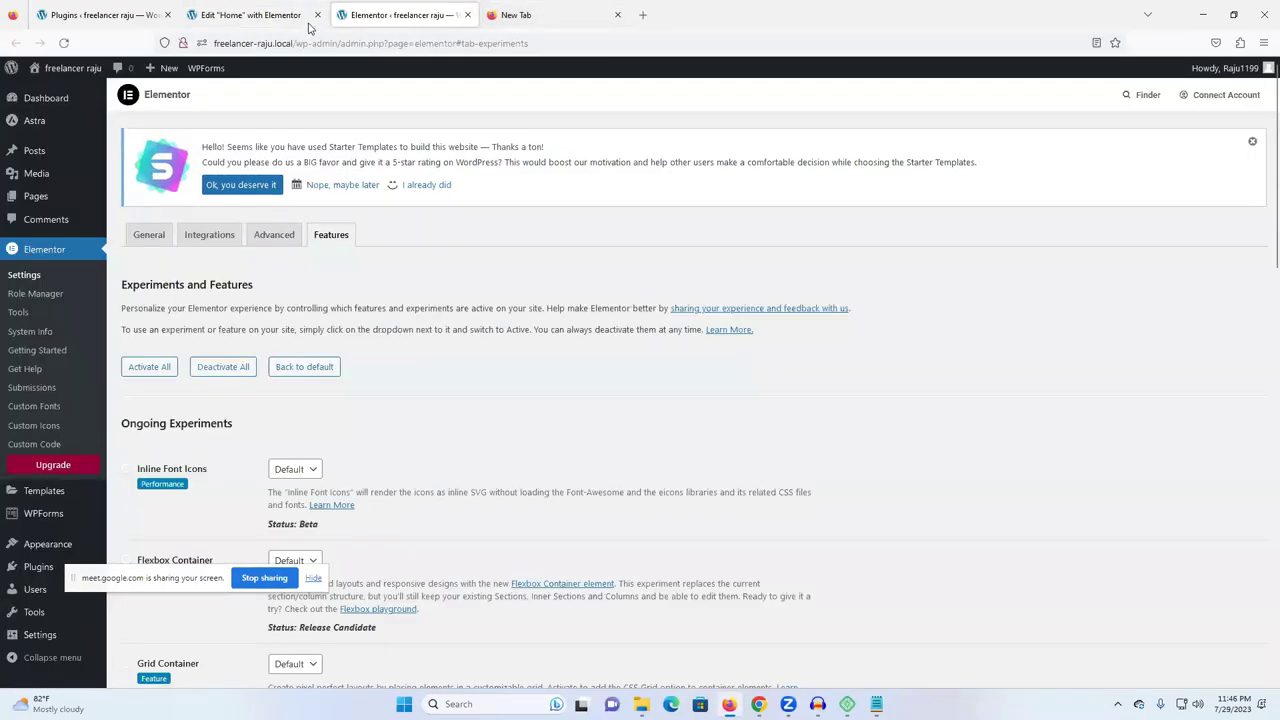
left_click(465, 15)
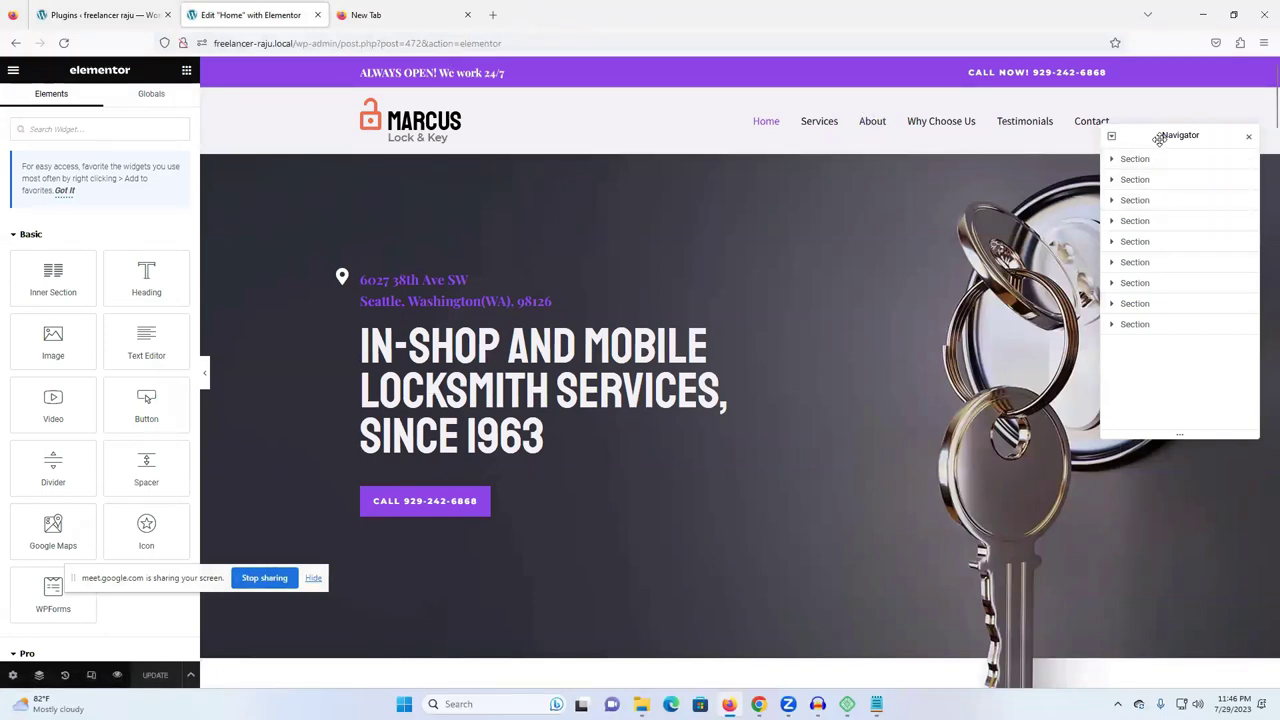
left_click_drag(1157, 135, 1160, 176)
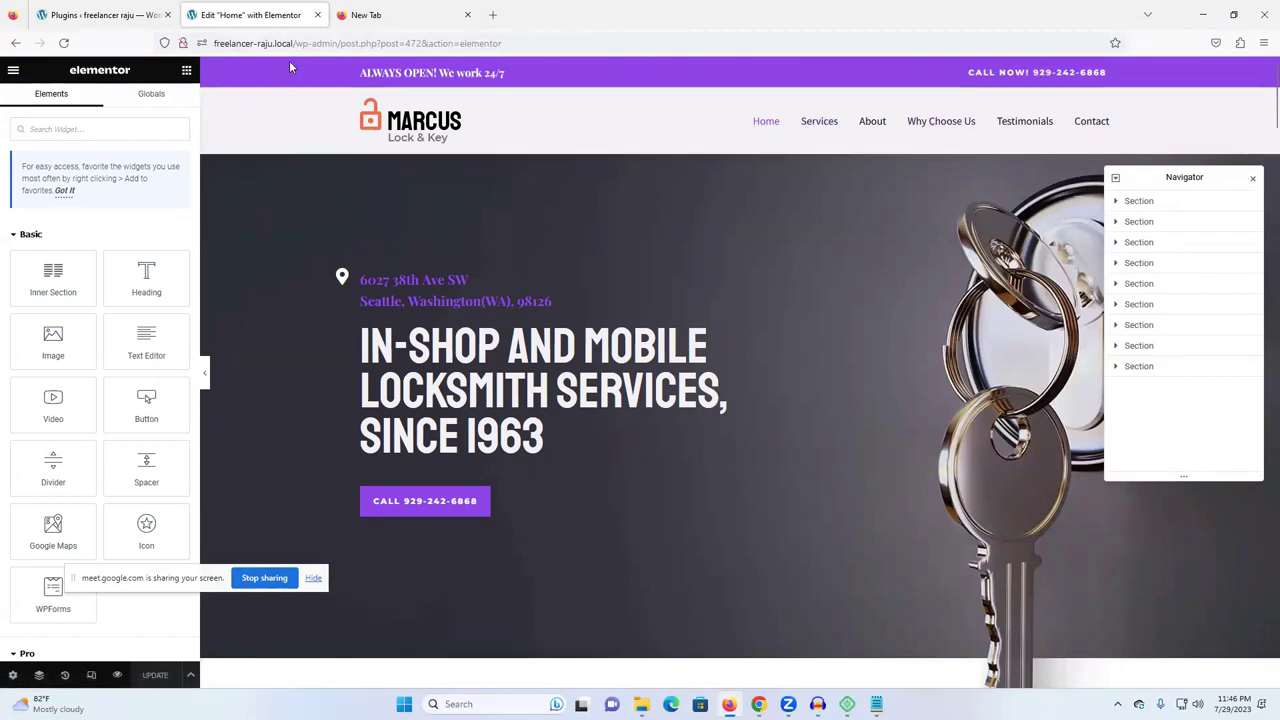
- Replace the hero heading title with the owner's name followed by filler 'nmfbdhgfghdfghytgfgtfg'
scroll(344, 330, "down", 1)
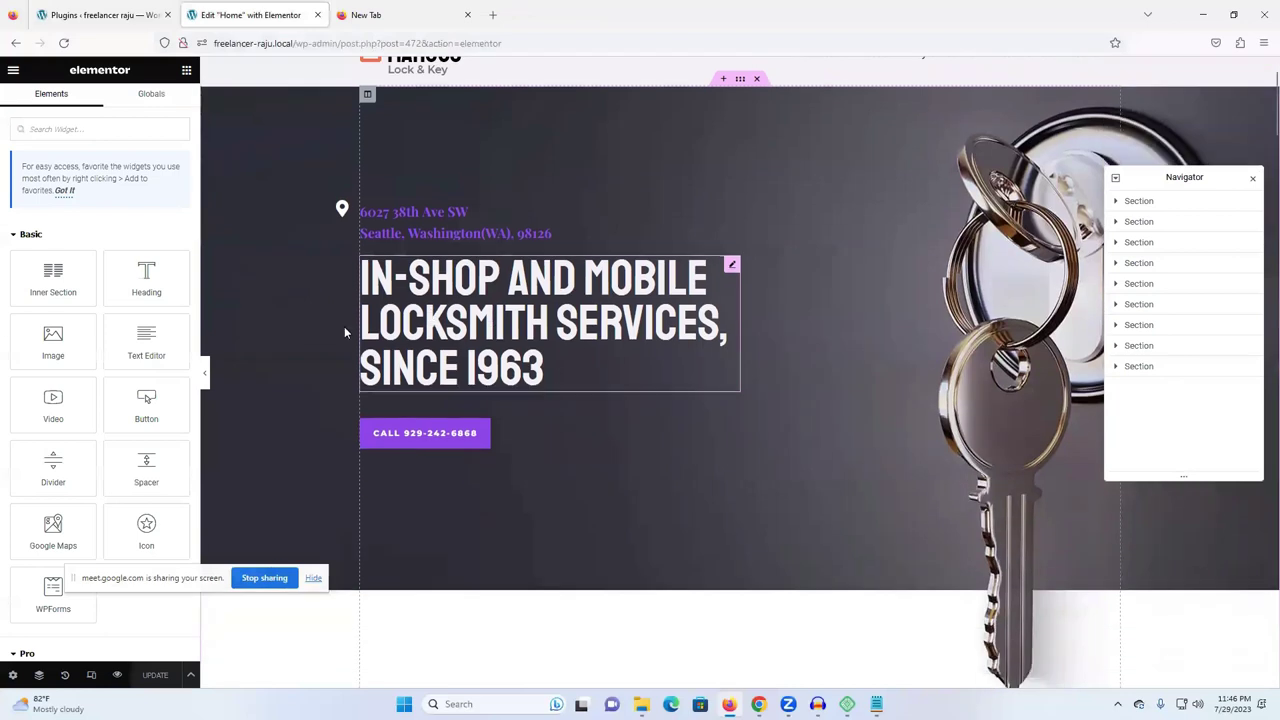
left_click(435, 286)
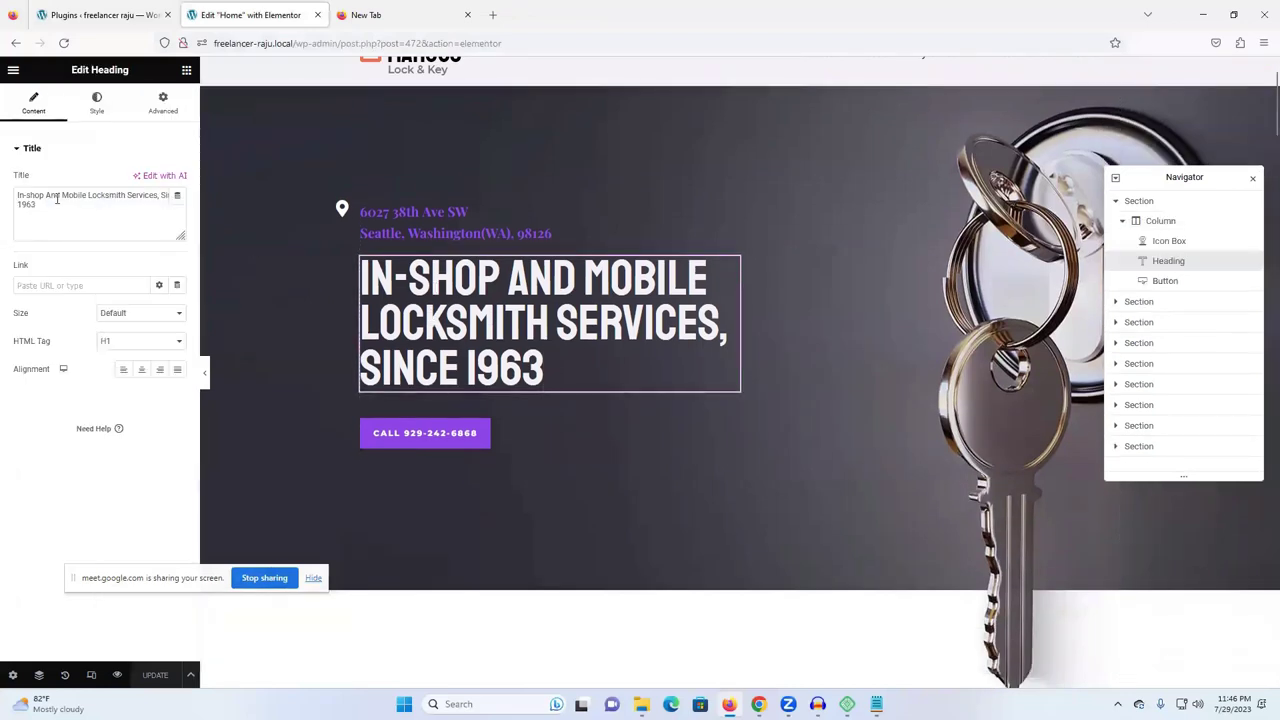
left_click(413, 222)
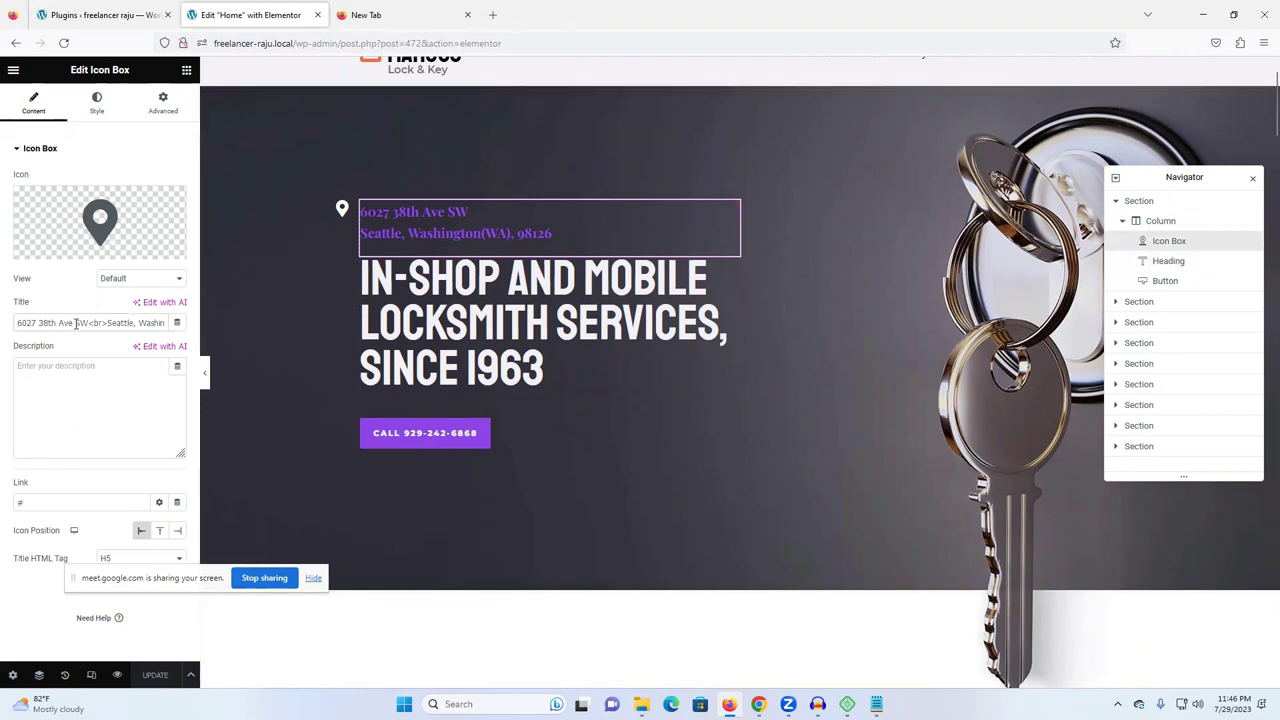
left_click(470, 327)
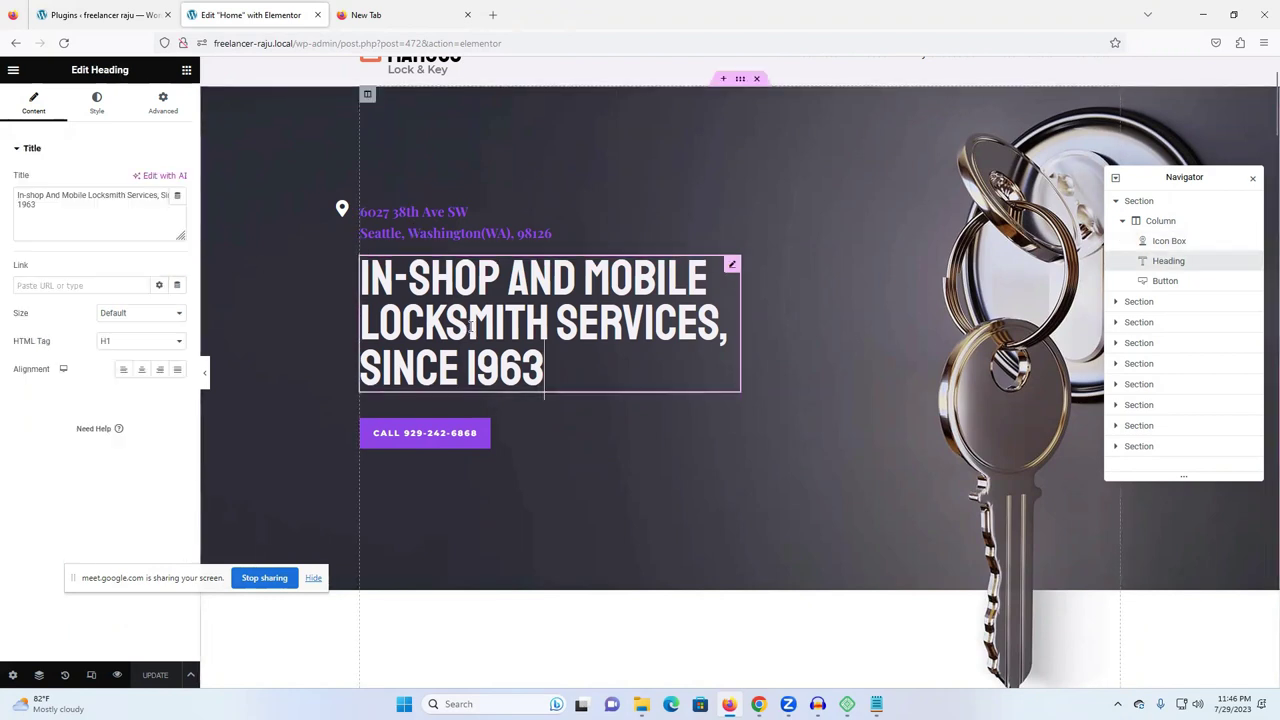
double_click(80, 210)
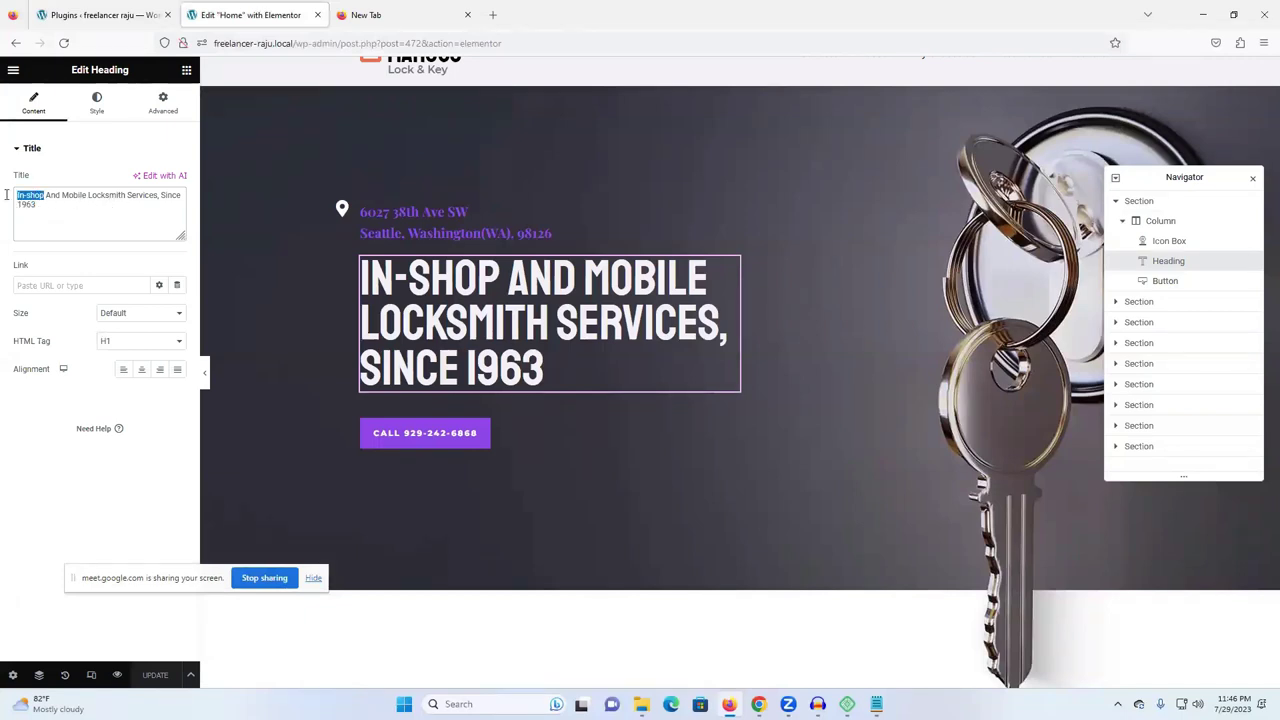
scroll(421, 178, "up", 2)
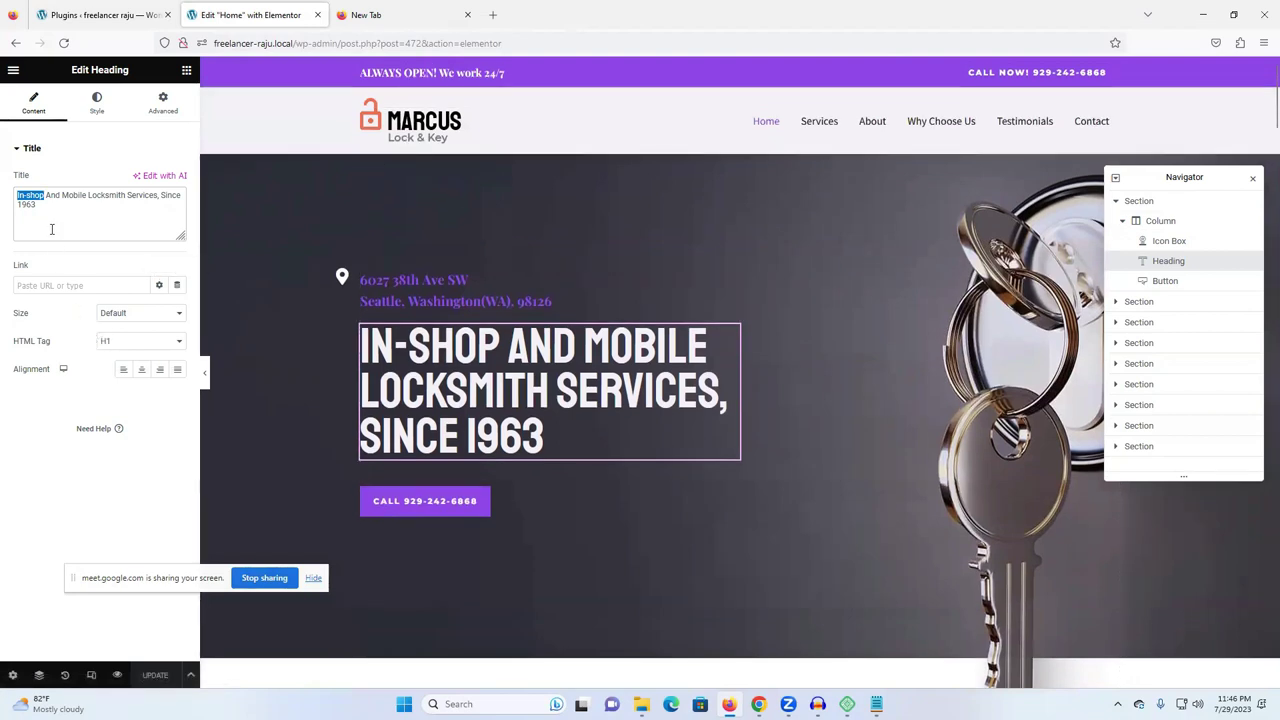
type("free")
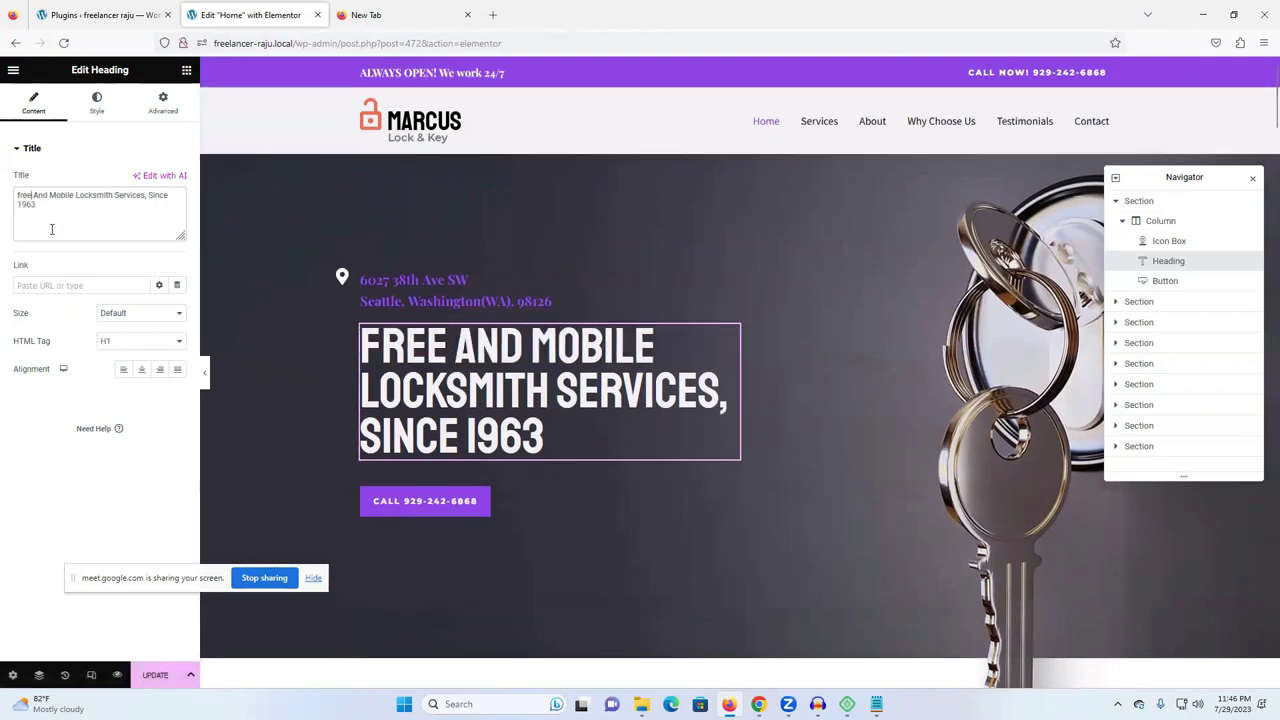
type("lancer")
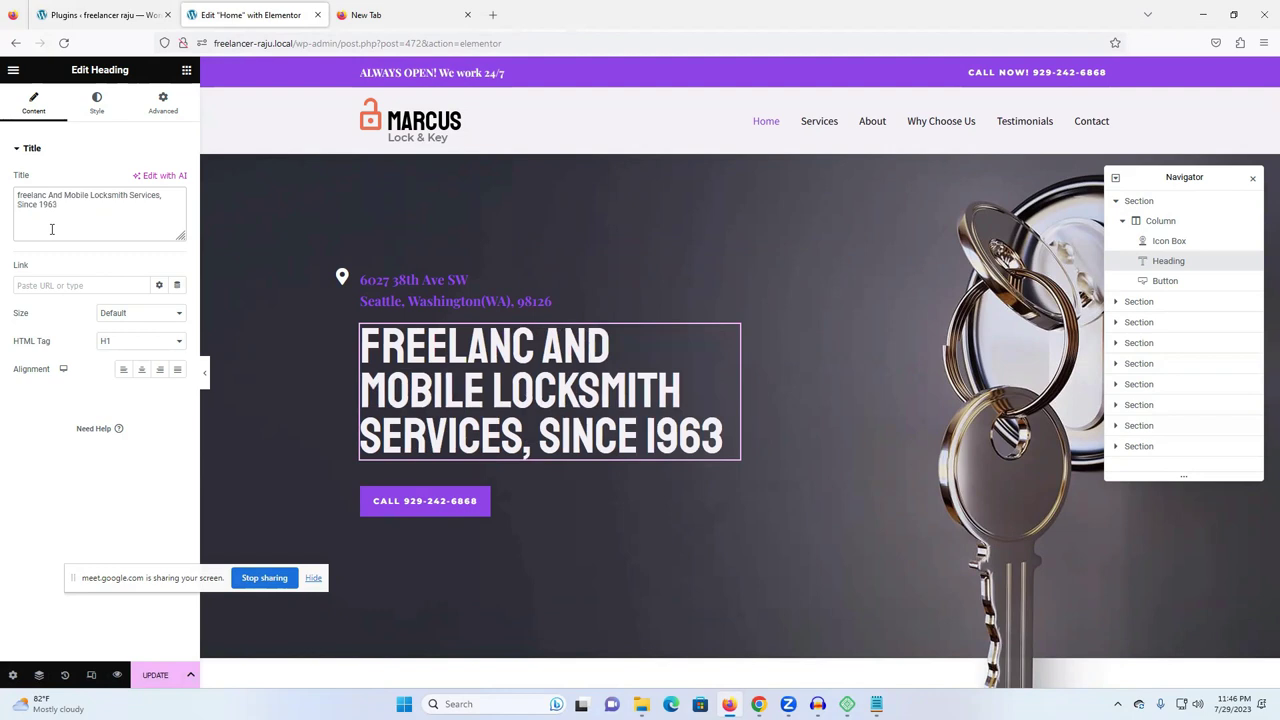
type(" raju")
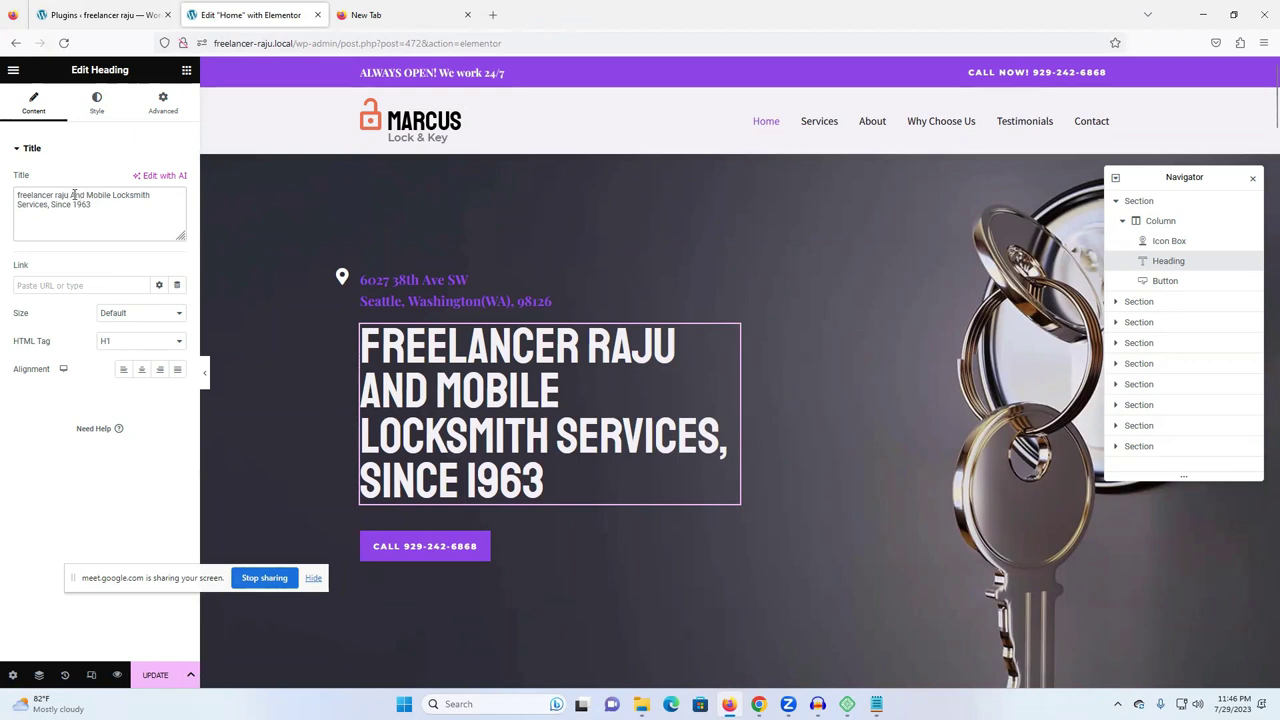
left_click_drag(74, 195, 66, 209)
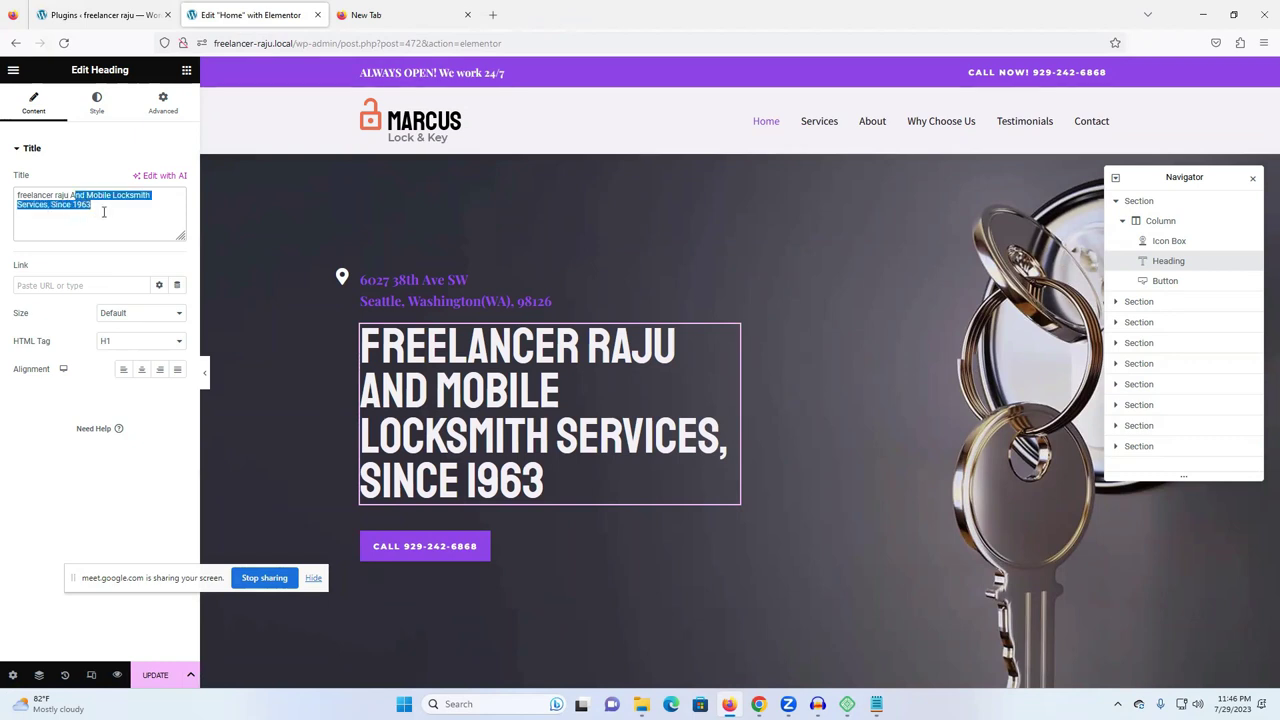
key("BackSpace")
key("BackSpace")
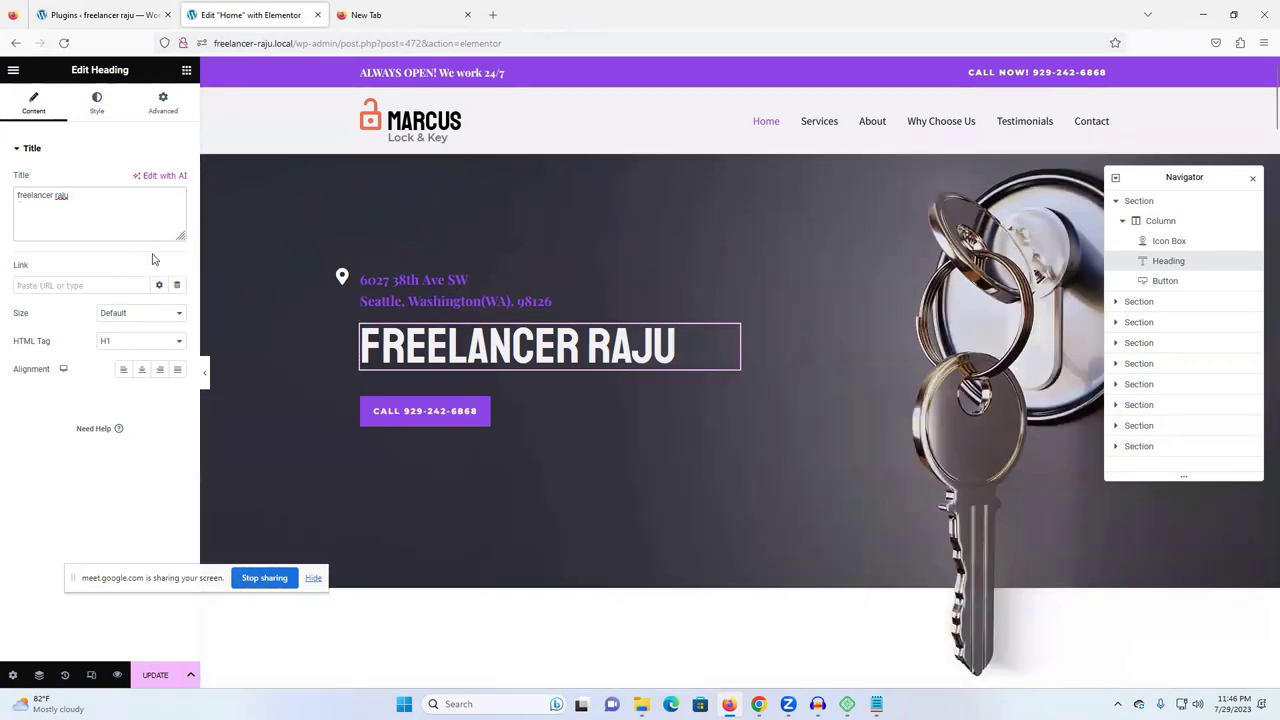
type("nmfbdhgfghdfghytgfgtfg")
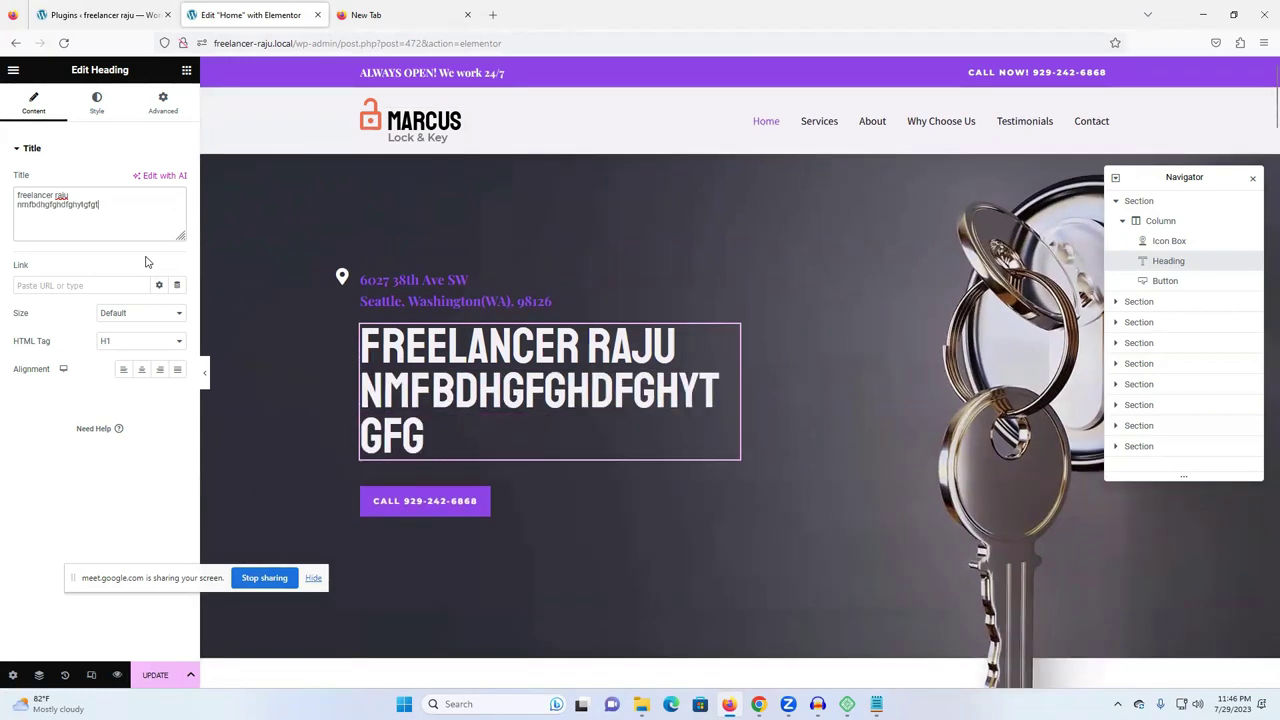
left_click(407, 513)
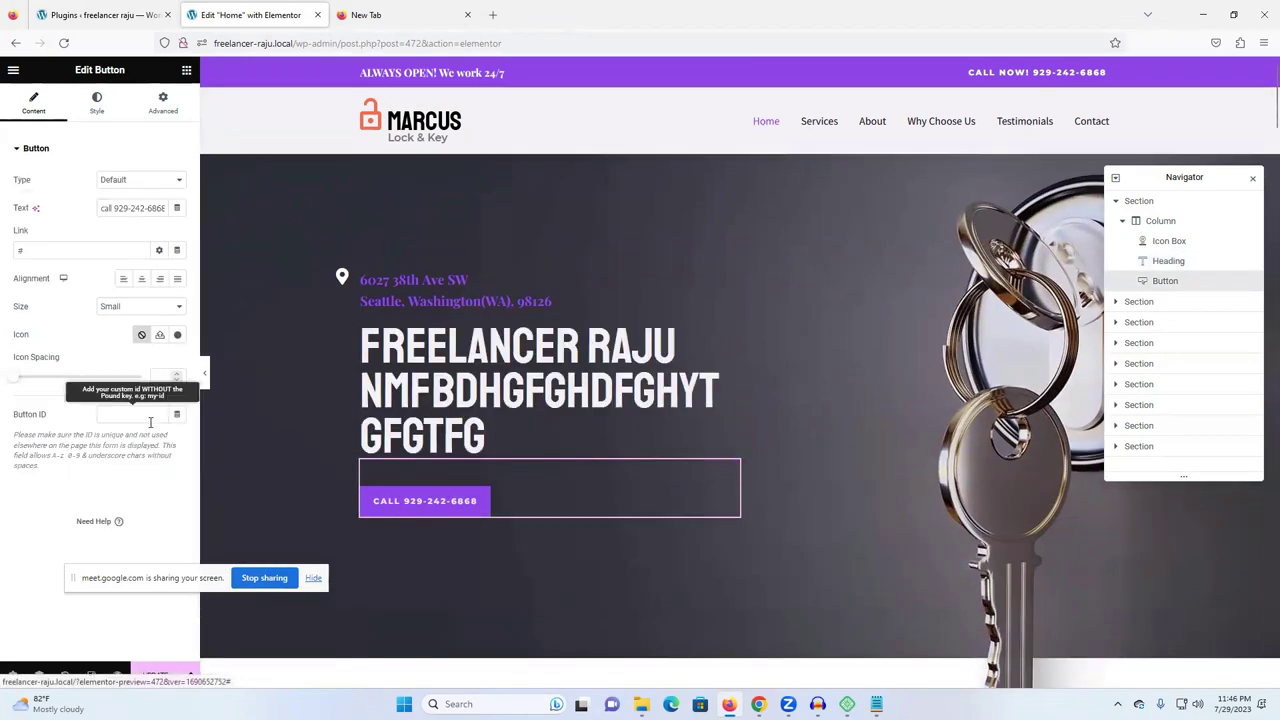
- Replace the phone number in the hero call button's text with random test digits
left_click_drag(115, 208, 188, 207)
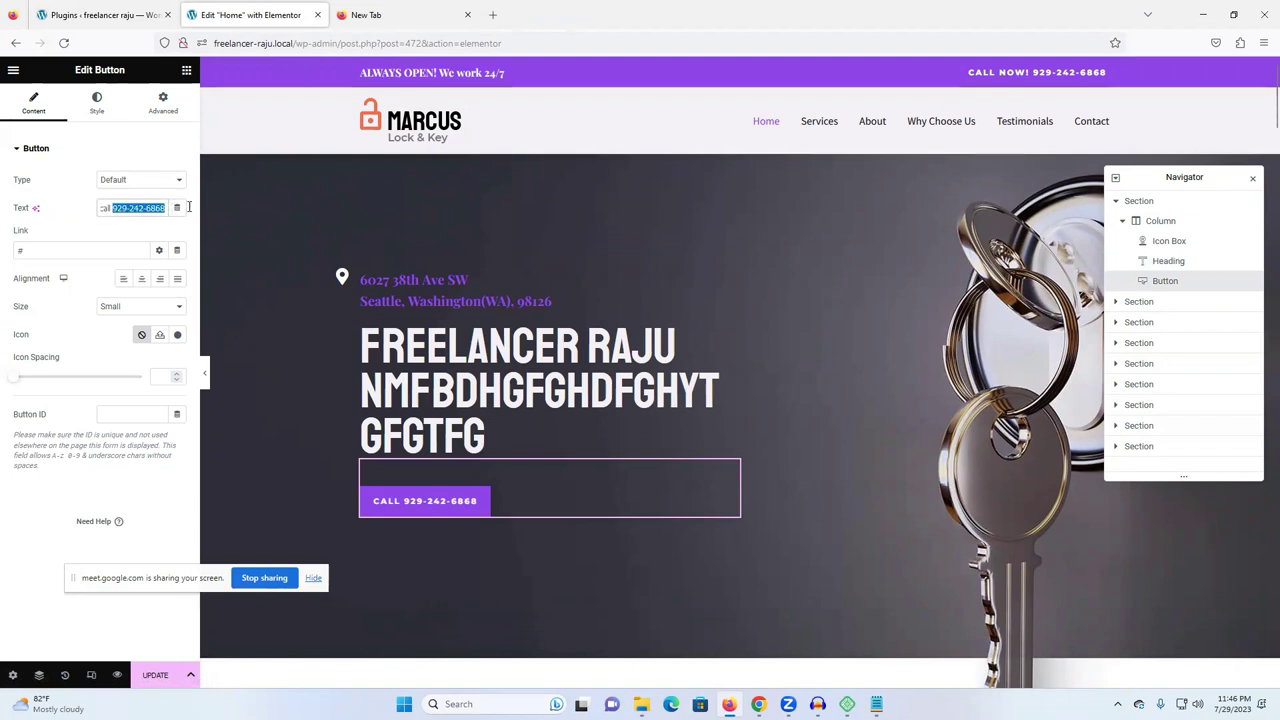
type("89754585465787")
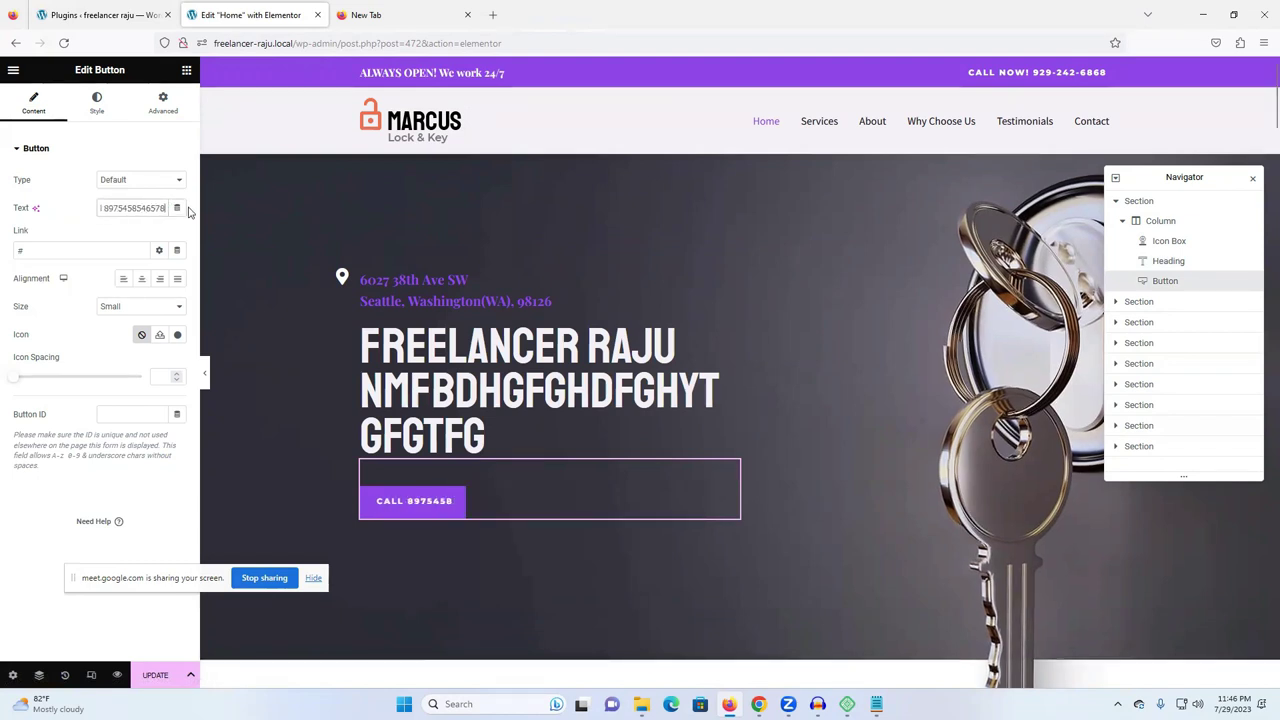
left_click(416, 287)
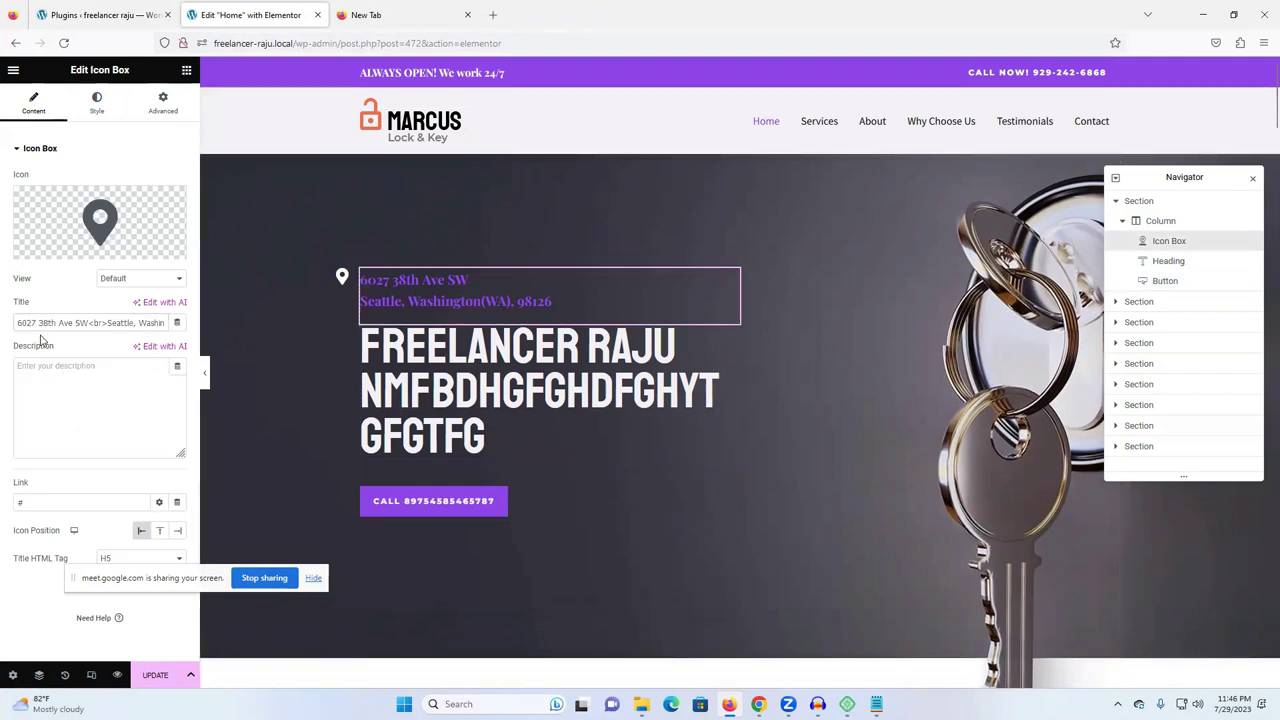
scroll(651, 417, "down", 6)
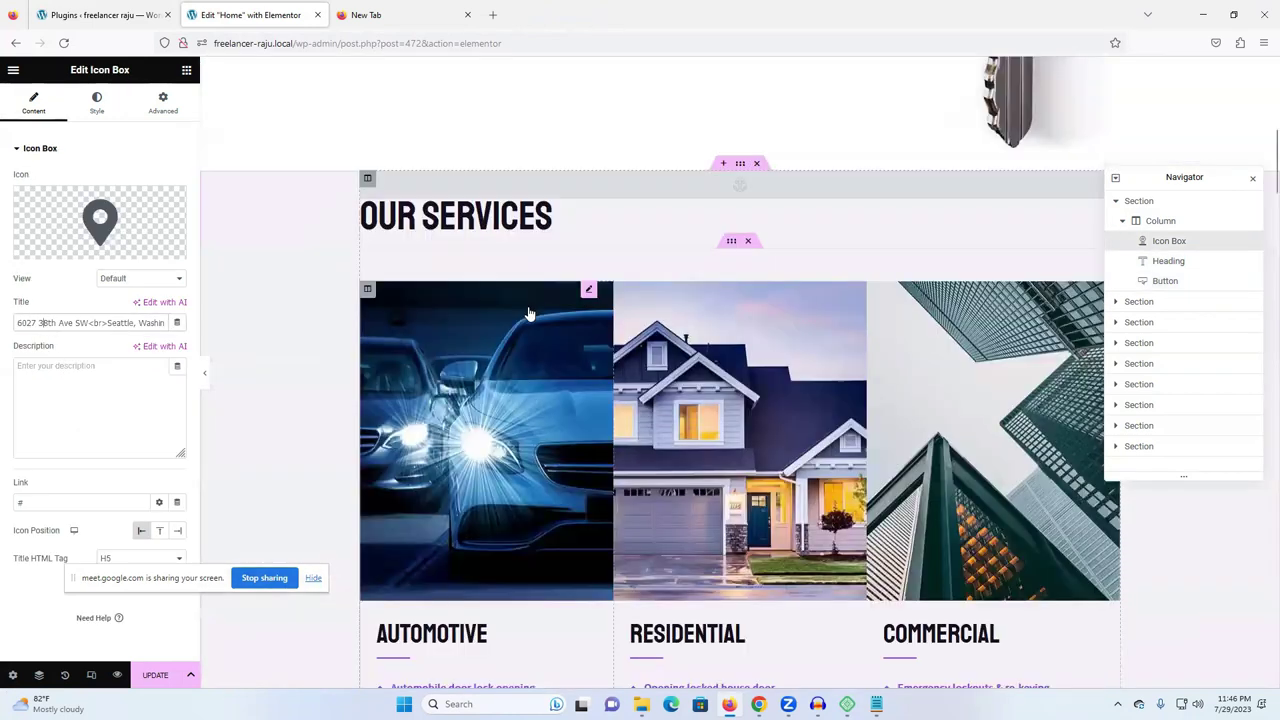
- Swap the Automotive and Residential service images for gingerbread house pictures from the Media Library
left_click(530, 314)
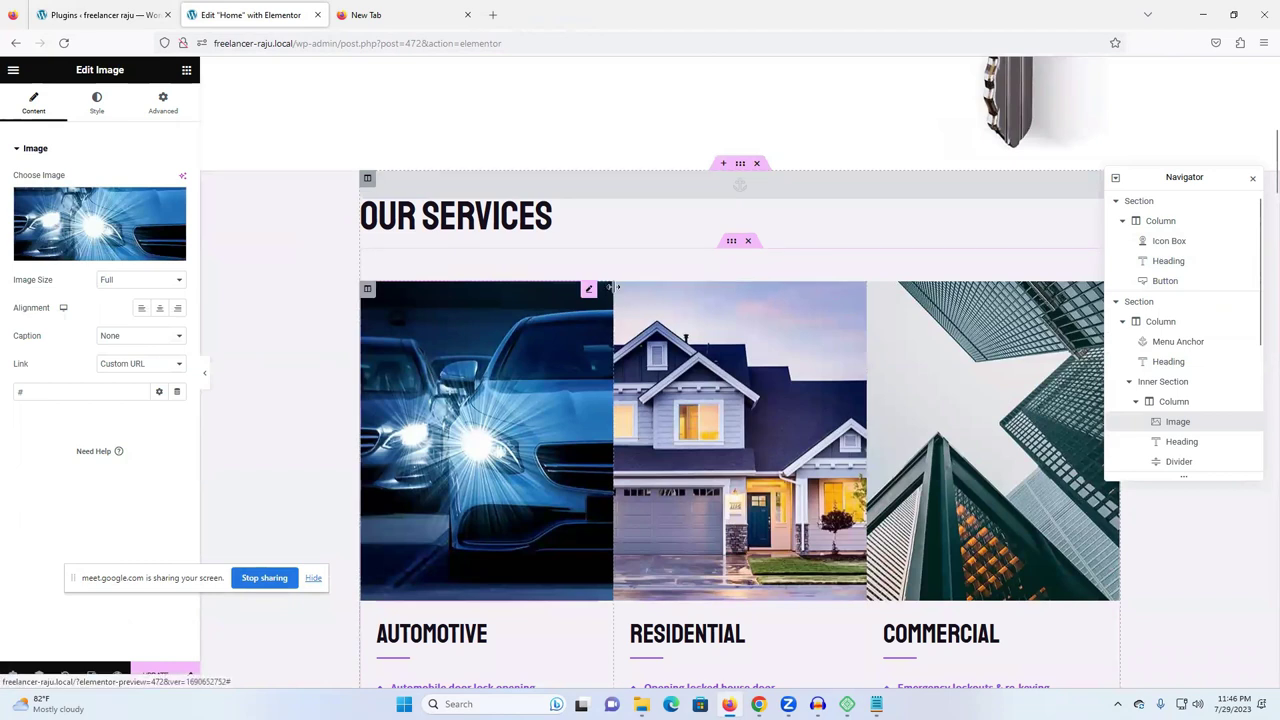
left_click(100, 240)
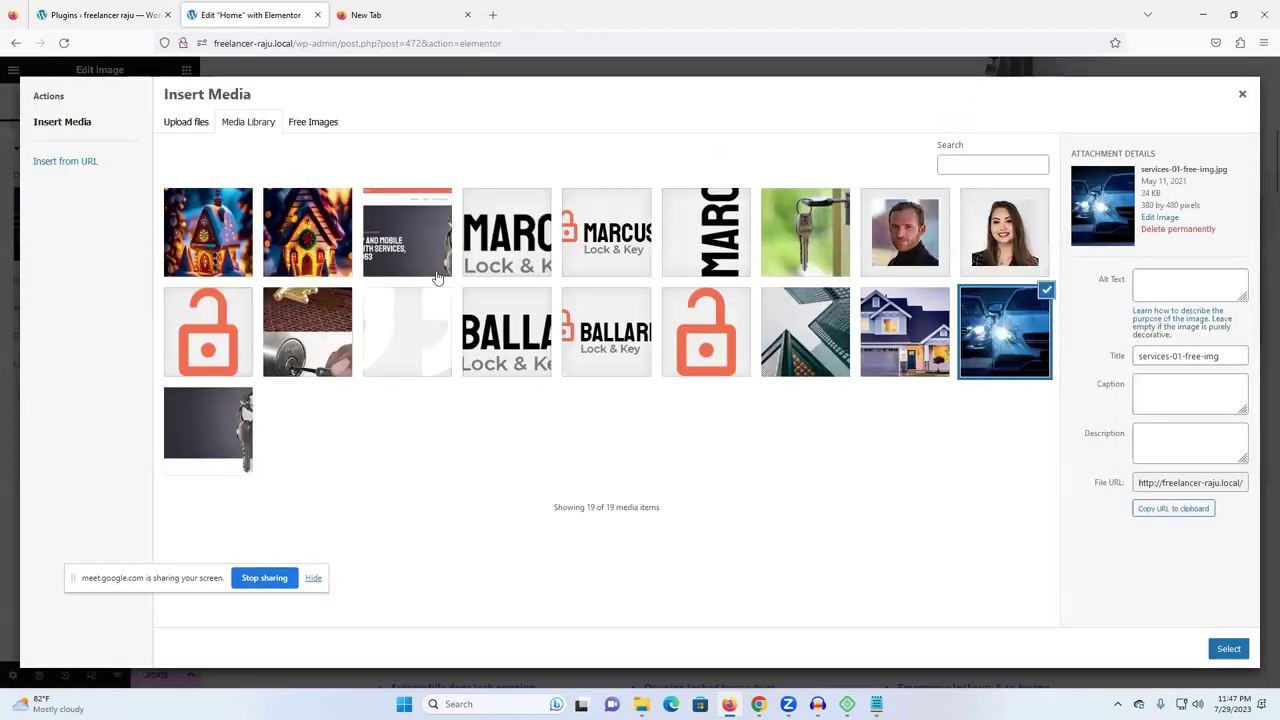
left_click(290, 251)
left_click(1228, 648)
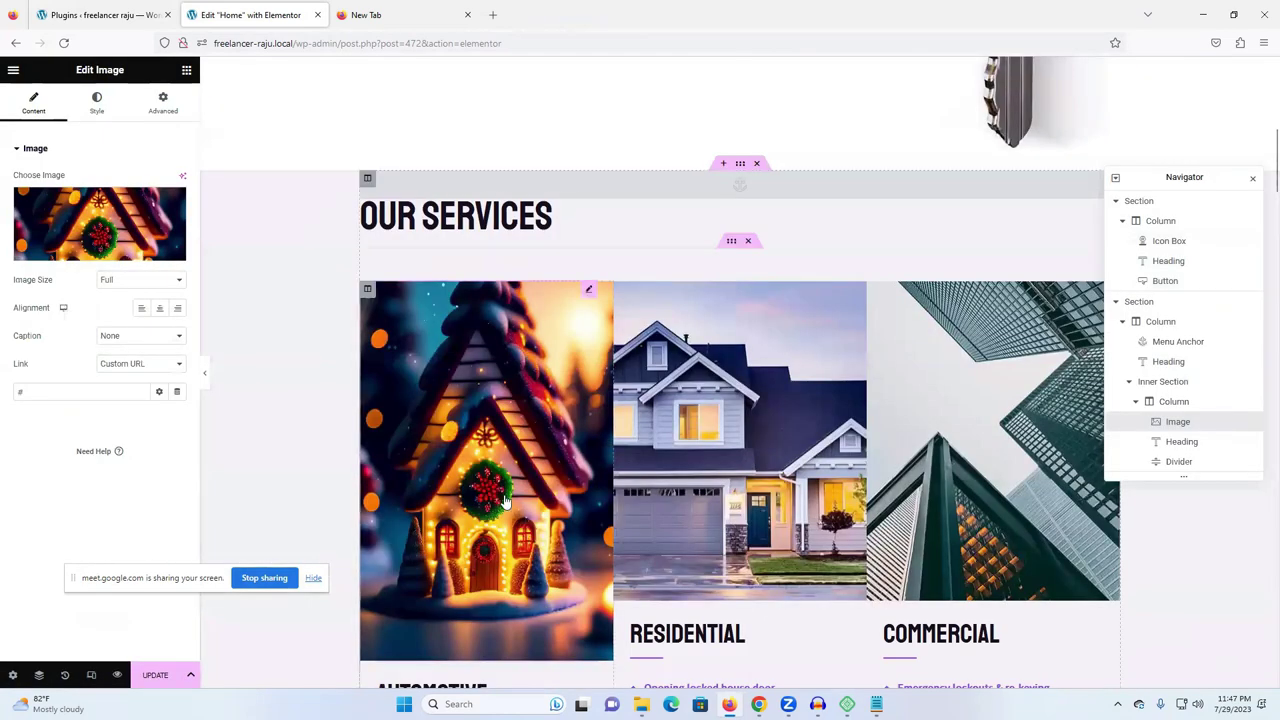
scroll(636, 328, "down", 3)
left_click(636, 328)
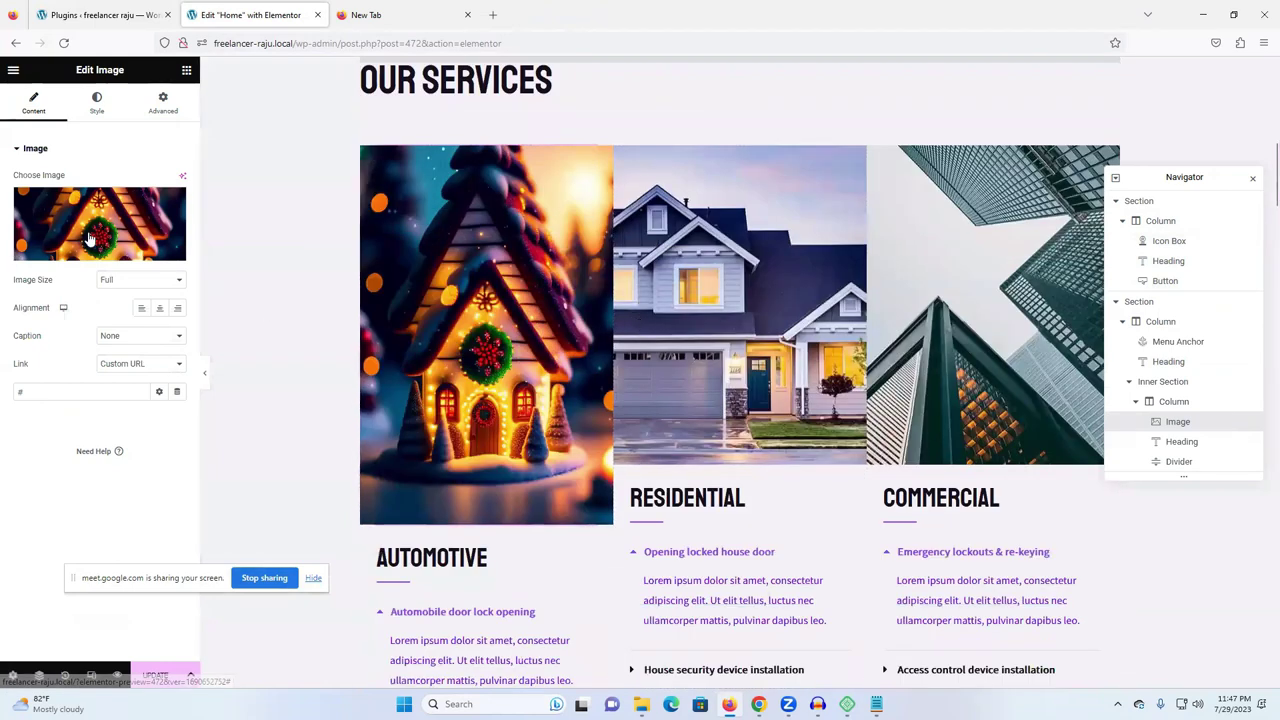
left_click(181, 257)
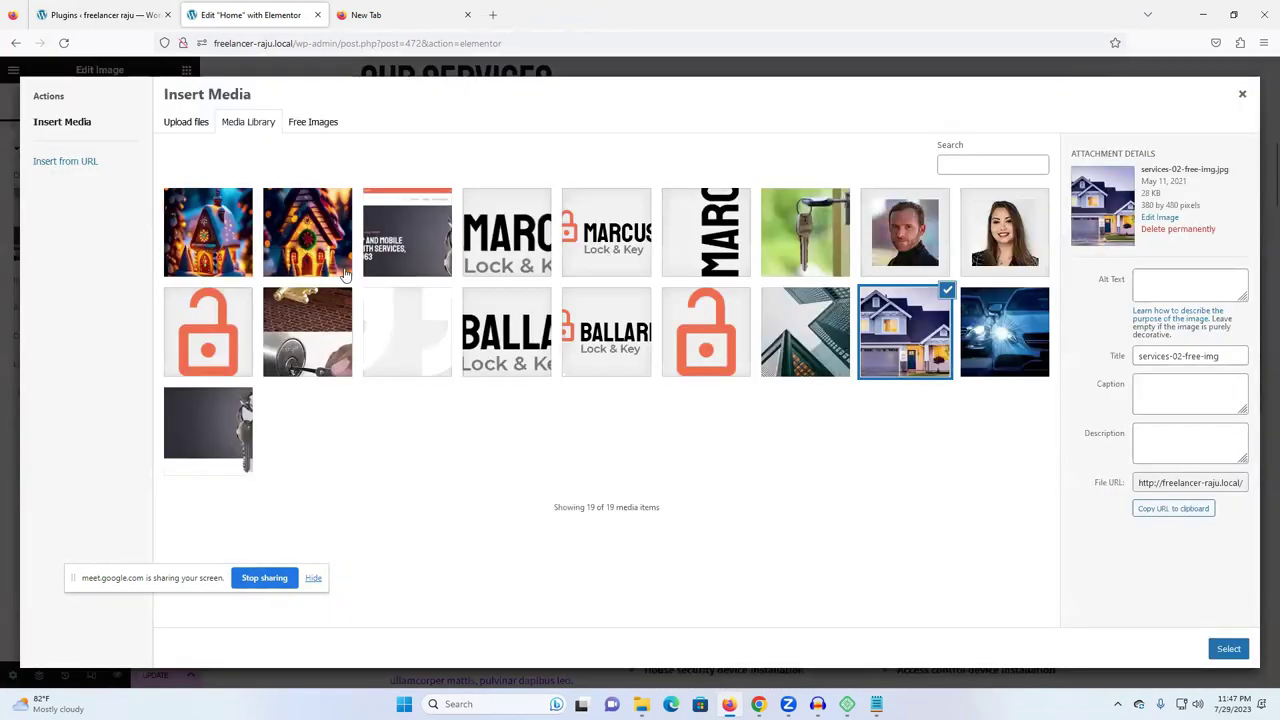
left_click(205, 255)
left_click(1228, 648)
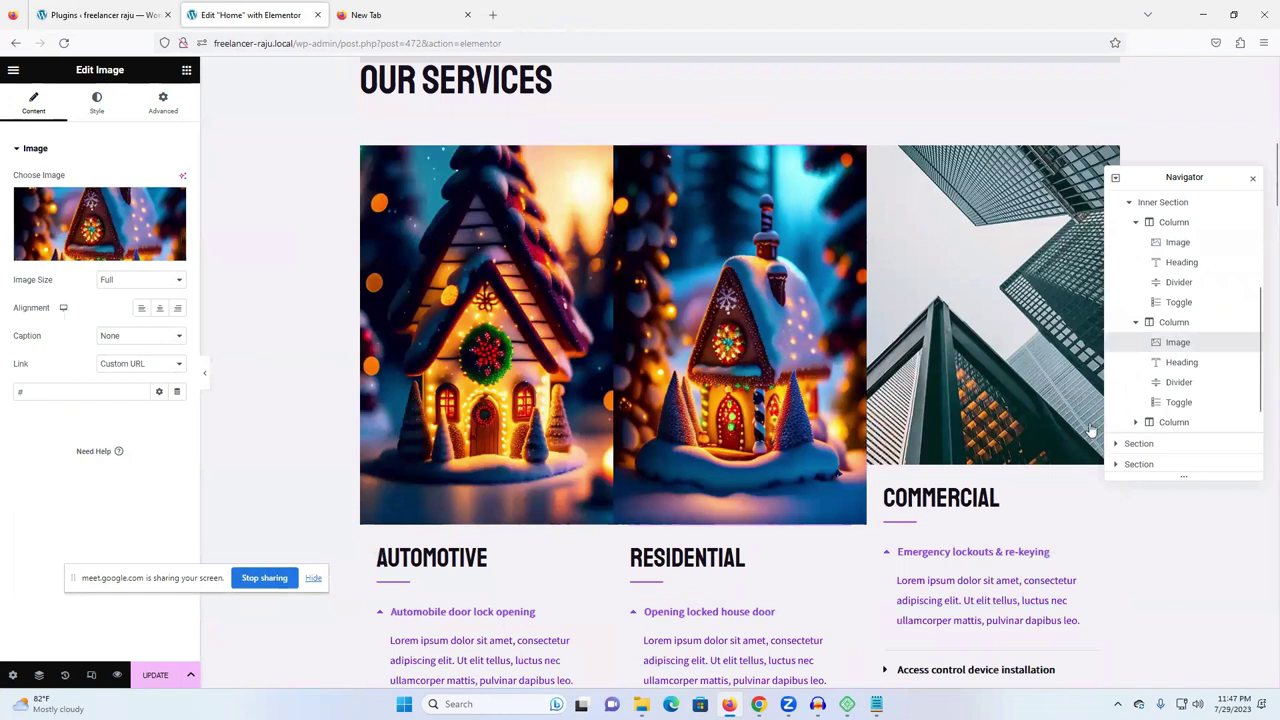
- Swap the Commercial service image for a gingerbread house picture and scroll toward About Us
left_click(993, 325)
left_click(100, 245)
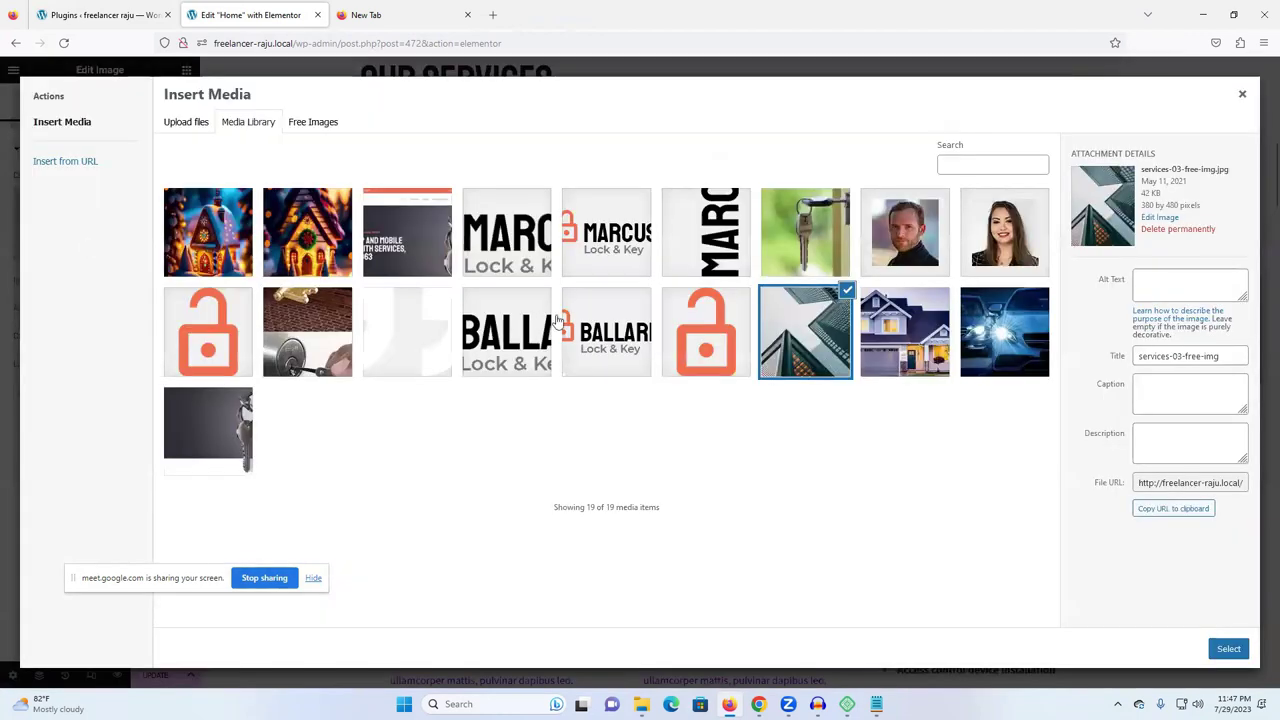
left_click(240, 230)
left_click(1228, 648)
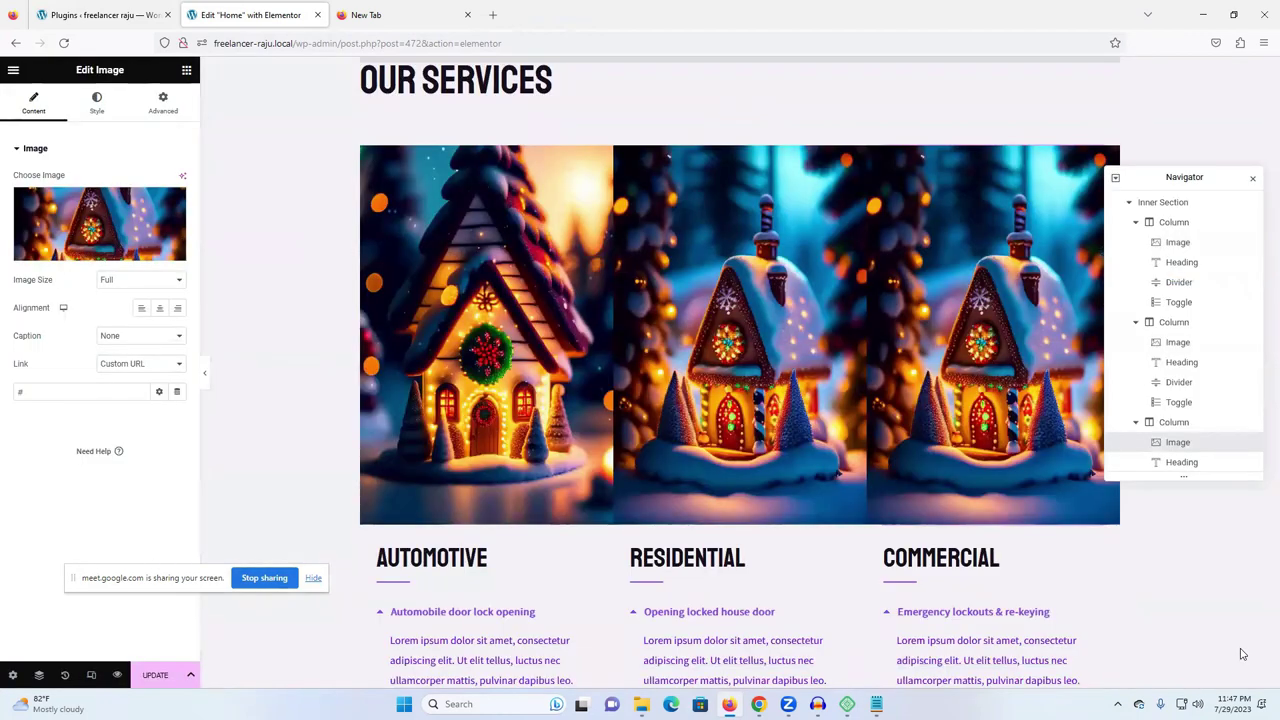
scroll(634, 278, "up", 1)
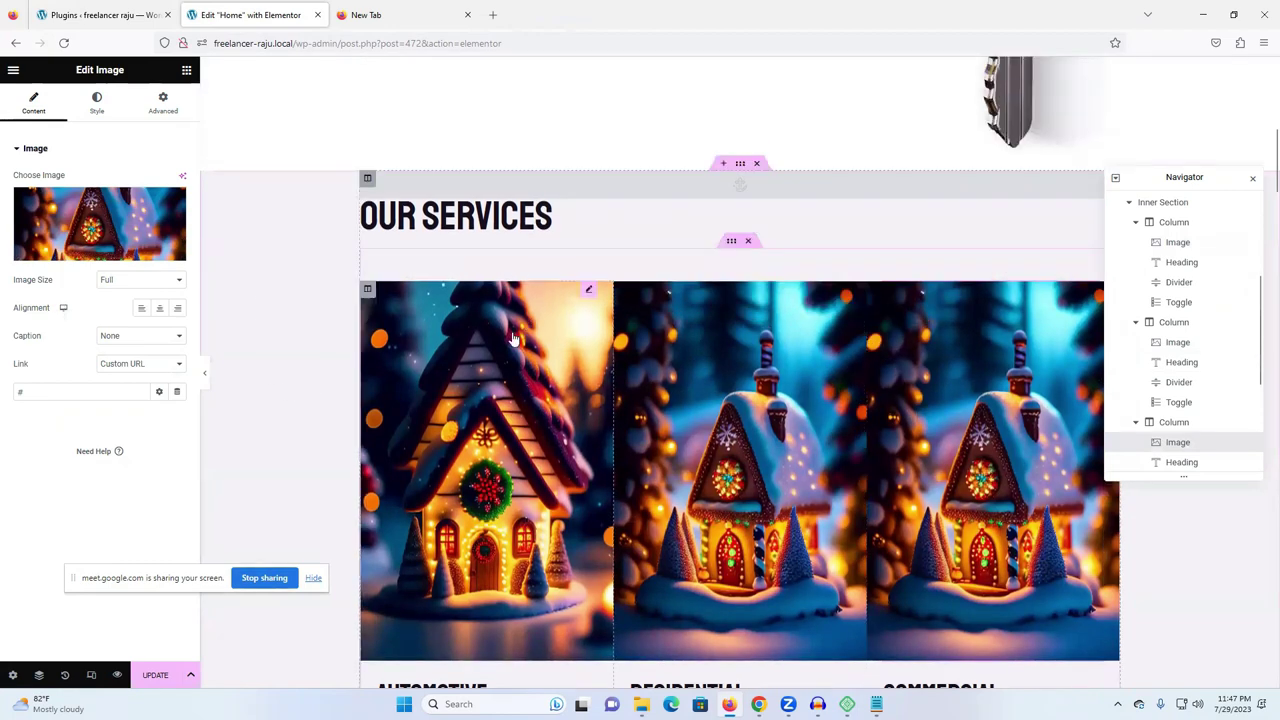
left_click(445, 212)
scroll(650, 425, "down", 1)
scroll(650, 425, "down", 10)
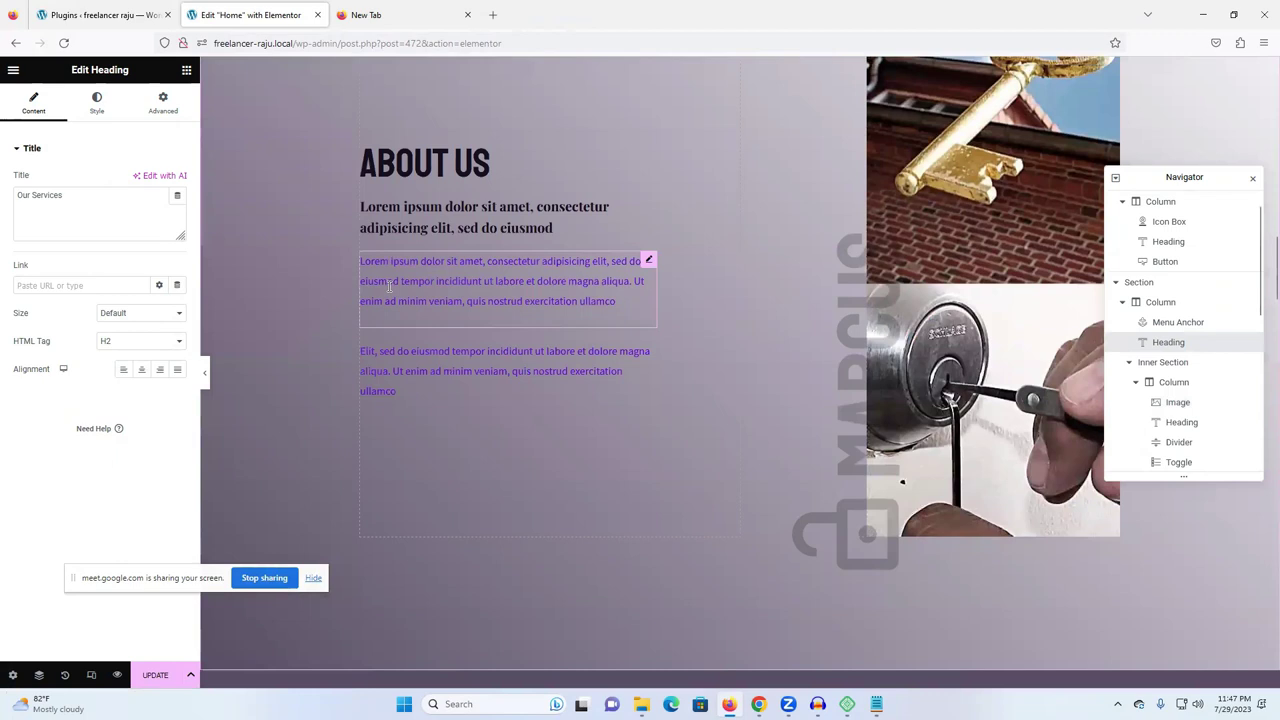
- Select the About Us sub-heading and paragraphs and scroll through the lower page sections
left_click(445, 215)
left_click(445, 285)
left_click(445, 381)
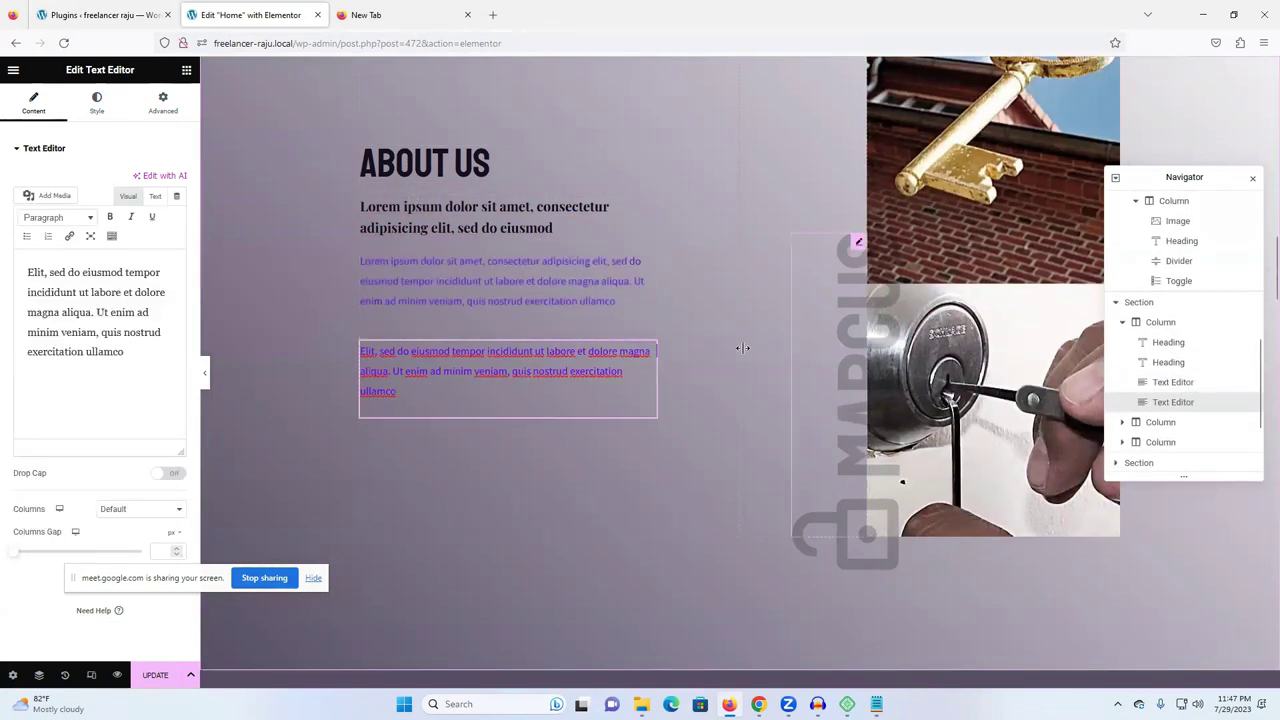
scroll(685, 438, "down", 2)
scroll(500, 340, "down", 5)
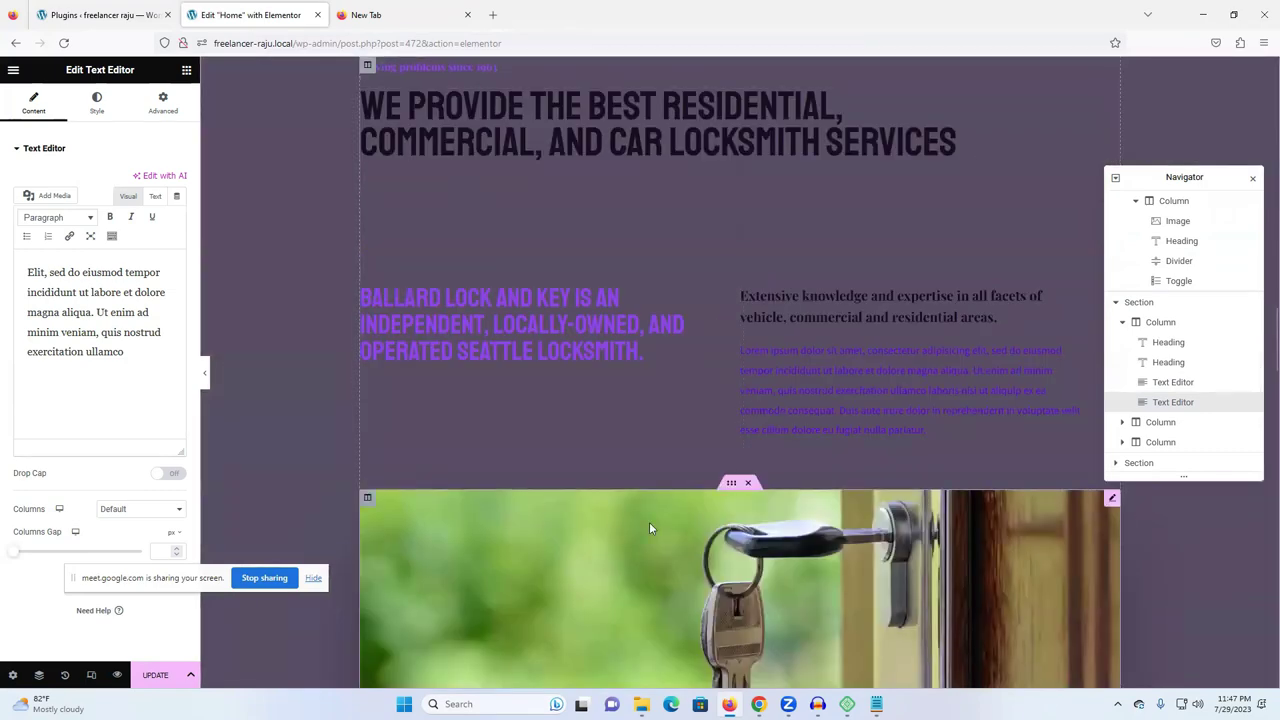
scroll(551, 408, "down", 10)
scroll(556, 433, "down", 10)
scroll(556, 425, "up", 15)
scroll(557, 394, "up", 10)
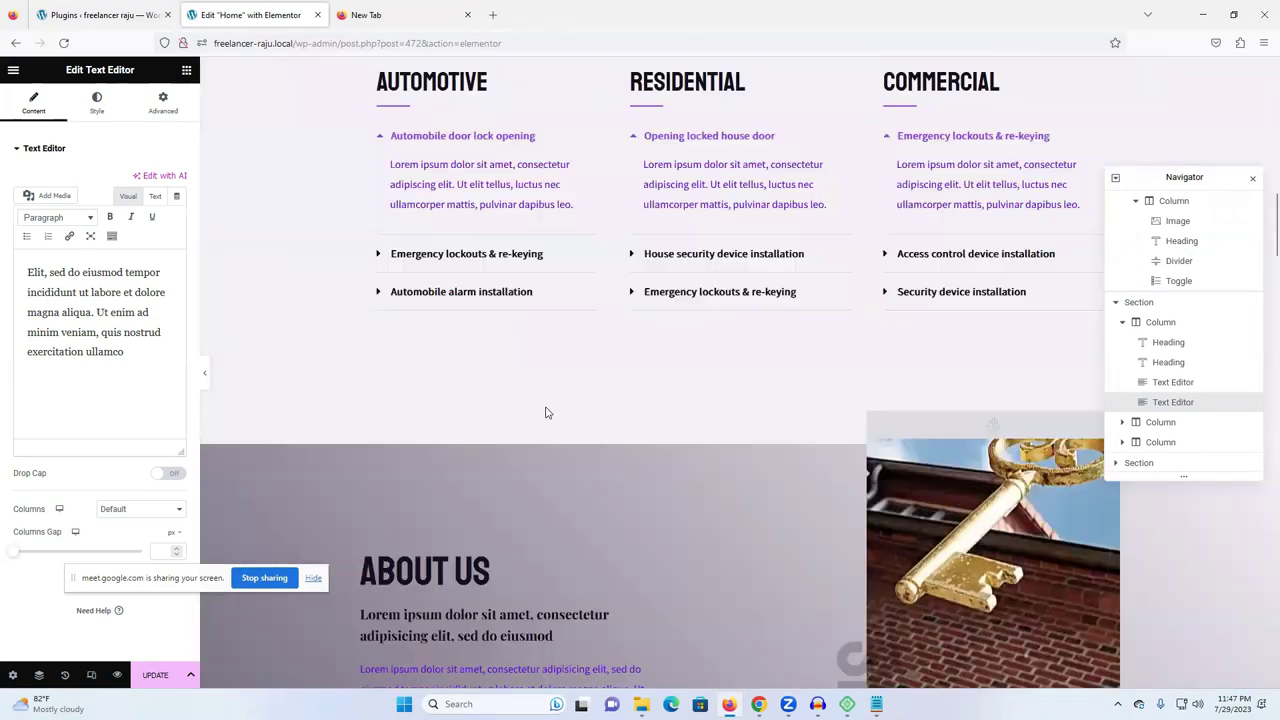
scroll(545, 411, "up", 10)
- Close the Home page editor, choosing Stay on page when warned, and return to the Plugins tab
left_click(15, 42)
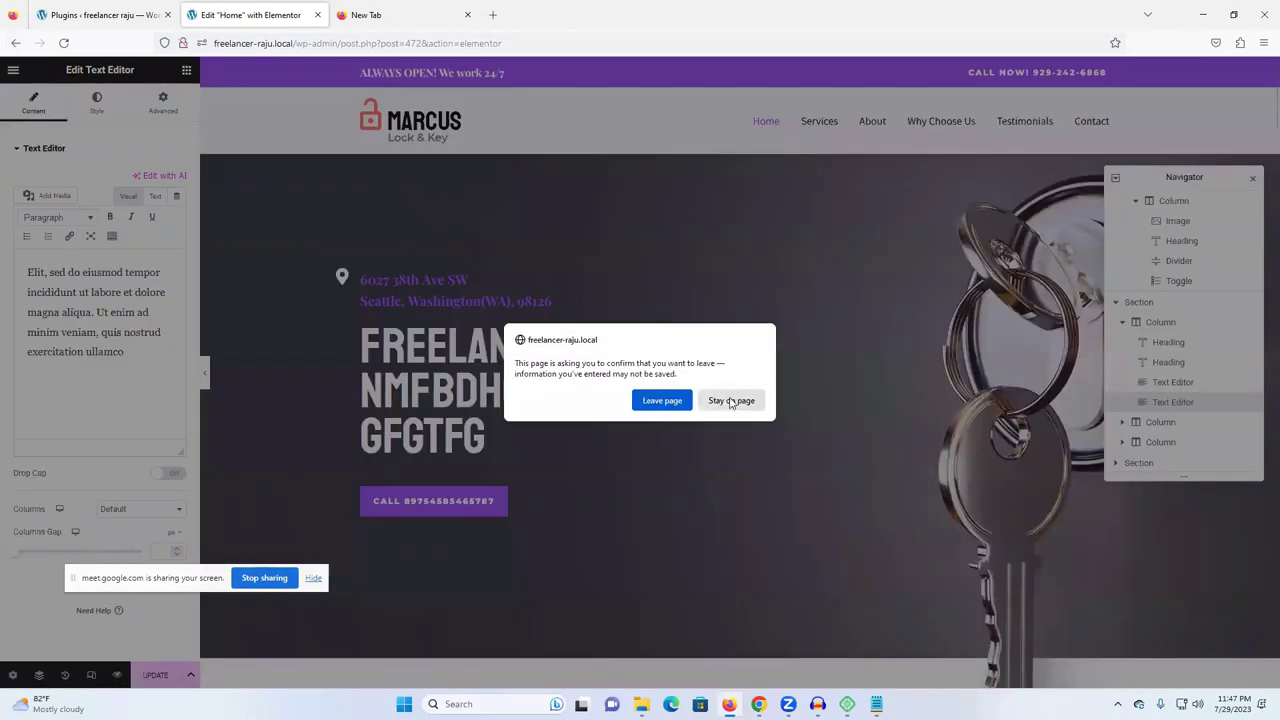
left_click(735, 401)
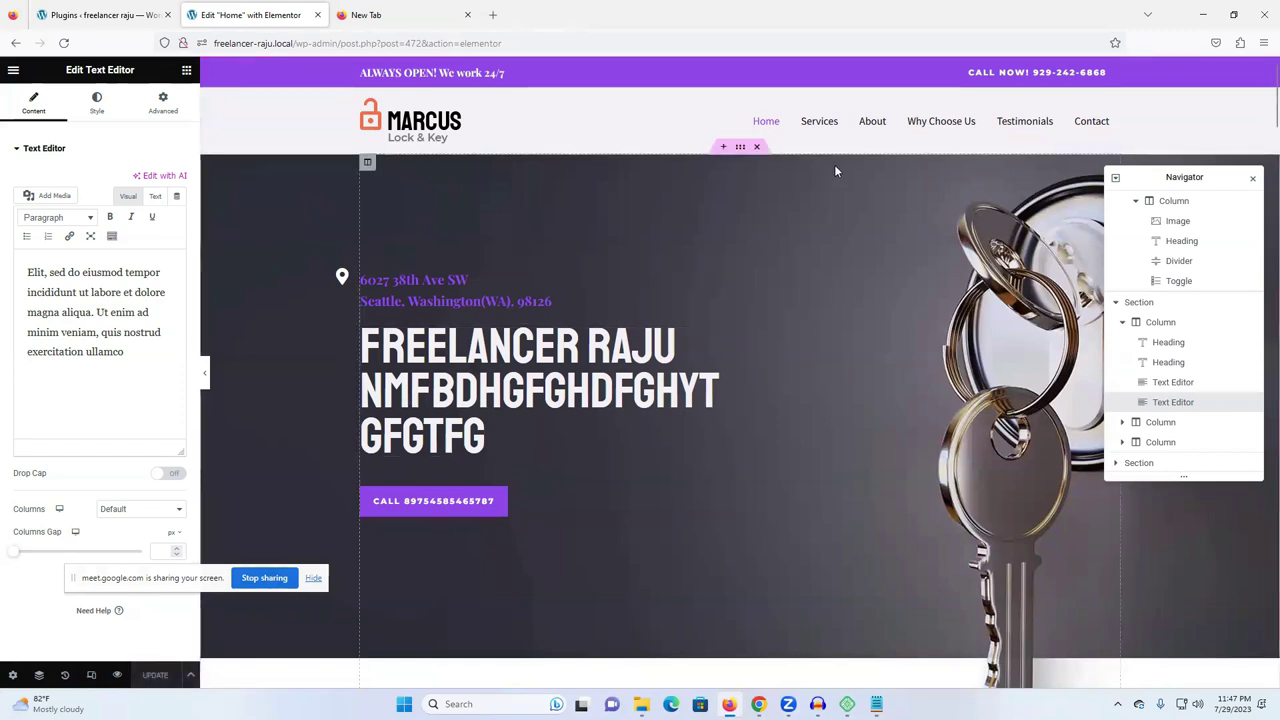
left_click(317, 14)
left_click(95, 14)
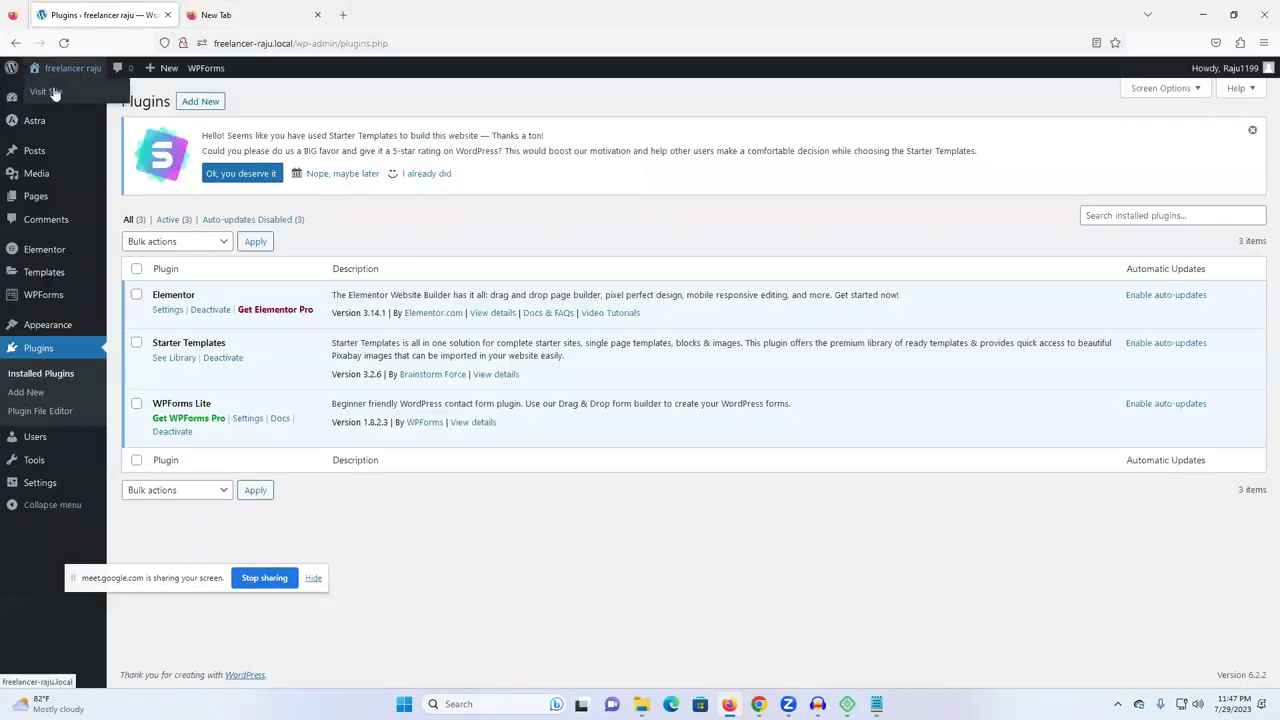
- Open the live Marcus Lock & Key site in a new tab
right_click(52, 96)
left_click(90, 104)
left_click(226, 14)
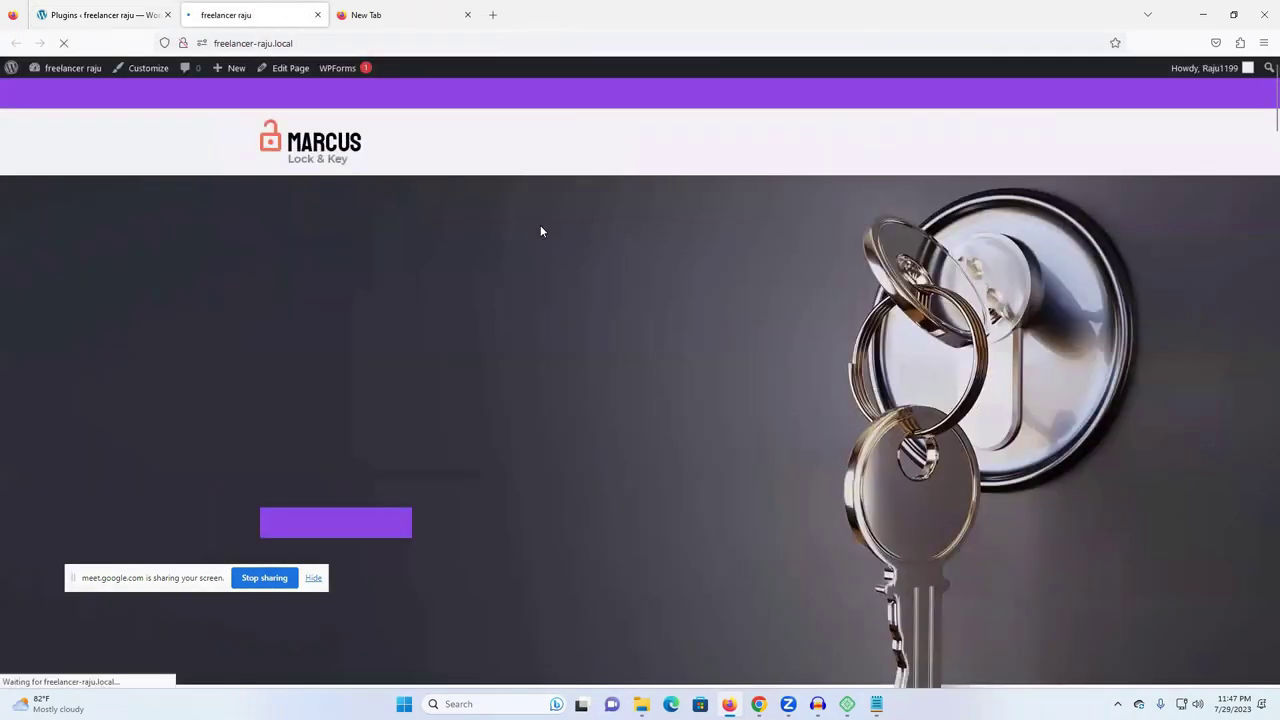
- Check the edited hero heading on the live home page, then launch the Astra Customizer
left_click_drag(278, 372, 475, 545)
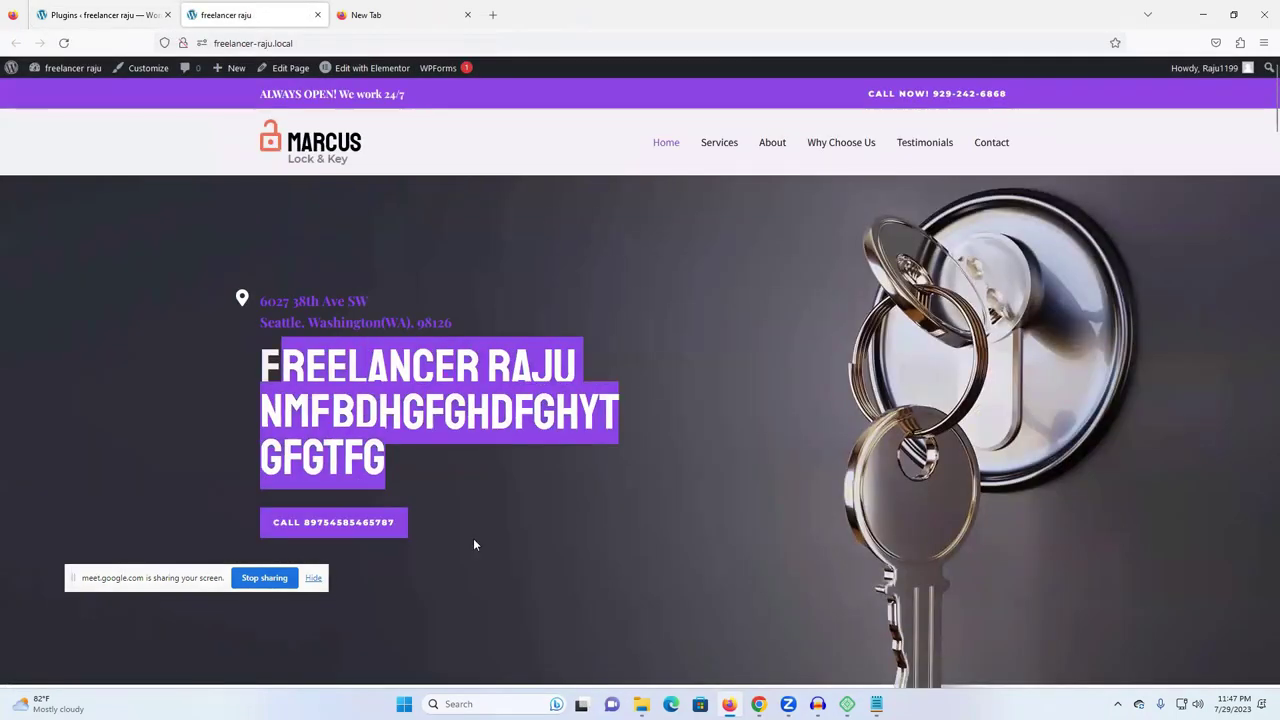
left_click(764, 418)
scroll(714, 338, "down", 5)
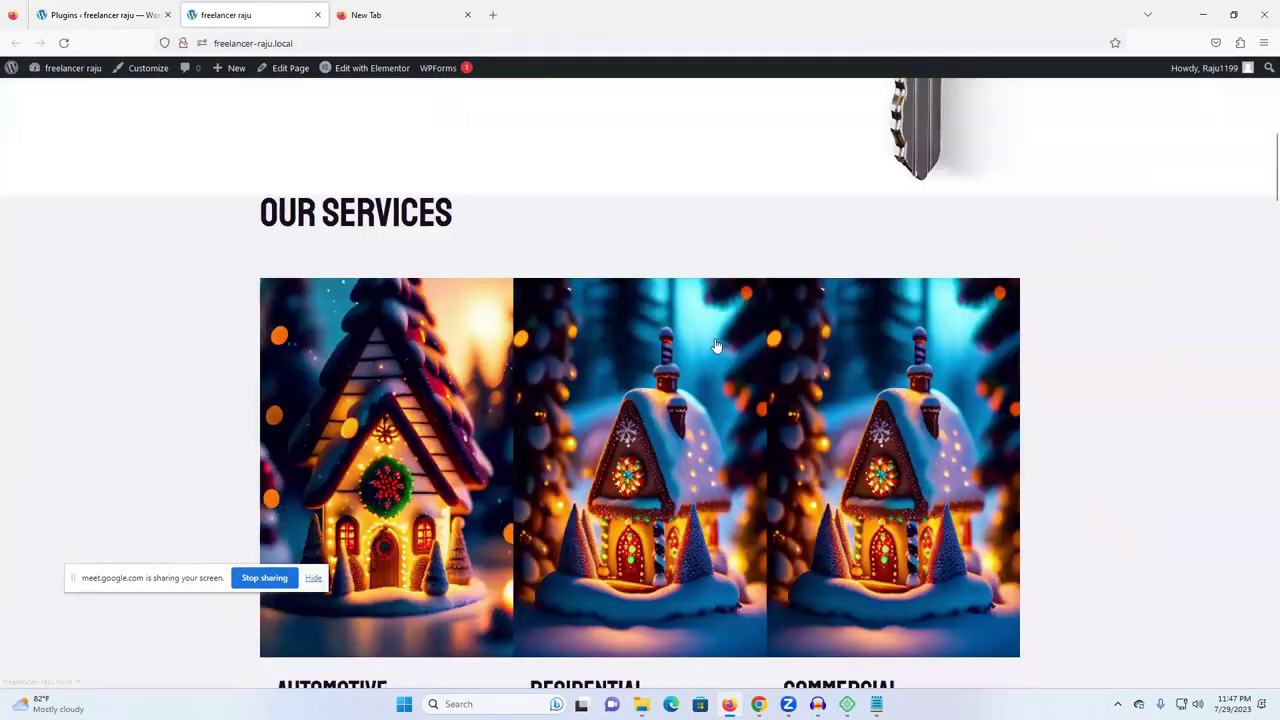
scroll(919, 107, "up", 5)
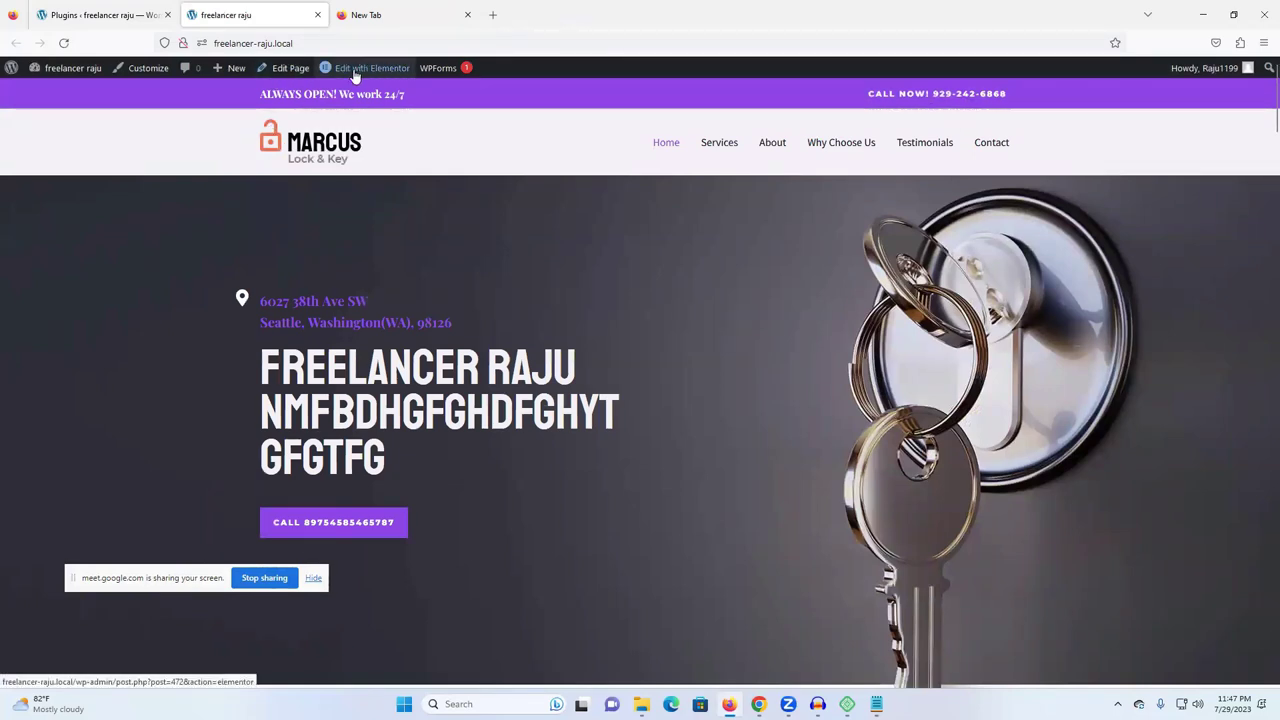
left_click(146, 67)
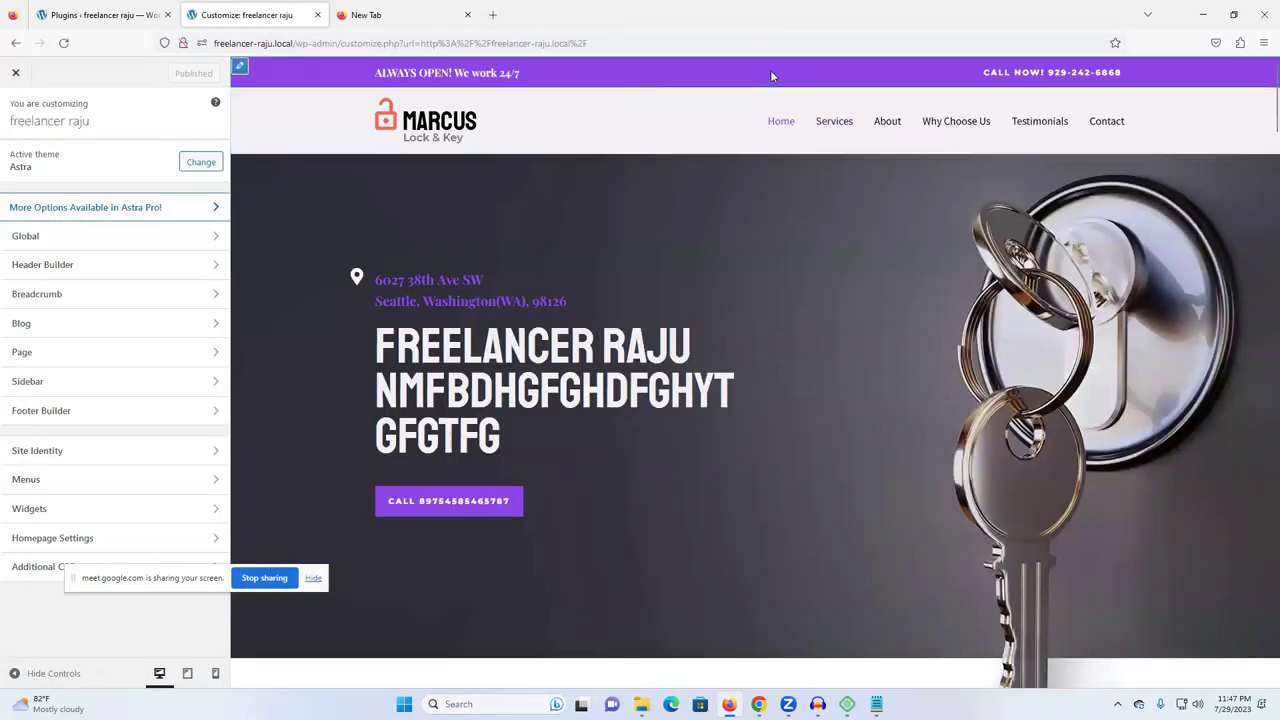
- Inspect the Above Header row's General and Design settings
left_click(239, 70)
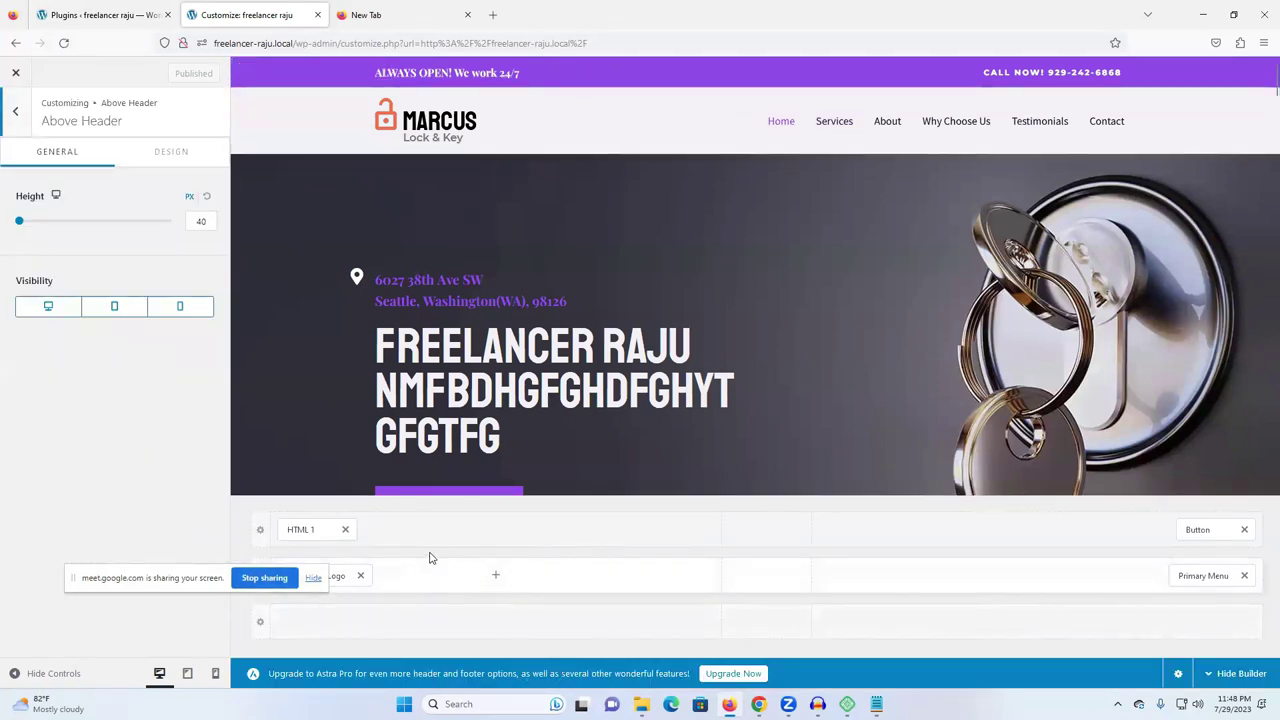
left_click_drag(186, 590, 136, 700)
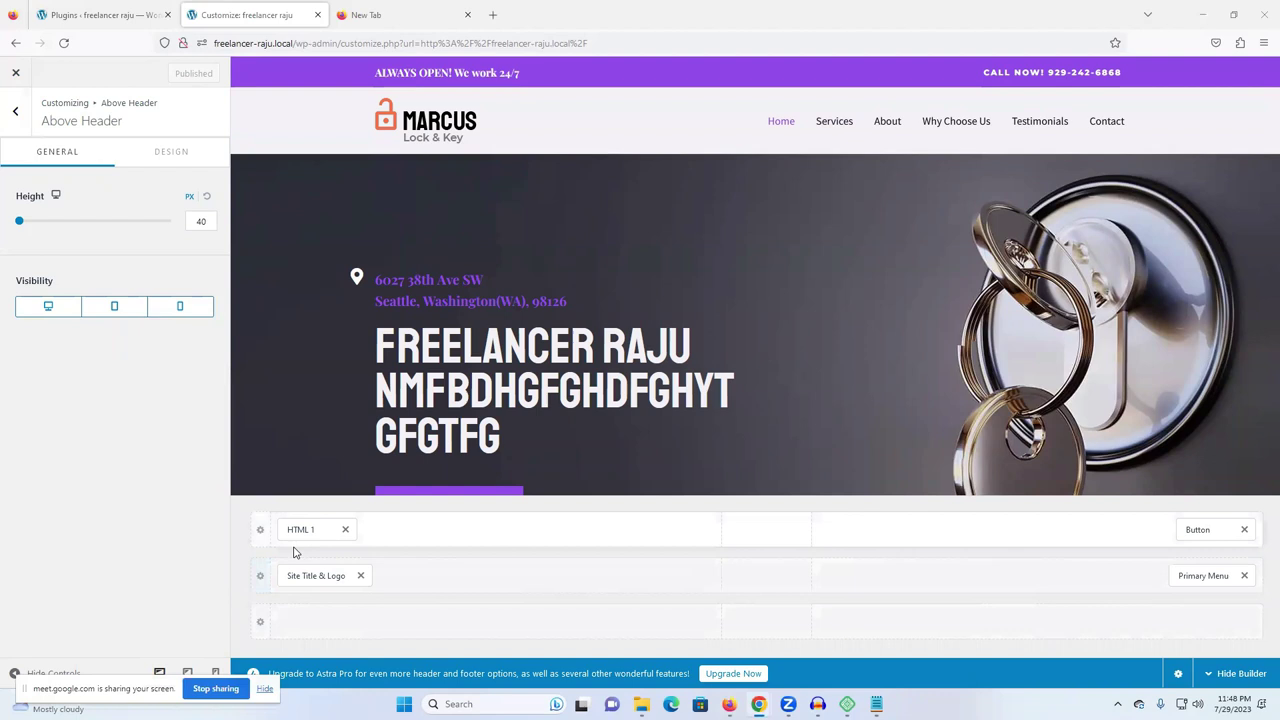
left_click(172, 153)
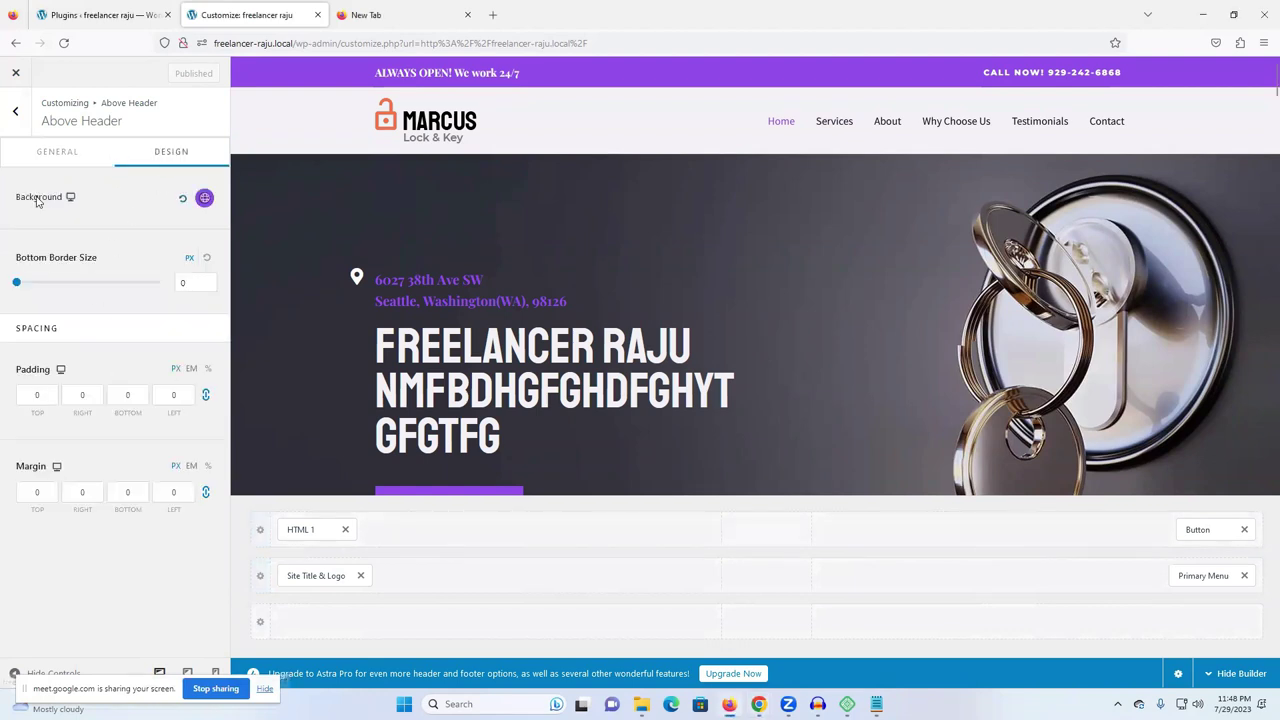
left_click(40, 158)
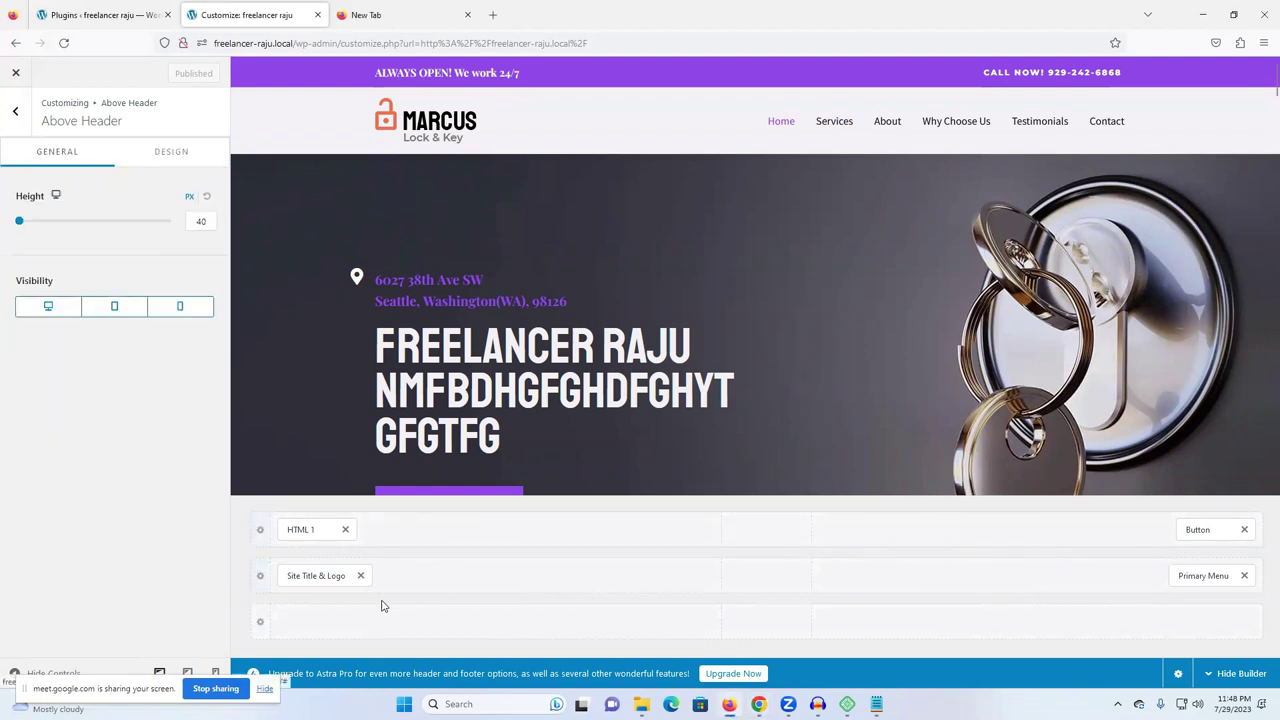
- Check the HTML 1 and Logo settings, then bring up the header Call Now button's settings
left_click(311, 529)
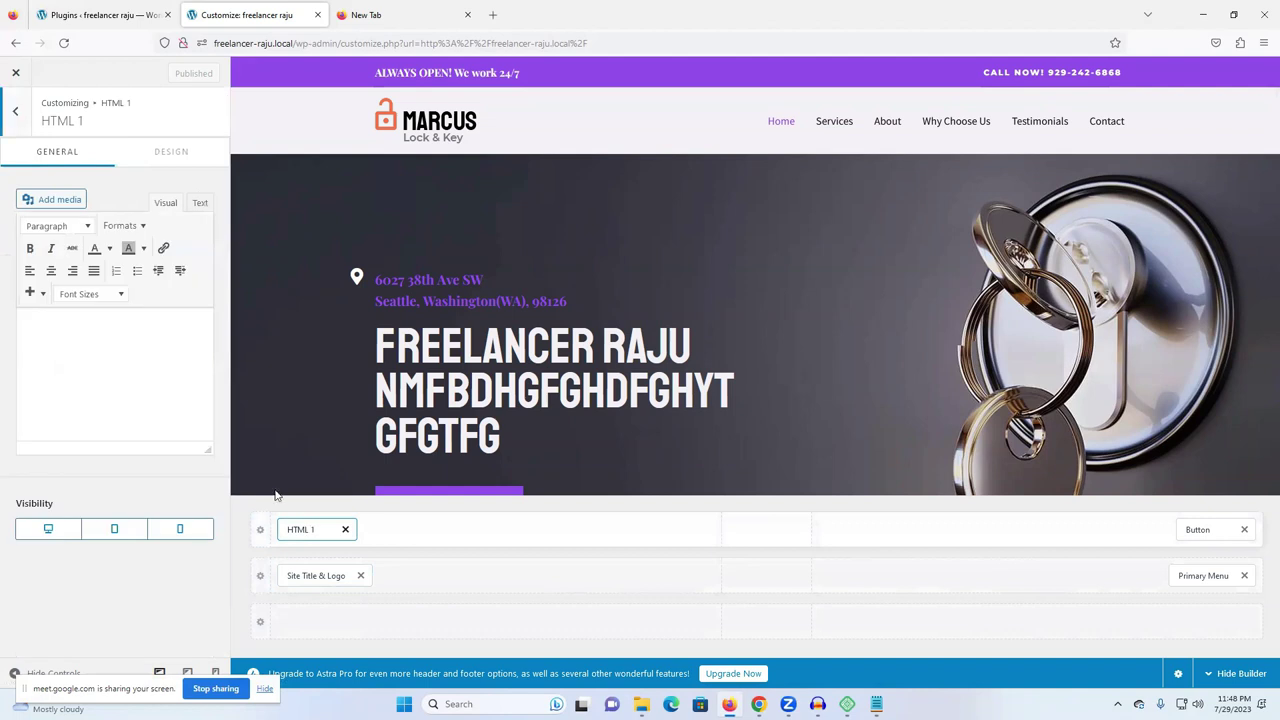
left_click(171, 155)
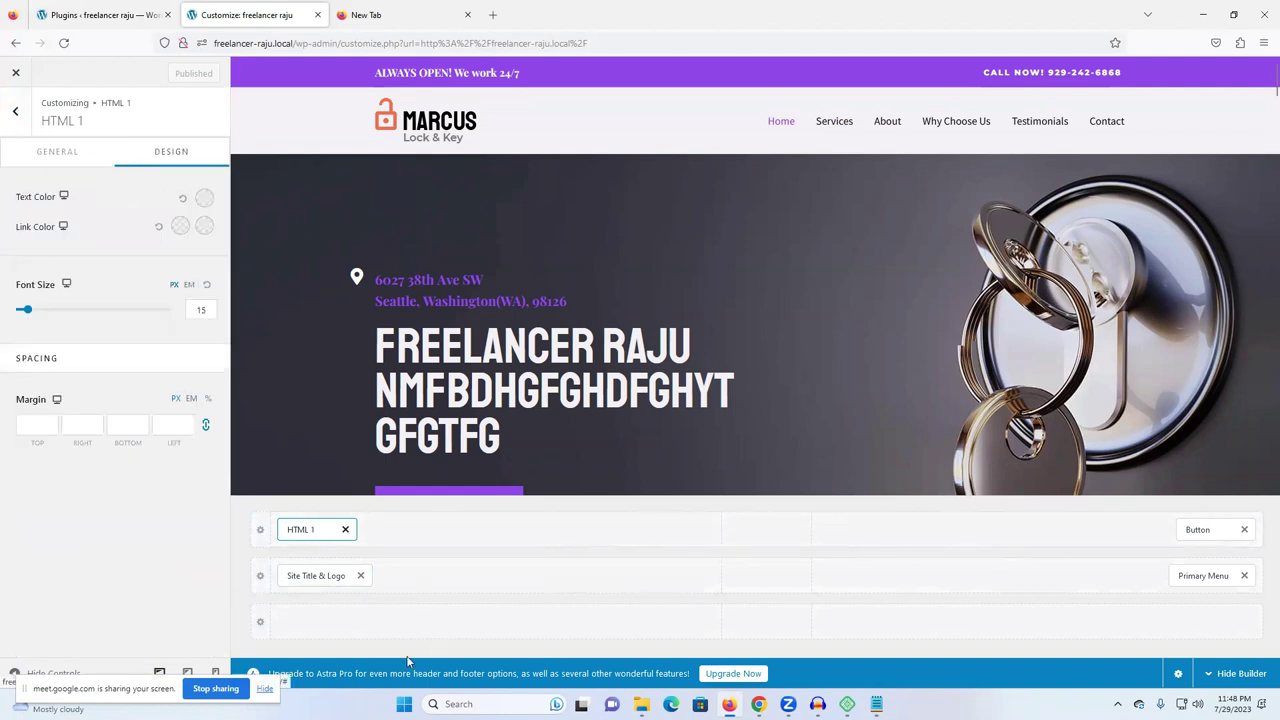
left_click(311, 576)
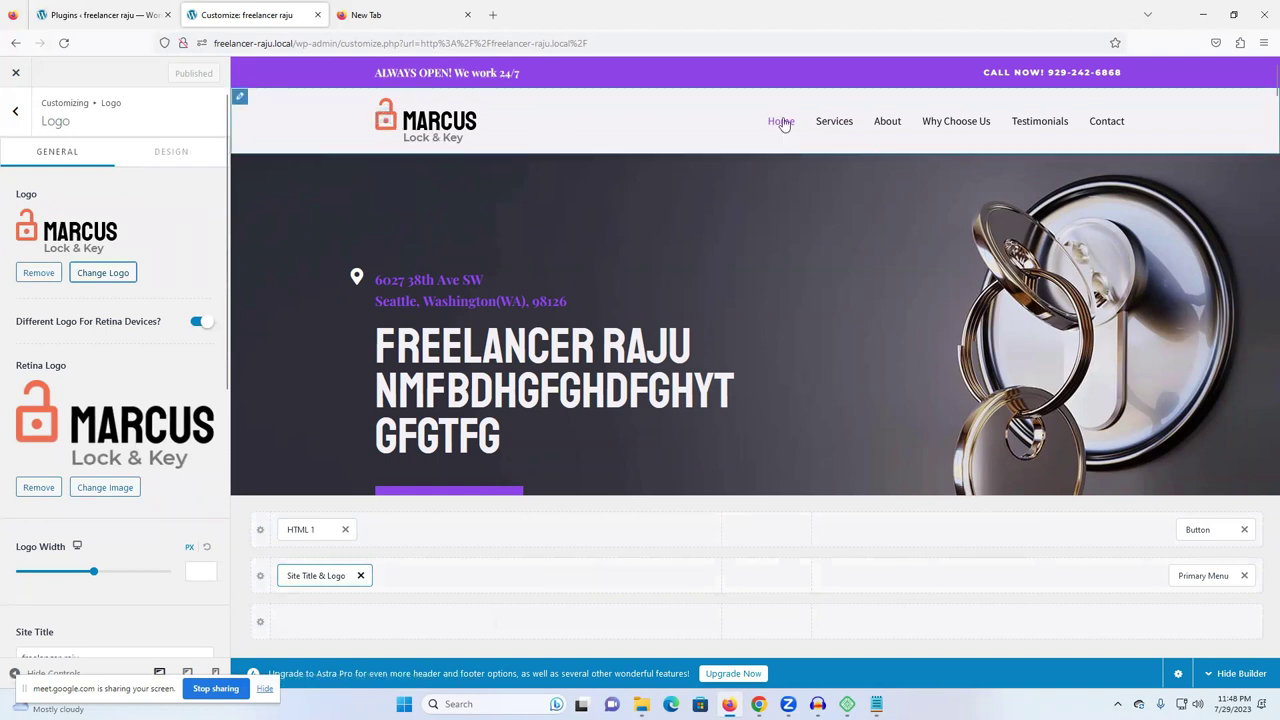
left_click(978, 72)
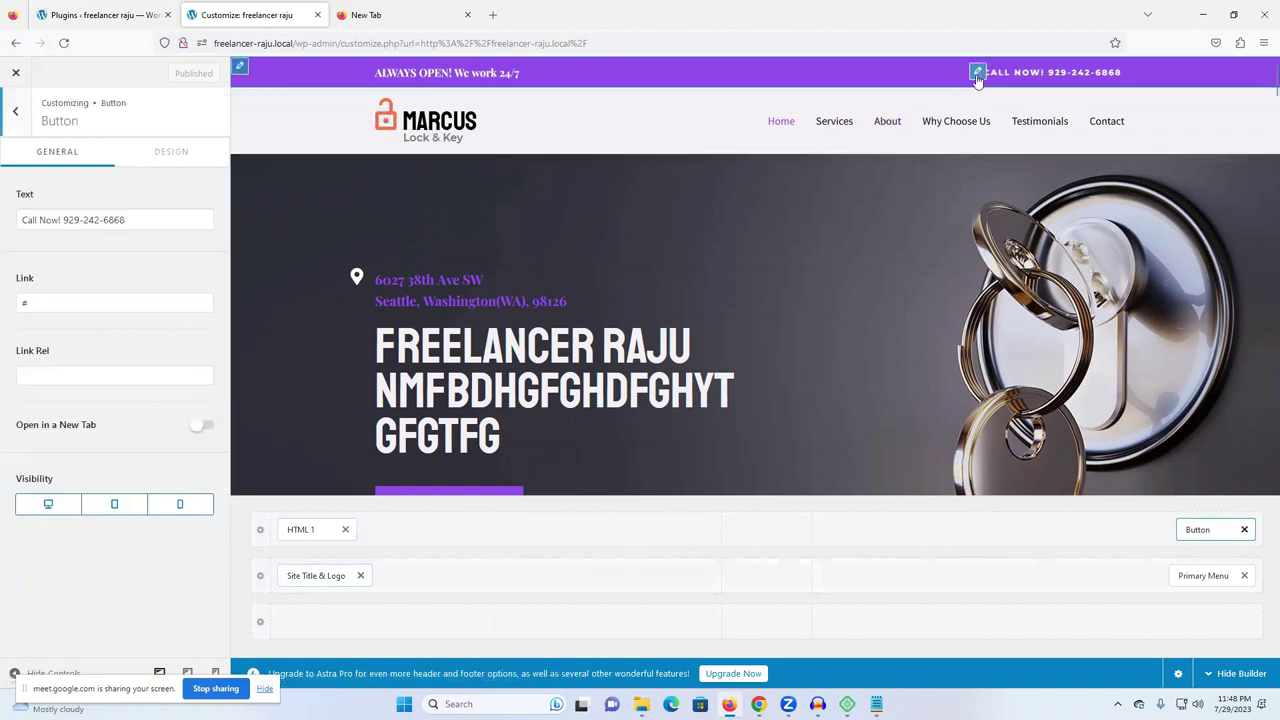
left_click_drag(136, 224, 103, 222)
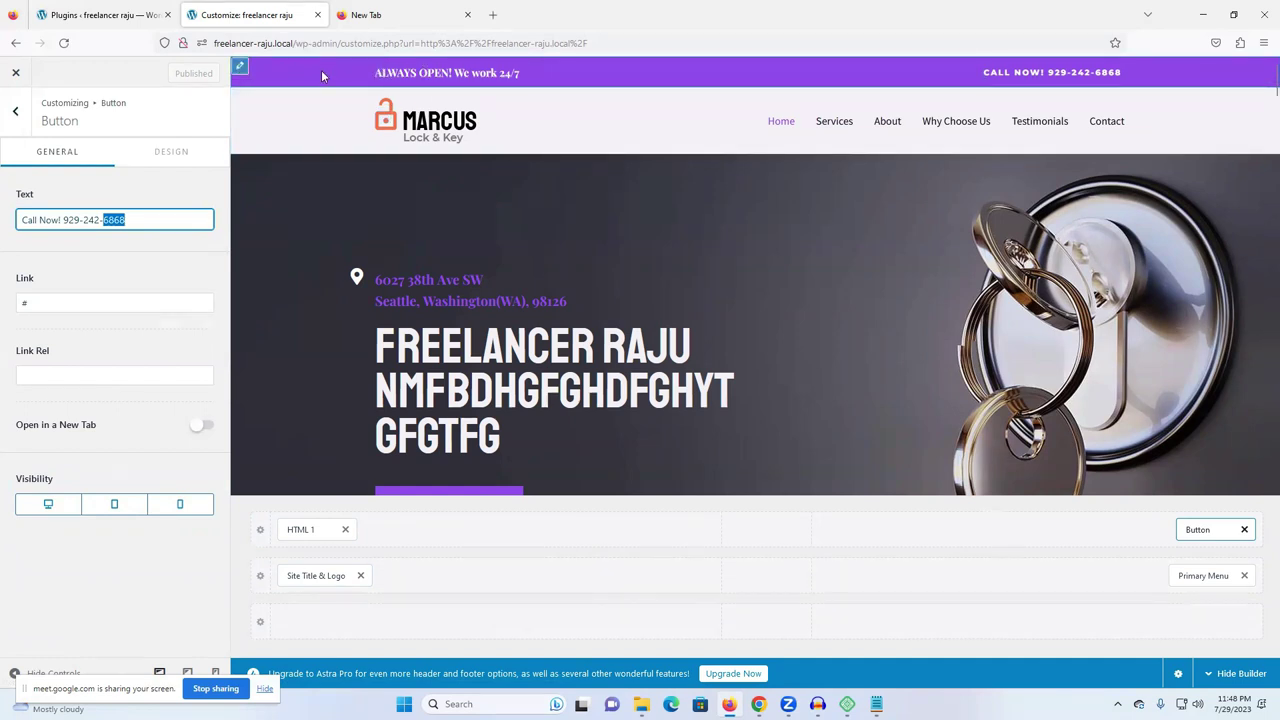
scroll(668, 250, "down", 6)
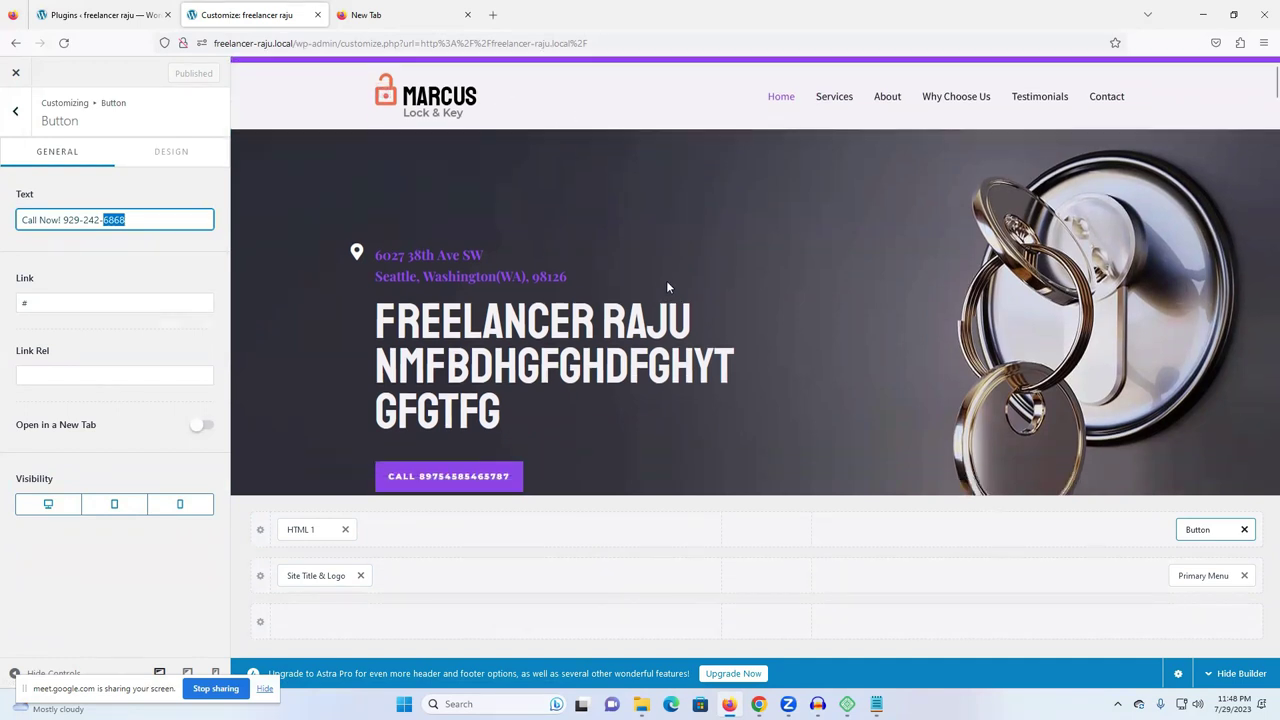
scroll(627, 418, "down", 3)
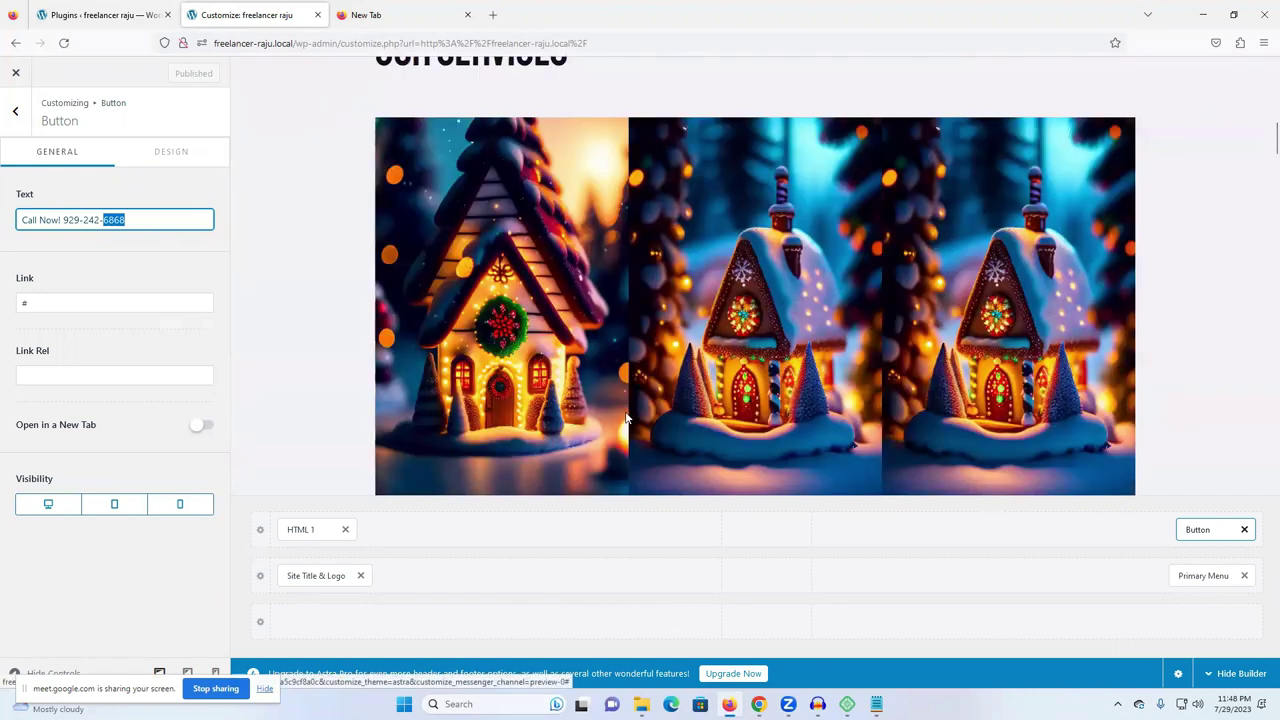
scroll(627, 418, "down", 3)
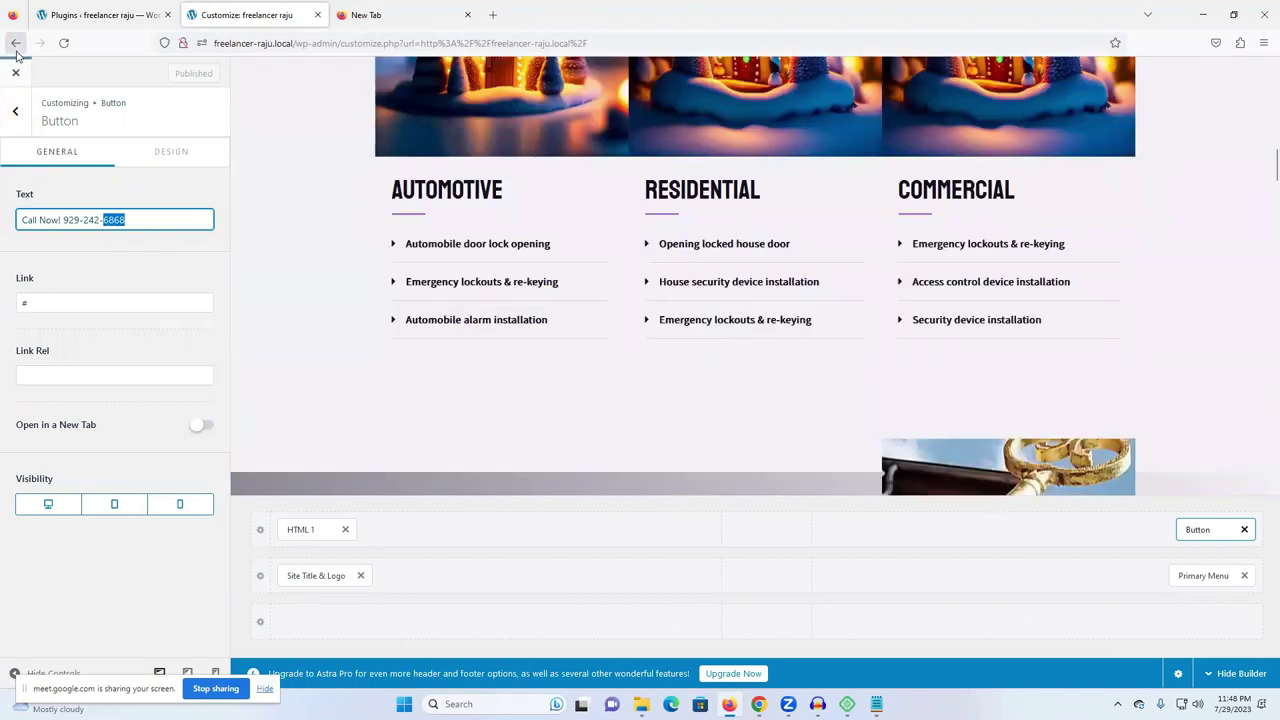
- Leave the Customizer, browse the live services, About Us and locksmith sections, and reopen Elementor
left_click(15, 72)
scroll(755, 321, "down", 10)
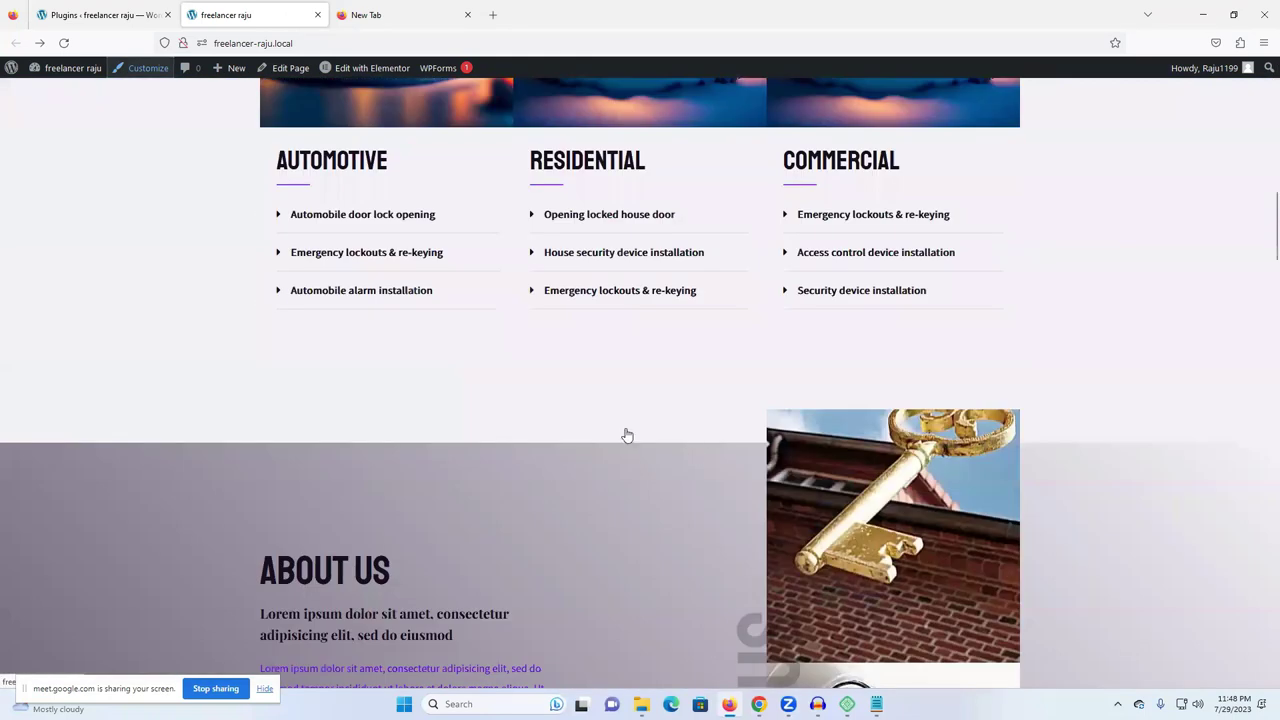
scroll(627, 435, "up", 10)
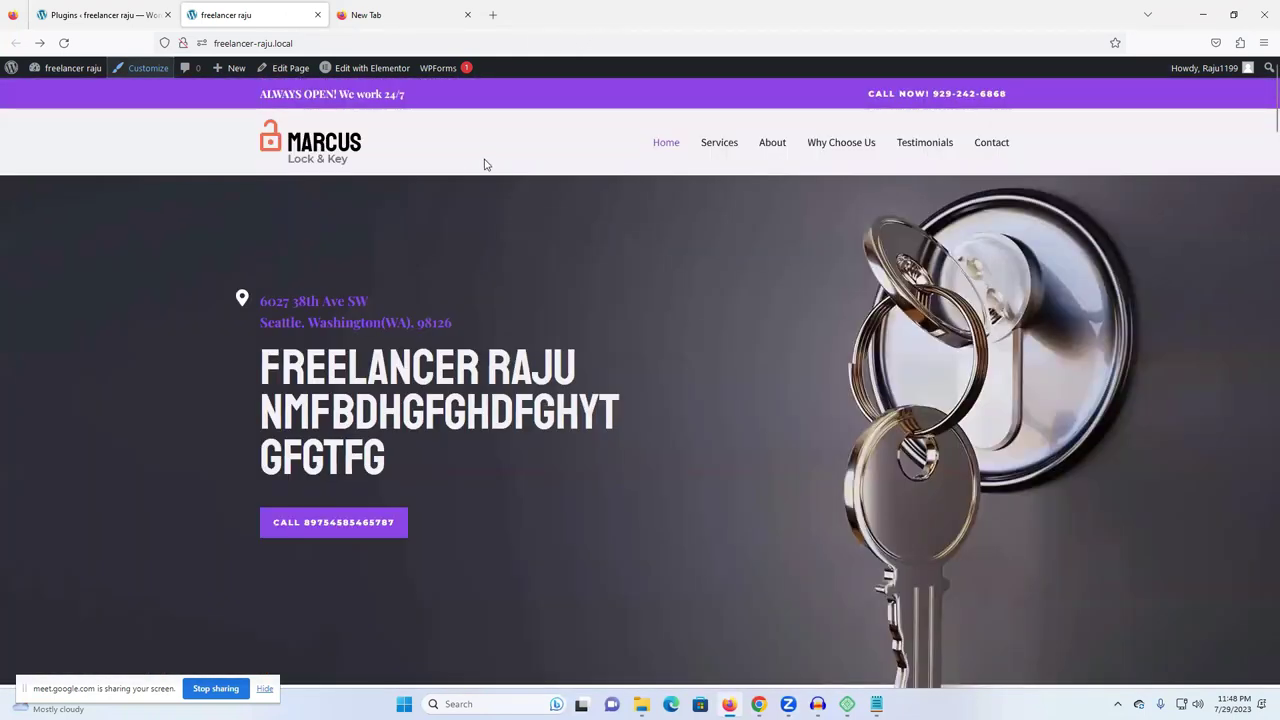
scroll(477, 463, "down", 5)
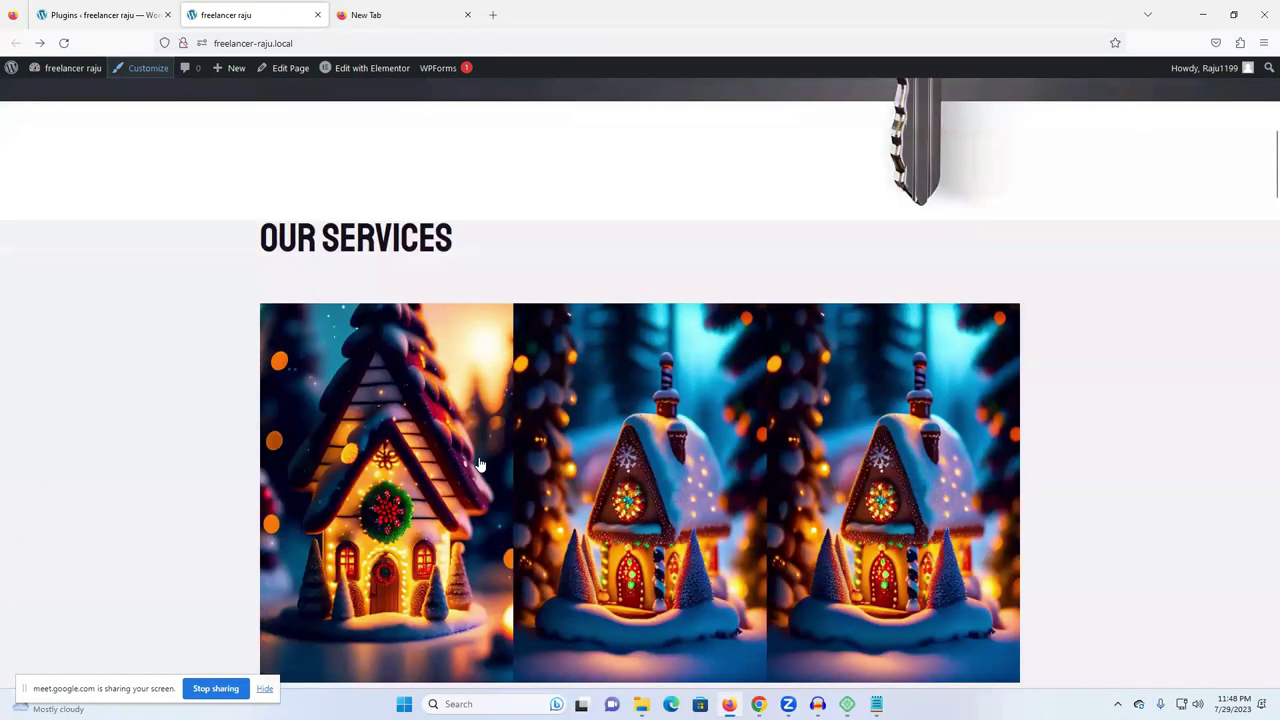
scroll(480, 464, "down", 3)
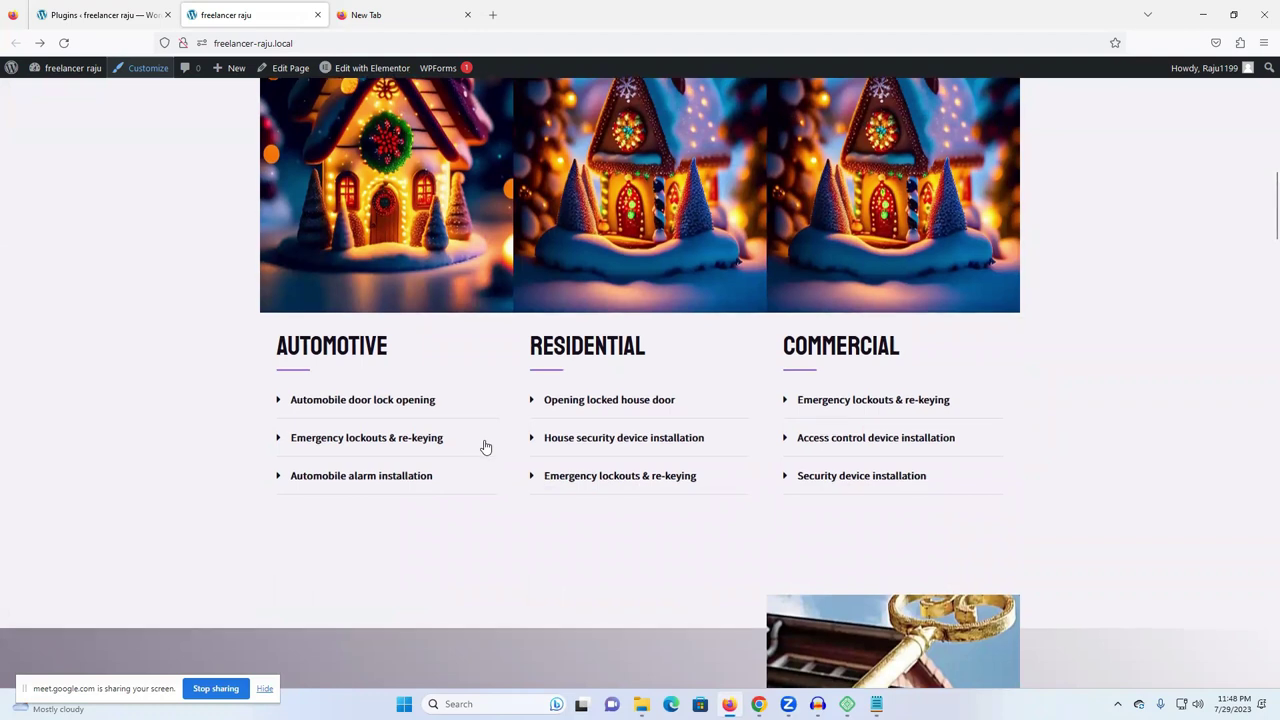
scroll(490, 444, "down", 8)
scroll(492, 445, "down", 3)
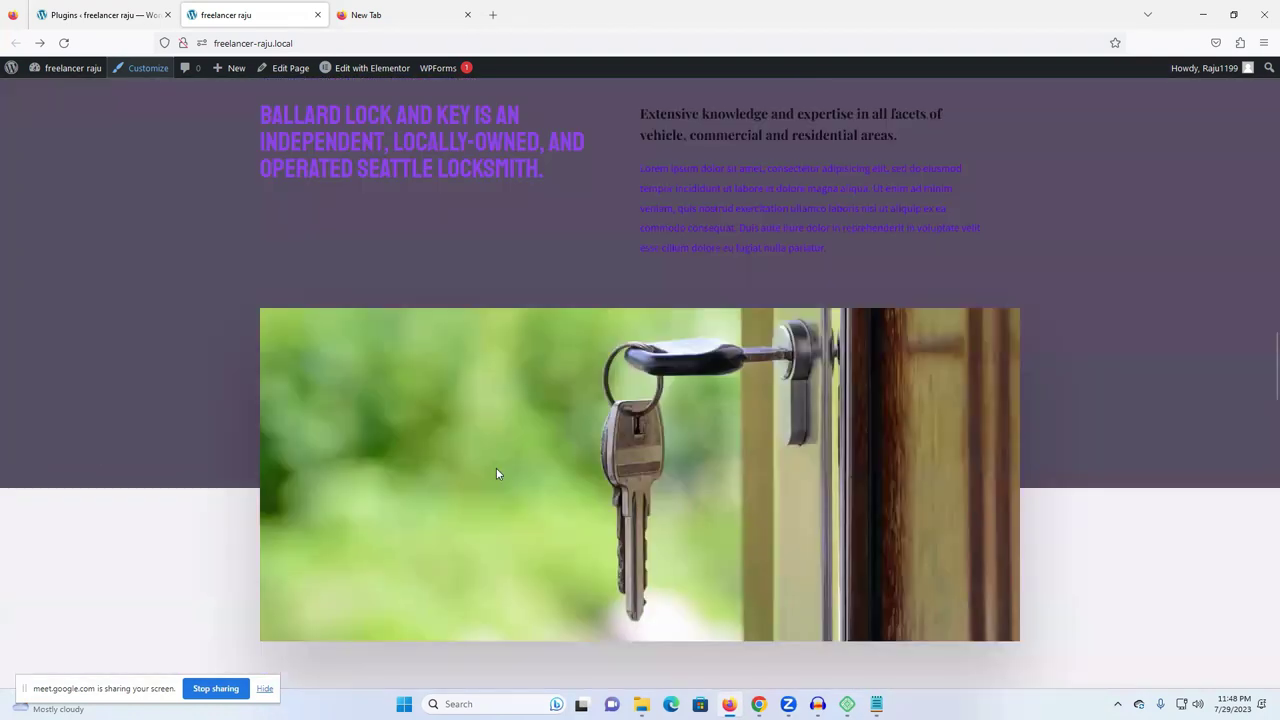
scroll(480, 473, "up", 10)
mouse_move(359, 70)
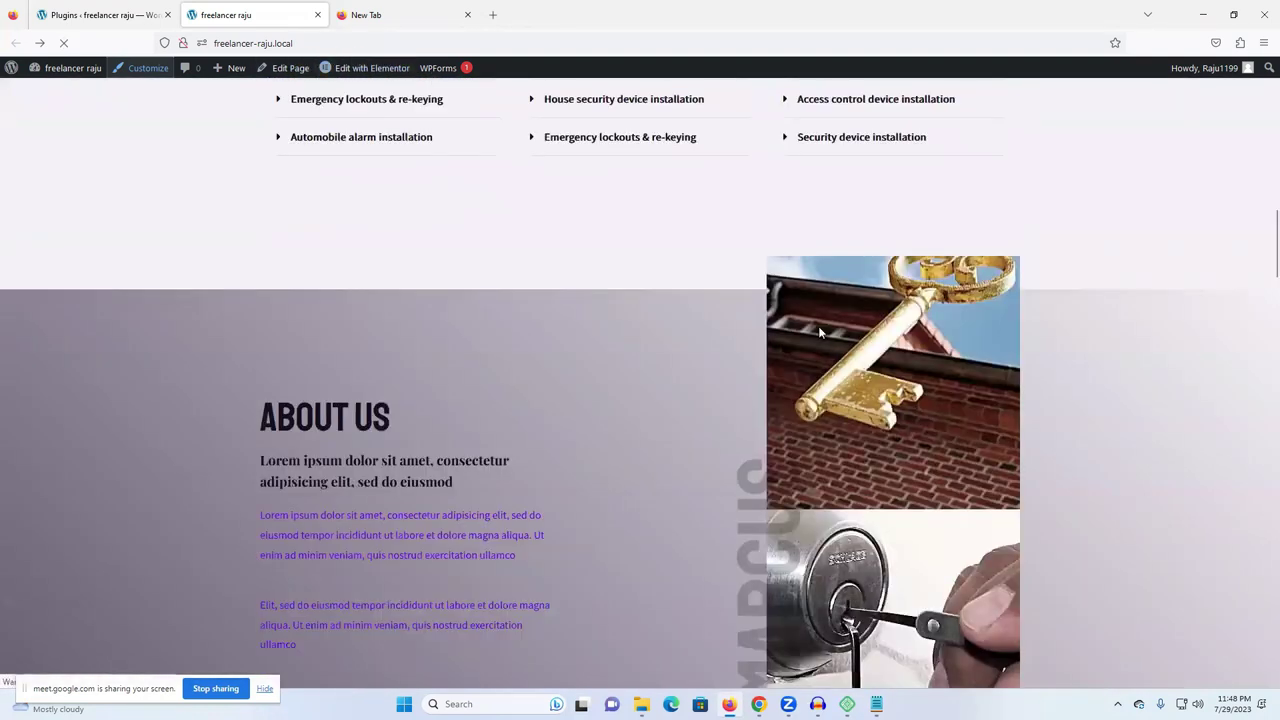
left_click(360, 68)
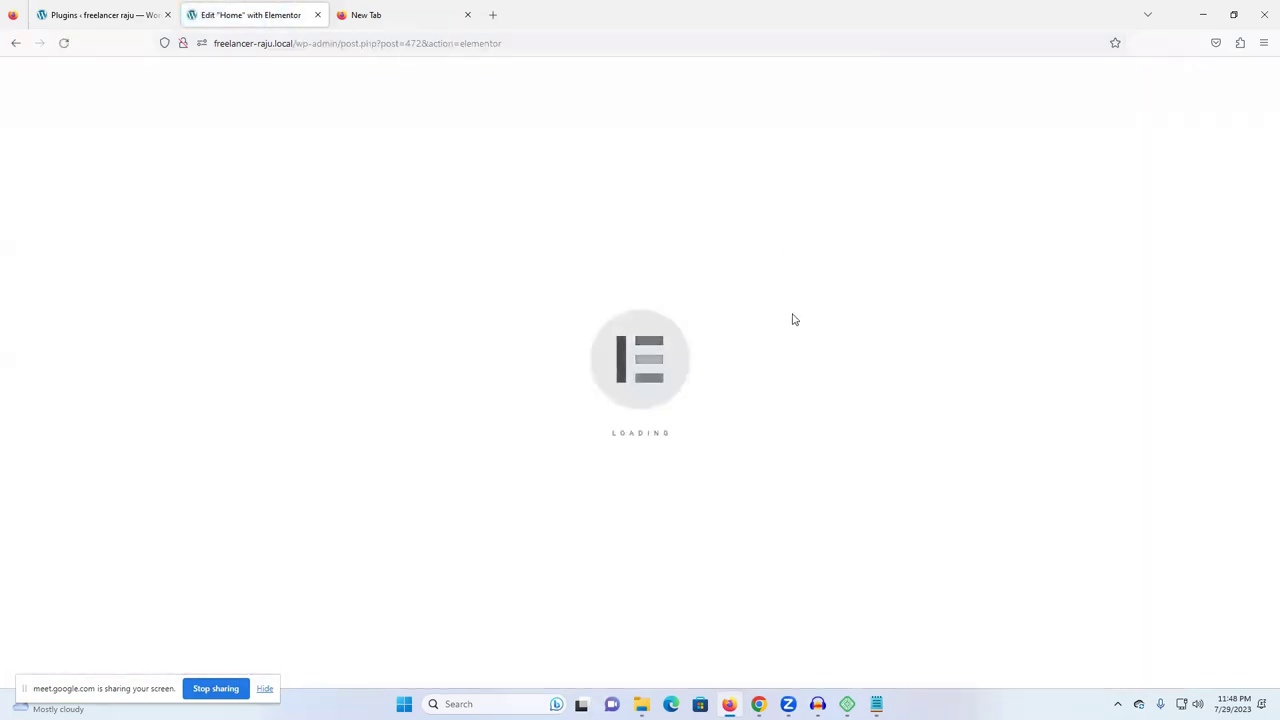
- Add a single-column section above About Us and drop a two-column Inner Section into it
scroll(640, 400, "down", 2)
scroll(614, 460, "up", 2)
scroll(634, 463, "down", 6)
scroll(634, 465, "down", 5)
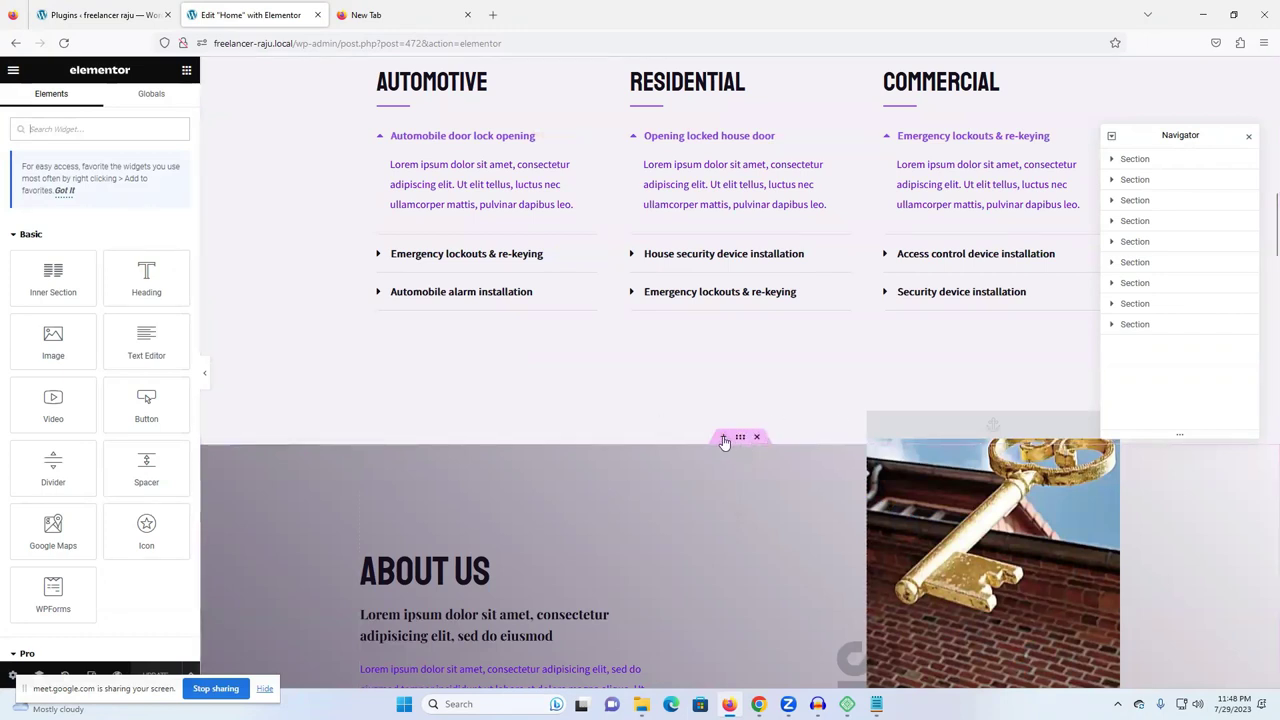
left_click(724, 439)
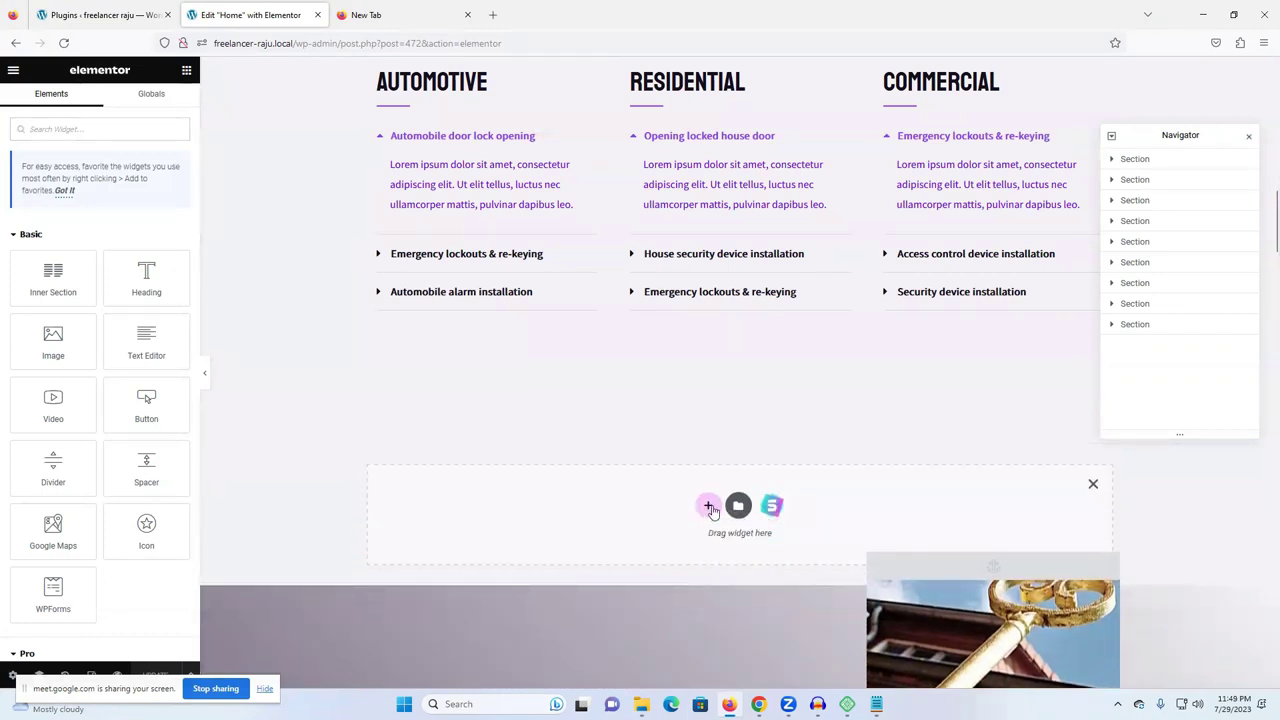
left_click(708, 507)
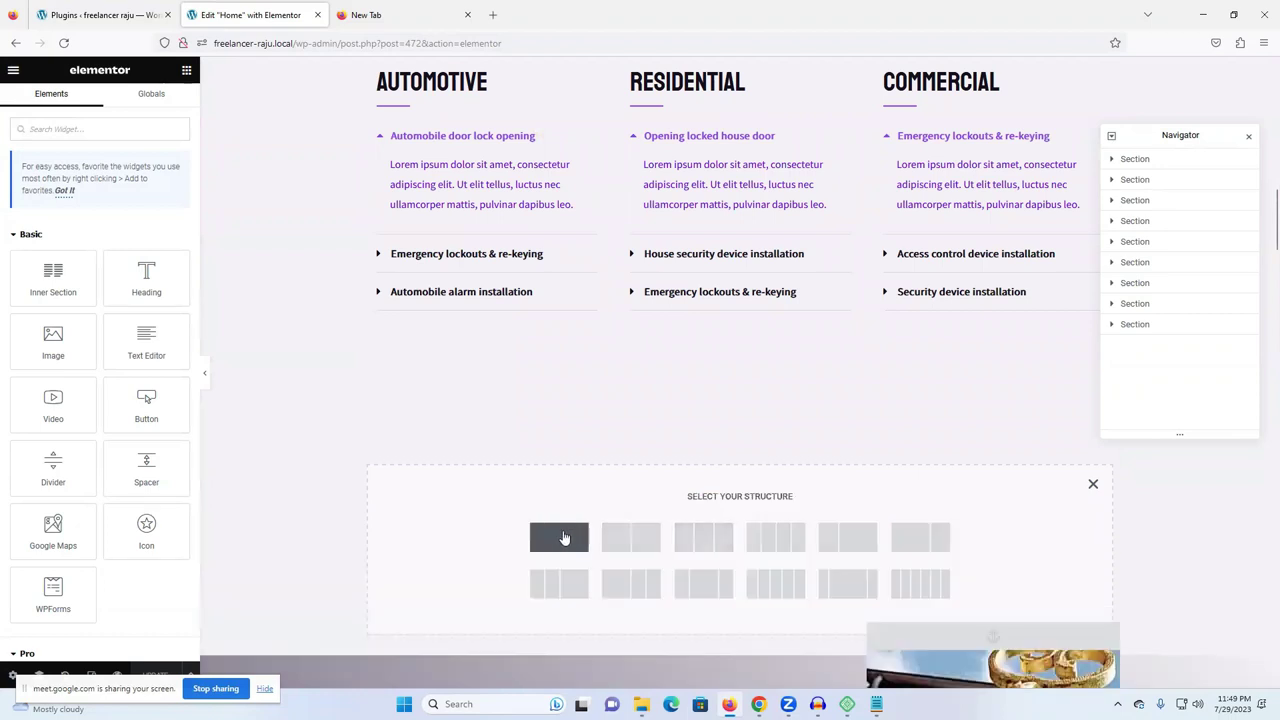
left_click(566, 537)
left_click(680, 452)
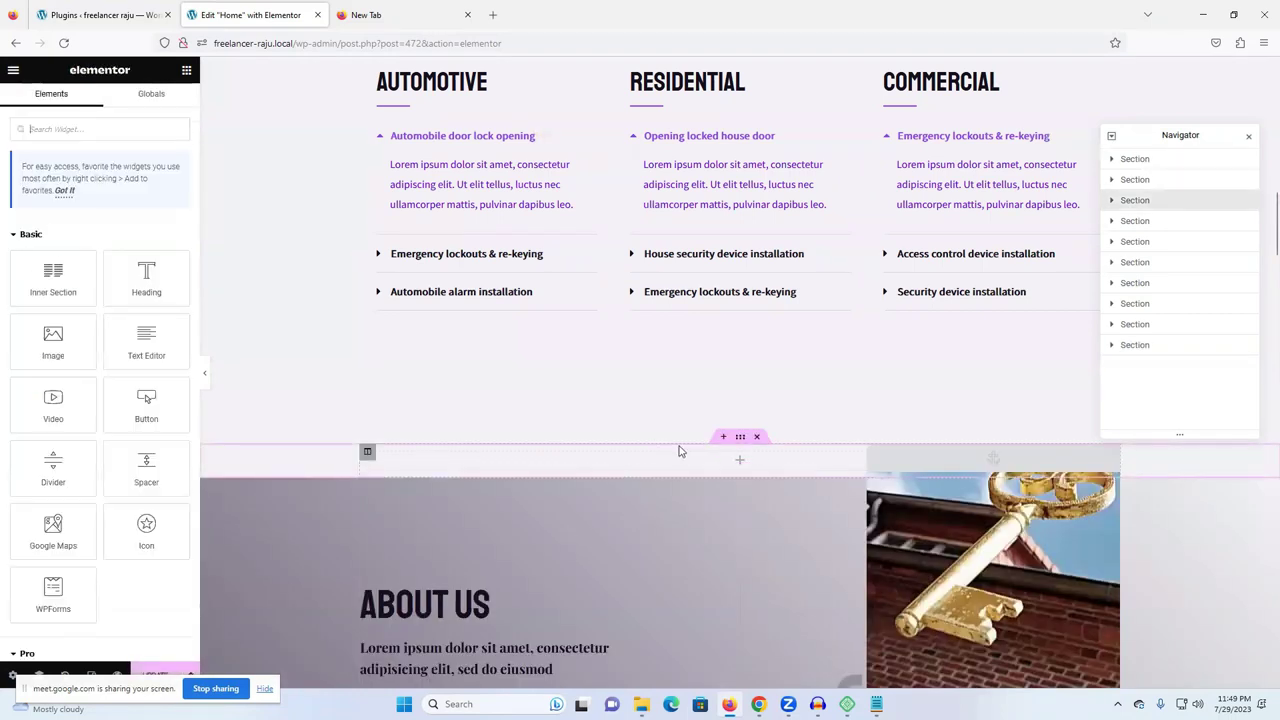
left_click_drag(55, 282, 712, 455)
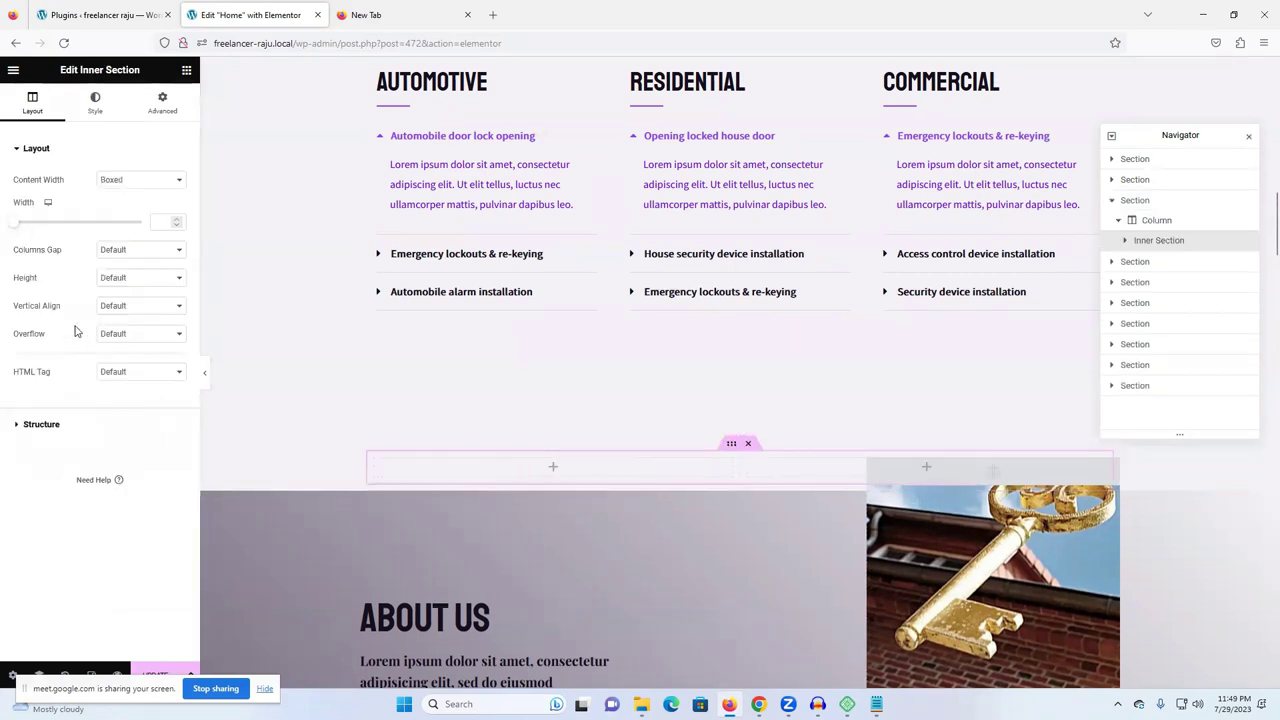
- Place a Video widget in the inner section's left column
left_click(165, 108)
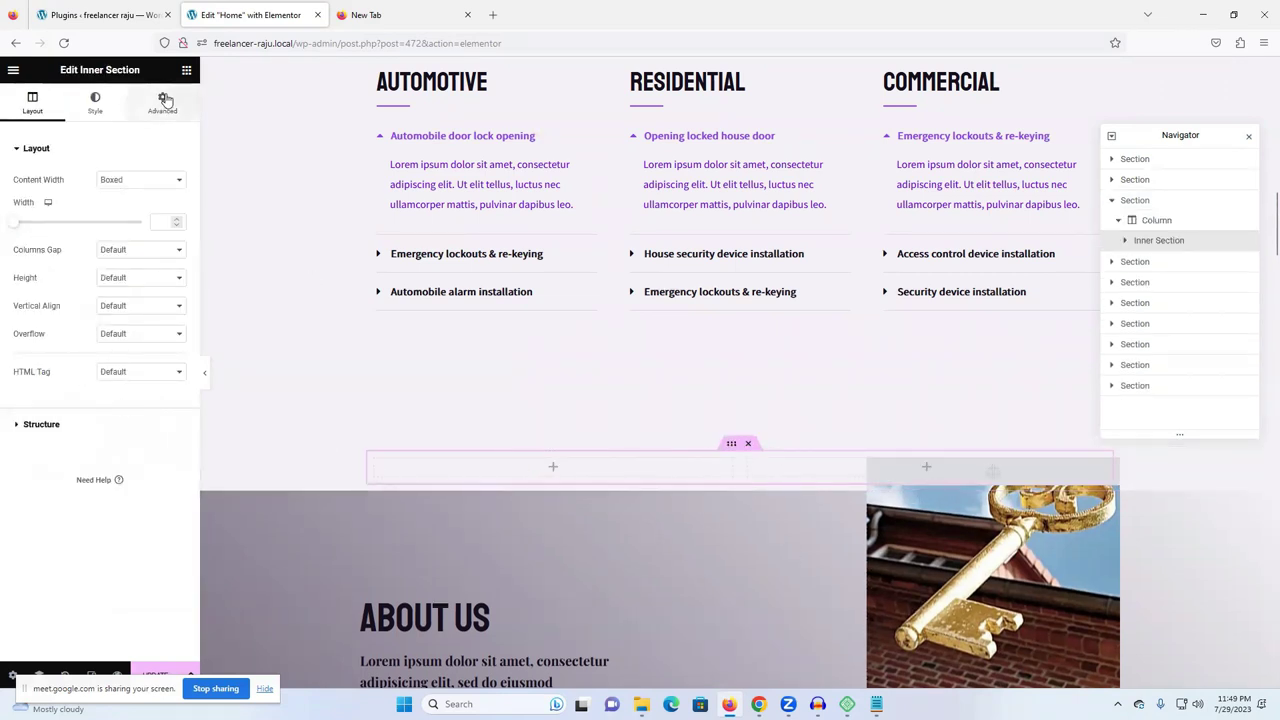
left_click(186, 71)
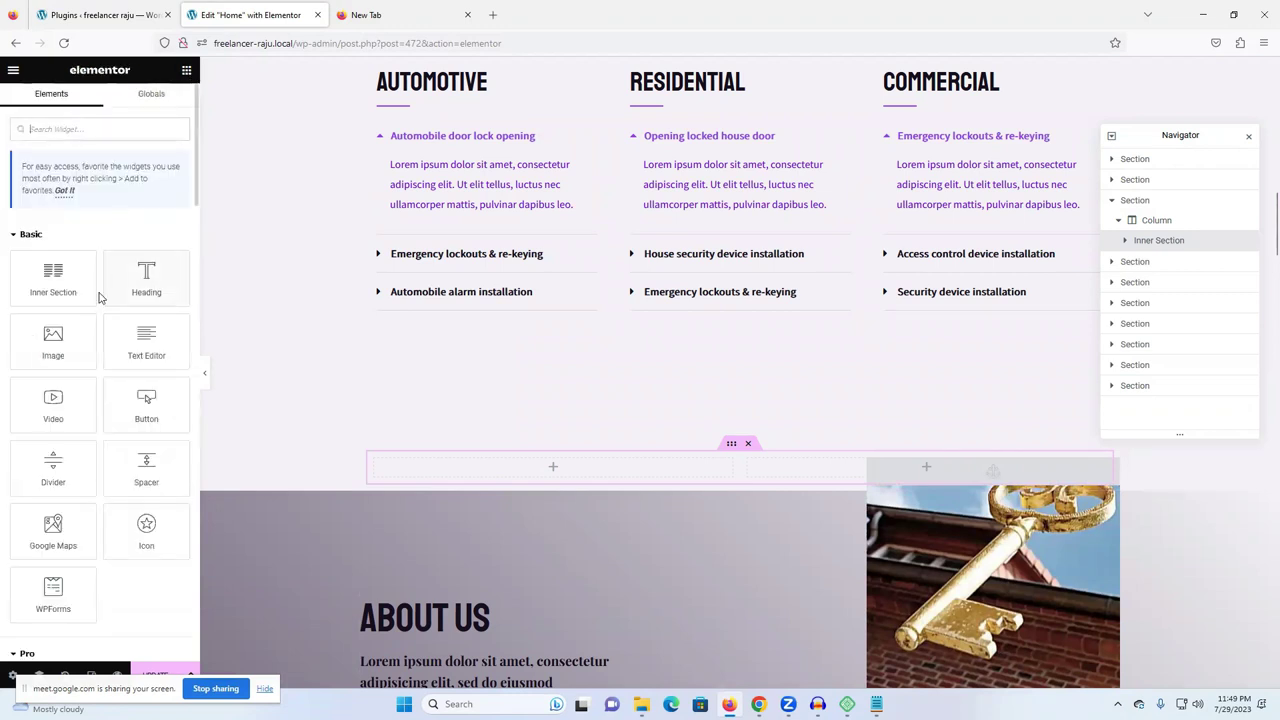
left_click_drag(72, 290, 457, 469)
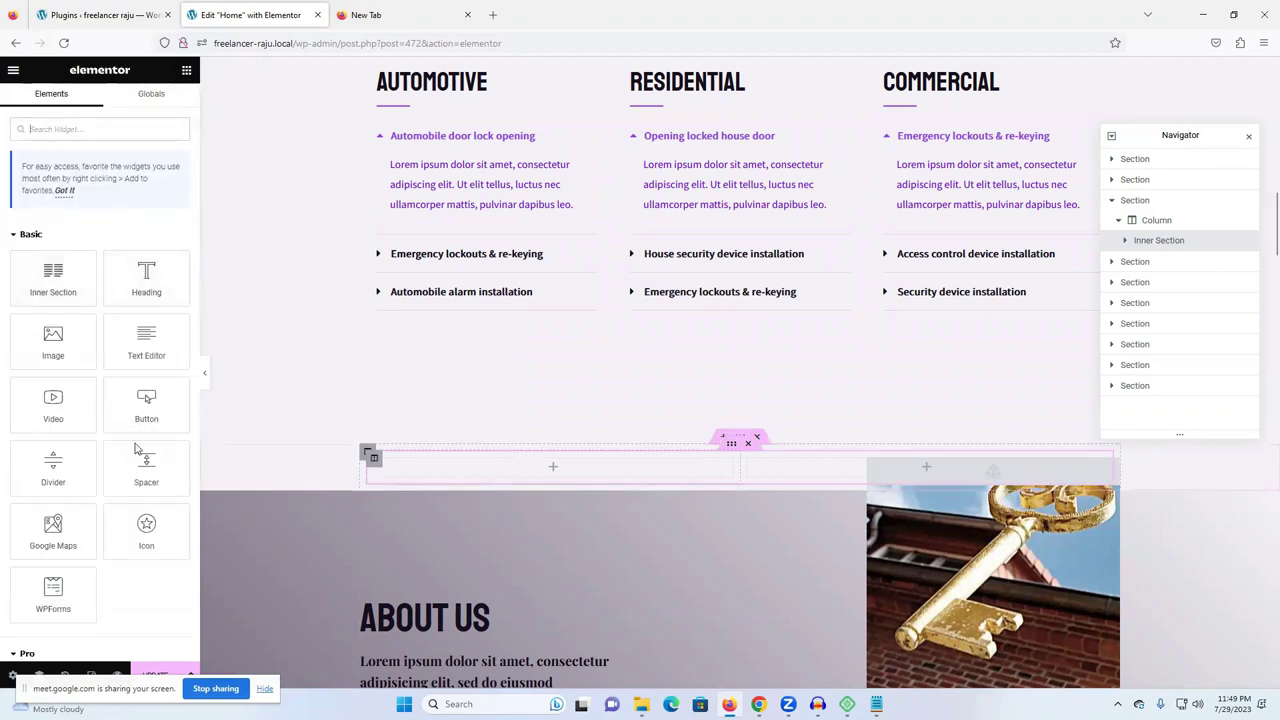
left_click_drag(53, 400, 570, 470)
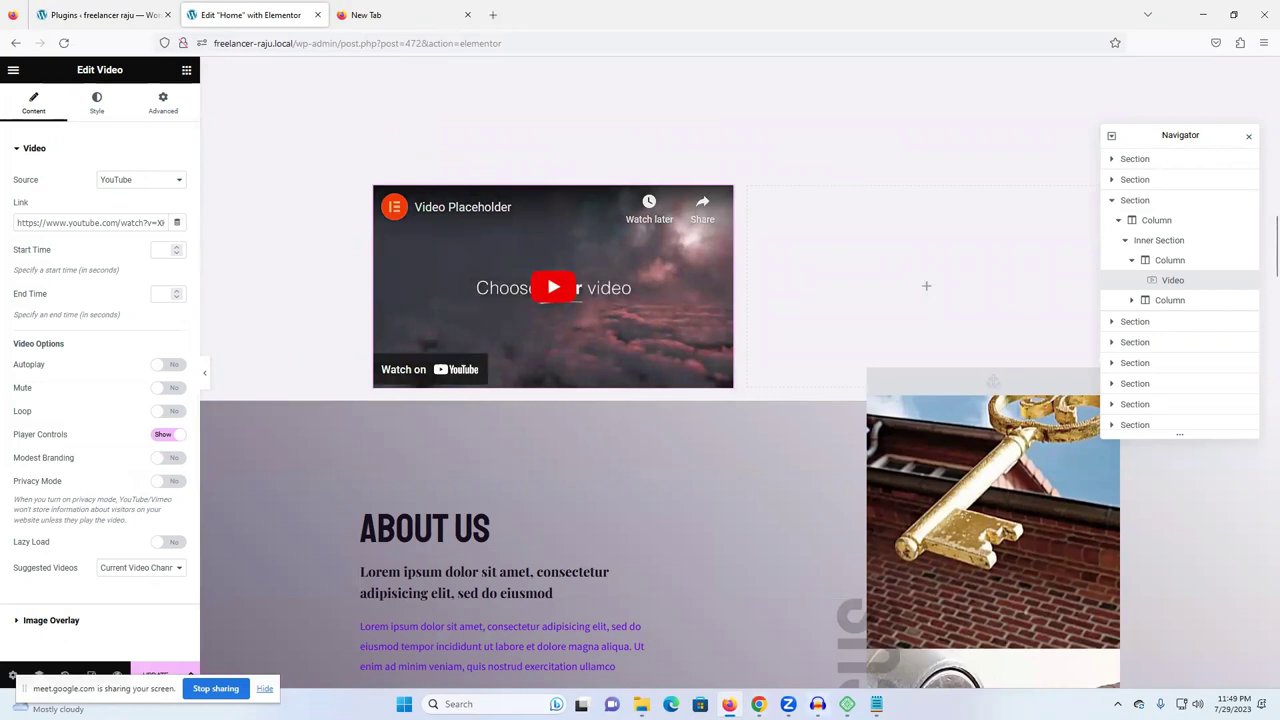
- In a new Chrome tab, open the WordPress dashboard tutorial video on YouTube
mouse_move(758, 704)
left_click(690, 660)
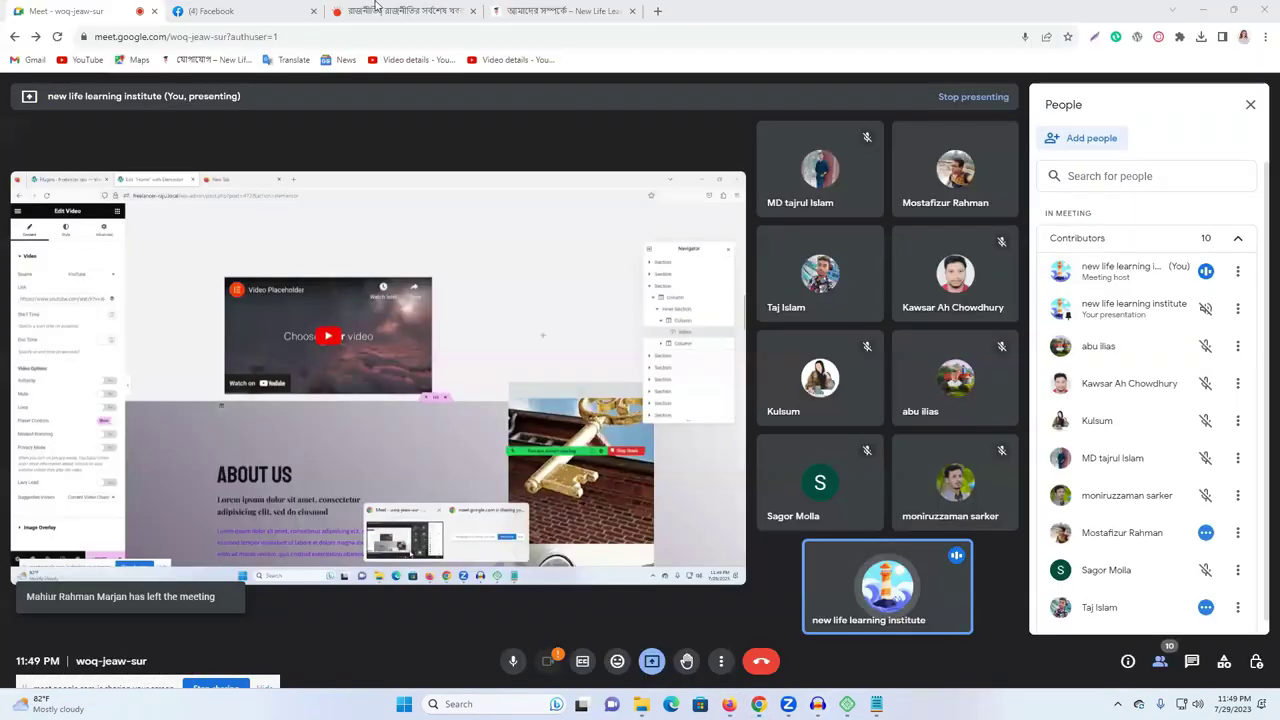
left_click(375, 8)
left_click(658, 10)
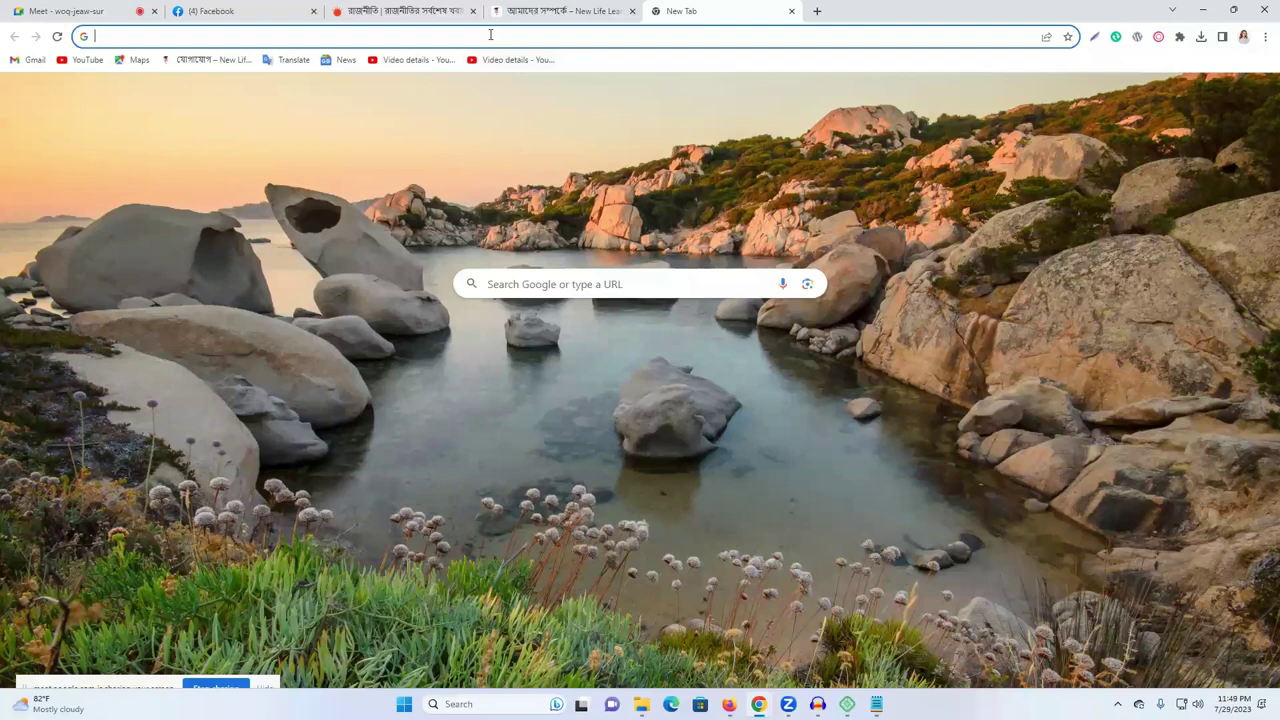
left_click(490, 34)
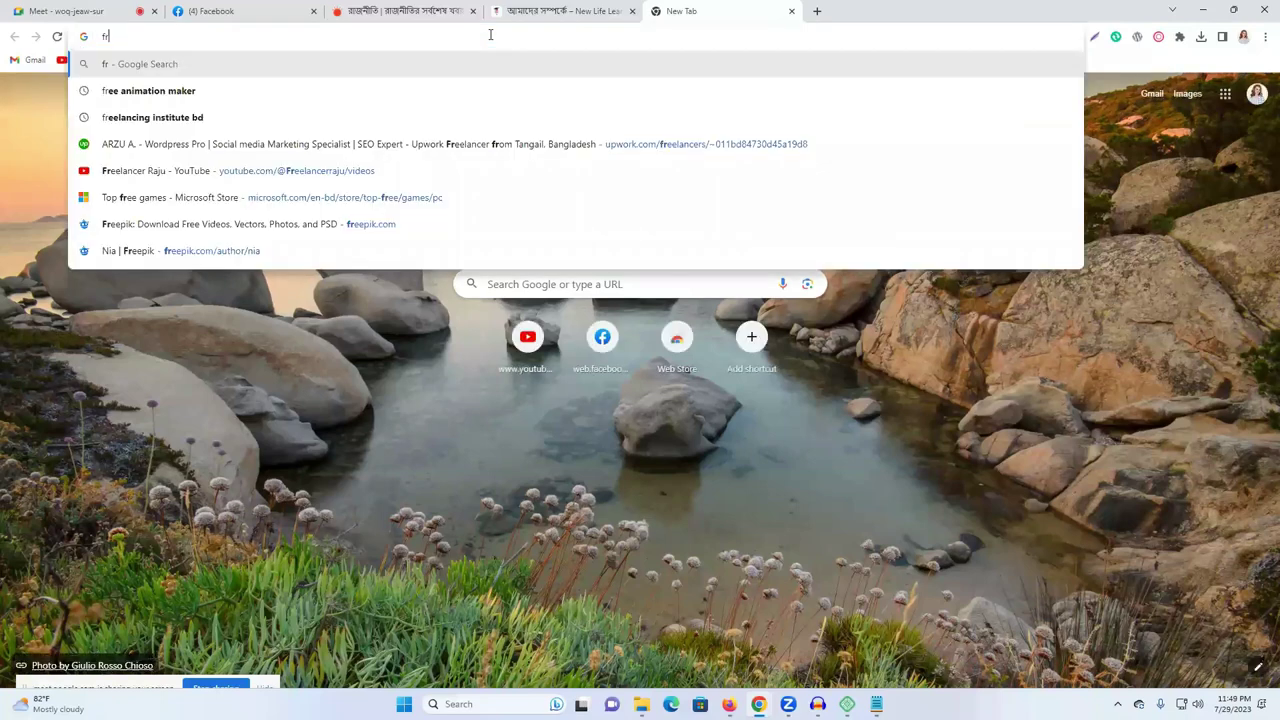
left_click(530, 338)
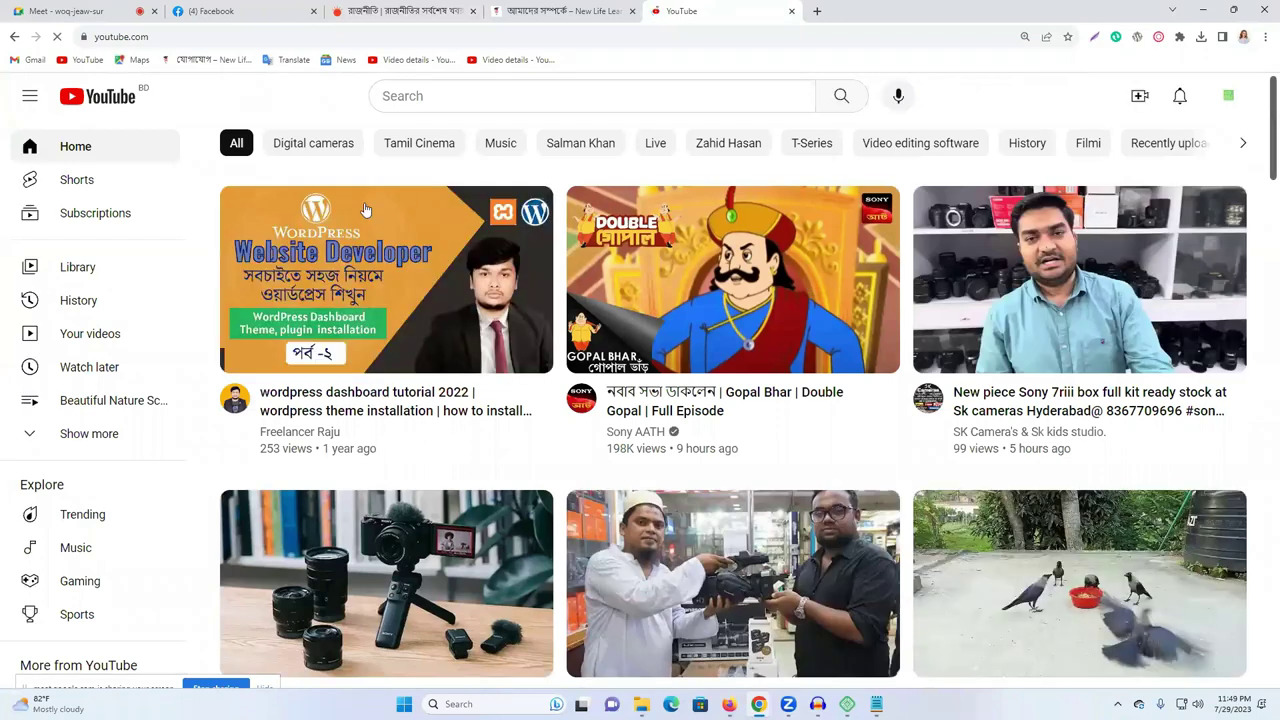
left_click(338, 265)
- Copy the video's web address, close its tab and return to Elementor in Firefox
left_click(220, 36)
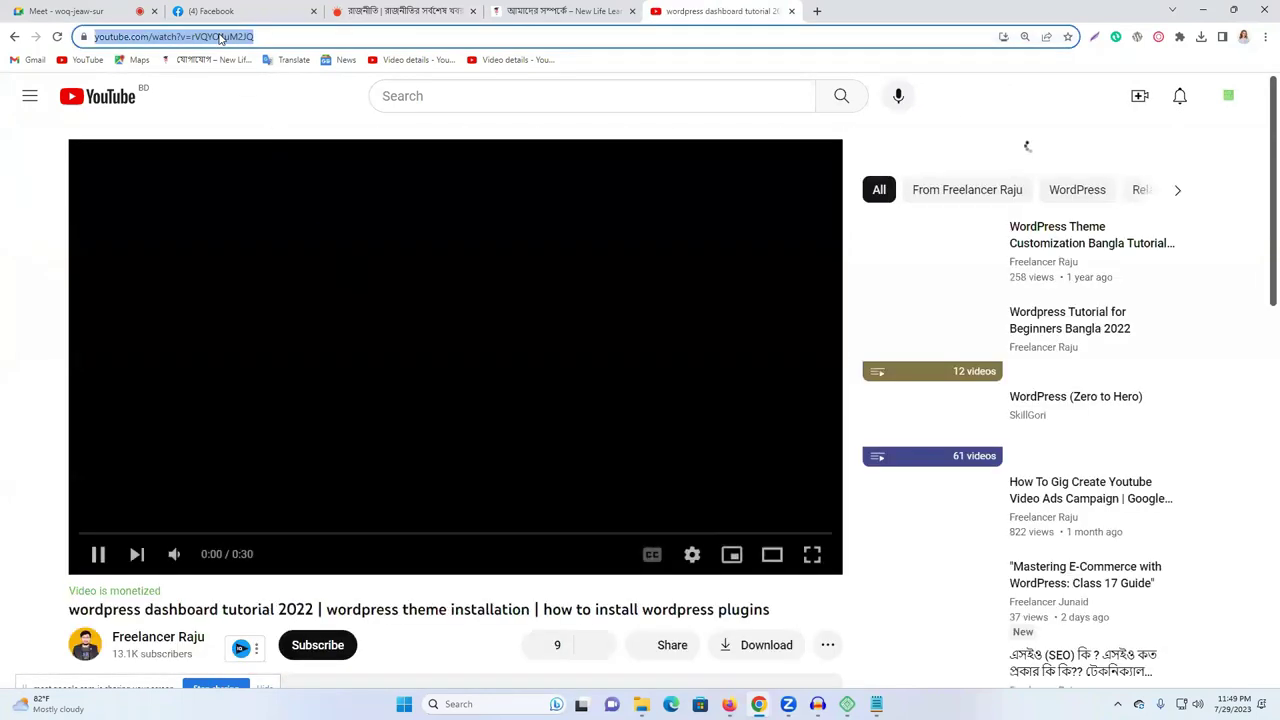
right_click(220, 37)
left_click(278, 111)
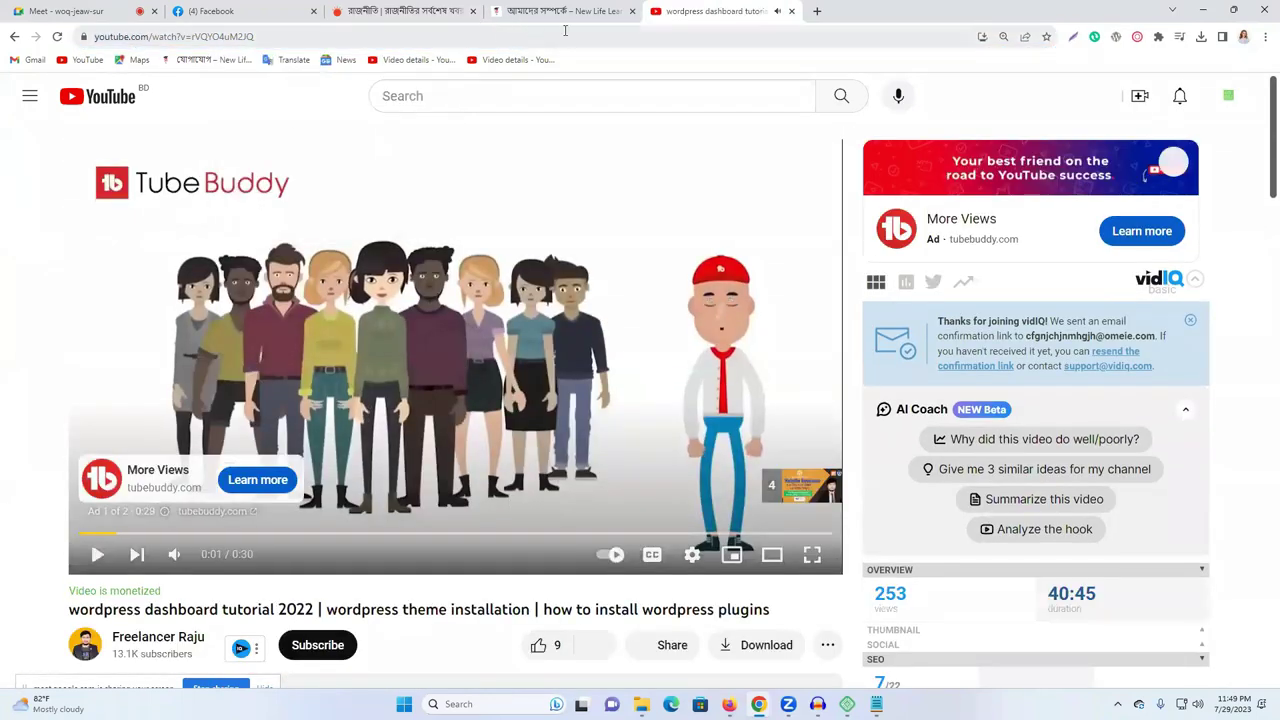
left_click(791, 11)
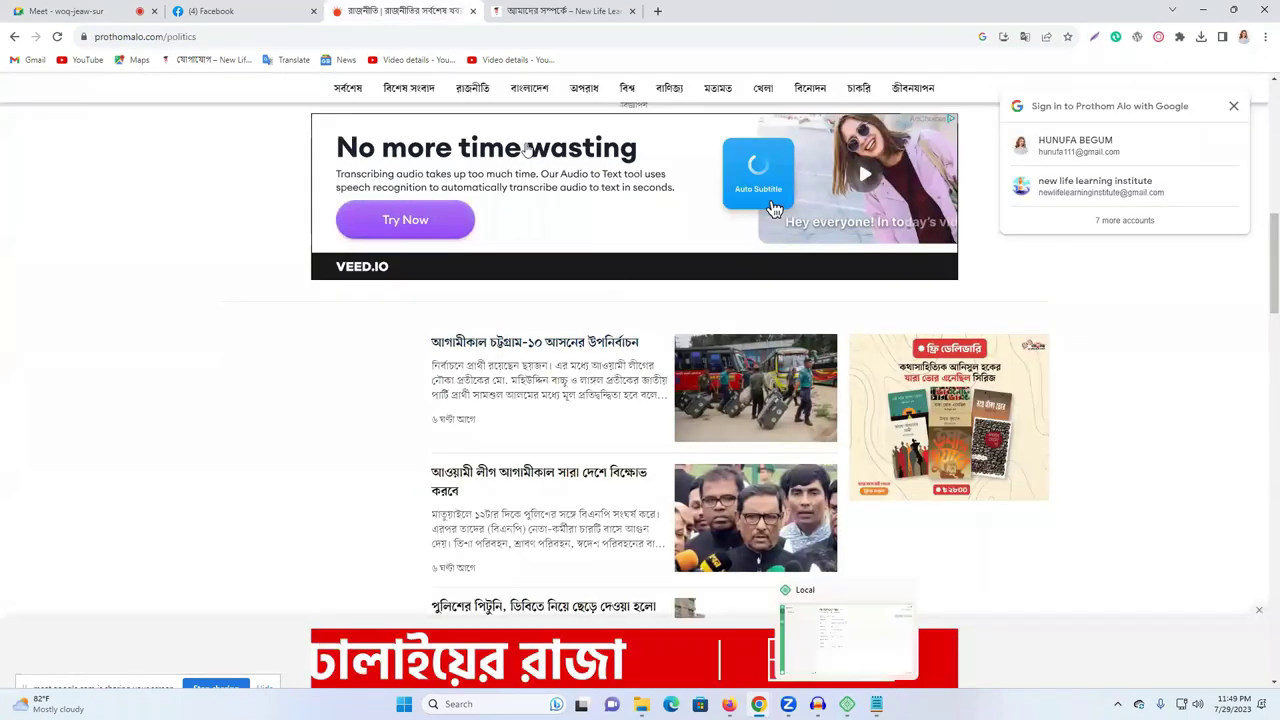
key("alt+Tab")
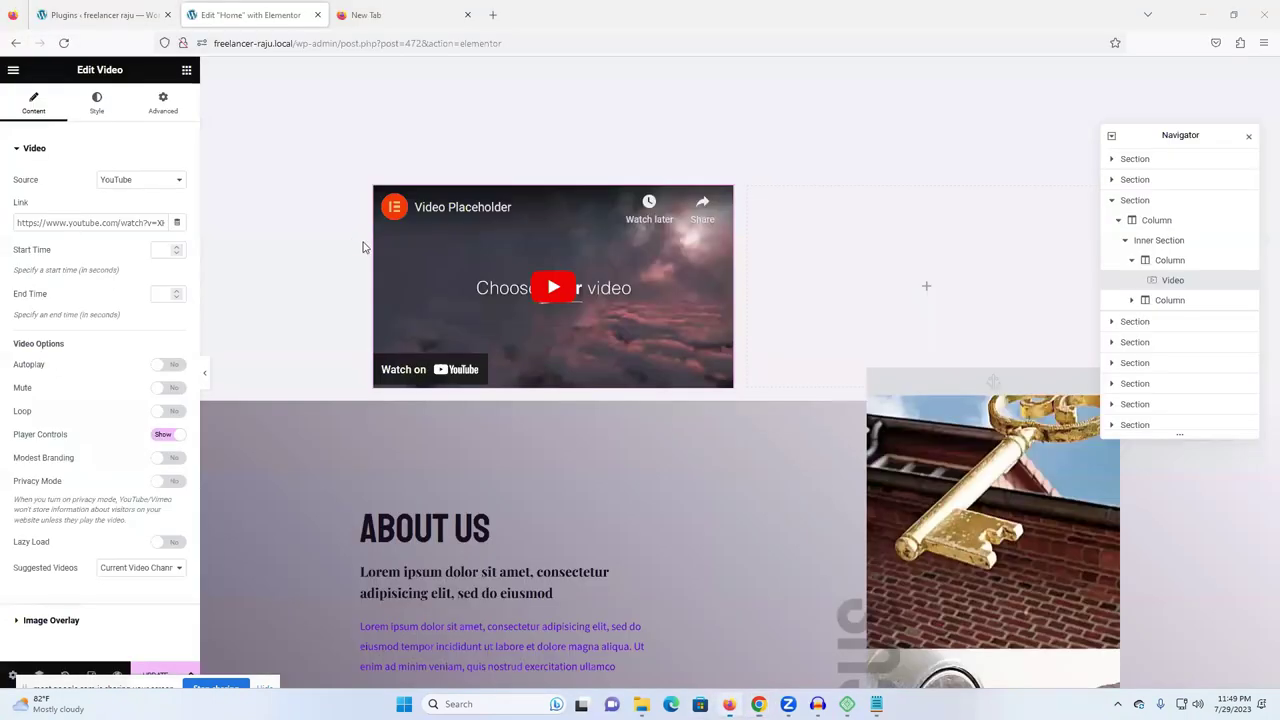
- Paste the copied tutorial address into the video widget's Link field
triple_click(64, 218)
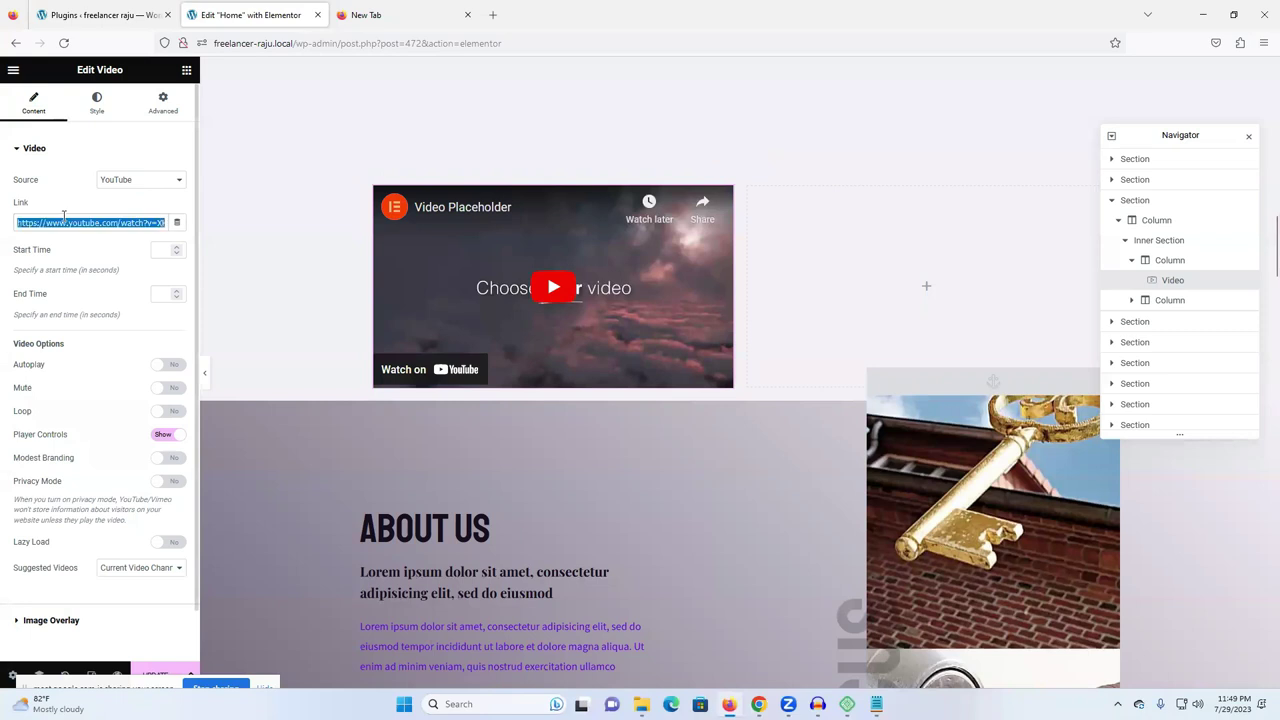
key("ctrl+v")
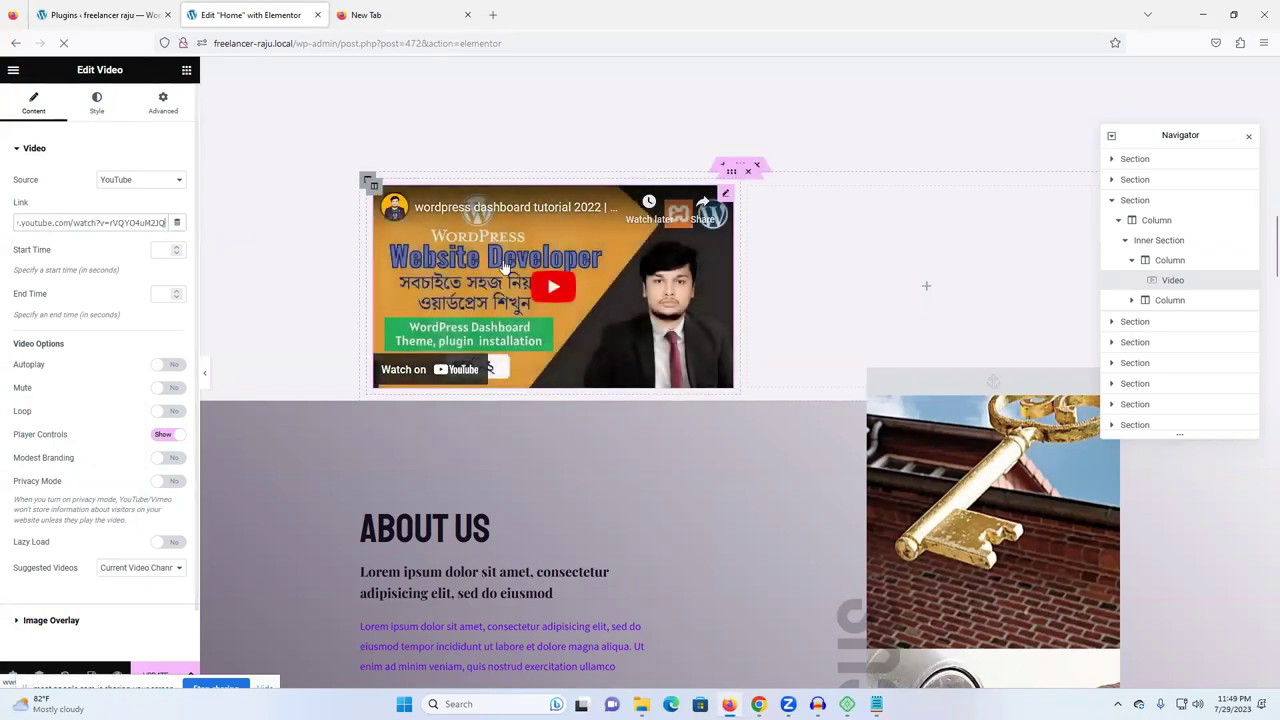
left_click(905, 277)
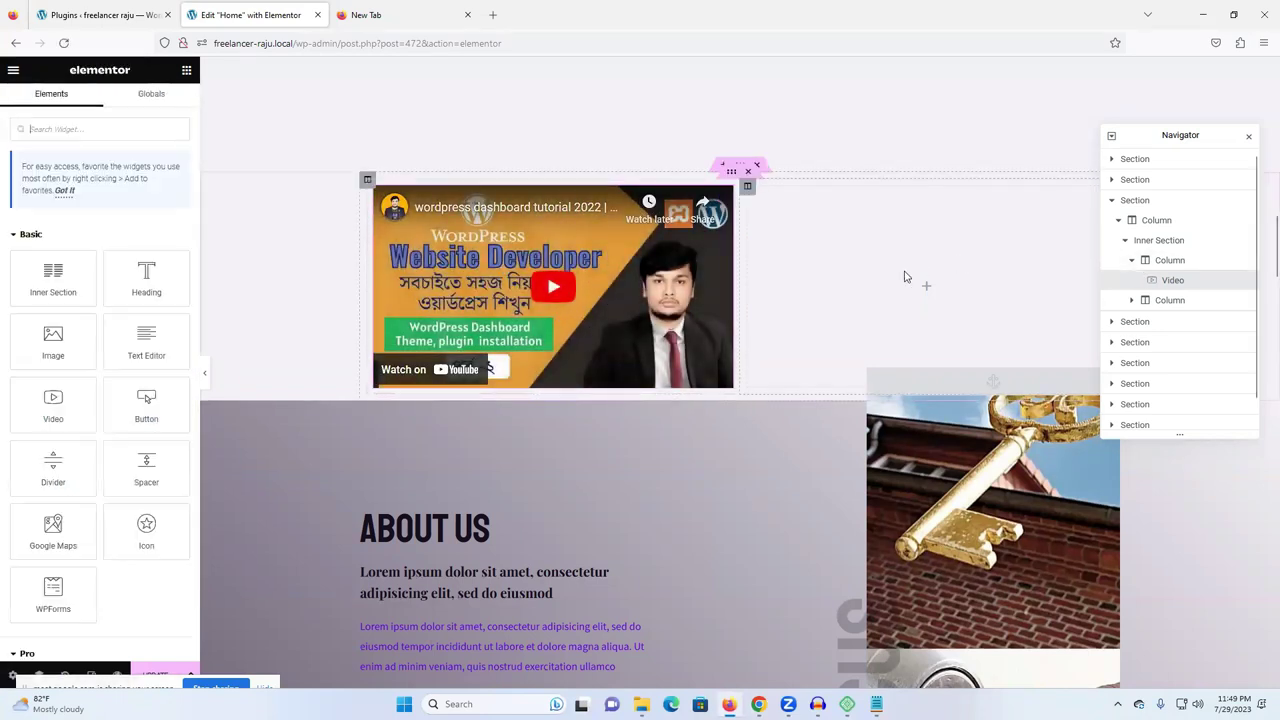
- Add an Image widget to the right column with the house photo, Custom size and no caption
left_click_drag(53, 340, 937, 299)
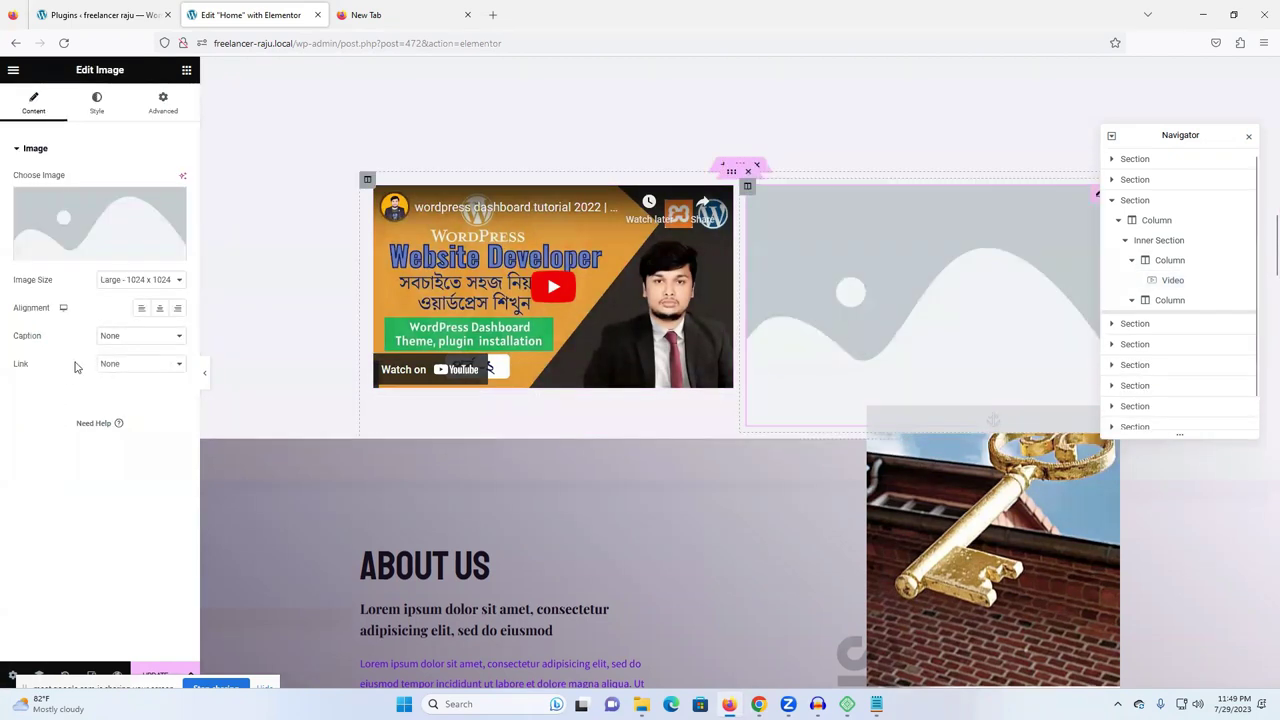
left_click(73, 231)
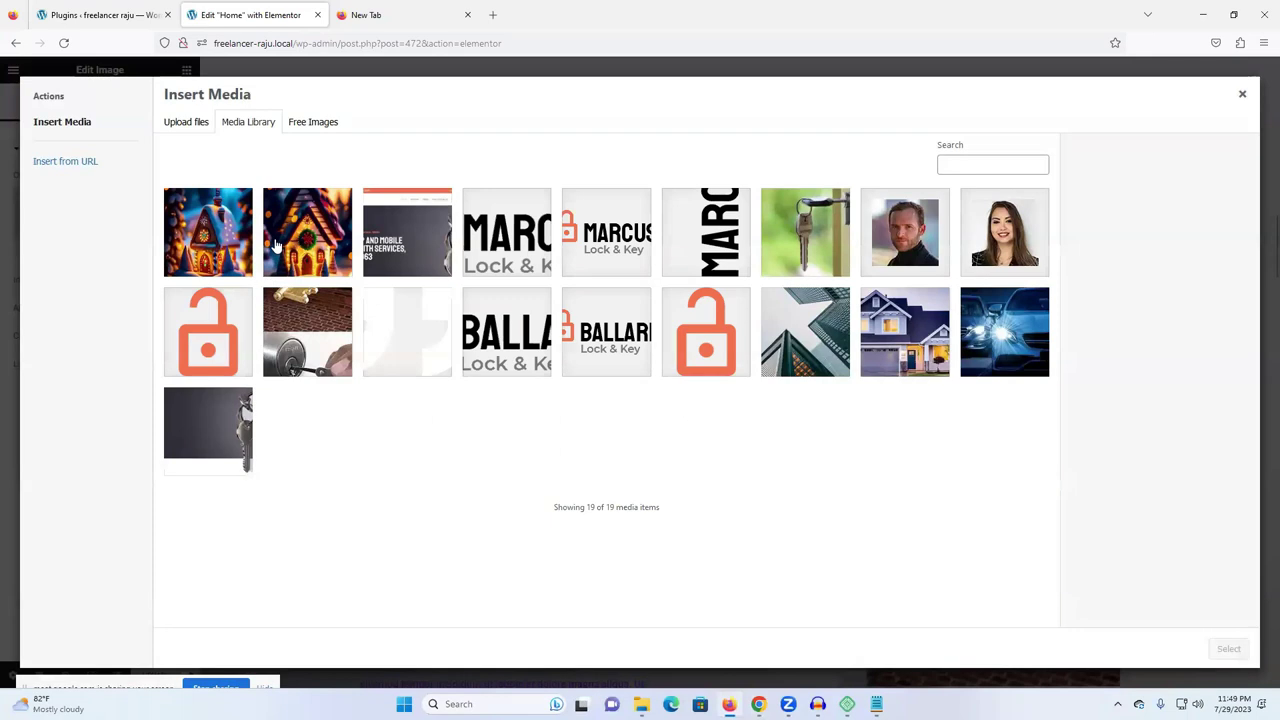
left_click(908, 342)
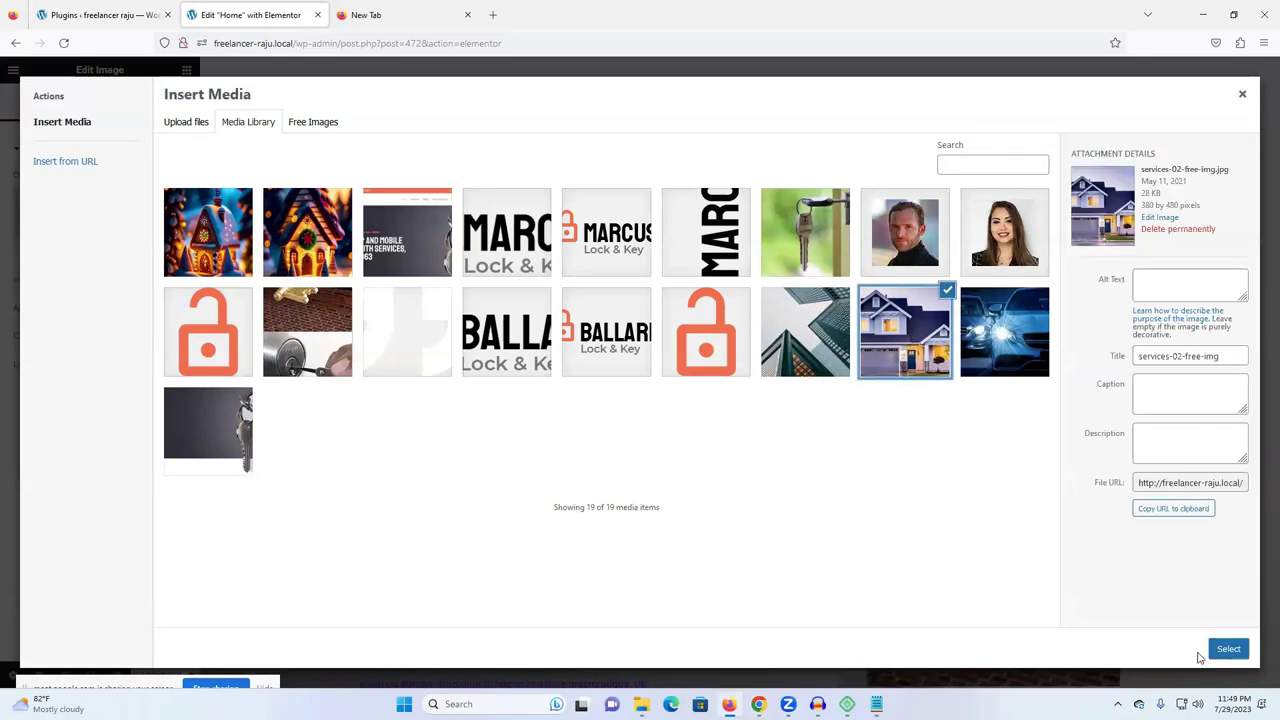
left_click(1212, 652)
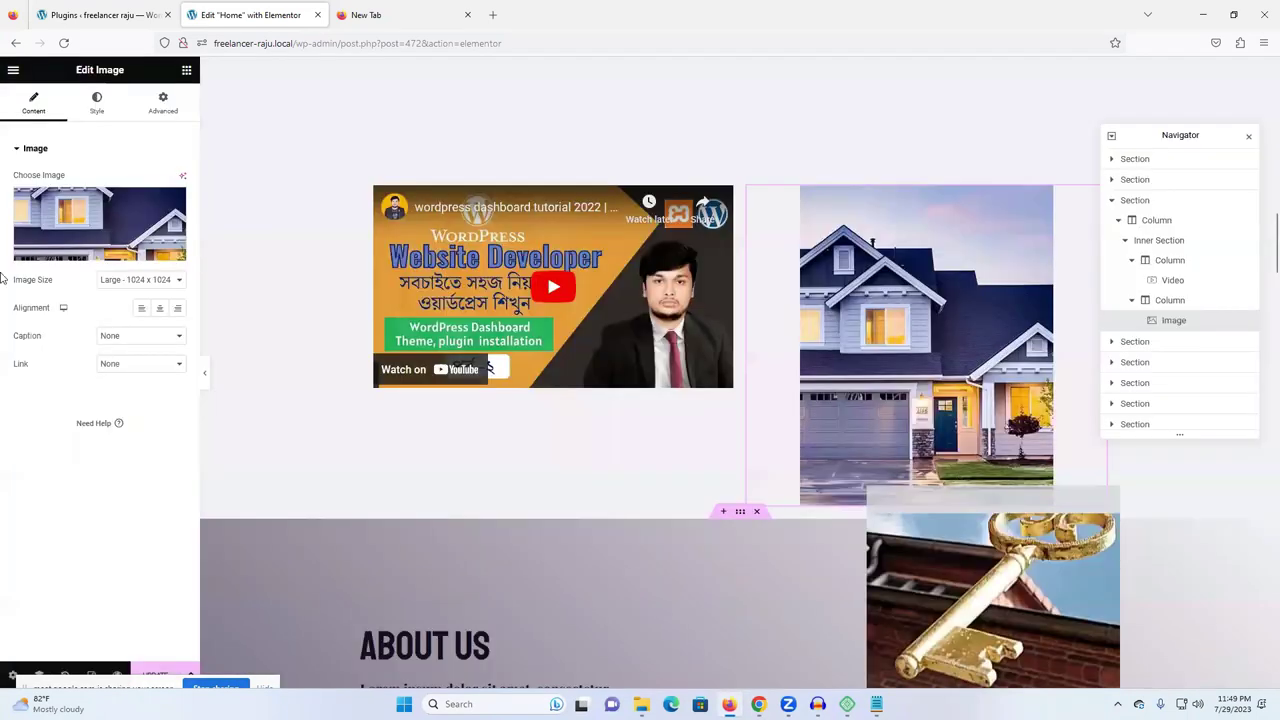
left_click(136, 284)
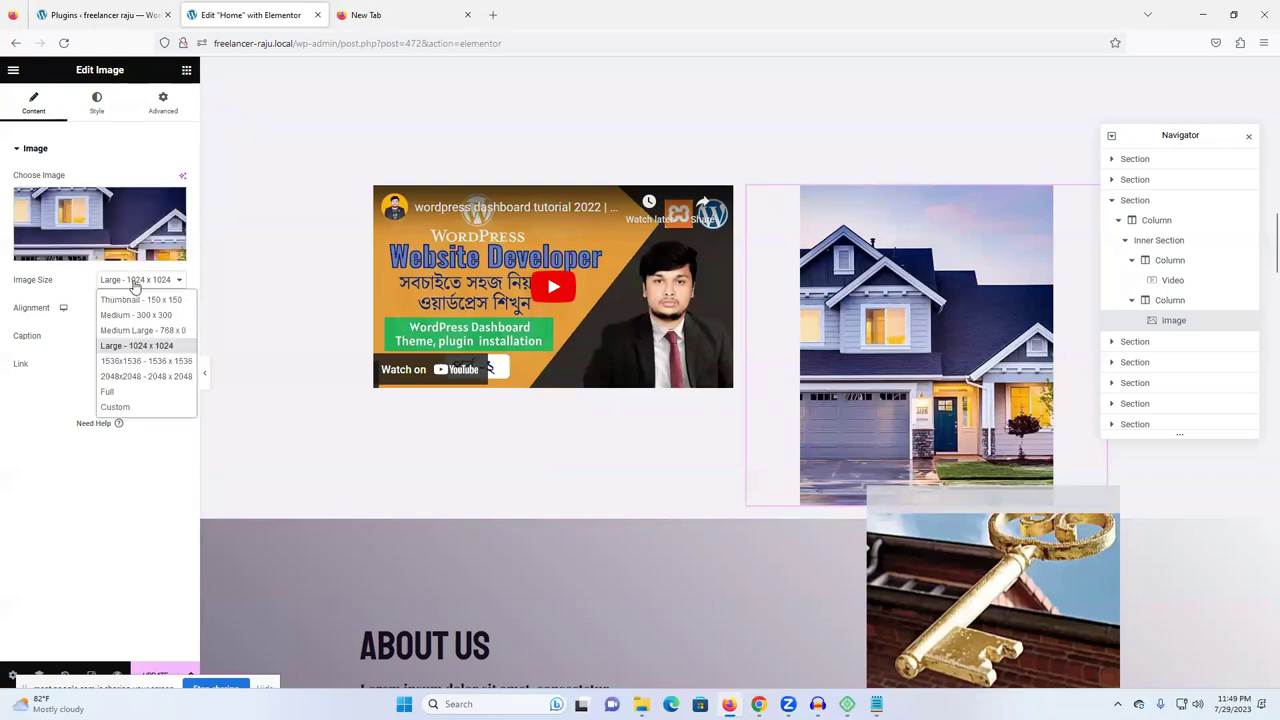
left_click(133, 407)
left_click(134, 413)
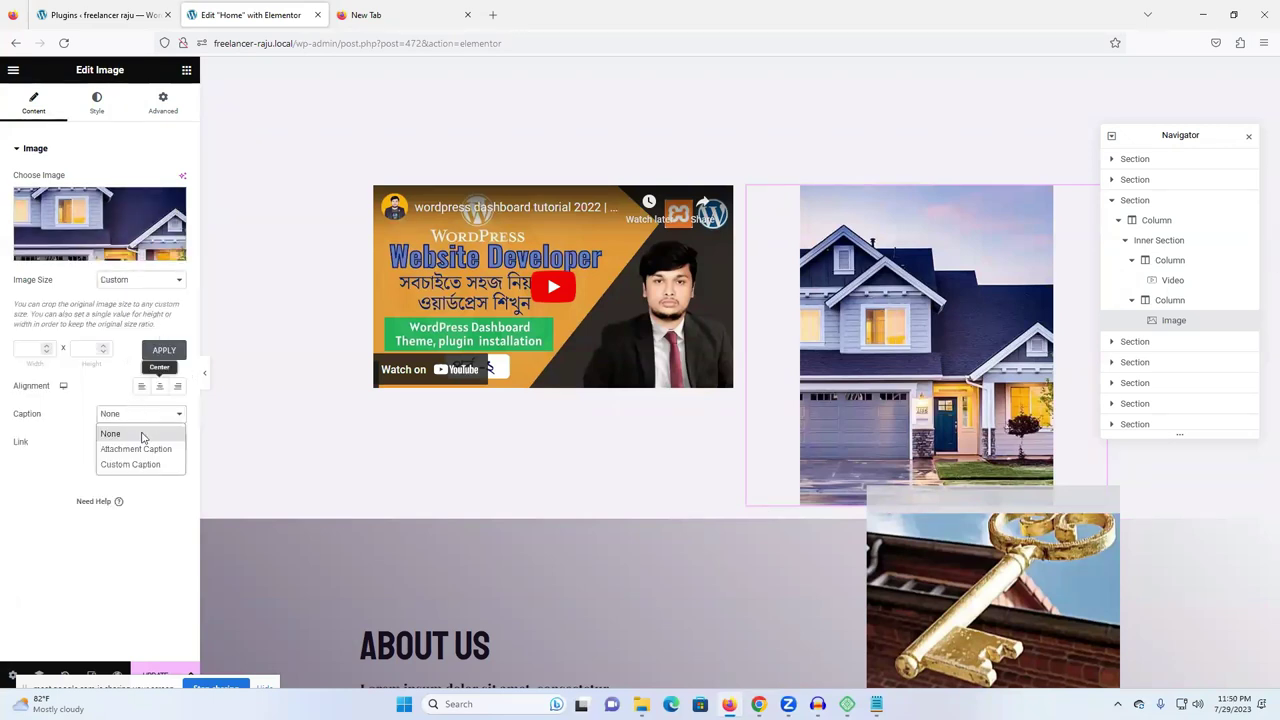
left_click(16, 344)
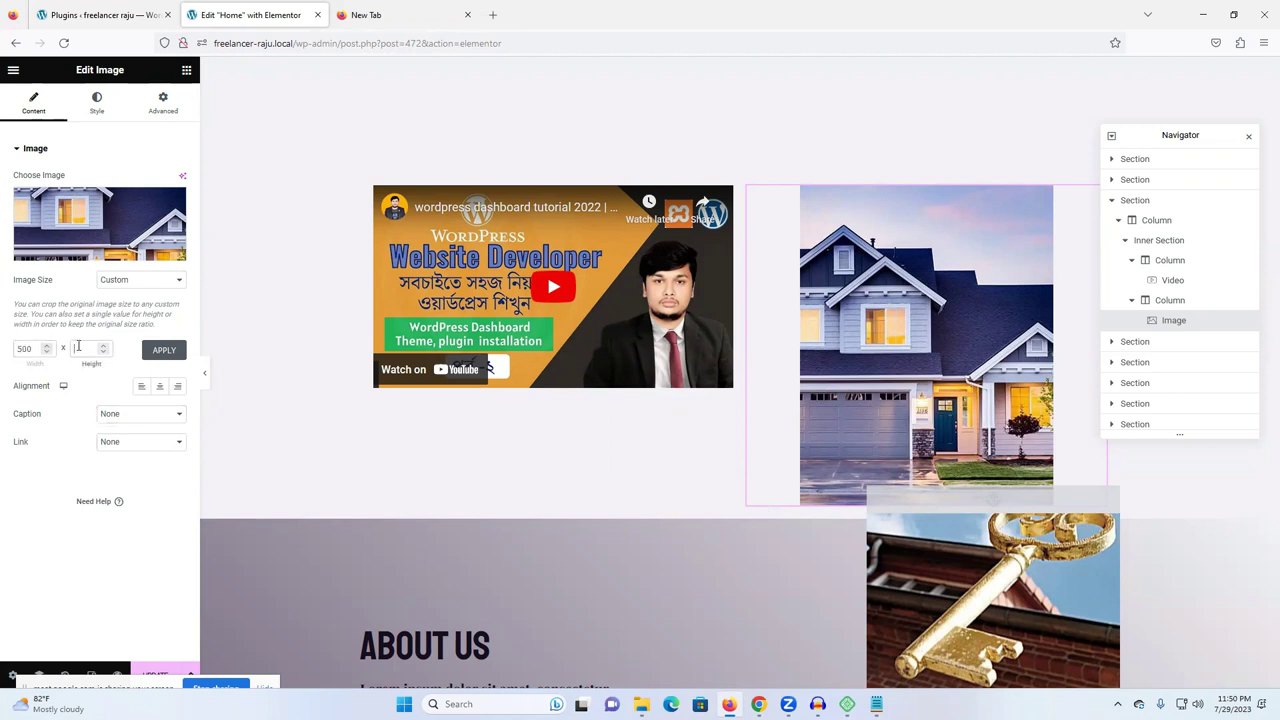
left_click(162, 350)
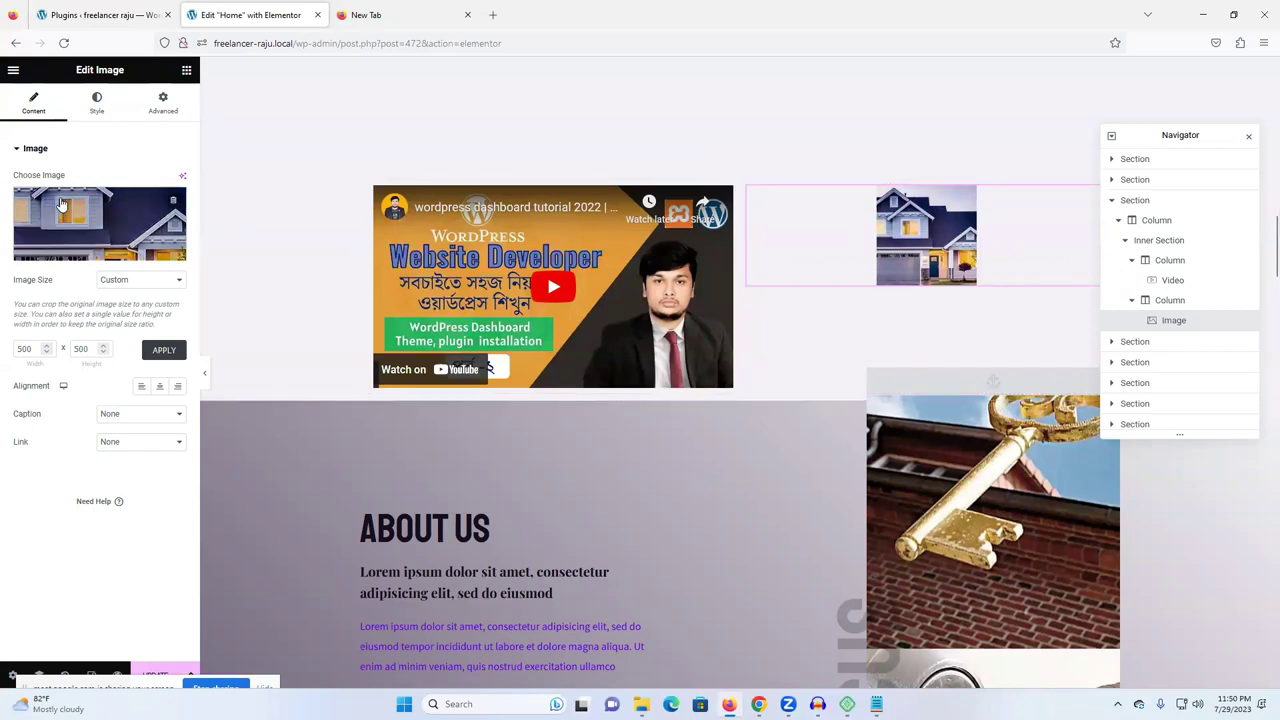
- Swap in the gingerbread picture at 500 x 500, then remove the picture from the widget
left_click(127, 213)
left_click(216, 241)
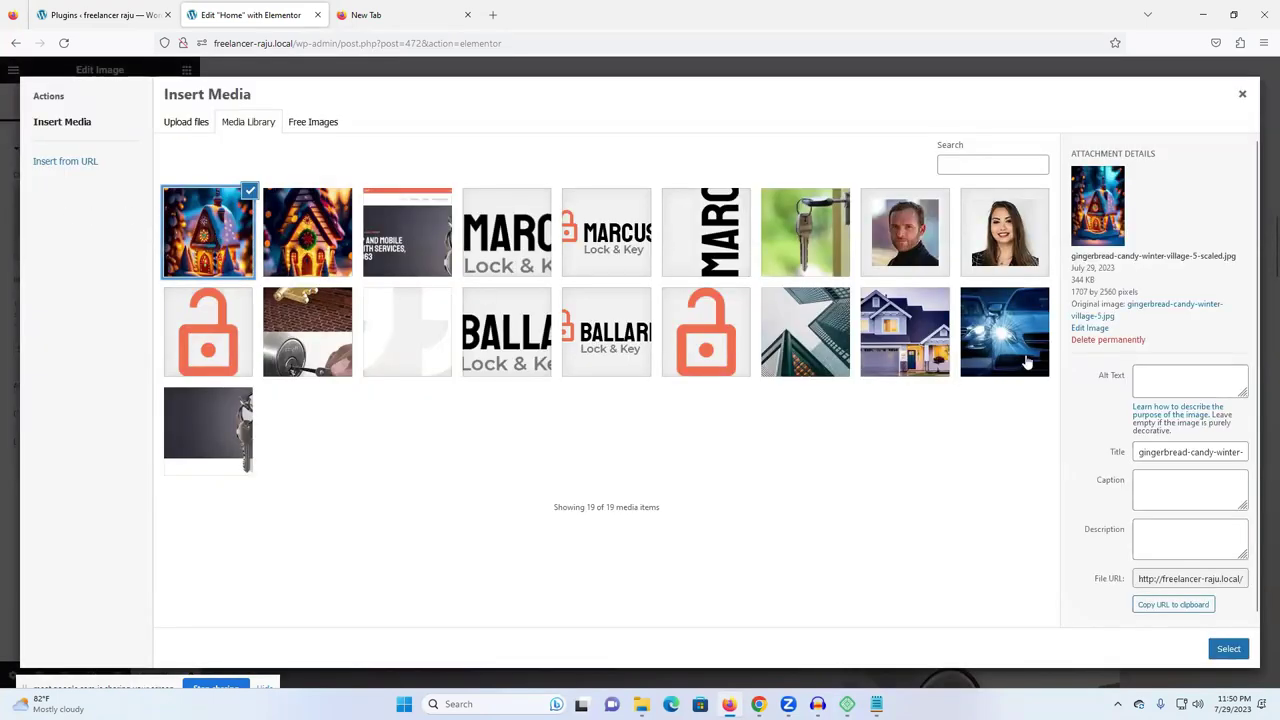
left_click(1229, 650)
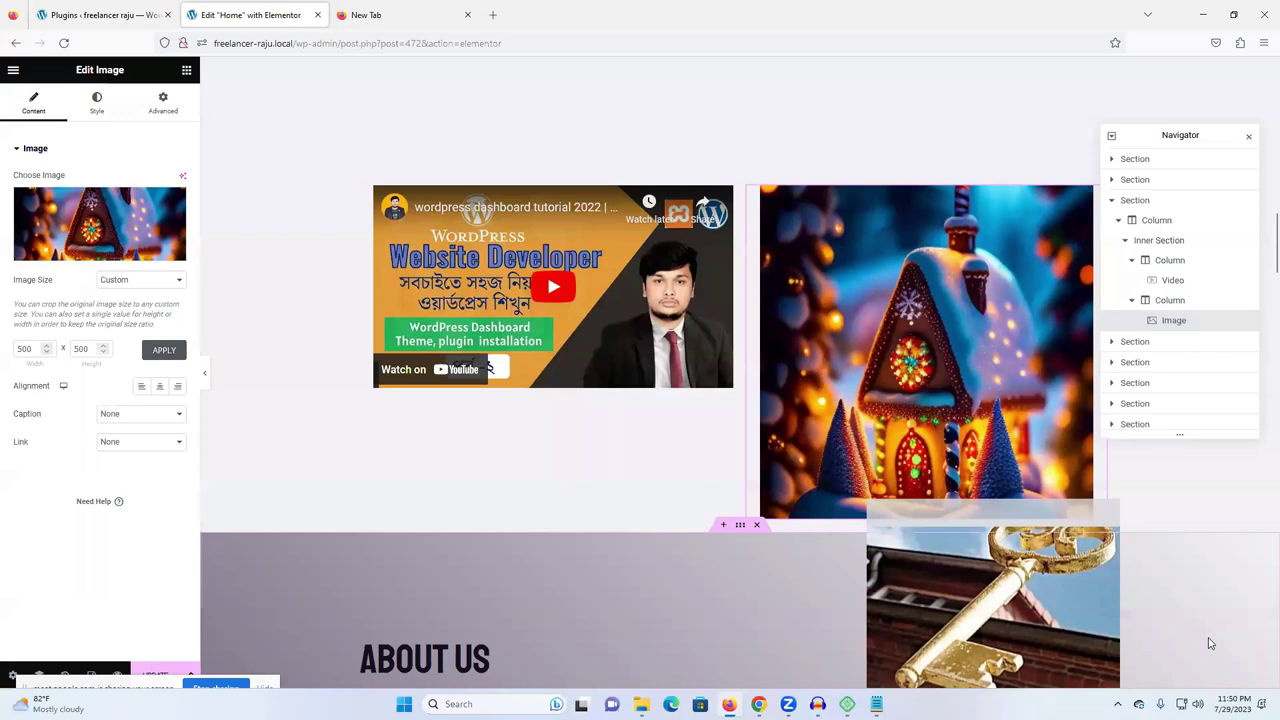
scroll(790, 355, "down", 3)
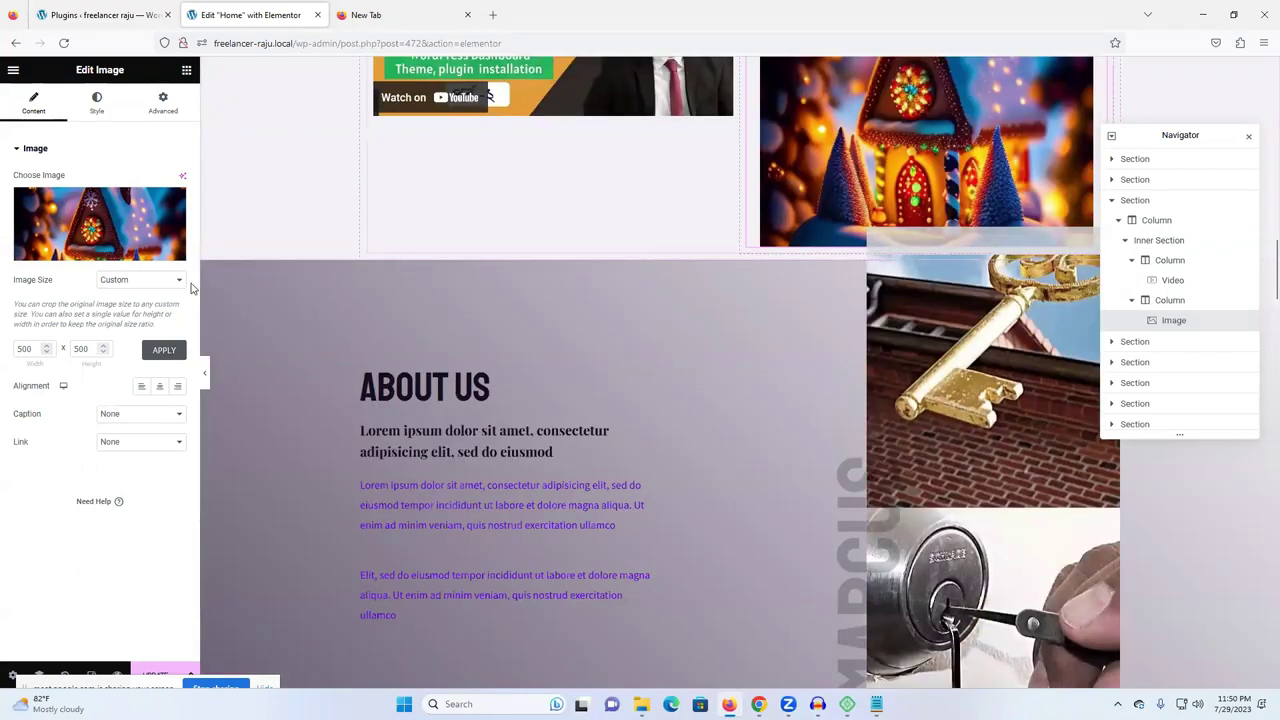
left_click(160, 357)
scroll(818, 291, "up", 3)
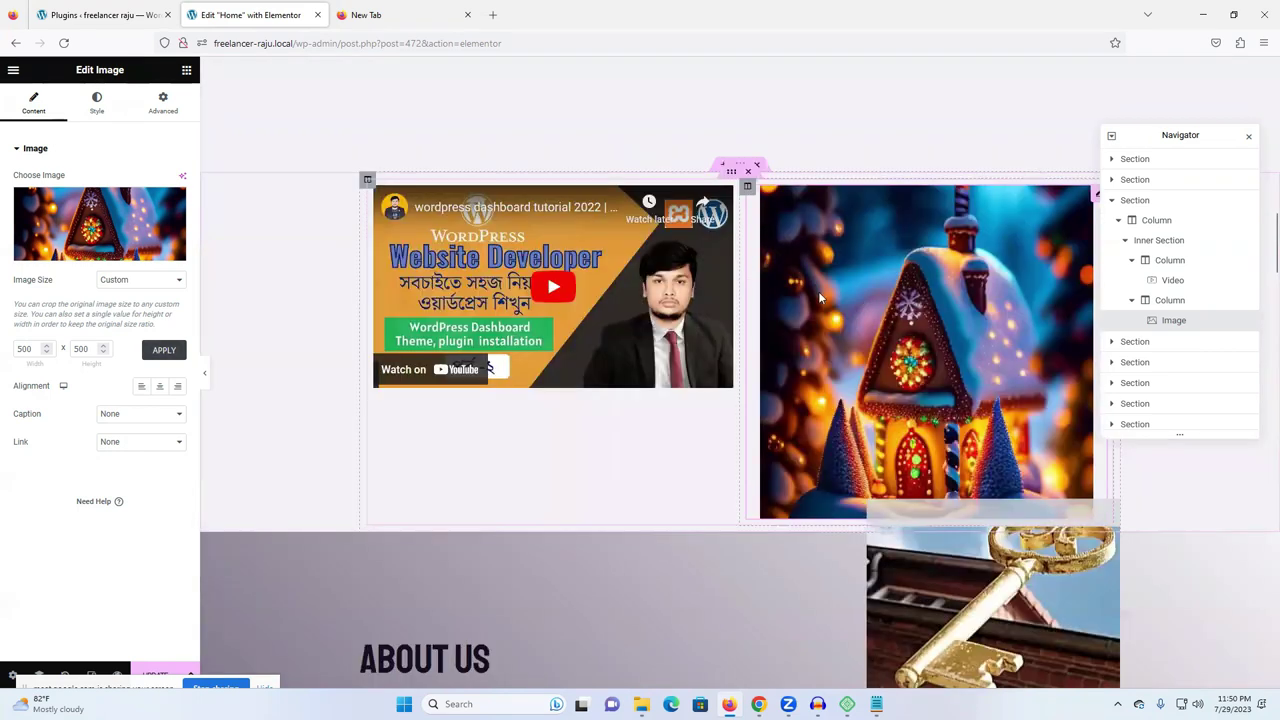
left_click(173, 201)
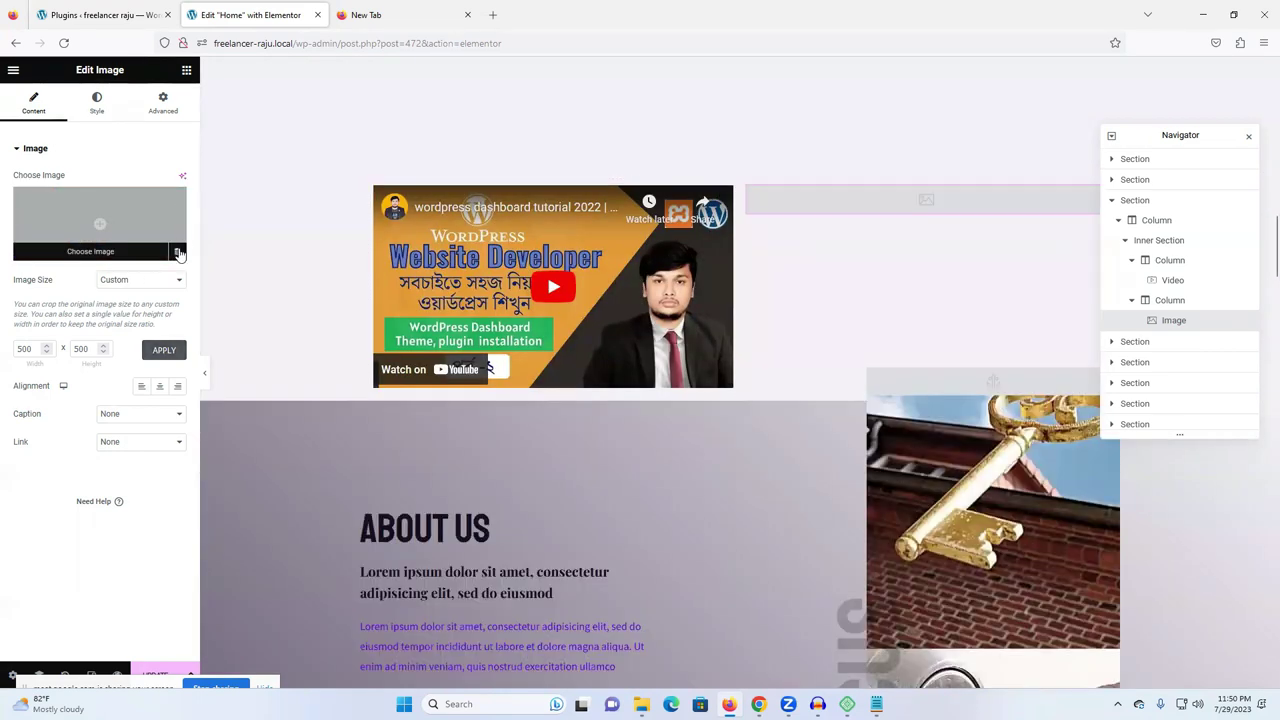
- Delete the empty image widget and put a Video widget in the freed right column
right_click(914, 207)
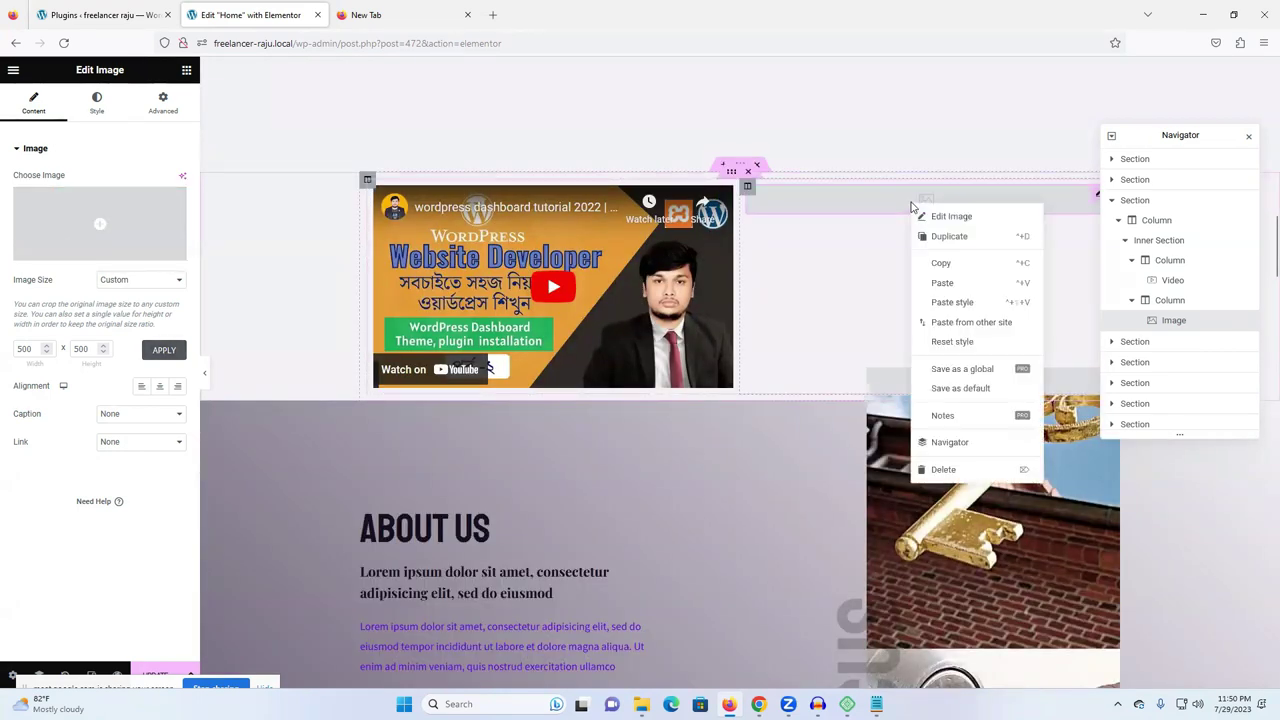
left_click(943, 469)
left_click(952, 434)
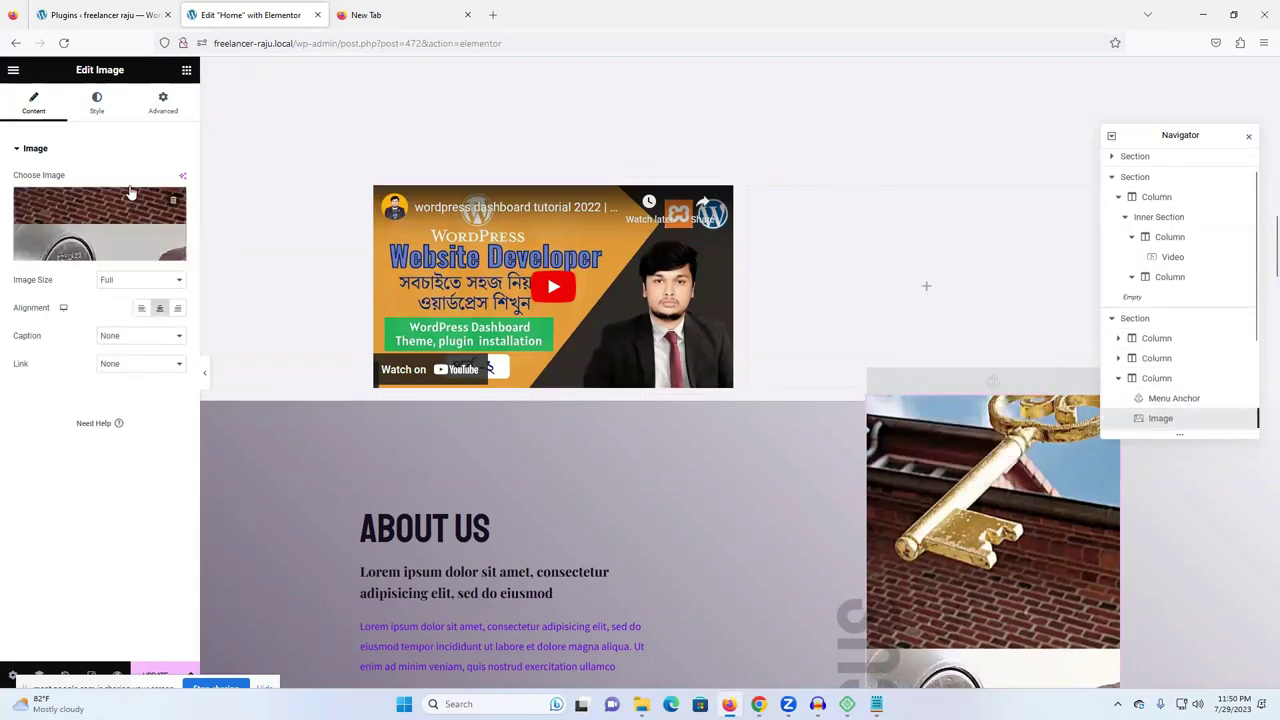
left_click(186, 72)
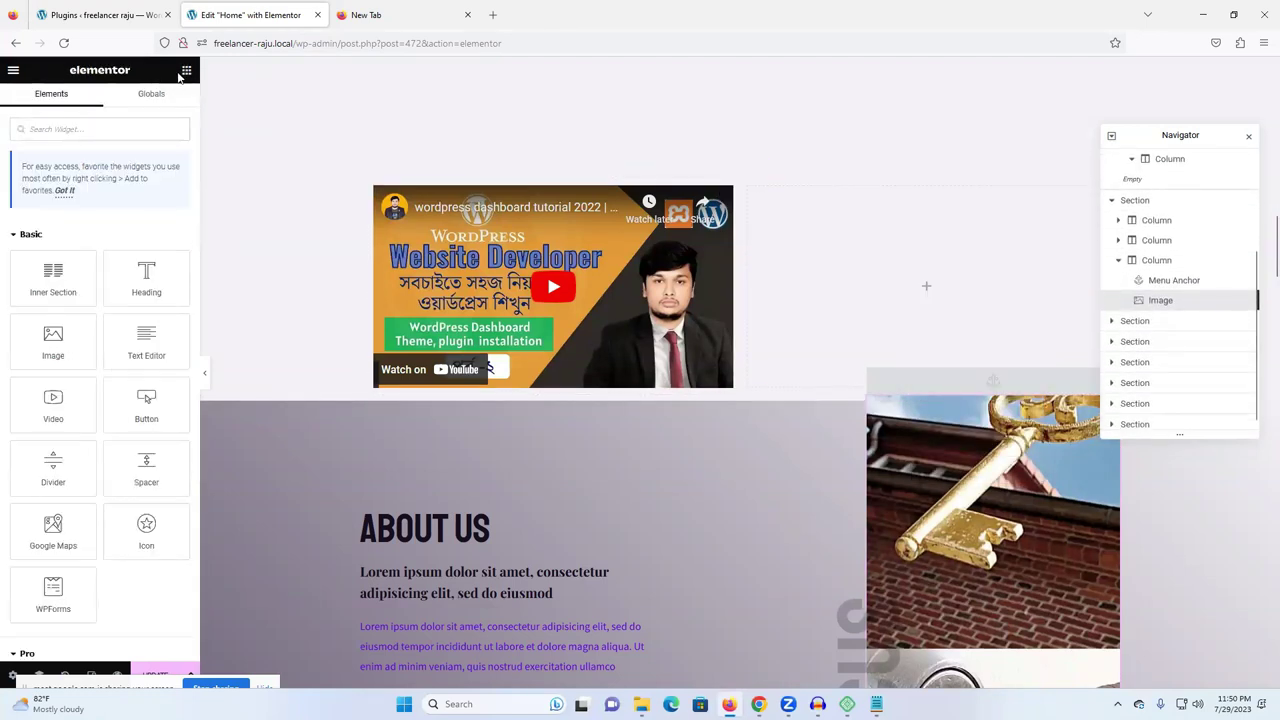
left_click_drag(53, 405, 962, 303)
- Paste the youtube.com/watch?v=rVQYO4uM2JQ link into the second video's Link field
triple_click(89, 222)
double_click(84, 222)
key("ctrl+v")
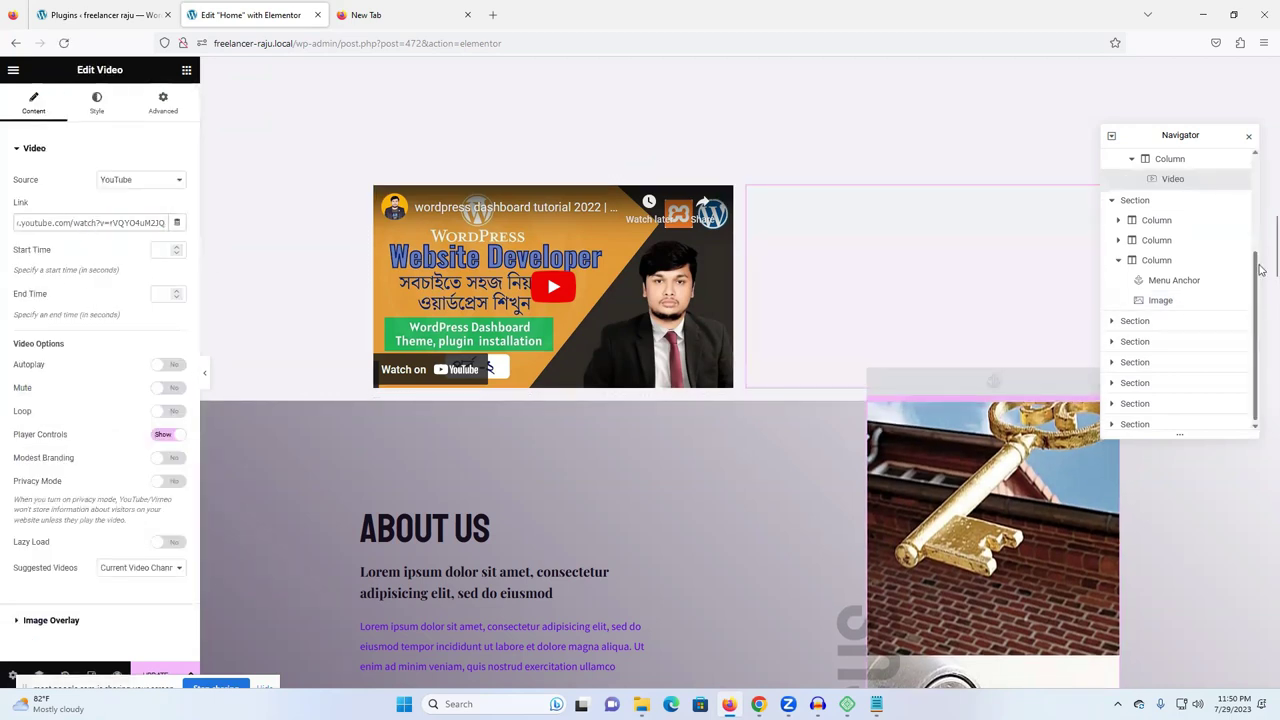
left_click(1249, 141)
scroll(1000, 280, "down", 2)
scroll(960, 280, "up", 2)
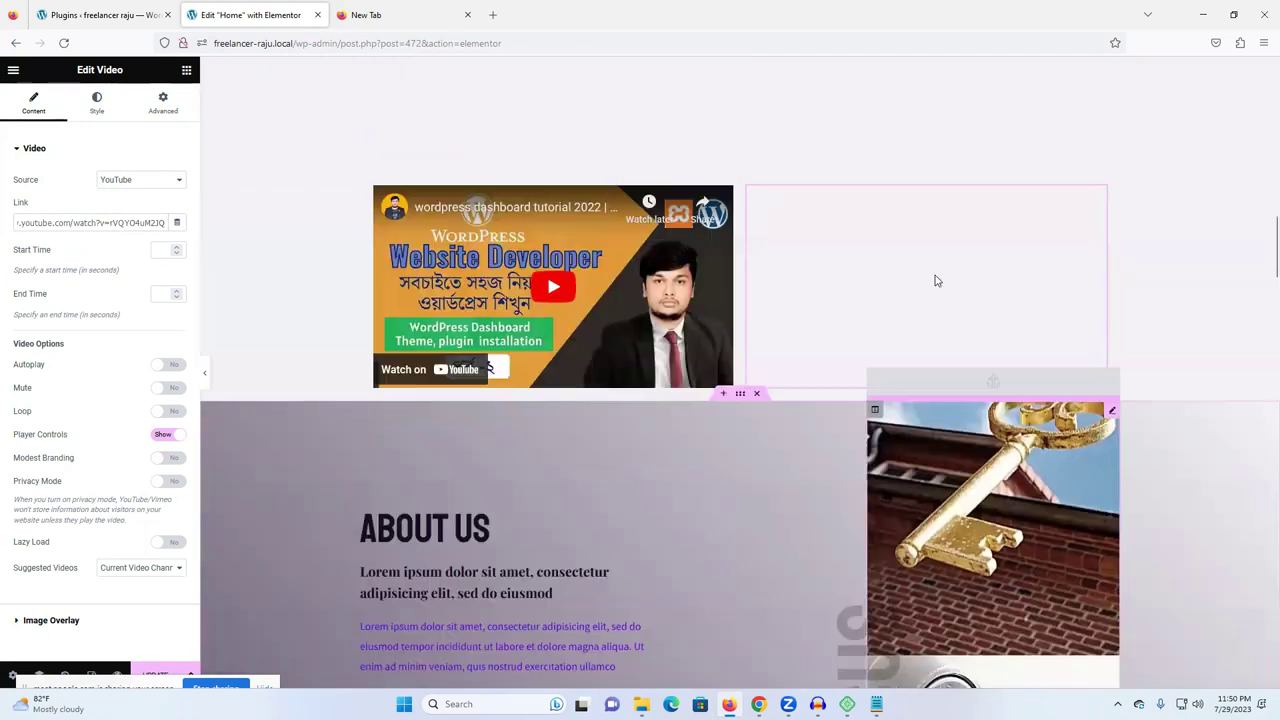
triple_click(81, 222)
type("https://www.youtube.com/watch?v=rVQYOuM2JQ")
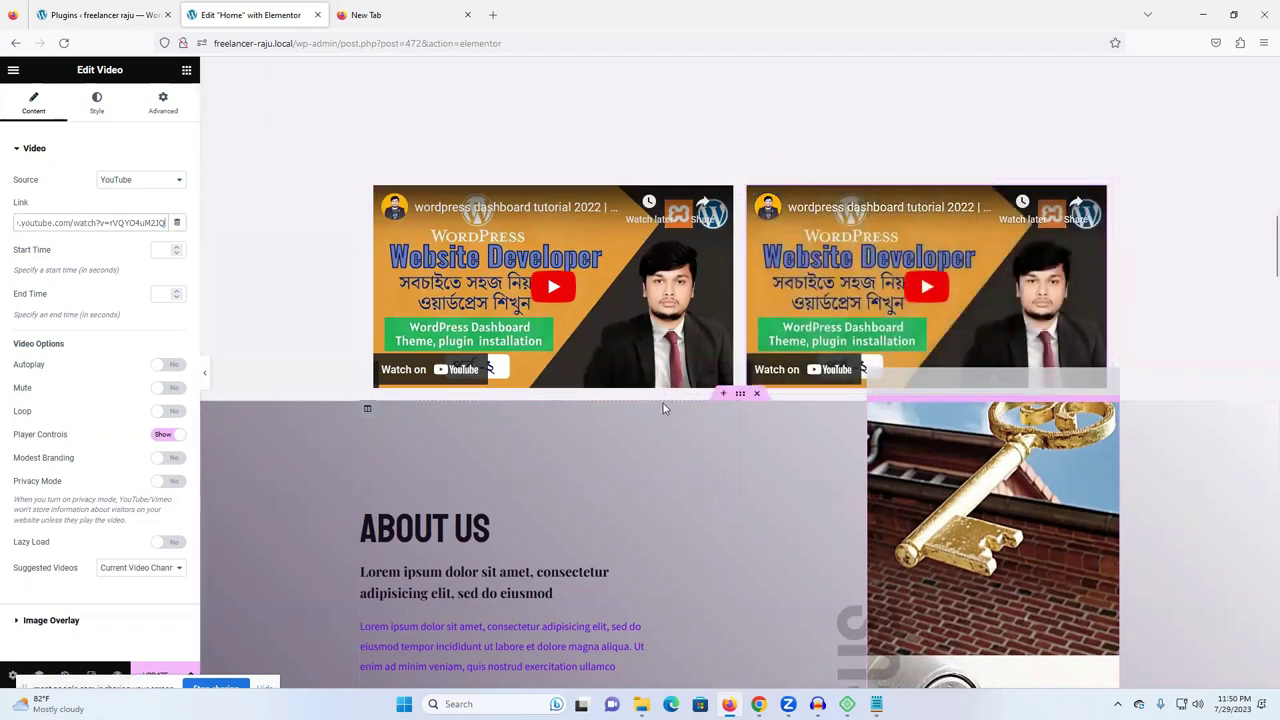
- Try dropping a Spacer widget below the two side-by-side videos
scroll(635, 391, "up", 2)
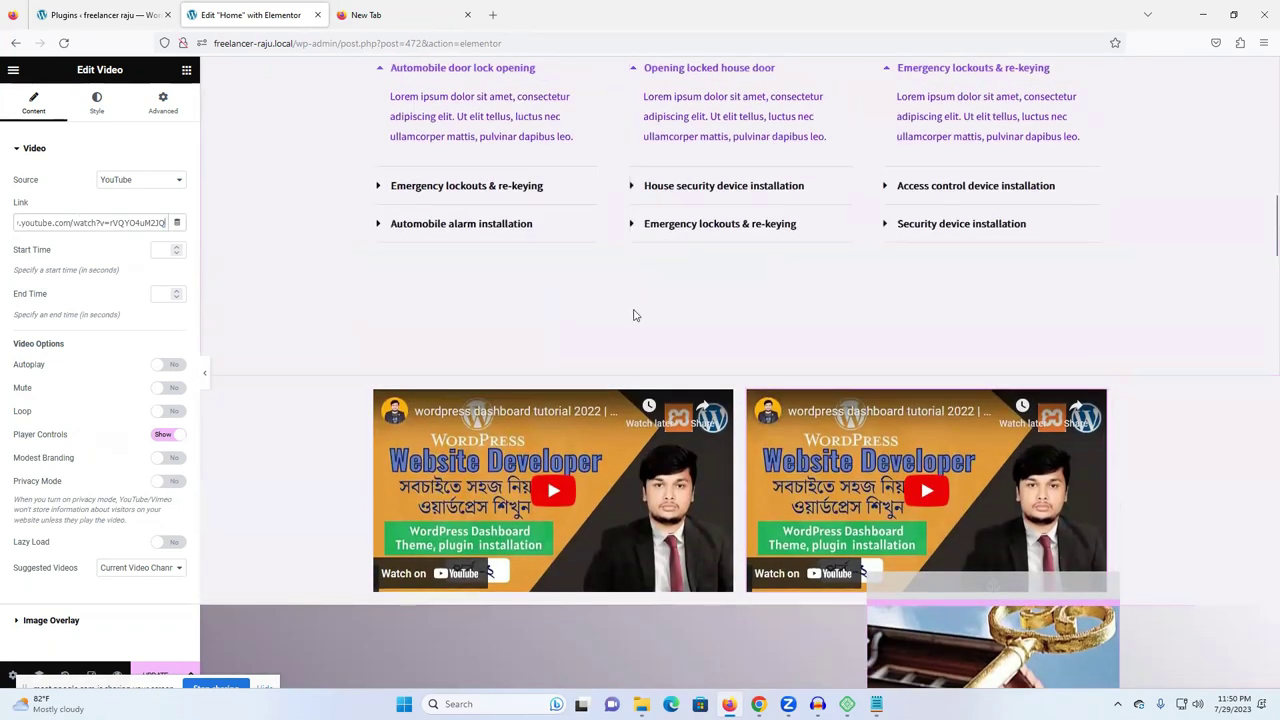
scroll(634, 314, "down", 2)
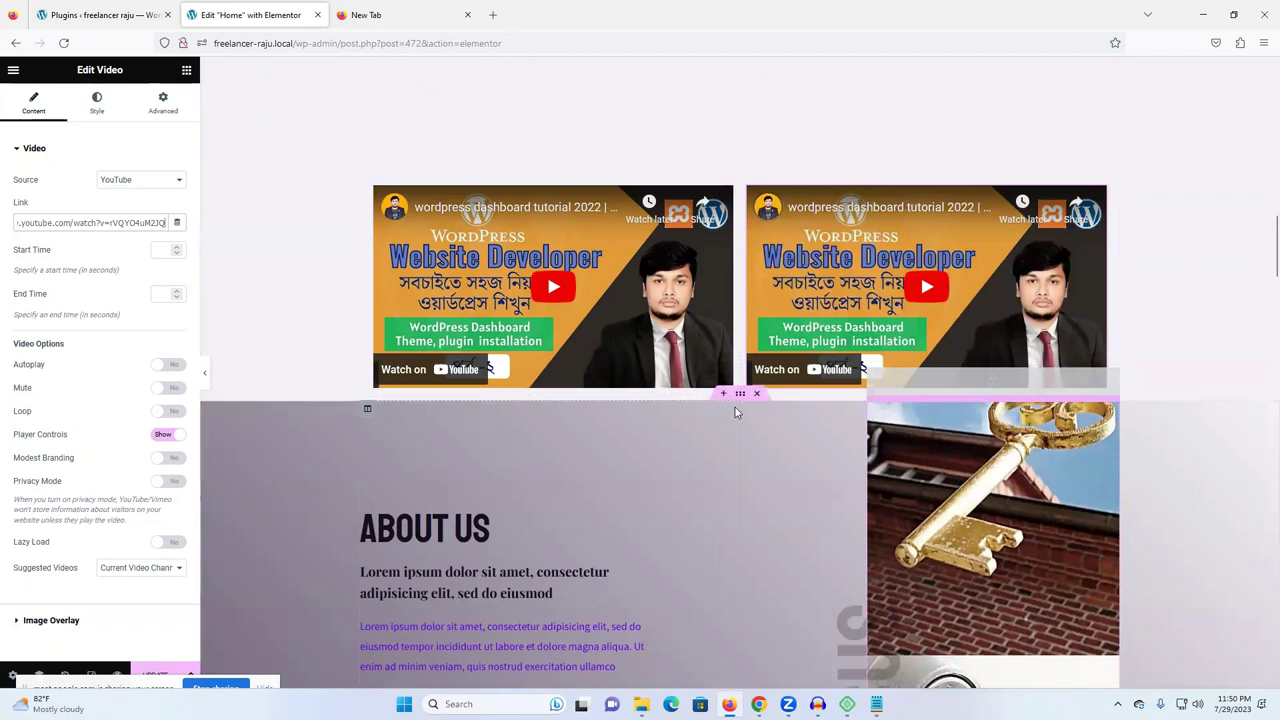
left_click(186, 71)
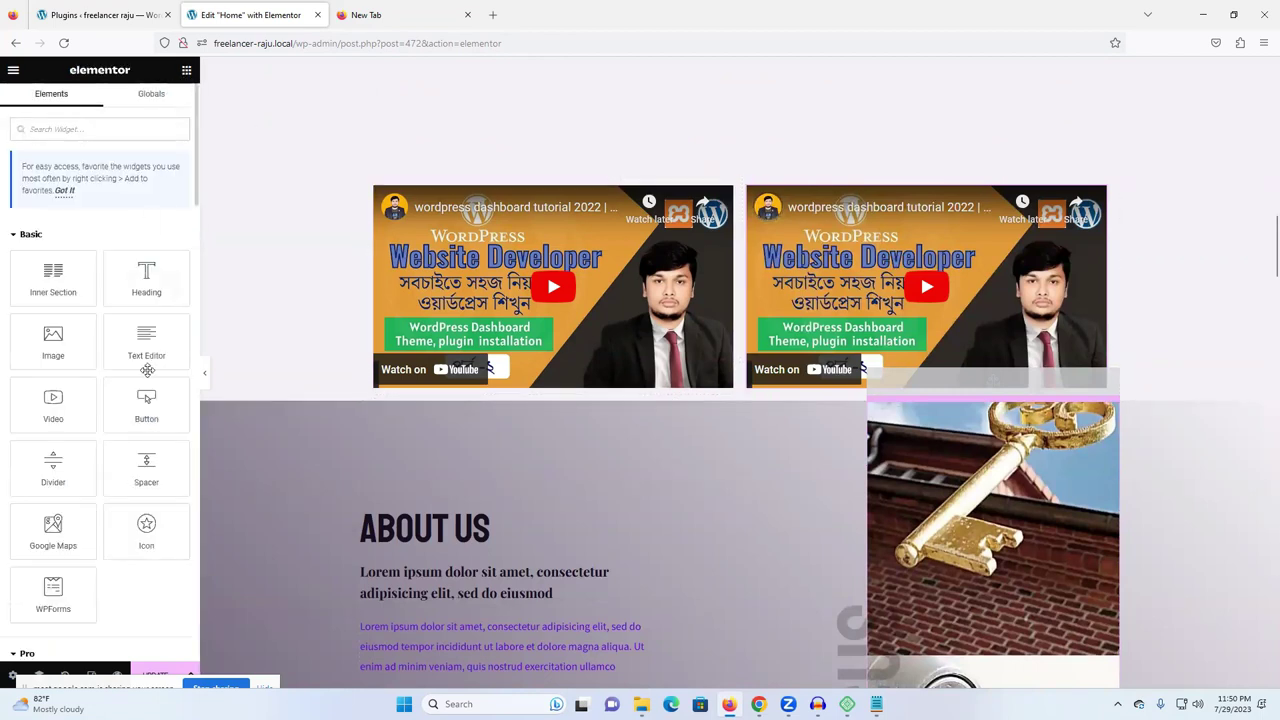
left_click_drag(150, 463, 738, 410)
left_click(723, 393)
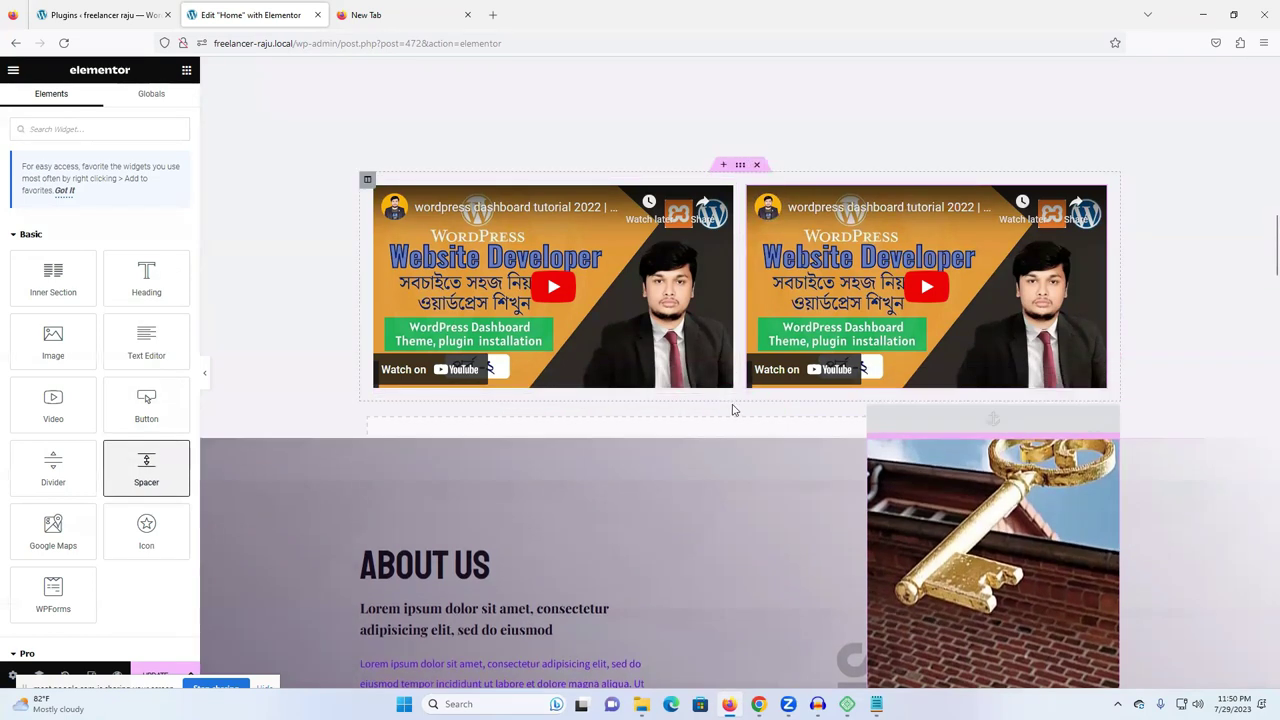
- Add a single-column section above About Us holding a one-column Inner Section
left_click(708, 457)
left_click(567, 502)
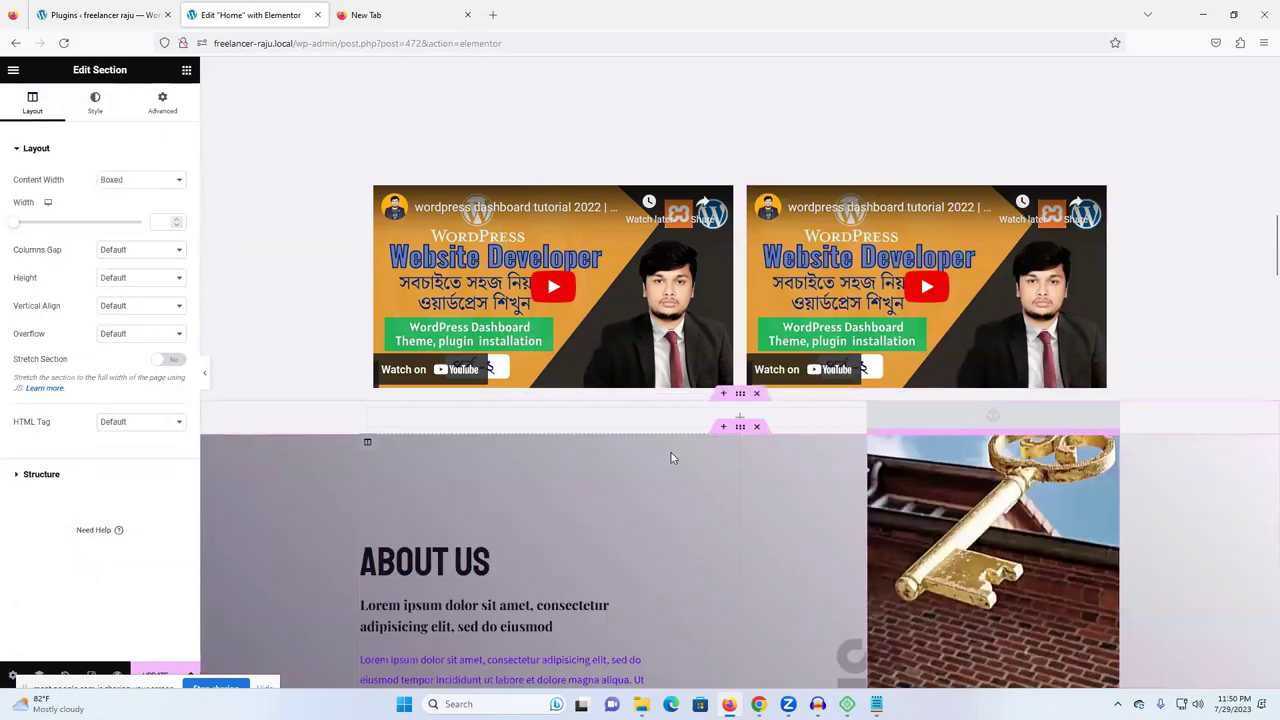
left_click(186, 70)
left_click_drag(55, 278, 716, 409)
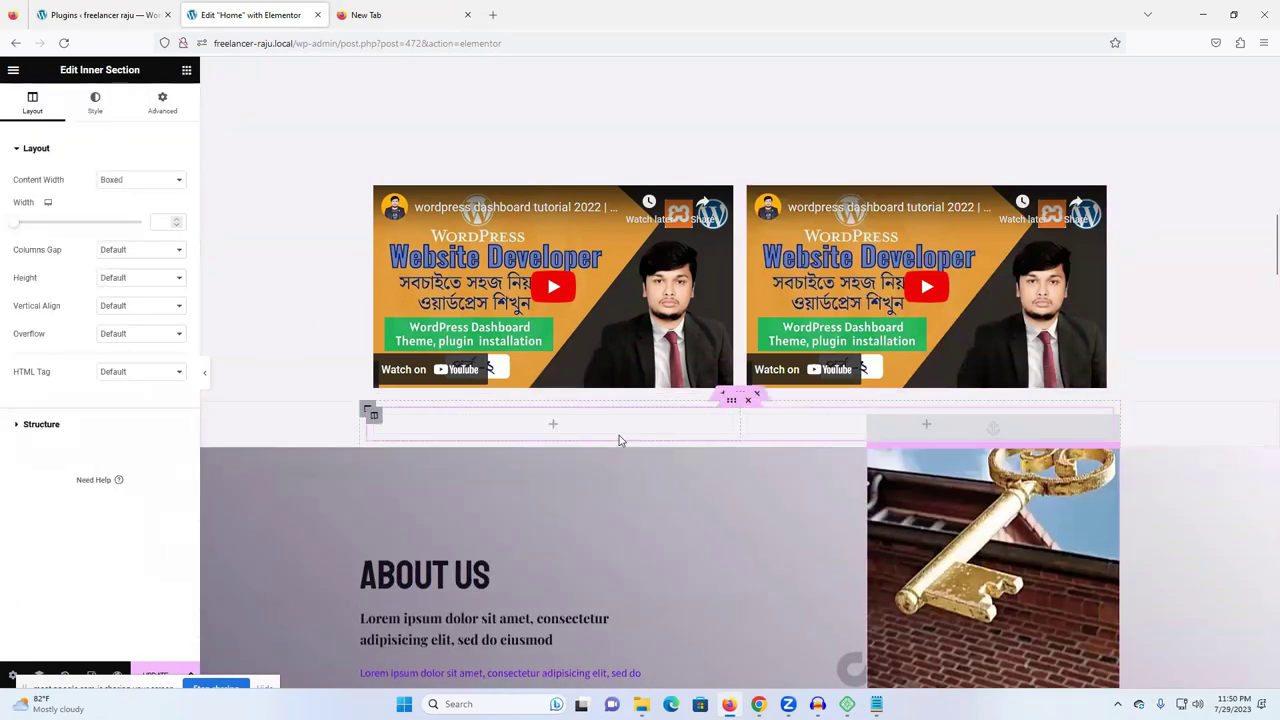
right_click(619, 435)
left_click(651, 674)
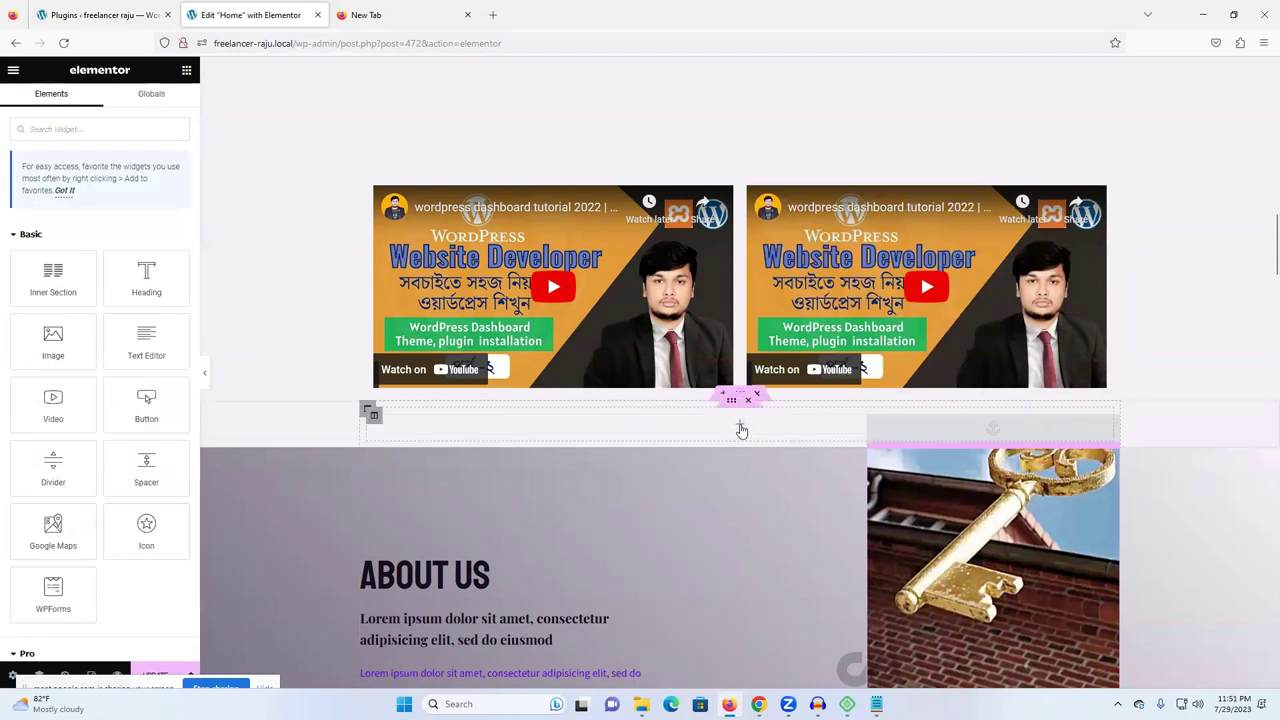
- Drop a Spacer below the two videos and set its height to 254 px
left_click_drag(145, 463, 777, 440)
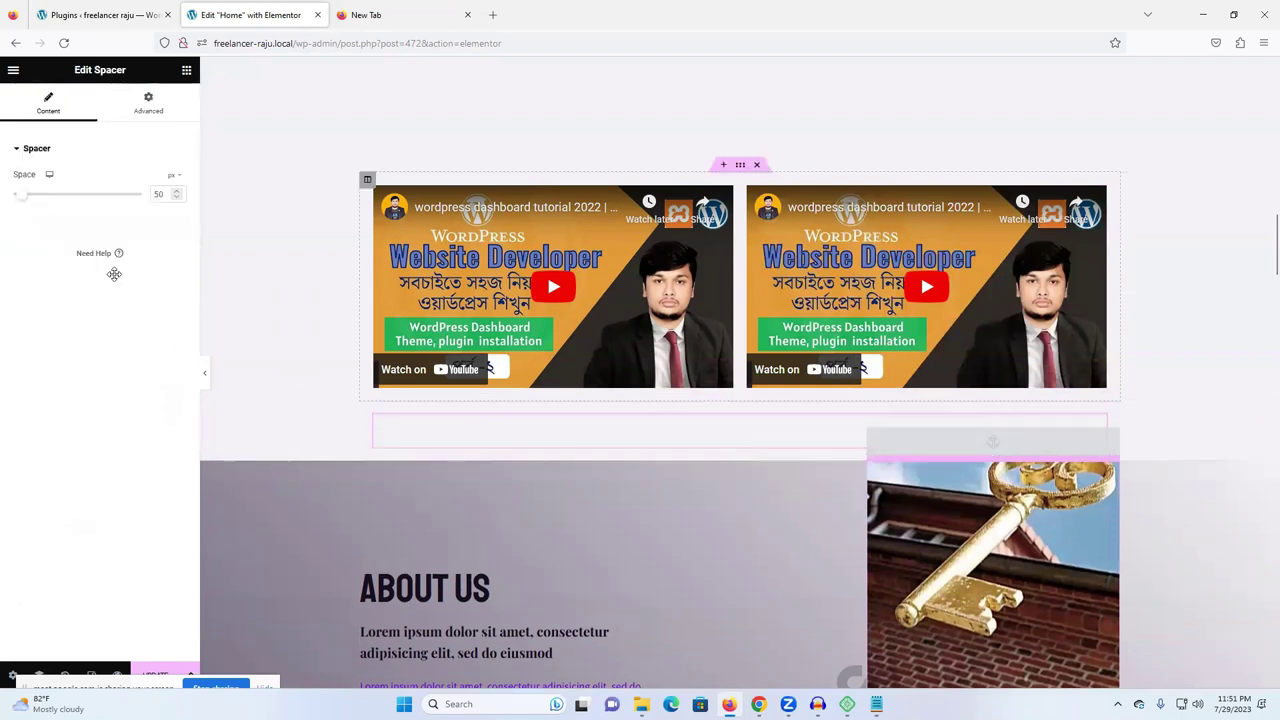
left_click_drag(22, 194, 69, 234)
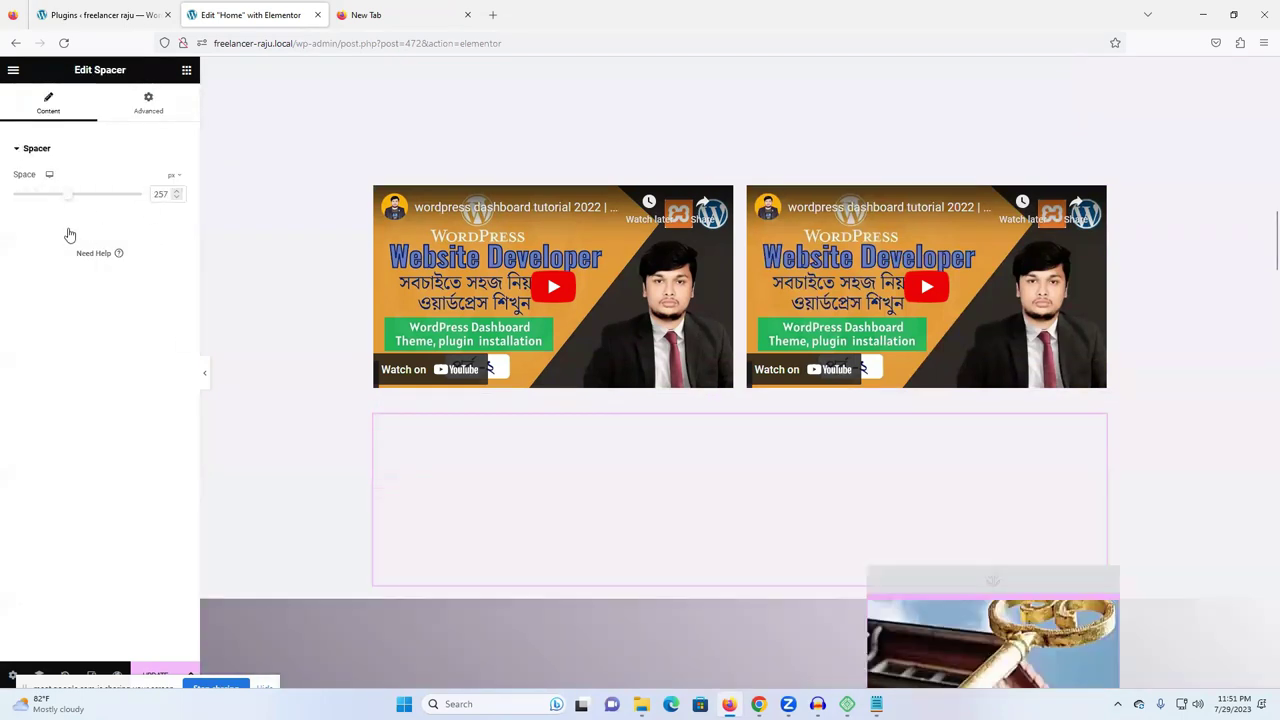
scroll(1000, 430, "down", 2)
scroll(214, 574, "down", 1)
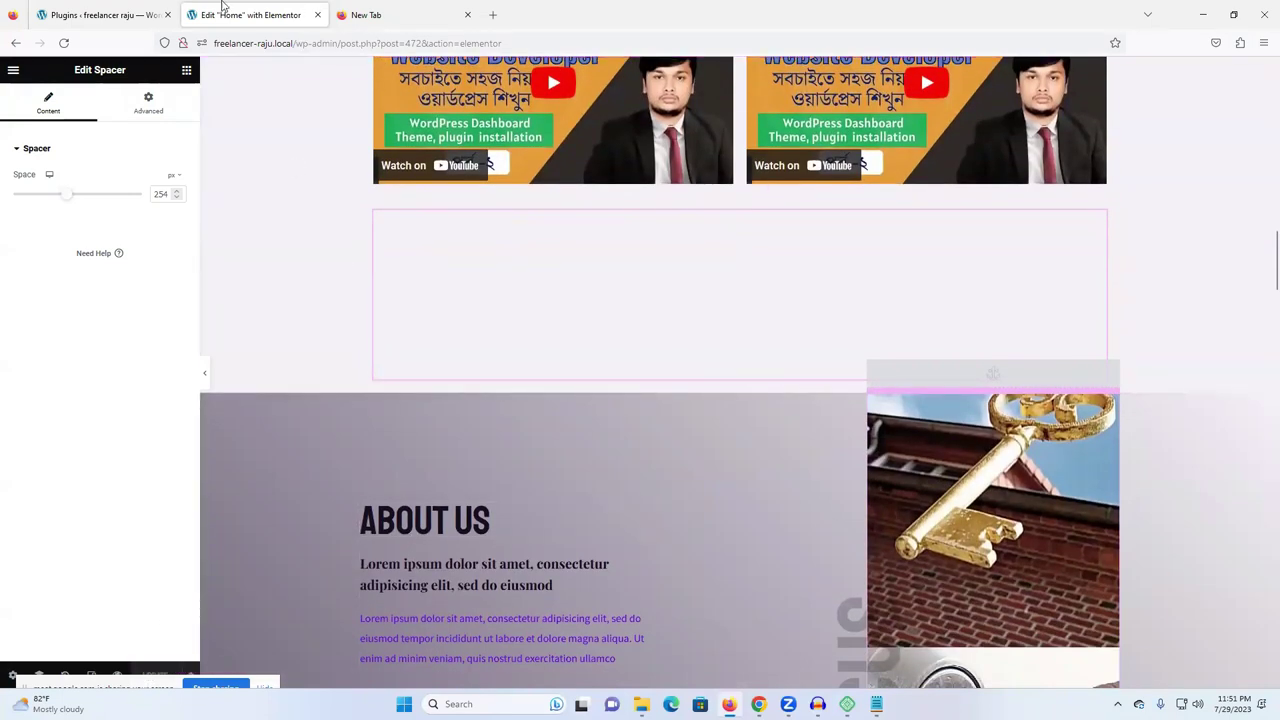
left_click(150, 14)
- Open the live site in a new tab from the admin bar's Visit Site link
left_click(231, 12)
left_click(90, 14)
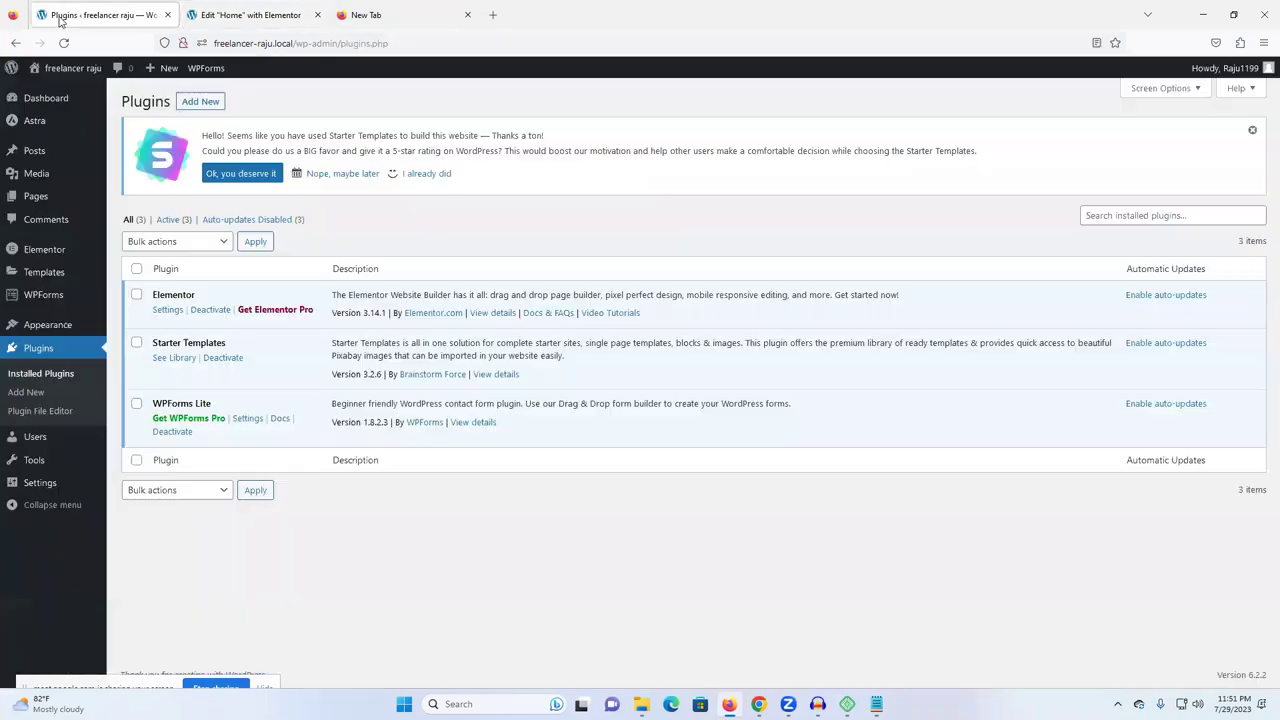
right_click(42, 95)
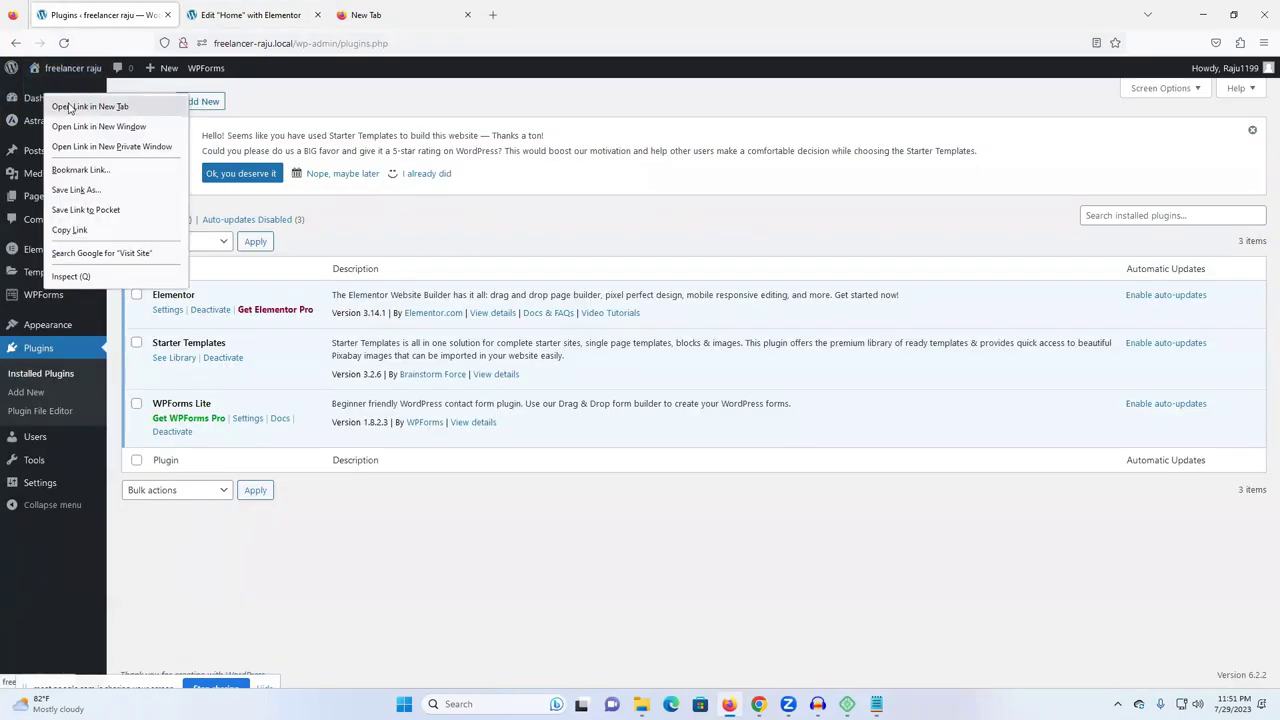
left_click(122, 106)
left_click(238, 14)
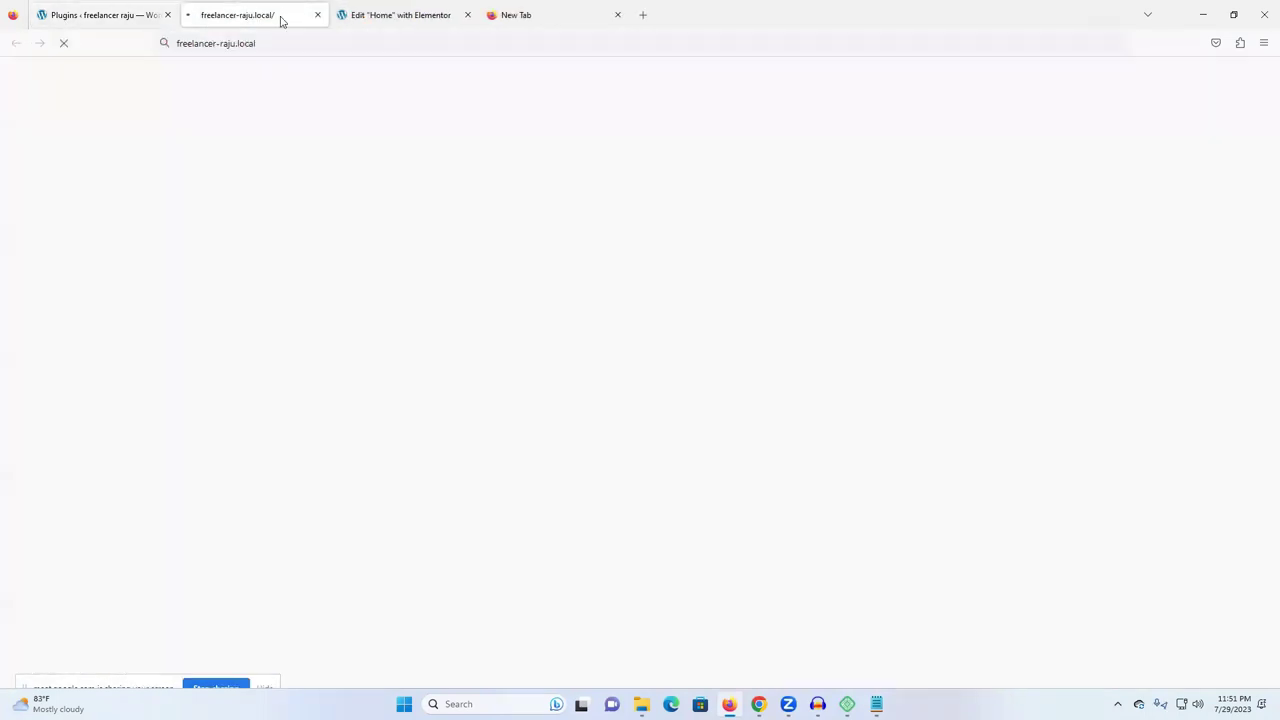
- Scroll through the live home page, then return to the Elementor Home editor tab
scroll(717, 280, "down", 4)
scroll(717, 288, "down", 5)
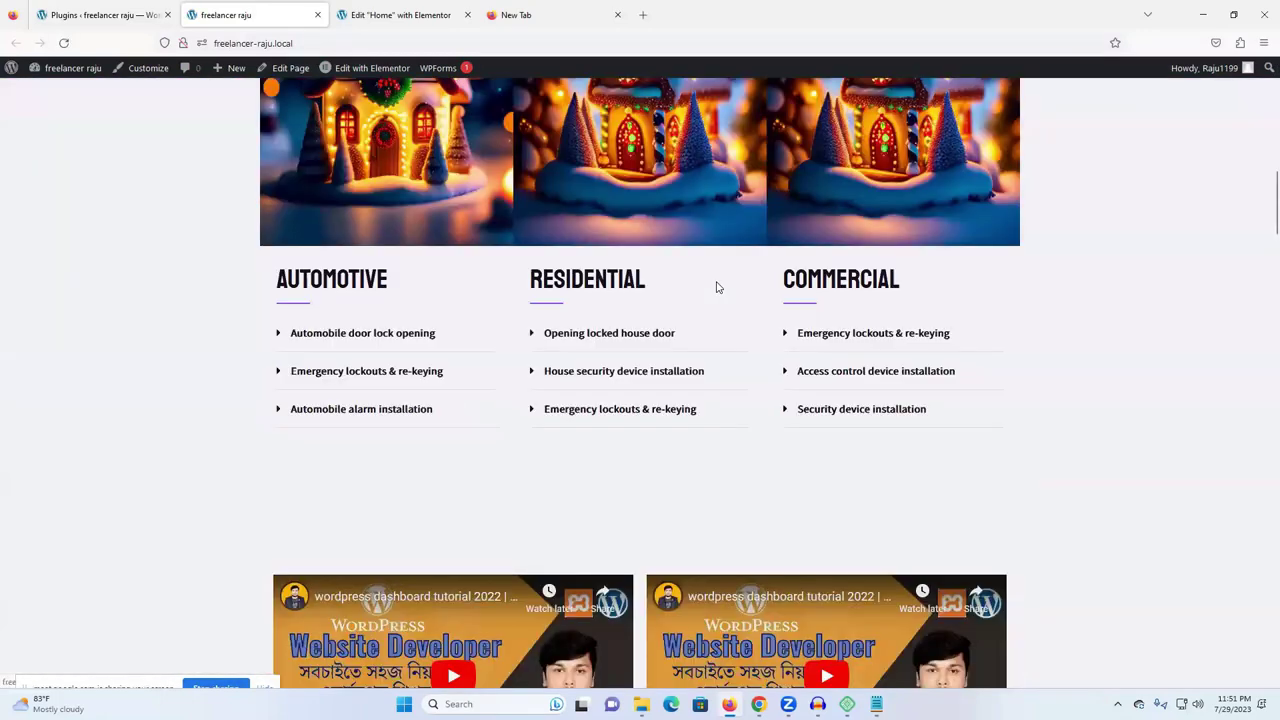
scroll(716, 285, "down", 4)
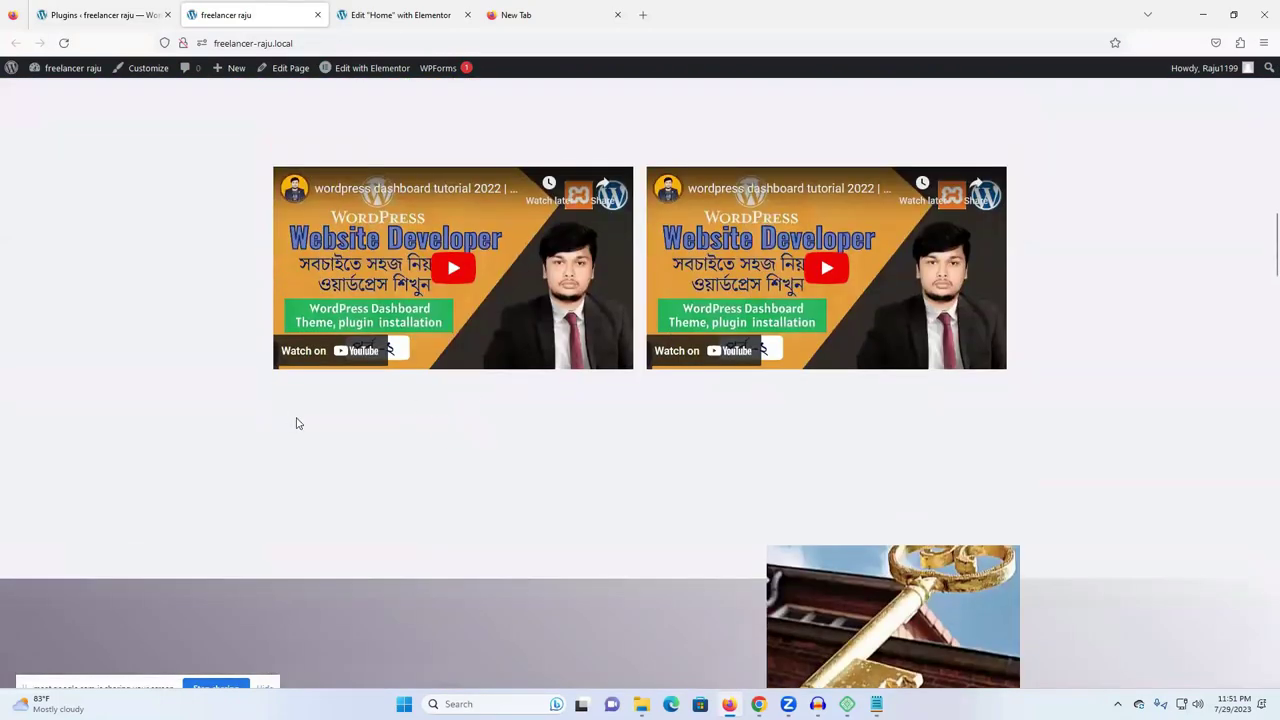
scroll(674, 394, "up", 3)
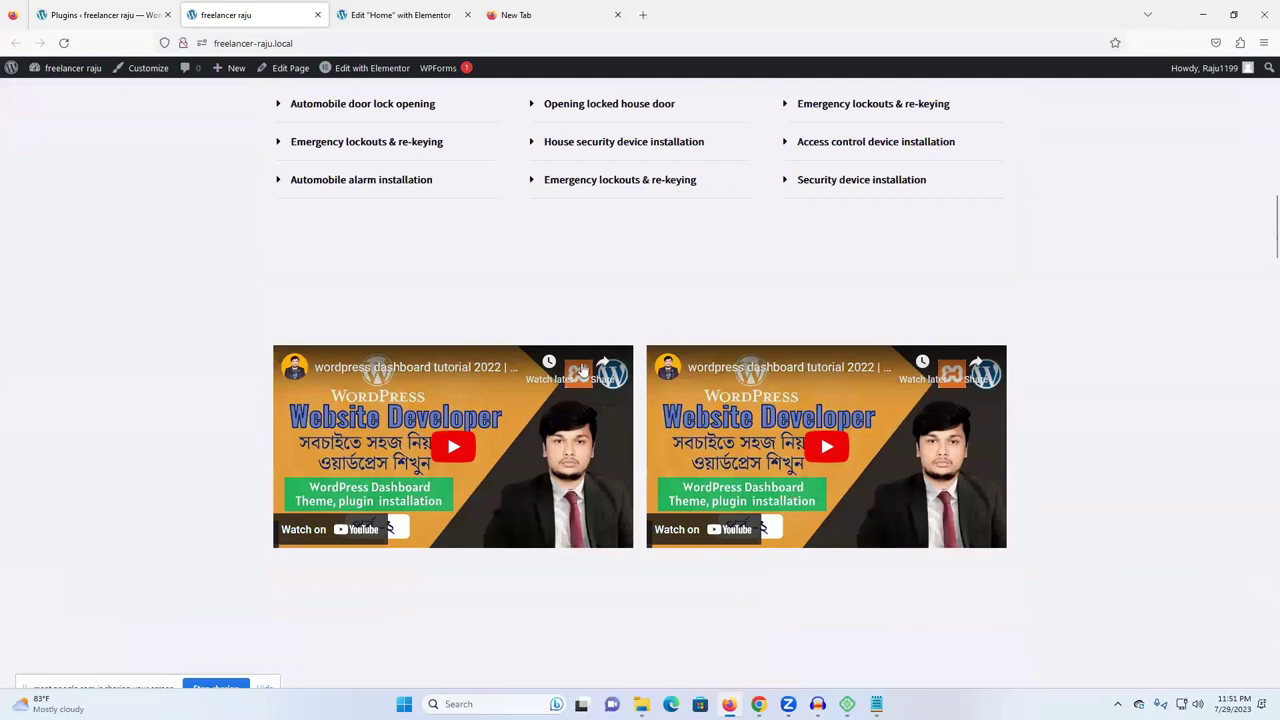
scroll(464, 379, "up", 3)
scroll(689, 301, "up", 5)
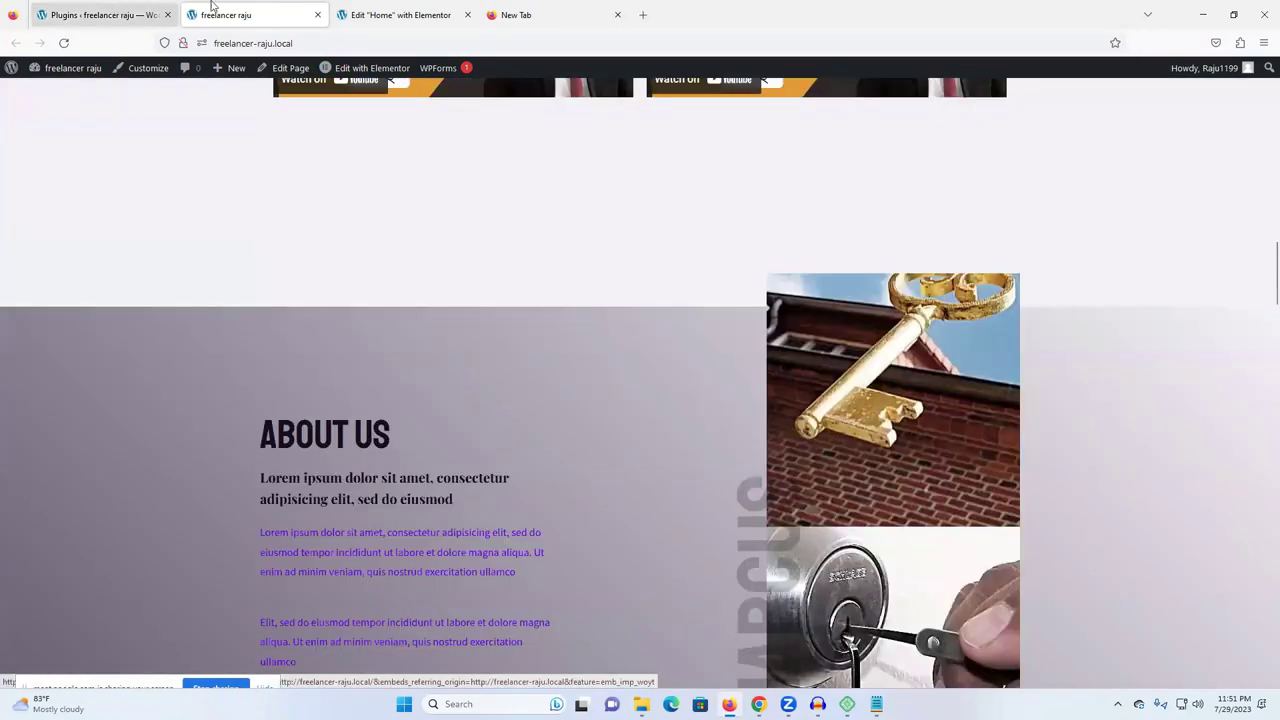
left_click(405, 14)
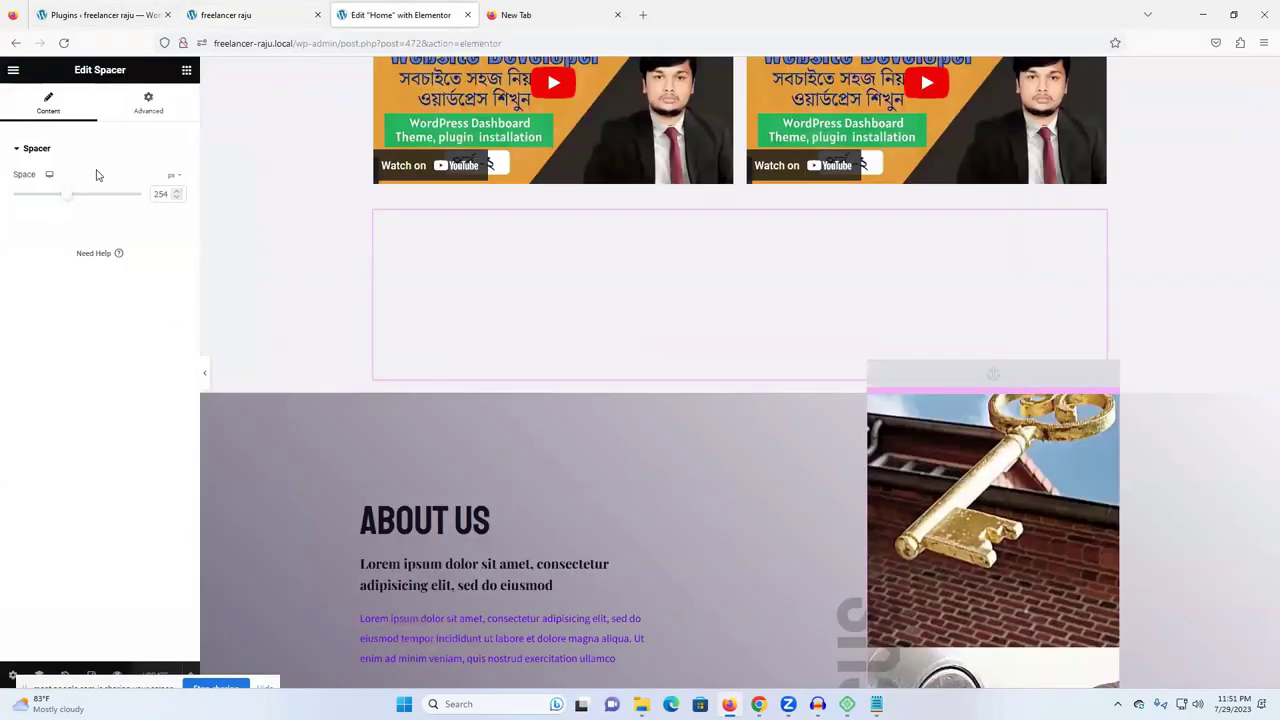
- Reopen the Elements widget panel, browse it, and scroll the canvas back to the top
left_click(186, 70)
scroll(118, 420, "down", 10)
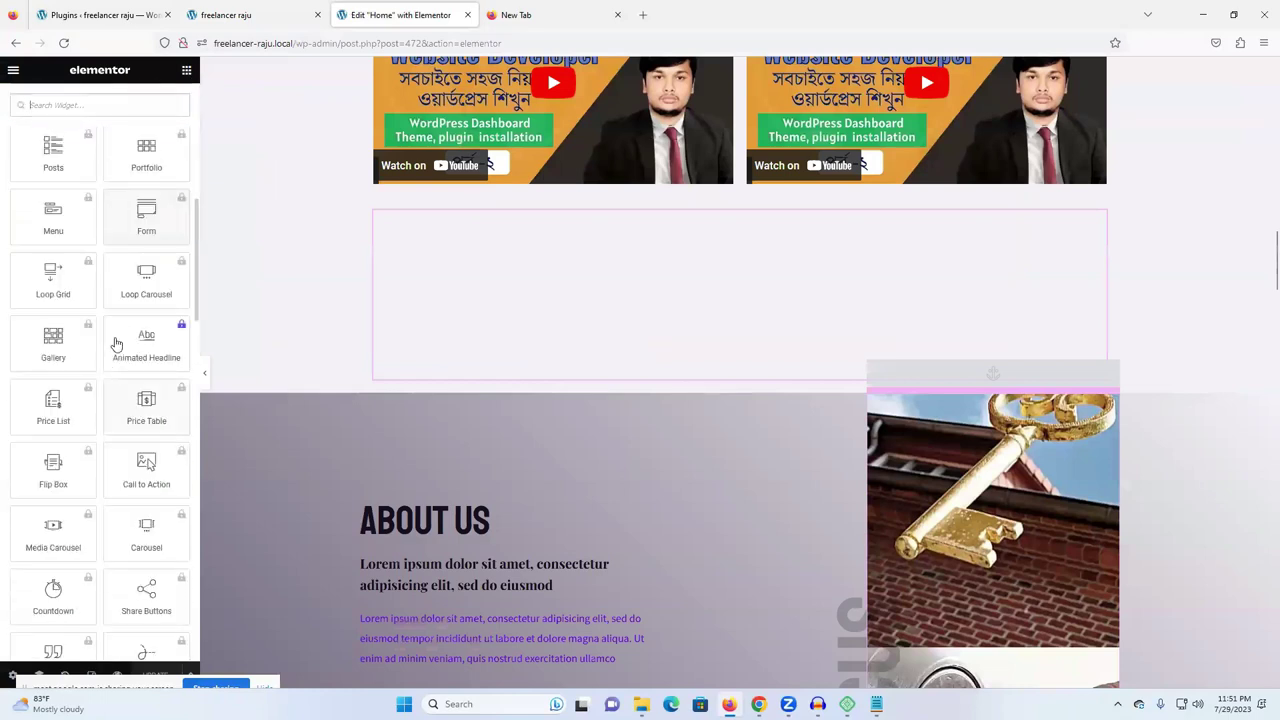
scroll(128, 375, "down", 10)
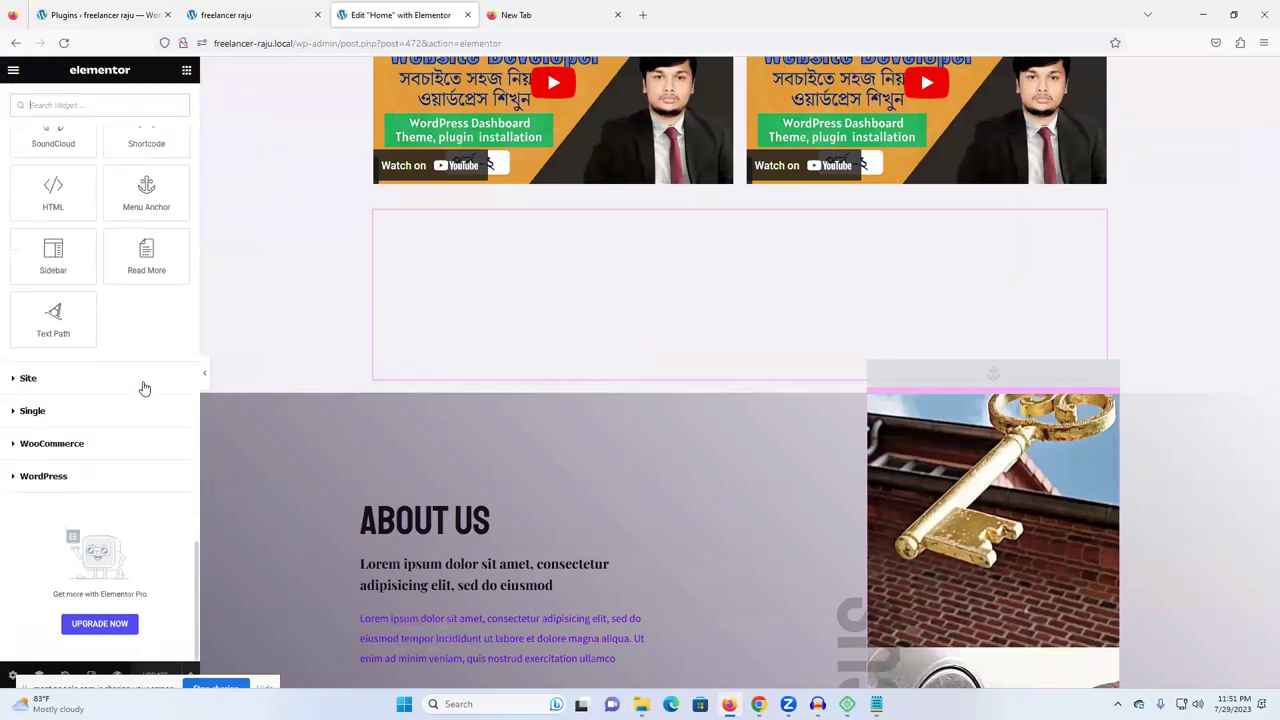
scroll(170, 380, "up", 20)
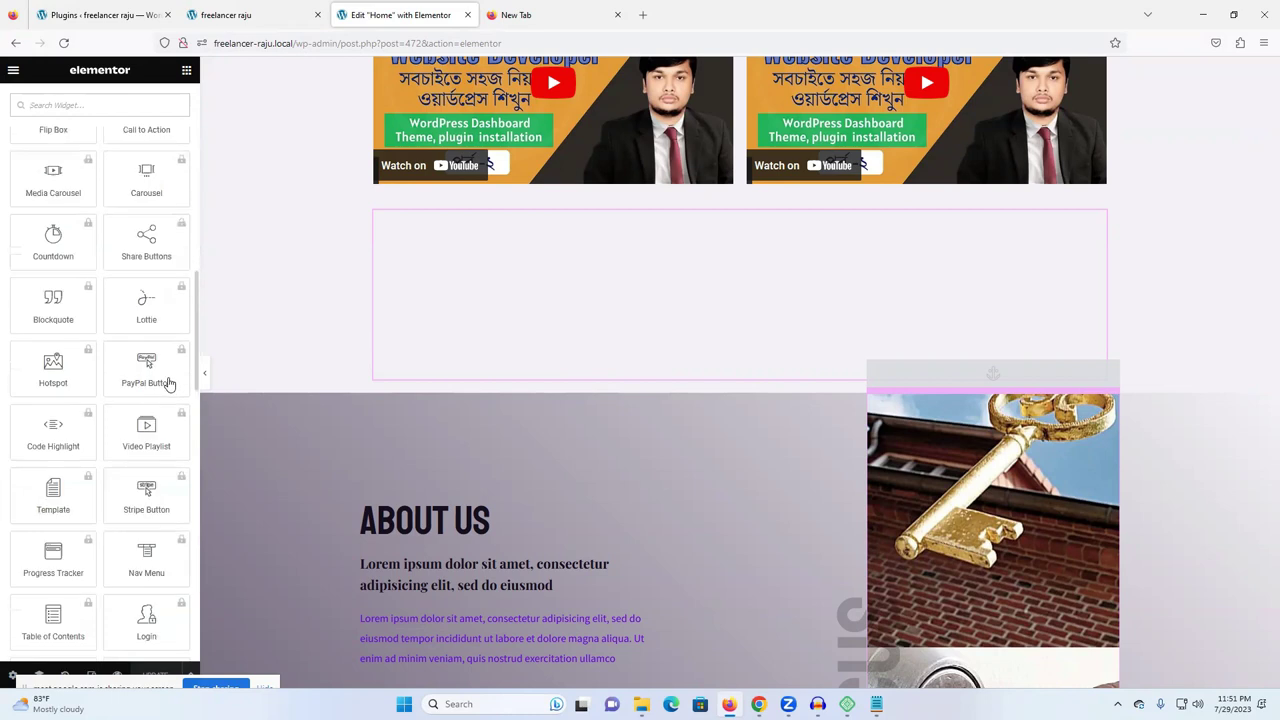
scroll(409, 374, "up", 8)
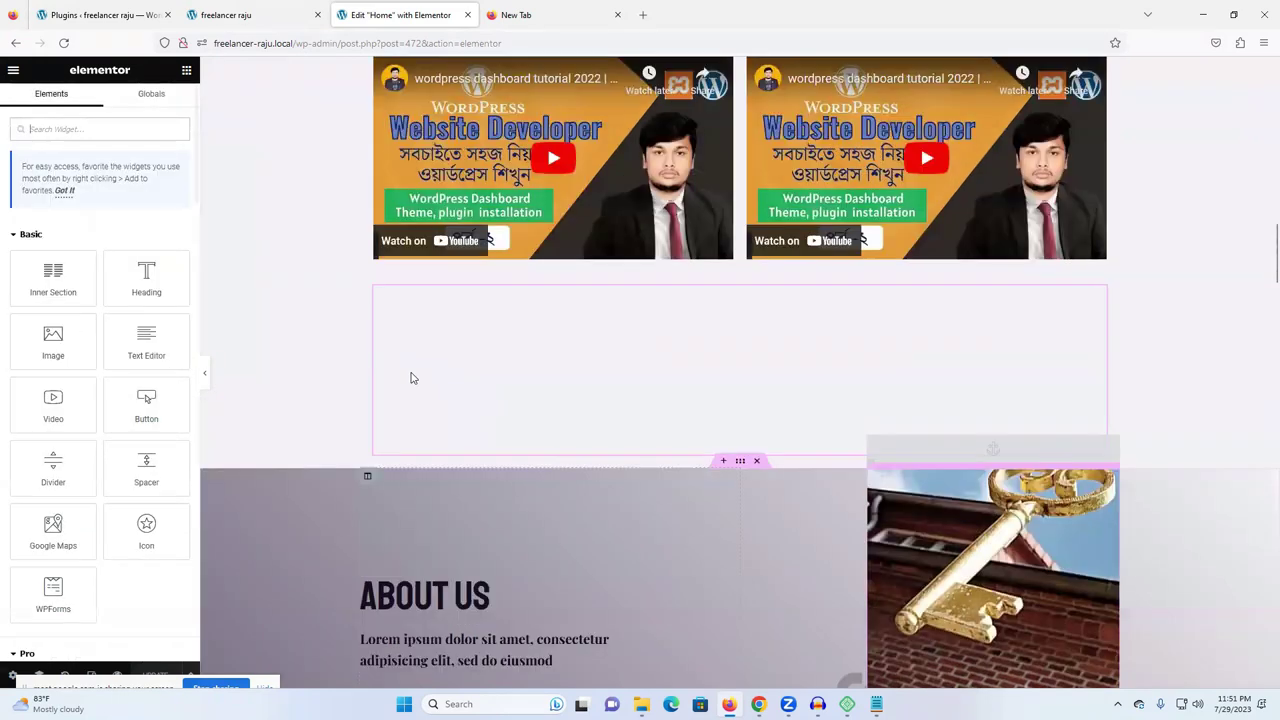
scroll(414, 350, "up", 5)
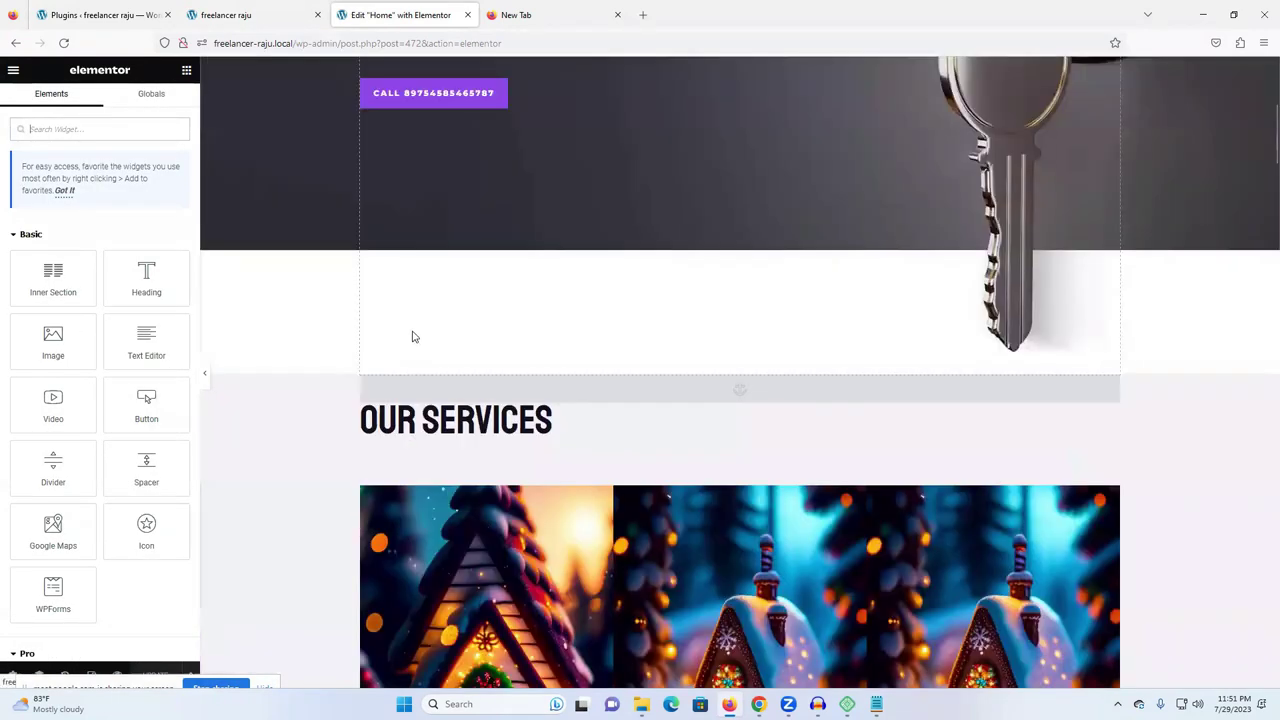
scroll(438, 290, "up", 5)
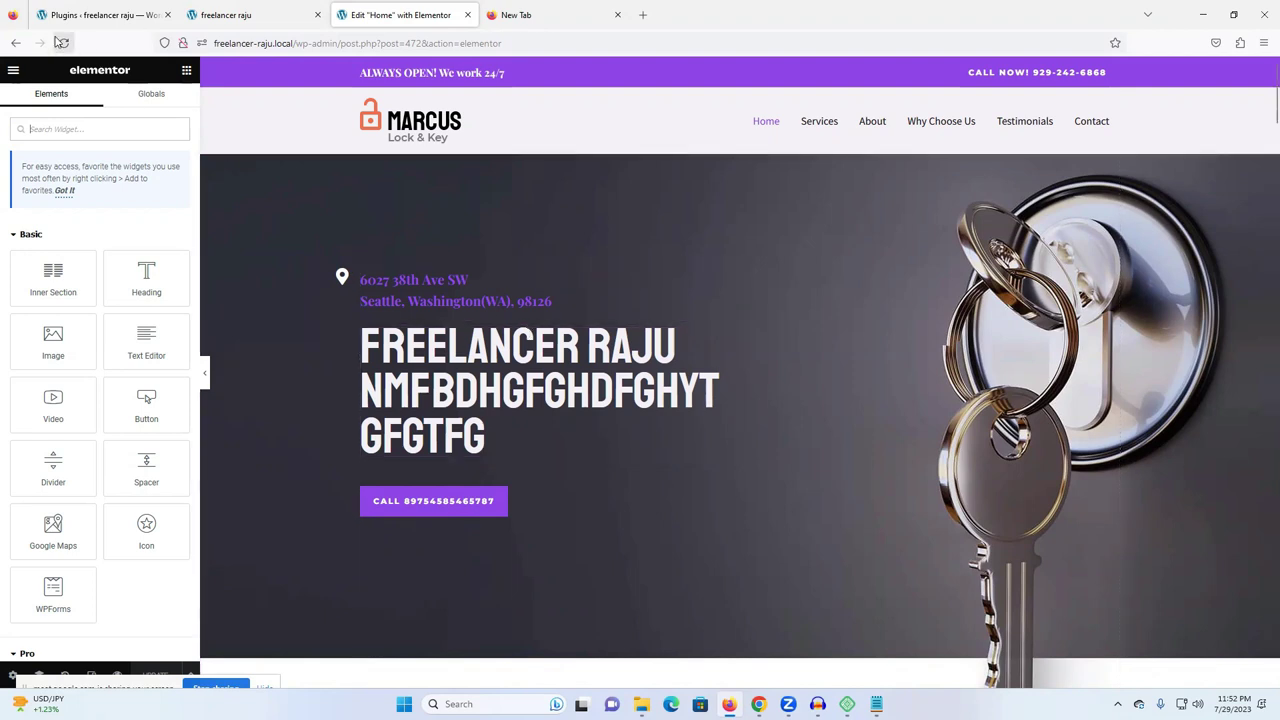
left_click(85, 10)
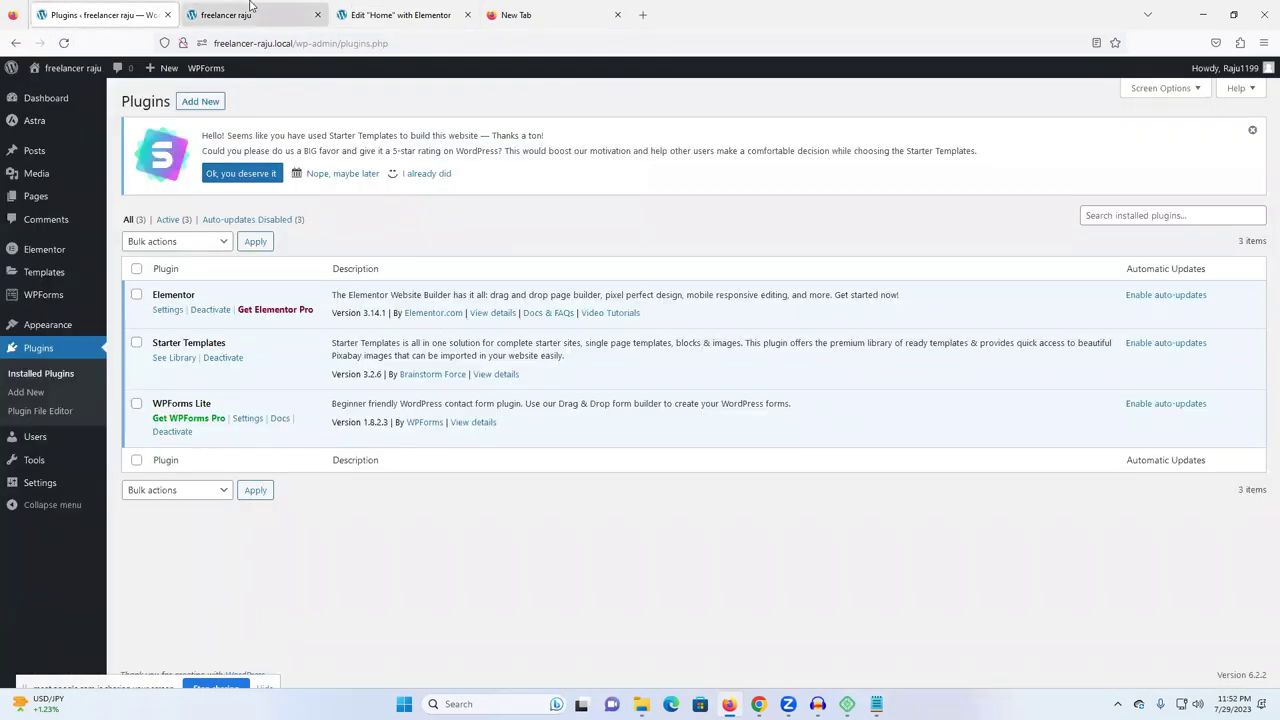
- Switch among the live site, Elementor editor and Plugins admin tabs
left_click(252, 8)
left_click(351, 10)
left_click(215, 8)
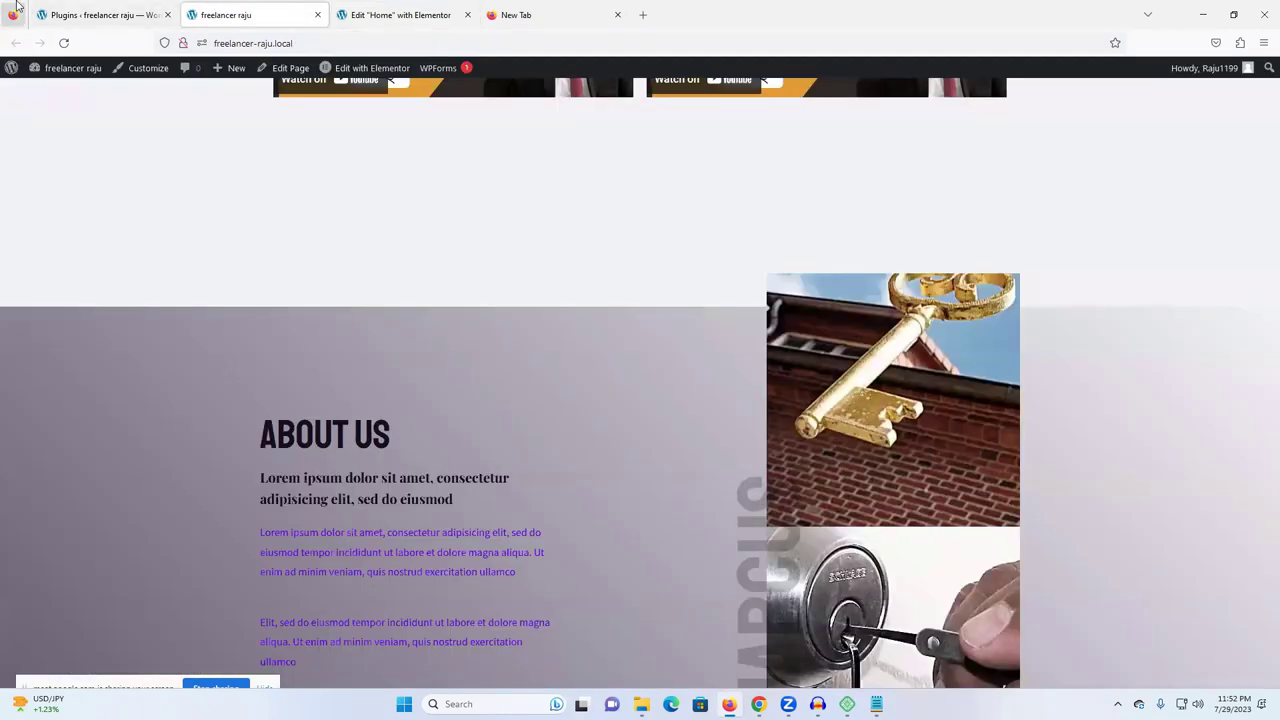
left_click(12, 14)
left_click(95, 14)
left_click(225, 14)
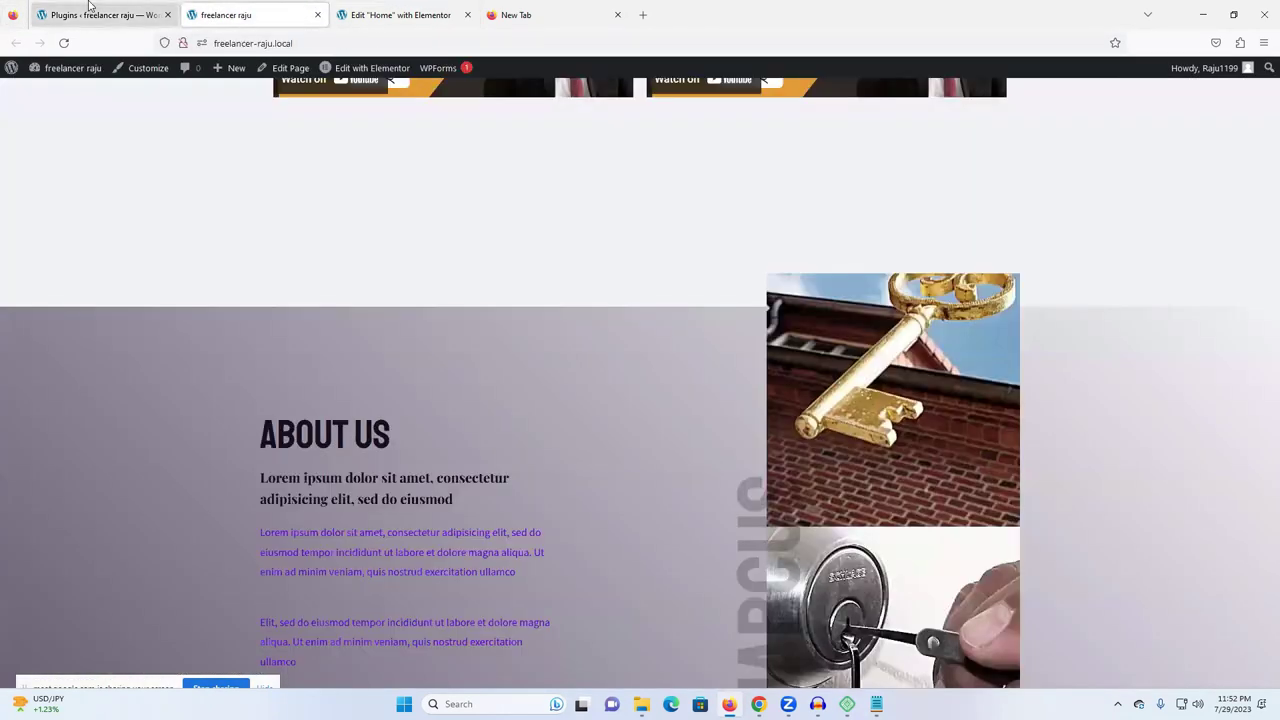
left_click(100, 14)
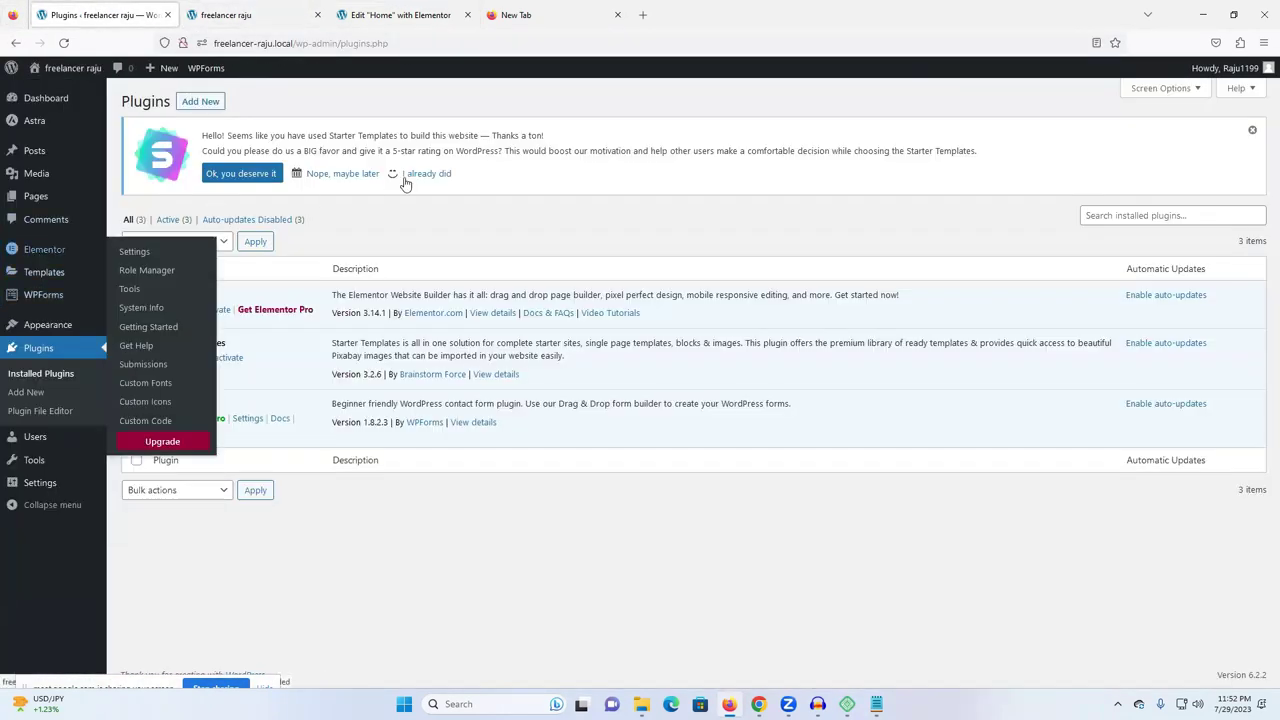
mouse_move(46, 254)
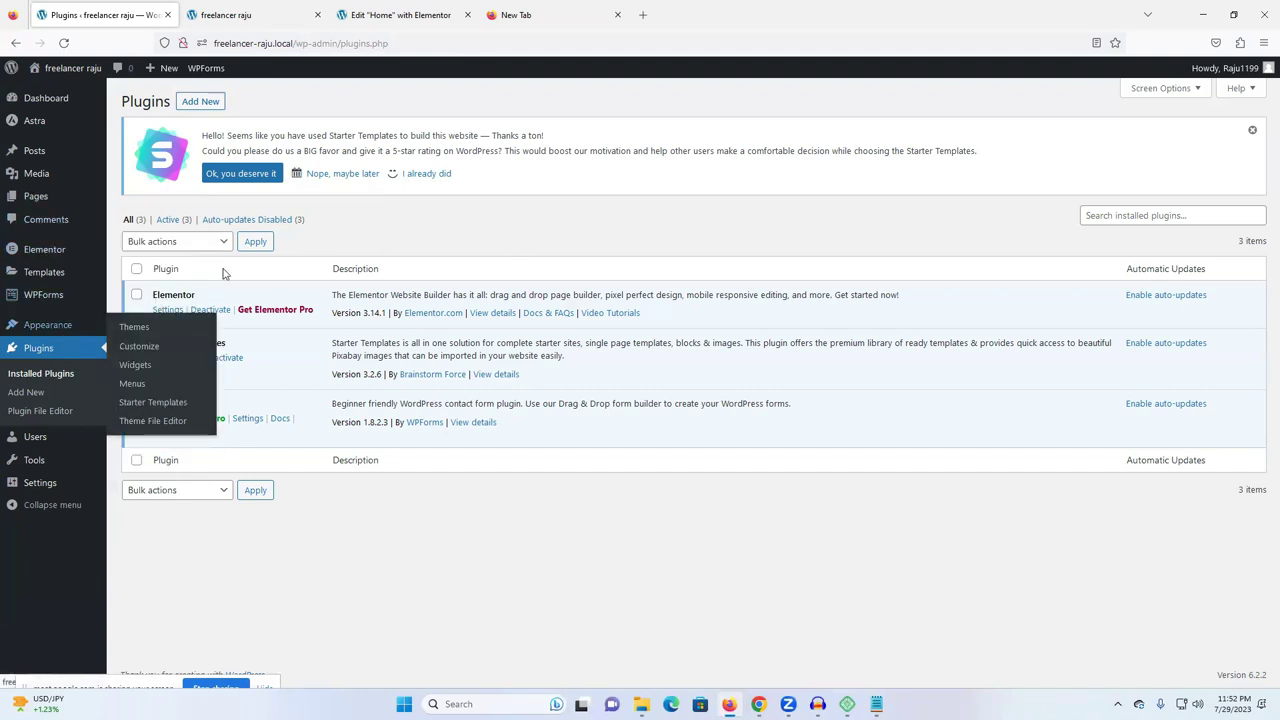
- Close the empty new tab and the Elementor editor tab, then scroll the live home page
left_click(616, 16)
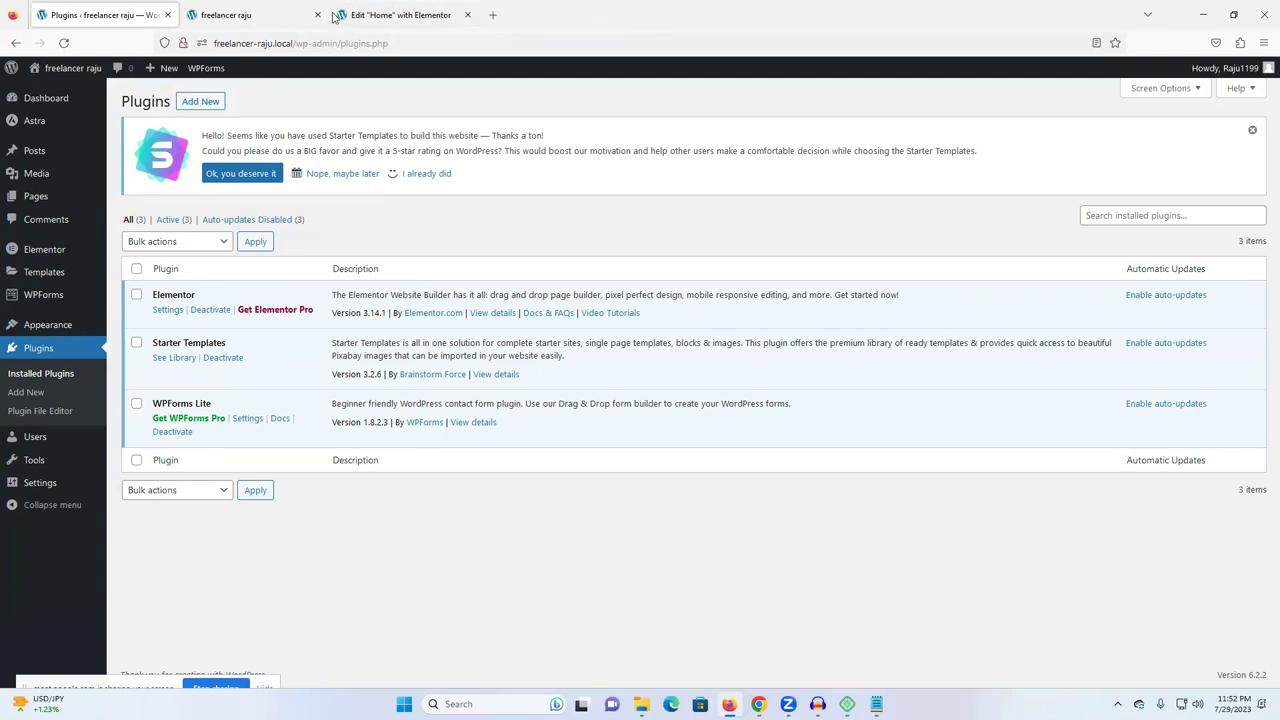
left_click(360, 14)
left_click(268, 14)
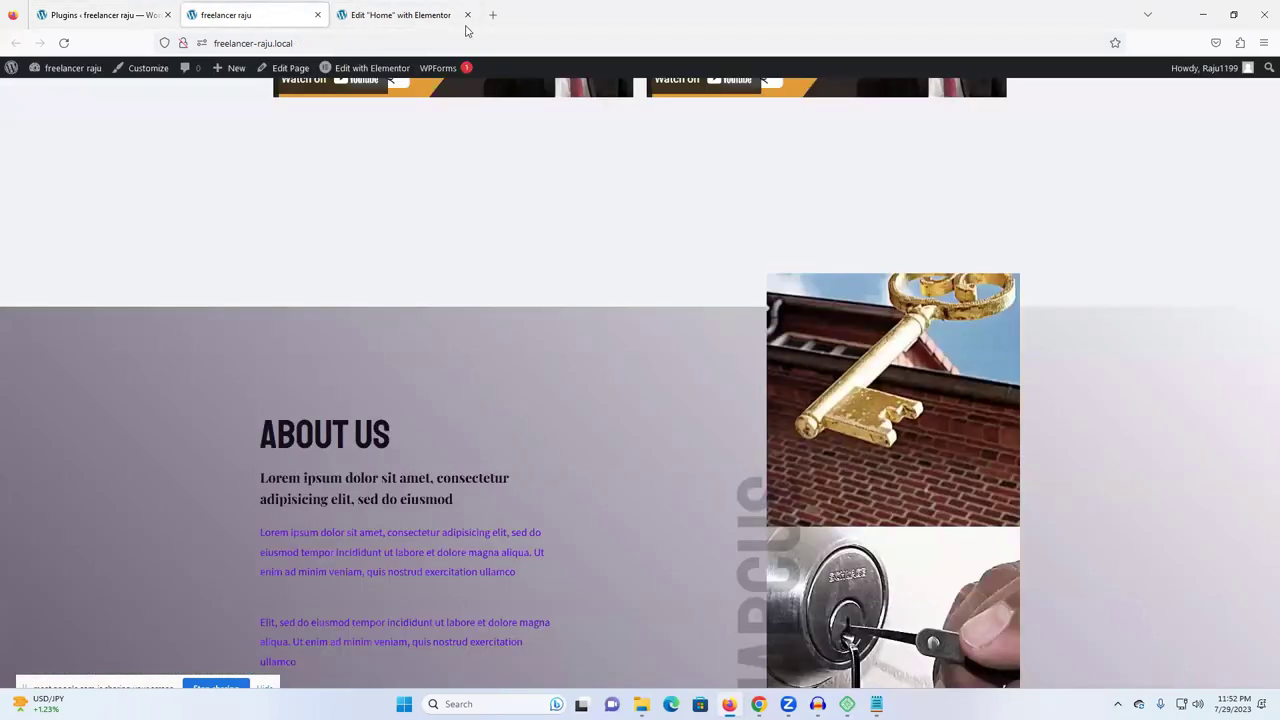
left_click(467, 14)
scroll(870, 296, "up", 4)
scroll(866, 330, "up", 8)
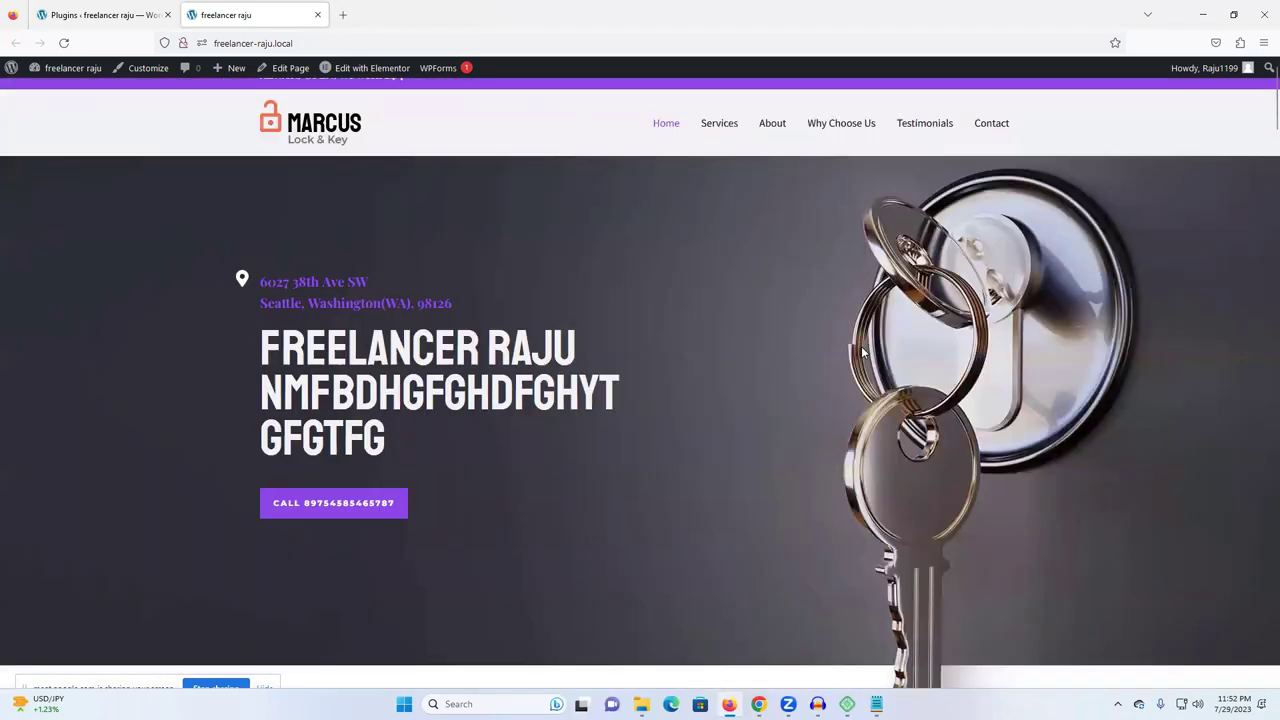
scroll(862, 352, "up", 1)
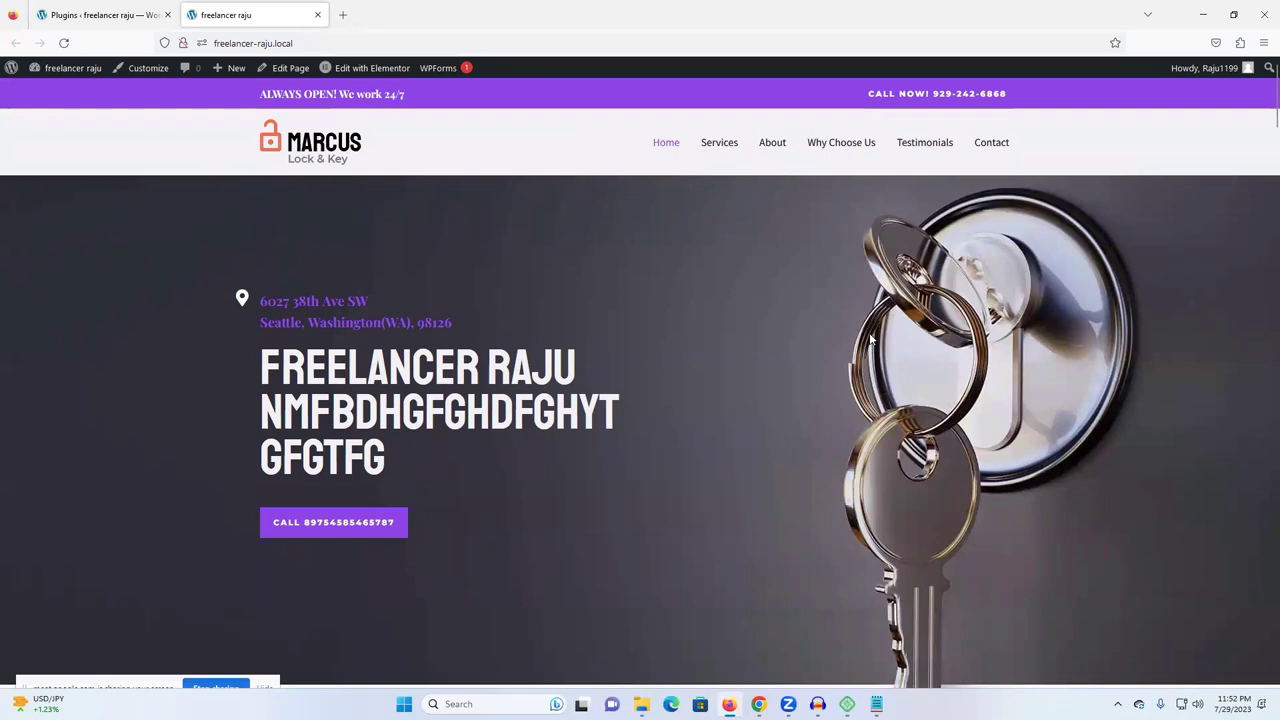
scroll(870, 340, "down", 6)
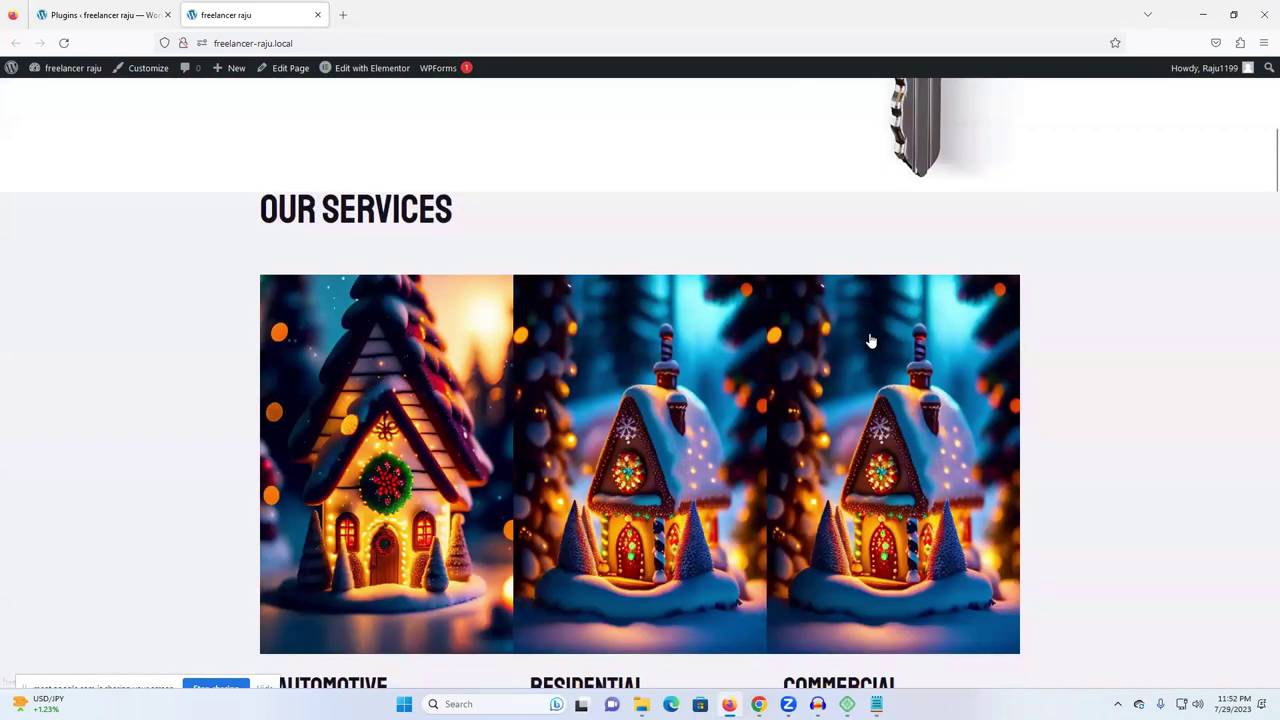
scroll(870, 341, "down", 3)
scroll(869, 345, "up", 9)
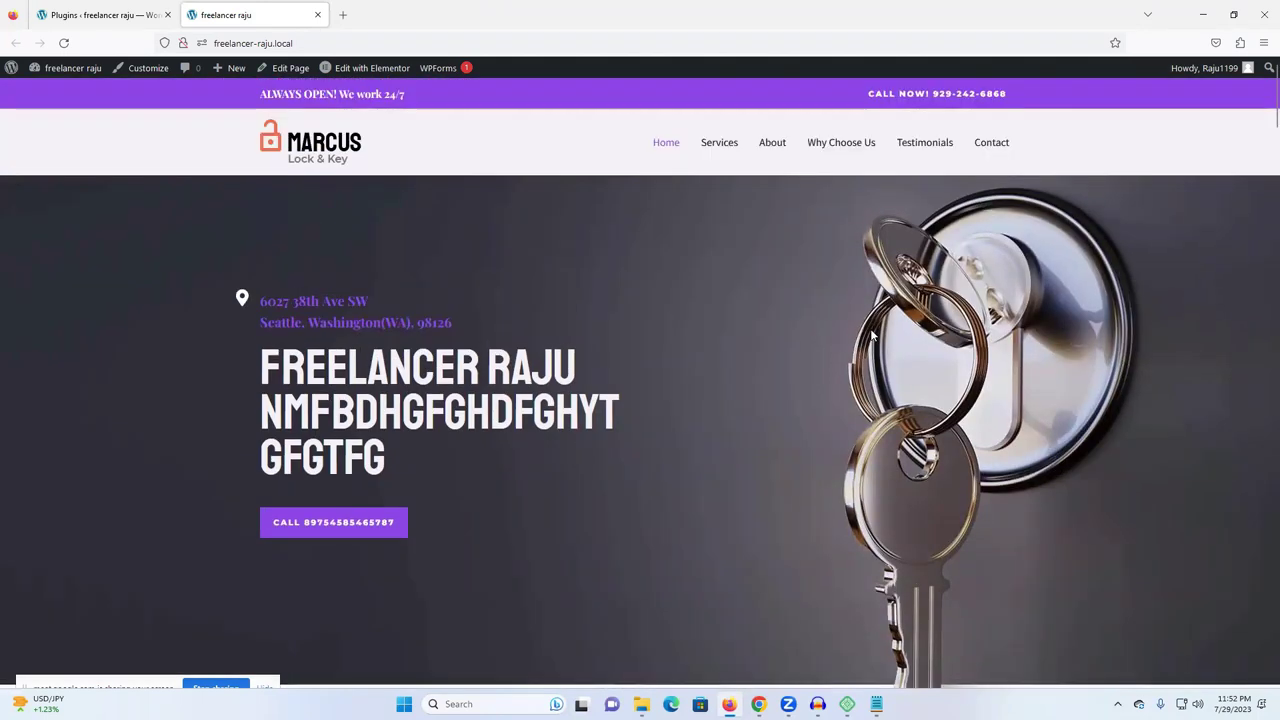
- Recheck the live site, then dismiss the Starter Templates rating notice on Plugins
key("ctrl+Tab")
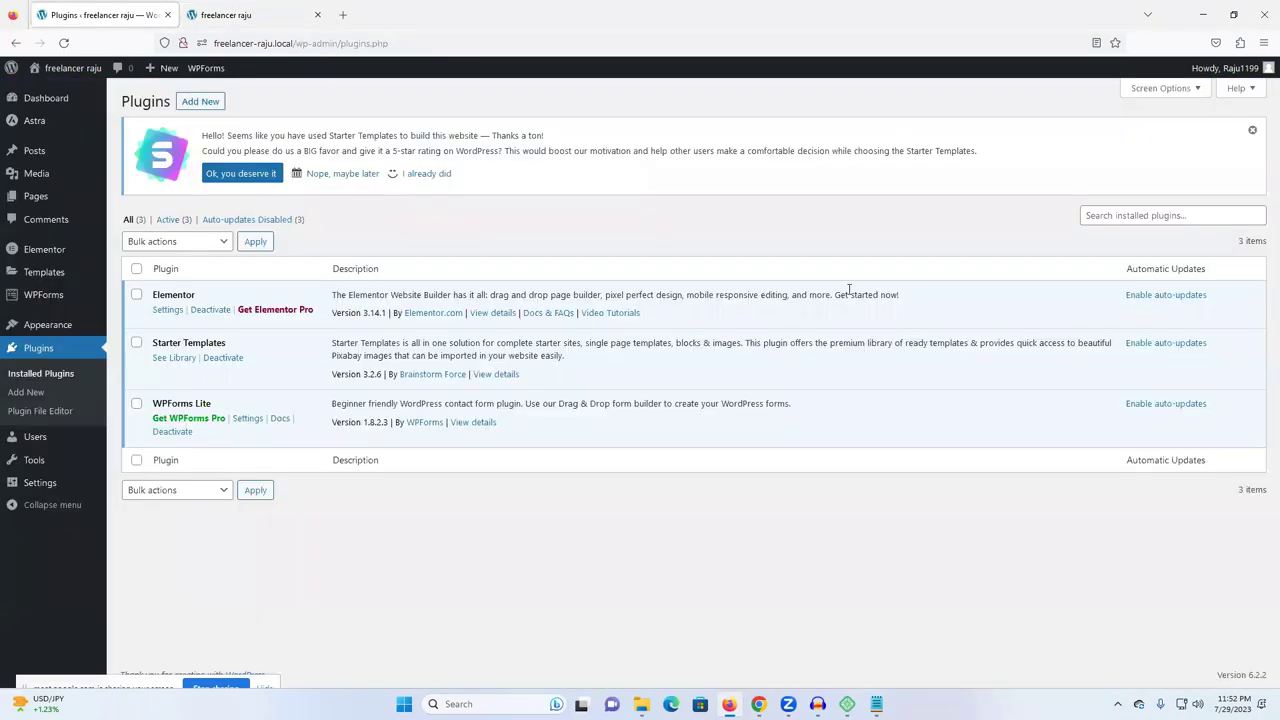
key("ctrl+Tab")
scroll(926, 296, "down", 6)
scroll(928, 303, "up", 2)
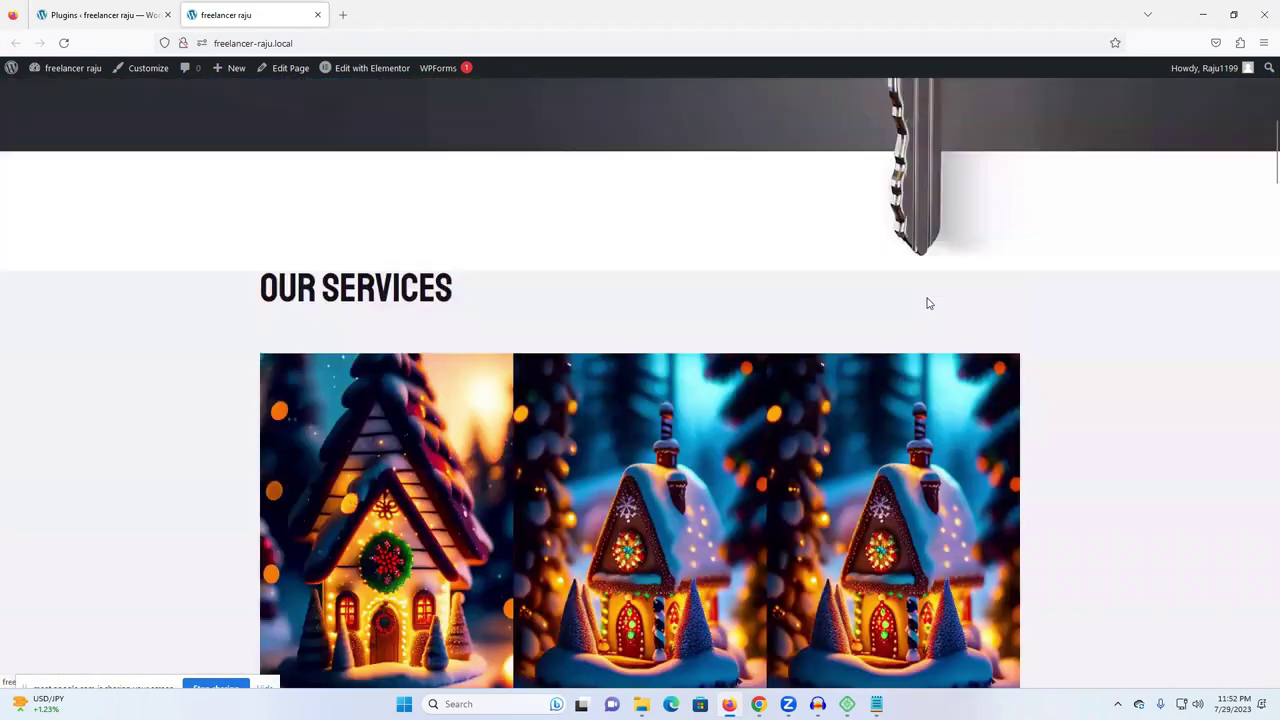
scroll(257, 266, "up", 4)
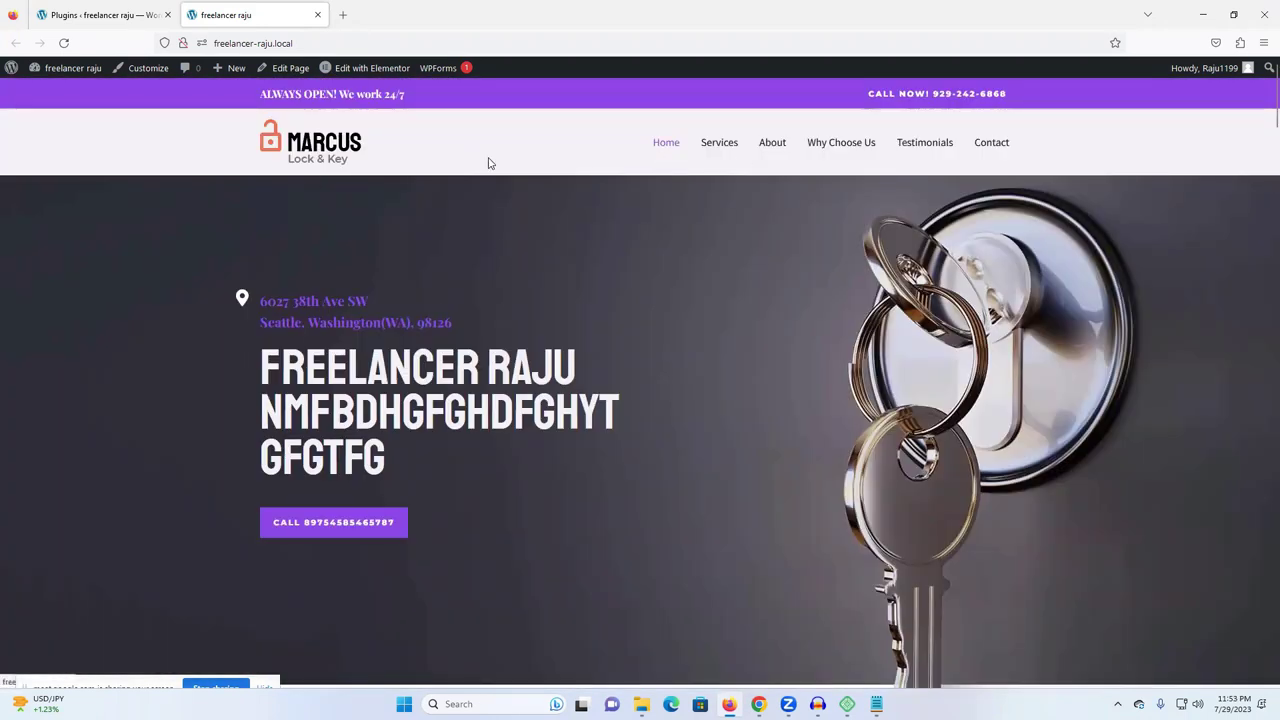
left_click(89, 15)
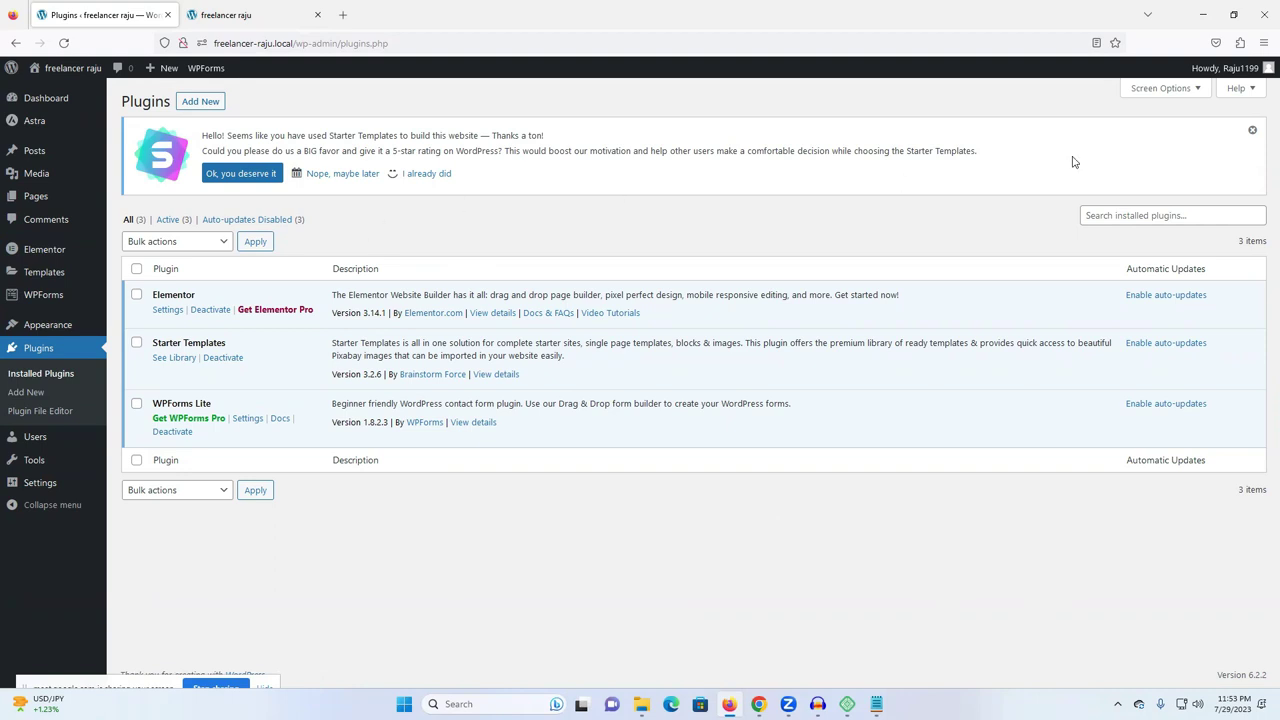
left_click(1252, 133)
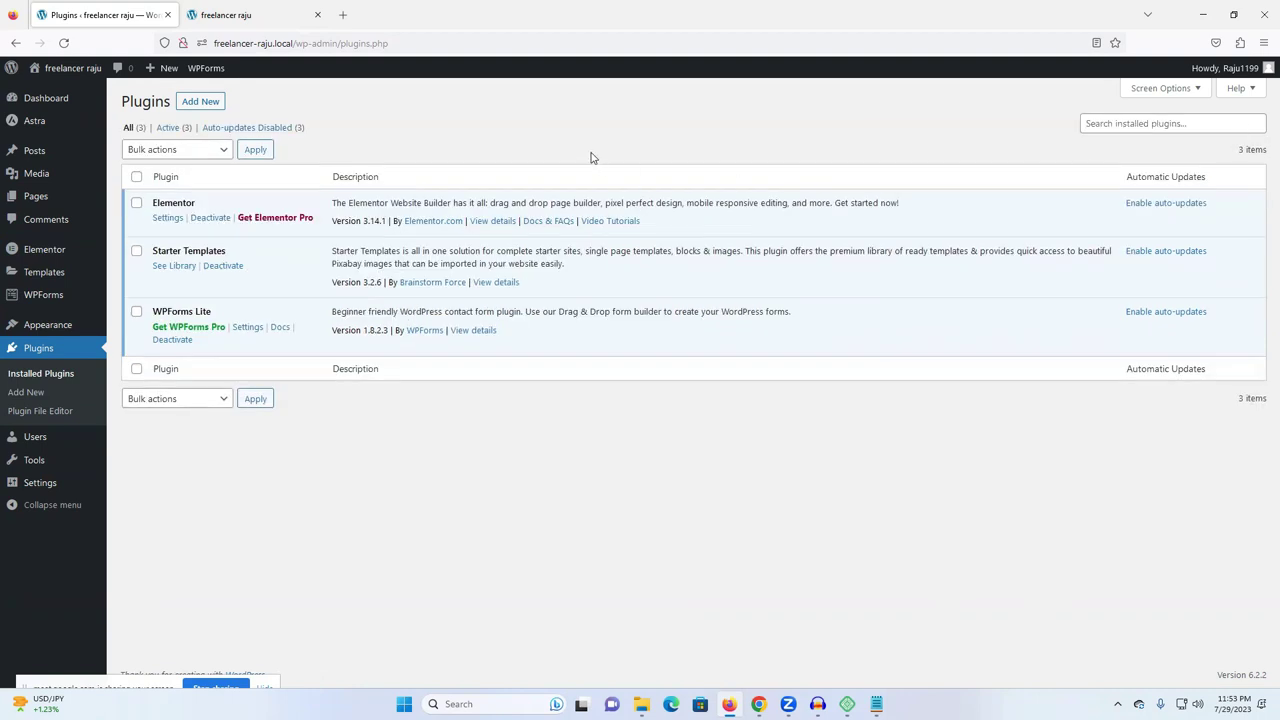